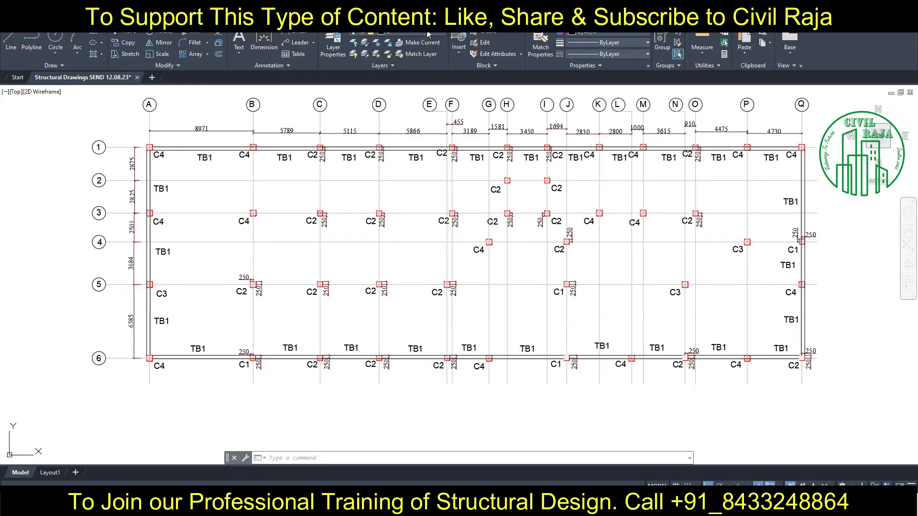
Extend the vertical column grid lines down past the plan with a fence
{"action": "scroll", "coordinate": [421, 255], "scroll_direction": "down", "scroll_amount": 5}
{"action": "scroll", "coordinate": [421, 255], "scroll_direction": "up", "scroll_amount": 2}
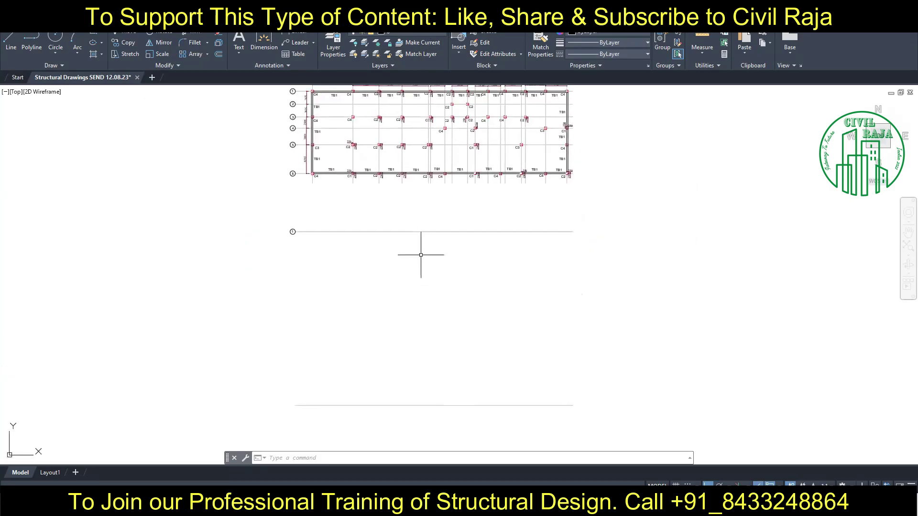
{"action": "left_click", "coordinate": [421, 405]}
{"action": "left_click", "coordinate": [204, 35]}
{"action": "scroll", "coordinate": [566, 175], "scroll_direction": "up", "scroll_amount": 2}
{"action": "left_click", "coordinate": [582, 190]}
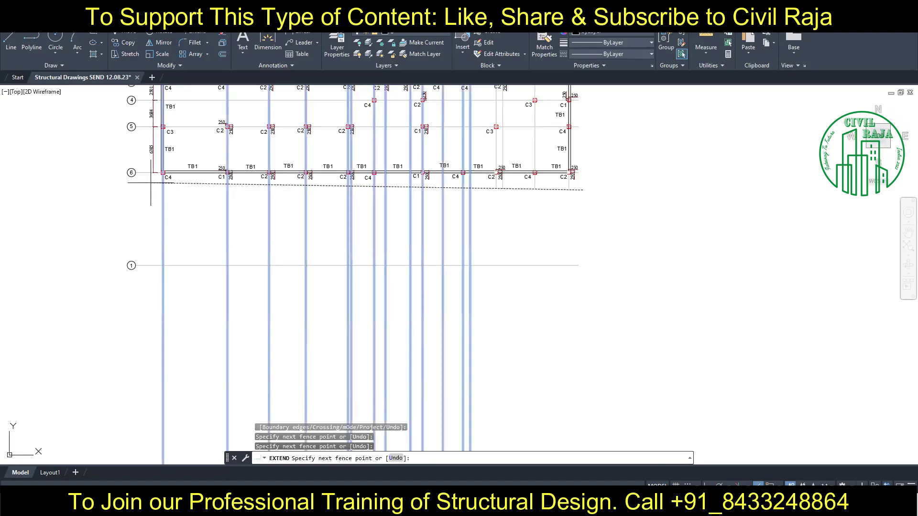
{"action": "key", "text": "Return"}
{"action": "key", "text": "Escape"}
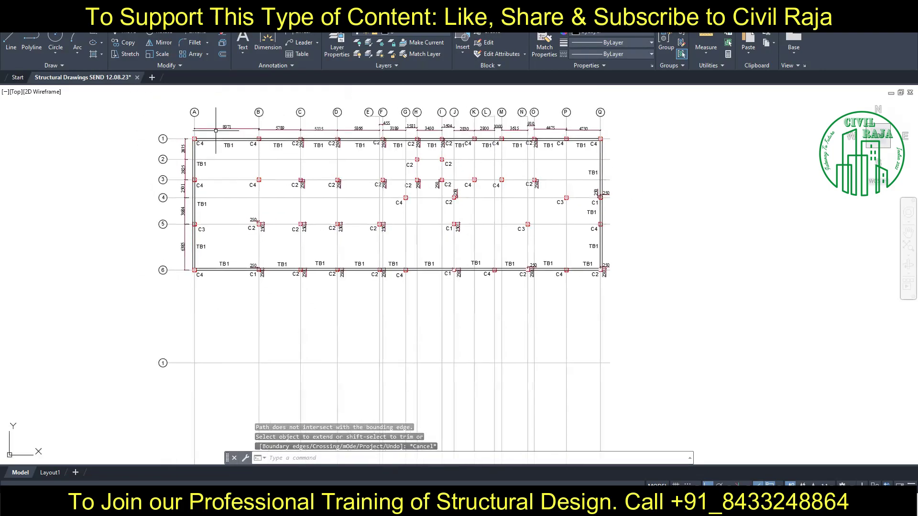
Move the lower grid line 1 up to sit just below the plan
{"action": "scroll", "coordinate": [216, 130], "scroll_direction": "up", "scroll_amount": 2}
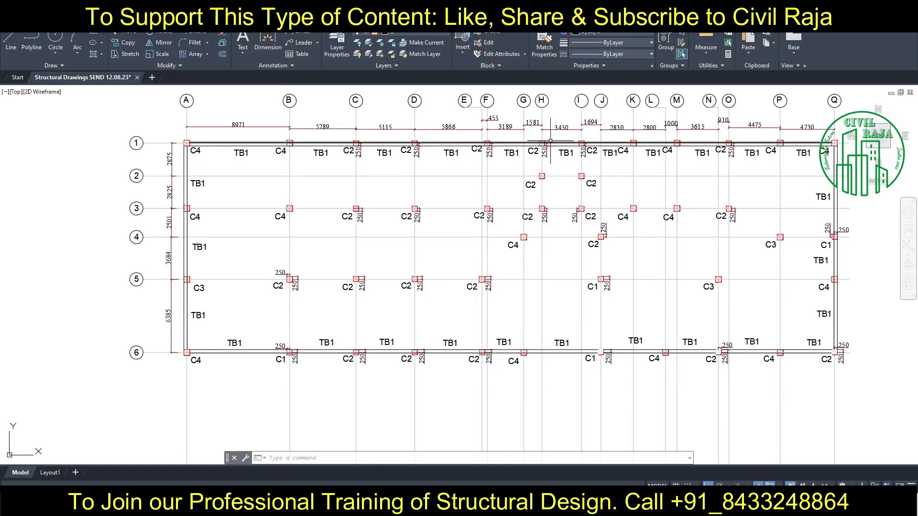
{"action": "middle_click_drag", "start_coordinate": [673, 194], "coordinate": [669, 159]}
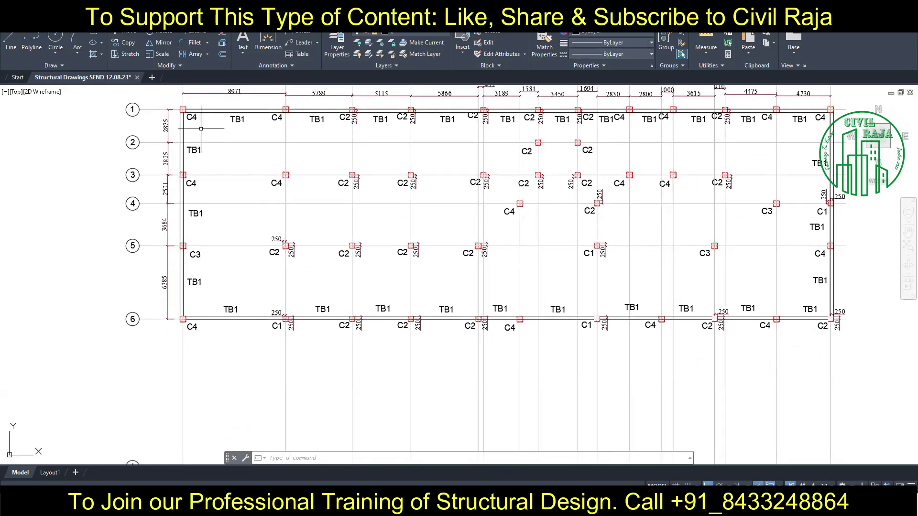
{"action": "middle_click_drag", "start_coordinate": [220, 244], "coordinate": [214, 213]}
{"action": "left_click", "coordinate": [141, 436]}
{"action": "left_click", "coordinate": [126, 31]}
{"action": "left_click", "coordinate": [72, 409]}
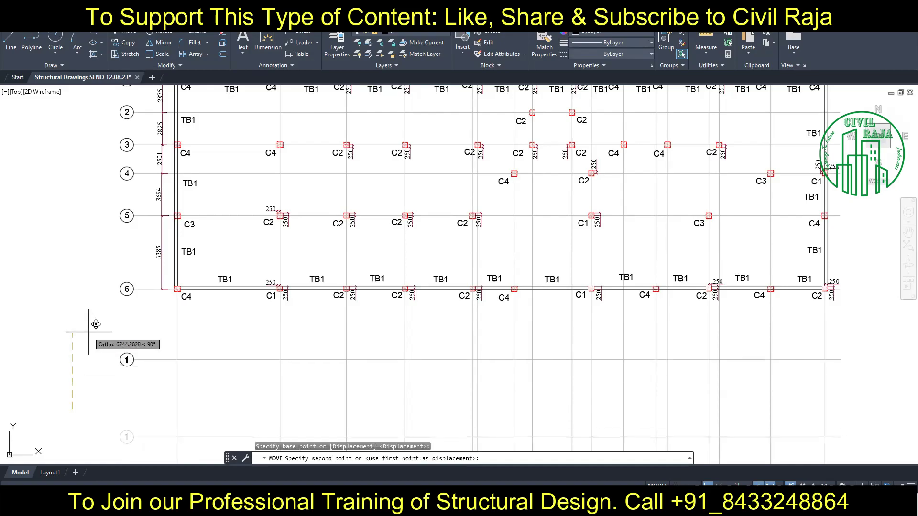
{"action": "left_click", "coordinate": [88, 331]}
{"action": "middle_click_drag", "start_coordinate": [76, 267], "coordinate": [71, 254]}
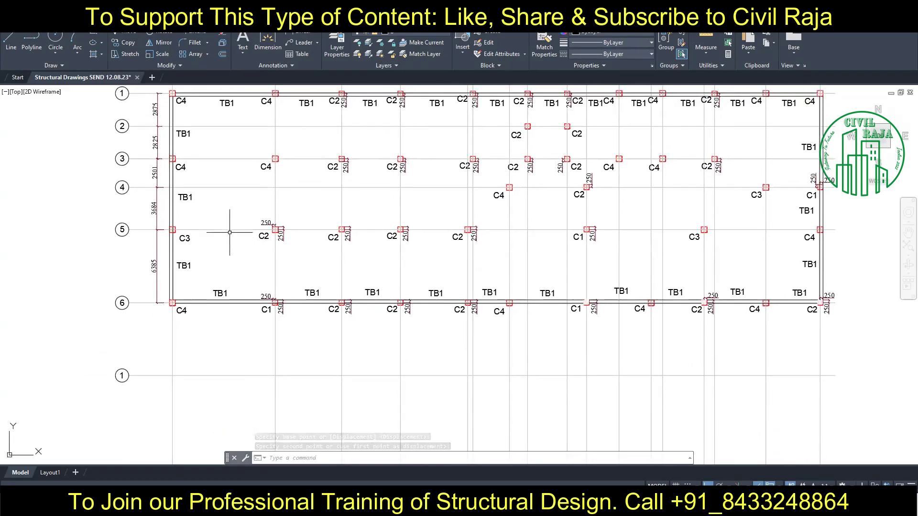
{"action": "left_click", "coordinate": [93, 32]}
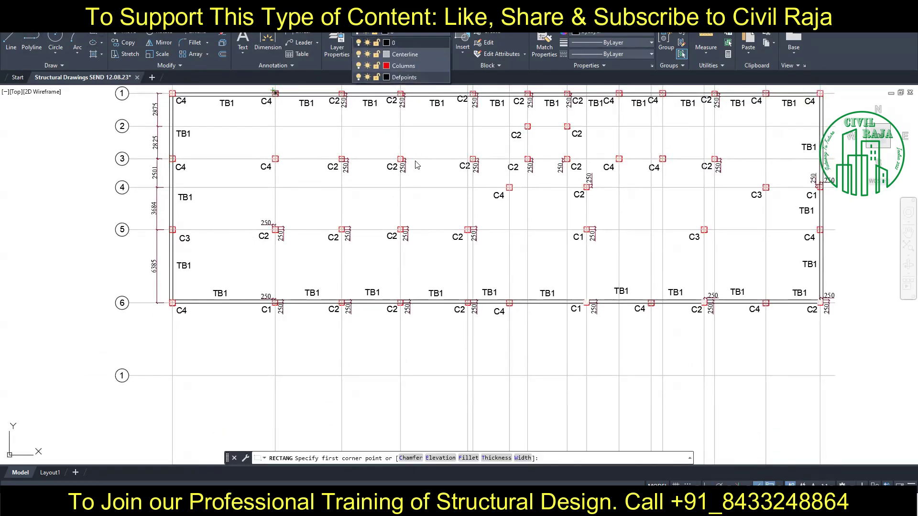
Draw a trial 500 by 300 rectangle below the plan, then delete it
{"action": "left_click", "coordinate": [94, 33]}
{"action": "left_click", "coordinate": [172, 403]}
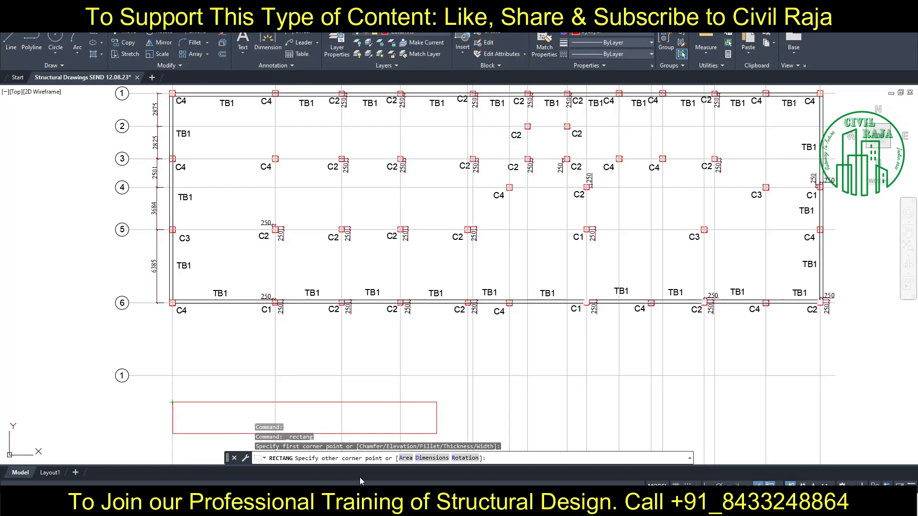
{"action": "type", "text": "D"}
{"action": "key", "text": "Return"}
{"action": "type", "text": "500"}
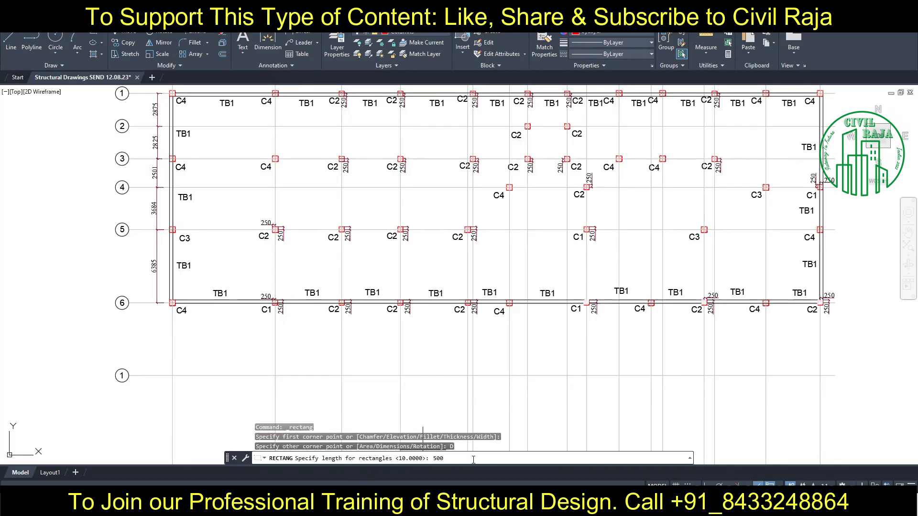
{"action": "key", "text": "Return"}
{"action": "type", "text": "300"}
{"action": "key", "text": "Return"}
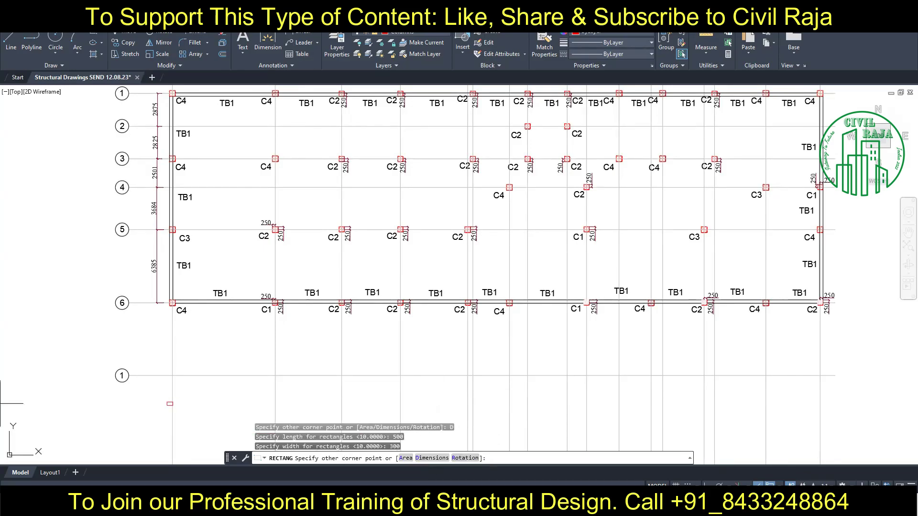
{"action": "key", "text": "Escape"}
{"action": "left_click", "coordinate": [164, 391]}
{"action": "left_click", "coordinate": [187, 409]}
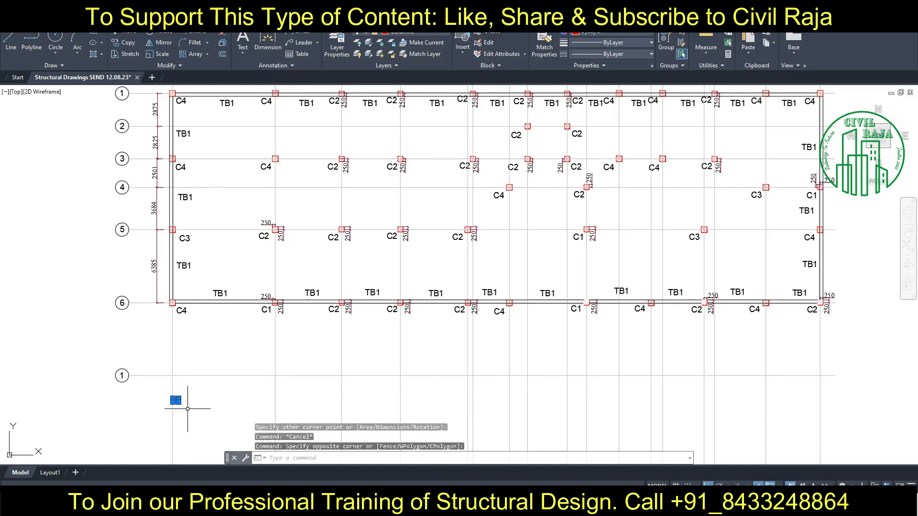
{"action": "key", "text": "Delete"}
Draw a 500 by 3000 rectangle at the leftmost column grid line
{"action": "type", "text": "rec"}
{"action": "key", "text": "Return"}
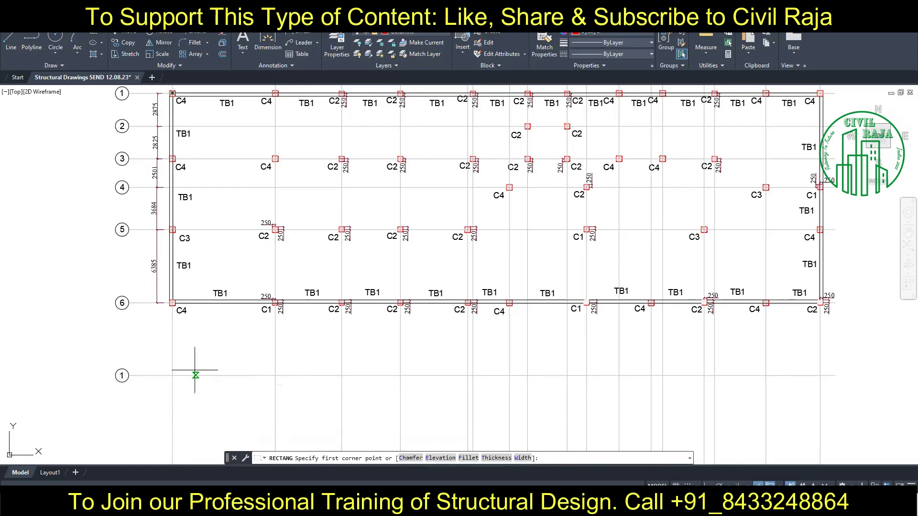
{"action": "left_click", "coordinate": [173, 376]}
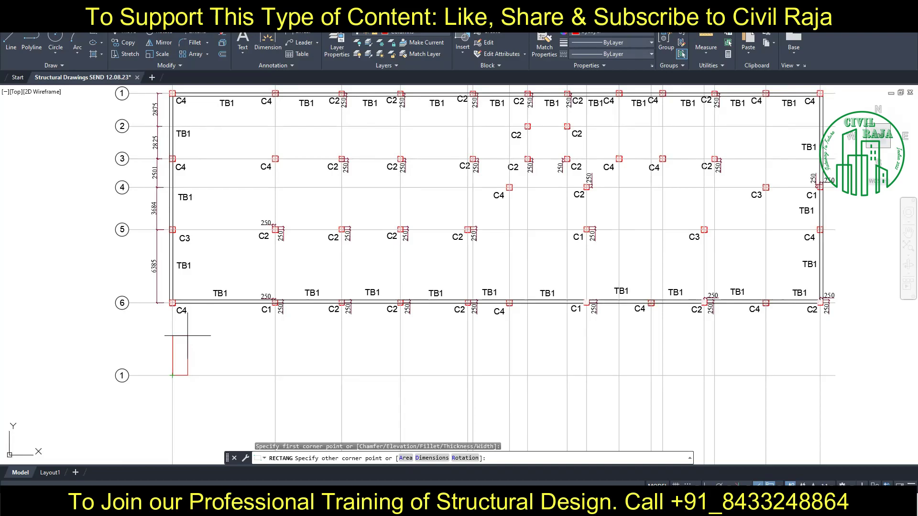
{"action": "type", "text": "d"}
{"action": "key", "text": "Return"}
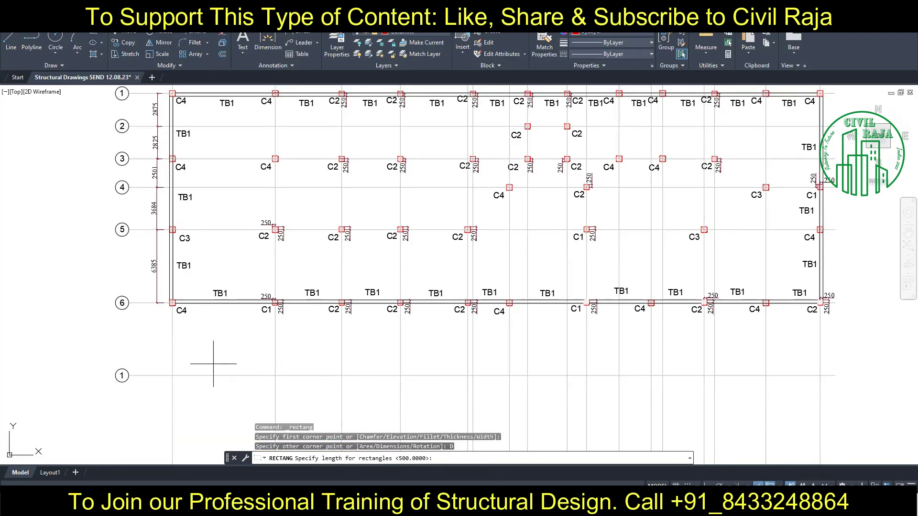
{"action": "key", "text": "Return"}
{"action": "type", "text": "3"}
{"action": "key", "text": "Return"}
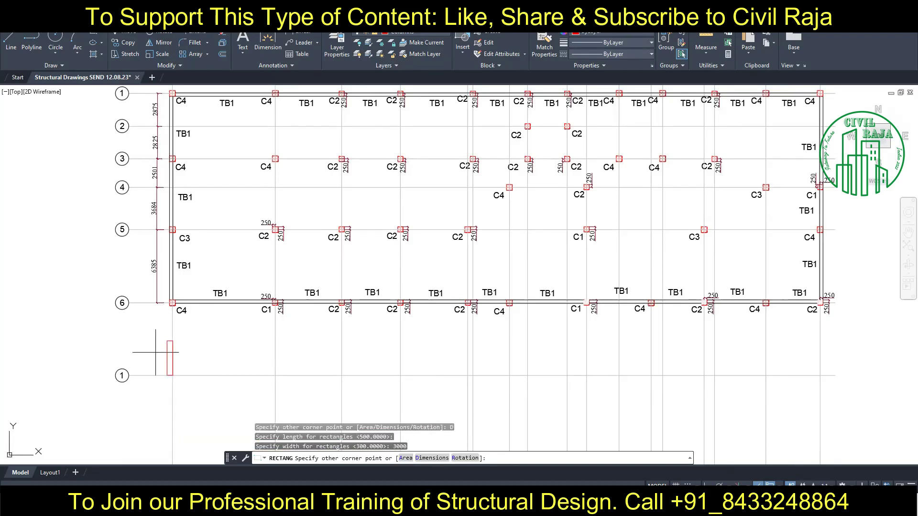
Move the rectangle onto the leftmost column grid line
{"action": "left_click", "coordinate": [153, 353]}
{"action": "scroll", "coordinate": [169, 352], "scroll_direction": "up", "scroll_amount": 4}
{"action": "left_click", "coordinate": [189, 368]}
{"action": "type", "text": "m"}
{"action": "key", "text": "Return"}
{"action": "left_click", "coordinate": [182, 410]}
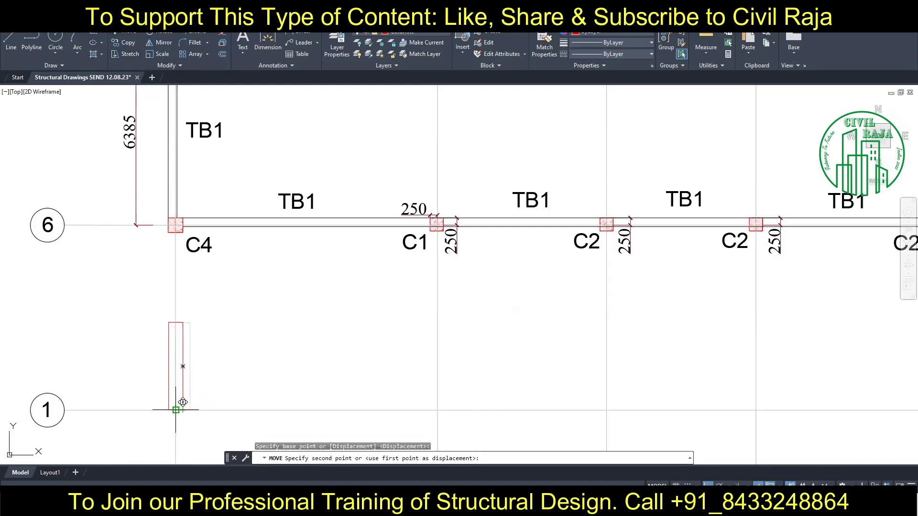
{"action": "left_click", "coordinate": [182, 368]}
Centre the rectangle on grid line 1 using its left-edge midpoint
{"action": "type", "text": "m"}
{"action": "key", "text": "Return"}
{"action": "left_click", "coordinate": [168, 366]}
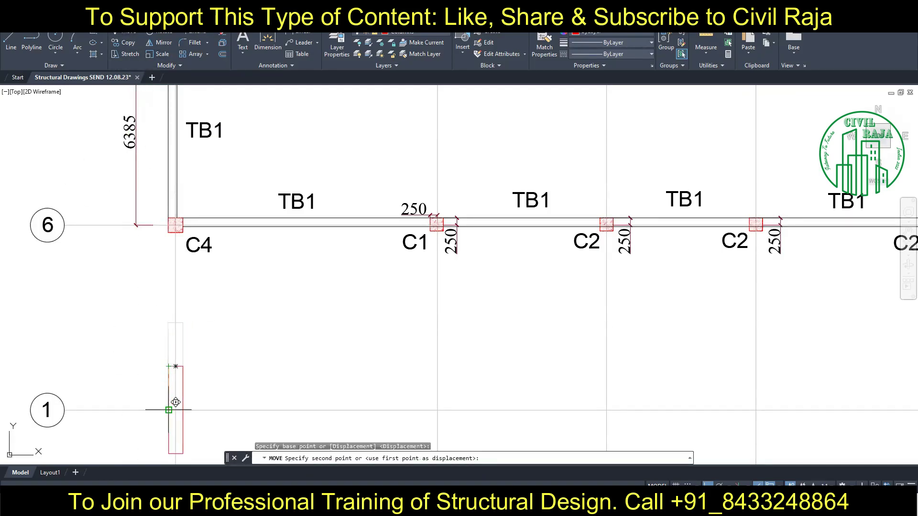
{"action": "left_click", "coordinate": [168, 410]}
{"action": "middle_click_drag", "start_coordinate": [230, 404], "coordinate": [207, 329]}
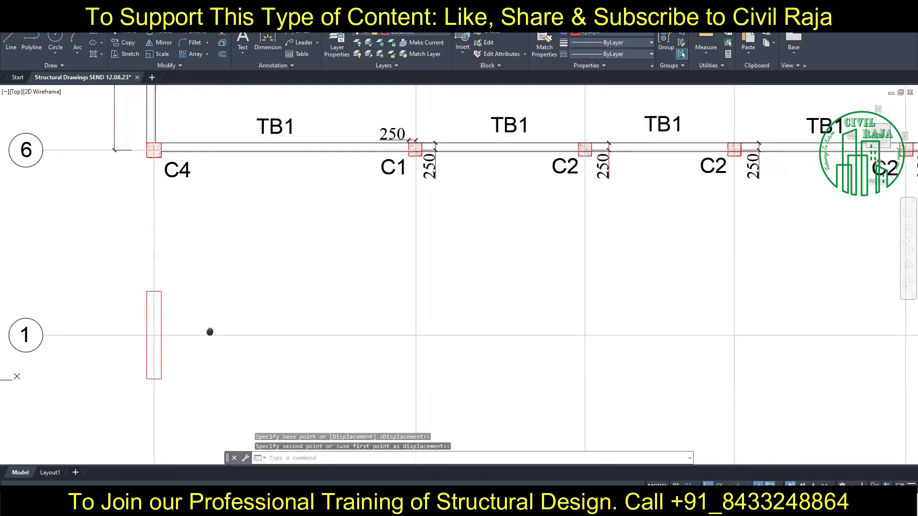
{"action": "left_click", "coordinate": [159, 371]}
{"action": "scroll", "coordinate": [159, 372], "scroll_direction": "down", "scroll_amount": 6}
Copy the rectangle from its left midpoint onto each column grid line along grid line 1, twelve in total
{"action": "scroll", "coordinate": [159, 375], "scroll_direction": "up", "scroll_amount": 1}
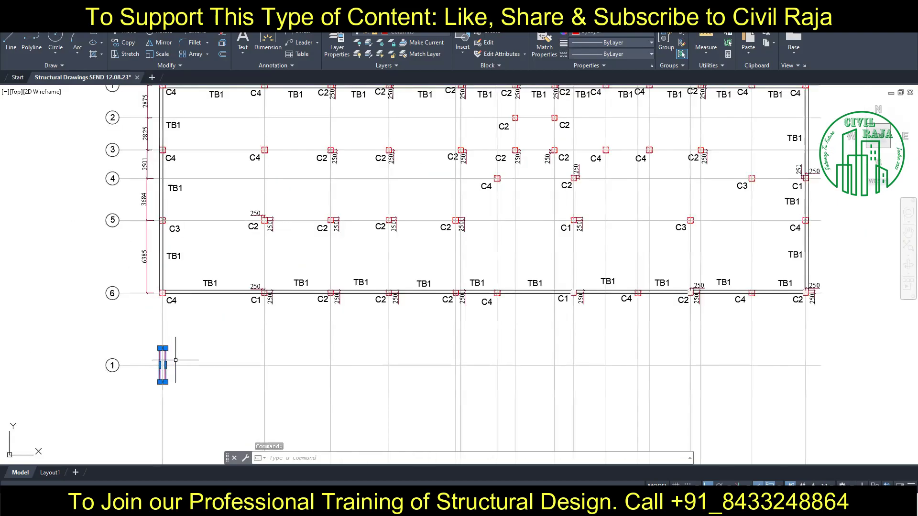
{"action": "scroll", "coordinate": [159, 375], "scroll_direction": "up", "scroll_amount": 1}
{"action": "type", "text": "co"}
{"action": "key", "text": "Return"}
{"action": "left_click", "coordinate": [149, 382]}
{"action": "left_click", "coordinate": [250, 382]}
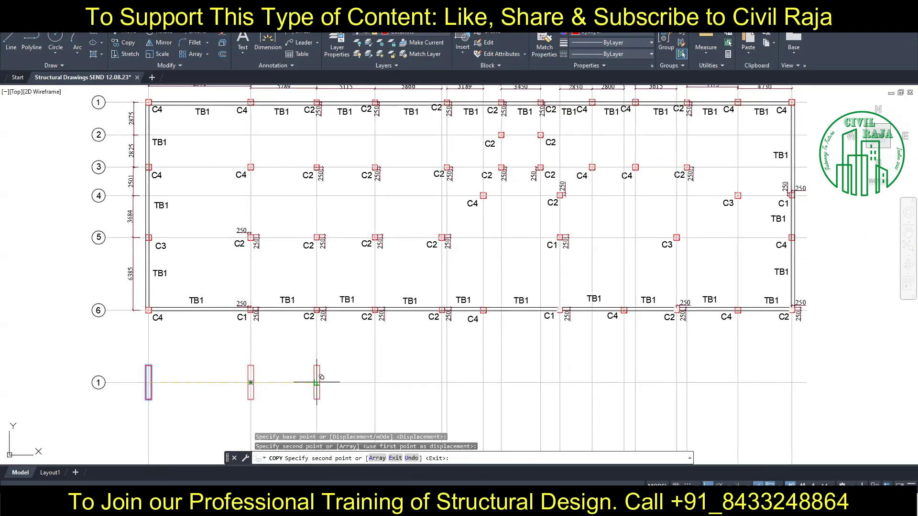
{"action": "left_click", "coordinate": [316, 382]}
{"action": "left_click", "coordinate": [375, 382]}
{"action": "left_click", "coordinate": [447, 382]}
{"action": "left_click", "coordinate": [501, 382]}
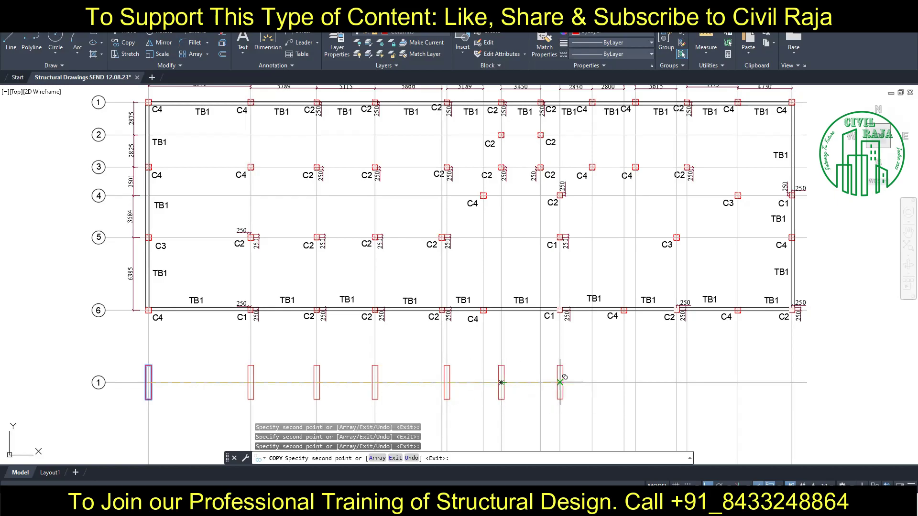
{"action": "left_click", "coordinate": [540, 382]}
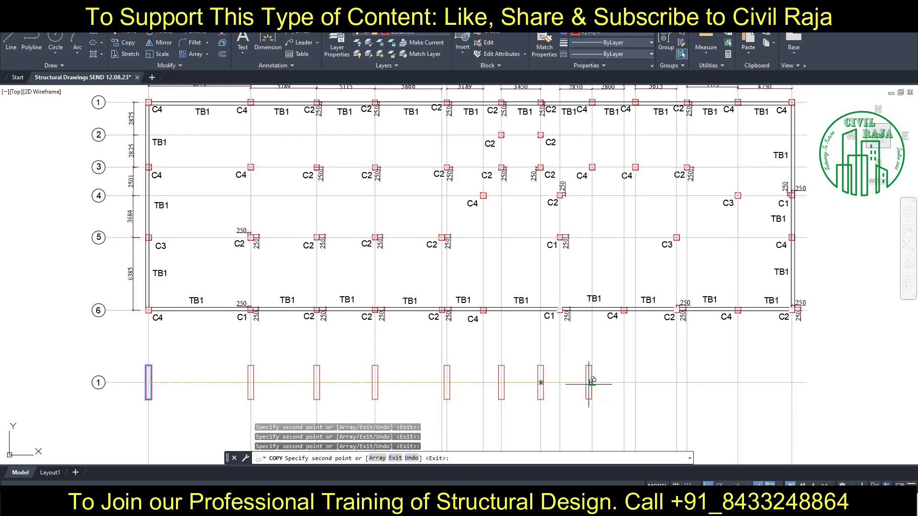
{"action": "left_click", "coordinate": [592, 383]}
{"action": "left_click", "coordinate": [635, 382]}
{"action": "left_click", "coordinate": [686, 382]}
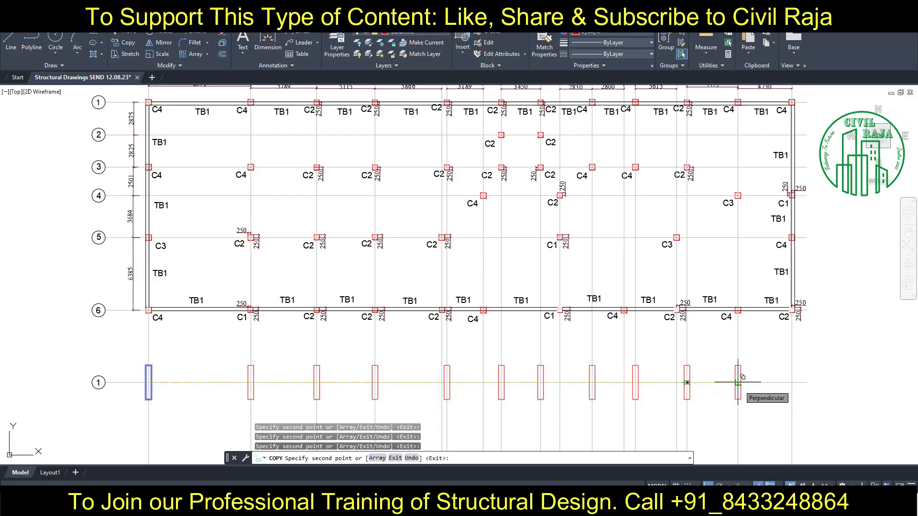
{"action": "left_click", "coordinate": [738, 382]}
{"action": "left_click", "coordinate": [791, 382]}
{"action": "key", "text": "Escape"}
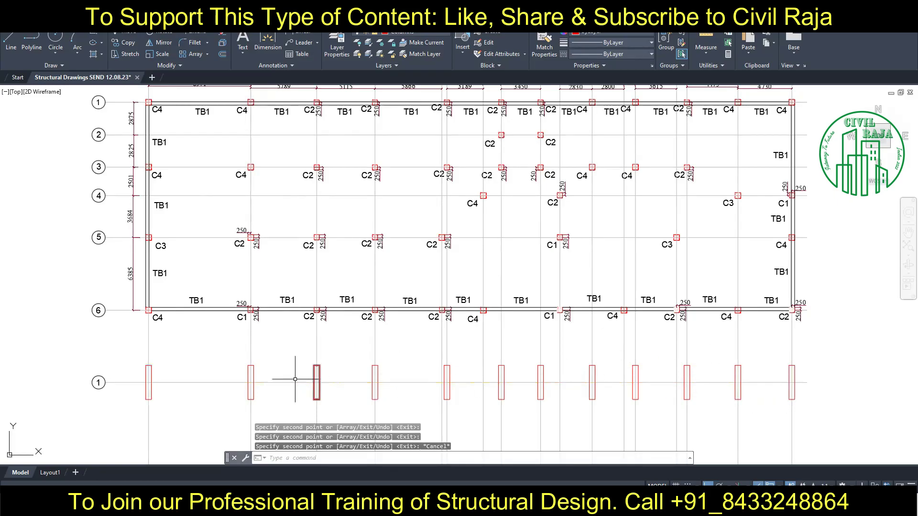
{"action": "mouse_move", "coordinate": [360, 398]}
{"action": "middle_mouse_down"}
{"action": "mouse_move", "coordinate": [361, 260]}
{"action": "mouse_move", "coordinate": [358, 404]}
{"action": "mouse_move", "coordinate": [365, 395]}
{"action": "middle_mouse_up"}
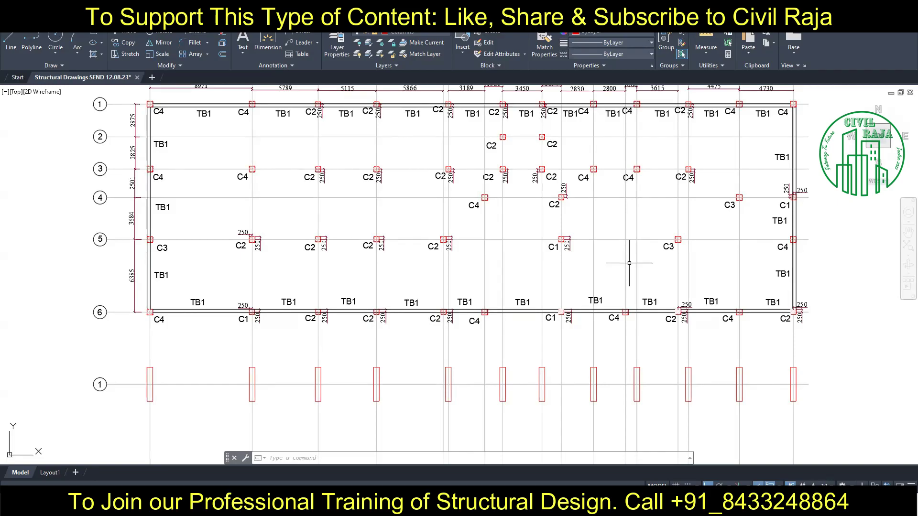
Create a Beam layer coloured magenta
{"action": "left_click", "coordinate": [337, 43]}
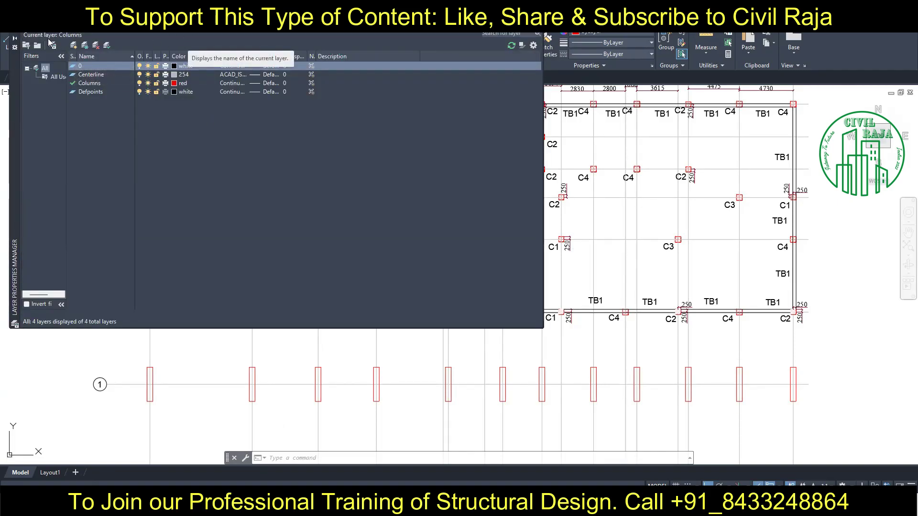
{"action": "left_click", "coordinate": [73, 45]}
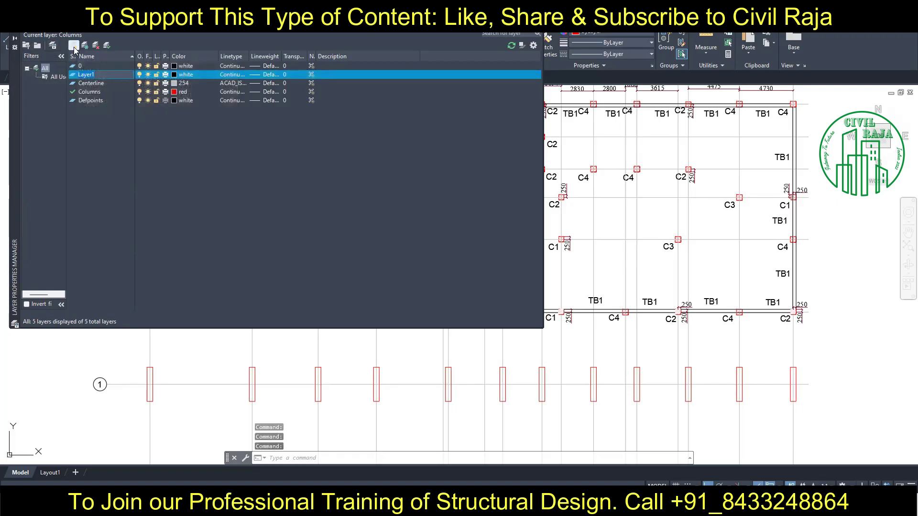
{"action": "type", "text": "Beam"}
{"action": "left_click", "coordinate": [186, 74]}
{"action": "left_click", "coordinate": [419, 272]}
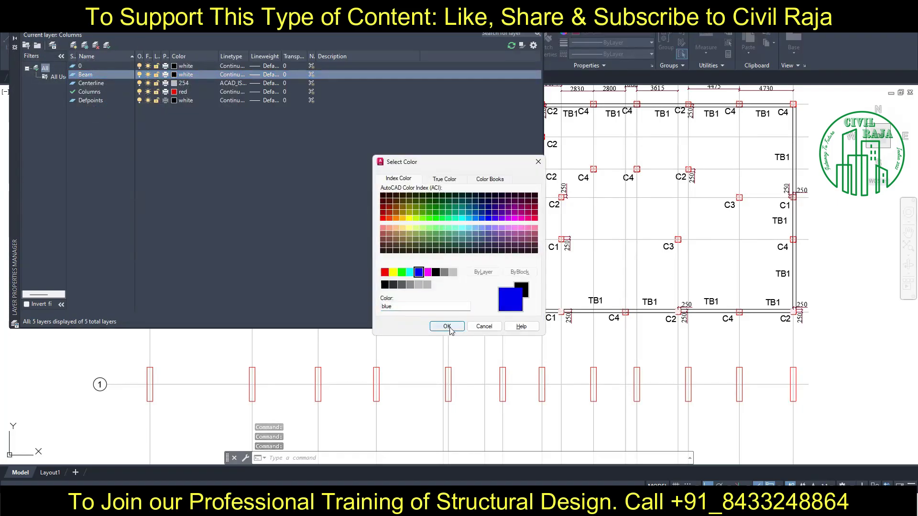
{"action": "double_click", "coordinate": [428, 271]}
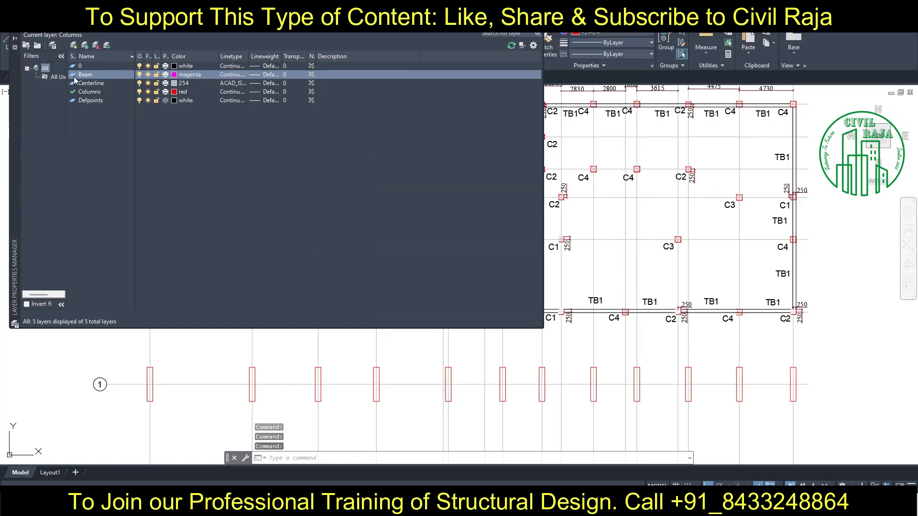
Add a blue Reinforcement layer, then make Beam the current layer
{"action": "left_click", "coordinate": [74, 45]}
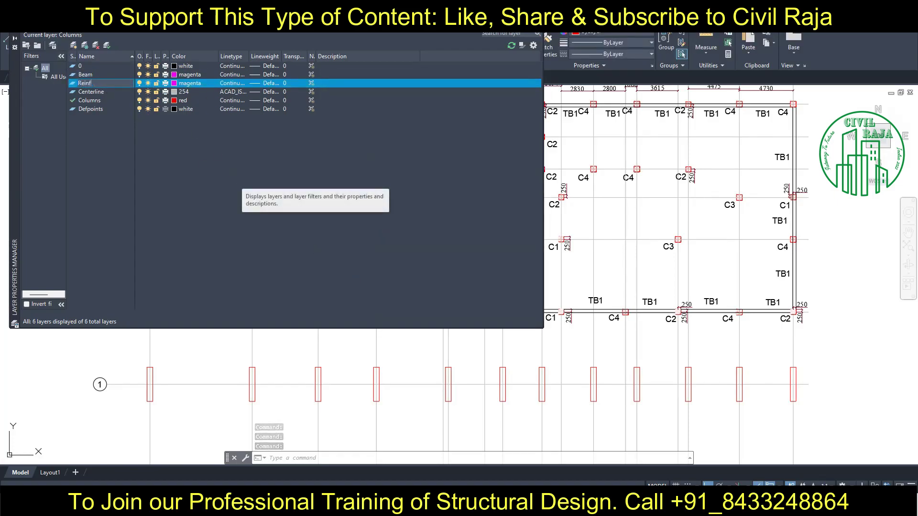
{"action": "type", "text": "Reinforcement"}
{"action": "left_click", "coordinate": [186, 83]}
{"action": "double_click", "coordinate": [418, 272]}
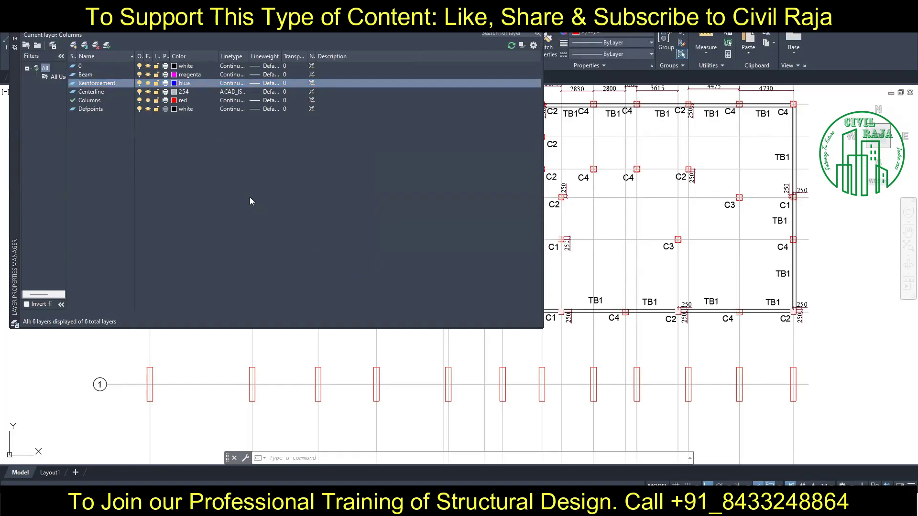
{"action": "left_click", "coordinate": [15, 38]}
{"action": "left_click", "coordinate": [430, 33]}
{"action": "left_click", "coordinate": [392, 48]}
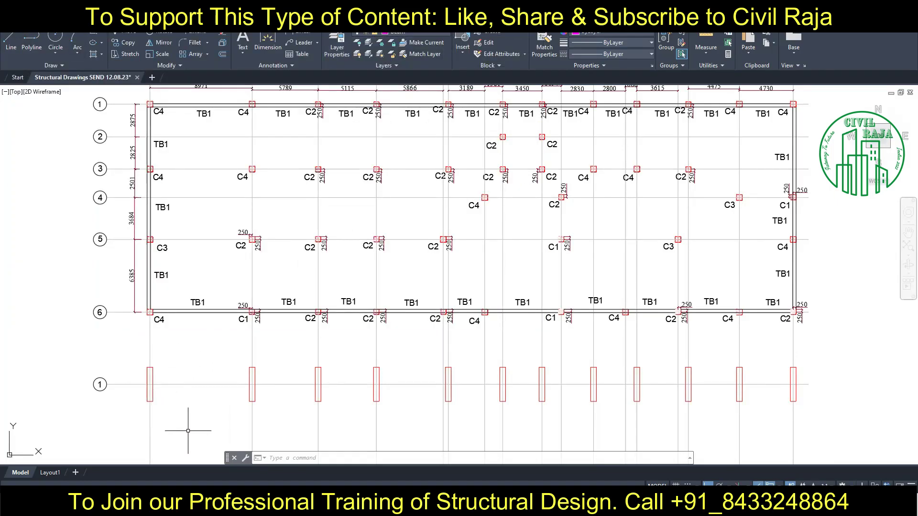
Draw a line along grid 1 from its left end to its right end
{"action": "scroll", "coordinate": [197, 352], "scroll_direction": "up", "scroll_amount": 3}
{"action": "scroll", "coordinate": [109, 348], "scroll_direction": "down", "scroll_amount": 1}
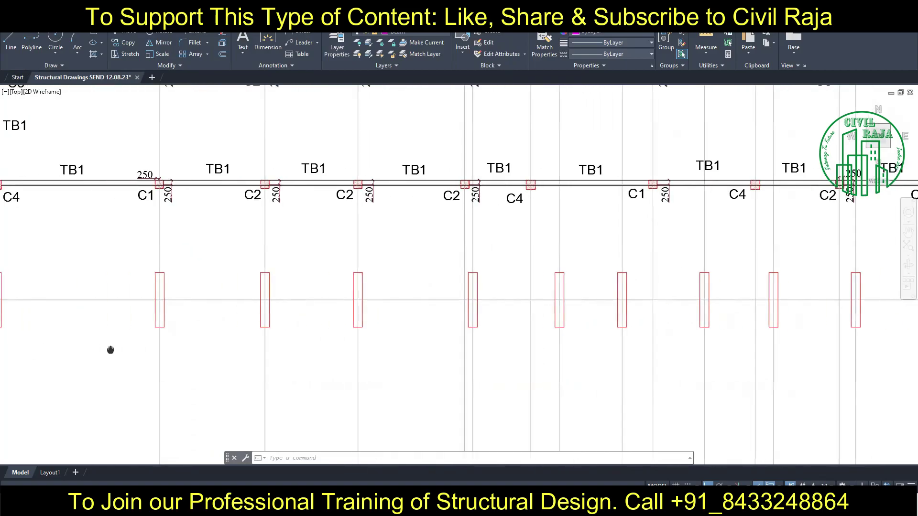
{"action": "scroll", "coordinate": [191, 321], "scroll_direction": "down", "scroll_amount": 3}
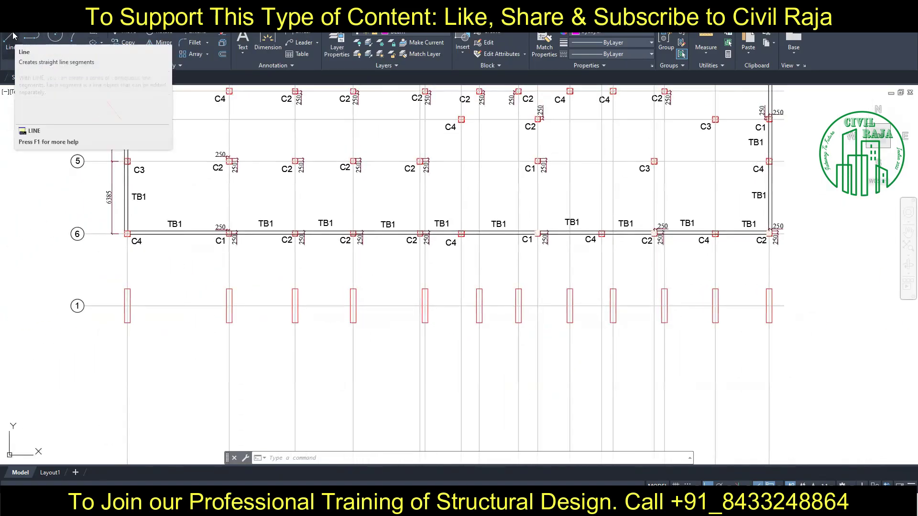
{"action": "left_click", "coordinate": [13, 36]}
{"action": "left_click", "coordinate": [127, 306]}
{"action": "left_click", "coordinate": [758, 306]}
{"action": "key", "text": "Return"}
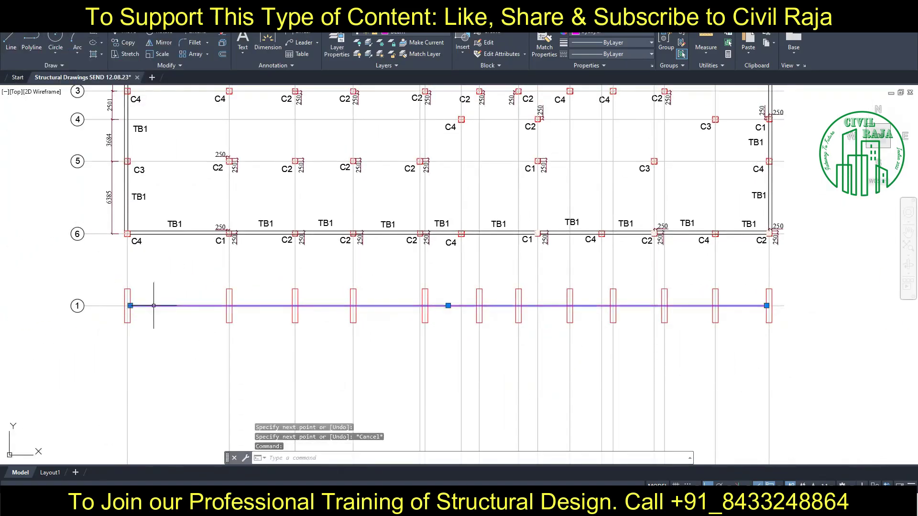
Copy the grid-1 line 100 units, then delete the extra line
{"action": "left_click", "coordinate": [125, 45]}
{"action": "left_click", "coordinate": [37, 333]}
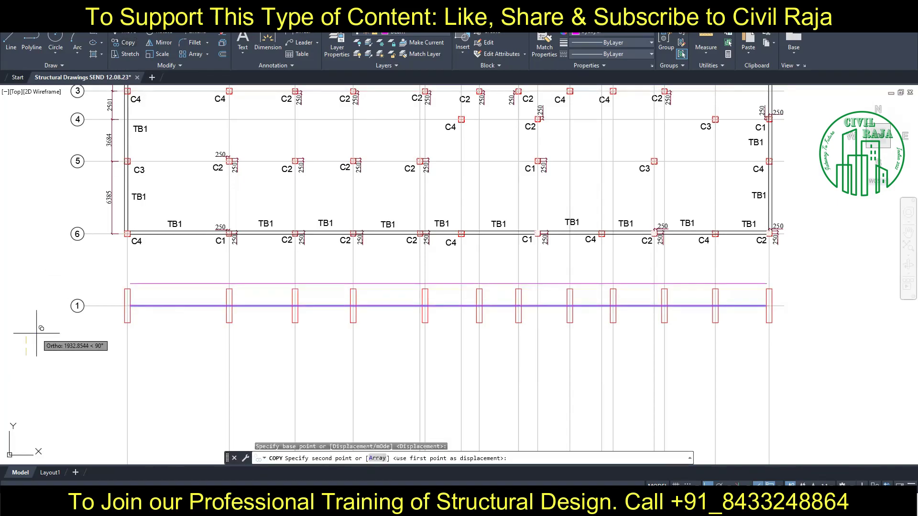
{"action": "type", "text": "100"}
{"action": "key", "text": "Return"}
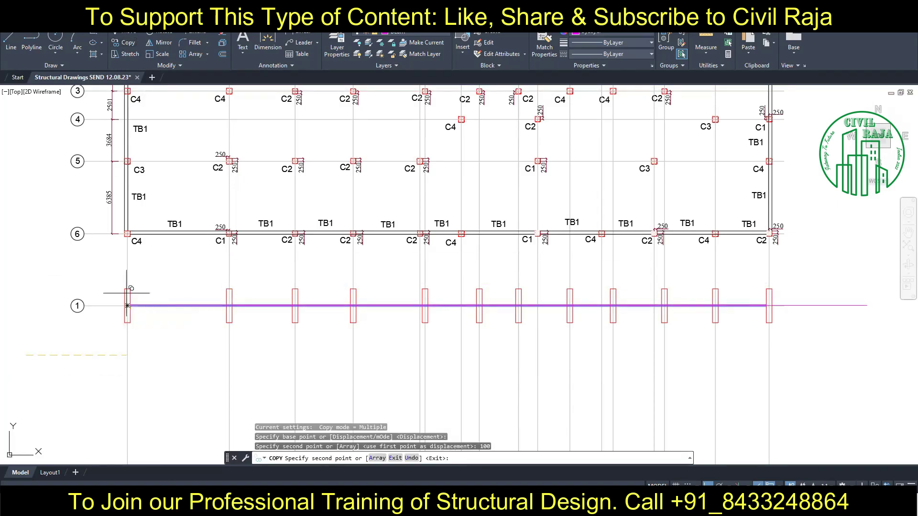
{"action": "key", "text": "Return"}
{"action": "scroll", "coordinate": [139, 287], "scroll_direction": "up", "scroll_amount": 5}
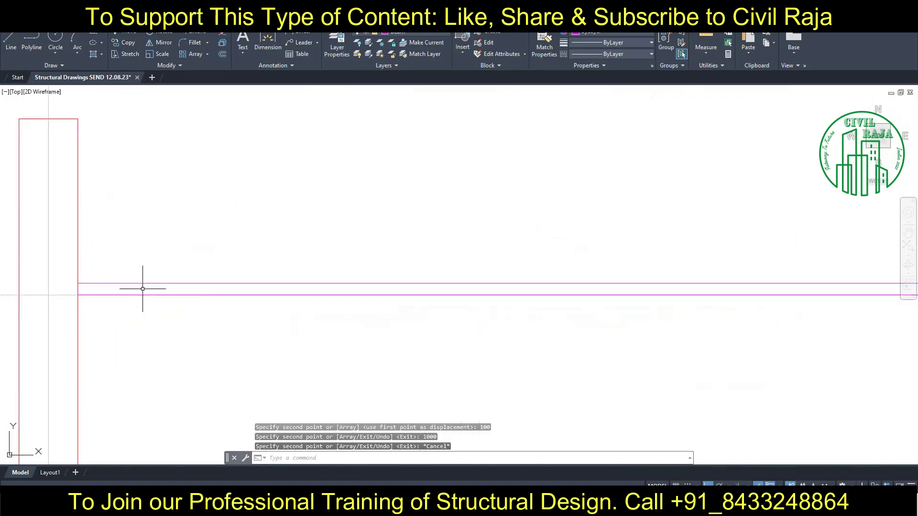
{"action": "key", "text": "Delete"}
{"action": "scroll", "coordinate": [116, 312], "scroll_direction": "down", "scroll_amount": 2}
{"action": "key", "text": "Escape"}
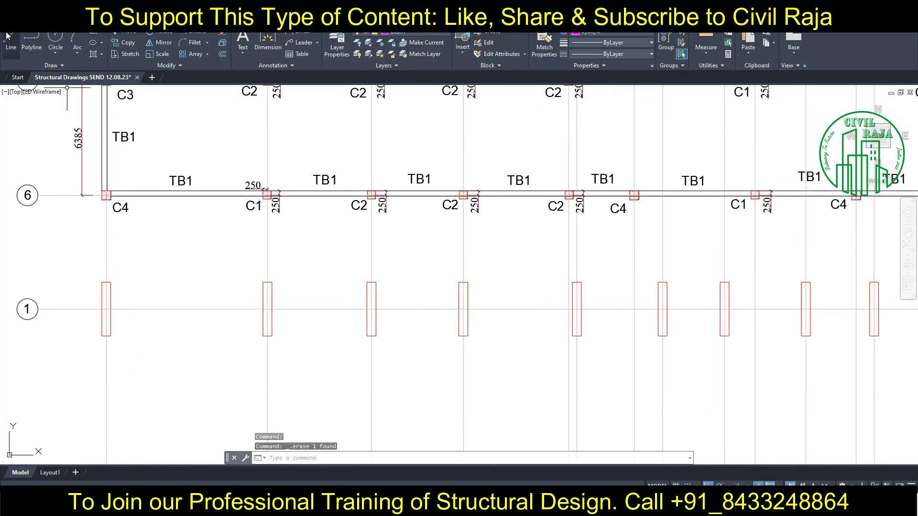
Draw the beam's top line starting from the left column corner
{"action": "type", "text": "DIM"}
{"action": "key", "text": "Return"}
{"action": "left_click", "coordinate": [106, 282]}
{"action": "key", "text": "Escape"}
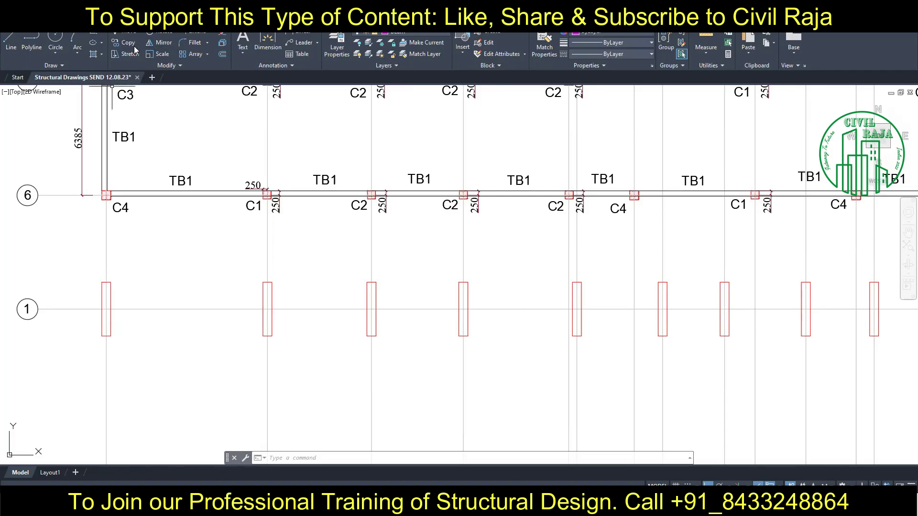
{"action": "left_click", "coordinate": [11, 41]}
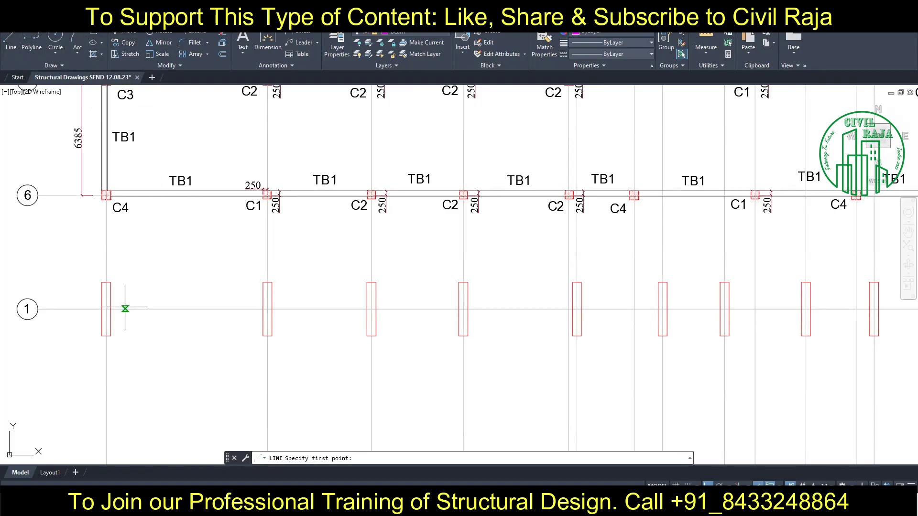
{"action": "left_click", "coordinate": [106, 282]}
{"action": "scroll", "coordinate": [110, 282], "scroll_direction": "down", "scroll_amount": 5}
{"action": "scroll", "coordinate": [359, 268], "scroll_direction": "up", "scroll_amount": 8}
{"action": "scroll", "coordinate": [467, 383], "scroll_direction": "down", "scroll_amount": 3}
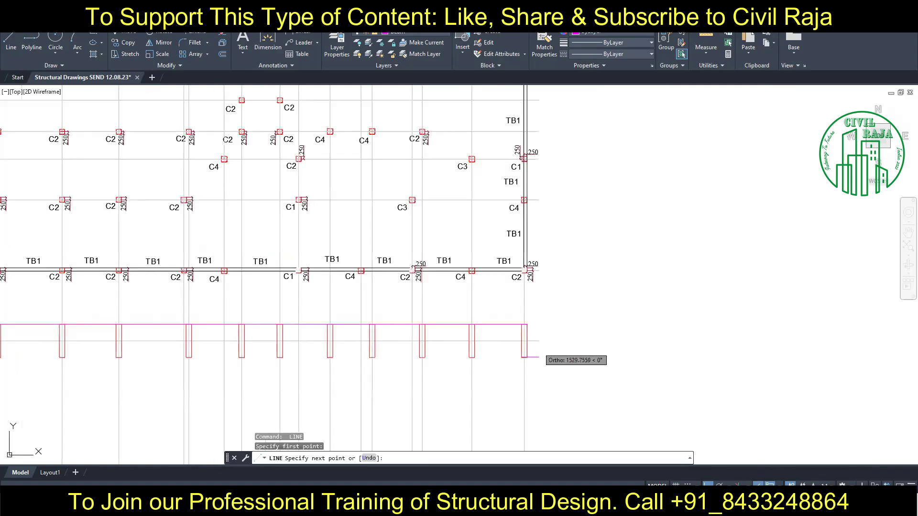
{"action": "scroll", "coordinate": [119, 358], "scroll_direction": "up", "scroll_amount": 6}
{"action": "key", "text": "Escape"}
Move the magenta beam line 500 units
{"action": "scroll", "coordinate": [762, 313], "scroll_direction": "down", "scroll_amount": 3}
{"action": "left_click", "coordinate": [762, 314]}
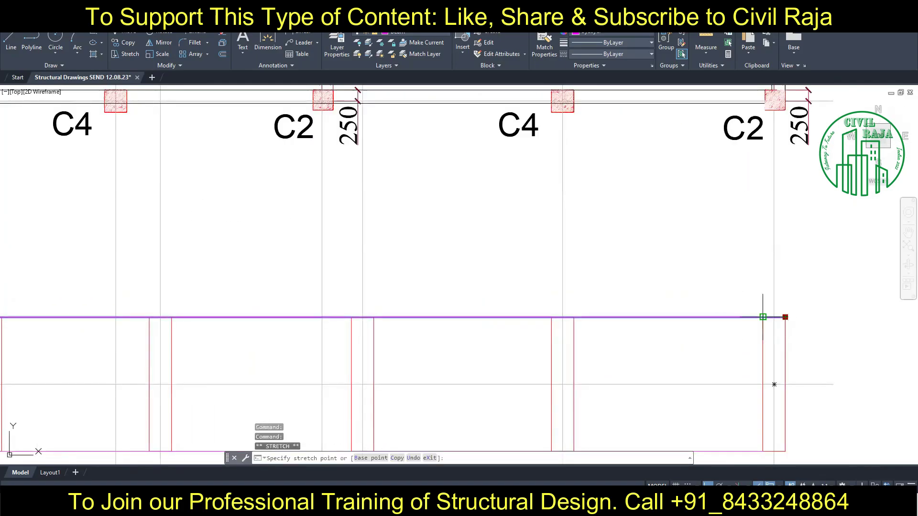
{"action": "key", "text": "Escape"}
{"action": "scroll", "coordinate": [371, 301], "scroll_direction": "down", "scroll_amount": 3}
{"action": "scroll", "coordinate": [523, 285], "scroll_direction": "up", "scroll_amount": 3}
{"action": "scroll", "coordinate": [375, 296], "scroll_direction": "up", "scroll_amount": 2}
{"action": "left_click", "coordinate": [131, 266]}
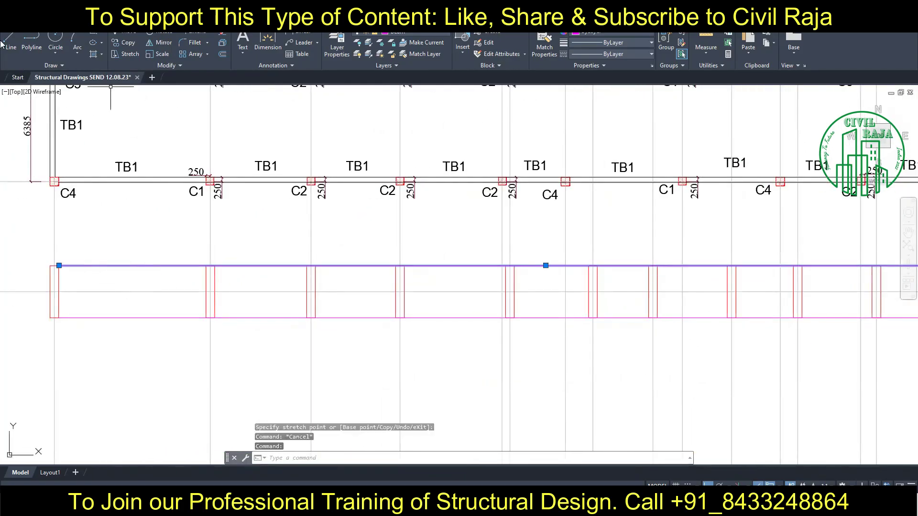
{"action": "type", "text": "m"}
{"action": "key", "text": "Return"}
{"action": "left_click", "coordinate": [141, 205]}
{"action": "type", "text": "500"}
{"action": "key", "text": "Return"}
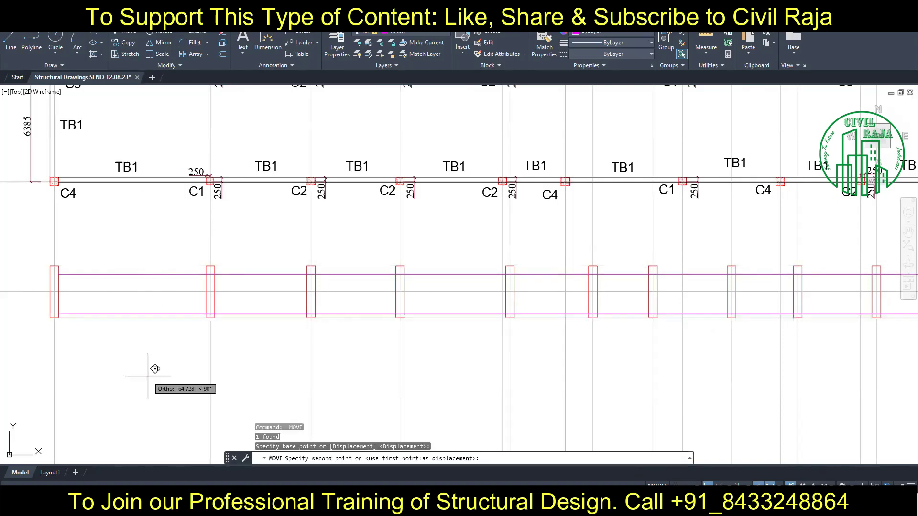
{"action": "key", "text": "Escape"}
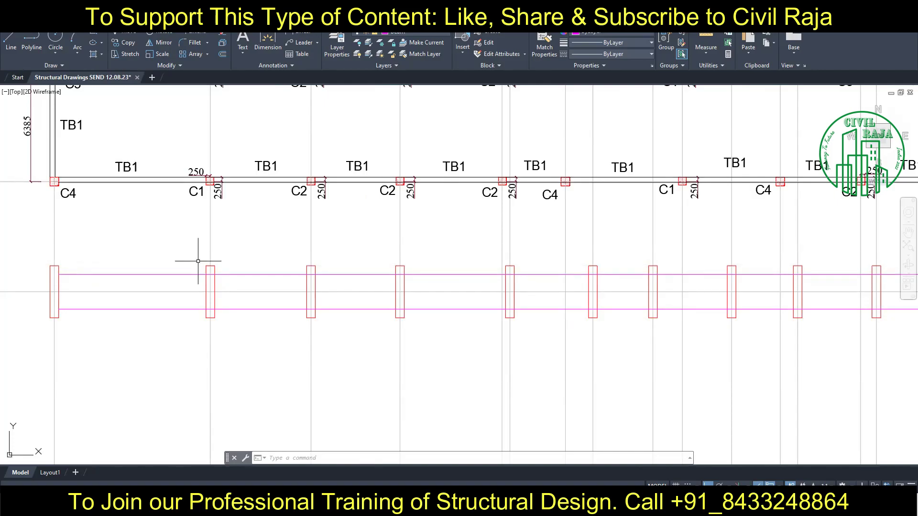
Move the upper magenta beam line down 175 units
{"action": "scroll", "coordinate": [198, 261], "scroll_direction": "down", "scroll_amount": 3}
{"action": "scroll", "coordinate": [430, 296], "scroll_direction": "up", "scroll_amount": 2}
{"action": "scroll", "coordinate": [430, 296], "scroll_direction": "up", "scroll_amount": 2}
{"action": "scroll", "coordinate": [430, 296], "scroll_direction": "down", "scroll_amount": 1}
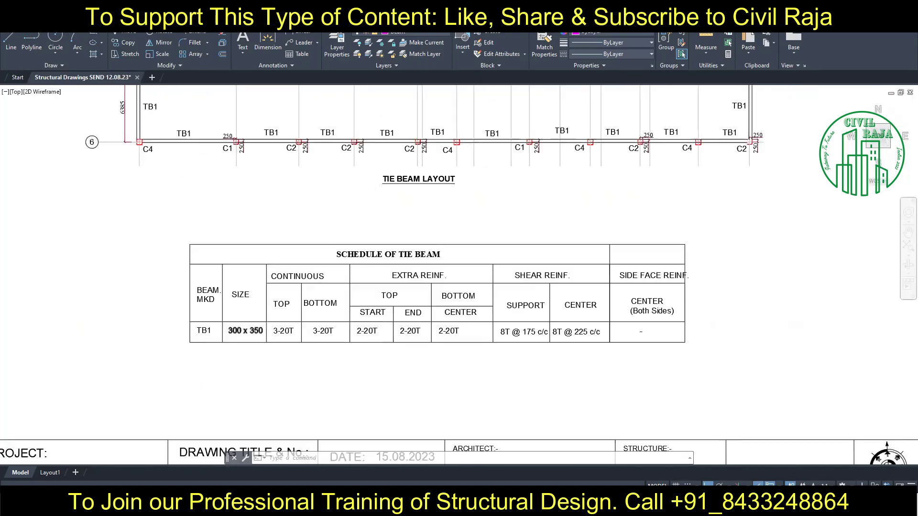
{"action": "scroll", "coordinate": [192, 242], "scroll_direction": "down", "scroll_amount": 3}
{"action": "scroll", "coordinate": [185, 334], "scroll_direction": "up", "scroll_amount": 4}
{"action": "scroll", "coordinate": [153, 317], "scroll_direction": "up", "scroll_amount": 1}
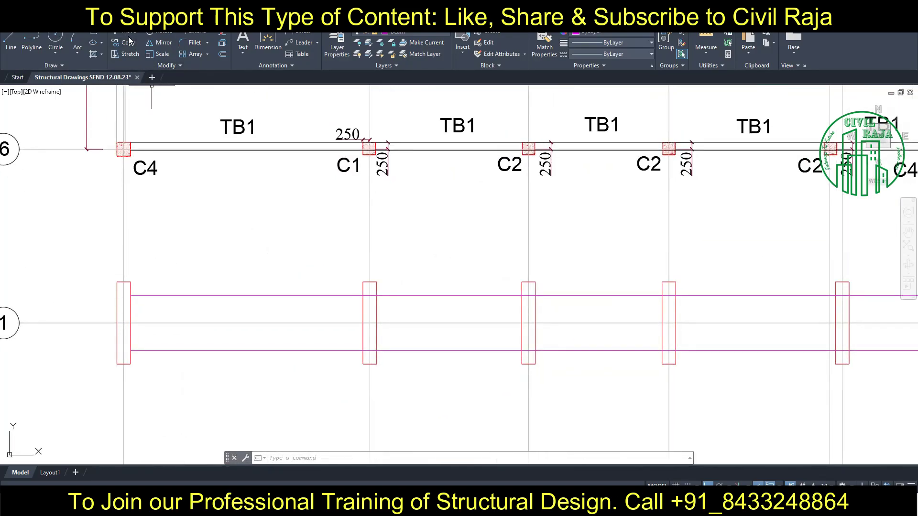
{"action": "left_click", "coordinate": [225, 295]}
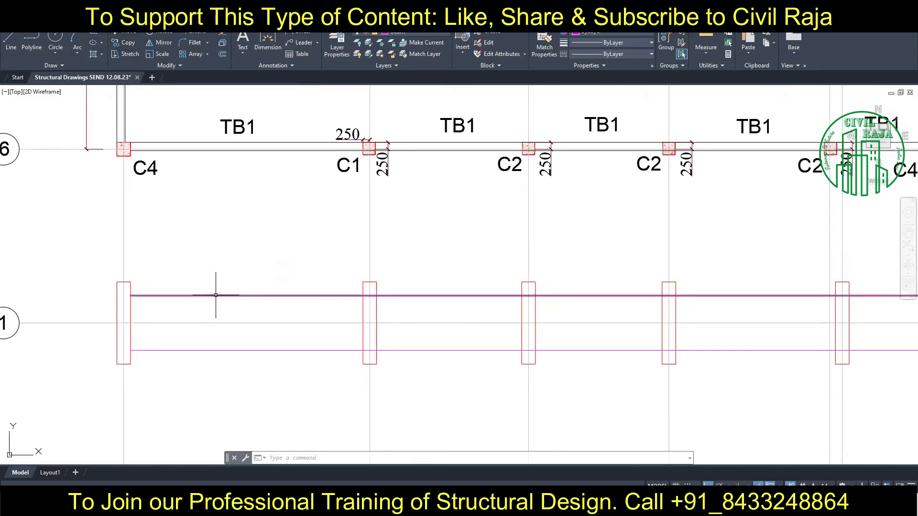
{"action": "left_click", "coordinate": [121, 34]}
{"action": "left_click", "coordinate": [129, 318]}
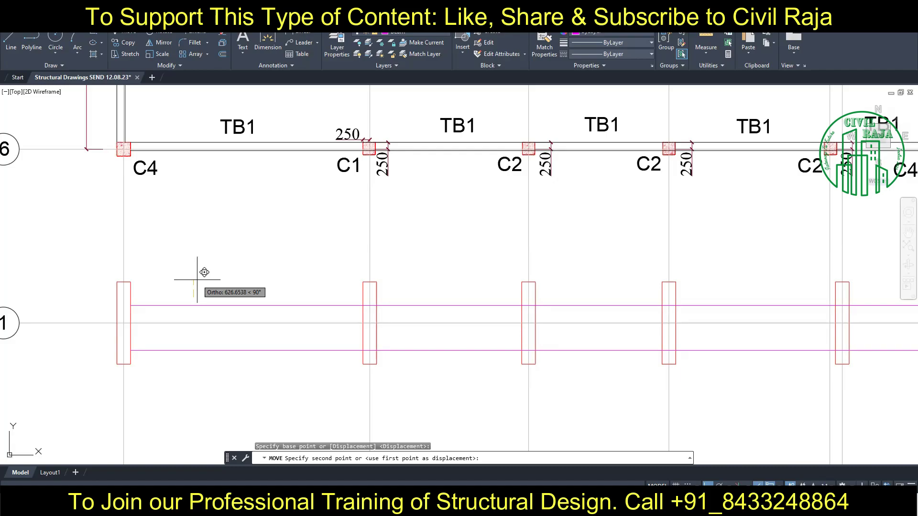
{"action": "type", "text": "175"}
{"action": "key", "text": "Return"}
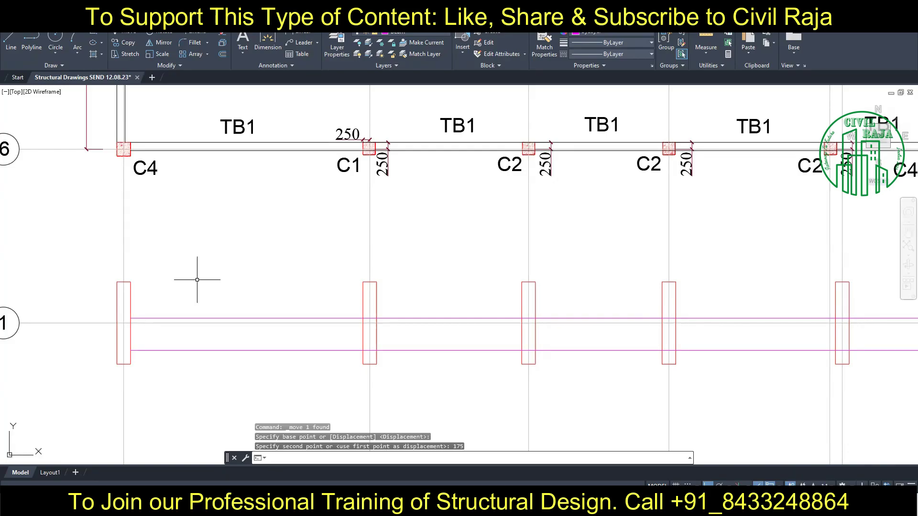
Move the lower magenta beam line 175 units
{"action": "left_click", "coordinate": [136, 350]}
{"action": "left_click", "coordinate": [126, 33]}
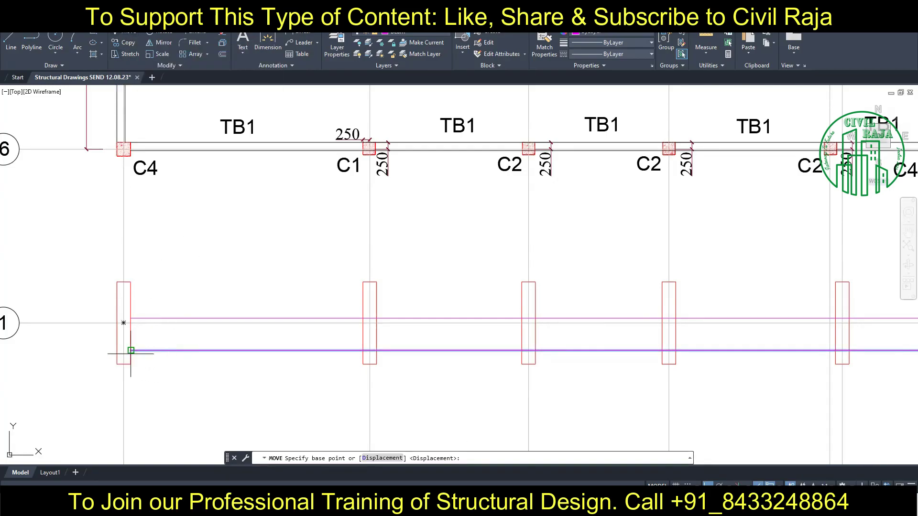
{"action": "left_click", "coordinate": [131, 350]}
{"action": "left_click", "coordinate": [136, 323]}
{"action": "left_click", "coordinate": [163, 213]}
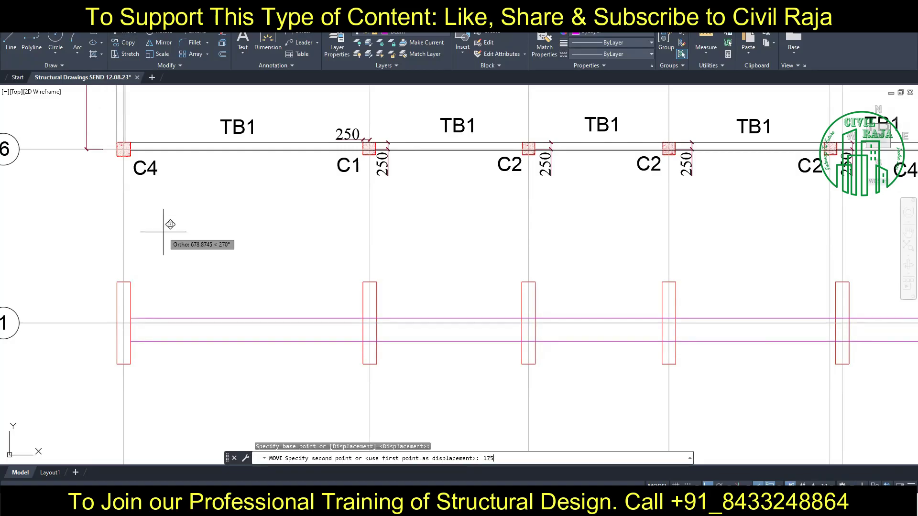
{"action": "type", "text": "175"}
{"action": "key", "text": "Return"}
{"action": "key", "text": "Escape"}
{"action": "scroll", "coordinate": [148, 368], "scroll_direction": "down", "scroll_amount": 3}
{"action": "scroll", "coordinate": [162, 341], "scroll_direction": "down", "scroll_amount": 3}
{"action": "scroll", "coordinate": [162, 341], "scroll_direction": "up", "scroll_amount": 8}
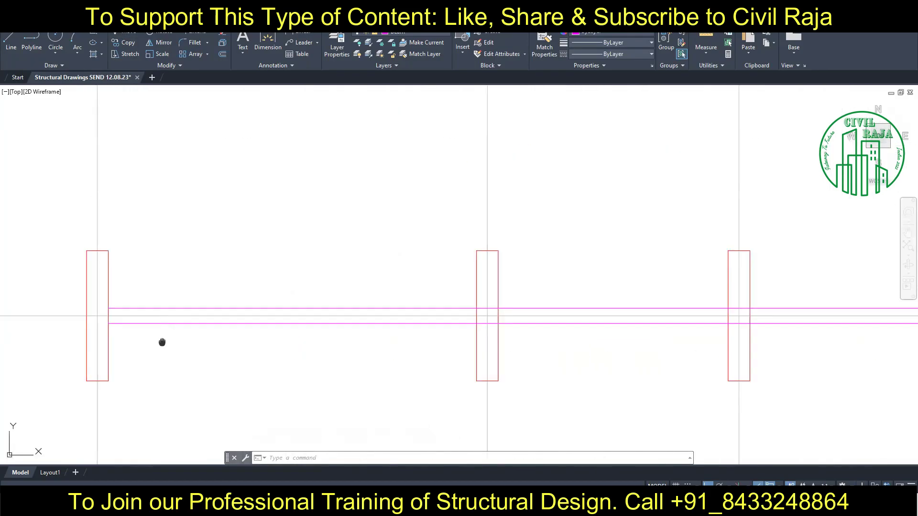
Move the centre beam line 175 units with the M command
{"action": "middle_click", "coordinate": [162, 342]}
{"action": "scroll", "coordinate": [458, 343], "scroll_direction": "up", "scroll_amount": 10}
{"action": "scroll", "coordinate": [247, 311], "scroll_direction": "down", "scroll_amount": 2}
{"action": "scroll", "coordinate": [115, 282], "scroll_direction": "up", "scroll_amount": 4}
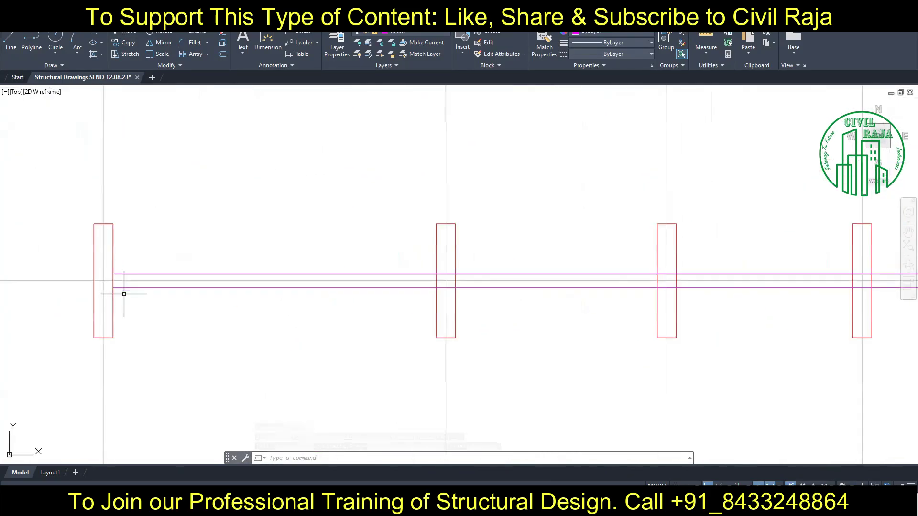
{"action": "left_click", "coordinate": [127, 273]}
{"action": "type", "text": "m"}
{"action": "key", "text": "Return"}
{"action": "left_click", "coordinate": [230, 233]}
{"action": "type", "text": "175"}
{"action": "key", "text": "Return"}
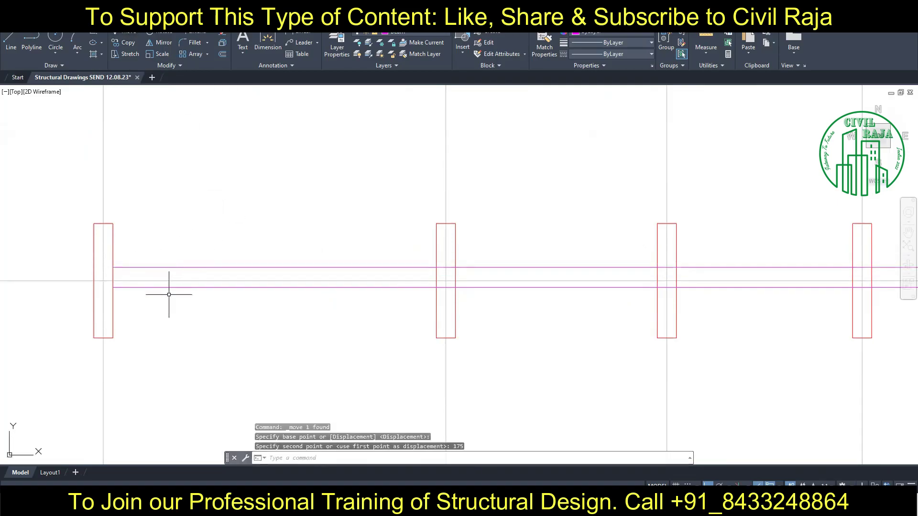
Move one more beam line a further 175 units
{"action": "left_click", "coordinate": [174, 286]}
{"action": "key", "text": "m"}
{"action": "key", "text": "Return"}
{"action": "type", "text": "175"}
{"action": "key", "text": "Return"}
{"action": "key", "text": "Escape"}
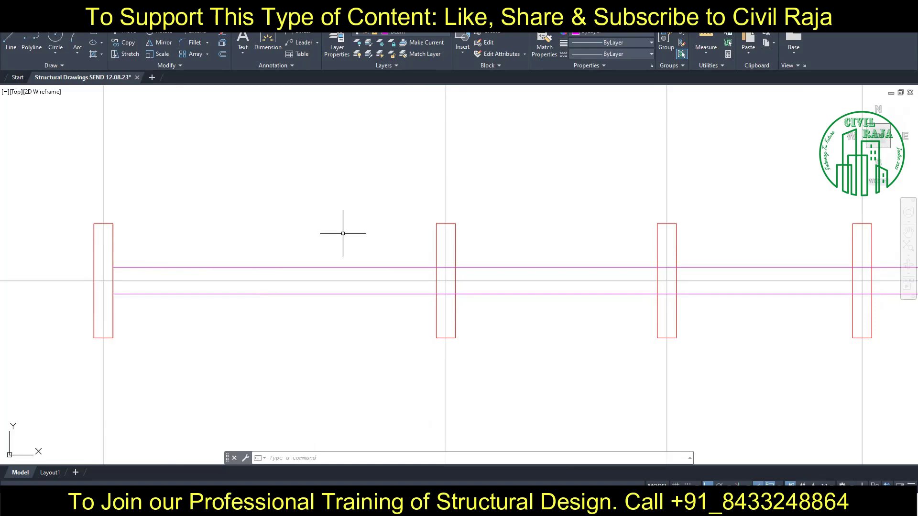
Copy the upper beam line 50 units inside the beam and erase the unwanted extra copy
{"action": "left_click", "coordinate": [318, 267]}
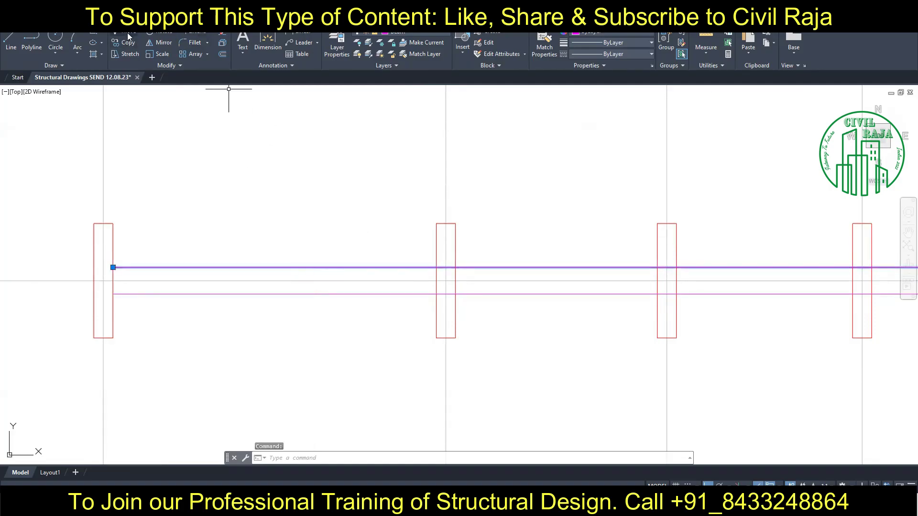
{"action": "left_click", "coordinate": [128, 43]}
{"action": "left_click", "coordinate": [215, 162]}
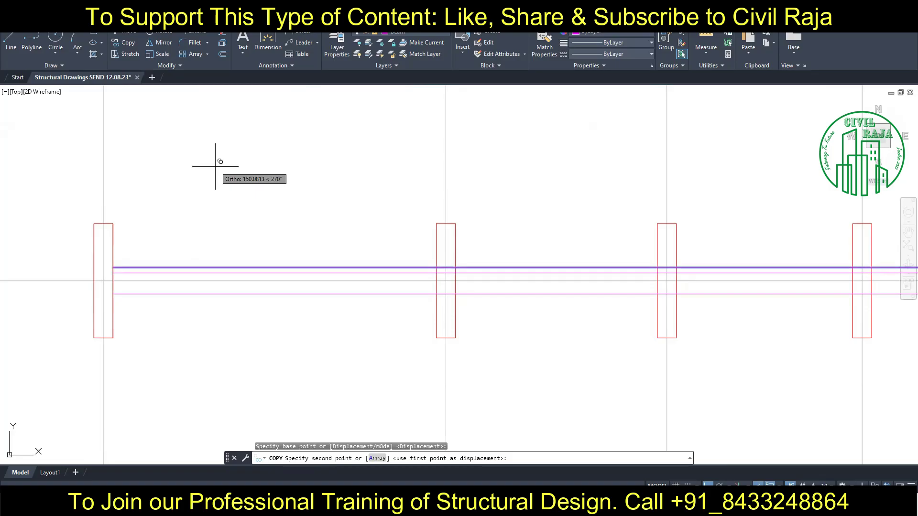
{"action": "type", "text": "50"}
{"action": "key", "text": "Return"}
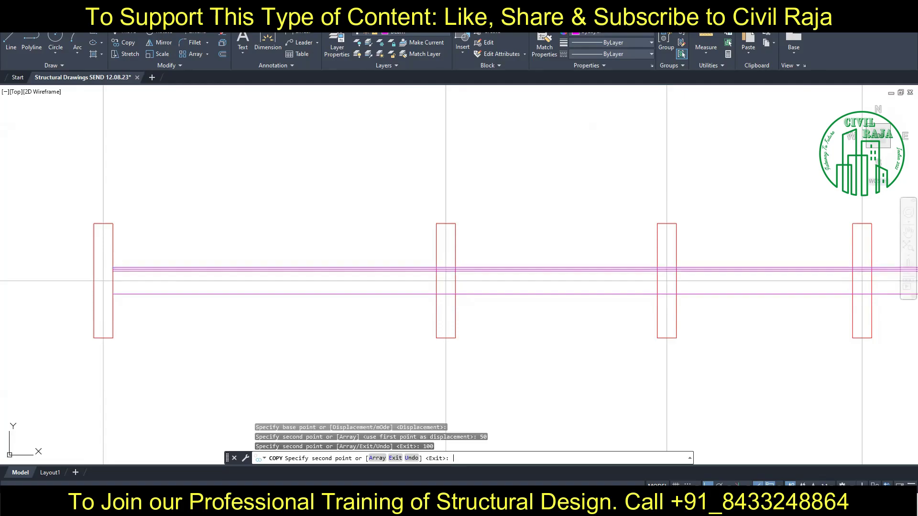
{"action": "key", "text": "Escape"}
{"action": "left_click", "coordinate": [115, 267]}
{"action": "key", "text": "Delete"}
Copy the lower beam line 100 units inside the beam
{"action": "left_click", "coordinate": [168, 293]}
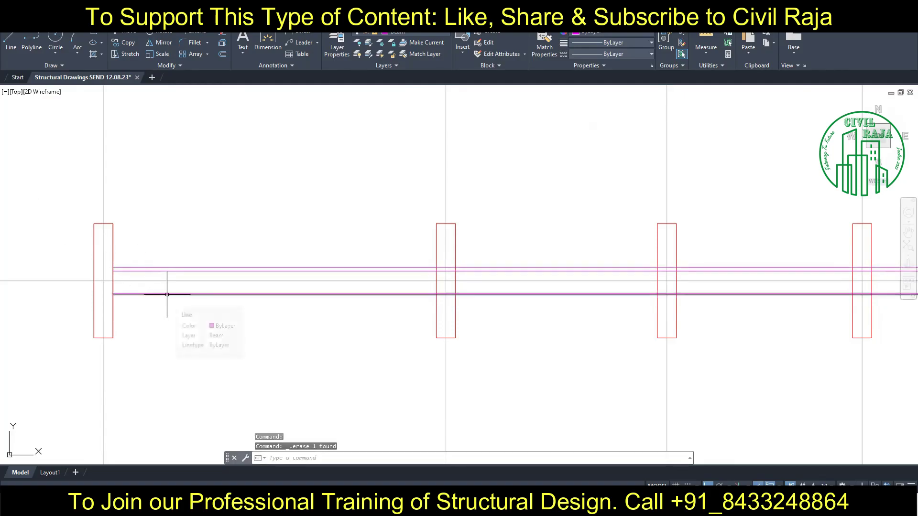
{"action": "left_click", "coordinate": [124, 42]}
{"action": "left_click", "coordinate": [197, 293]}
{"action": "type", "text": "100"}
{"action": "key", "text": "Return"}
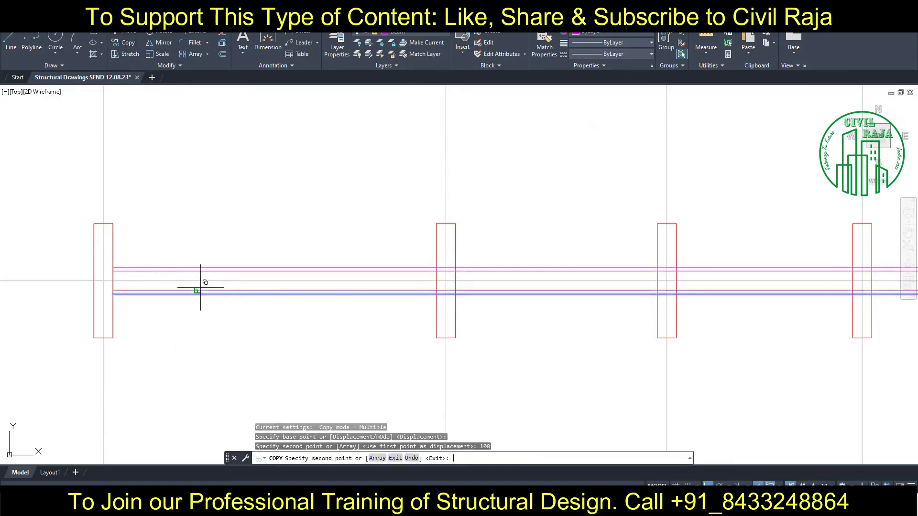
{"action": "key", "text": "Escape"}
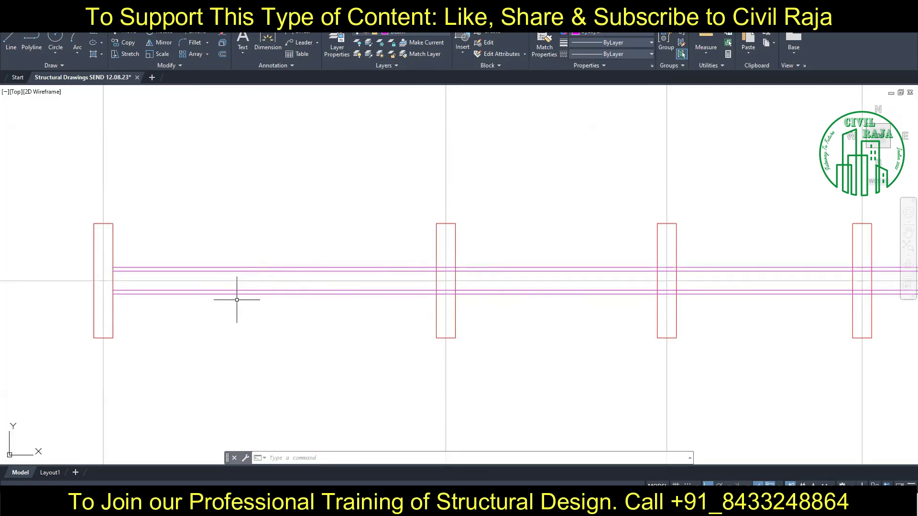
{"action": "scroll", "coordinate": [227, 296], "scroll_direction": "down", "scroll_amount": 5}
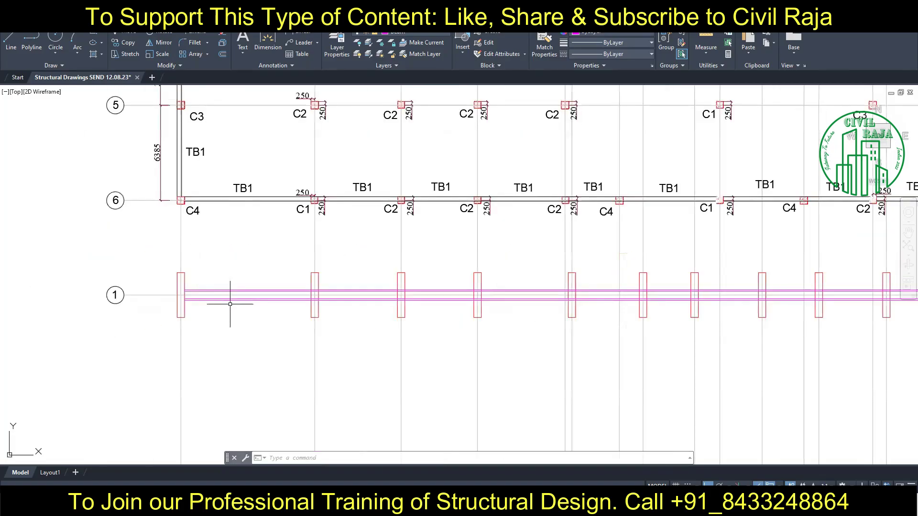
{"action": "scroll", "coordinate": [227, 301], "scroll_direction": "down", "scroll_amount": 5}
{"action": "scroll", "coordinate": [275, 190], "scroll_direction": "up", "scroll_amount": 10}
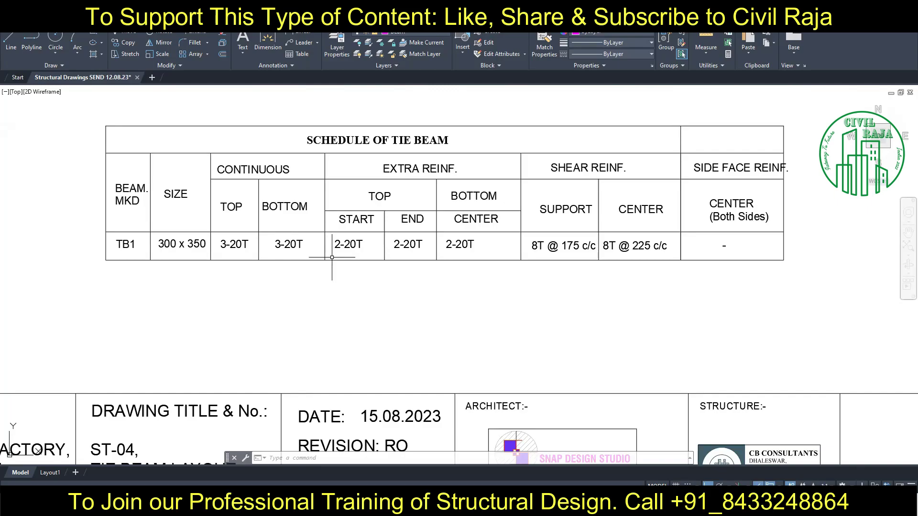
{"action": "scroll", "coordinate": [332, 258], "scroll_direction": "down", "scroll_amount": 5}
{"action": "scroll", "coordinate": [278, 229], "scroll_direction": "down", "scroll_amount": 3}
{"action": "scroll", "coordinate": [144, 311], "scroll_direction": "up", "scroll_amount": 10}
Trim a column edge where it crosses the beam lines
{"action": "left_click", "coordinate": [196, 303]}
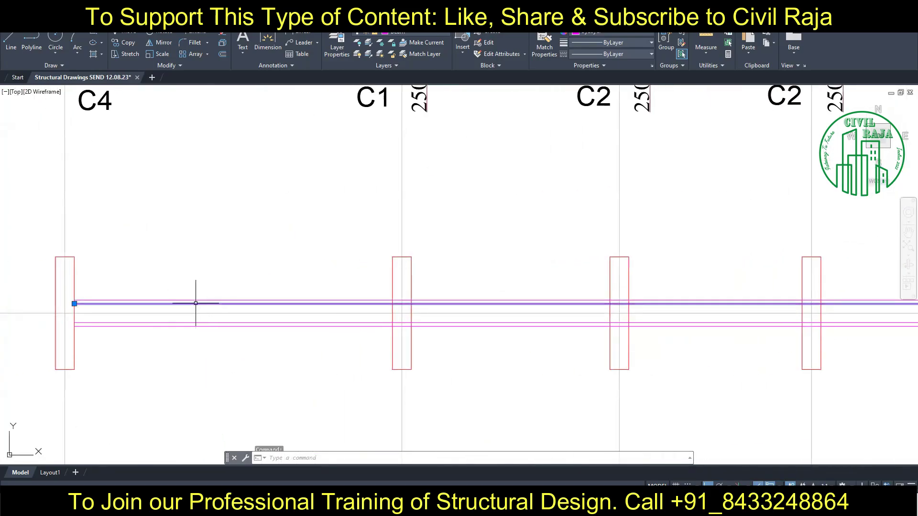
{"action": "left_click", "coordinate": [196, 323]}
{"action": "key", "text": "Escape"}
{"action": "left_click", "coordinate": [193, 32]}
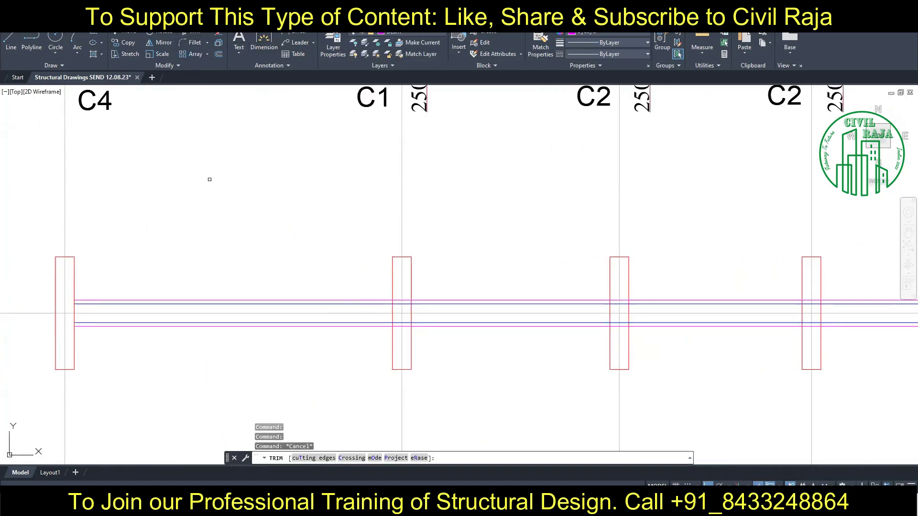
{"action": "left_click", "coordinate": [395, 299]}
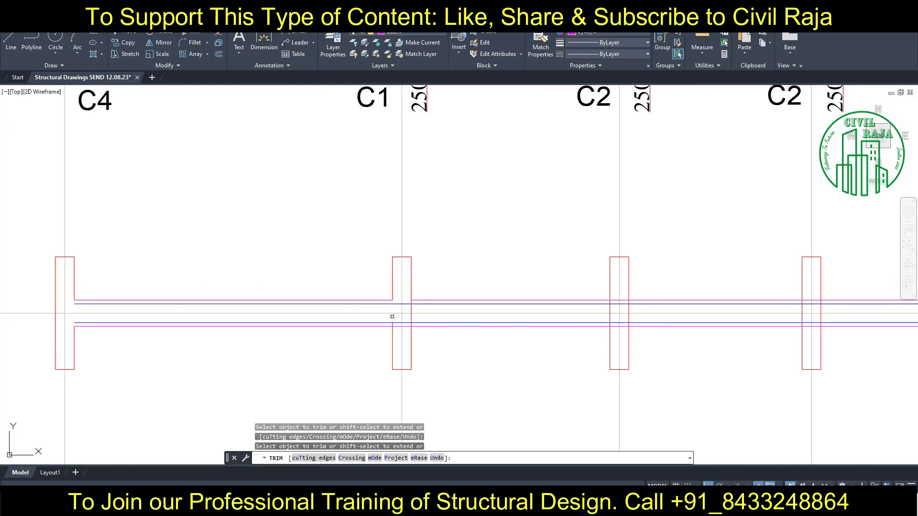
{"action": "scroll", "coordinate": [595, 299], "scroll_direction": "up", "scroll_amount": 3}
{"action": "scroll", "coordinate": [355, 312], "scroll_direction": "down", "scroll_amount": 3}
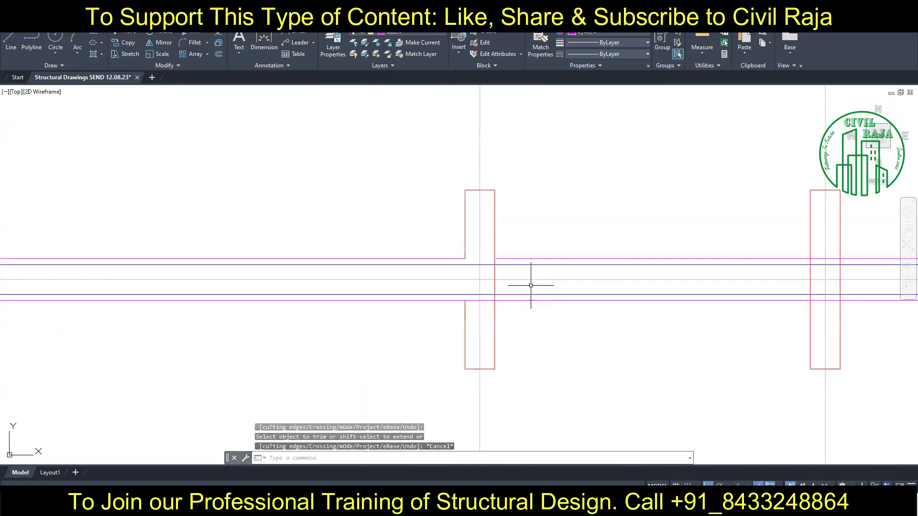
{"action": "scroll", "coordinate": [529, 283], "scroll_direction": "down", "scroll_amount": 2}
{"action": "key", "text": "Escape"}
Move the bar lines above the beam, then undo that move
{"action": "left_click", "coordinate": [390, 288]}
{"action": "left_click", "coordinate": [454, 269]}
{"action": "left_click", "coordinate": [540, 270]}
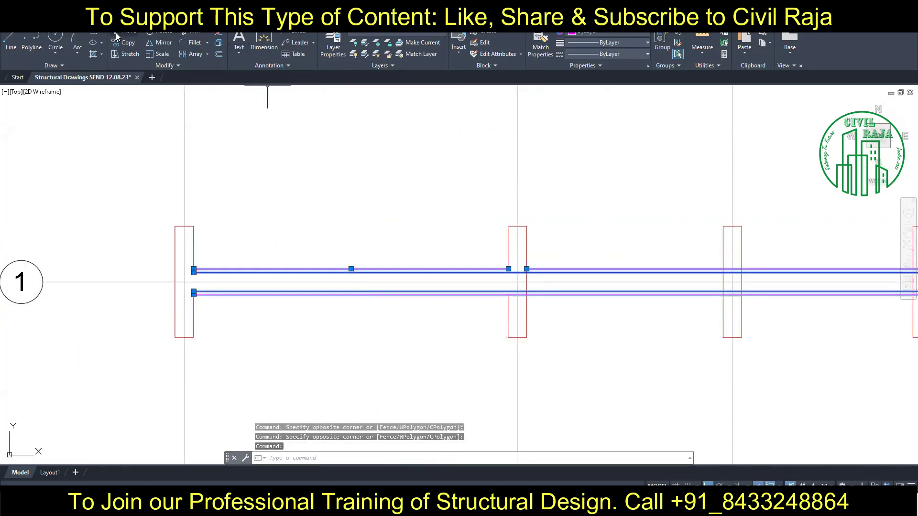
{"action": "type", "text": "m"}
{"action": "key", "text": "Return"}
{"action": "left_click", "coordinate": [313, 384]}
{"action": "left_click", "coordinate": [335, 251]}
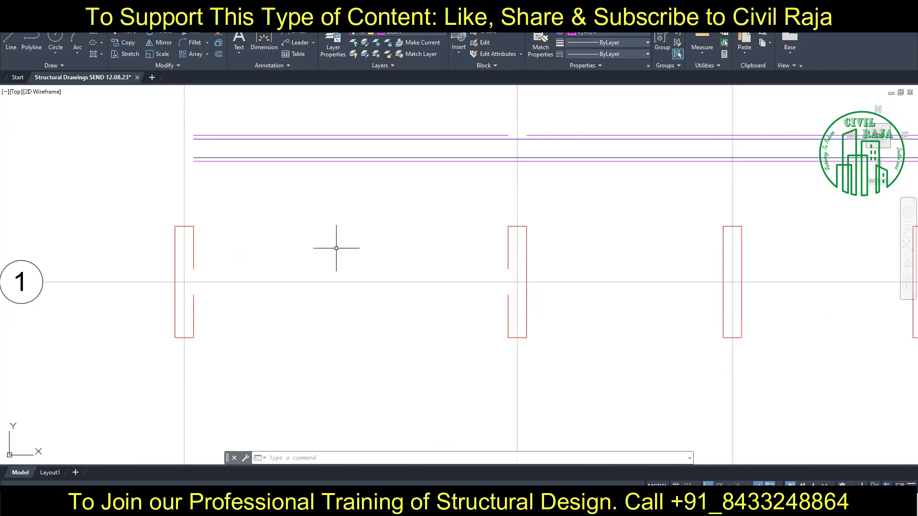
{"action": "key", "text": "ctrl+z"}
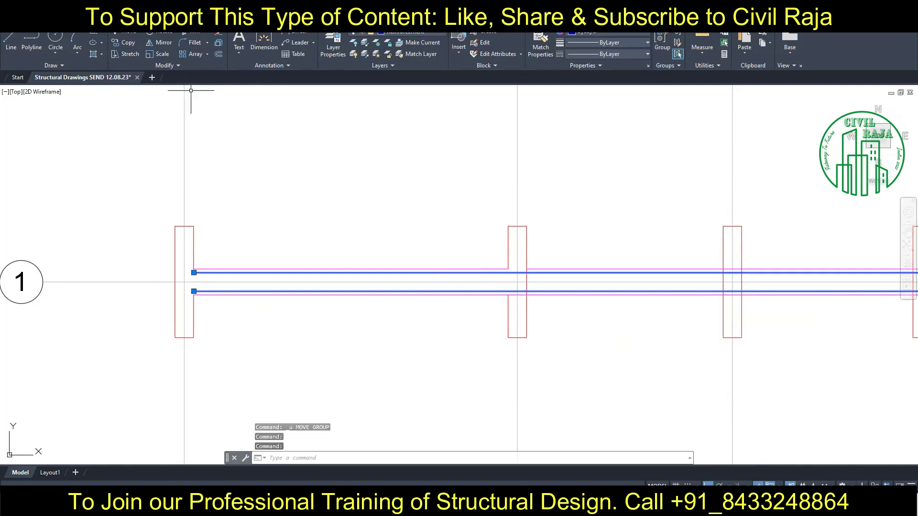
Move the bar lines above the beam strip and trim another column edge between the beam lines
{"action": "left_click", "coordinate": [125, 35]}
{"action": "left_click", "coordinate": [253, 245]}
{"action": "left_click", "coordinate": [253, 163]}
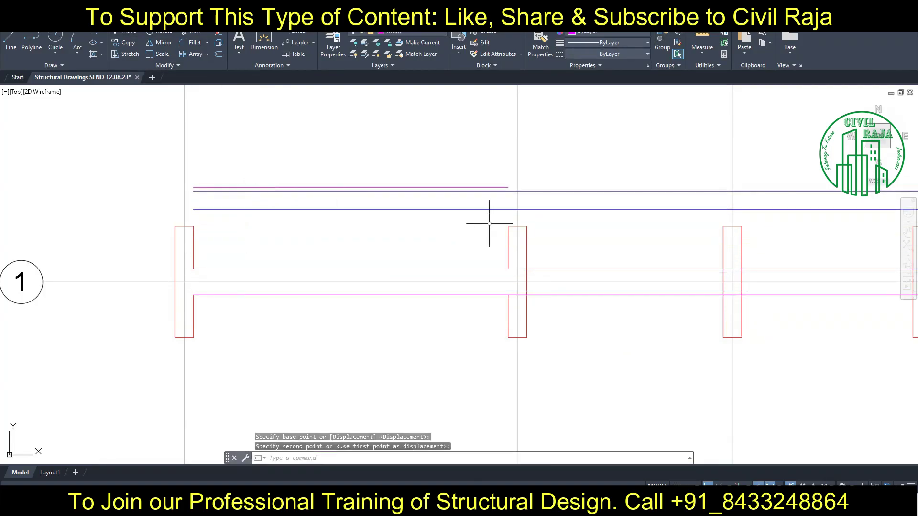
{"action": "type", "text": "tr"}
{"action": "key", "text": "Return"}
{"action": "left_click", "coordinate": [526, 287]}
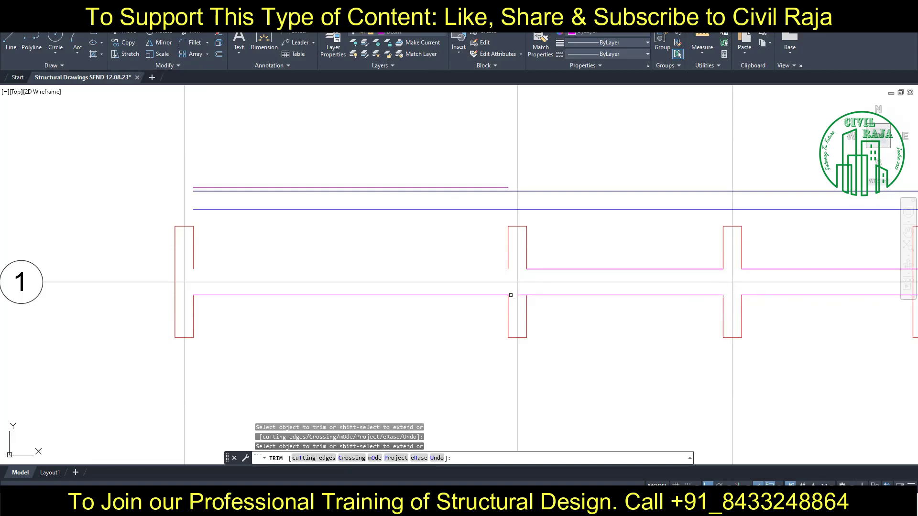
{"action": "mouse_move", "coordinate": [522, 290]}
{"action": "middle_mouse_down"}
{"action": "mouse_move", "coordinate": [243, 282]}
{"action": "mouse_move", "coordinate": [216, 265]}
{"action": "middle_mouse_up"}
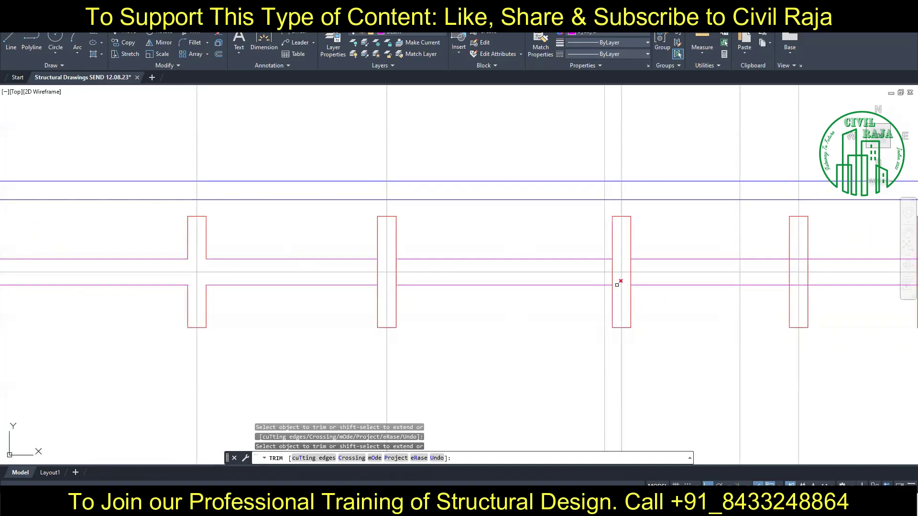
{"action": "scroll", "coordinate": [581, 281], "scroll_direction": "down", "scroll_amount": 4}
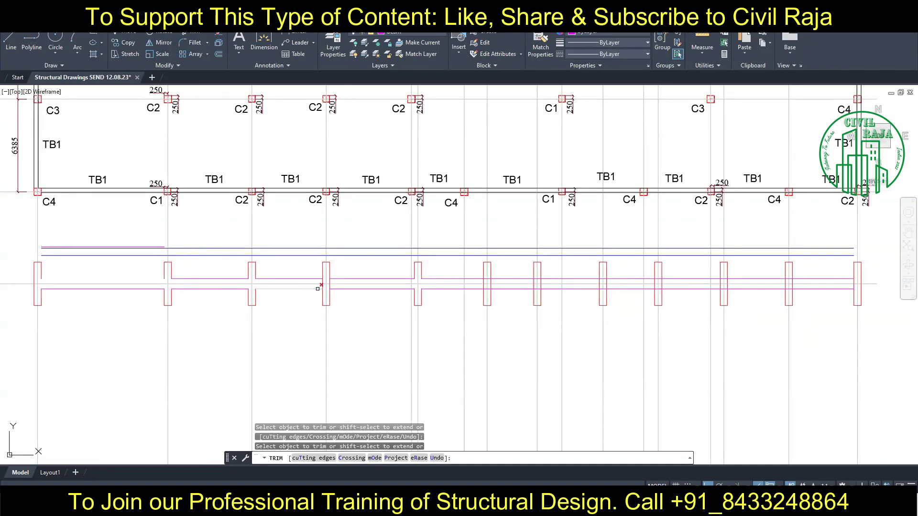
Move the window-selected beam strip to the right, away from the plan
{"action": "key", "text": "Escape"}
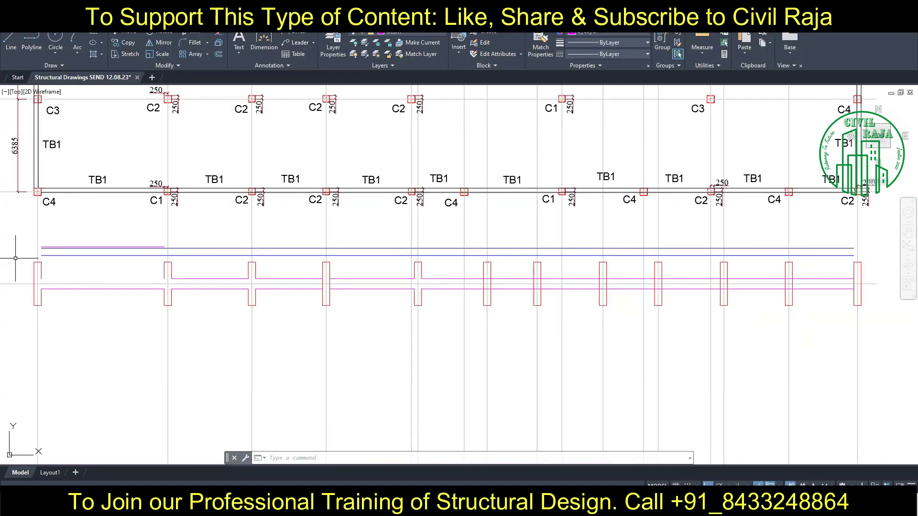
{"action": "left_click", "coordinate": [22, 258]}
{"action": "scroll", "coordinate": [215, 341], "scroll_direction": "down", "scroll_amount": 4}
{"action": "left_click", "coordinate": [430, 338]}
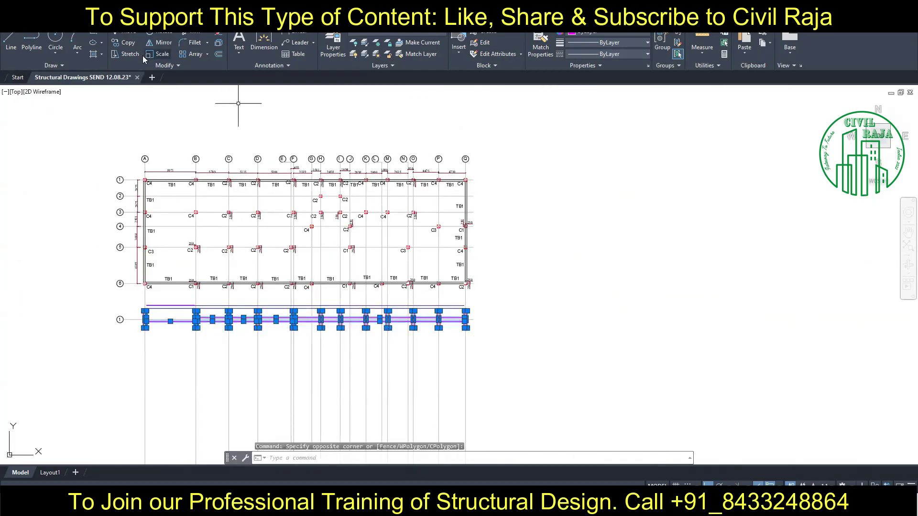
{"action": "key", "text": "m"}
{"action": "key", "text": "Return"}
{"action": "left_click", "coordinate": [234, 189]}
{"action": "left_click", "coordinate": [600, 189]}
{"action": "scroll", "coordinate": [754, 328], "scroll_direction": "up", "scroll_amount": 4}
{"action": "scroll", "coordinate": [139, 287], "scroll_direction": "up", "scroll_amount": 3}
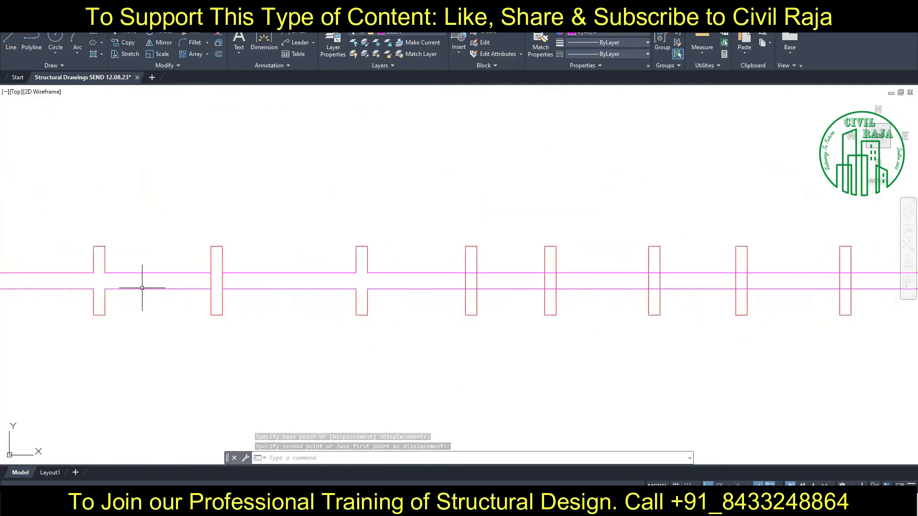
{"action": "scroll", "coordinate": [221, 287], "scroll_direction": "up", "scroll_amount": 2}
Fence-trim all column edges inside the beam and remove a leftover line piece
{"action": "type", "text": "tr"}
{"action": "key", "text": "Return"}
{"action": "key", "text": "Return"}
{"action": "scroll", "coordinate": [549, 293], "scroll_direction": "down", "scroll_amount": 3}
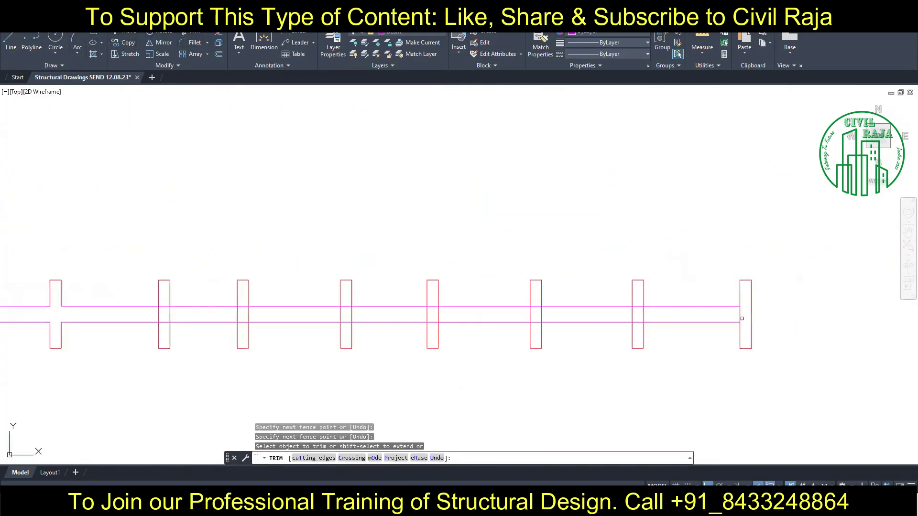
{"action": "left_click_drag", "start_coordinate": [743, 315], "coordinate": [98, 316]}
{"action": "left_click", "coordinate": [164, 306]}
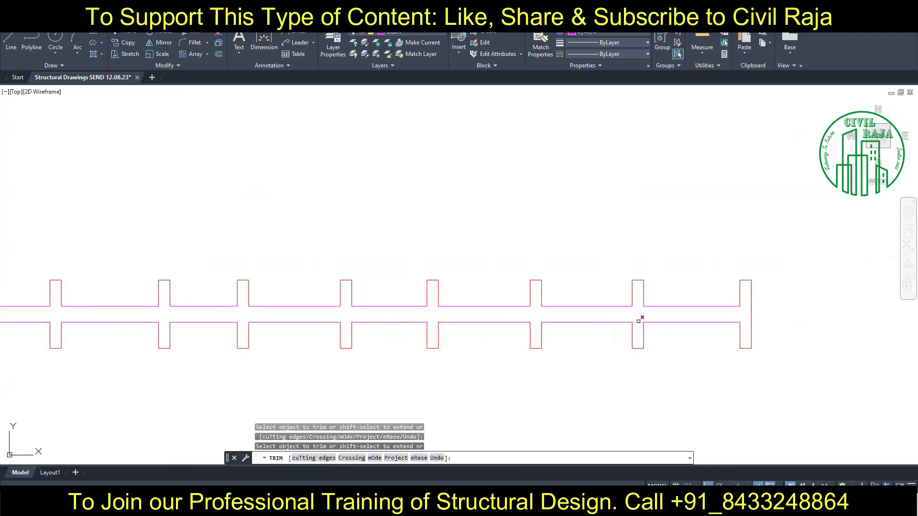
{"action": "key", "text": "Escape"}
{"action": "scroll", "coordinate": [645, 301], "scroll_direction": "down", "scroll_amount": 3}
{"action": "left_click", "coordinate": [171, 273]}
{"action": "left_click", "coordinate": [773, 361]}
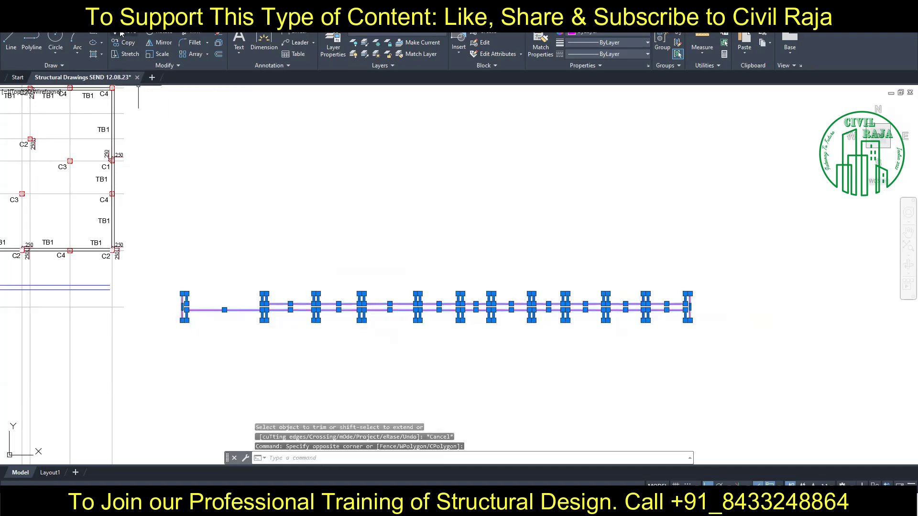
{"action": "left_click", "coordinate": [121, 33]}
{"action": "left_click", "coordinate": [689, 305]}
{"action": "middle_click_drag", "start_coordinate": [117, 301], "coordinate": [480, 319]}
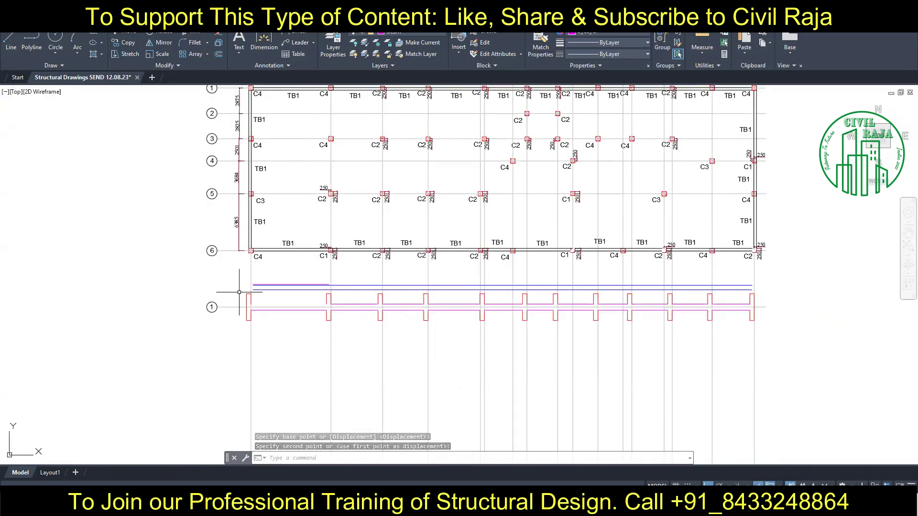
{"action": "left_click", "coordinate": [239, 291]}
{"action": "left_click", "coordinate": [775, 344]}
{"action": "left_click", "coordinate": [121, 32]}
{"action": "scroll", "coordinate": [189, 351], "scroll_direction": "up", "scroll_amount": 3}
{"action": "type", "text": "250"}
{"action": "key", "text": "Return"}
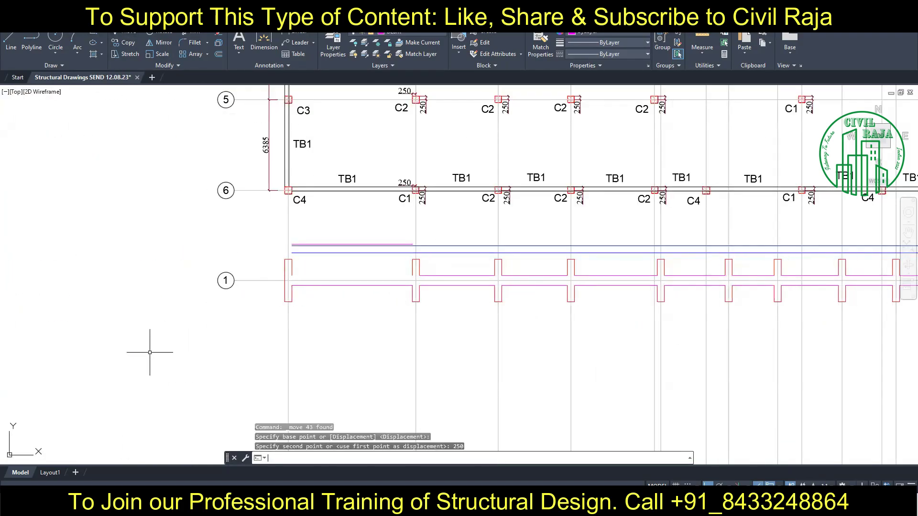
{"action": "scroll", "coordinate": [149, 352], "scroll_direction": "down", "scroll_amount": 3}
{"action": "left_click", "coordinate": [213, 222]}
{"action": "left_click", "coordinate": [198, 260]}
{"action": "left_click", "coordinate": [121, 32]}
{"action": "scroll", "coordinate": [306, 225], "scroll_direction": "up", "scroll_amount": 5}
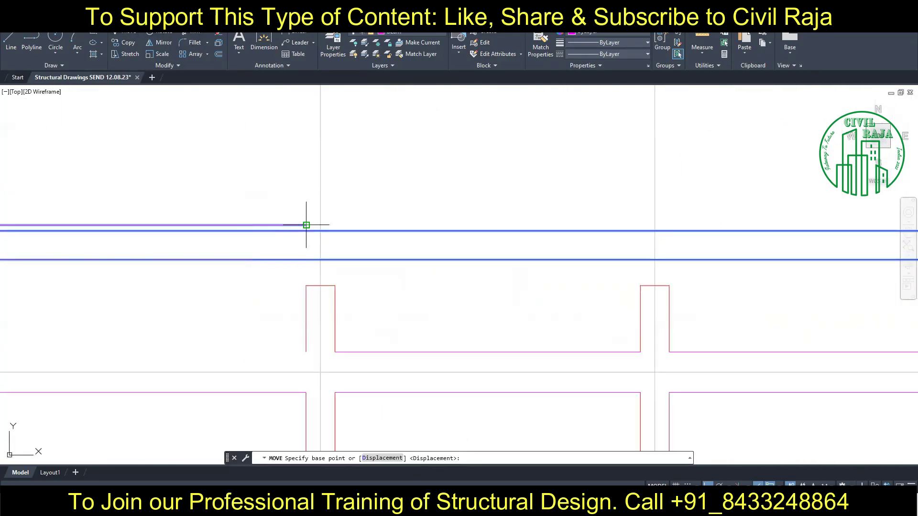
{"action": "left_click", "coordinate": [305, 225]}
{"action": "key", "text": "Escape"}
{"action": "scroll", "coordinate": [389, 307], "scroll_direction": "down", "scroll_amount": 3}
{"action": "scroll", "coordinate": [225, 307], "scroll_direction": "down", "scroll_amount": 2}
{"action": "middle_click_drag", "start_coordinate": [161, 312], "coordinate": [282, 312]}
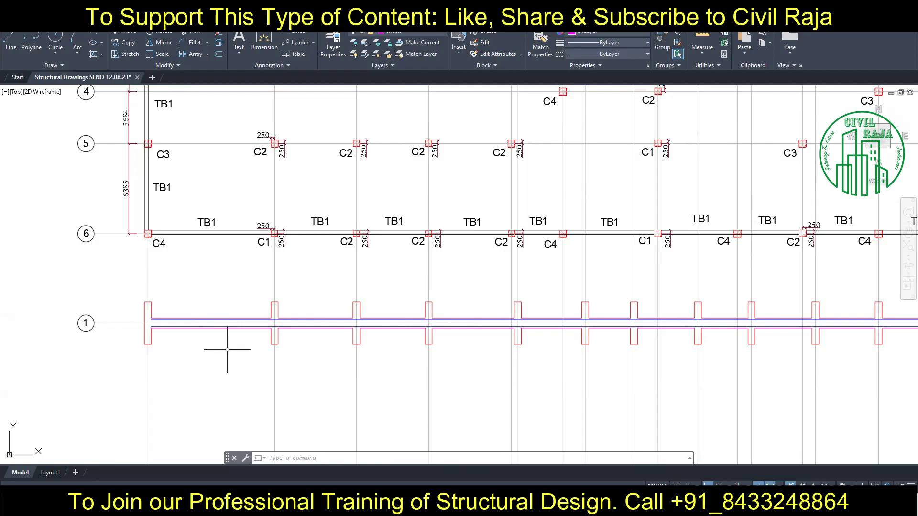
{"action": "scroll", "coordinate": [227, 349], "scroll_direction": "down", "scroll_amount": 3}
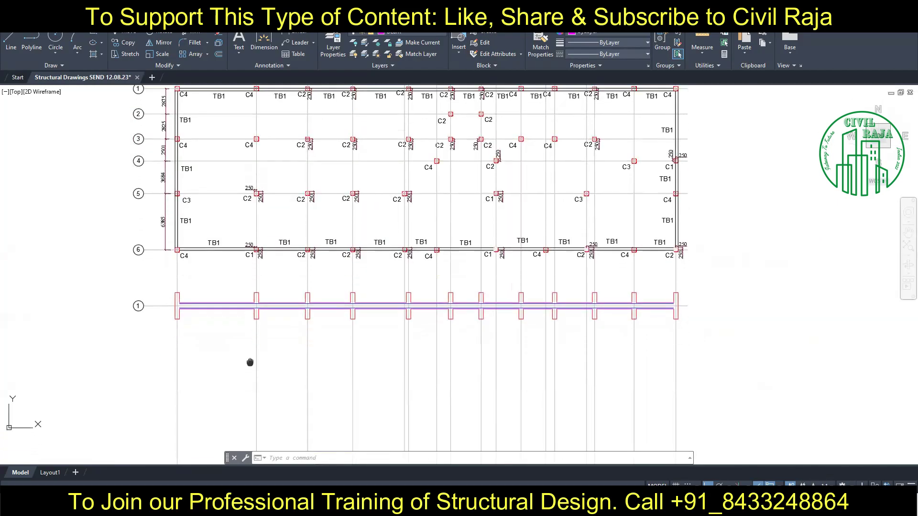
{"action": "scroll", "coordinate": [242, 311], "scroll_direction": "up", "scroll_amount": 3}
{"action": "scroll", "coordinate": [242, 318], "scroll_direction": "down", "scroll_amount": 3}
{"action": "scroll", "coordinate": [227, 313], "scroll_direction": "up", "scroll_amount": 3}
{"action": "scroll", "coordinate": [227, 313], "scroll_direction": "down", "scroll_amount": 3}
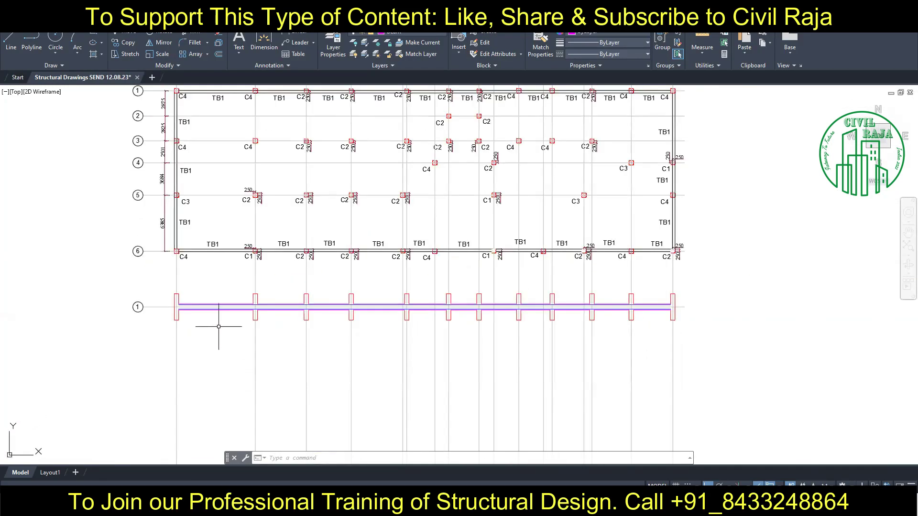
{"action": "scroll", "coordinate": [205, 328], "scroll_direction": "up", "scroll_amount": 3}
{"action": "scroll", "coordinate": [206, 322], "scroll_direction": "up", "scroll_amount": 6}
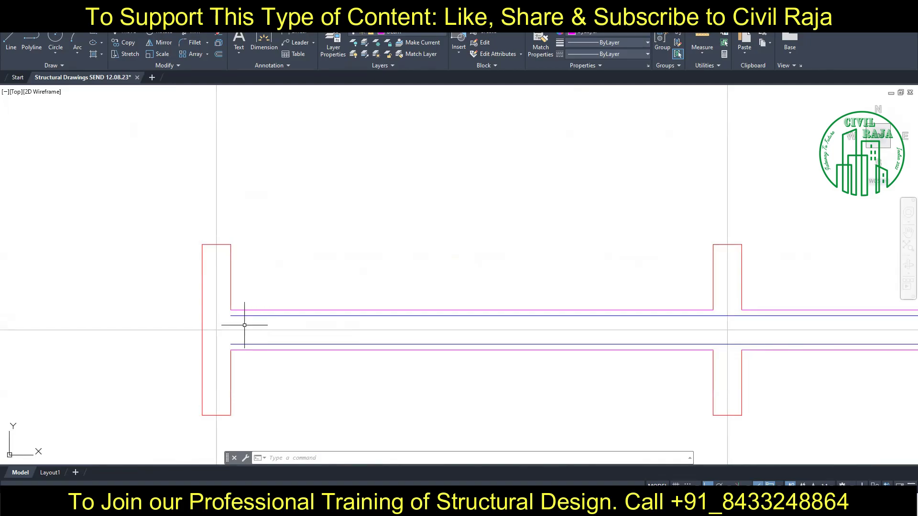
Copy the grid 1 line upward toward the elevation
{"action": "scroll", "coordinate": [92, 365], "scroll_direction": "down", "scroll_amount": 5}
{"action": "left_click", "coordinate": [92, 360]}
{"action": "left_click", "coordinate": [124, 42]}
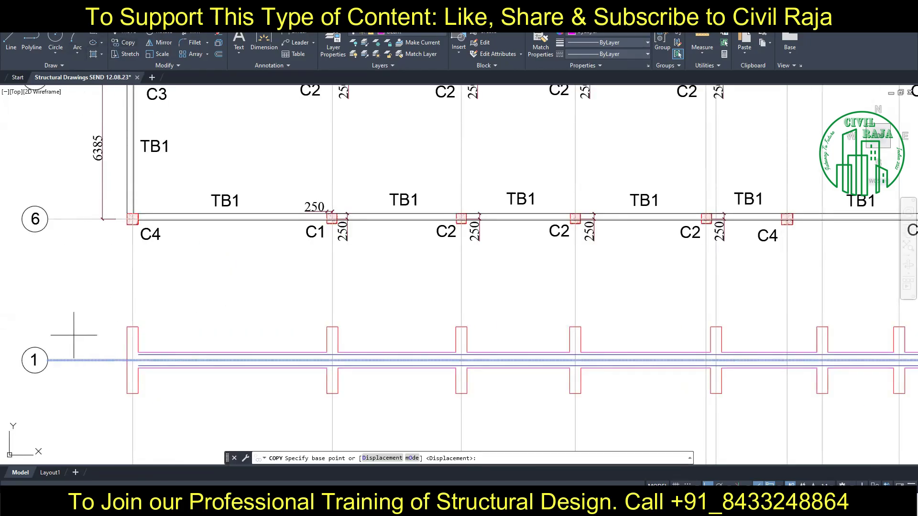
{"action": "left_click", "coordinate": [69, 360]}
{"action": "left_click", "coordinate": [67, 287]}
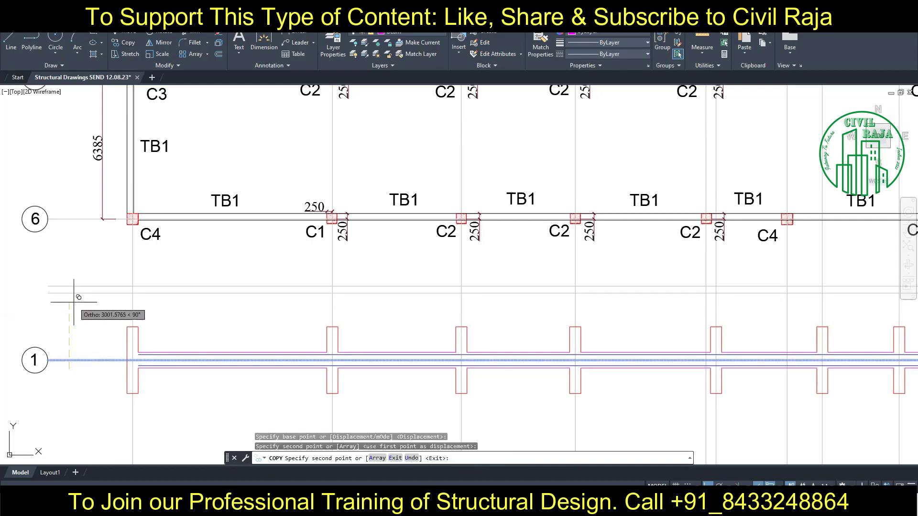
{"action": "key", "text": "Escape"}
{"action": "scroll", "coordinate": [71, 304], "scroll_direction": "down", "scroll_amount": 5}
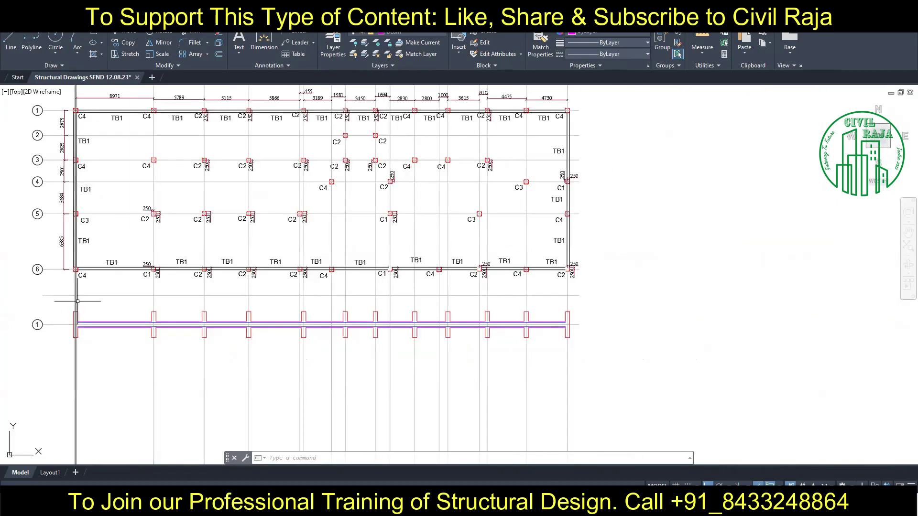
{"action": "scroll", "coordinate": [143, 306], "scroll_direction": "up", "scroll_amount": 5}
{"action": "scroll", "coordinate": [131, 306], "scroll_direction": "down", "scroll_amount": 5}
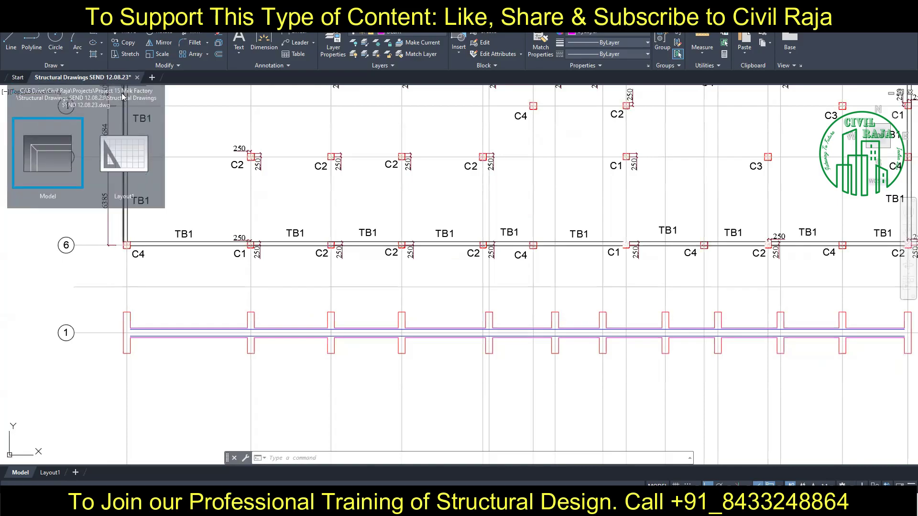
Move the grid 1 line copy to its new height, then try a fence trim
{"action": "left_click", "coordinate": [45, 297]}
{"action": "scroll", "coordinate": [380, 322], "scroll_direction": "down", "scroll_amount": 2}
{"action": "left_click", "coordinate": [380, 321]}
{"action": "scroll", "coordinate": [379, 322], "scroll_direction": "down", "scroll_amount": 2}
{"action": "left_click", "coordinate": [164, 231]}
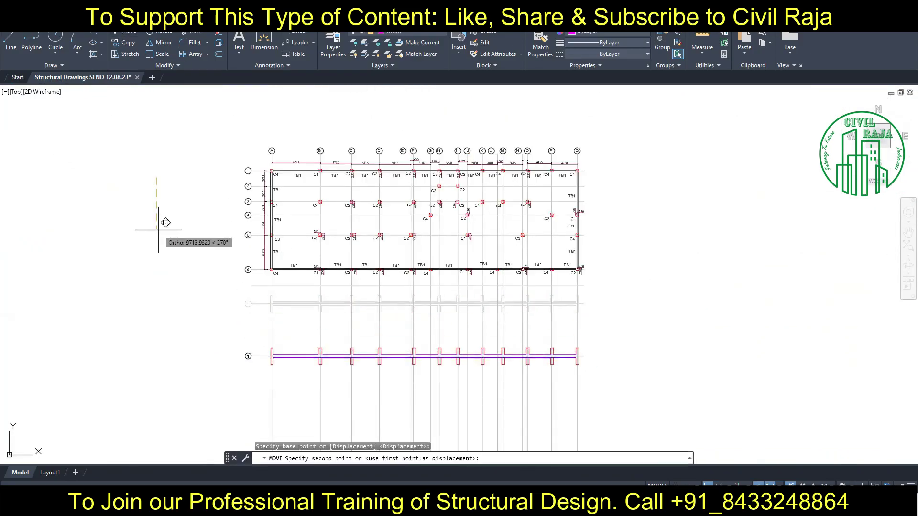
{"action": "scroll", "coordinate": [262, 287], "scroll_direction": "up", "scroll_amount": 4}
{"action": "left_click", "coordinate": [263, 276]}
{"action": "key", "text": "Escape"}
{"action": "scroll", "coordinate": [82, 283], "scroll_direction": "down", "scroll_amount": 5}
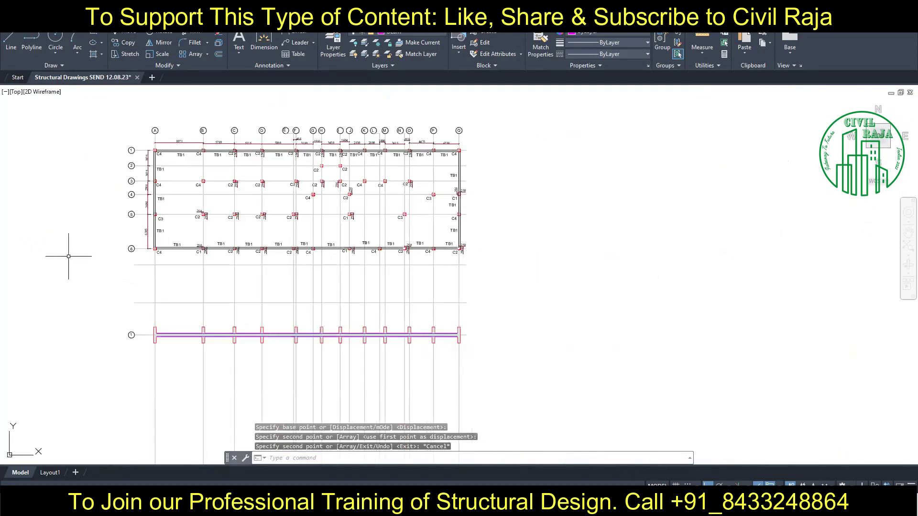
{"action": "type", "text": "tr"}
{"action": "key", "text": "Return"}
{"action": "left_click_drag", "start_coordinate": [434, 278], "coordinate": [361, 283]}
{"action": "key", "text": "Escape"}
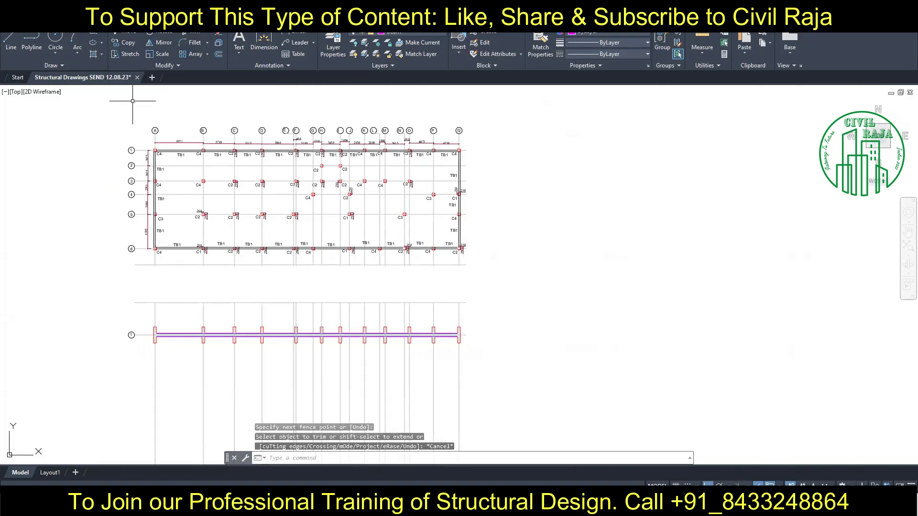
Copy the top grid bubbles and span dimensions above the elevation and erase a stray object
{"action": "left_click", "coordinate": [139, 113]}
{"action": "scroll", "coordinate": [289, 137], "scroll_direction": "up", "scroll_amount": 4}
{"action": "left_click", "coordinate": [737, 161]}
{"action": "left_click", "coordinate": [124, 42]}
{"action": "scroll", "coordinate": [430, 239], "scroll_direction": "down", "scroll_amount": 3}
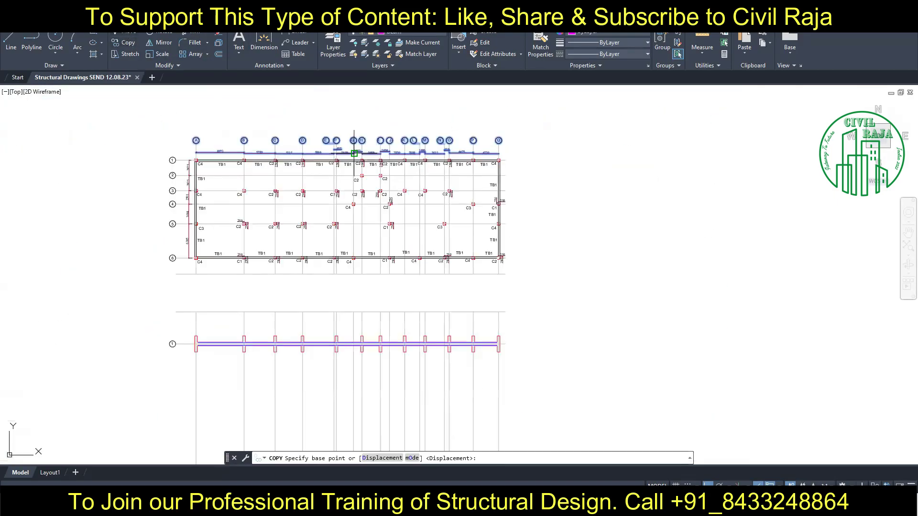
{"action": "left_click", "coordinate": [207, 146]}
{"action": "scroll", "coordinate": [215, 319], "scroll_direction": "up", "scroll_amount": 3}
{"action": "left_click", "coordinate": [215, 315]}
{"action": "key", "text": "Escape"}
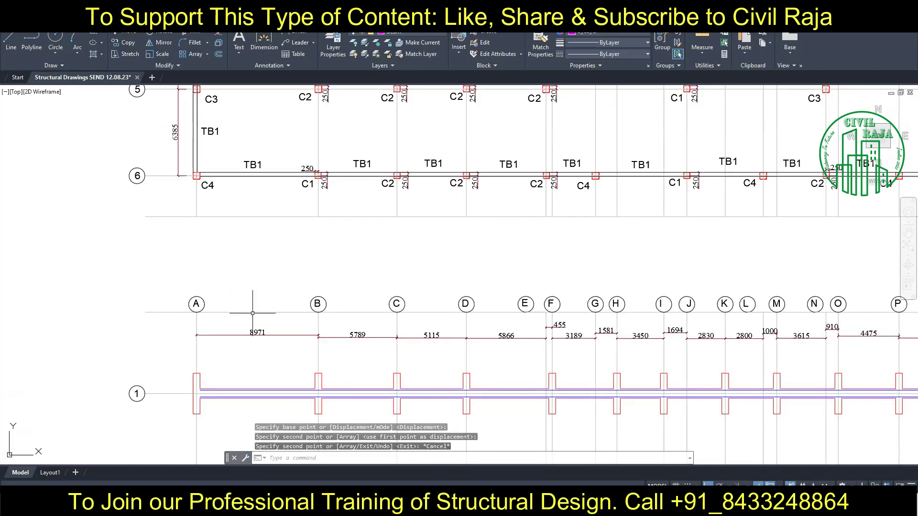
{"action": "key", "text": "Delete"}
Bring the elevation's left end into view and make Reinforcement the current layer
{"action": "middle_click_drag", "start_coordinate": [494, 342], "coordinate": [325, 264]}
{"action": "scroll", "coordinate": [324, 264], "scroll_direction": "up", "scroll_amount": 2}
{"action": "scroll", "coordinate": [365, 256], "scroll_direction": "up", "scroll_amount": 1}
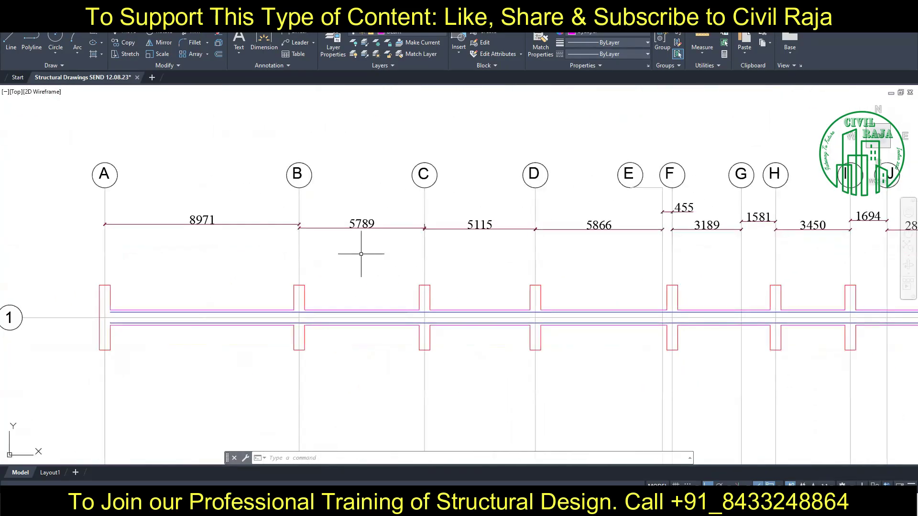
{"action": "scroll", "coordinate": [222, 262], "scroll_direction": "up", "scroll_amount": 3}
{"action": "key", "text": "Escape"}
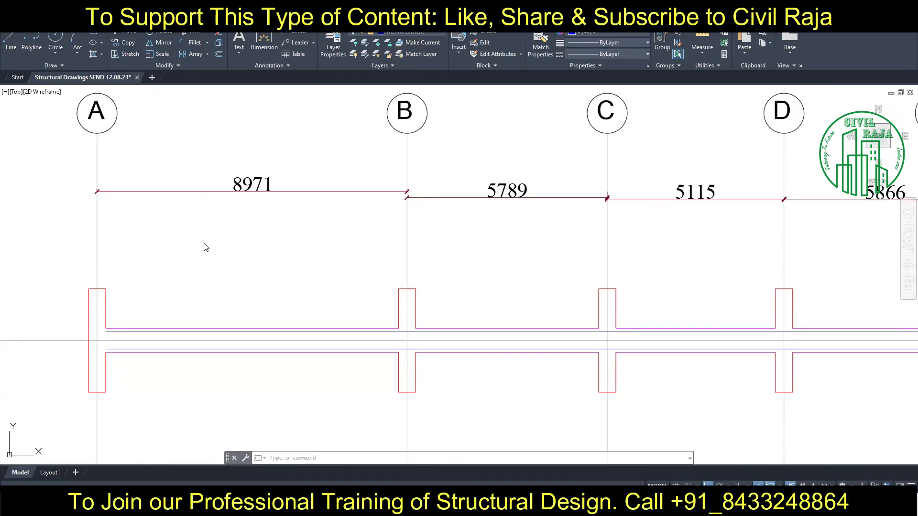
Draw a 2250-long top support bar from column A's top corner
{"action": "left_click", "coordinate": [11, 42]}
{"action": "left_click", "coordinate": [105, 289]}
{"action": "type", "text": "225"}
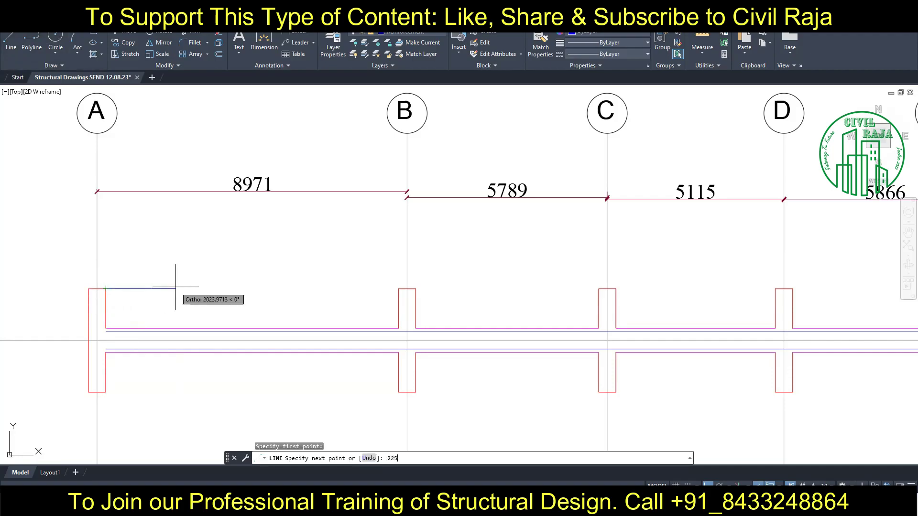
{"action": "type", "text": "0"}
{"action": "key", "text": "Return"}
{"action": "key", "text": "Return"}
{"action": "key", "text": "Return"}
{"action": "left_click", "coordinate": [398, 289]}
{"action": "type", "text": "2250"}
{"action": "key", "text": "Return"}
{"action": "key", "text": "Escape"}
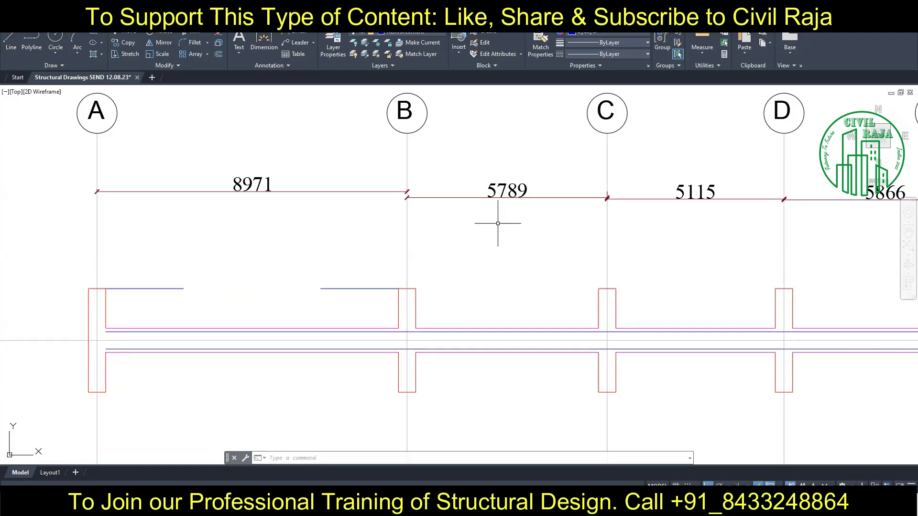
Draw 1450-long support bars on the right of column B and left of column C
{"action": "key", "text": "Return"}
{"action": "left_click", "coordinate": [415, 288]}
{"action": "type", "text": "15450"}
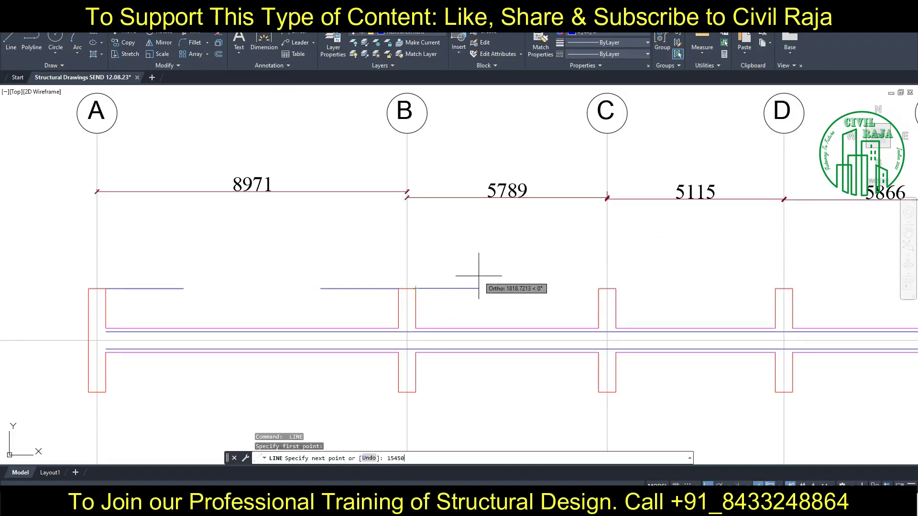
{"action": "type", "text": "450"}
{"action": "key", "text": "Return"}
{"action": "key", "text": "Escape"}
{"action": "key", "text": "Return"}
{"action": "left_click", "coordinate": [598, 289]}
{"action": "type", "text": "1450"}
{"action": "key", "text": "Return"}
{"action": "key", "text": "Escape"}
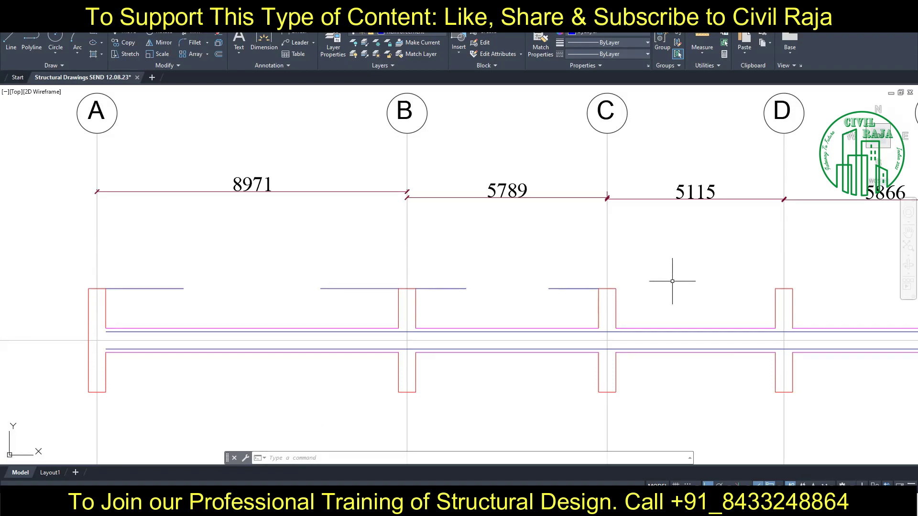
Add a 1300 bar right of column C and a 1475 bar right of column D
{"action": "key", "text": "Return"}
{"action": "left_click", "coordinate": [615, 288]}
{"action": "key", "text": "Return"}
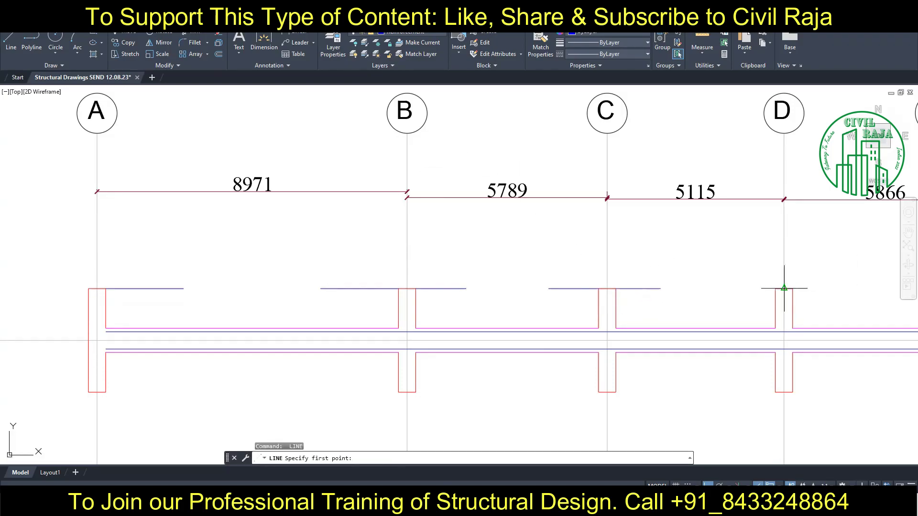
{"action": "key", "text": "Escape"}
{"action": "mouse_move", "coordinate": [572, 288]}
{"action": "middle_mouse_down"}
{"action": "mouse_move", "coordinate": [90, 240]}
{"action": "mouse_move", "coordinate": [0, 257]}
{"action": "middle_mouse_up"}
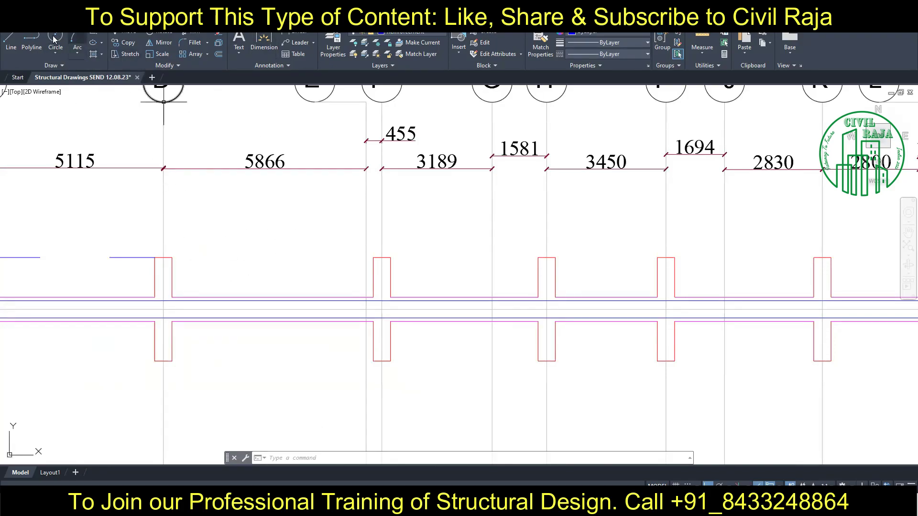
{"action": "key", "text": "Return"}
{"action": "left_click", "coordinate": [172, 258]}
{"action": "type", "text": "1475"}
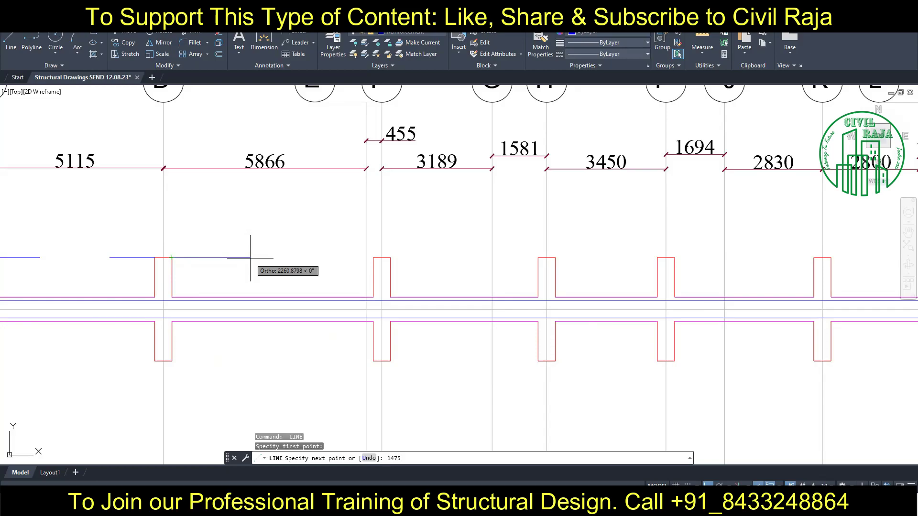
{"action": "key", "text": "Return"}
Draw a 1475 bar left of column F and a 1200 bar right of it
{"action": "key", "text": "Return"}
{"action": "key", "text": "Return"}
{"action": "left_click", "coordinate": [373, 258]}
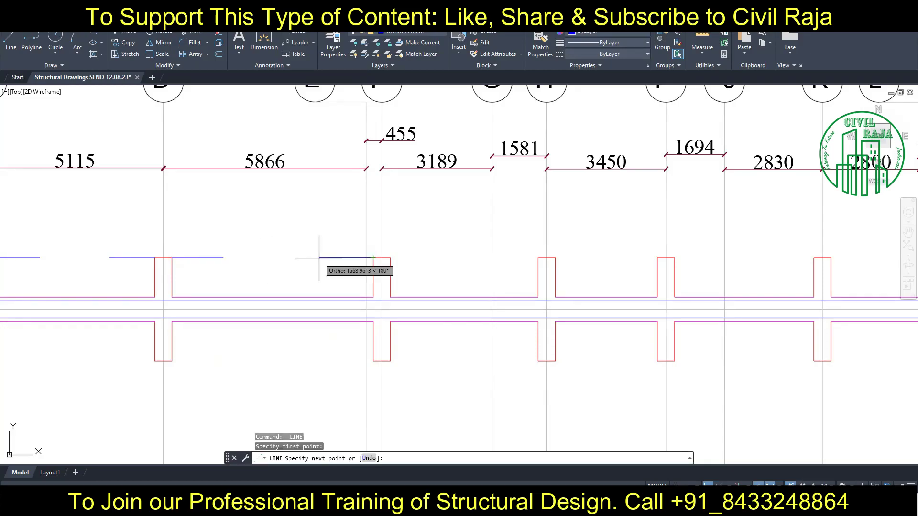
{"action": "type", "text": "1475"}
{"action": "key", "text": "Return"}
{"action": "key", "text": "Escape"}
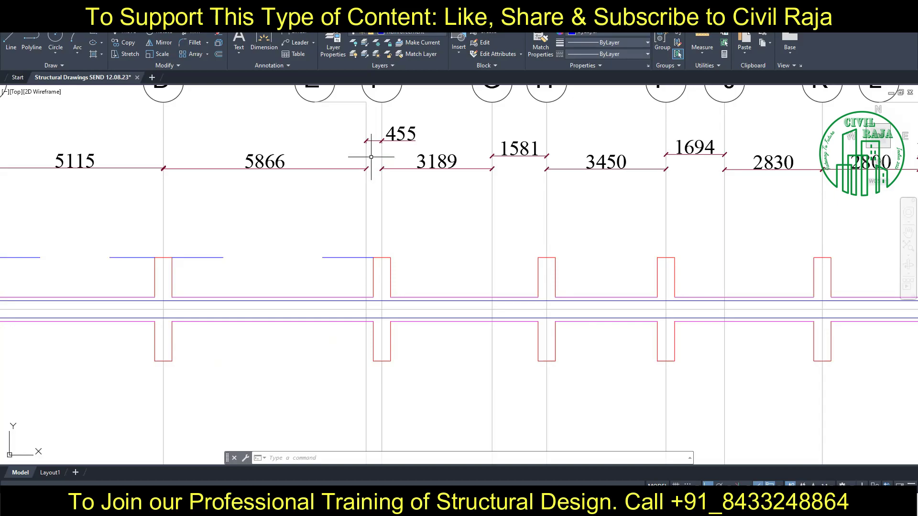
{"action": "key", "text": "Return"}
{"action": "left_click", "coordinate": [432, 258]}
{"action": "type", "text": "1200"}
{"action": "key", "text": "Return"}
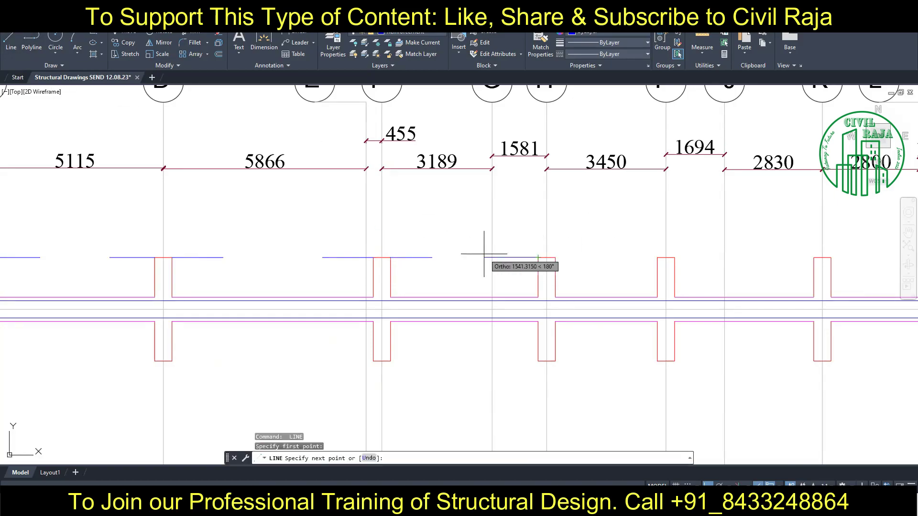
{"action": "key", "text": "Escape"}
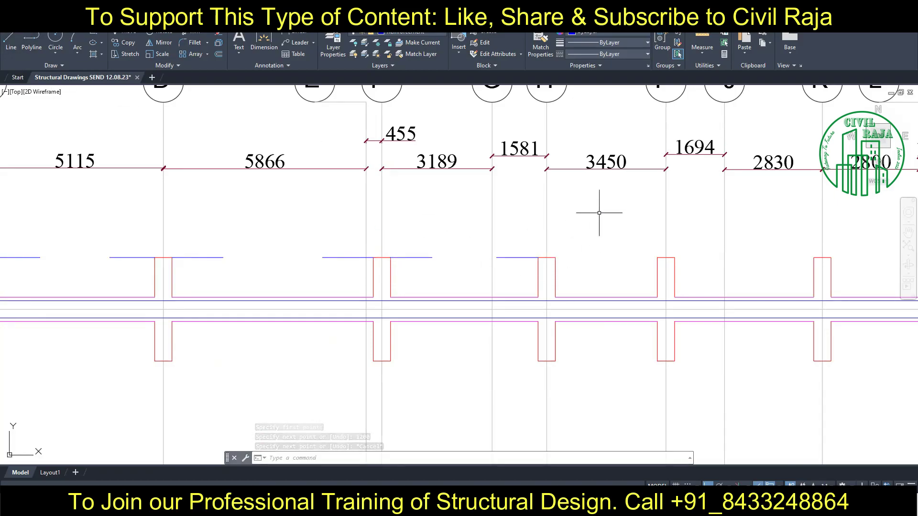
Draw an 875 bar left of column I and an 1150 bar left of column K
{"action": "key", "text": "Return"}
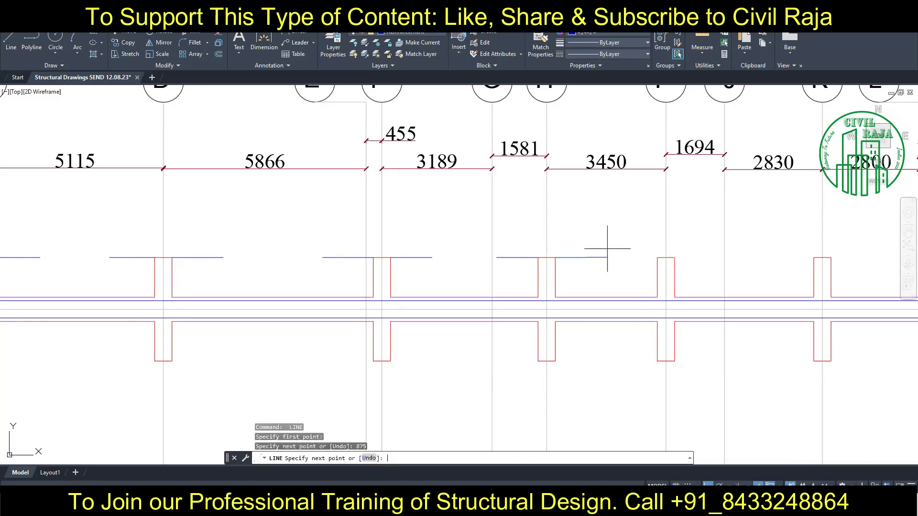
{"action": "left_click", "coordinate": [657, 258]}
{"action": "type", "text": "875"}
{"action": "key", "text": "Return"}
{"action": "key", "text": "Escape"}
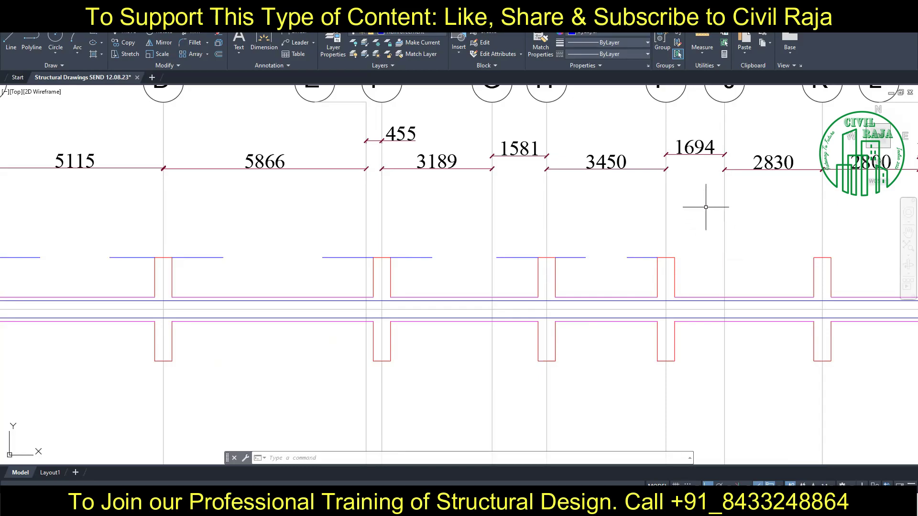
{"action": "key", "text": "Return"}
{"action": "left_click", "coordinate": [813, 257]}
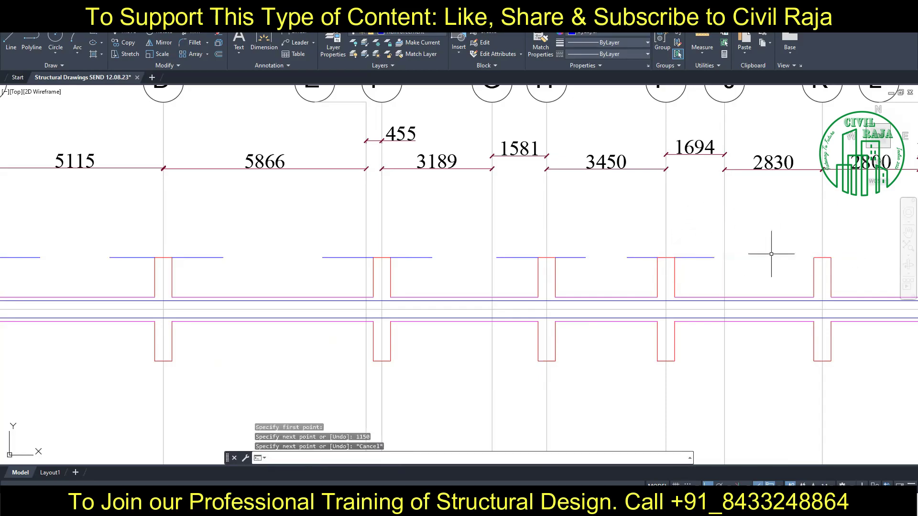
{"action": "type", "text": "1150"}
{"action": "key", "text": "Return"}
{"action": "key", "text": "Escape"}
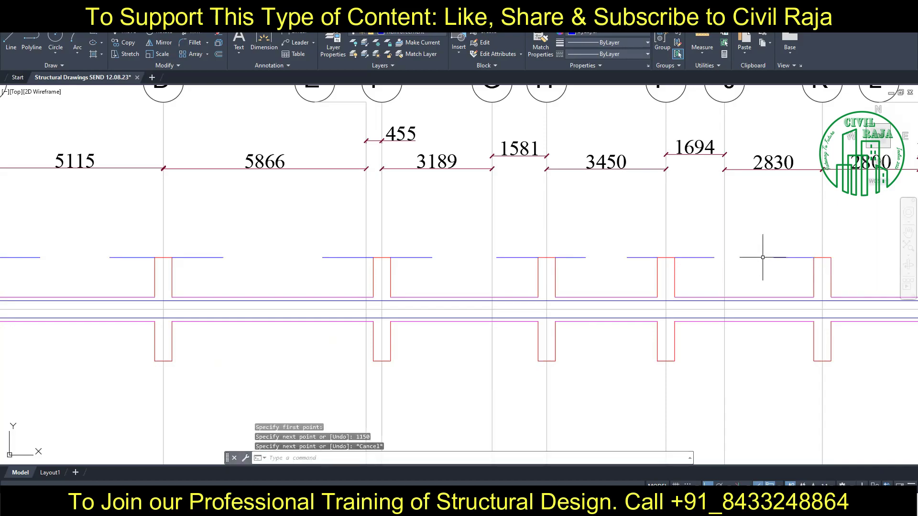
{"action": "middle_click_drag", "start_coordinate": [749, 259], "coordinate": [288, 259]}
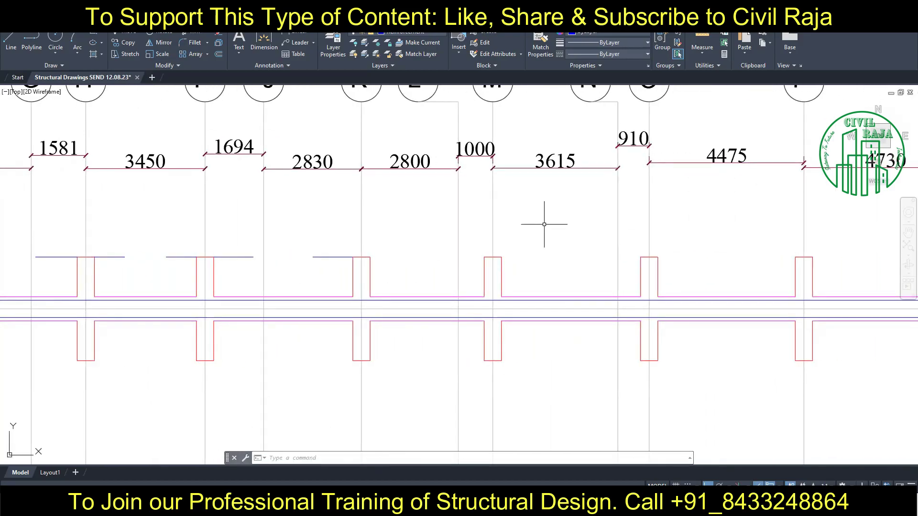
Draw a 950-long bar and an 1150-long bar at the next column corners
{"action": "key", "text": "Return"}
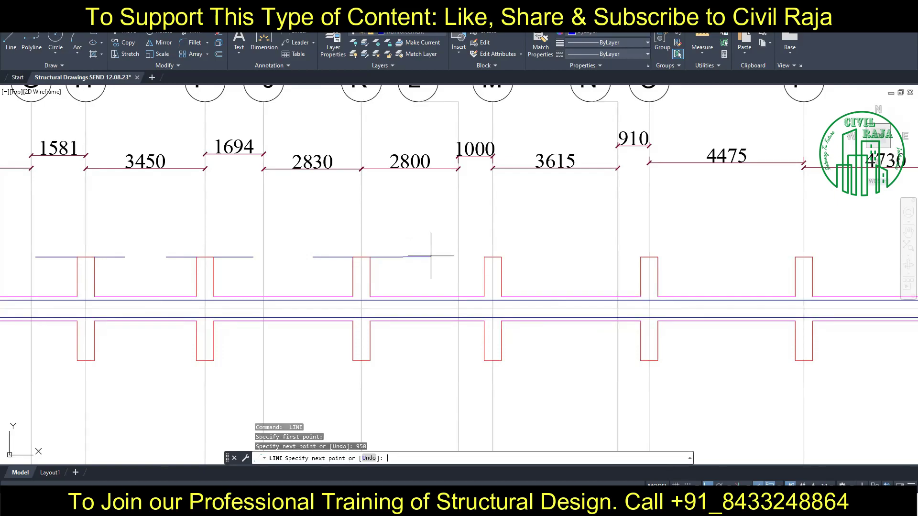
{"action": "left_click", "coordinate": [483, 258]}
{"action": "type", "text": "950"}
{"action": "key", "text": "Return"}
{"action": "key", "text": "Escape"}
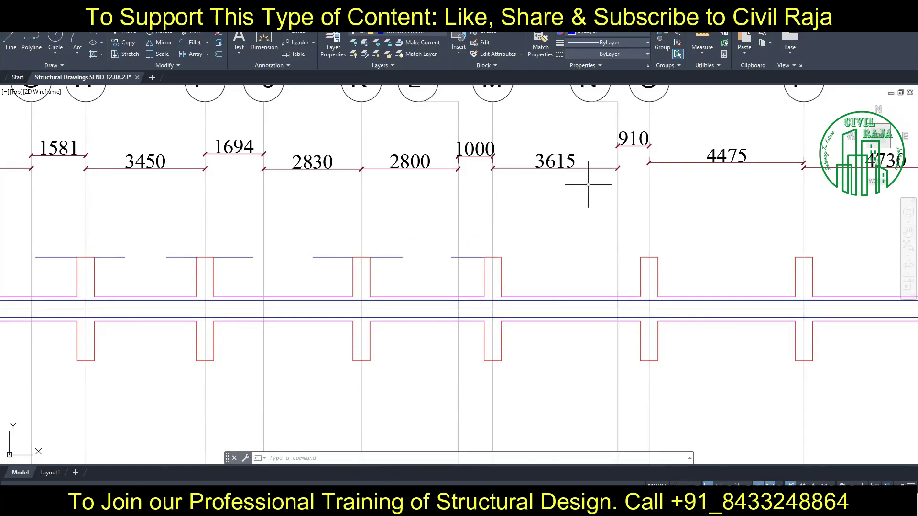
{"action": "key", "text": "Return"}
{"action": "left_click", "coordinate": [549, 255]}
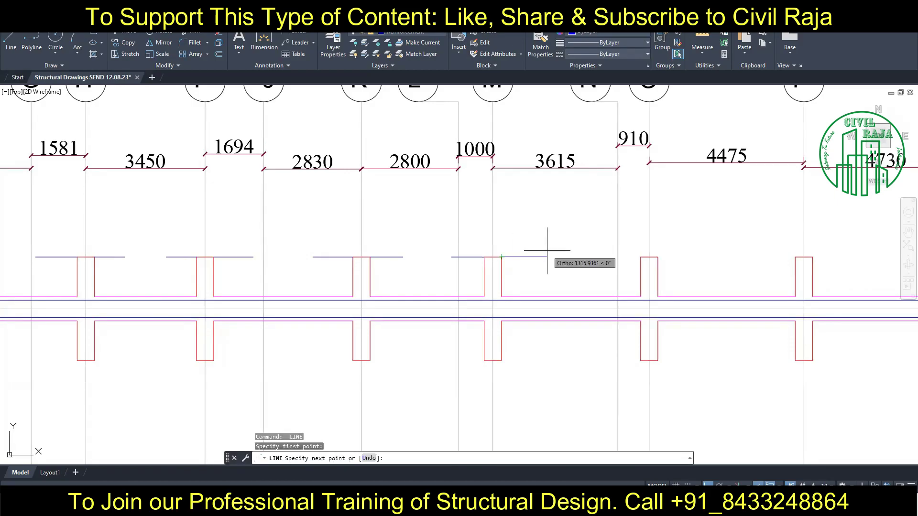
{"action": "type", "text": "1150"}
{"action": "key", "text": "Return"}
{"action": "key", "text": "Escape"}
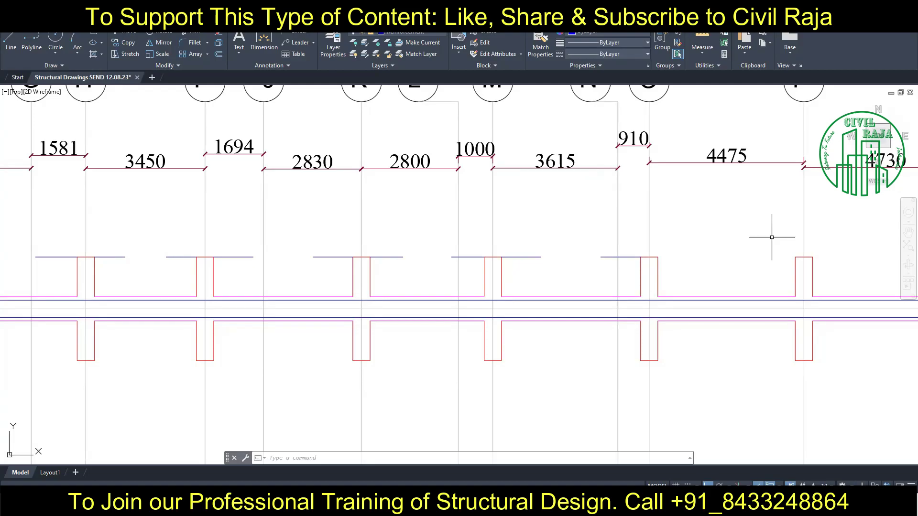
Add another 1150-long support bar at the following column corner
{"action": "type", "text": "l"}
{"action": "key", "text": "Return"}
{"action": "left_click", "coordinate": [657, 257]}
{"action": "key", "text": "Return"}
{"action": "key", "text": "Escape"}
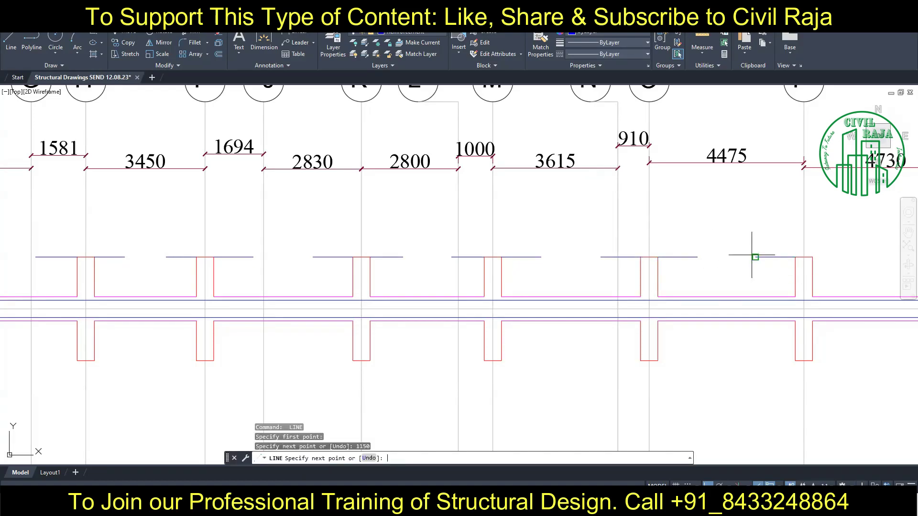
Draw the final 1200-long bar leftward from the last column near grid Q
{"action": "middle_click_drag", "start_coordinate": [650, 243], "coordinate": [285, 236]}
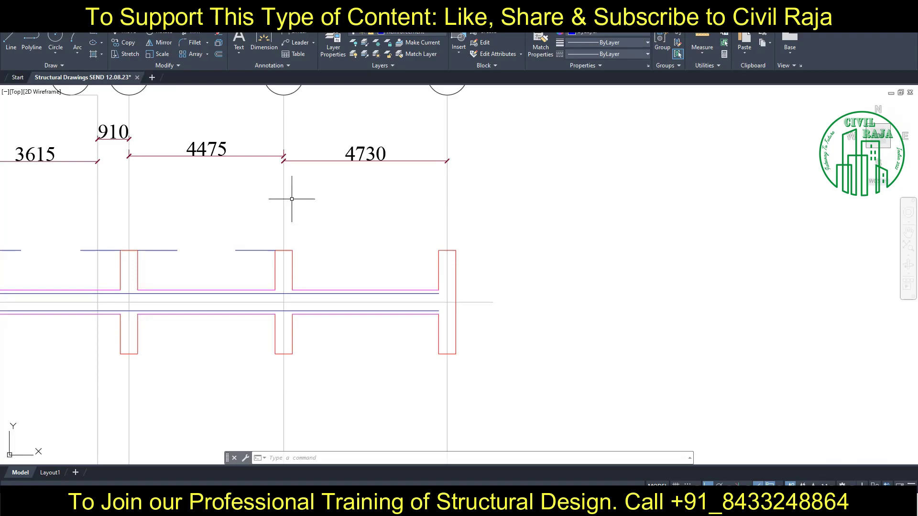
{"action": "left_click", "coordinate": [10, 40]}
{"action": "left_click", "coordinate": [292, 250]}
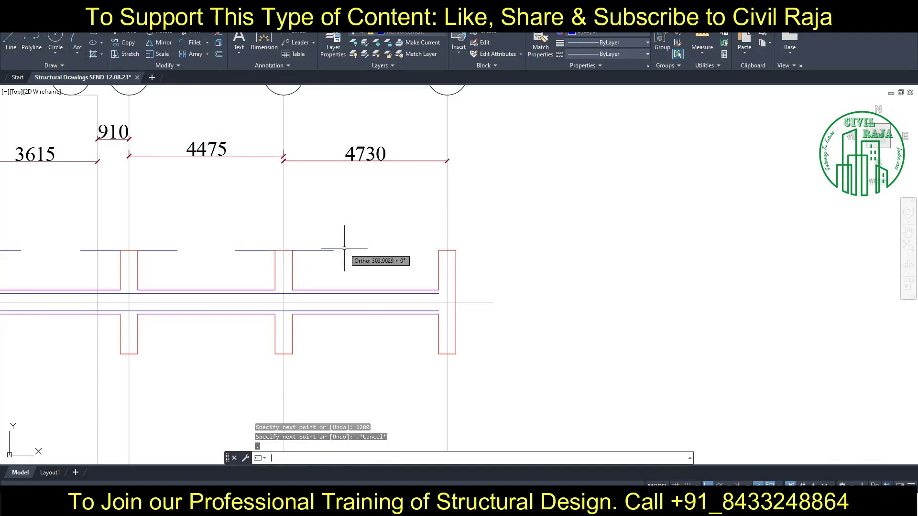
{"action": "left_click", "coordinate": [438, 250]}
{"action": "type", "text": "1200"}
{"action": "key", "text": "Return"}
{"action": "key", "text": "Escape"}
{"action": "scroll", "coordinate": [557, 250], "scroll_direction": "down", "scroll_amount": 3}
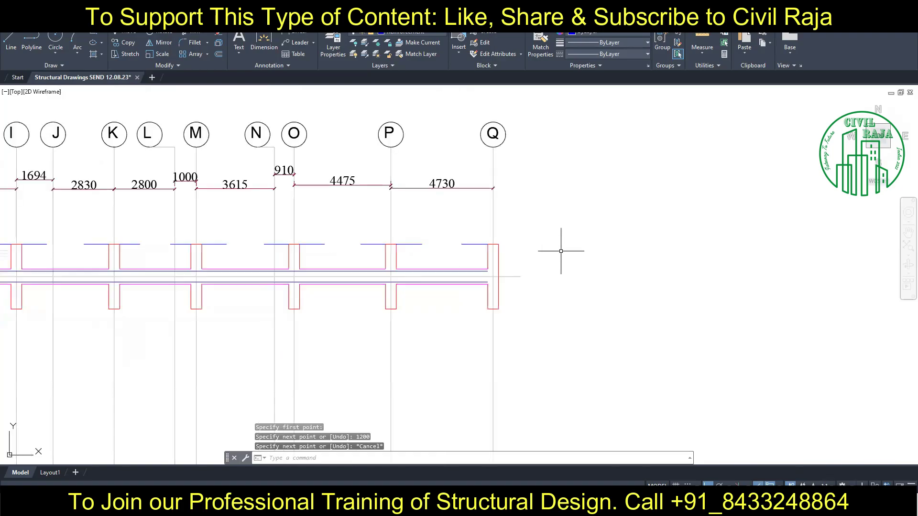
{"action": "scroll", "coordinate": [556, 250], "scroll_direction": "down", "scroll_amount": 5}
{"action": "scroll", "coordinate": [310, 312], "scroll_direction": "up", "scroll_amount": 6}
{"action": "scroll", "coordinate": [310, 312], "scroll_direction": "up", "scroll_amount": 2}
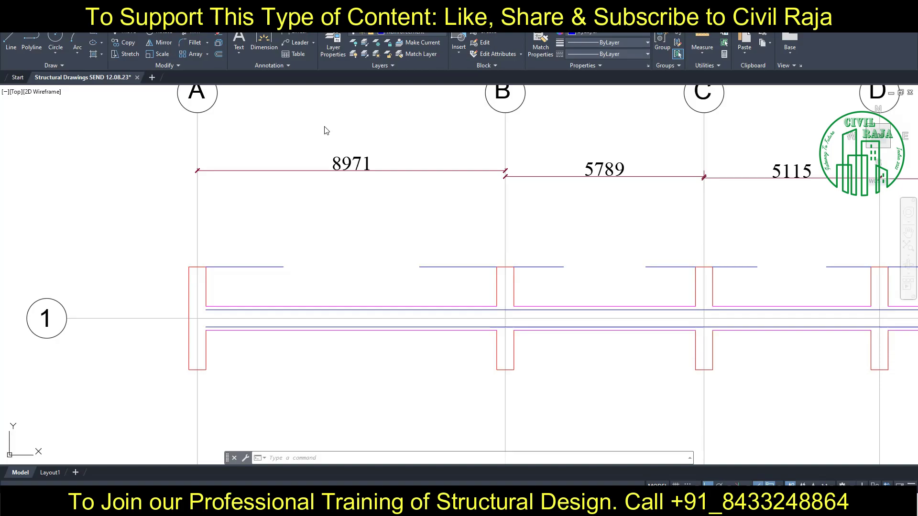
Draw bottom bars 6025 long in span A–B and 3900 long in span B–C
{"action": "type", "text": "l"}
{"action": "key", "text": "Return"}
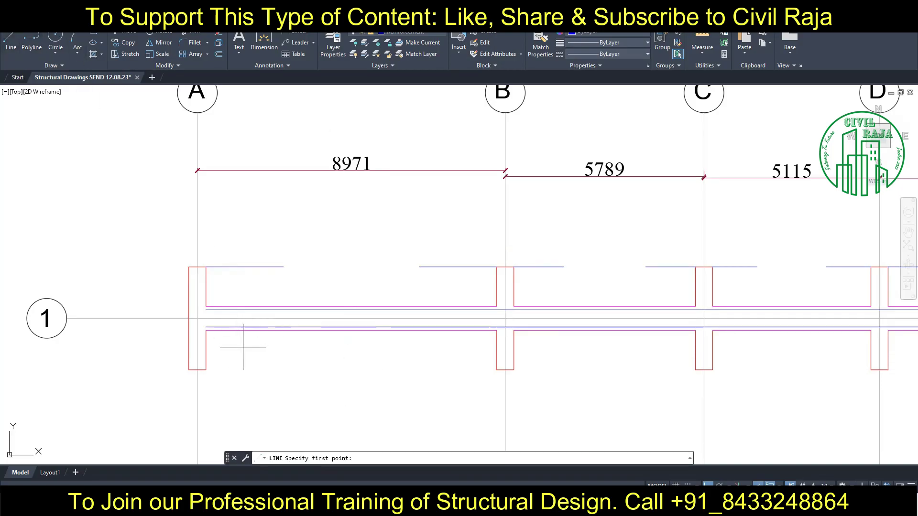
{"action": "left_click", "coordinate": [273, 355]}
{"action": "type", "text": "6025"}
{"action": "key", "text": "Return"}
{"action": "key", "text": "Escape"}
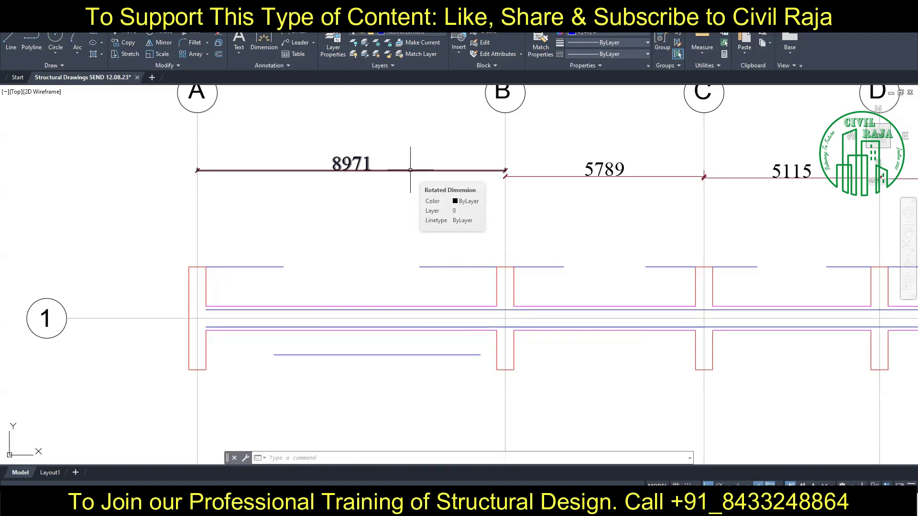
{"action": "left_click", "coordinate": [11, 40]}
{"action": "left_click", "coordinate": [672, 354]}
{"action": "type", "text": "3900"}
{"action": "key", "text": "Return"}
{"action": "key", "text": "Escape"}
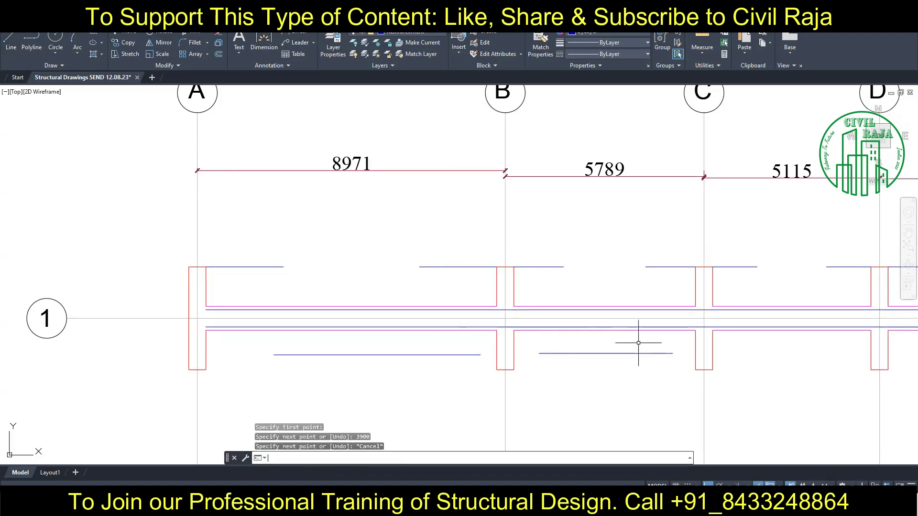
Draw a 3450-long bottom bar in span C–D and a 950 bar in span D–E
{"action": "middle_click_drag", "start_coordinate": [777, 365], "coordinate": [382, 366]}
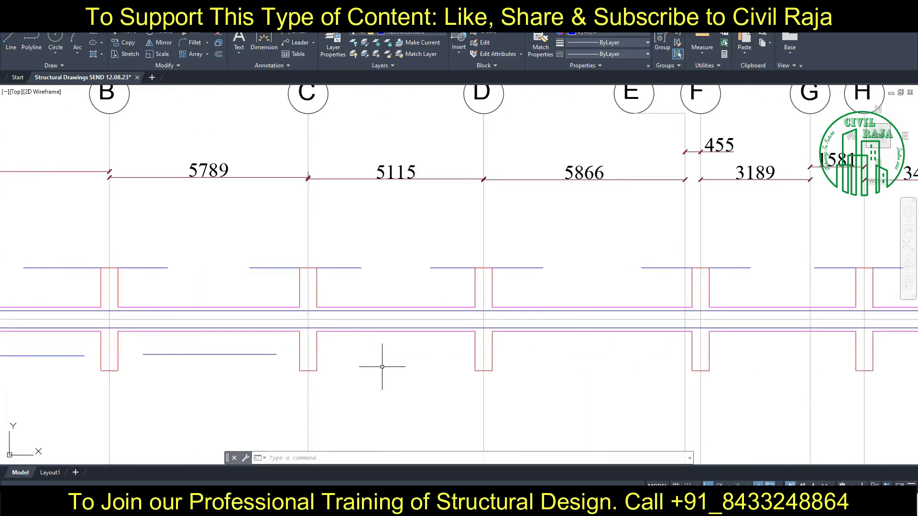
{"action": "key", "text": "Return"}
{"action": "left_click", "coordinate": [330, 356]}
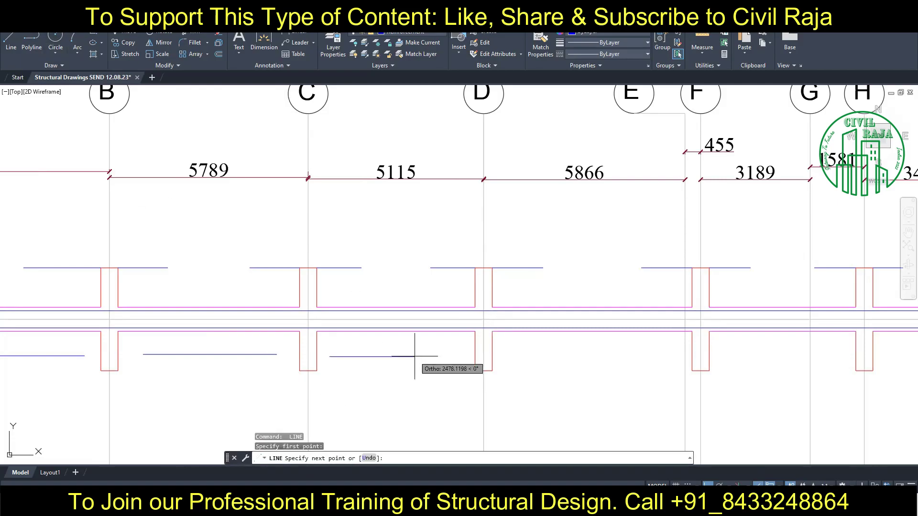
{"action": "type", "text": "3450"}
{"action": "key", "text": "Return"}
{"action": "key", "text": "Escape"}
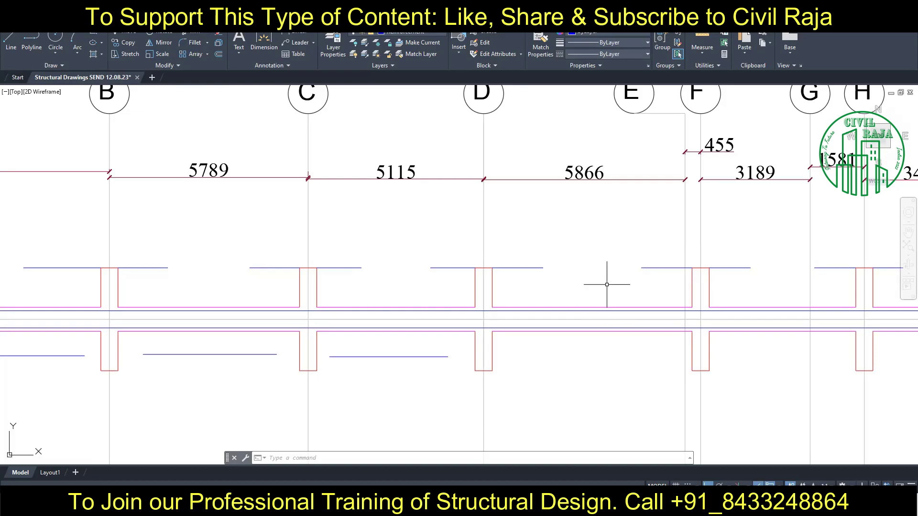
{"action": "key", "text": "Return"}
{"action": "left_click", "coordinate": [512, 365]}
{"action": "type", "text": "950"}
{"action": "key", "text": "Return"}
{"action": "key", "text": "Return"}
Dimension columns F–H (4770) and H–I (3450) above the beam
{"action": "middle_click_drag", "start_coordinate": [594, 369], "coordinate": [389, 368]}
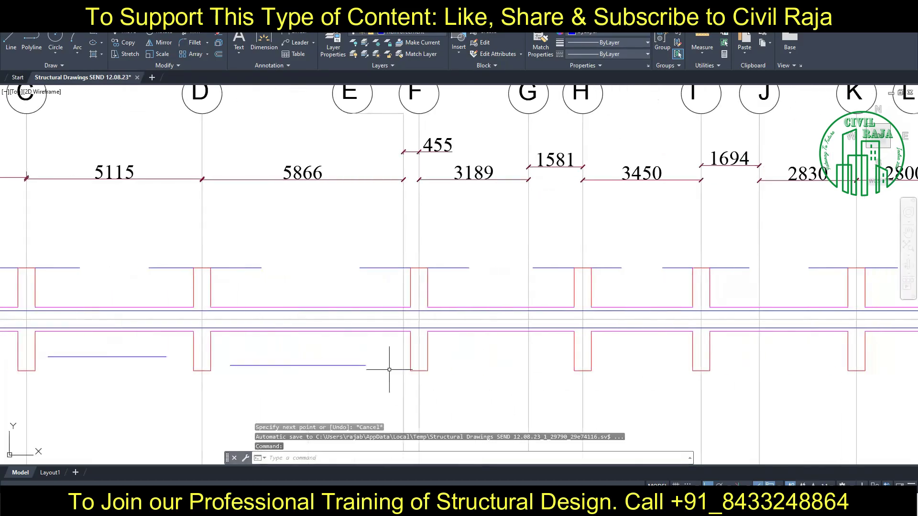
{"action": "type", "text": "dim"}
{"action": "key", "text": "Return"}
{"action": "left_click", "coordinate": [419, 267]}
{"action": "left_click", "coordinate": [582, 268]}
{"action": "left_click", "coordinate": [564, 252]}
{"action": "left_click", "coordinate": [582, 267]}
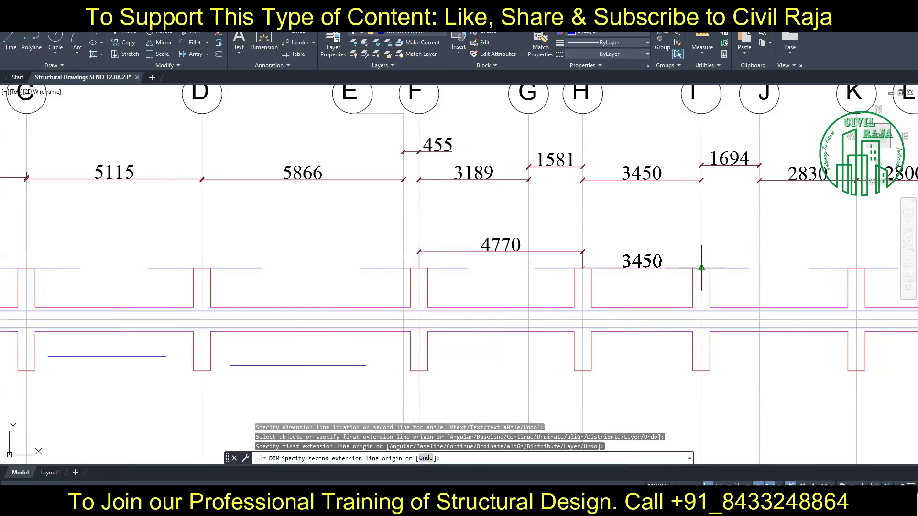
{"action": "left_click", "coordinate": [701, 268]}
{"action": "left_click", "coordinate": [677, 235]}
Dimension I–K (4525), K–M (3800) and M–O (4525) above the beam
{"action": "middle_click_drag", "start_coordinate": [677, 249], "coordinate": [504, 272]}
{"action": "left_click", "coordinate": [504, 271]}
{"action": "left_click", "coordinate": [660, 271]}
{"action": "left_click", "coordinate": [582, 230]}
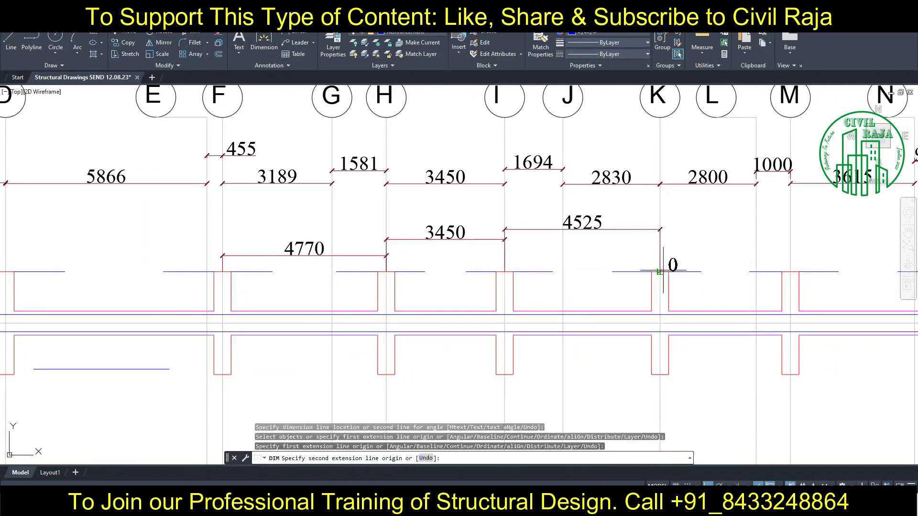
{"action": "left_click", "coordinate": [660, 271]}
{"action": "left_click", "coordinate": [790, 272]}
{"action": "middle_click_drag", "start_coordinate": [811, 272], "coordinate": [498, 272]}
{"action": "left_click", "coordinate": [639, 272]}
{"action": "left_click", "coordinate": [564, 270]}
{"action": "middle_click_drag", "start_coordinate": [697, 266], "coordinate": [450, 267]}
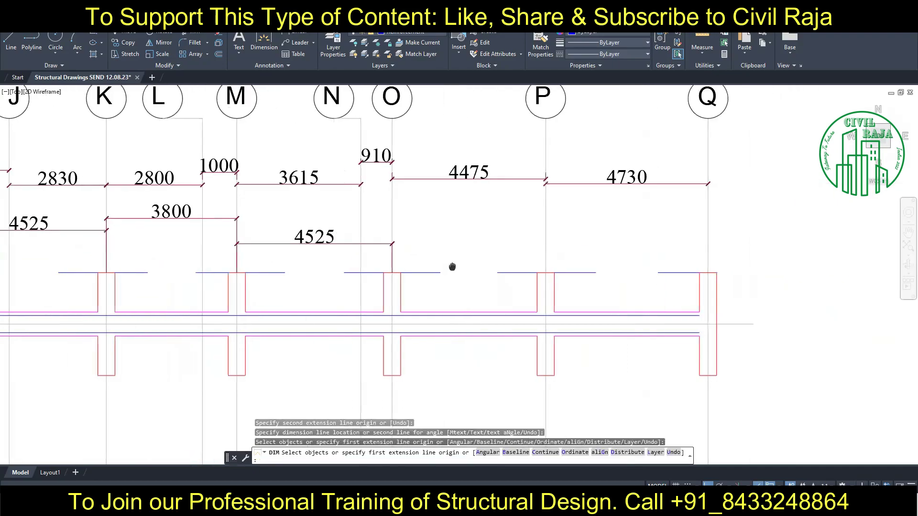
{"action": "middle_click_drag", "start_coordinate": [47, 258], "coordinate": [420, 256]}
{"action": "type", "text": "l"}
{"action": "key", "text": "Return"}
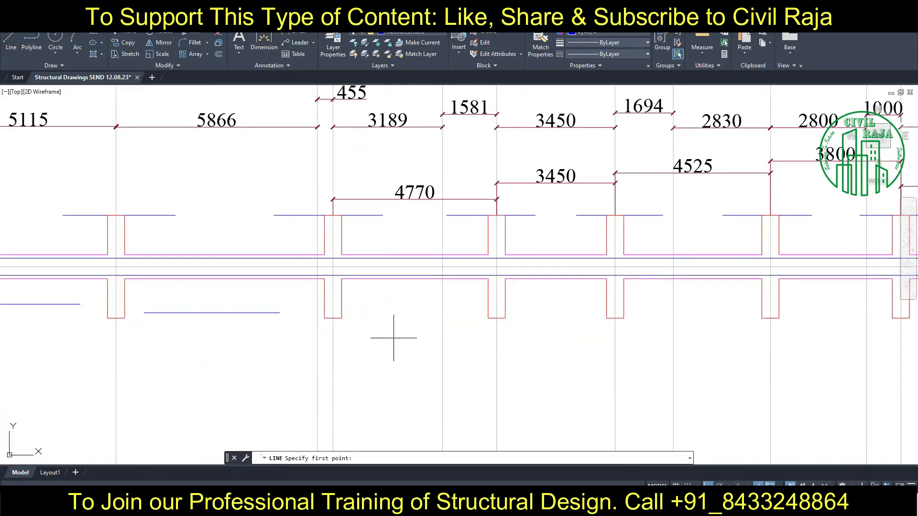
Draw the 3200 and 2325 bottom bar lines, starting in span F–H
{"action": "left_click", "coordinate": [469, 308]}
{"action": "type", "text": "3200"}
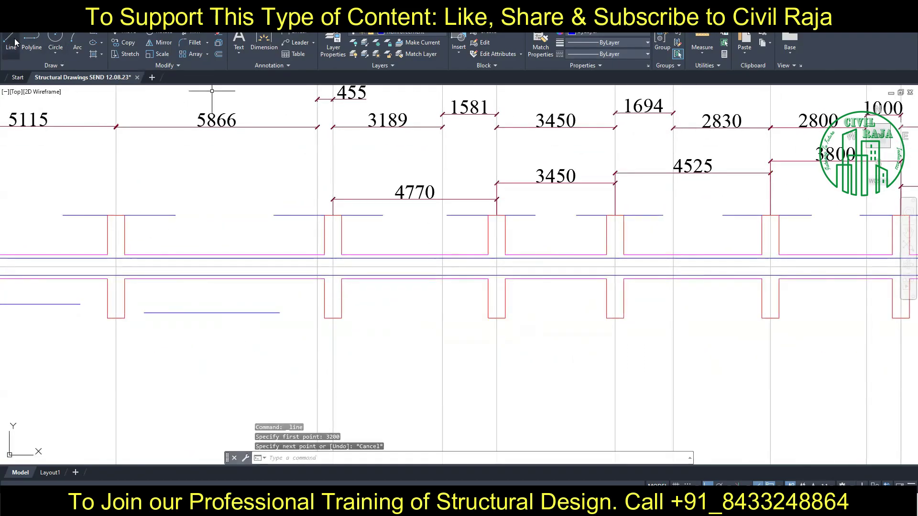
{"action": "key", "text": "Return"}
{"action": "key", "text": "Escape"}
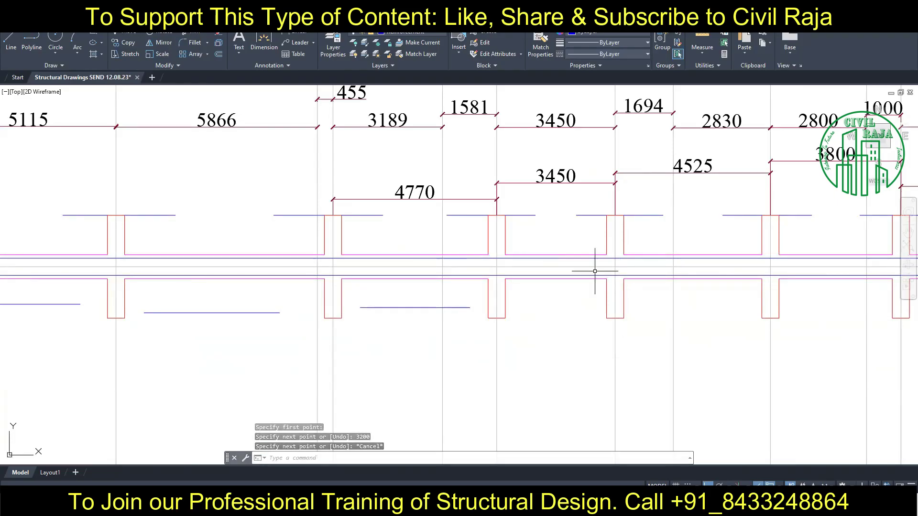
{"action": "key", "text": "space"}
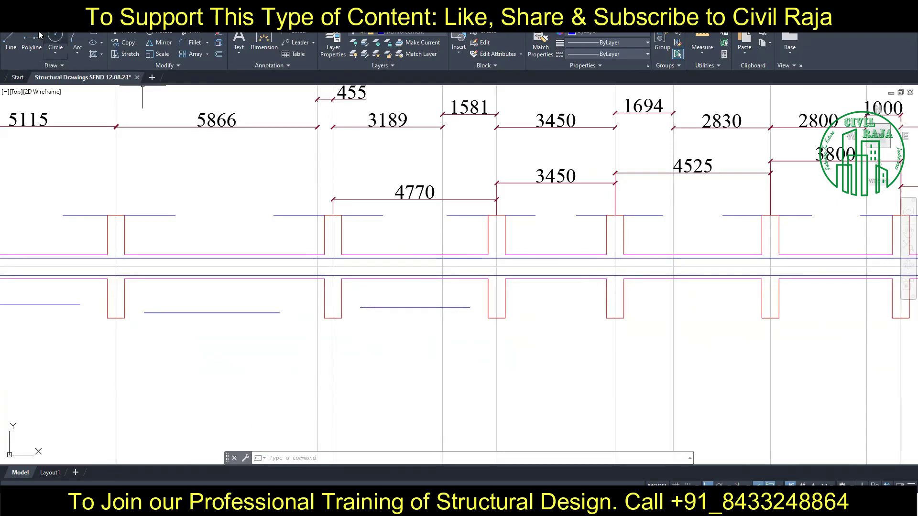
{"action": "left_click", "coordinate": [591, 308]}
{"action": "type", "text": "2325"}
{"action": "key", "text": "Return"}
{"action": "key", "text": "Escape"}
Draw the 3050 and 2550 bottom bars in spans I–K and K–M
{"action": "middle_click_drag", "start_coordinate": [579, 305], "coordinate": [161, 284]}
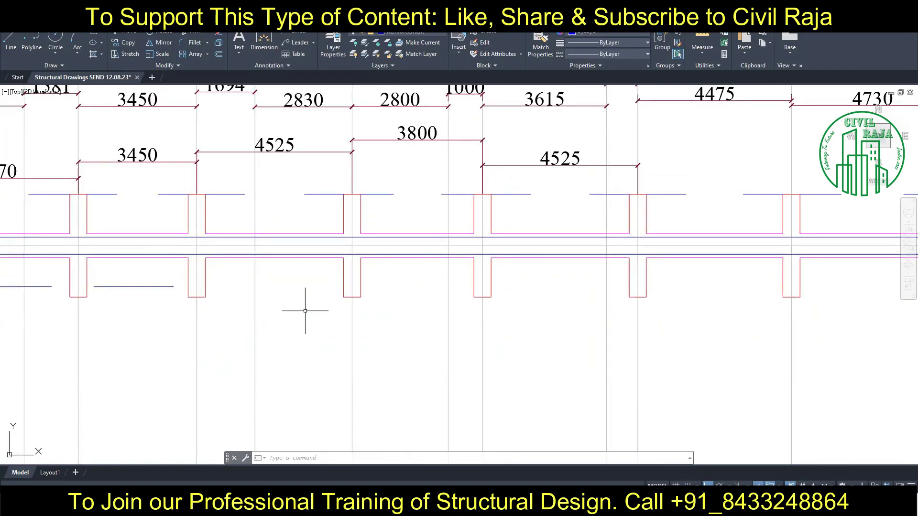
{"action": "key", "text": "space"}
{"action": "left_click", "coordinate": [226, 282]}
{"action": "key", "text": "Return"}
{"action": "key", "text": "Escape"}
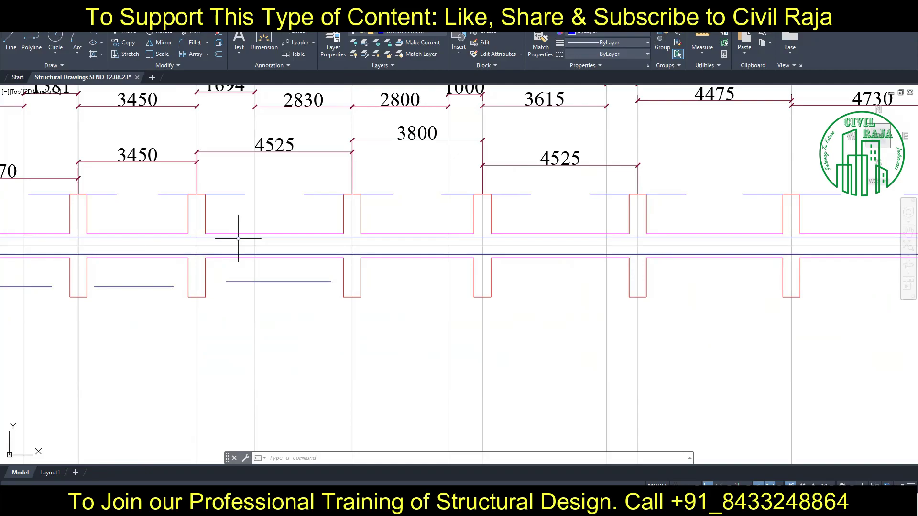
{"action": "key", "text": "space"}
{"action": "left_click", "coordinate": [373, 282]}
{"action": "type", "text": "2550"}
{"action": "key", "text": "Return"}
{"action": "key", "text": "Escape"}
Draw a 3050 bottom bar in span M–O and a 3000 bar in the next span
{"action": "key", "text": "space"}
{"action": "left_click", "coordinate": [509, 286]}
{"action": "type", "text": "3050"}
{"action": "key", "text": "Return"}
{"action": "key", "text": "Escape"}
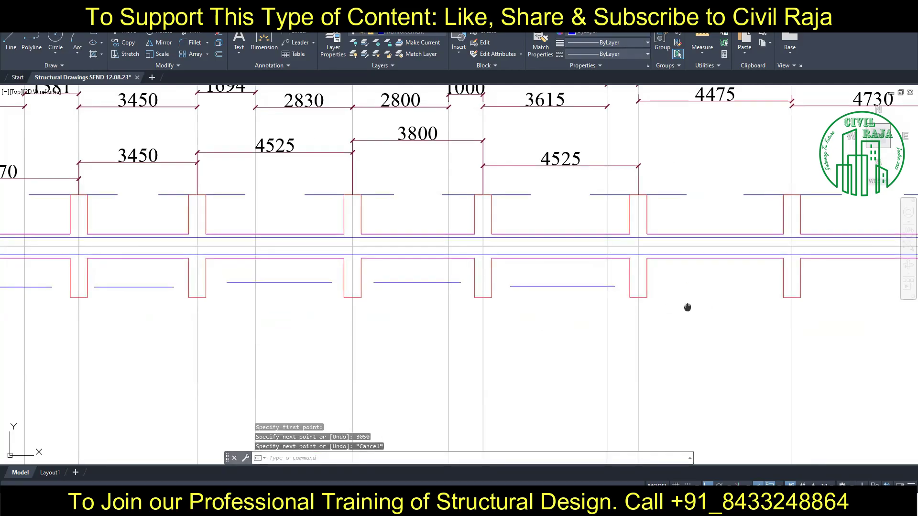
{"action": "middle_click_drag", "start_coordinate": [687, 305], "coordinate": [502, 325]}
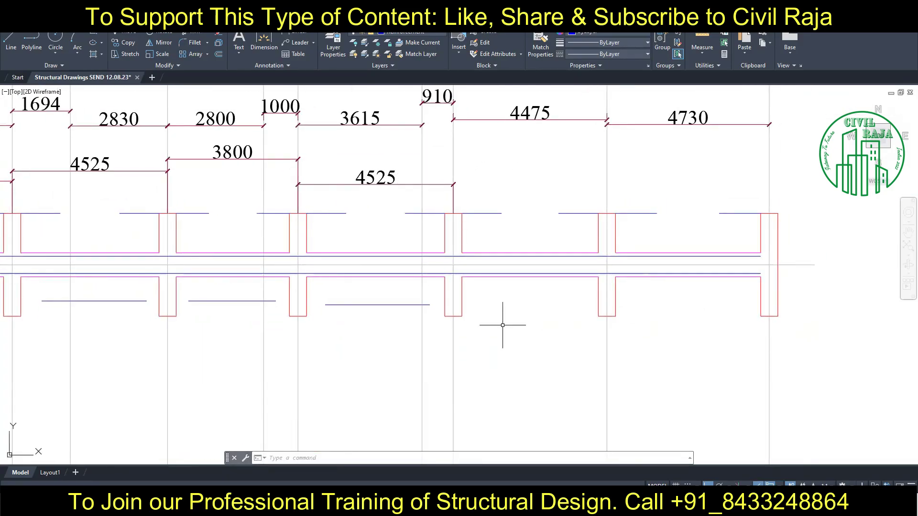
{"action": "key", "text": "space"}
{"action": "left_click", "coordinate": [476, 300]}
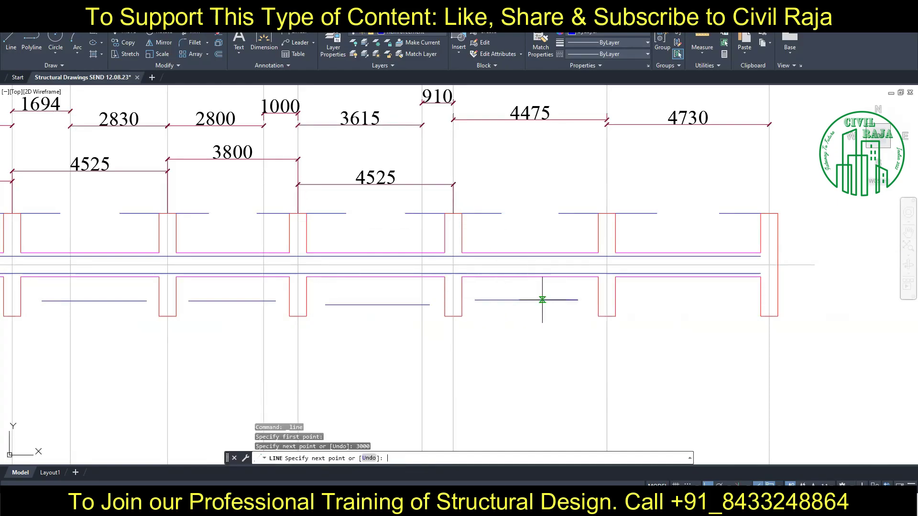
{"action": "type", "text": "3000"}
{"action": "key", "text": "Return"}
{"action": "key", "text": "Escape"}
Draw the 3175 bar line in the last bay and zoom out to the full beam
{"action": "middle_click_drag", "start_coordinate": [733, 281], "coordinate": [623, 130]}
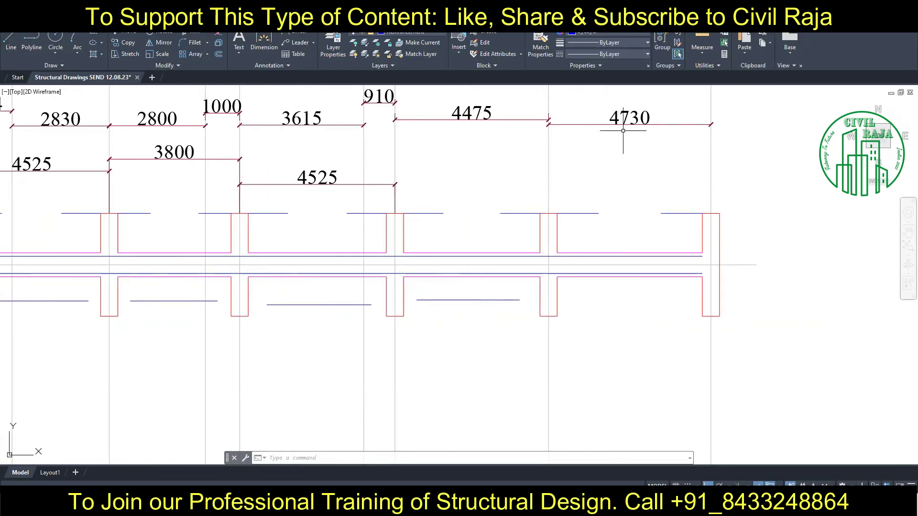
{"action": "key", "text": "space"}
{"action": "left_click", "coordinate": [701, 309]}
{"action": "type", "text": "3175"}
{"action": "key", "text": "Return"}
{"action": "key", "text": "Escape"}
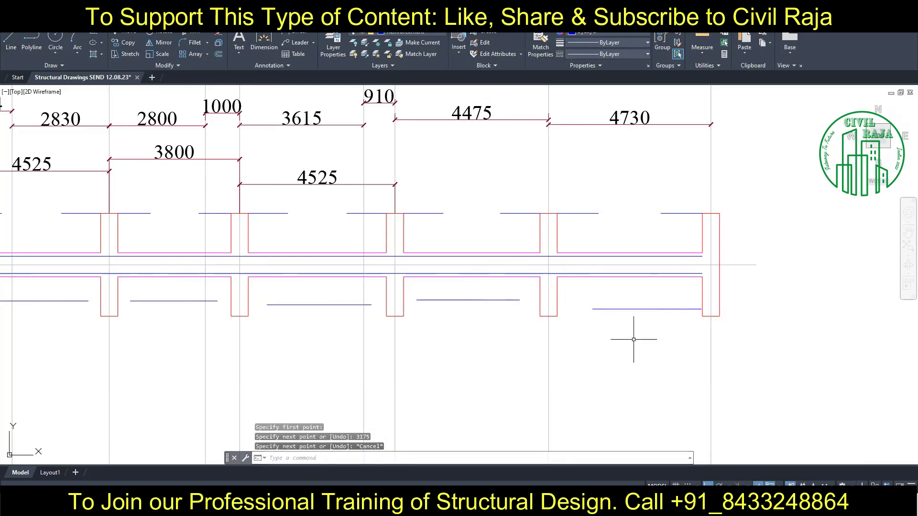
{"action": "scroll", "coordinate": [774, 322], "scroll_direction": "down", "scroll_amount": 3}
Move the first bay's short bar line up onto the beam's lower bar line
{"action": "middle_click_drag", "start_coordinate": [677, 308], "coordinate": [287, 256]}
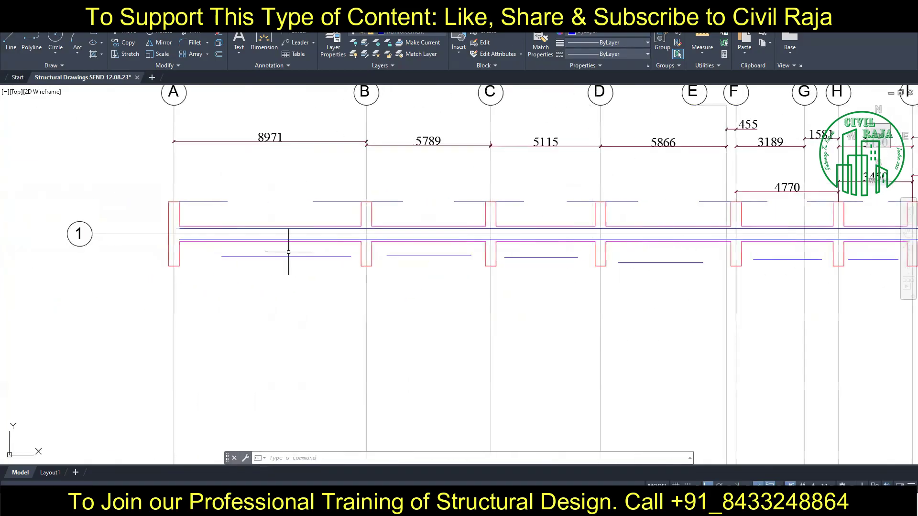
{"action": "left_click", "coordinate": [280, 280]}
{"action": "key", "text": "m"}
{"action": "key", "text": "space"}
{"action": "scroll", "coordinate": [280, 280], "scroll_direction": "up", "scroll_amount": 5}
{"action": "left_click", "coordinate": [302, 294]}
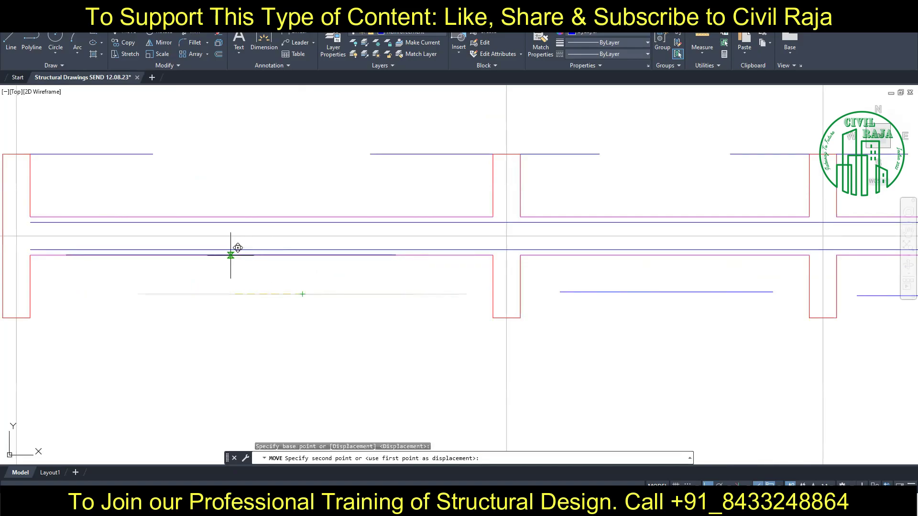
{"action": "left_click", "coordinate": [262, 255]}
Move the next bay's short bar line up onto the lower bar line
{"action": "left_click", "coordinate": [666, 292]}
{"action": "key", "text": "m"}
{"action": "key", "text": "space"}
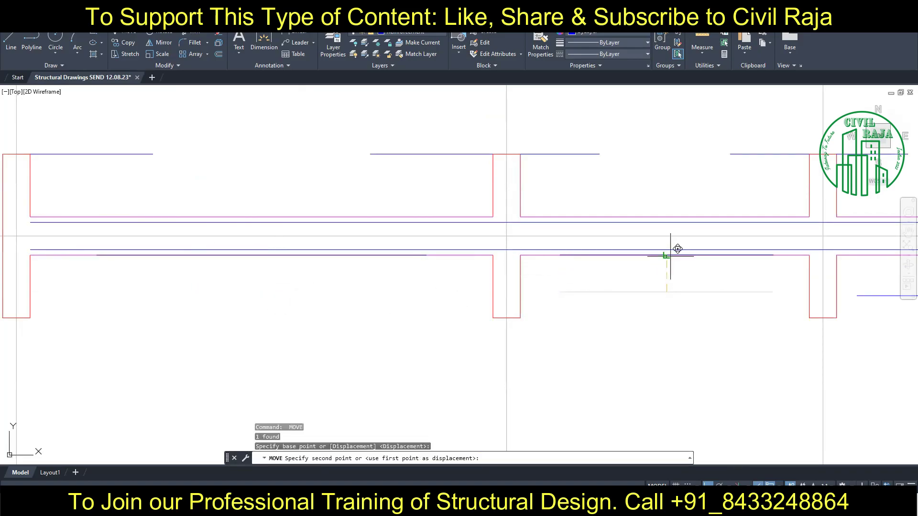
{"action": "left_click", "coordinate": [666, 256]}
{"action": "middle_click_drag", "start_coordinate": [692, 304], "coordinate": [647, 304]}
{"action": "key", "text": "m"}
{"action": "key", "text": "space"}
{"action": "left_click", "coordinate": [486, 297]}
{"action": "left_click", "coordinate": [485, 255]}
Move the short bar lines in the following two bays onto the lower bar line
{"action": "left_click", "coordinate": [762, 307]}
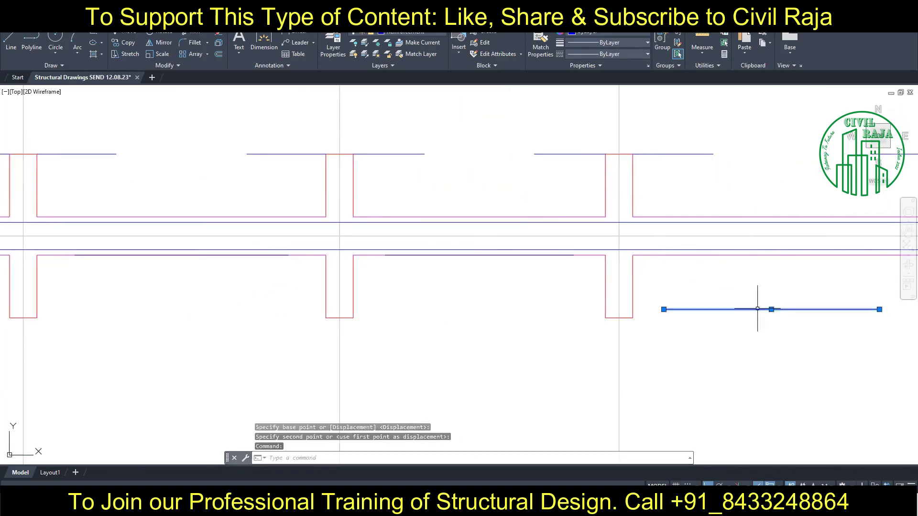
{"action": "key", "text": "m"}
{"action": "key", "text": "space"}
{"action": "middle_click_drag", "start_coordinate": [762, 308], "coordinate": [438, 321]}
{"action": "left_click", "coordinate": [438, 321]}
{"action": "left_click", "coordinate": [459, 256]}
{"action": "left_click", "coordinate": [750, 301]}
{"action": "key", "text": "m"}
{"action": "key", "text": "space"}
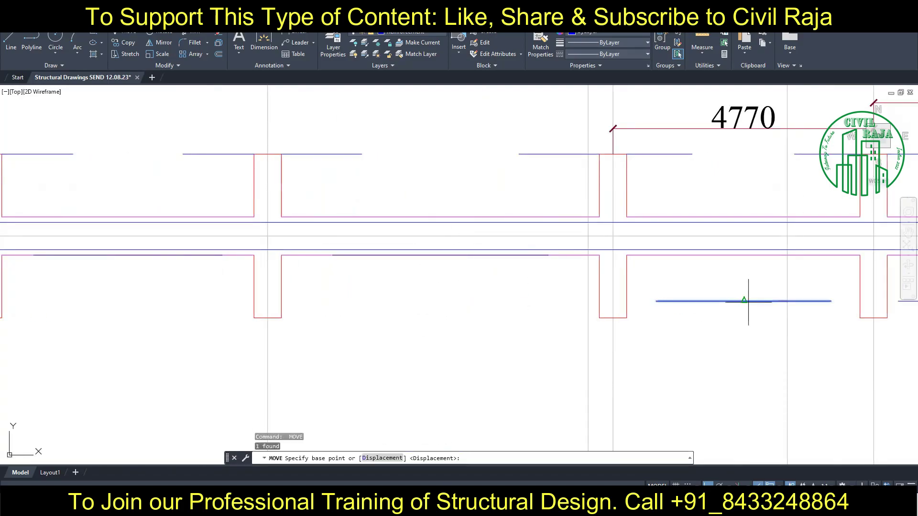
{"action": "left_click", "coordinate": [717, 255]}
{"action": "scroll", "coordinate": [451, 244], "scroll_direction": "down", "scroll_amount": 2}
{"action": "left_click", "coordinate": [655, 328]}
Move another bar line onto the beam line and cancel an unneeded extra move
{"action": "key", "text": "m"}
{"action": "key", "text": "space"}
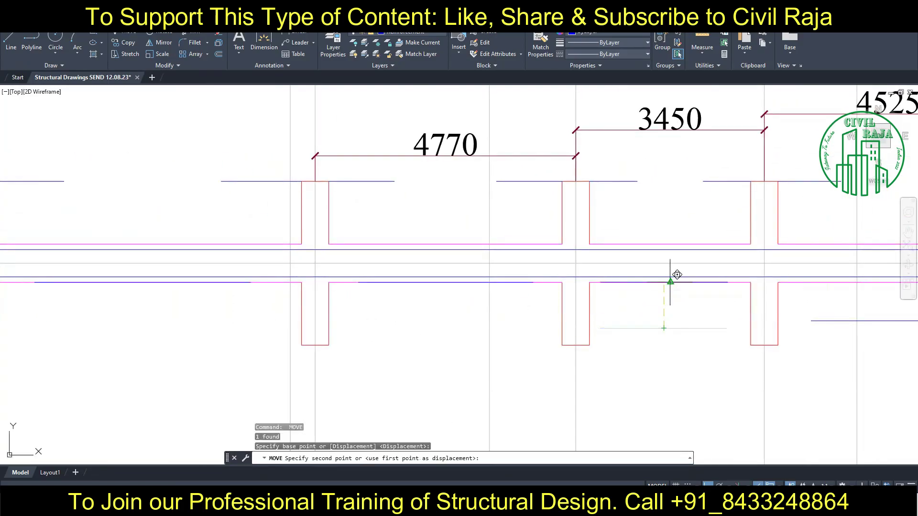
{"action": "left_click", "coordinate": [671, 286]}
{"action": "middle_click_drag", "start_coordinate": [671, 286], "coordinate": [333, 286]}
{"action": "left_click", "coordinate": [597, 325]}
{"action": "key", "text": "m"}
{"action": "key", "text": "space"}
{"action": "left_click", "coordinate": [597, 325]}
{"action": "left_click", "coordinate": [576, 285]}
{"action": "key", "text": "m"}
{"action": "key", "text": "space"}
{"action": "key", "text": "Escape"}
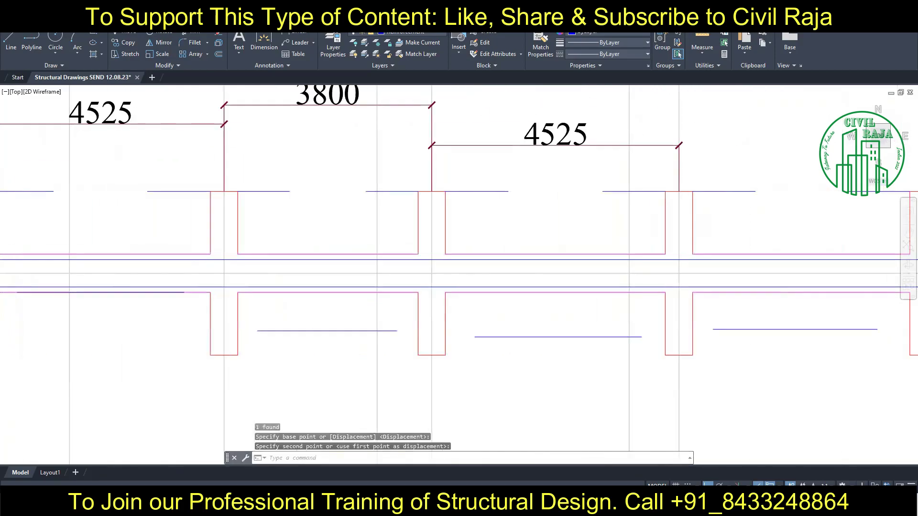
Move the bar lines in the 3800 and 4525 bays onto the beam line
{"action": "middle_click_drag", "start_coordinate": [790, 324], "coordinate": [324, 330]}
{"action": "left_click", "coordinate": [324, 331]}
{"action": "key", "text": "m"}
{"action": "key", "text": "space"}
{"action": "left_click", "coordinate": [325, 292]}
{"action": "left_click", "coordinate": [558, 337]}
{"action": "key", "text": "m"}
{"action": "key", "text": "space"}
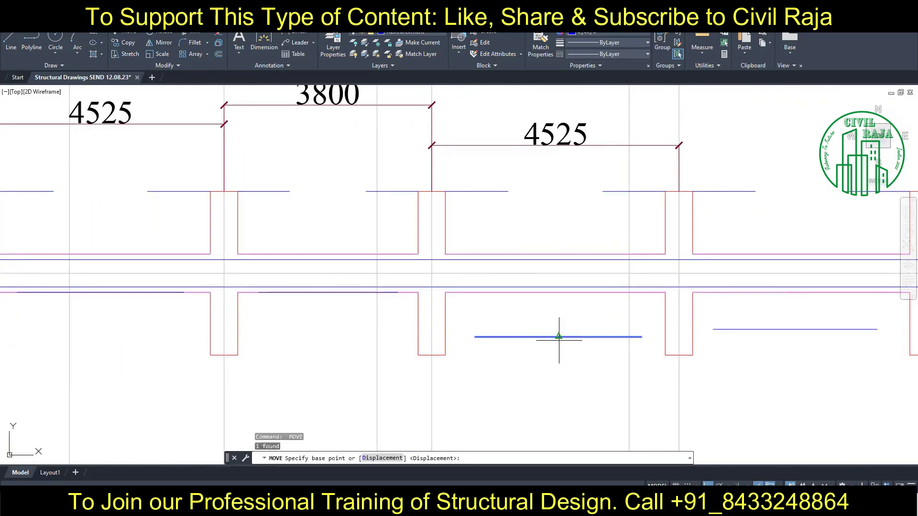
{"action": "left_click", "coordinate": [560, 292]}
{"action": "middle_click_drag", "start_coordinate": [806, 327], "coordinate": [297, 346]}
{"action": "left_click", "coordinate": [297, 346]}
Select the last short bar line, cancel the move, and review the beam
{"action": "key", "text": "m"}
{"action": "key", "text": "space"}
{"action": "left_click", "coordinate": [297, 312]}
{"action": "left_click", "coordinate": [570, 362]}
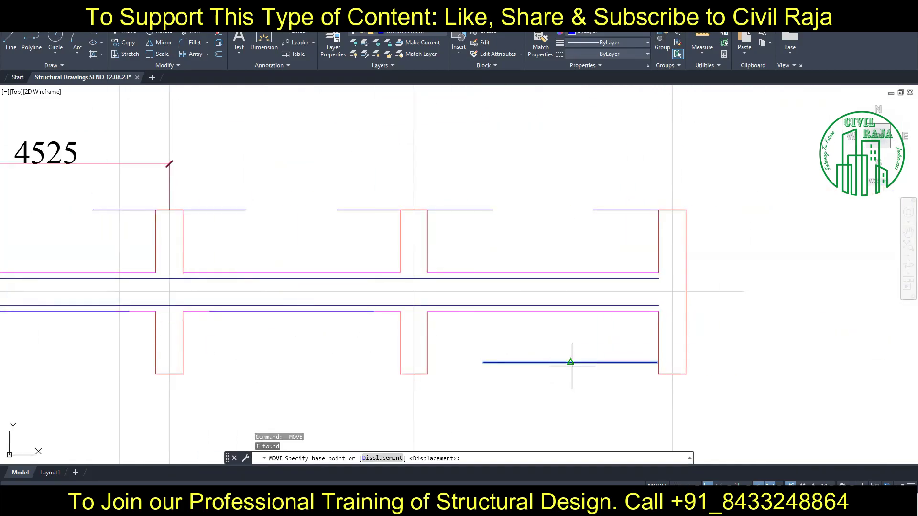
{"action": "key", "text": "m"}
{"action": "key", "text": "space"}
{"action": "key", "text": "Escape"}
{"action": "scroll", "coordinate": [522, 311], "scroll_direction": "down", "scroll_amount": 1}
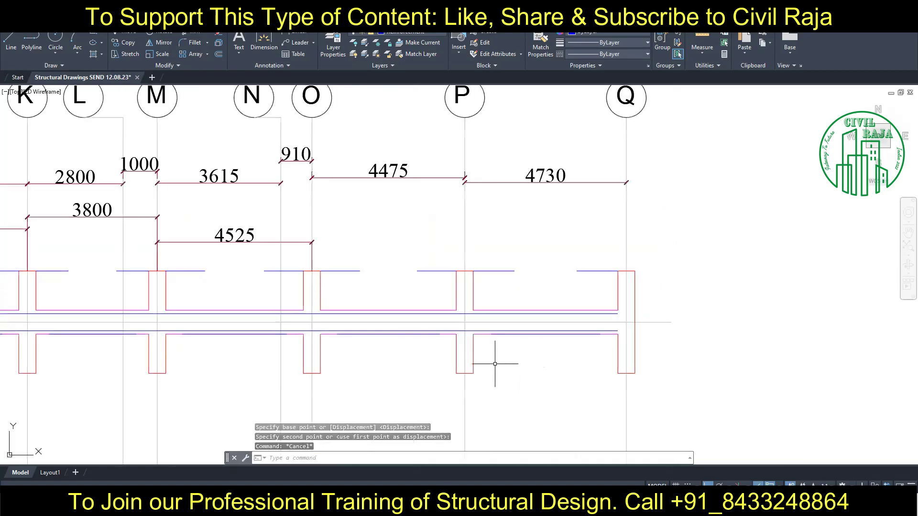
{"action": "scroll", "coordinate": [492, 364], "scroll_direction": "down", "scroll_amount": 4}
{"action": "scroll", "coordinate": [162, 345], "scroll_direction": "up", "scroll_amount": 4}
{"action": "scroll", "coordinate": [147, 372], "scroll_direction": "down", "scroll_amount": 2}
Select the lower bar line pieces across all bays, including the 3450 bay
{"action": "scroll", "coordinate": [148, 373], "scroll_direction": "up", "scroll_amount": 4}
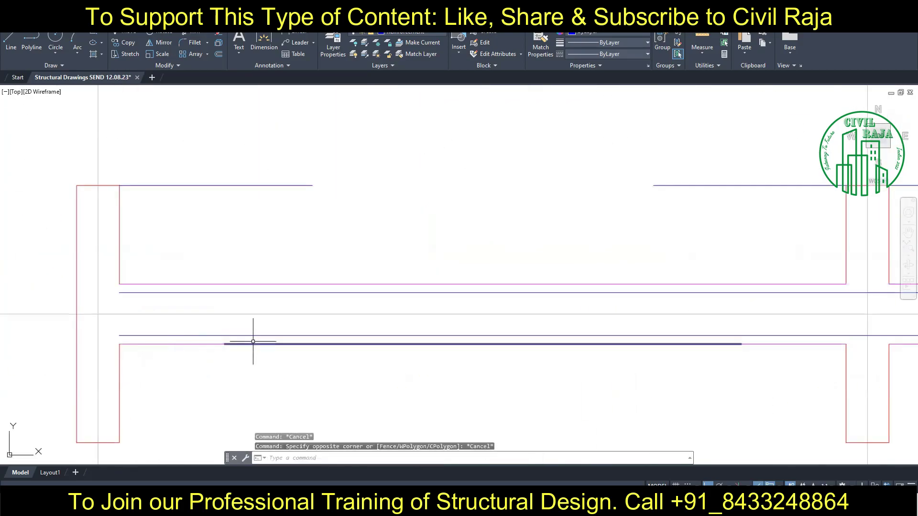
{"action": "left_click", "coordinate": [385, 351]}
{"action": "left_click", "coordinate": [638, 351]}
{"action": "middle_click_drag", "start_coordinate": [822, 348], "coordinate": [380, 349]}
{"action": "left_click", "coordinate": [392, 351]}
{"action": "left_click", "coordinate": [665, 352]}
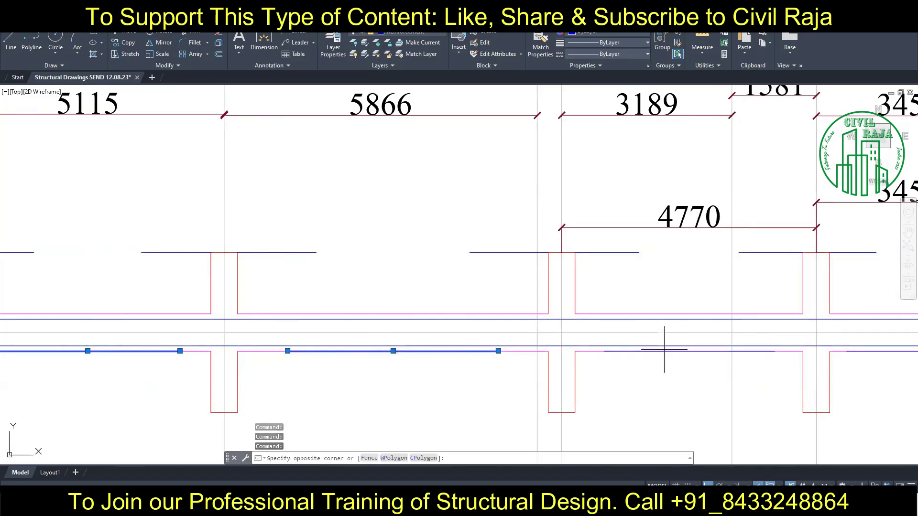
{"action": "left_click", "coordinate": [621, 351]}
{"action": "middle_click_drag", "start_coordinate": [896, 363], "coordinate": [455, 352]}
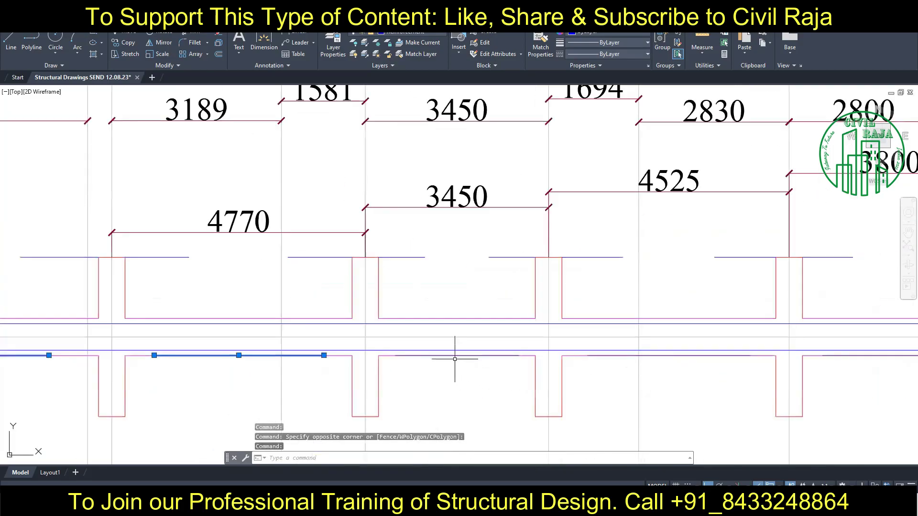
{"action": "left_click", "coordinate": [455, 354]}
{"action": "scroll", "coordinate": [651, 354], "scroll_direction": "down", "scroll_amount": 3}
{"action": "middle_click_drag", "start_coordinate": [692, 402], "coordinate": [335, 383]}
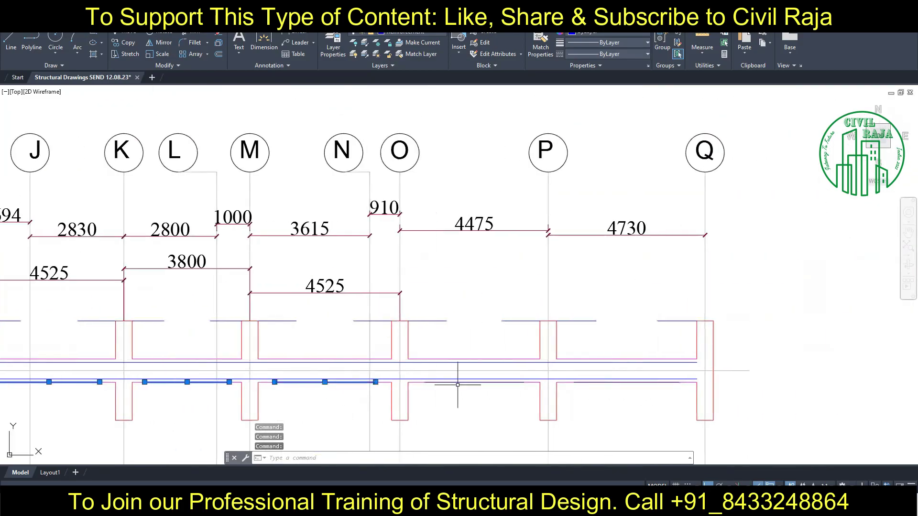
Move the selected bottom bar lines 200 upward
{"action": "type", "text": "m"}
{"action": "key", "text": "Return"}
{"action": "left_click", "coordinate": [812, 389]}
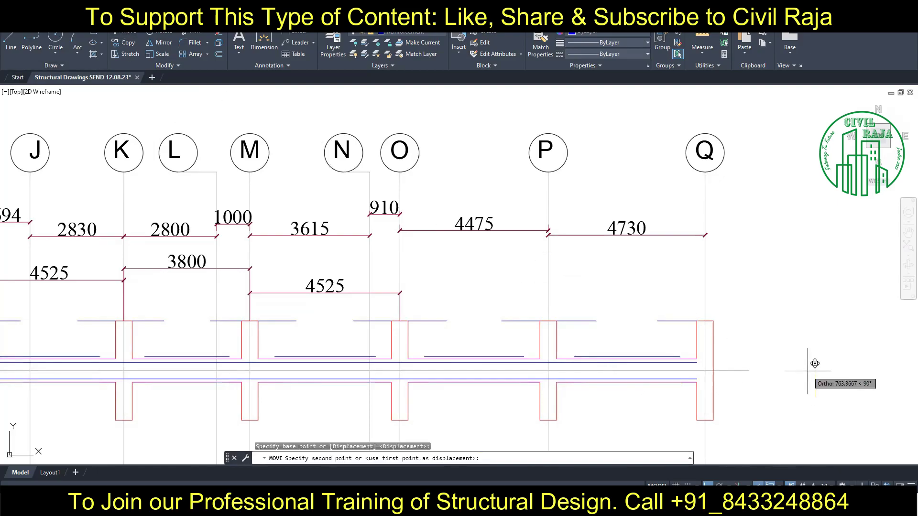
{"action": "key", "text": "Return"}
{"action": "scroll", "coordinate": [379, 368], "scroll_direction": "down", "scroll_amount": 5}
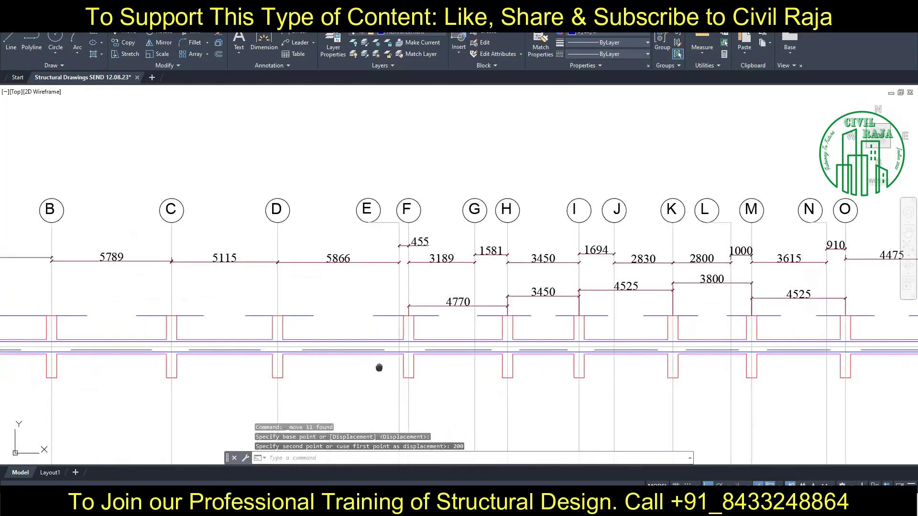
{"action": "scroll", "coordinate": [246, 344], "scroll_direction": "up", "scroll_amount": 5}
Begin a linear dimension from the lower beam corner, then cancel it
{"action": "type", "text": "dim"}
{"action": "key", "text": "Return"}
{"action": "left_click", "coordinate": [237, 357]}
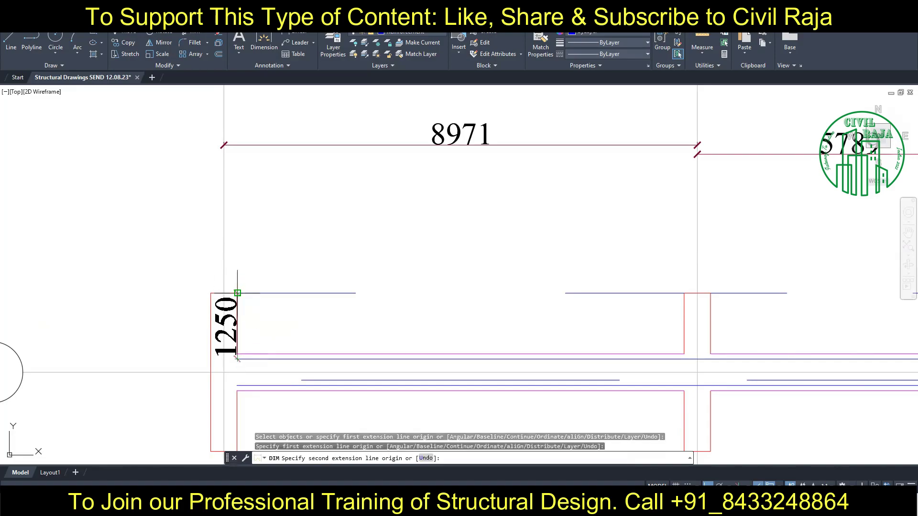
{"action": "key", "text": "Escape"}
{"action": "scroll", "coordinate": [605, 313], "scroll_direction": "down", "scroll_amount": 5}
{"action": "scroll", "coordinate": [506, 313], "scroll_direction": "up", "scroll_amount": 4}
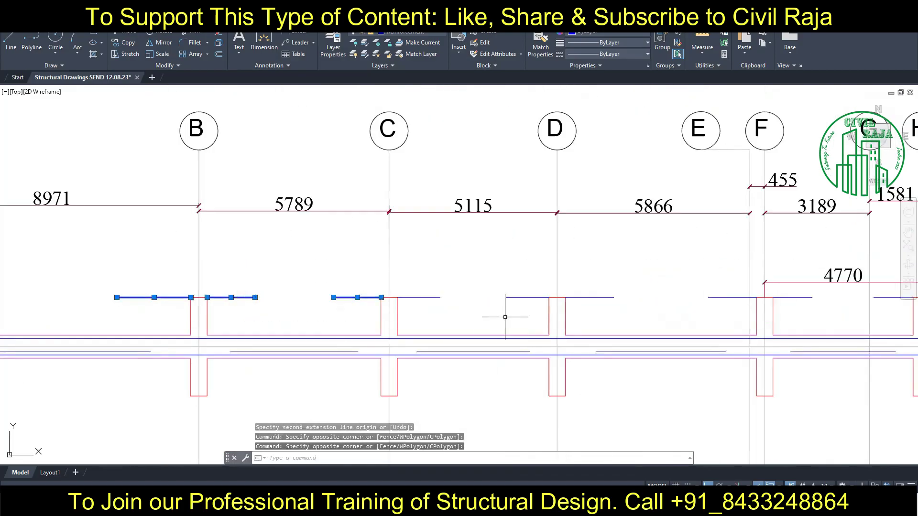
Select all the top support-bar lines along the beam, grids G to Q
{"action": "left_click", "coordinate": [718, 320]}
{"action": "left_click", "coordinate": [608, 274]}
{"action": "middle_click_drag", "start_coordinate": [884, 302], "coordinate": [556, 303]}
{"action": "middle_click_drag", "start_coordinate": [779, 302], "coordinate": [337, 302]}
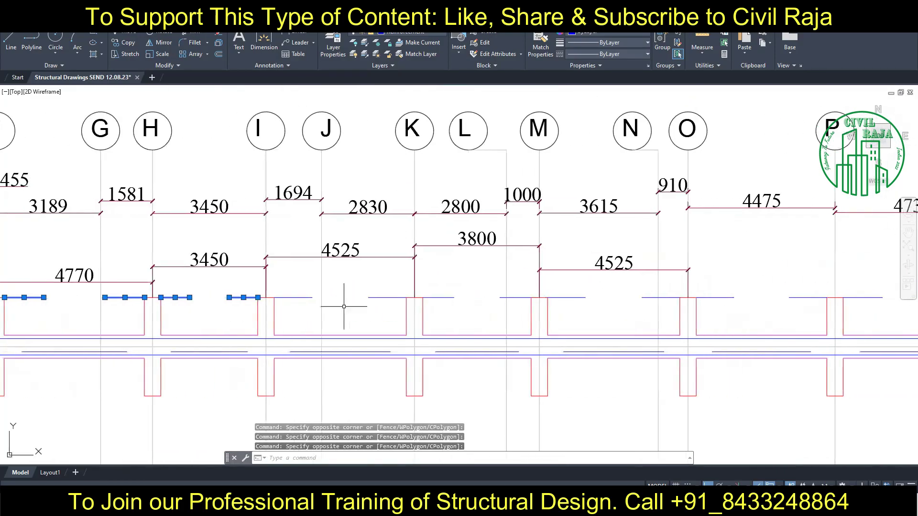
{"action": "left_click", "coordinate": [564, 298]}
{"action": "left_click", "coordinate": [659, 297]}
{"action": "left_click", "coordinate": [715, 298]}
{"action": "left_click", "coordinate": [808, 297]}
{"action": "middle_click_drag", "start_coordinate": [807, 297], "coordinate": [310, 302]}
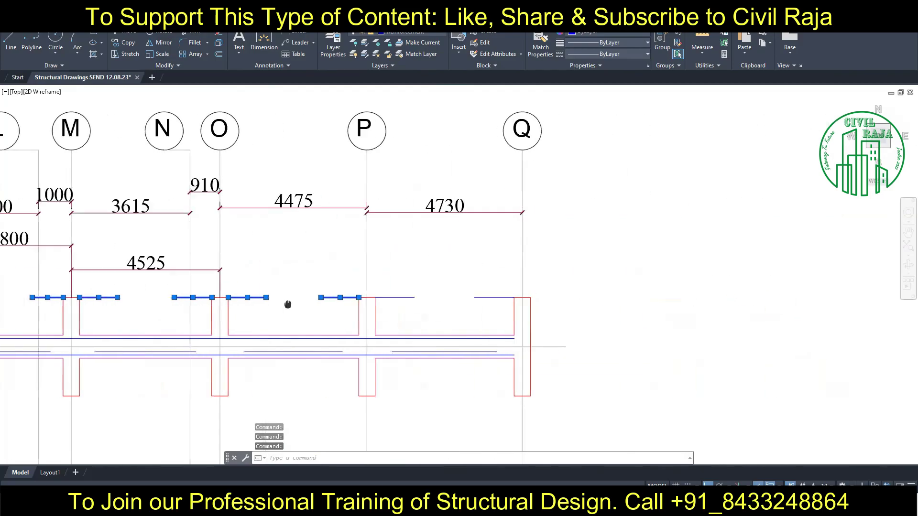
{"action": "left_click", "coordinate": [366, 297]}
Copy the selected support-bar lines 1350 downward into the beam
{"action": "type", "text": "co"}
{"action": "key", "text": "Return"}
{"action": "left_click", "coordinate": [614, 197]}
{"action": "type", "text": "1350"}
{"action": "key", "text": "Return"}
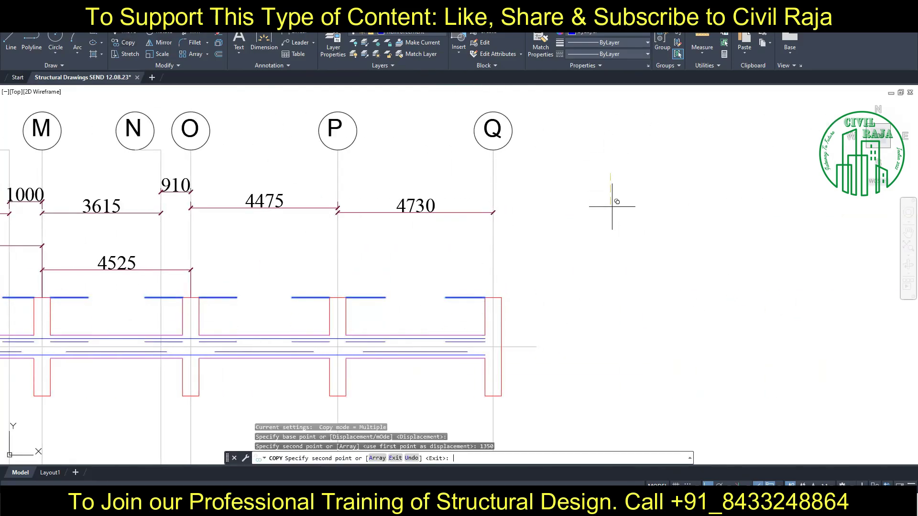
{"action": "scroll", "coordinate": [706, 359], "scroll_direction": "down", "scroll_amount": 3}
{"action": "scroll", "coordinate": [604, 337], "scroll_direction": "up", "scroll_amount": 10}
{"action": "left_click", "coordinate": [604, 341]}
{"action": "type", "text": "joi"}
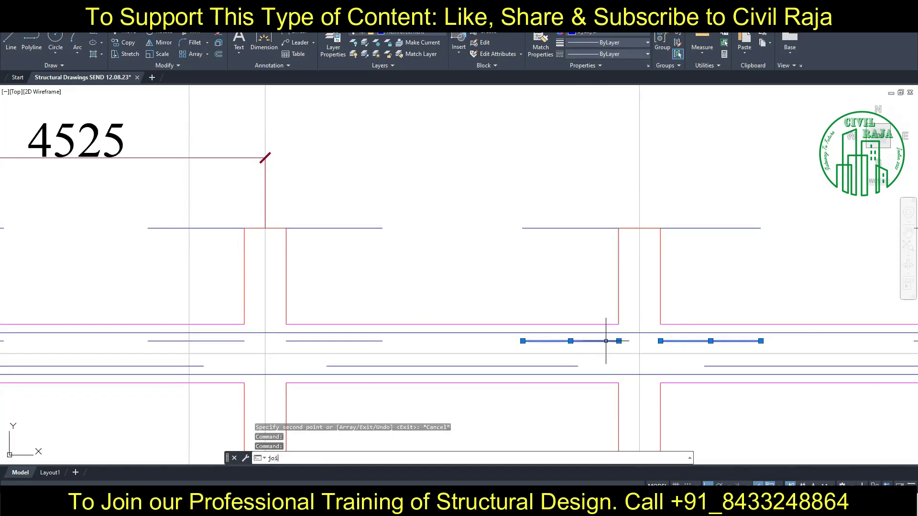
Join the two adjacent lower-zone bar-line pieces at a support into one continuous line
{"action": "type", "text": "j"}
{"action": "key", "text": "Return"}
{"action": "key", "text": "Escape"}
{"action": "scroll", "coordinate": [605, 341], "scroll_direction": "down", "scroll_amount": 5}
{"action": "left_click", "coordinate": [249, 334]}
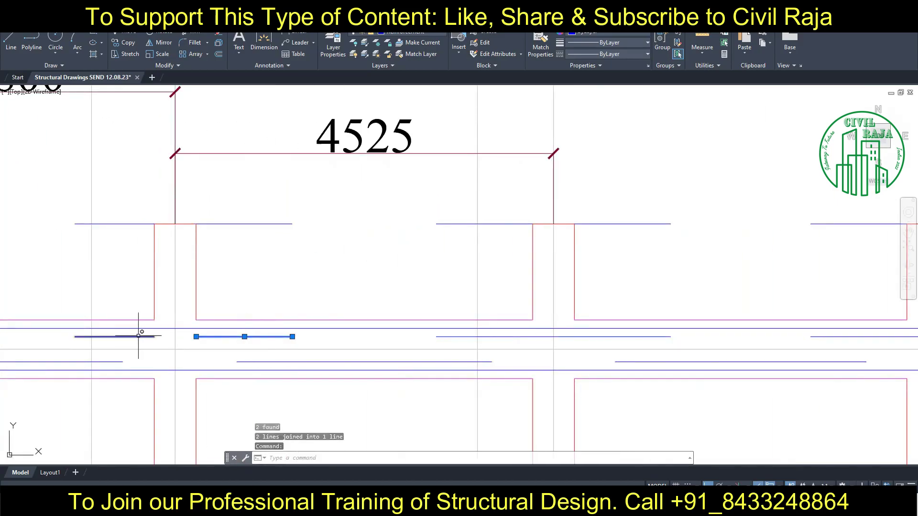
{"action": "left_click", "coordinate": [139, 334]}
{"action": "type", "text": "j"}
{"action": "key", "text": "Return"}
{"action": "scroll", "coordinate": [714, 337], "scroll_direction": "up", "scroll_amount": 8}
{"action": "scroll", "coordinate": [311, 379], "scroll_direction": "down", "scroll_amount": 5}
{"action": "middle_click_drag", "start_coordinate": [293, 382], "coordinate": [416, 327]}
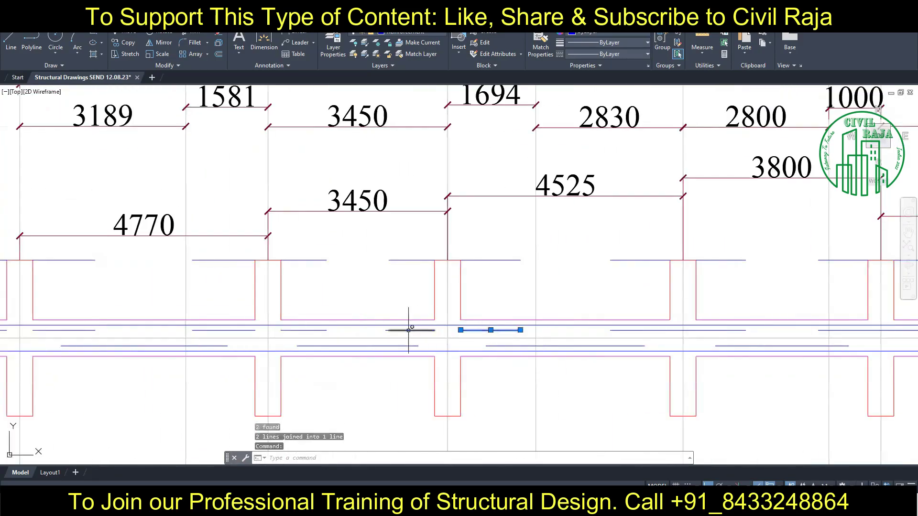
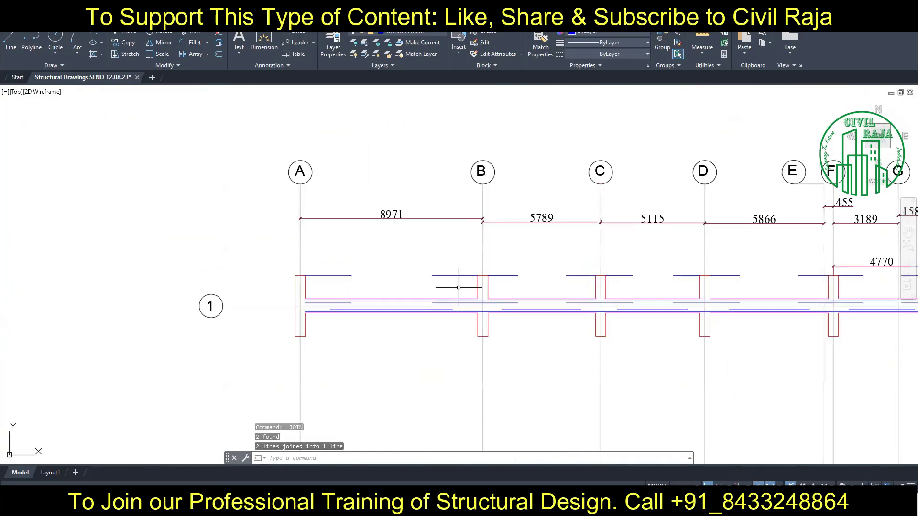
{"action": "scroll", "coordinate": [469, 285], "scroll_direction": "down", "scroll_amount": 2}
Stretch the top bar's left end 400 into column A and add a 1000 vertical bend leg
{"action": "mouse_move", "coordinate": [469, 285]}
{"action": "middle_mouse_down"}
{"action": "mouse_move", "coordinate": [706, 309]}
{"action": "mouse_move", "coordinate": [668, 310]}
{"action": "middle_mouse_up"}
{"action": "scroll", "coordinate": [161, 314], "scroll_direction": "up", "scroll_amount": 6}
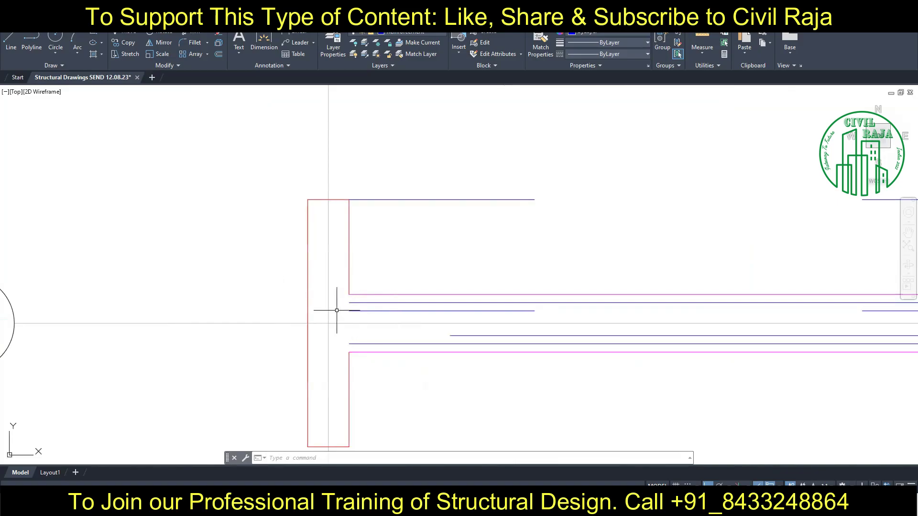
{"action": "left_click", "coordinate": [359, 302]}
{"action": "type", "text": "400"}
{"action": "key", "text": "Return"}
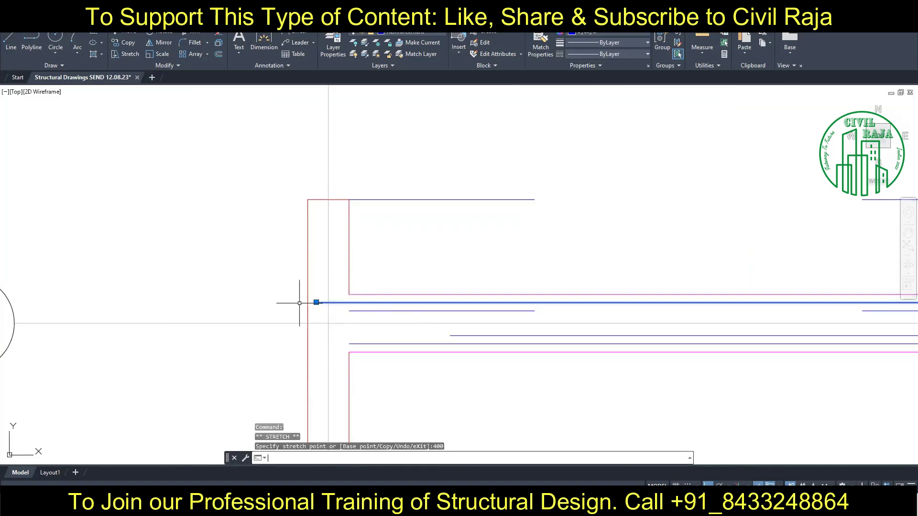
{"action": "key", "text": "Escape"}
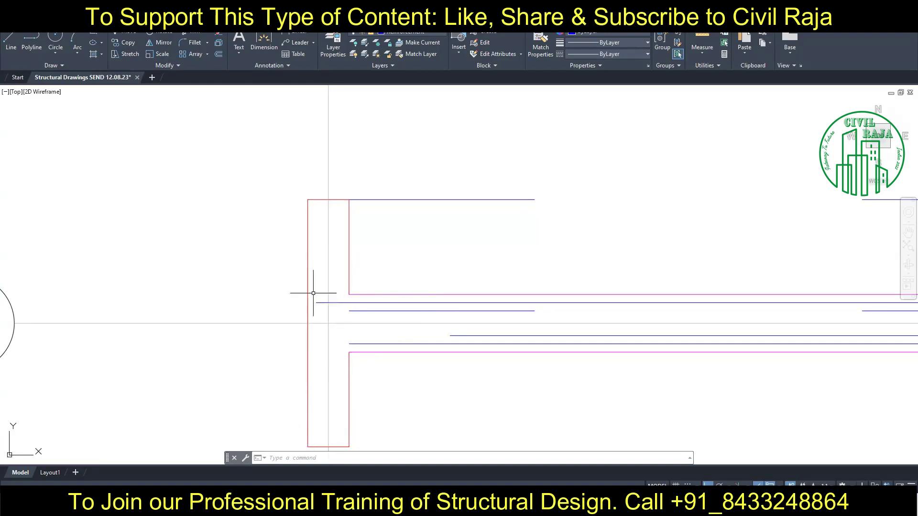
{"action": "left_click", "coordinate": [10, 41]}
{"action": "left_click", "coordinate": [316, 302]}
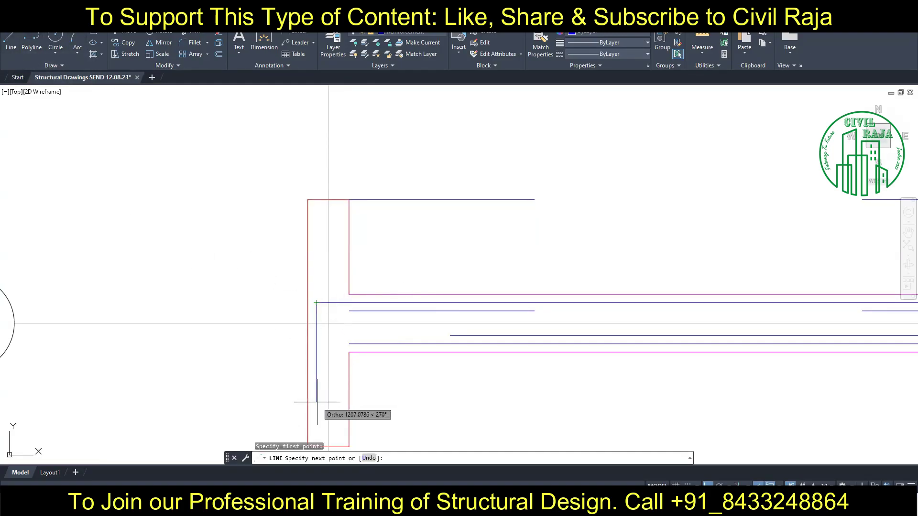
{"action": "type", "text": "1000"}
{"action": "key", "text": "Return"}
{"action": "key", "text": "Return"}
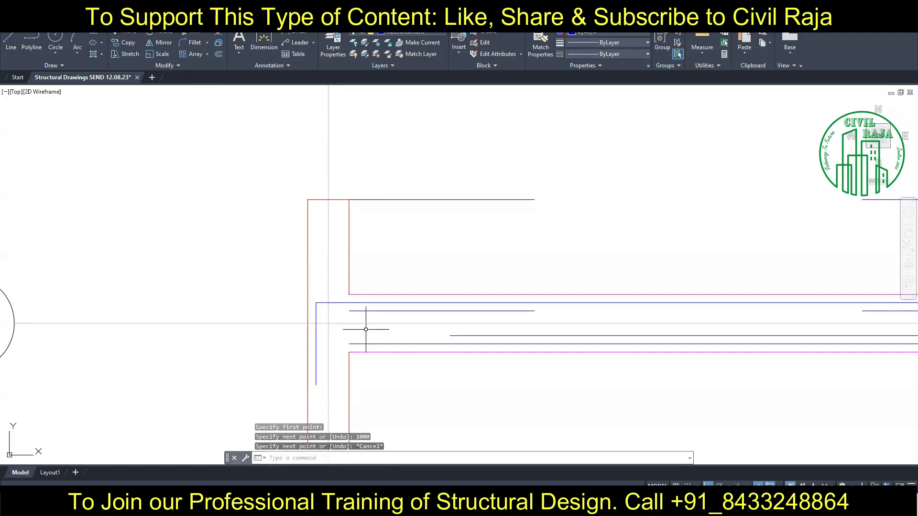
Stretch the next bar's left end into the column and draw a 900 downward leg
{"action": "left_click", "coordinate": [364, 310]}
{"action": "left_click", "coordinate": [323, 312]}
{"action": "type", "text": "300"}
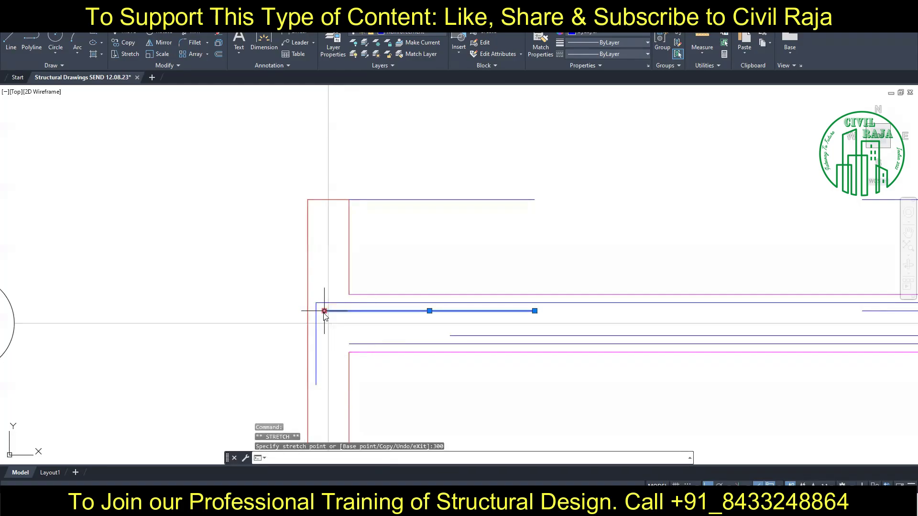
{"action": "key", "text": "Return"}
{"action": "left_click", "coordinate": [324, 311]}
{"action": "type", "text": "900"}
{"action": "key", "text": "Return"}
{"action": "key", "text": "Escape"}
Stretch the bottom bar's left end 200 and draw its 1000 upward anchorage leg
{"action": "left_click", "coordinate": [353, 344]}
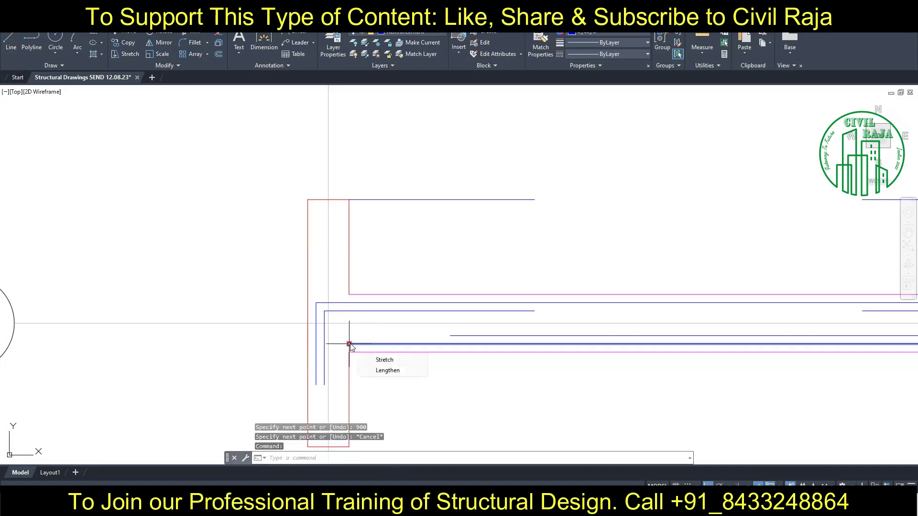
{"action": "type", "text": "200"}
{"action": "key", "text": "Return"}
{"action": "type", "text": "l"}
{"action": "key", "text": "Return"}
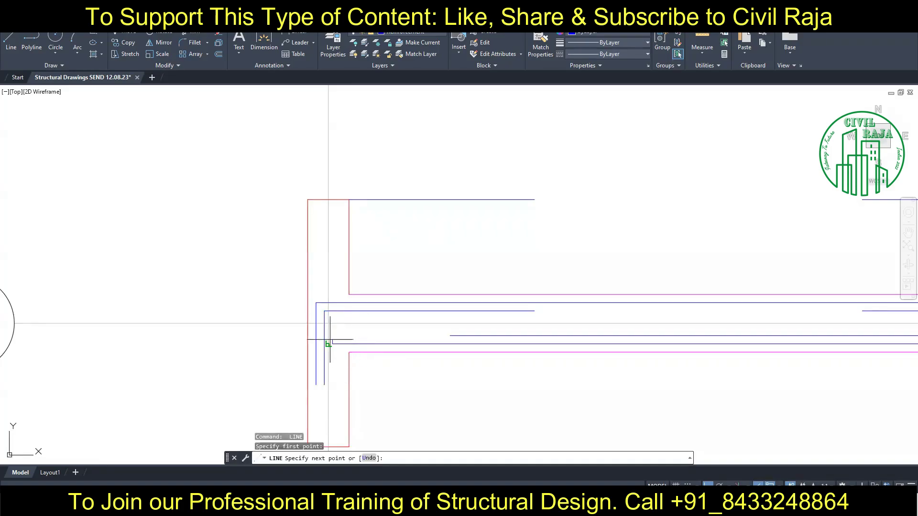
{"action": "left_click", "coordinate": [332, 344]}
{"action": "key", "text": "Return"}
{"action": "key", "text": "Escape"}
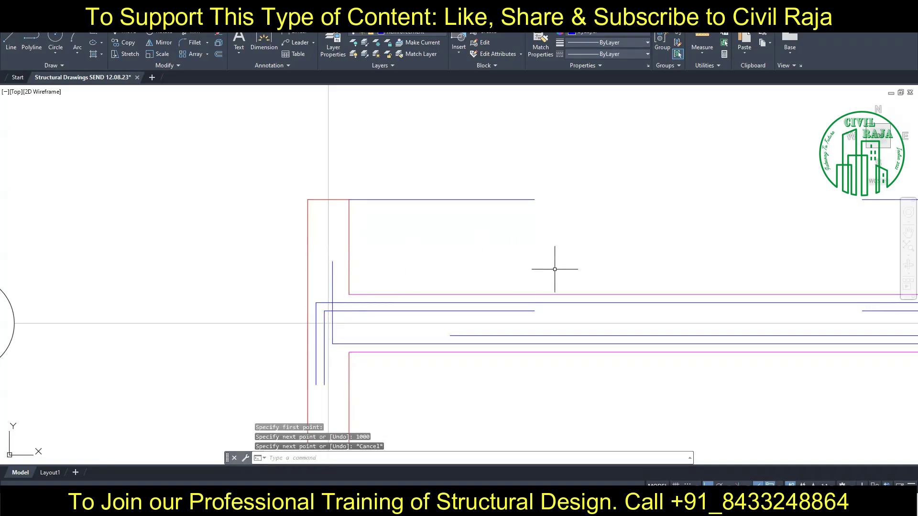
{"action": "scroll", "coordinate": [553, 266], "scroll_direction": "down", "scroll_amount": 5}
{"action": "scroll", "coordinate": [867, 305], "scroll_direction": "up", "scroll_amount": 3}
{"action": "scroll", "coordinate": [866, 306], "scroll_direction": "up", "scroll_amount": 5}
Add a vertical bend leg at the top bar's right end and stretch the next bar into the end column
{"action": "type", "text": "l"}
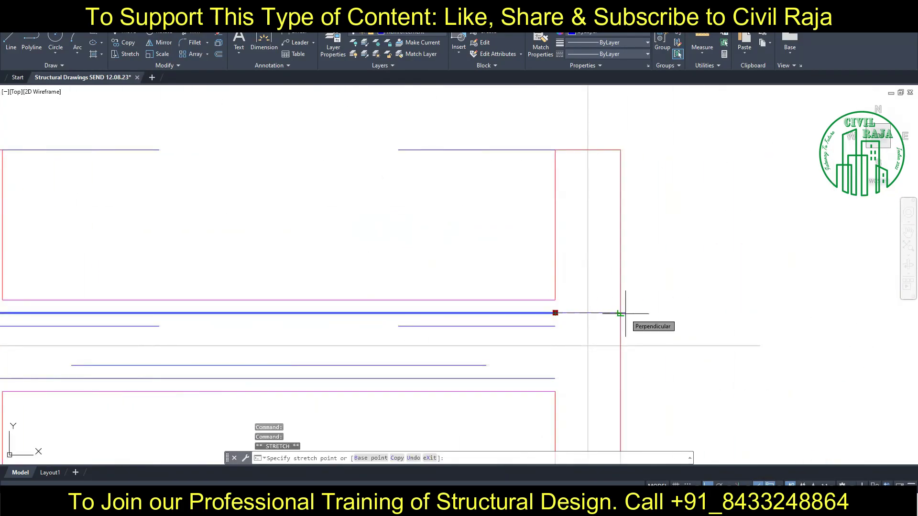
{"action": "key", "text": "Return"}
{"action": "left_click", "coordinate": [607, 313]}
{"action": "key", "text": "Return"}
{"action": "left_click", "coordinate": [478, 326]}
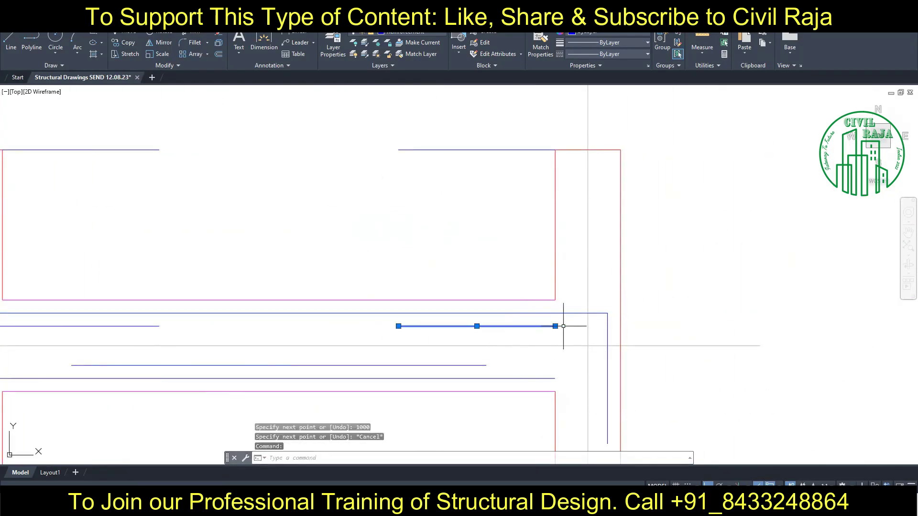
{"action": "left_click", "coordinate": [554, 326]}
{"action": "left_click", "coordinate": [594, 326]}
{"action": "key", "text": "Return"}
{"action": "left_click", "coordinate": [594, 444]}
{"action": "key", "text": "Escape"}
Stretch the bottom bar's right end 200 and draw its 1000 upward leg
{"action": "left_click", "coordinate": [550, 378]}
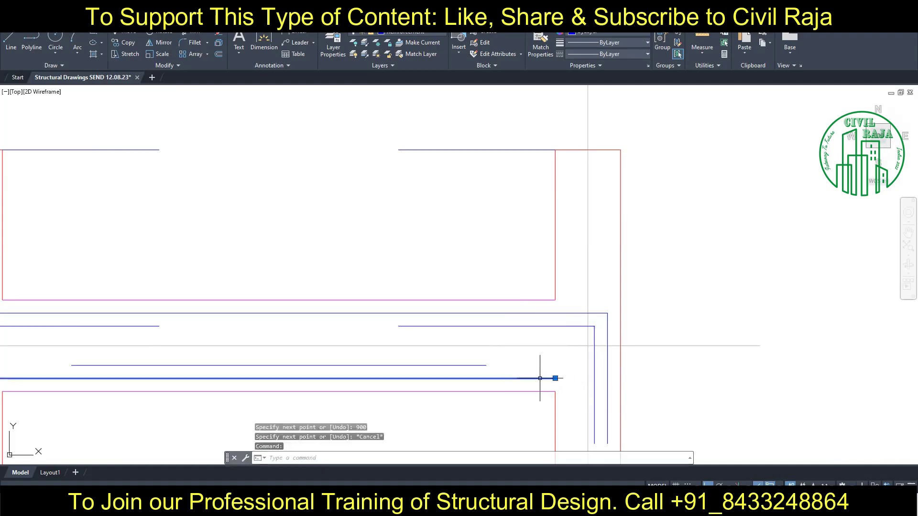
{"action": "type", "text": "200"}
{"action": "key", "text": "Return"}
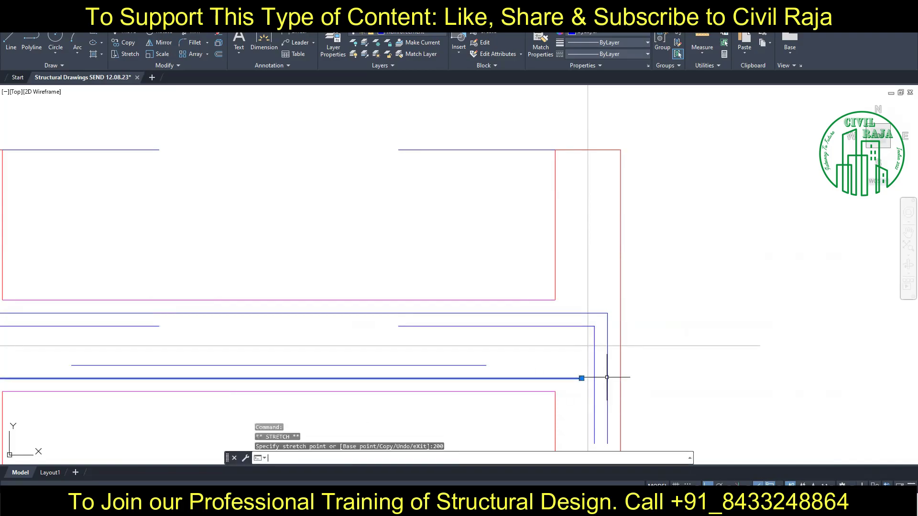
{"action": "key", "text": "Escape"}
{"action": "type", "text": "l"}
{"action": "key", "text": "Return"}
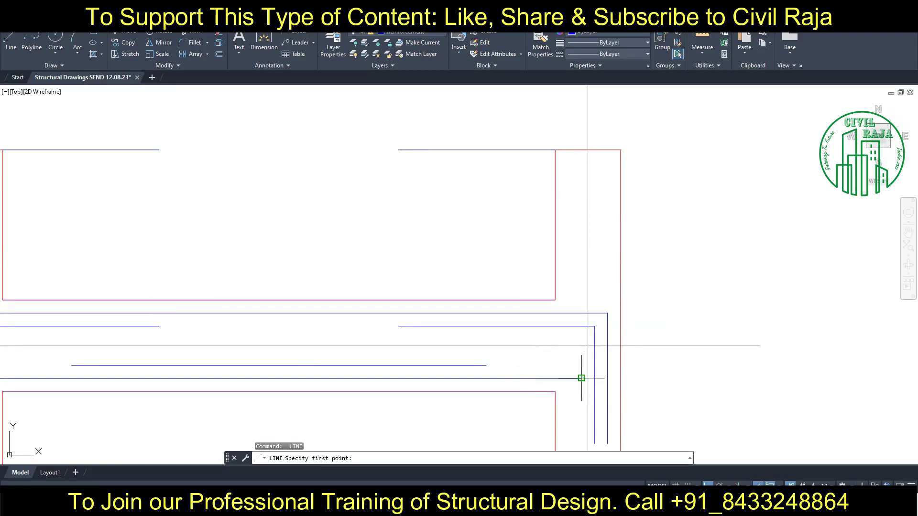
{"action": "left_click", "coordinate": [581, 379]}
{"action": "type", "text": "1000"}
{"action": "key", "text": "Return"}
{"action": "key", "text": "Escape"}
{"action": "middle_click_drag", "start_coordinate": [617, 310], "coordinate": [619, 211]}
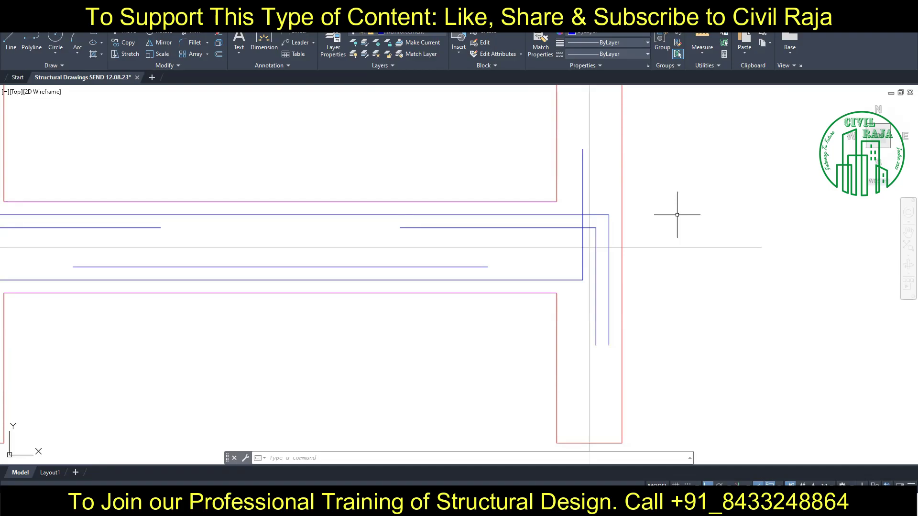
Window-select the full reinforced grid-1 beam elevation and copy it (CO) to a spot below
{"action": "scroll", "coordinate": [713, 234], "scroll_direction": "down", "scroll_amount": 10}
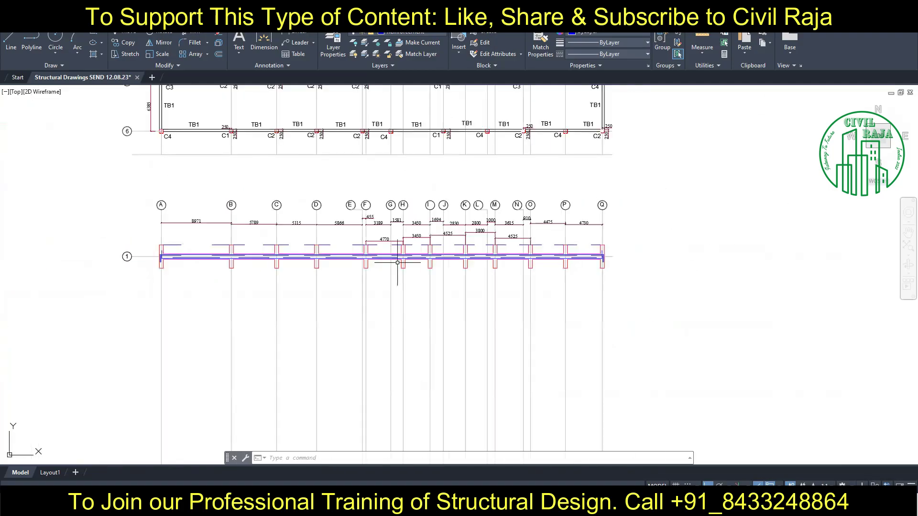
{"action": "scroll", "coordinate": [572, 251], "scroll_direction": "up", "scroll_amount": 1}
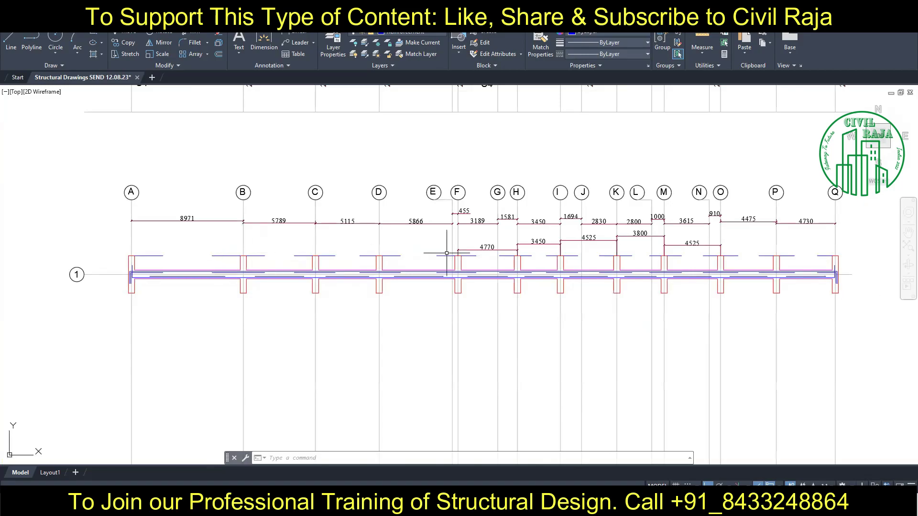
{"action": "scroll", "coordinate": [375, 211], "scroll_direction": "down", "scroll_amount": 2}
{"action": "scroll", "coordinate": [302, 176], "scroll_direction": "up", "scroll_amount": 2}
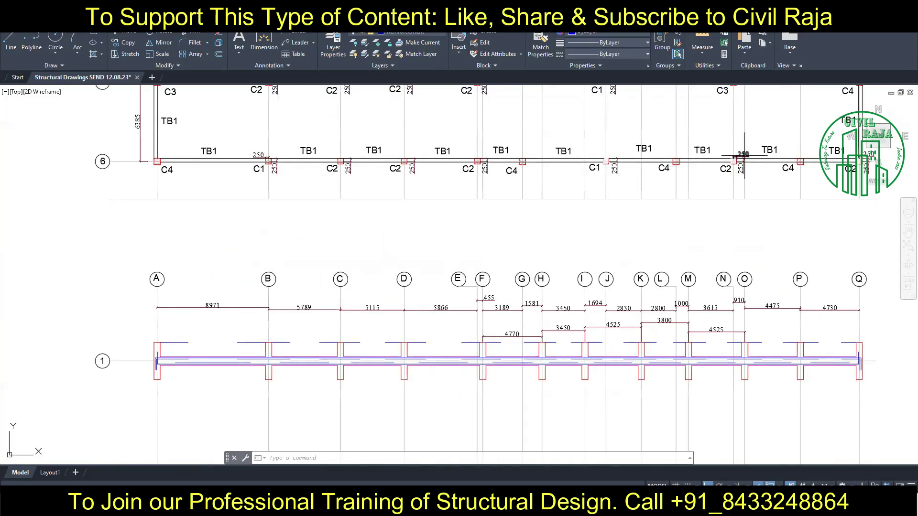
{"action": "scroll", "coordinate": [283, 207], "scroll_direction": "down", "scroll_amount": 1}
{"action": "scroll", "coordinate": [279, 195], "scroll_direction": "up", "scroll_amount": 1}
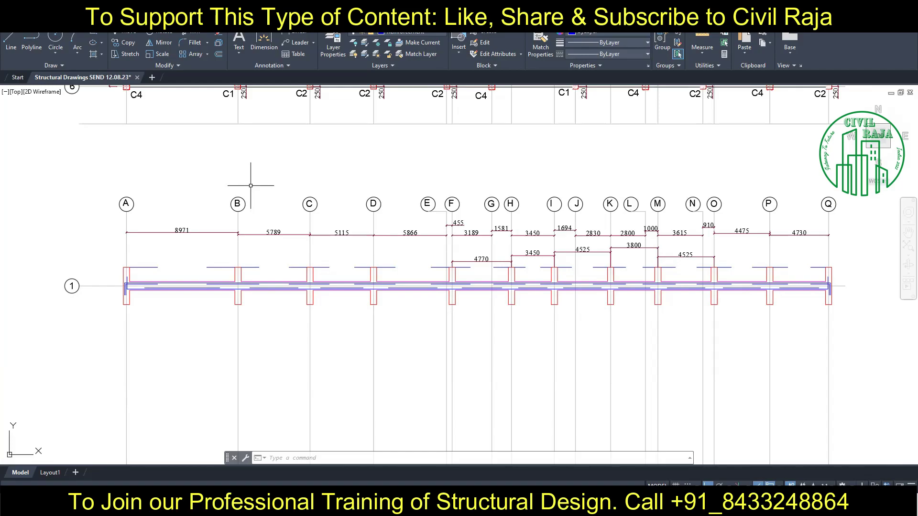
{"action": "left_click", "coordinate": [54, 259]}
{"action": "left_click", "coordinate": [864, 343]}
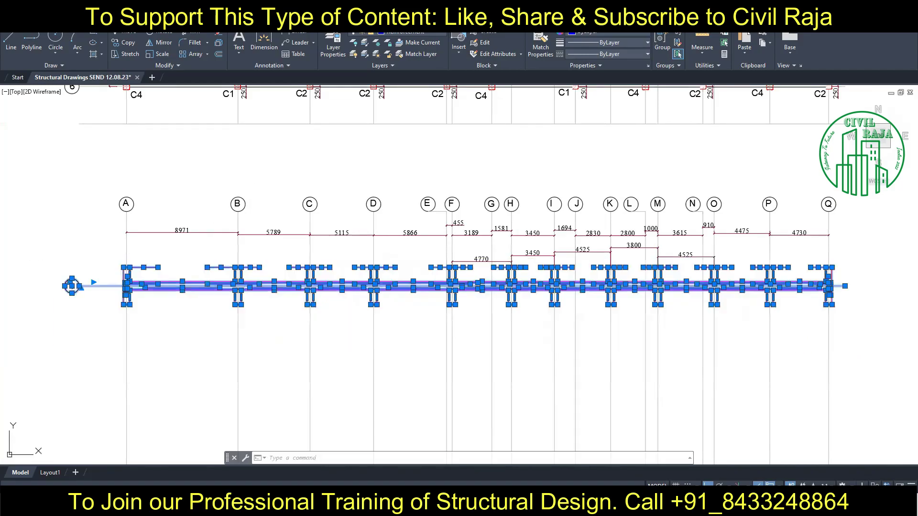
{"action": "type", "text": "co"}
{"action": "key", "text": "Return"}
{"action": "left_click", "coordinate": [28, 182]}
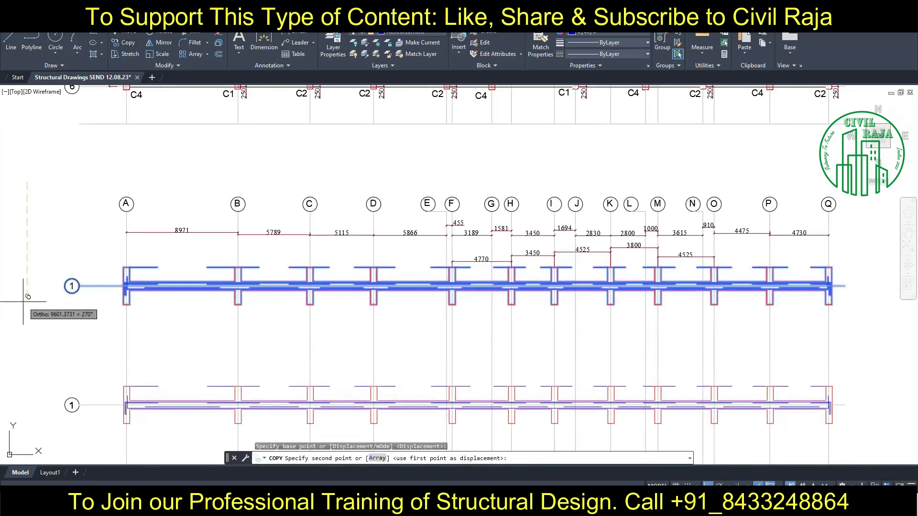
{"action": "key", "text": "Escape"}
{"action": "scroll", "coordinate": [121, 264], "scroll_direction": "up", "scroll_amount": 4}
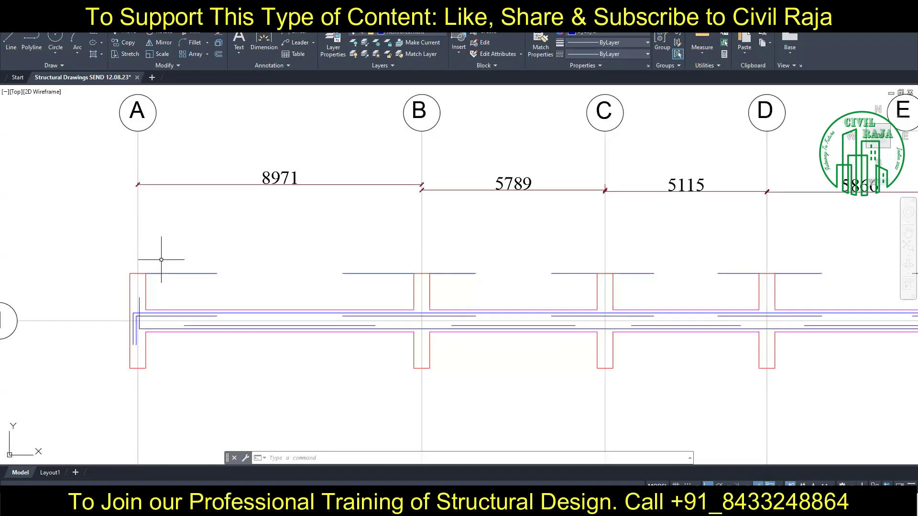
Dimension the first two top support bars at 2250 and 1450
{"action": "left_click", "coordinate": [404, 32]}
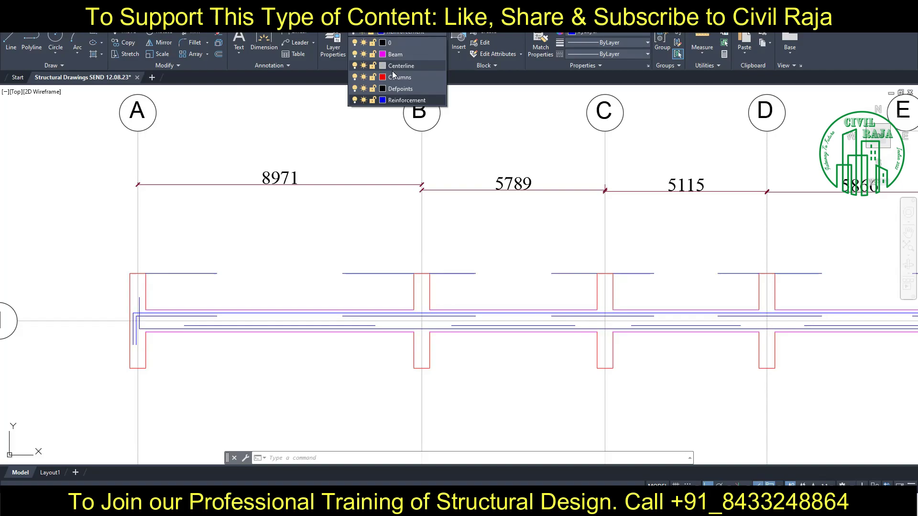
{"action": "scroll", "coordinate": [189, 179], "scroll_direction": "down", "scroll_amount": 2}
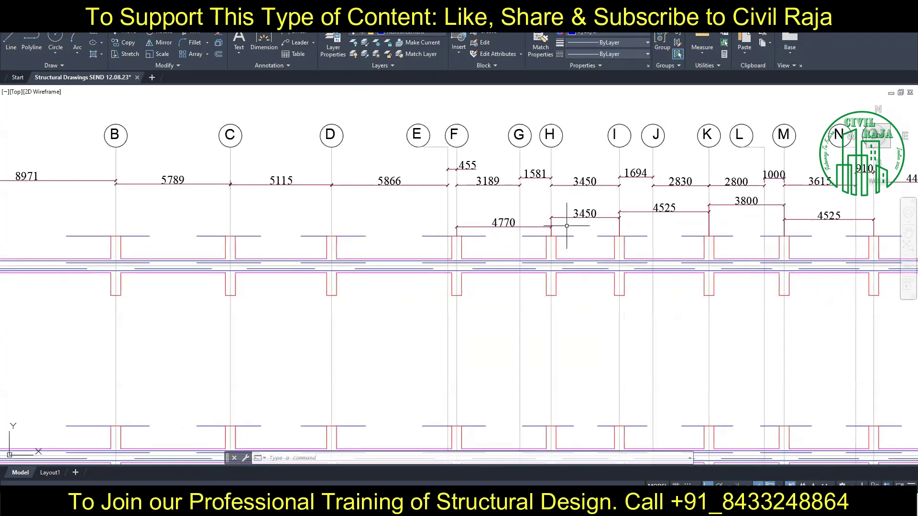
{"action": "middle_click_drag", "start_coordinate": [188, 179], "coordinate": [238, 200]}
{"action": "scroll", "coordinate": [238, 200], "scroll_direction": "down", "scroll_amount": 2}
{"action": "scroll", "coordinate": [238, 200], "scroll_direction": "up", "scroll_amount": 3}
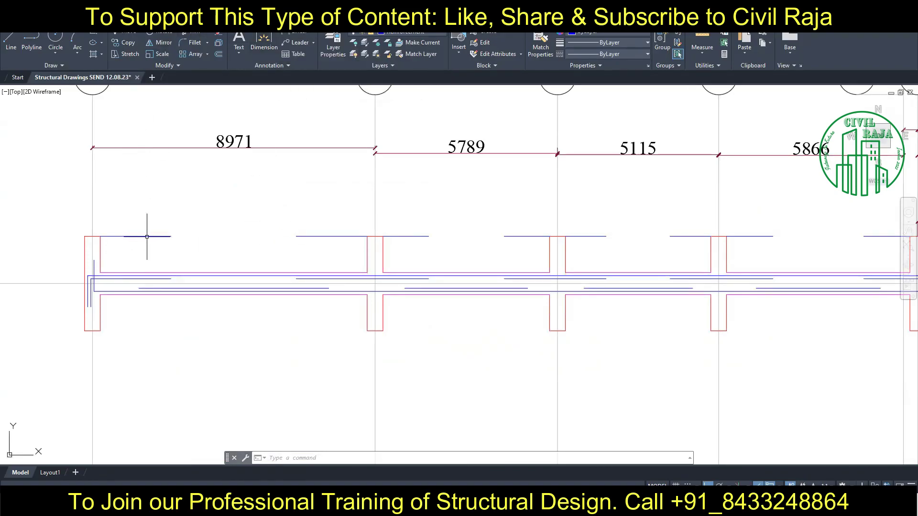
{"action": "left_click", "coordinate": [261, 38]}
{"action": "left_click", "coordinate": [134, 236]}
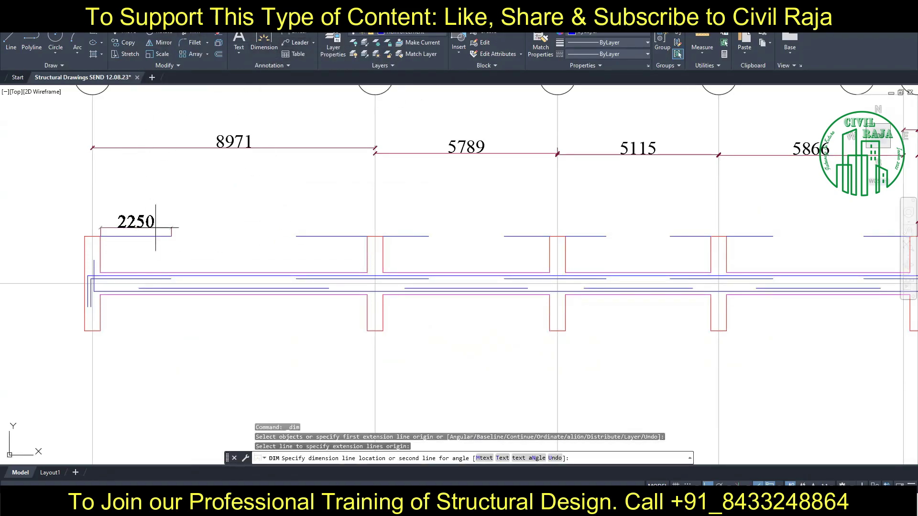
{"action": "left_click", "coordinate": [318, 236]}
{"action": "left_click", "coordinate": [407, 236]}
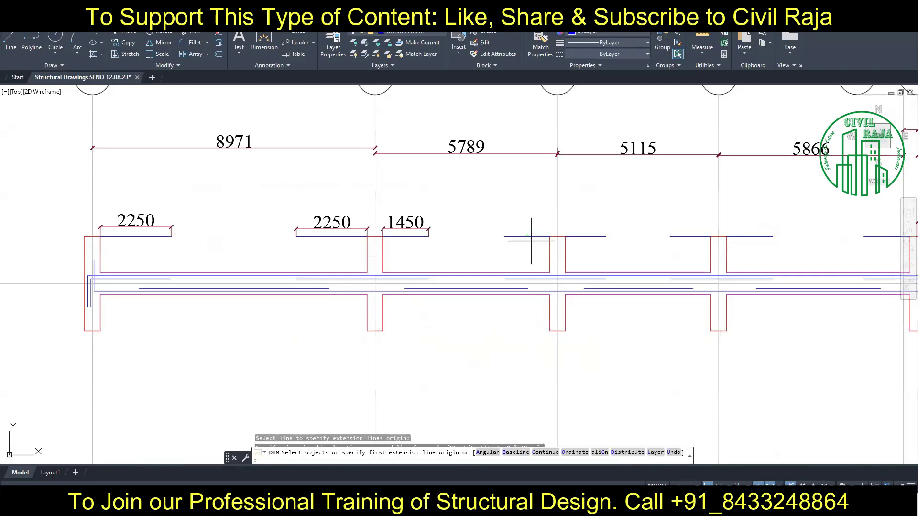
{"action": "left_click", "coordinate": [429, 229]}
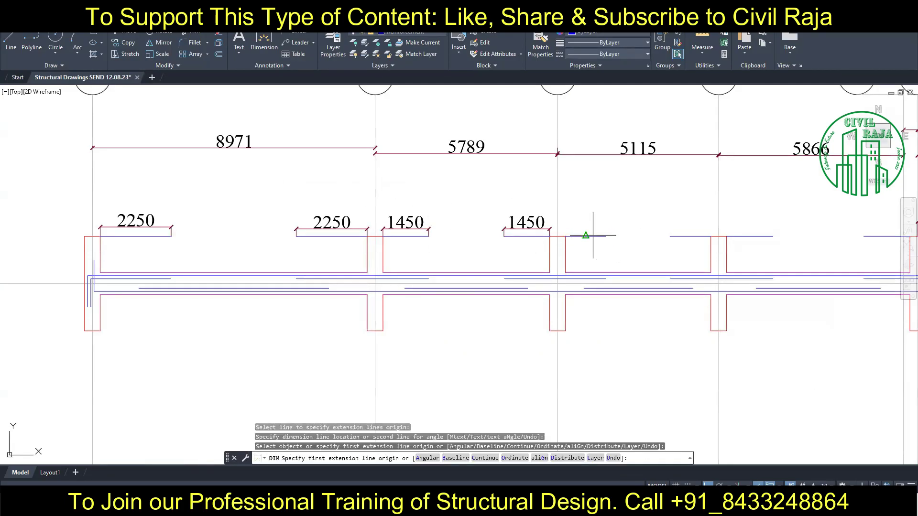
Add the 1300 and 1475 dimensions over the next columns' top bars
{"action": "scroll", "coordinate": [572, 234], "scroll_direction": "up", "scroll_amount": 2}
{"action": "middle_click_drag", "start_coordinate": [572, 234], "coordinate": [272, 240]}
{"action": "left_click", "coordinate": [258, 243]}
{"action": "left_click", "coordinate": [259, 230]}
{"action": "left_click", "coordinate": [425, 243]}
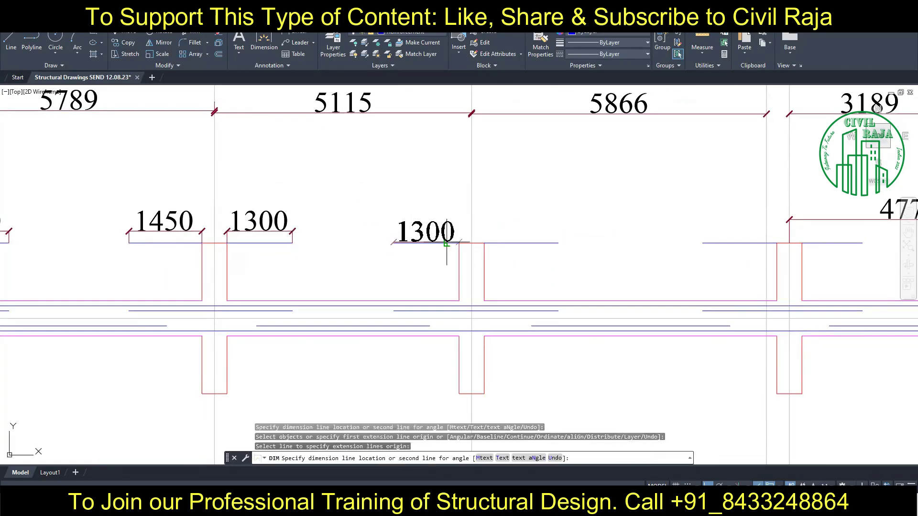
{"action": "left_click", "coordinate": [518, 243]}
{"action": "left_click", "coordinate": [517, 230]}
{"action": "left_click", "coordinate": [717, 243]}
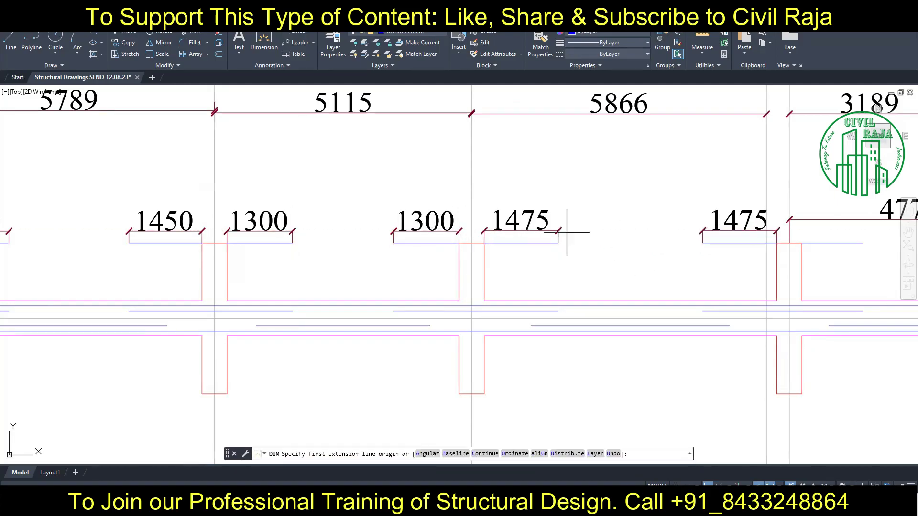
Add the 1200 top-bar dimension and delete the 4770 dimension
{"action": "middle_click_drag", "start_coordinate": [842, 244], "coordinate": [501, 251]}
{"action": "left_click", "coordinate": [502, 250]}
{"action": "left_click", "coordinate": [502, 230]}
{"action": "key", "text": "Escape"}
{"action": "left_click", "coordinate": [559, 225]}
{"action": "key", "text": "Delete"}
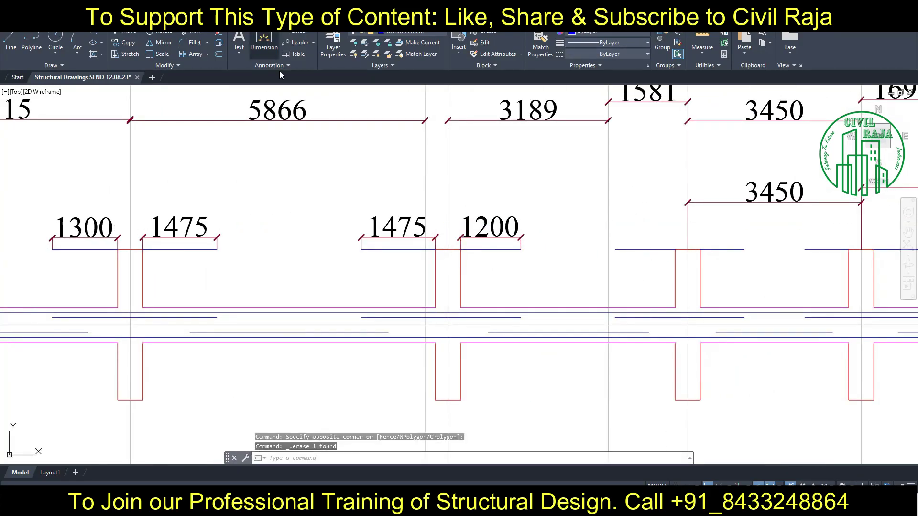
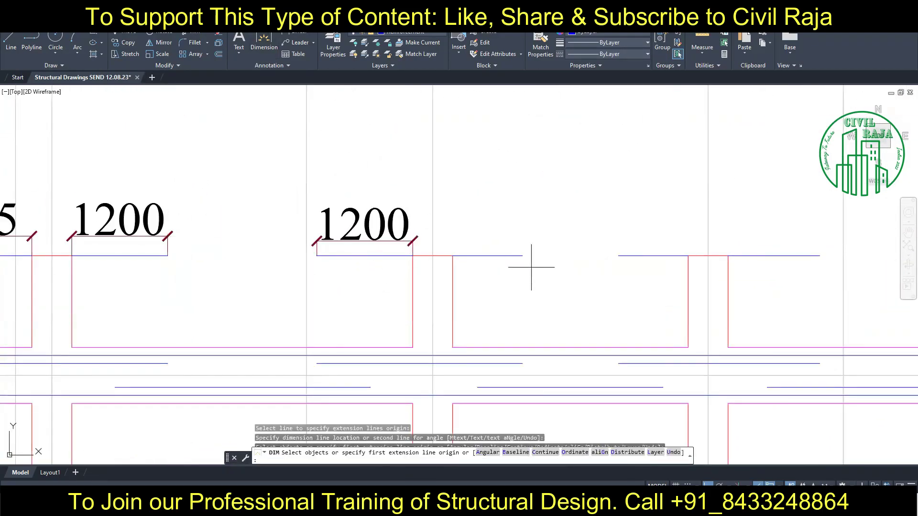
Dimension the next footing widths: 1200, two 875s, 1150 and 950
{"action": "left_click", "coordinate": [487, 256]}
{"action": "left_click", "coordinate": [413, 241]}
{"action": "left_click", "coordinate": [652, 256]}
{"action": "left_click", "coordinate": [652, 241]}
{"action": "left_click", "coordinate": [773, 256]}
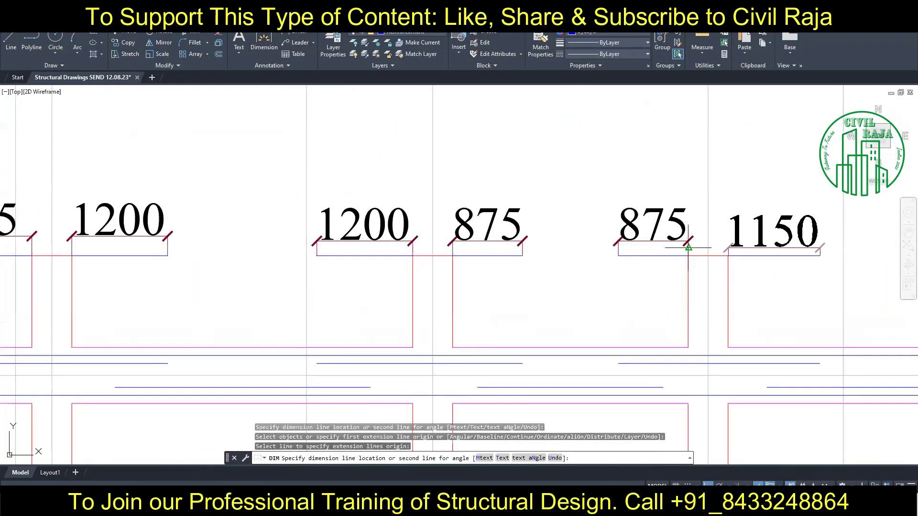
{"action": "left_click", "coordinate": [686, 241]}
{"action": "middle_click_drag", "start_coordinate": [686, 241], "coordinate": [335, 257]}
{"action": "left_click", "coordinate": [363, 261]}
{"action": "left_click", "coordinate": [363, 247]}
{"action": "left_click", "coordinate": [525, 262]}
{"action": "left_click", "coordinate": [550, 247]}
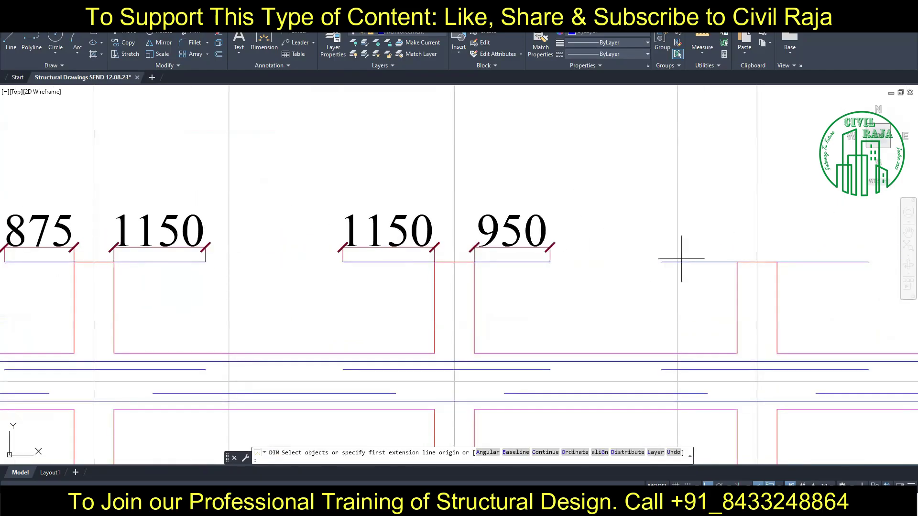
{"action": "left_click", "coordinate": [676, 261]}
Dimension the remaining footings: 950, two 1150s and the last 1200 widths
{"action": "middle_click_drag", "start_coordinate": [845, 252], "coordinate": [341, 242]}
{"action": "left_click", "coordinate": [478, 258]}
{"action": "left_click", "coordinate": [588, 247]}
{"action": "left_click", "coordinate": [726, 262]}
{"action": "left_click", "coordinate": [666, 260]}
{"action": "left_click", "coordinate": [666, 248]}
{"action": "left_click", "coordinate": [687, 260]}
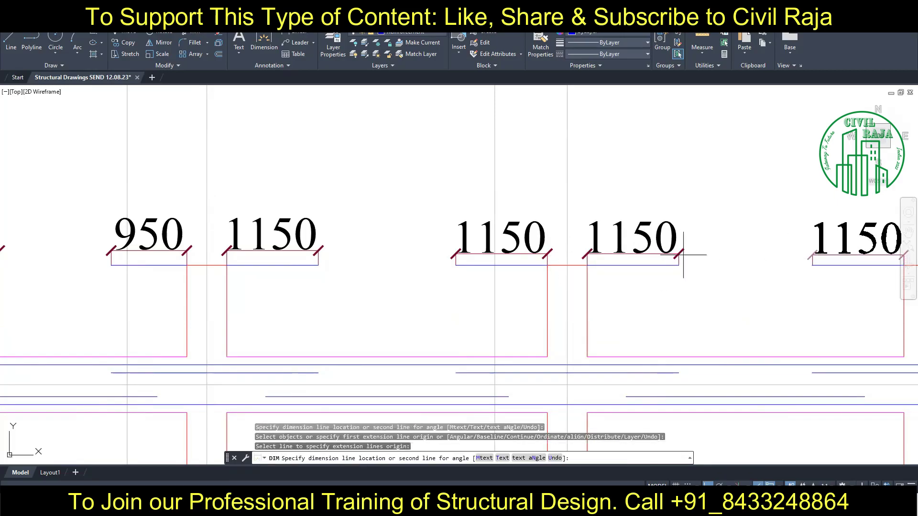
{"action": "scroll", "coordinate": [365, 250], "scroll_direction": "down", "scroll_amount": 2}
{"action": "left_click", "coordinate": [326, 256]}
{"action": "left_click", "coordinate": [386, 256]}
{"action": "left_click", "coordinate": [364, 248]}
{"action": "left_click", "coordinate": [477, 256]}
{"action": "left_click", "coordinate": [537, 256]}
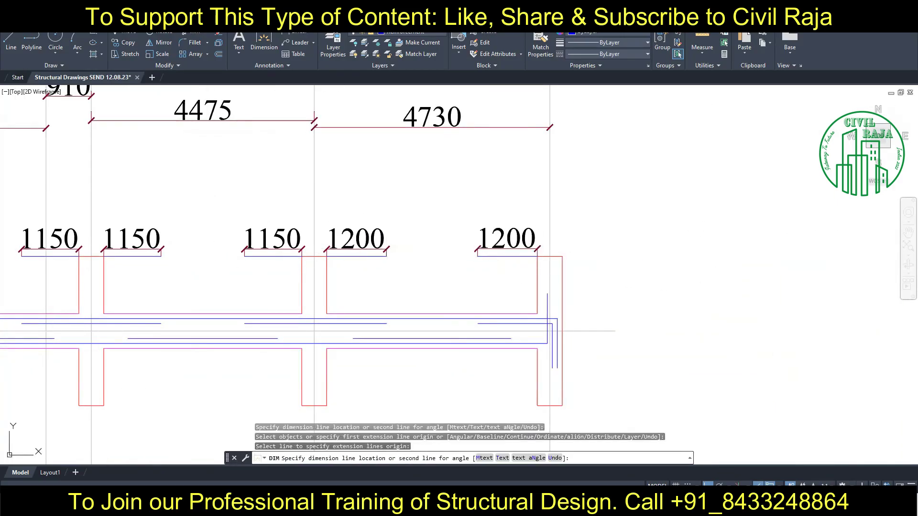
{"action": "scroll", "coordinate": [683, 205], "scroll_direction": "down", "scroll_amount": 3}
{"action": "scroll", "coordinate": [451, 231], "scroll_direction": "down", "scroll_amount": 2}
{"action": "left_click", "coordinate": [399, 34]}
{"action": "scroll", "coordinate": [172, 241], "scroll_direction": "up", "scroll_amount": 5}
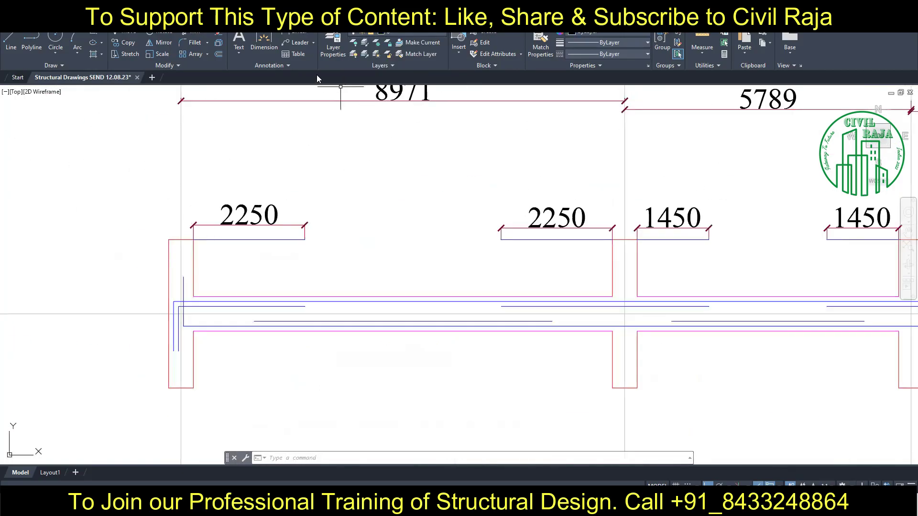
Create a multiline text label reading ST1 near the left 2250 footing
{"action": "type", "text": "t"}
{"action": "key", "text": "Return"}
{"action": "left_click", "coordinate": [211, 248]}
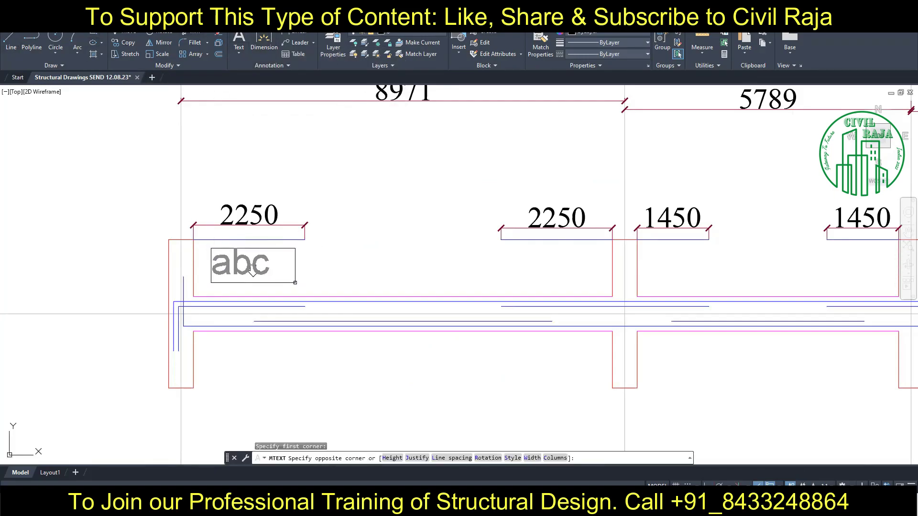
{"action": "left_click", "coordinate": [293, 287]}
{"action": "type", "text": "1"}
{"action": "left_click", "coordinate": [389, 242]}
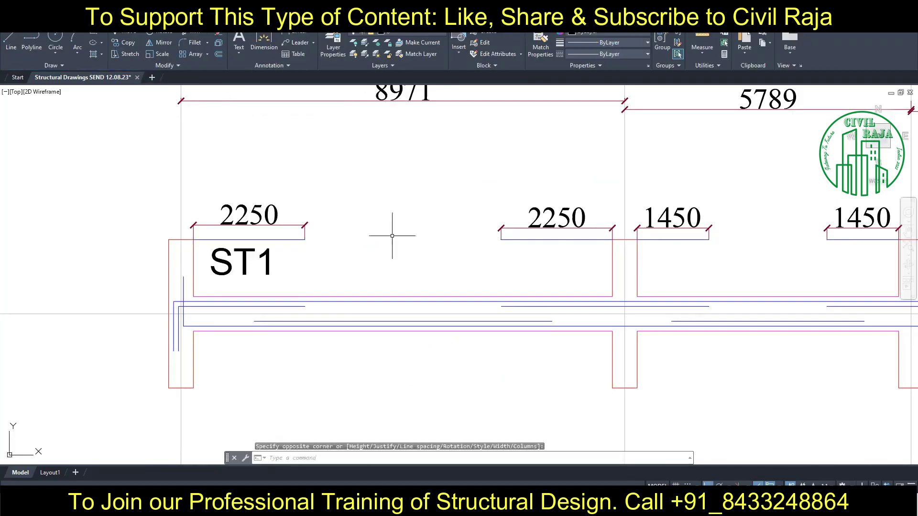
{"action": "left_click", "coordinate": [238, 262]}
Move the ST1 label up to sit above the 2250 width dimension
{"action": "key", "text": "m"}
{"action": "key", "text": "space"}
{"action": "left_click", "coordinate": [287, 265]}
{"action": "left_click", "coordinate": [286, 186]}
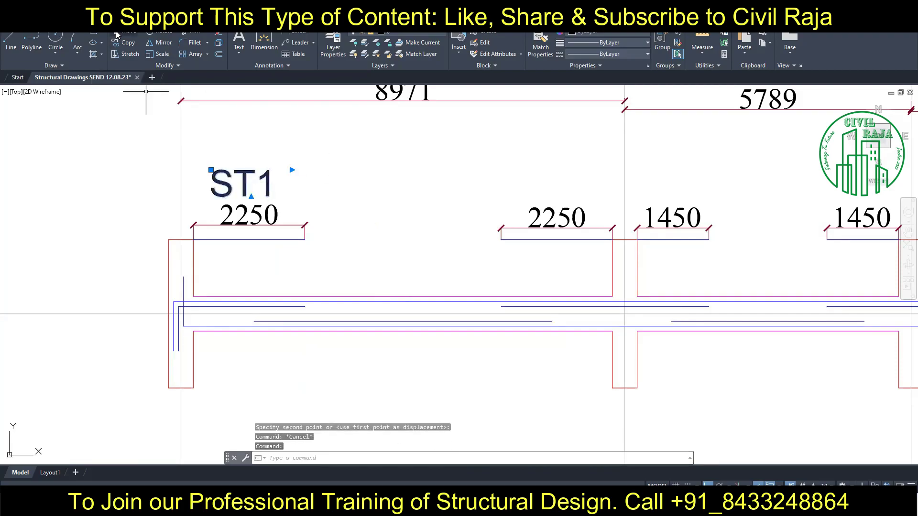
{"action": "key", "text": "m"}
{"action": "key", "text": "space"}
{"action": "left_click", "coordinate": [385, 167]}
Copy ST1 above the second 2250 footing and the 1450 footings
{"action": "left_click", "coordinate": [392, 167]}
{"action": "left_click", "coordinate": [249, 184]}
{"action": "left_click", "coordinate": [123, 42]}
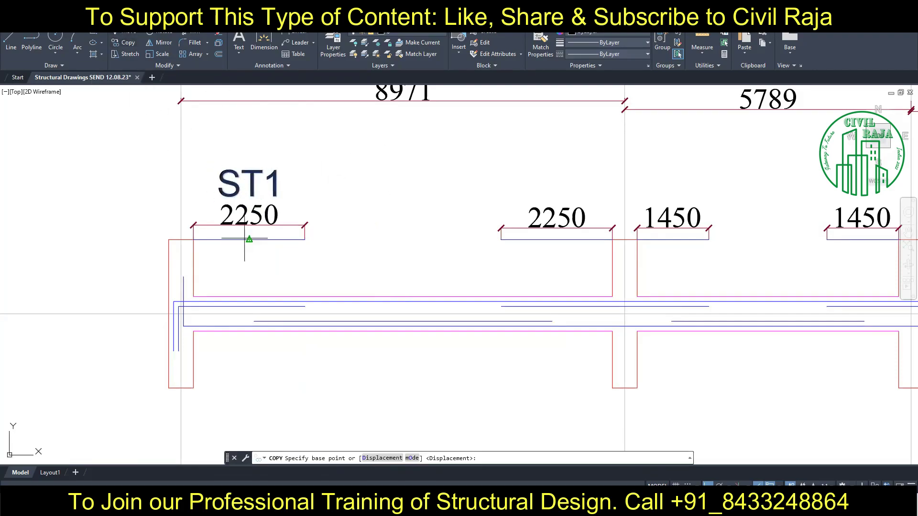
{"action": "left_click", "coordinate": [249, 239]}
{"action": "left_click", "coordinate": [556, 240]}
{"action": "left_click", "coordinate": [672, 239]}
{"action": "left_click", "coordinate": [869, 239]}
{"action": "scroll", "coordinate": [440, 258], "scroll_direction": "down", "scroll_amount": 4}
{"action": "scroll", "coordinate": [717, 268], "scroll_direction": "up", "scroll_amount": 4}
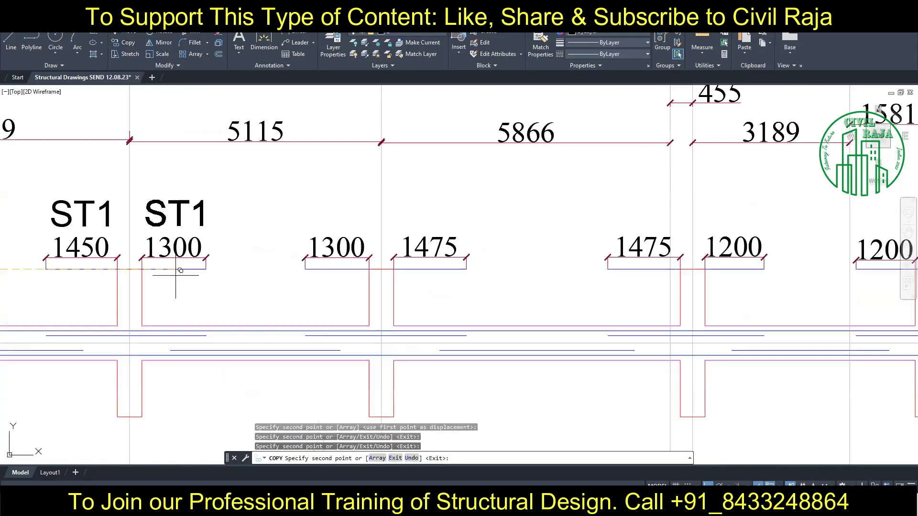
Copy ST1 above the 1300, 1475, 1200, 875, 1150 and 950 footings
{"action": "left_click", "coordinate": [174, 269]}
{"action": "left_click", "coordinate": [337, 269]}
{"action": "left_click", "coordinate": [430, 270]}
{"action": "left_click", "coordinate": [644, 269]}
{"action": "left_click", "coordinate": [733, 269]}
{"action": "mouse_move", "coordinate": [887, 264]}
{"action": "middle_mouse_down"}
{"action": "mouse_move", "coordinate": [703, 287]}
{"action": "mouse_move", "coordinate": [30, 301]}
{"action": "middle_mouse_up"}
{"action": "left_click", "coordinate": [699, 292]}
{"action": "left_click", "coordinate": [774, 292]}
{"action": "left_click", "coordinate": [875, 292]}
{"action": "left_click", "coordinate": [300, 306]}
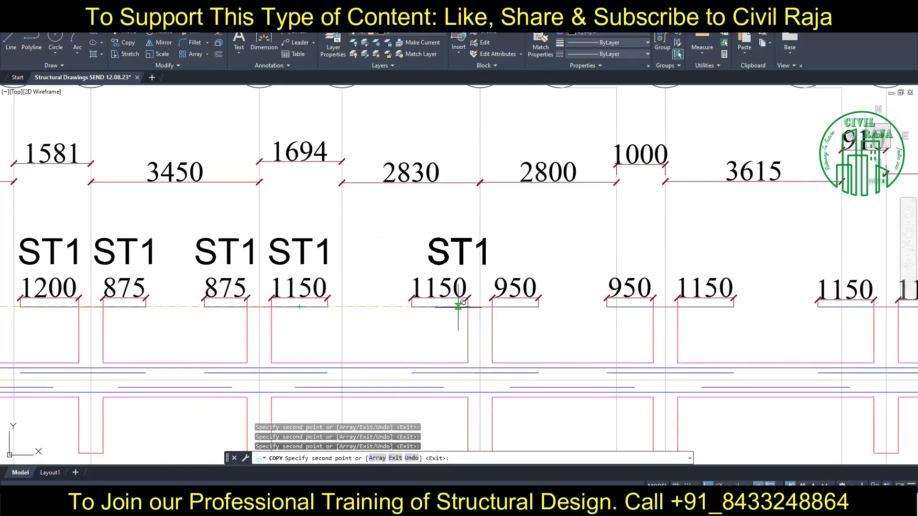
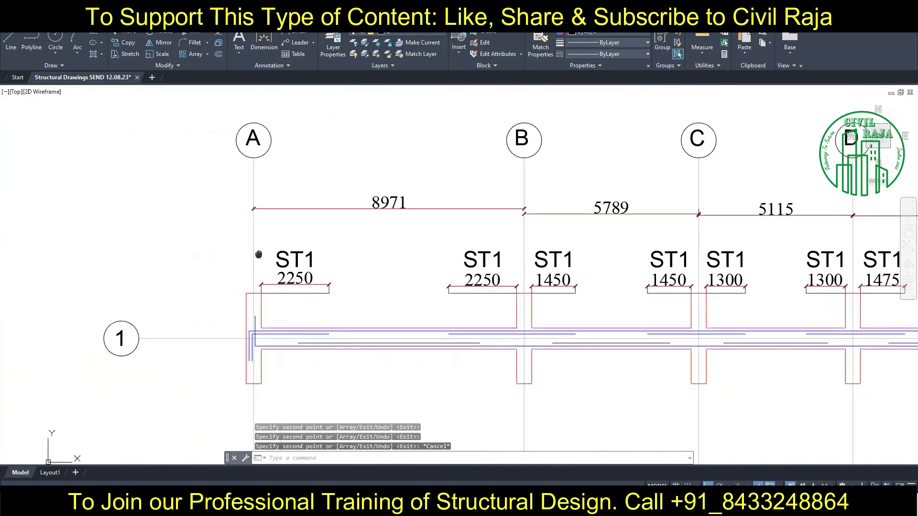
{"action": "scroll", "coordinate": [149, 228], "scroll_direction": "up", "scroll_amount": 2}
Give the grid-A ST1 stirrup label a smaller text style in the Text Editor
{"action": "key", "text": "Escape"}
{"action": "double_click", "coordinate": [397, 277]}
{"action": "double_click", "coordinate": [424, 286]}
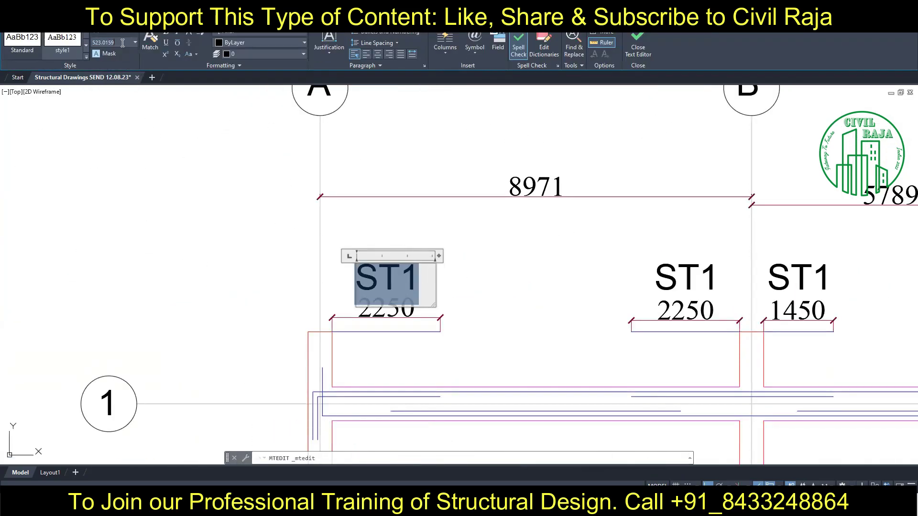
{"action": "left_click", "coordinate": [53, 52]}
{"action": "key", "text": "Escape"}
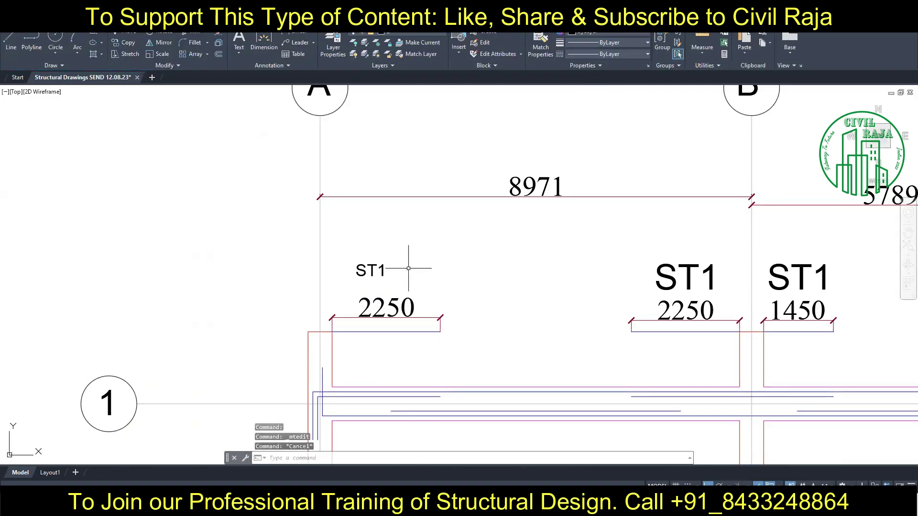
Keep the ST1 text edits and use the resized label as the Match Properties source
{"action": "double_click", "coordinate": [369, 271]}
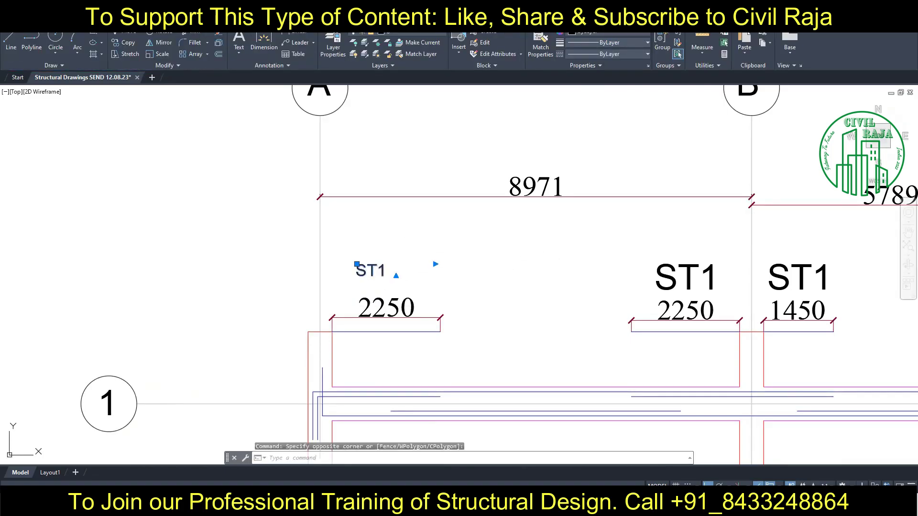
{"action": "key", "text": "Return"}
{"action": "key", "text": "Escape"}
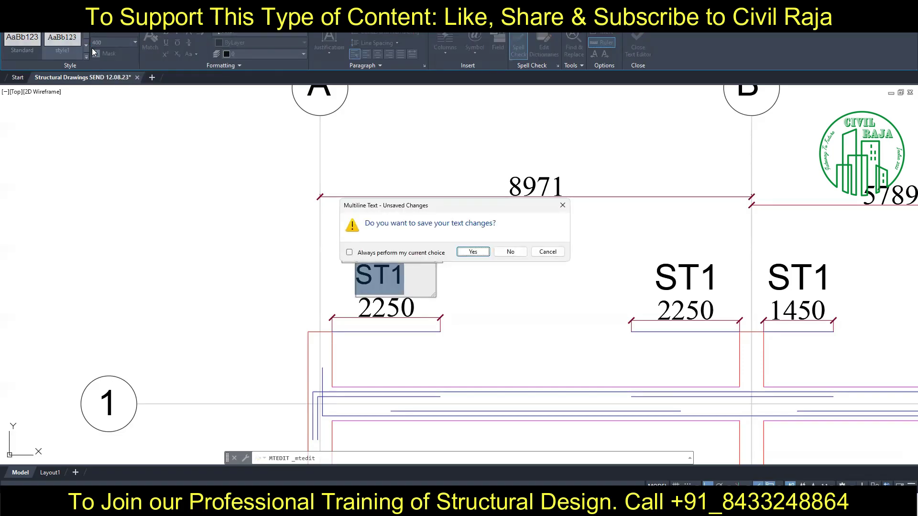
{"action": "left_click", "coordinate": [466, 251]}
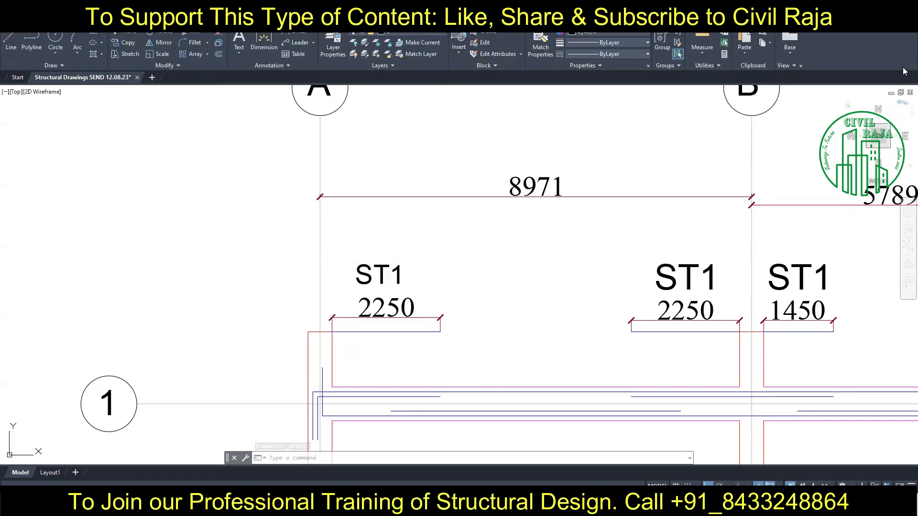
{"action": "left_click", "coordinate": [378, 274]}
{"action": "left_click", "coordinate": [541, 45]}
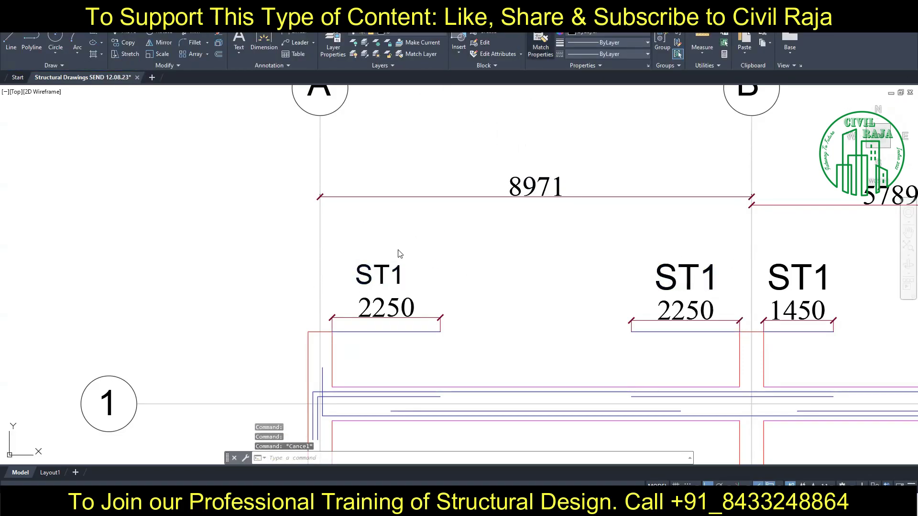
Match the other ST1 labels along the section to the resized grid-A label
{"action": "scroll", "coordinate": [636, 293], "scroll_direction": "down", "scroll_amount": 4}
{"action": "middle_click_drag", "start_coordinate": [522, 256], "coordinate": [210, 263]}
{"action": "left_click", "coordinate": [209, 262]}
{"action": "mouse_move", "coordinate": [622, 263]}
{"action": "middle_mouse_down"}
{"action": "mouse_move", "coordinate": [220, 263]}
{"action": "mouse_move", "coordinate": [621, 263]}
{"action": "middle_mouse_up"}
{"action": "key", "text": "Escape"}
{"action": "mouse_move", "coordinate": [719, 266]}
{"action": "middle_mouse_down"}
{"action": "mouse_move", "coordinate": [350, 266]}
{"action": "mouse_move", "coordinate": [627, 262]}
{"action": "middle_mouse_up"}
{"action": "middle_click_drag", "start_coordinate": [16, 268], "coordinate": [310, 270]}
{"action": "scroll", "coordinate": [311, 270], "scroll_direction": "up", "scroll_amount": 2}
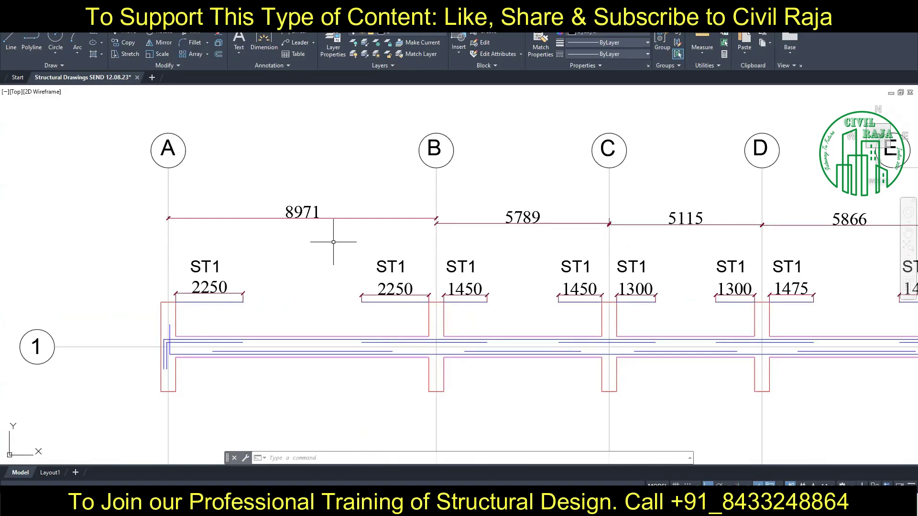
{"action": "scroll", "coordinate": [333, 242], "scroll_direction": "down", "scroll_amount": 4}
{"action": "scroll", "coordinate": [333, 242], "scroll_direction": "down", "scroll_amount": 2}
{"action": "scroll", "coordinate": [287, 215], "scroll_direction": "up", "scroll_amount": 5}
Copy the plan's row-1 column marks (C4, C2) to beneath the section columns
{"action": "left_click", "coordinate": [469, 196]}
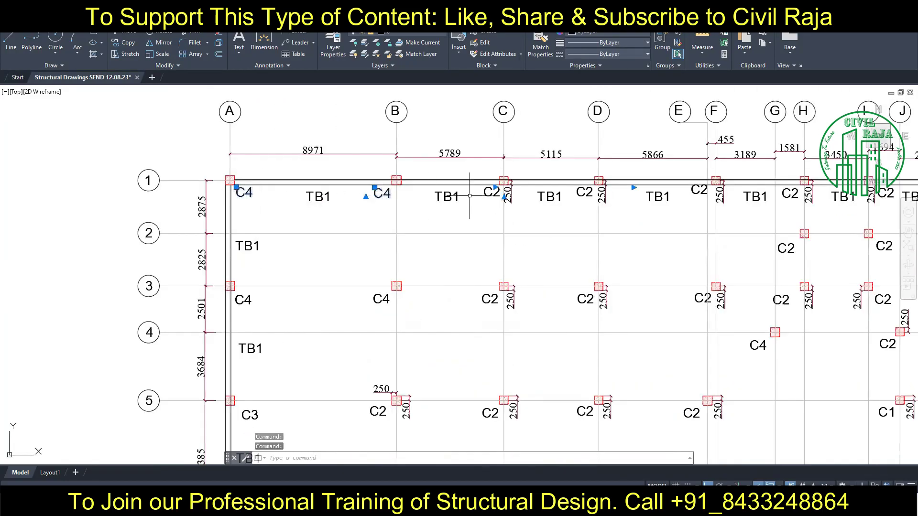
{"action": "left_click_drag", "start_coordinate": [696, 190], "coordinate": [808, 196]}
{"action": "scroll", "coordinate": [764, 207], "scroll_direction": "up", "scroll_amount": 4}
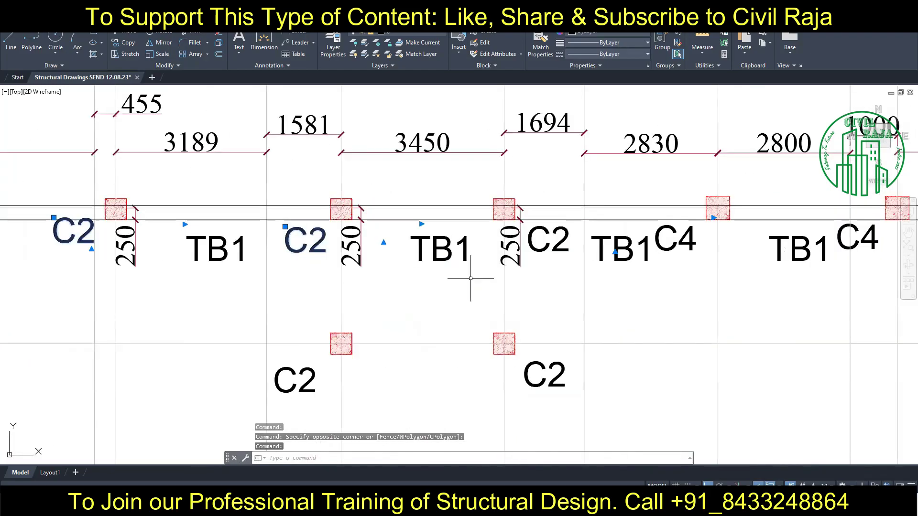
{"action": "scroll", "coordinate": [675, 246], "scroll_direction": "down", "scroll_amount": 2}
{"action": "middle_click_drag", "start_coordinate": [849, 234], "coordinate": [450, 258]}
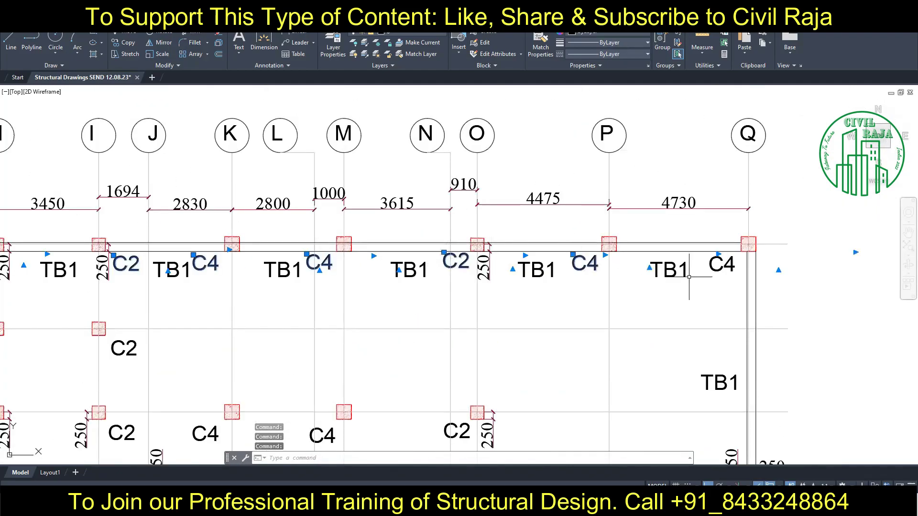
{"action": "scroll", "coordinate": [688, 276], "scroll_direction": "down", "scroll_amount": 3}
{"action": "left_click", "coordinate": [123, 42]}
{"action": "left_click", "coordinate": [186, 143]}
{"action": "scroll", "coordinate": [191, 184], "scroll_direction": "up", "scroll_amount": 2}
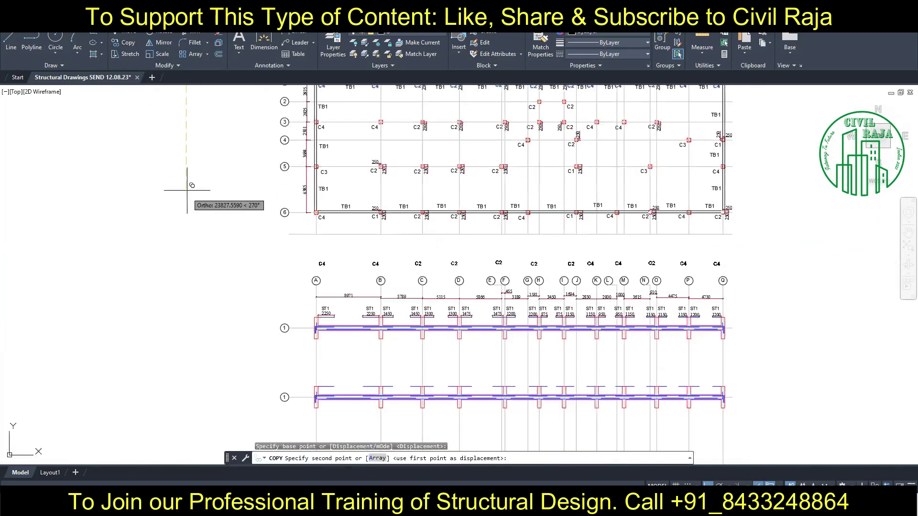
{"action": "left_click", "coordinate": [186, 264]}
{"action": "key", "text": "Escape"}
{"action": "scroll", "coordinate": [383, 318], "scroll_direction": "up", "scroll_amount": 6}
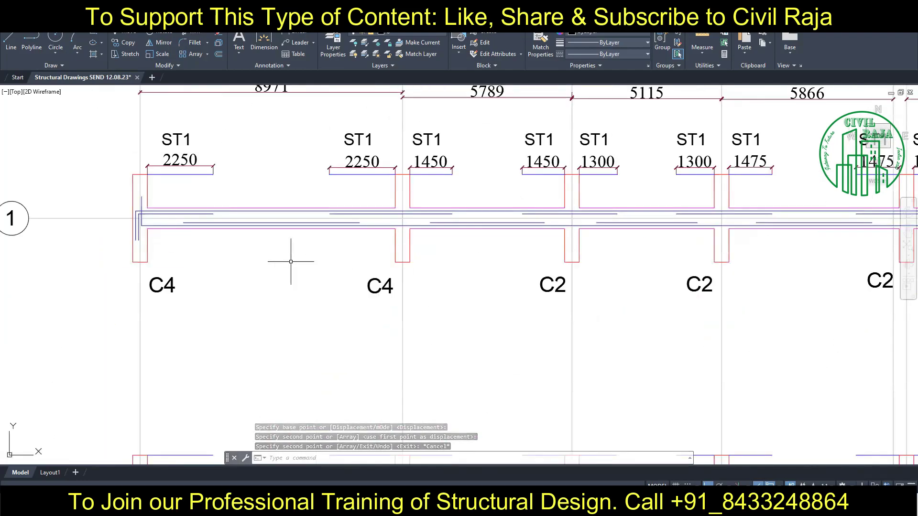
{"action": "scroll", "coordinate": [245, 245], "scroll_direction": "down", "scroll_amount": 3}
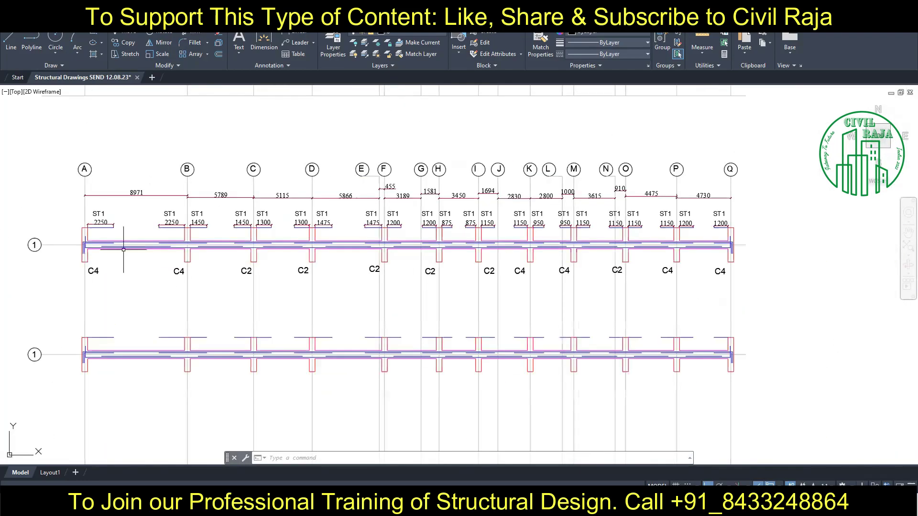
{"action": "scroll", "coordinate": [143, 248], "scroll_direction": "up", "scroll_amount": 2}
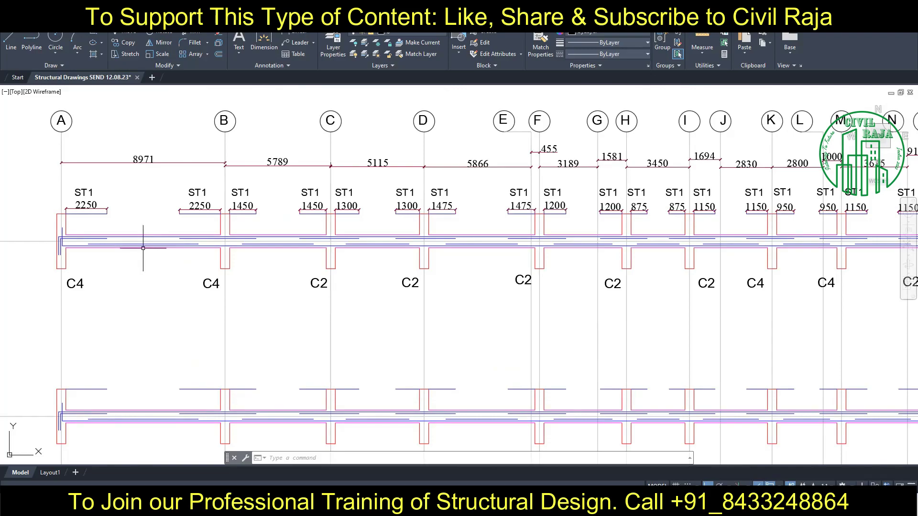
{"action": "middle_click_drag", "start_coordinate": [338, 230], "coordinate": [297, 218]}
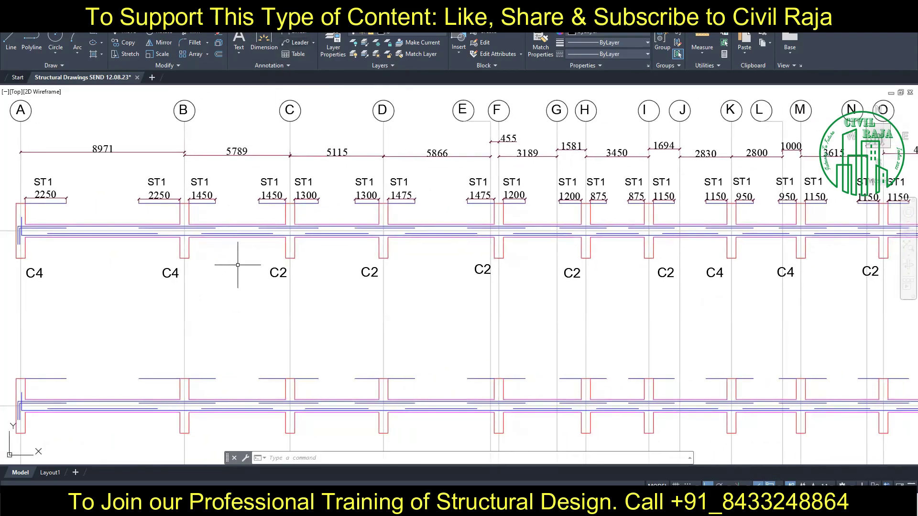
Try a multileader at the A–B bottom bar, then delete the empty result
{"action": "type", "text": "mleader"}
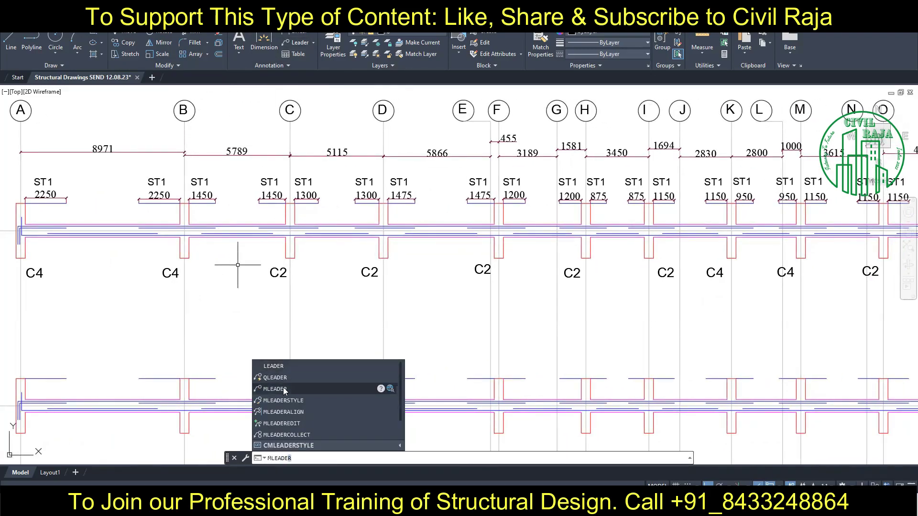
{"action": "key", "text": "Return"}
{"action": "scroll", "coordinate": [93, 243], "scroll_direction": "up", "scroll_amount": 5}
{"action": "middle_click_drag", "start_coordinate": [92, 244], "coordinate": [253, 263]}
{"action": "left_click", "coordinate": [310, 250]}
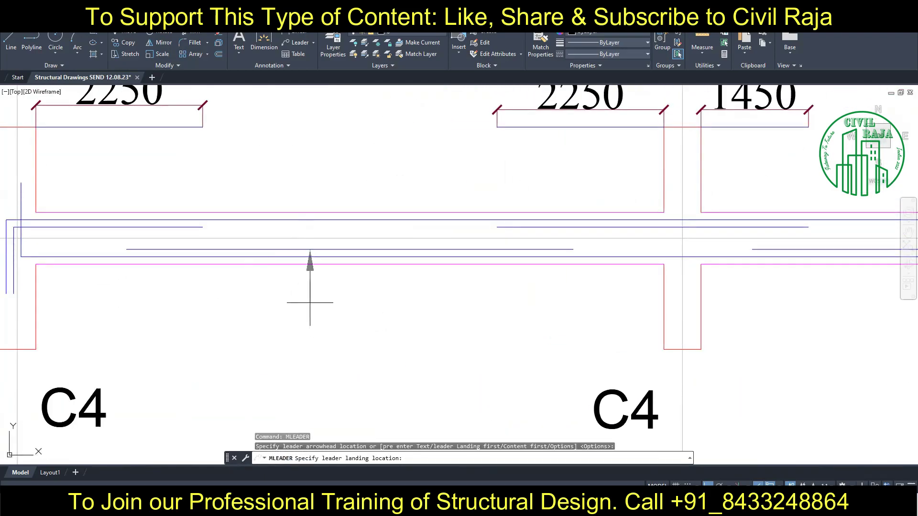
{"action": "left_click", "coordinate": [310, 302]}
{"action": "left_click", "coordinate": [557, 307]}
{"action": "left_click_drag", "start_coordinate": [424, 325], "coordinate": [290, 299]}
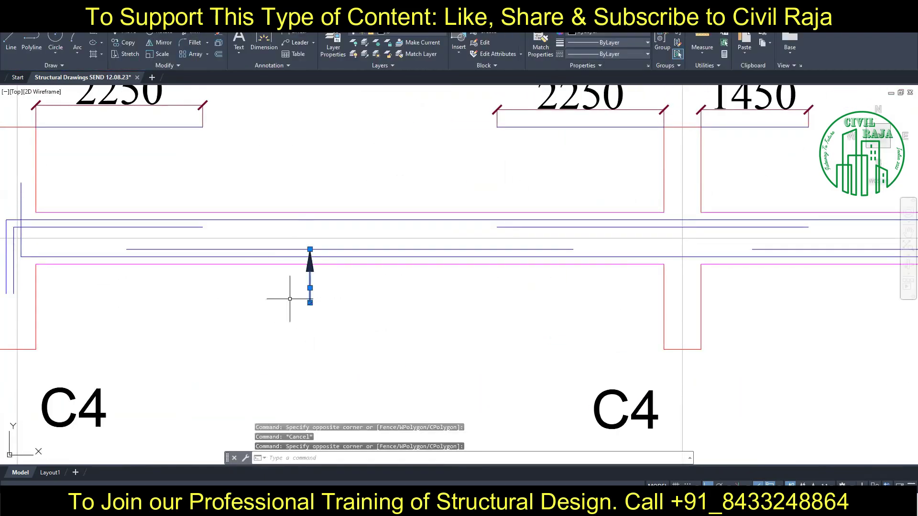
{"action": "key", "text": "Delete"}
Draw a leader from the A–B bottom bar, down then right, labelled 3-20T
{"action": "type", "text": "LEADER"}
{"action": "key", "text": "Return"}
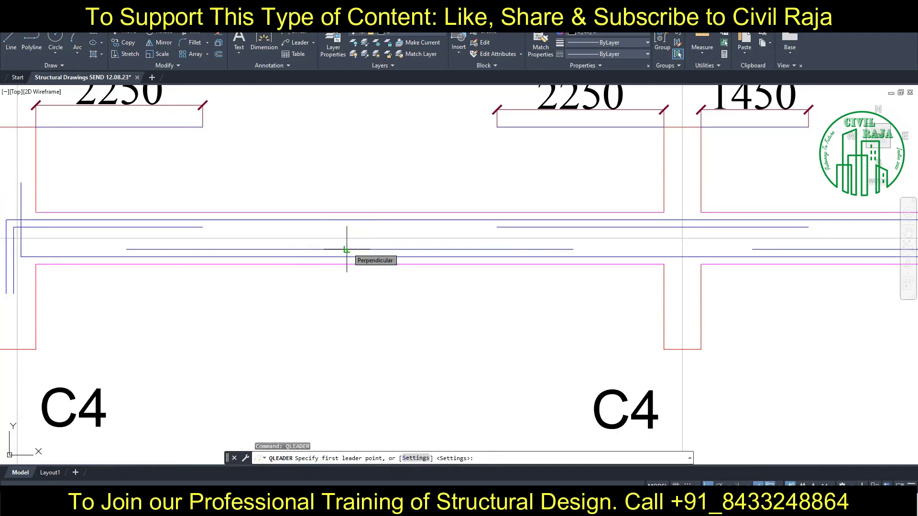
{"action": "left_click", "coordinate": [421, 255]}
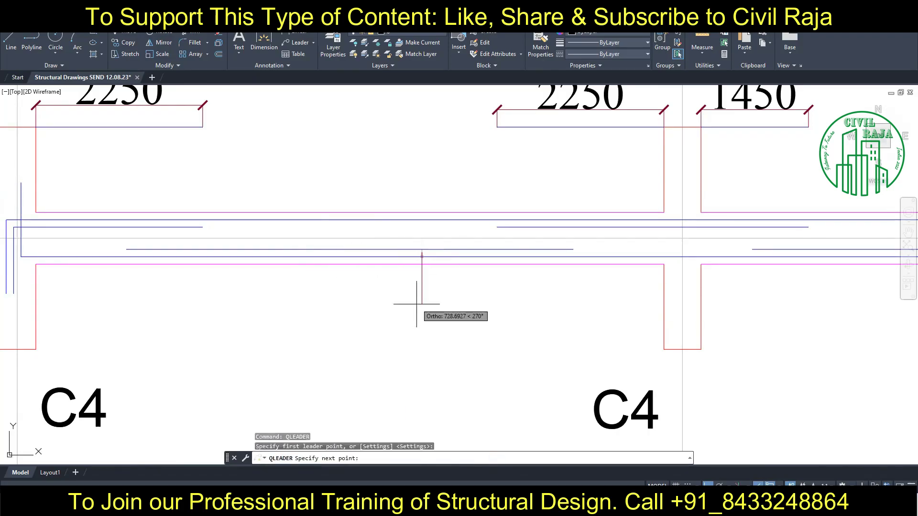
{"action": "left_click", "coordinate": [421, 307]}
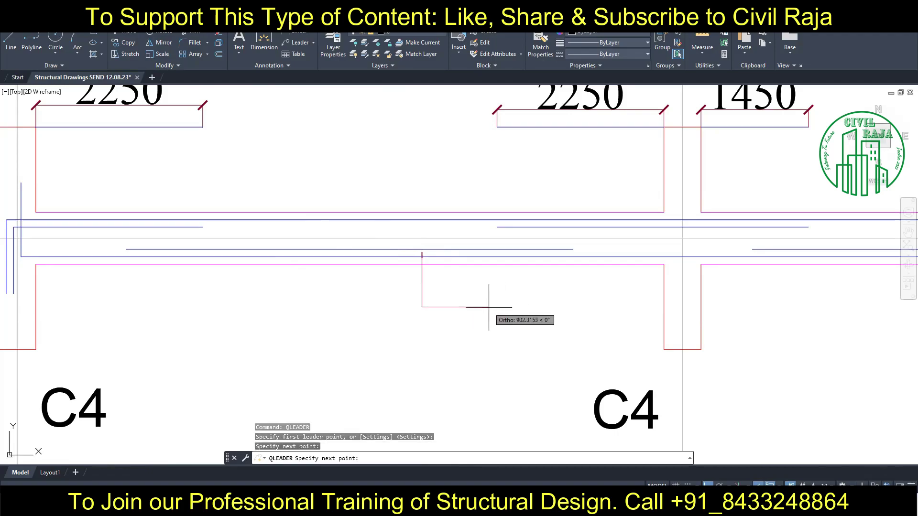
{"action": "left_click", "coordinate": [488, 307]}
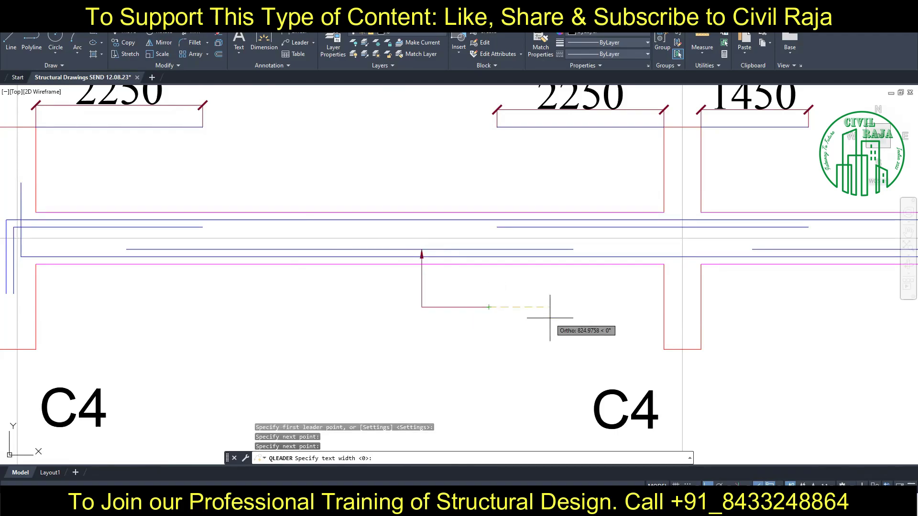
{"action": "type", "text": "3"}
{"action": "key", "text": "Return"}
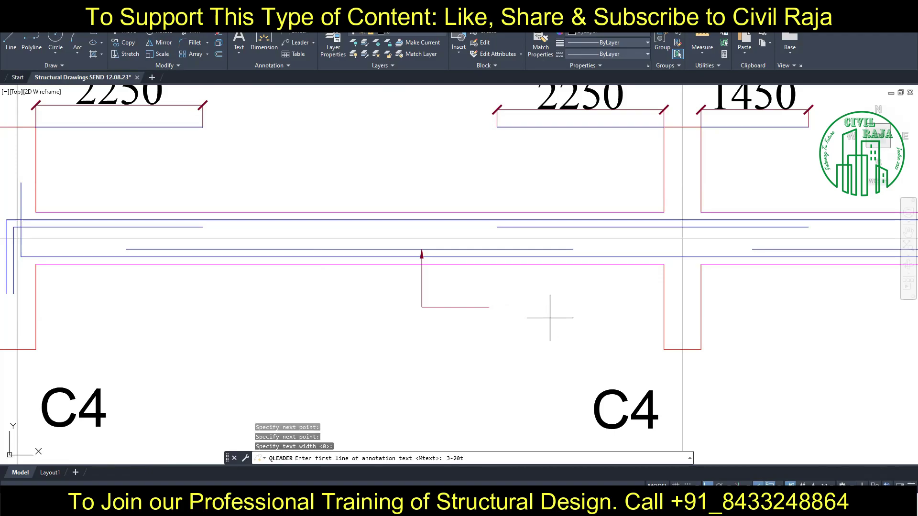
{"action": "key", "text": "Return"}
{"action": "key", "text": "Return"}
Enlarge the 3-20T leader's arrowhead in Quick Properties
{"action": "left_click", "coordinate": [526, 325]}
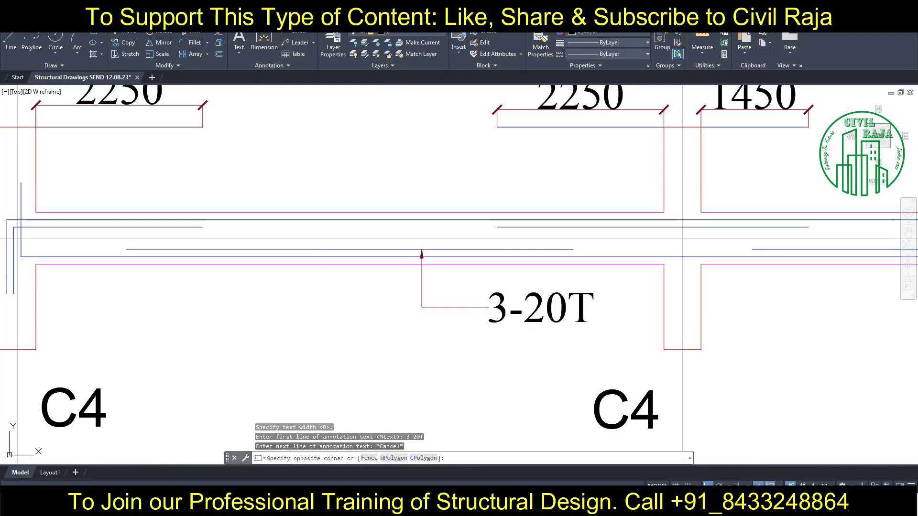
{"action": "key", "text": "Escape"}
{"action": "key", "text": "Escape"}
{"action": "left_click", "coordinate": [421, 292]}
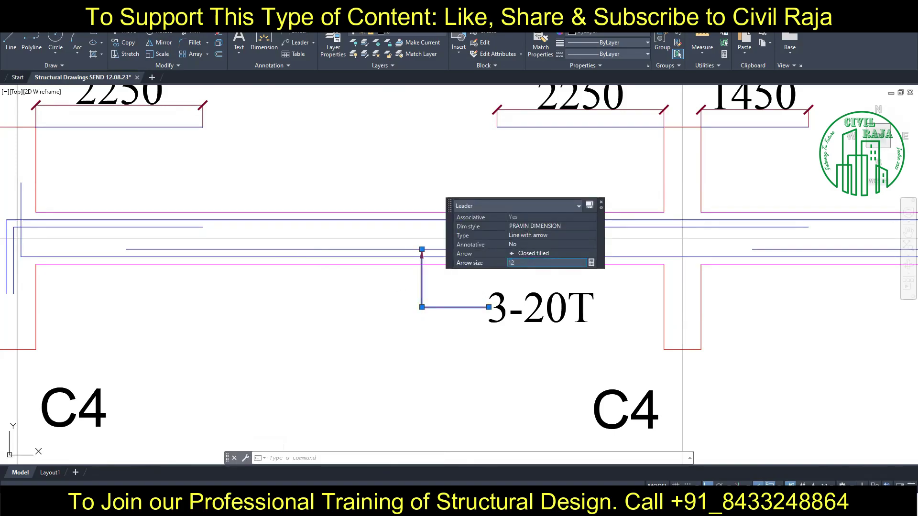
{"action": "key", "text": "Escape"}
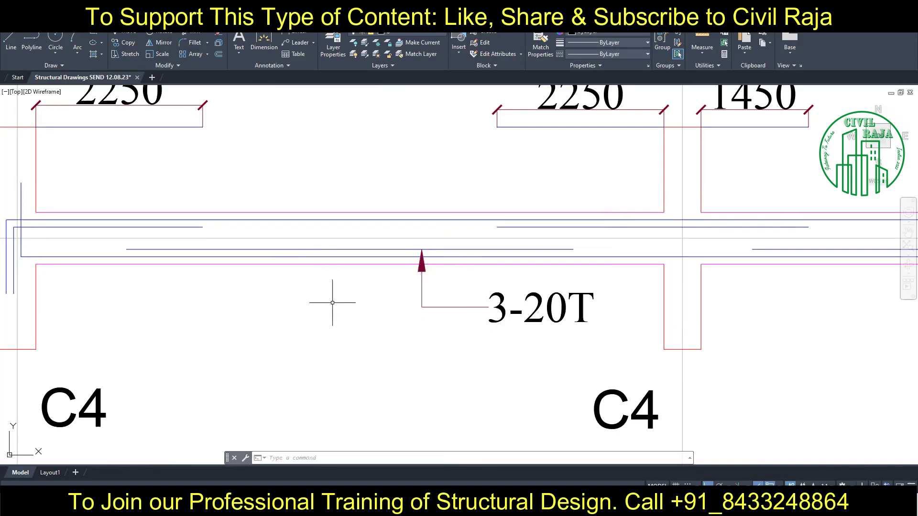
{"action": "scroll", "coordinate": [382, 325], "scroll_direction": "down", "scroll_amount": 4}
{"action": "scroll", "coordinate": [509, 312], "scroll_direction": "down", "scroll_amount": 2}
Start a leader from a bottom bar, then cancel it before adding text
{"action": "right_click", "coordinate": [651, 129]}
{"action": "mouse_move", "coordinate": [679, 153]}
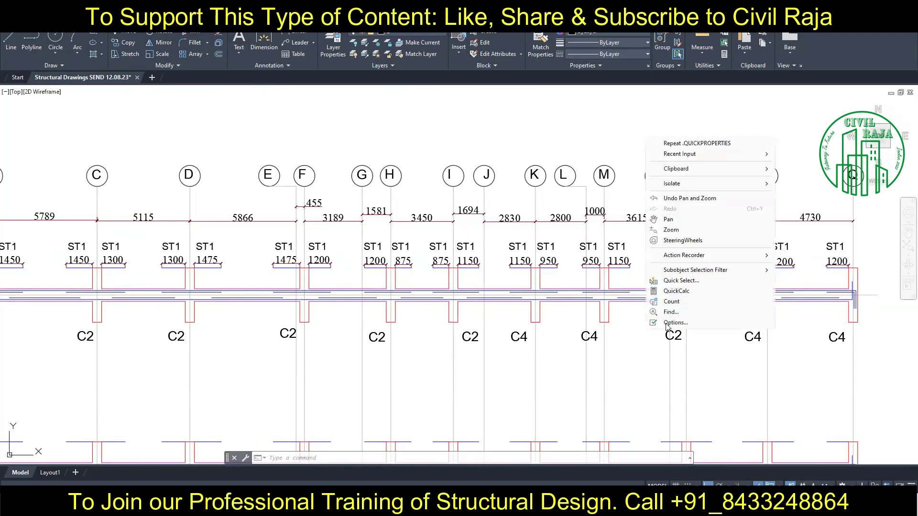
{"action": "left_click", "coordinate": [784, 141]}
{"action": "scroll", "coordinate": [860, 297], "scroll_direction": "up", "scroll_amount": 2}
{"action": "scroll", "coordinate": [860, 296], "scroll_direction": "up", "scroll_amount": 3}
{"action": "left_click", "coordinate": [861, 300]}
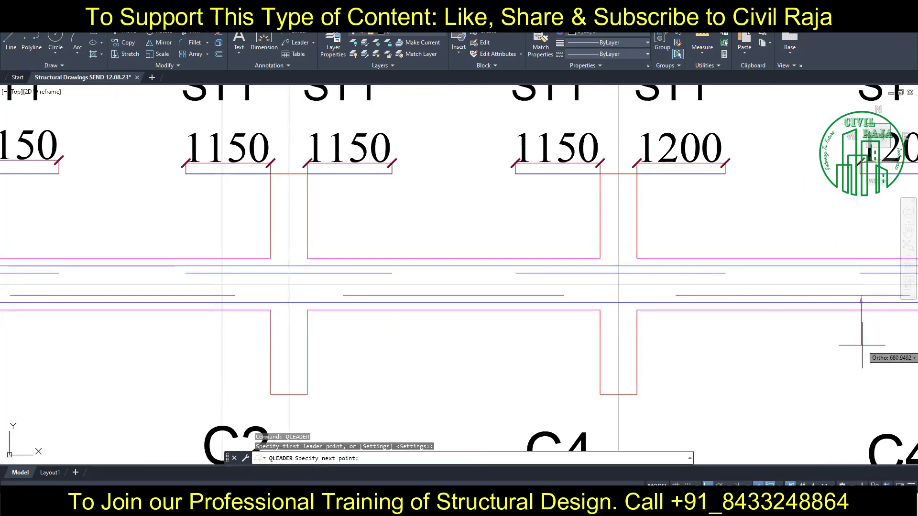
{"action": "scroll", "coordinate": [862, 349], "scroll_direction": "down", "scroll_amount": 3}
{"action": "scroll", "coordinate": [863, 346], "scroll_direction": "down", "scroll_amount": 2}
{"action": "scroll", "coordinate": [862, 345], "scroll_direction": "up", "scroll_amount": 2}
{"action": "scroll", "coordinate": [862, 345], "scroll_direction": "up", "scroll_amount": 4}
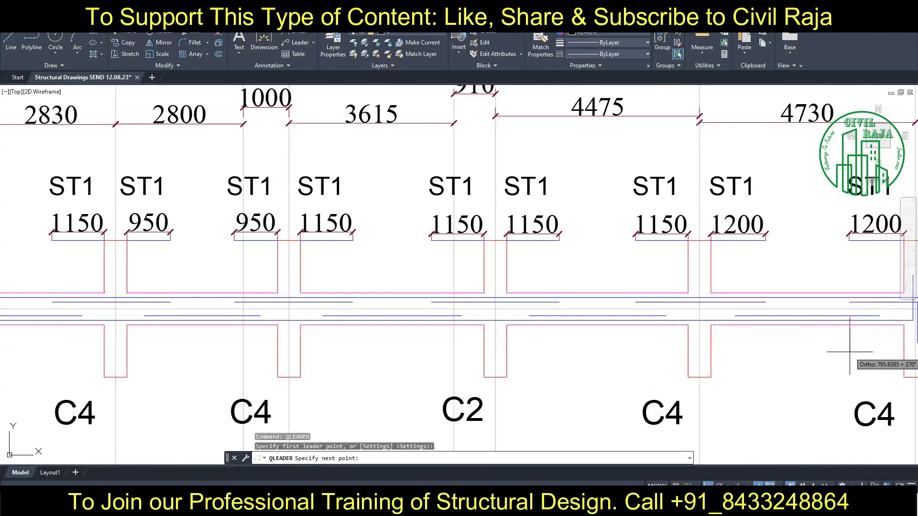
{"action": "scroll", "coordinate": [717, 344], "scroll_direction": "down", "scroll_amount": 3}
{"action": "scroll", "coordinate": [121, 342], "scroll_direction": "up", "scroll_amount": 4}
{"action": "left_click", "coordinate": [120, 342]}
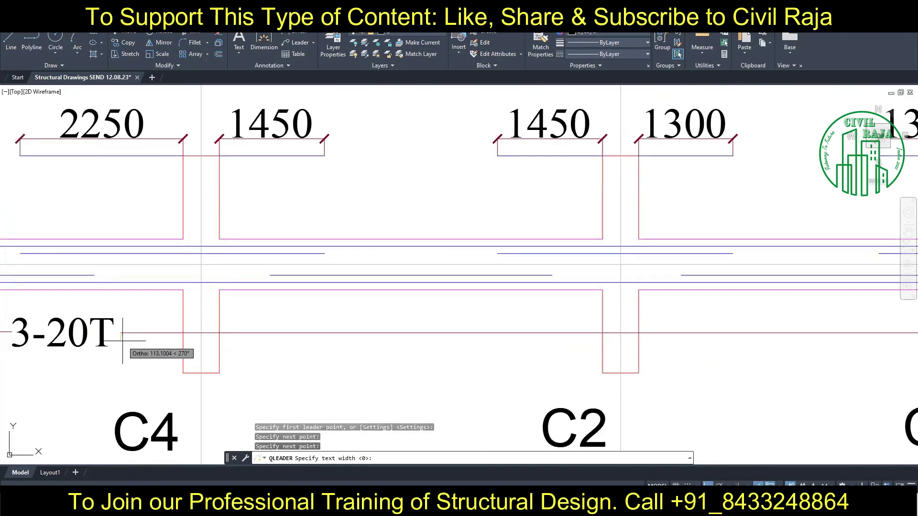
{"action": "key", "text": "Return"}
{"action": "key", "text": "Return"}
{"action": "key", "text": "Escape"}
{"action": "scroll", "coordinate": [549, 381], "scroll_direction": "down", "scroll_amount": 5}
{"action": "scroll", "coordinate": [635, 300], "scroll_direction": "up", "scroll_amount": 3}
{"action": "scroll", "coordinate": [636, 299], "scroll_direction": "up", "scroll_amount": 3}
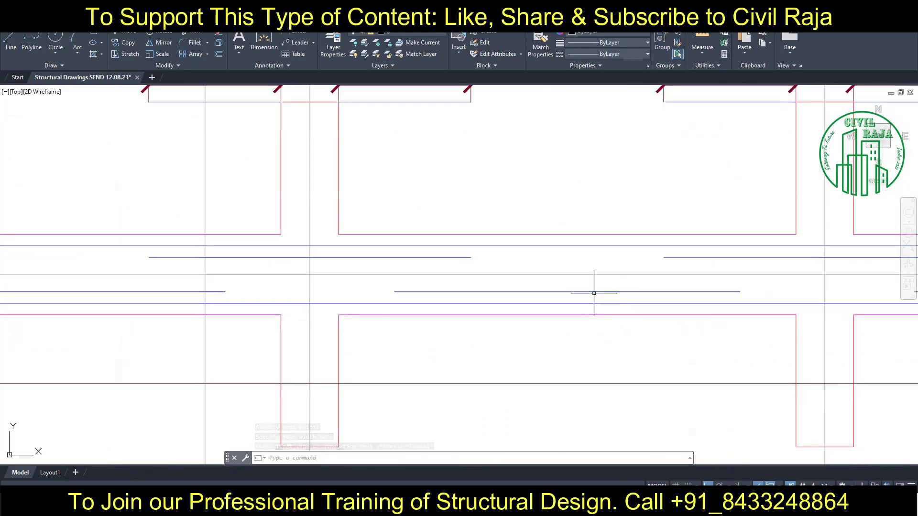
{"action": "scroll", "coordinate": [594, 297], "scroll_direction": "up", "scroll_amount": 1}
{"action": "scroll", "coordinate": [421, 311], "scroll_direction": "down", "scroll_amount": 5}
{"action": "scroll", "coordinate": [440, 311], "scroll_direction": "up", "scroll_amount": 3}
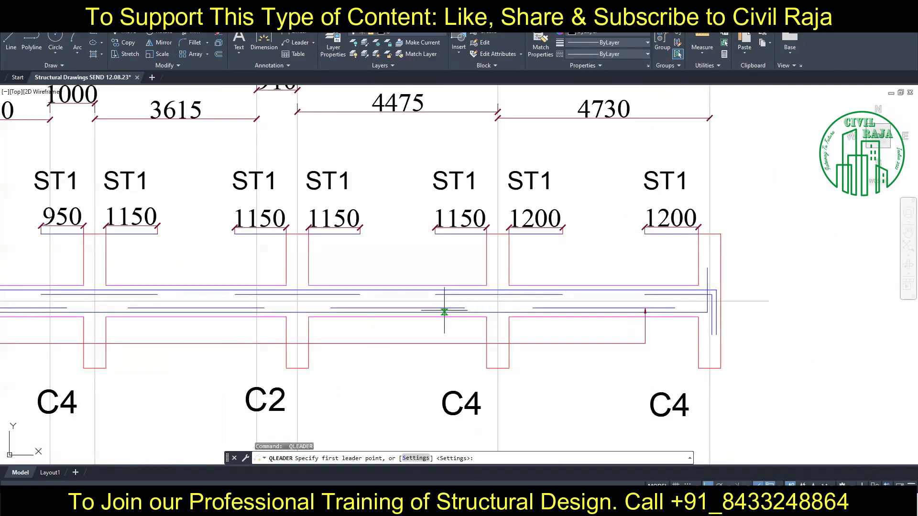
{"action": "scroll", "coordinate": [462, 306], "scroll_direction": "up", "scroll_amount": 3}
Draw two text-less leaders straight down from the bottom bar
{"action": "left_click", "coordinate": [462, 306]}
{"action": "left_click", "coordinate": [461, 396]}
{"action": "key", "text": "Return"}
{"action": "key", "text": "Return"}
{"action": "key", "text": "Escape"}
{"action": "scroll", "coordinate": [462, 335], "scroll_direction": "down", "scroll_amount": 3}
{"action": "scroll", "coordinate": [754, 342], "scroll_direction": "up", "scroll_amount": 2}
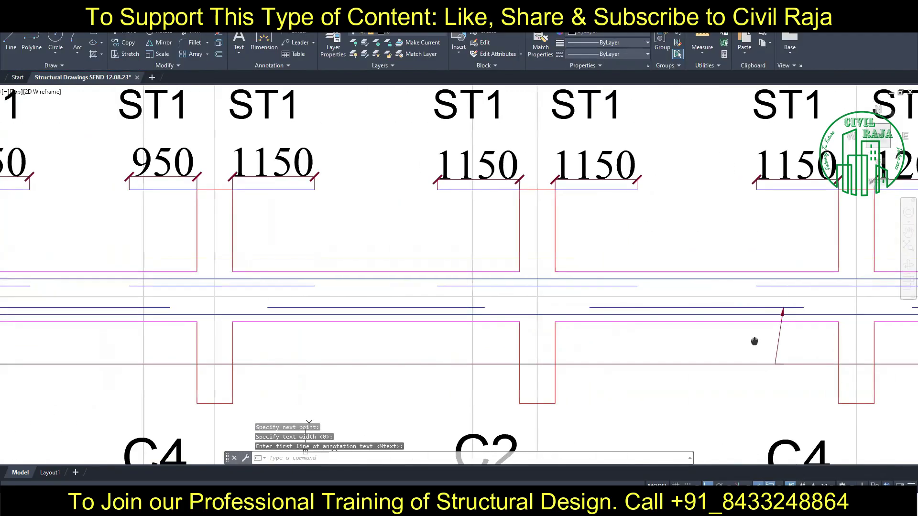
{"action": "key", "text": "Return"}
{"action": "left_click", "coordinate": [461, 310]}
{"action": "left_click", "coordinate": [461, 365]}
{"action": "key", "text": "Return"}
{"action": "key", "text": "Return"}
Begin a leader on the next span's bottom bar, then cancel it
{"action": "middle_click_drag", "start_coordinate": [384, 369], "coordinate": [613, 365]}
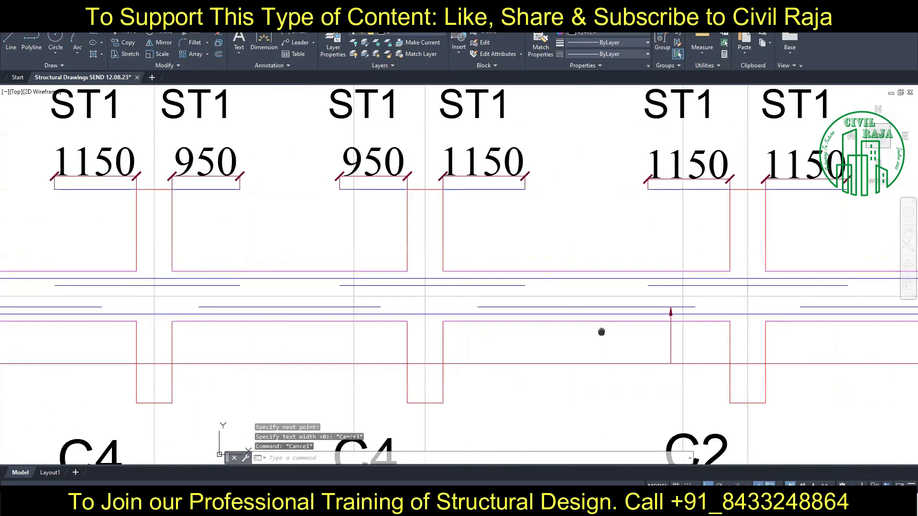
{"action": "key", "text": "Return"}
{"action": "left_click", "coordinate": [380, 309]}
{"action": "key", "text": "Escape"}
{"action": "scroll", "coordinate": [502, 363], "scroll_direction": "down", "scroll_amount": 3}
{"action": "scroll", "coordinate": [324, 311], "scroll_direction": "up", "scroll_amount": 3}
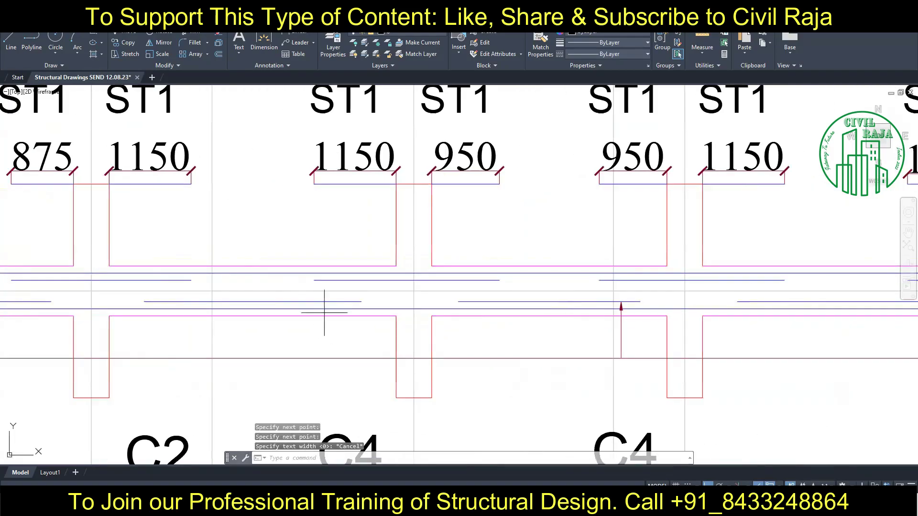
{"action": "scroll", "coordinate": [344, 353], "scroll_direction": "down", "scroll_amount": 3}
{"action": "scroll", "coordinate": [311, 299], "scroll_direction": "up", "scroll_amount": 3}
{"action": "key", "text": "Escape"}
Add leaders below the bottom bars of the 1475, 1450 and 1300 spans
{"action": "middle_click_drag", "start_coordinate": [38, 315], "coordinate": [361, 301]}
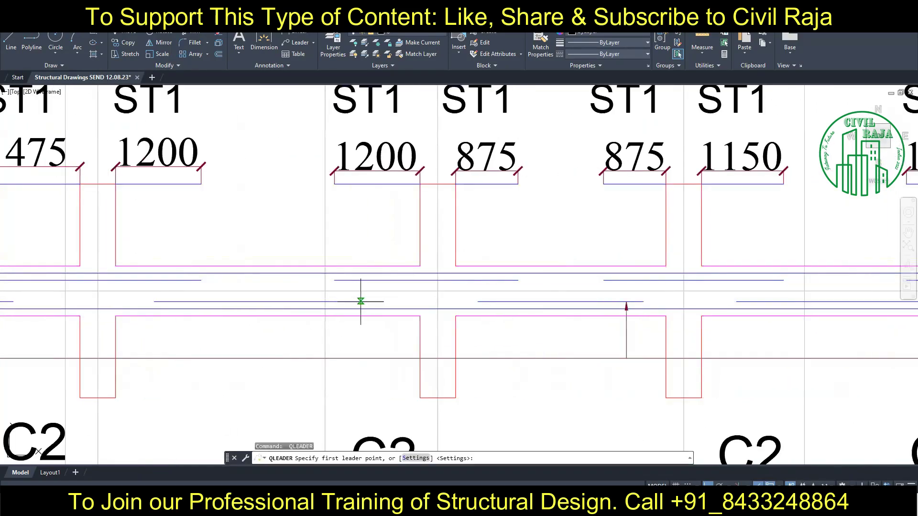
{"action": "middle_click_drag", "start_coordinate": [2, 325], "coordinate": [344, 321]}
{"action": "left_click", "coordinate": [343, 301]}
{"action": "key", "text": "Return"}
{"action": "left_click", "coordinate": [342, 358]}
{"action": "mouse_move", "coordinate": [2, 306]}
{"action": "middle_mouse_down"}
{"action": "mouse_move", "coordinate": [293, 301]}
{"action": "mouse_move", "coordinate": [471, 353]}
{"action": "mouse_move", "coordinate": [665, 333]}
{"action": "middle_mouse_up"}
{"action": "key", "text": "Escape"}
{"action": "key", "text": "Return"}
{"action": "left_click", "coordinate": [373, 300]}
{"action": "left_click", "coordinate": [373, 353]}
{"action": "key", "text": "Escape"}
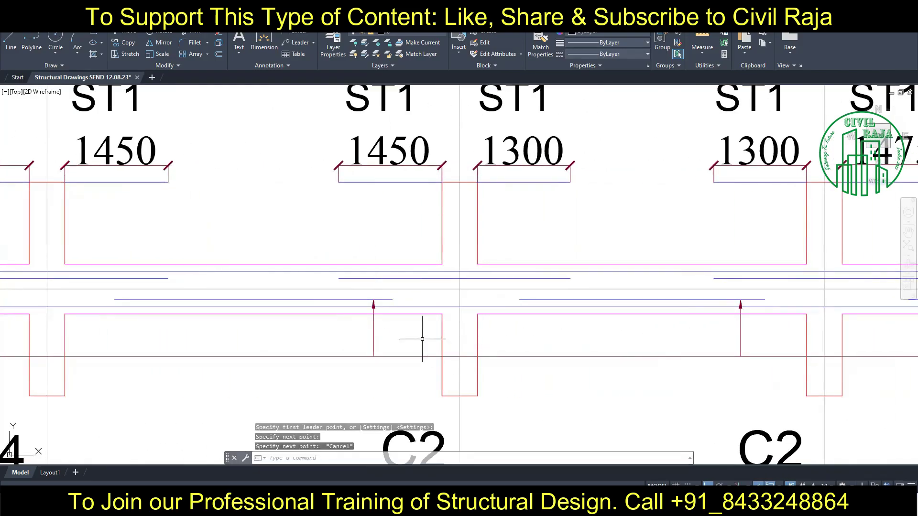
{"action": "middle_click_drag", "start_coordinate": [6, 315], "coordinate": [301, 308]}
Select the new bottom-bar leaders along the spans, including the one near C2
{"action": "middle_click_drag", "start_coordinate": [782, 315], "coordinate": [378, 317]}
{"action": "scroll", "coordinate": [446, 328], "scroll_direction": "up", "scroll_amount": 2}
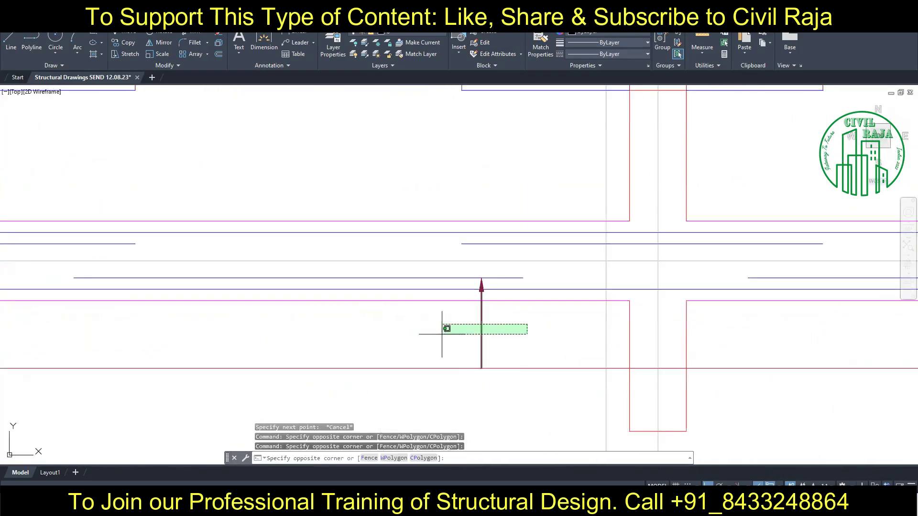
{"action": "left_click", "coordinate": [447, 328]}
{"action": "scroll", "coordinate": [478, 330], "scroll_direction": "down", "scroll_amount": 4}
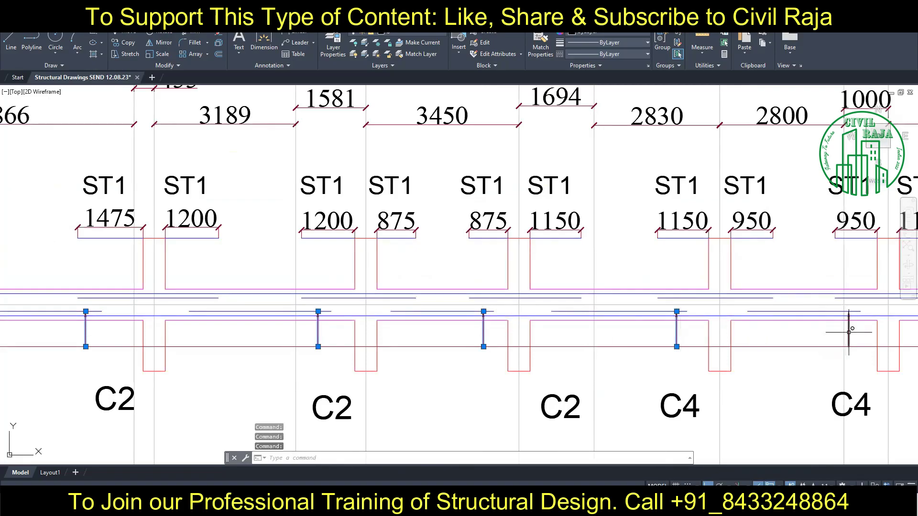
{"action": "scroll", "coordinate": [847, 330], "scroll_direction": "down", "scroll_amount": 3}
{"action": "scroll", "coordinate": [412, 303], "scroll_direction": "up", "scroll_amount": 3}
{"action": "left_click", "coordinate": [190, 316]}
{"action": "left_click", "coordinate": [389, 318]}
{"action": "left_click", "coordinate": [580, 316]}
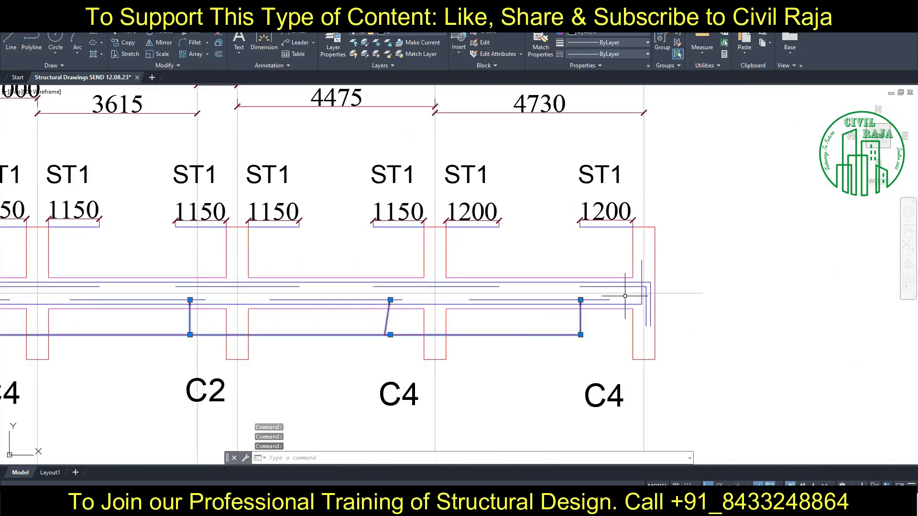
Increase the arrow size of the selected leaders in the Properties palette
{"action": "type", "text": "MO"}
{"action": "key", "text": "Return"}
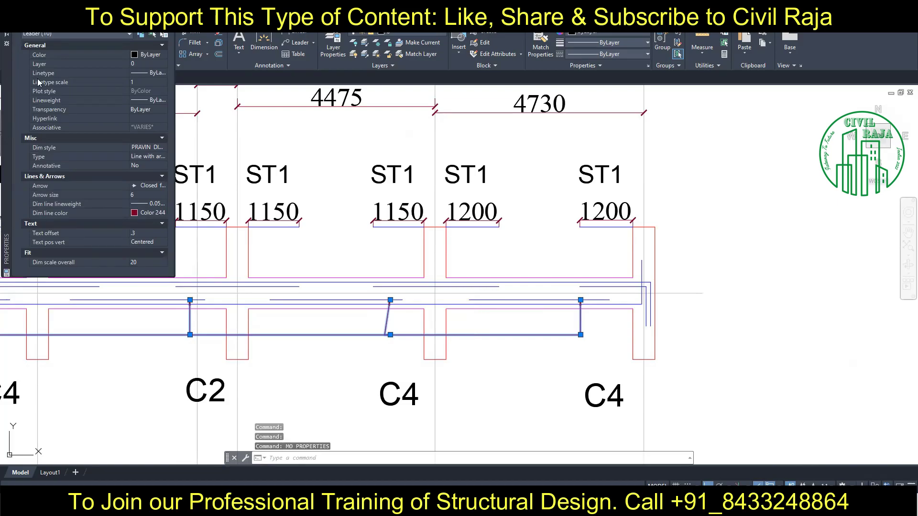
{"action": "left_click", "coordinate": [143, 195]}
{"action": "scroll", "coordinate": [318, 420], "scroll_direction": "down", "scroll_amount": 2}
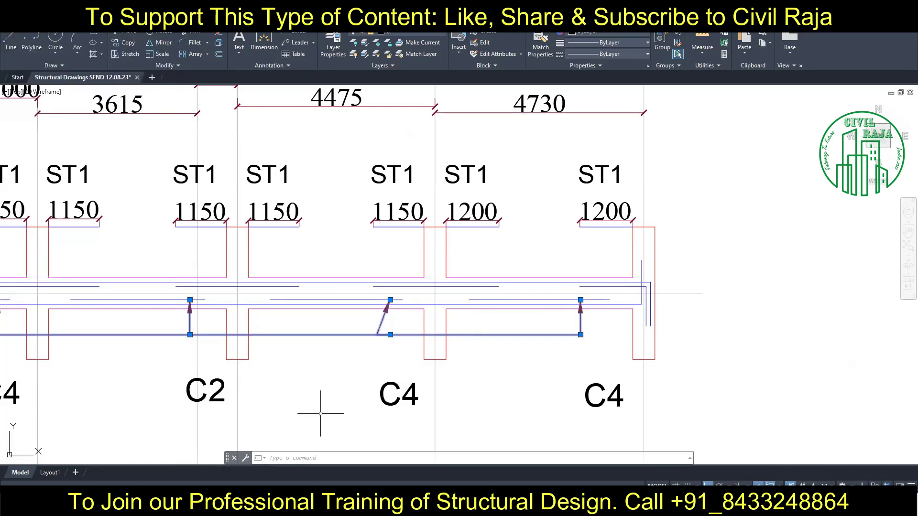
{"action": "scroll", "coordinate": [303, 379], "scroll_direction": "down", "scroll_amount": 3}
{"action": "scroll", "coordinate": [301, 376], "scroll_direction": "down", "scroll_amount": 2}
{"action": "scroll", "coordinate": [301, 376], "scroll_direction": "down", "scroll_amount": 1}
{"action": "scroll", "coordinate": [305, 245], "scroll_direction": "down", "scroll_amount": 3}
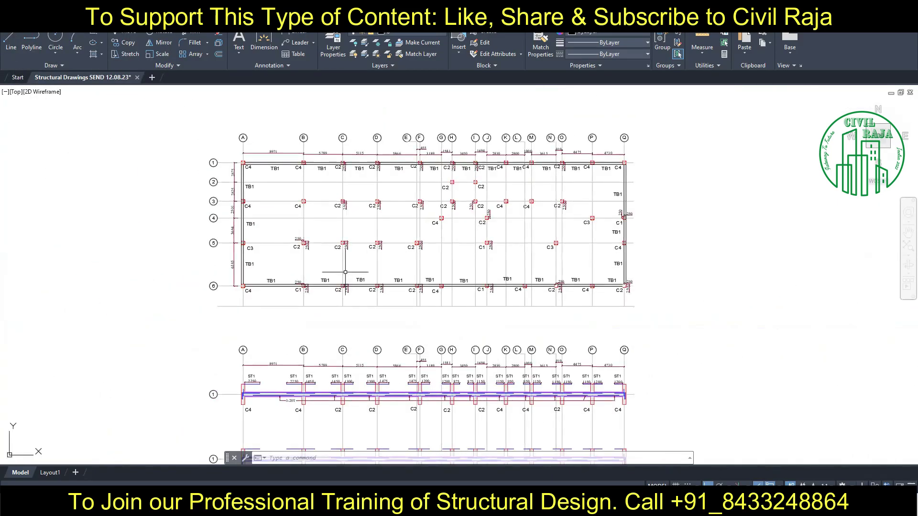
{"action": "scroll", "coordinate": [306, 246], "scroll_direction": "up", "scroll_amount": 3}
{"action": "scroll", "coordinate": [305, 246], "scroll_direction": "up", "scroll_amount": 3}
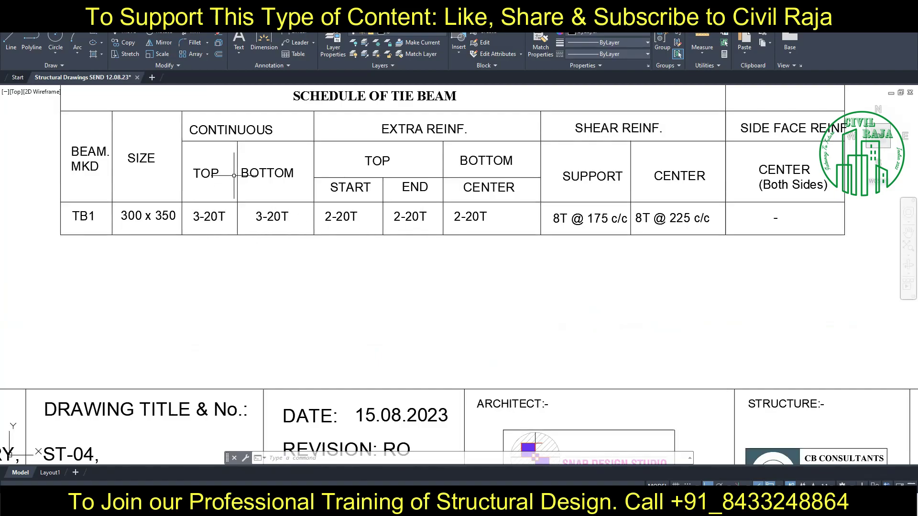
{"action": "scroll", "coordinate": [316, 176], "scroll_direction": "down", "scroll_amount": 3}
{"action": "scroll", "coordinate": [283, 364], "scroll_direction": "up", "scroll_amount": 3}
{"action": "scroll", "coordinate": [282, 364], "scroll_direction": "up", "scroll_amount": 3}
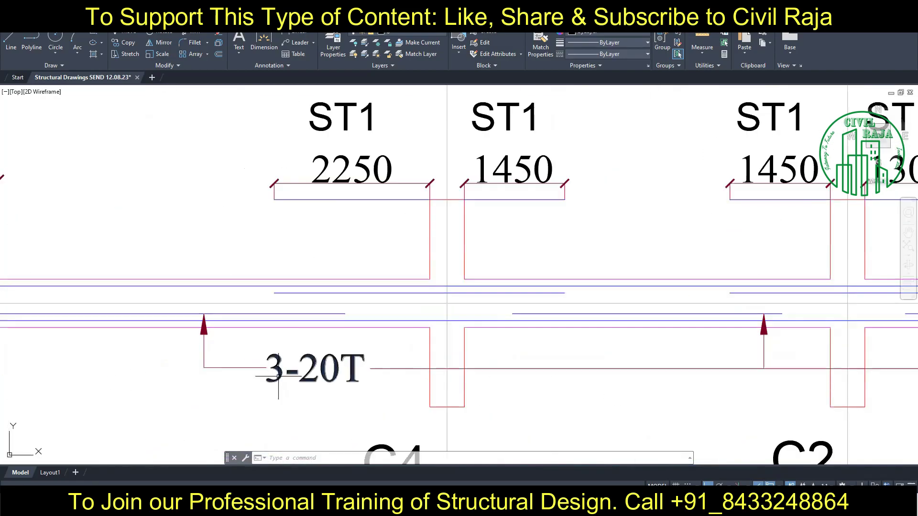
Change the copied 3-20T leader label to 2-20T
{"action": "double_click", "coordinate": [282, 364]}
{"action": "key", "text": "BackSpace"}
{"action": "type", "text": "2"}
{"action": "key", "text": "Escape"}
{"action": "scroll", "coordinate": [328, 380], "scroll_direction": "down", "scroll_amount": 3}
{"action": "scroll", "coordinate": [251, 310], "scroll_direction": "up", "scroll_amount": 2}
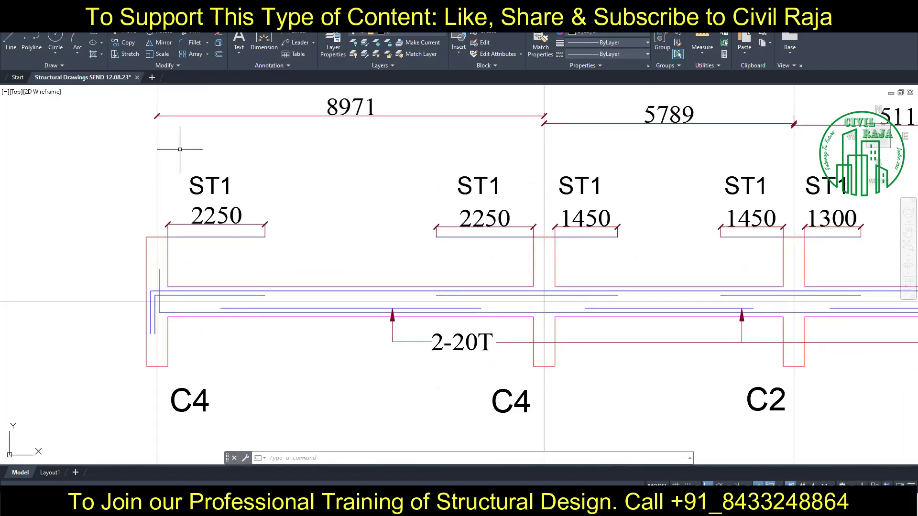
{"action": "left_click", "coordinate": [264, 40]}
{"action": "left_click", "coordinate": [406, 33]}
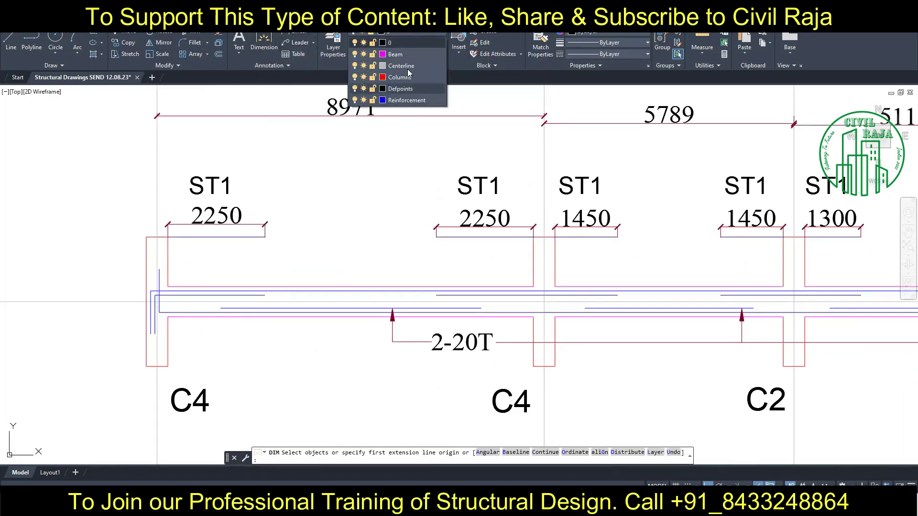
{"action": "left_click", "coordinate": [404, 77]}
{"action": "left_click", "coordinate": [317, 308]}
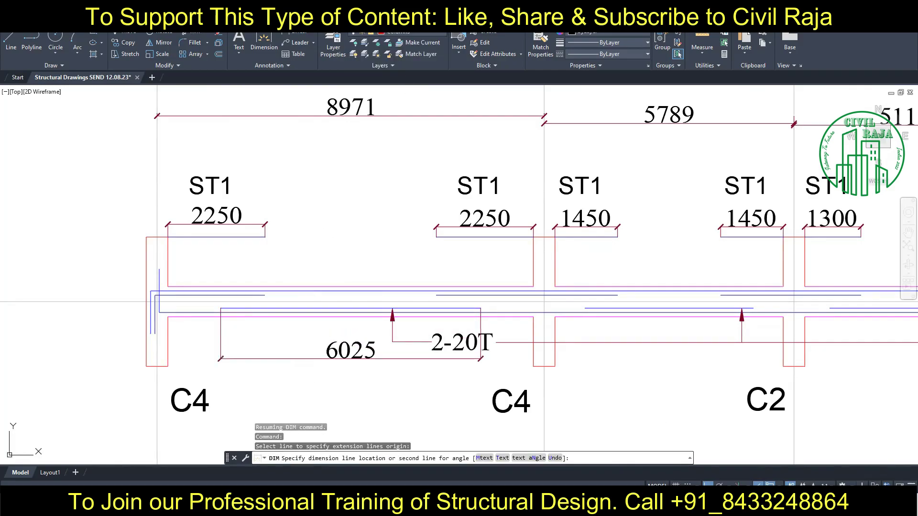
{"action": "left_click", "coordinate": [481, 358]}
{"action": "left_click", "coordinate": [643, 309]}
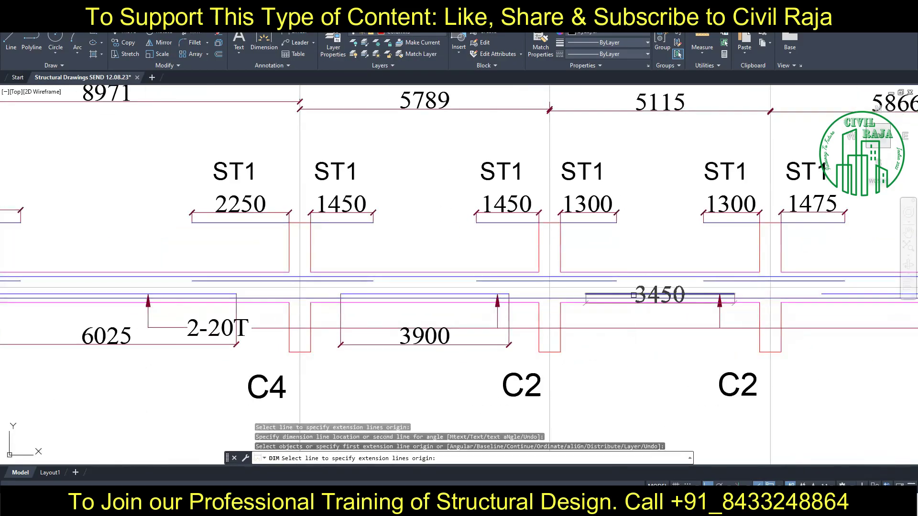
{"action": "left_click", "coordinate": [631, 302]}
{"action": "left_click", "coordinate": [631, 324]}
{"action": "middle_click_drag", "start_coordinate": [875, 325], "coordinate": [457, 317]}
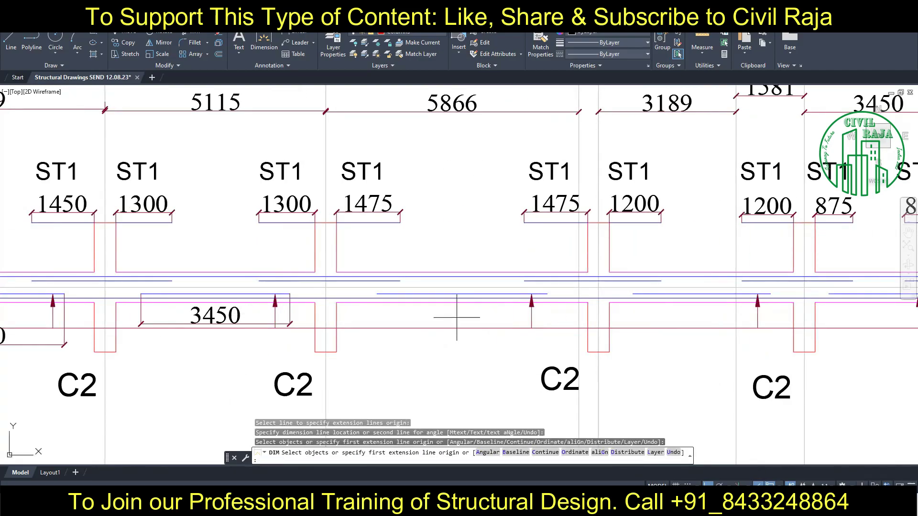
{"action": "key", "text": "ctrl+z"}
{"action": "key", "text": "ctrl+z"}
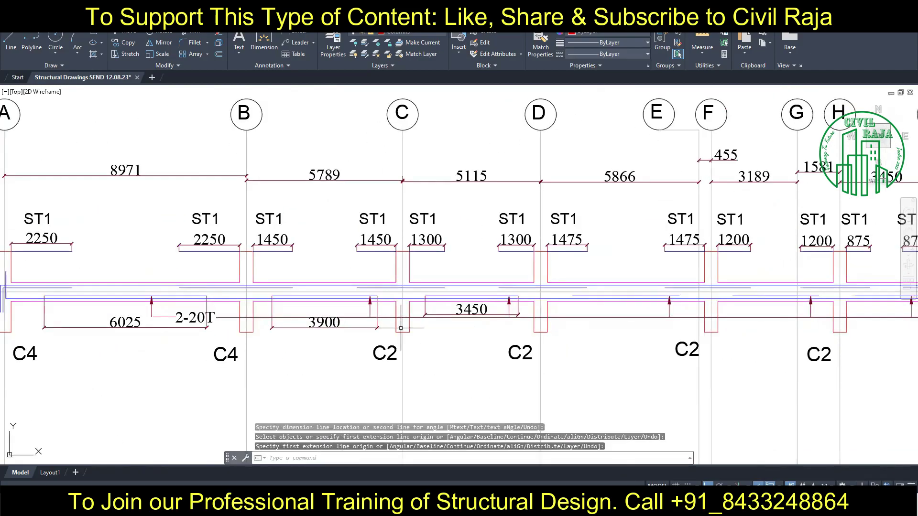
{"action": "key", "text": "ctrl+z"}
{"action": "scroll", "coordinate": [268, 337], "scroll_direction": "down", "scroll_amount": 4}
{"action": "scroll", "coordinate": [344, 335], "scroll_direction": "up", "scroll_amount": 4}
Move the 2-20T leader label down to sit below the beam
{"action": "left_click_drag", "start_coordinate": [331, 389], "coordinate": [215, 305]}
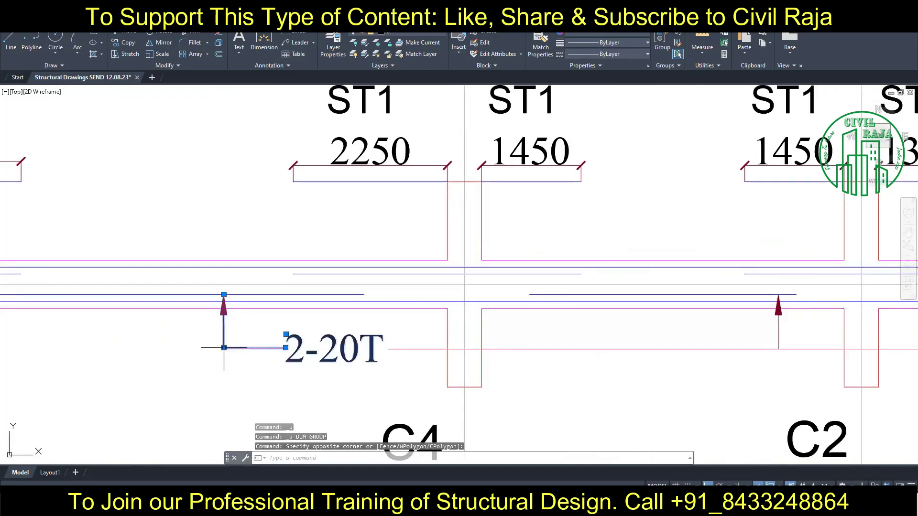
{"action": "middle_click_drag", "start_coordinate": [286, 344], "coordinate": [298, 283]}
{"action": "left_click", "coordinate": [298, 276]}
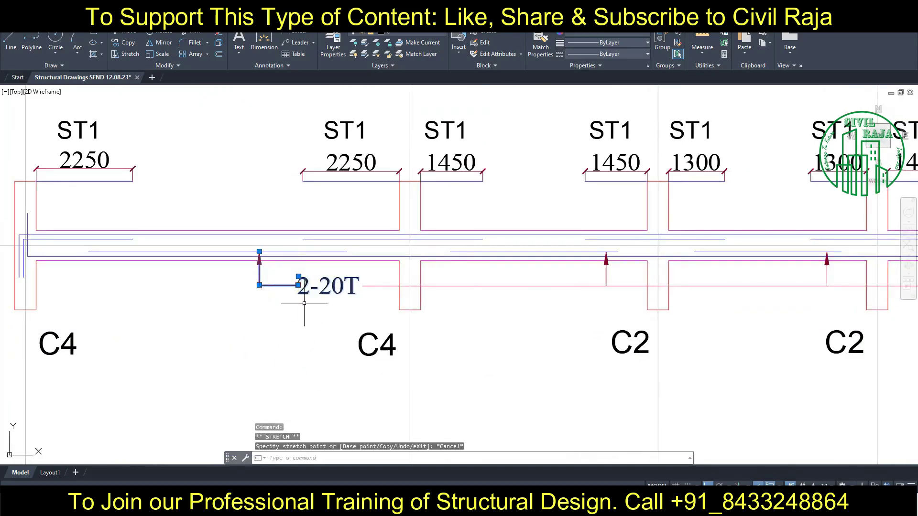
{"action": "left_click", "coordinate": [302, 317]}
{"action": "key", "text": "Escape"}
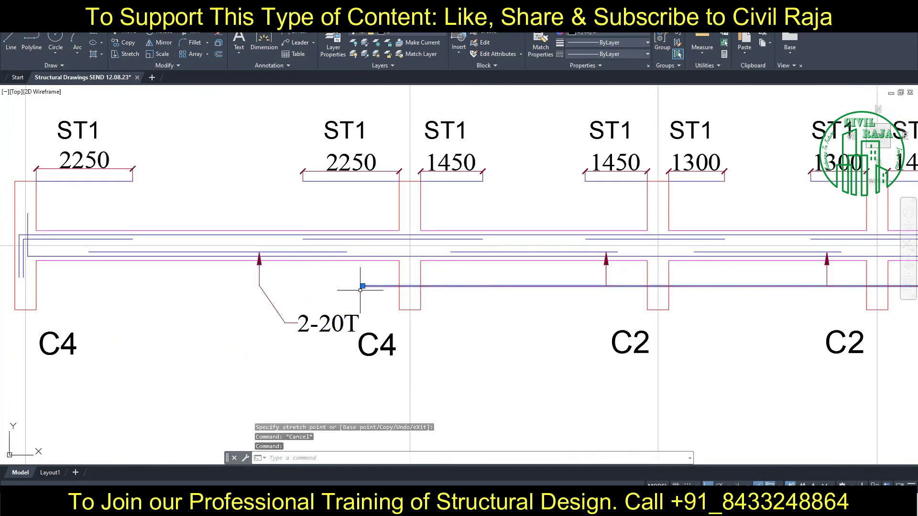
Stretch the 2-20T leader line's right end to a new point beneath the columns
{"action": "scroll", "coordinate": [741, 311], "scroll_direction": "down", "scroll_amount": 5}
{"action": "left_click", "coordinate": [750, 318]}
{"action": "key", "text": "Escape"}
{"action": "middle_click_drag", "start_coordinate": [742, 311], "coordinate": [855, 246]}
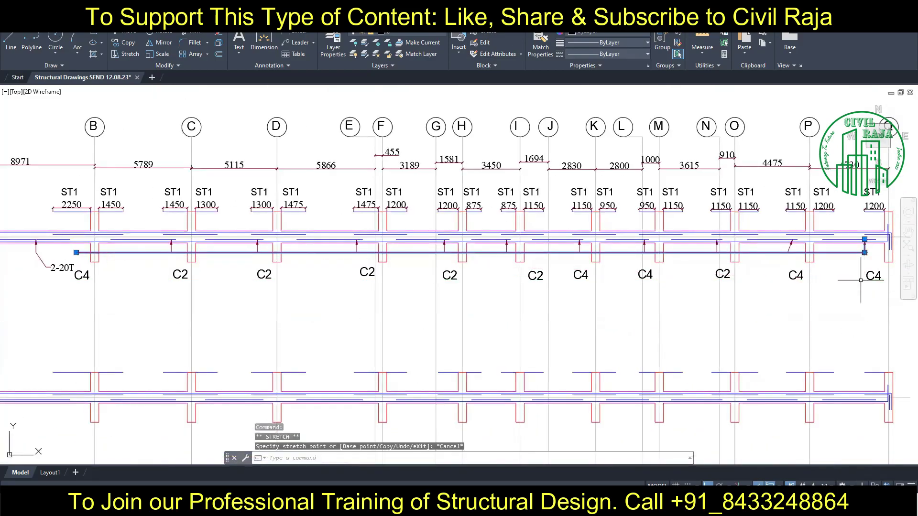
{"action": "left_click", "coordinate": [864, 252]}
{"action": "scroll", "coordinate": [96, 265], "scroll_direction": "up", "scroll_amount": 5}
{"action": "scroll", "coordinate": [478, 268], "scroll_direction": "down", "scroll_amount": 5}
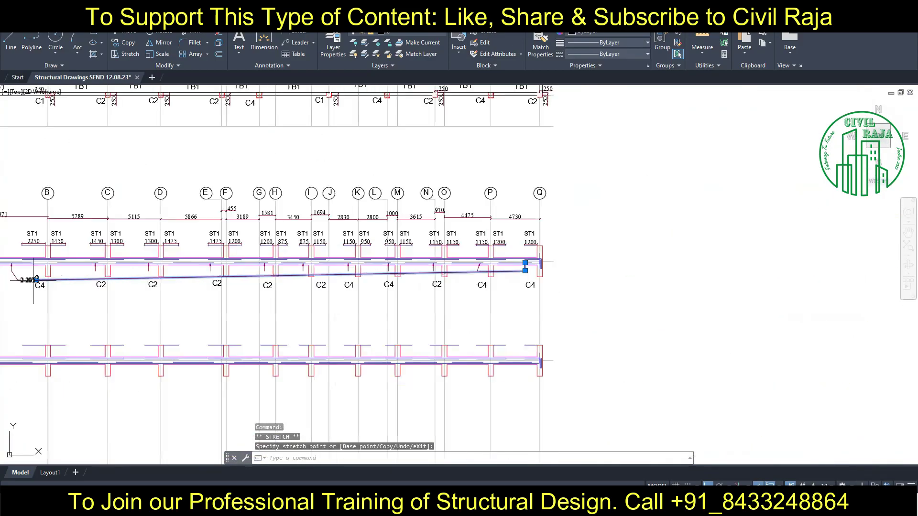
{"action": "scroll", "coordinate": [554, 280], "scroll_direction": "up", "scroll_amount": 3}
{"action": "scroll", "coordinate": [564, 304], "scroll_direction": "down", "scroll_amount": 4}
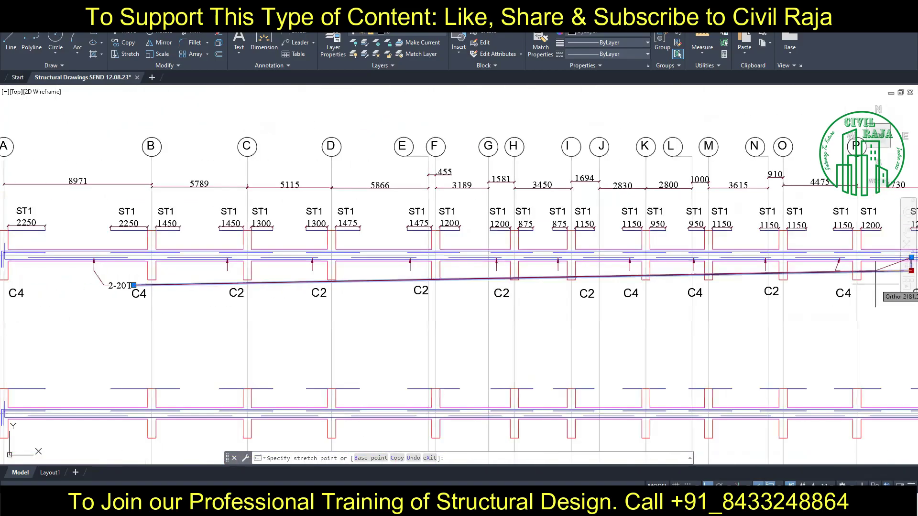
{"action": "scroll", "coordinate": [609, 295], "scroll_direction": "up", "scroll_amount": 2}
{"action": "left_click", "coordinate": [608, 290]}
Grab the lower end of a column arrow to adjust it
{"action": "scroll", "coordinate": [477, 310], "scroll_direction": "down", "scroll_amount": 3}
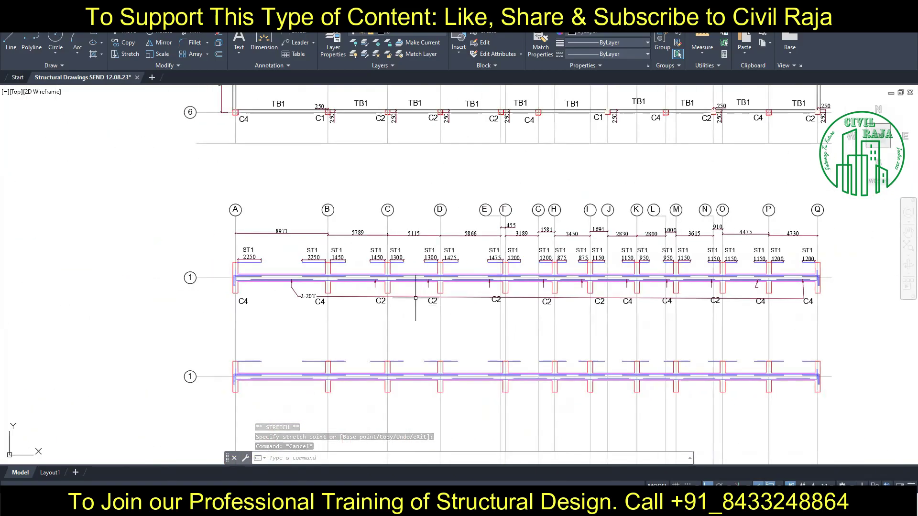
{"action": "scroll", "coordinate": [373, 287], "scroll_direction": "up", "scroll_amount": 5}
{"action": "left_click", "coordinate": [654, 277]}
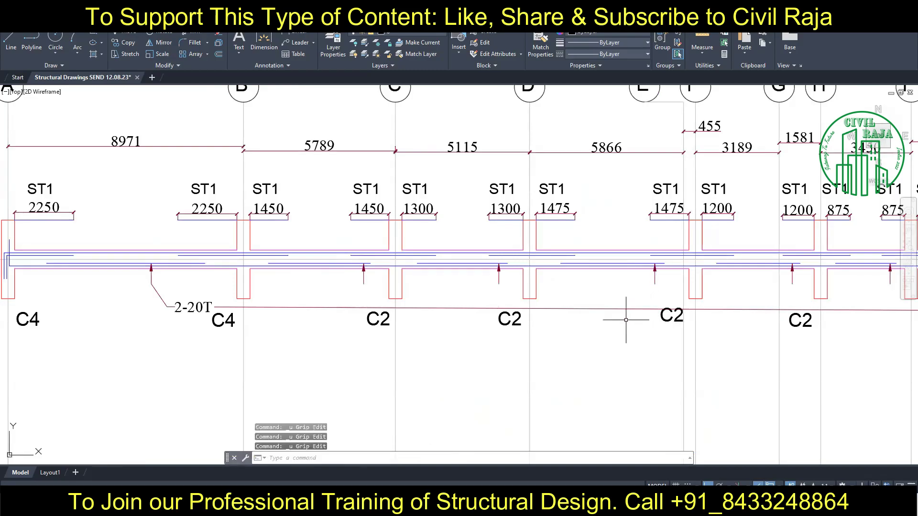
{"action": "scroll", "coordinate": [626, 320], "scroll_direction": "down", "scroll_amount": 3}
{"action": "scroll", "coordinate": [625, 320], "scroll_direction": "down", "scroll_amount": 2}
{"action": "scroll", "coordinate": [626, 320], "scroll_direction": "up", "scroll_amount": 5}
Start a line near the beam's left end, then cancel it
{"action": "type", "text": "l"}
{"action": "key", "text": "Return"}
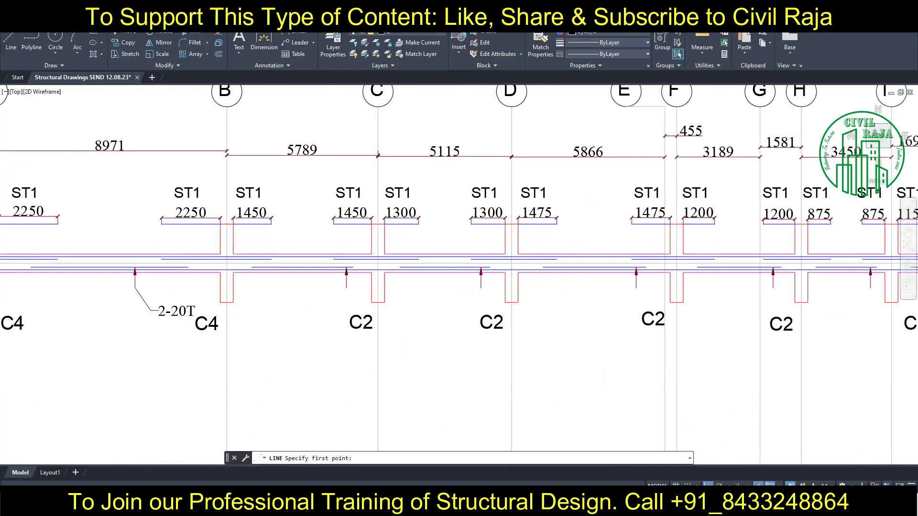
{"action": "scroll", "coordinate": [626, 319], "scroll_direction": "down", "scroll_amount": 3}
{"action": "left_click", "coordinate": [206, 258]}
{"action": "middle_click_drag", "start_coordinate": [693, 306], "coordinate": [217, 306]}
{"action": "key", "text": "Escape"}
{"action": "scroll", "coordinate": [615, 308], "scroll_direction": "up", "scroll_amount": 3}
Begin a leader near the rightmost arrow with LEA, then cancel it
{"action": "left_click", "coordinate": [470, 286]}
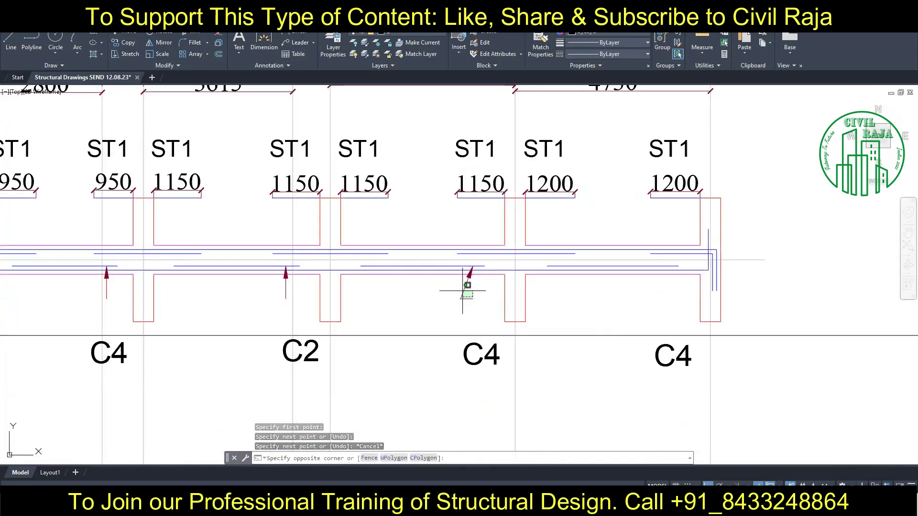
{"action": "type", "text": "QLEADER"}
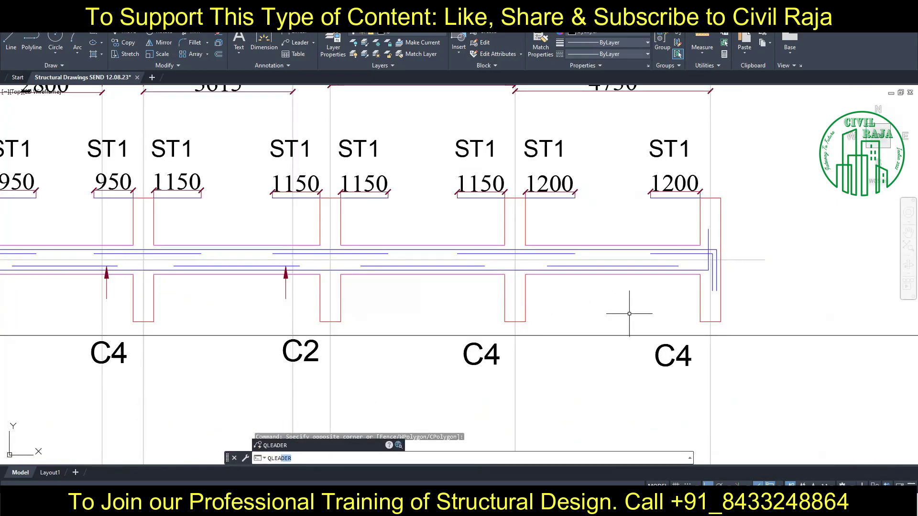
{"action": "left_click", "coordinate": [658, 336]}
{"action": "key", "text": "Escape"}
{"action": "scroll", "coordinate": [471, 323], "scroll_direction": "down", "scroll_amount": 3}
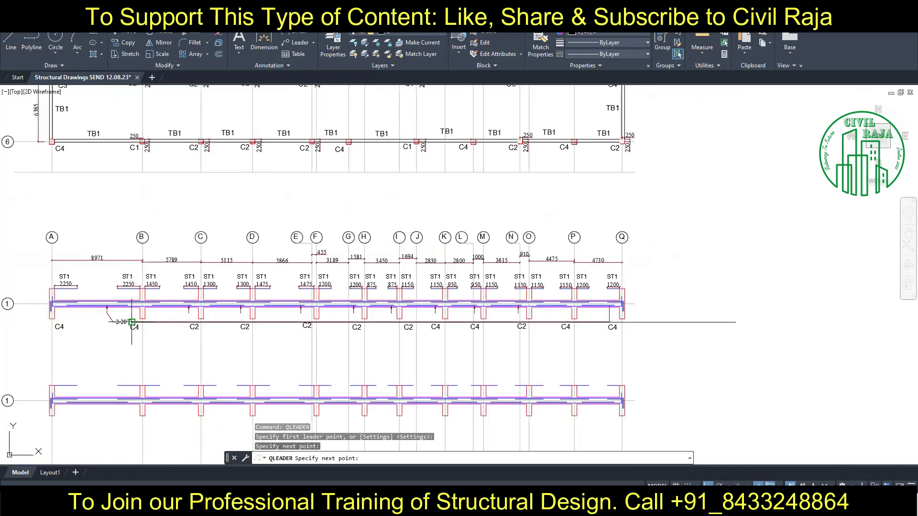
{"action": "scroll", "coordinate": [215, 307], "scroll_direction": "up", "scroll_amount": 3}
{"action": "scroll", "coordinate": [185, 298], "scroll_direction": "up", "scroll_amount": 1}
{"action": "scroll", "coordinate": [369, 290], "scroll_direction": "up", "scroll_amount": 3}
Select the C4 arrow leaders and review them in Properties
{"action": "left_click", "coordinate": [389, 293]}
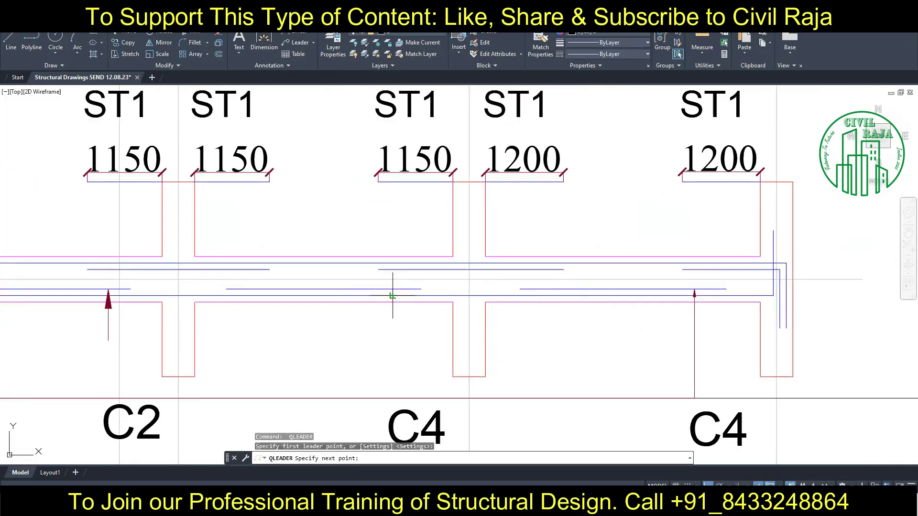
{"action": "left_click", "coordinate": [419, 348]}
{"action": "left_click", "coordinate": [356, 344]}
{"action": "type", "text": "MP"}
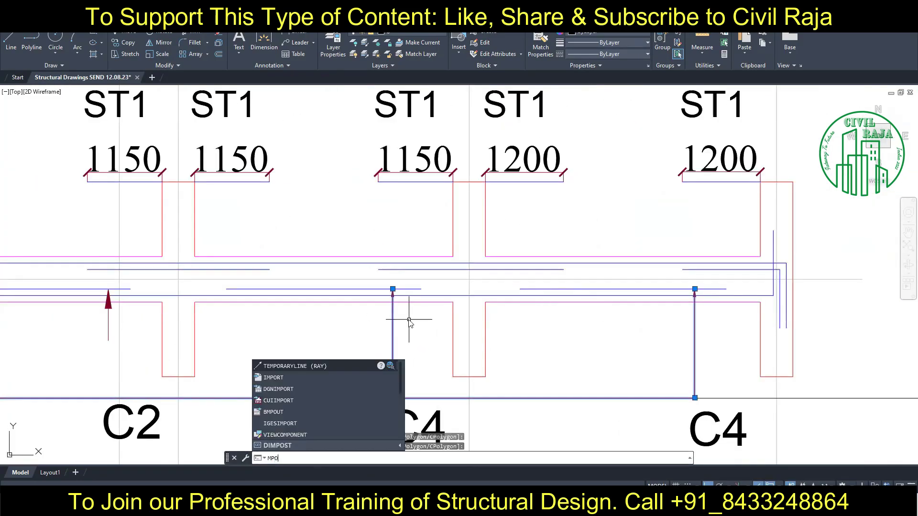
{"action": "type", "text": "O"}
{"action": "key", "text": "Return"}
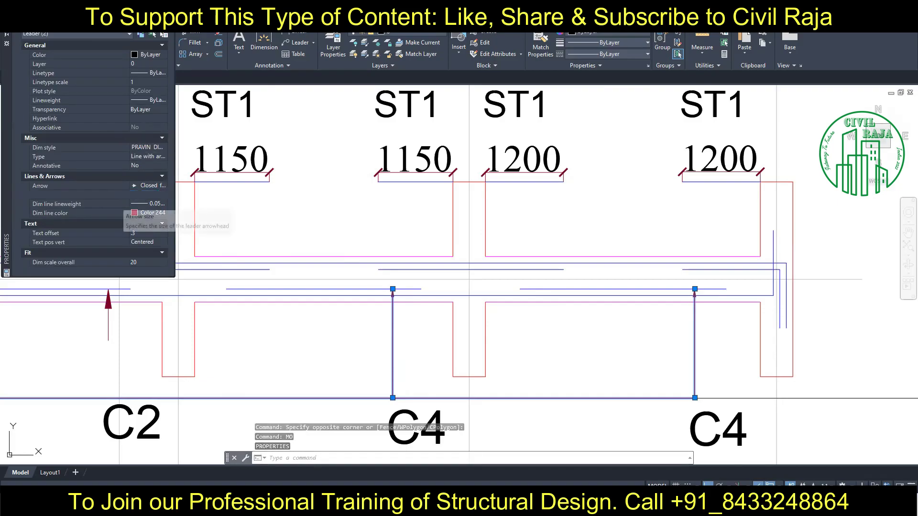
{"action": "key", "text": "Escape"}
{"action": "key", "text": "ctrl+1"}
Erase the stray leader and select the arrow under the C2 column
{"action": "scroll", "coordinate": [477, 262], "scroll_direction": "down", "scroll_amount": 1}
{"action": "scroll", "coordinate": [623, 257], "scroll_direction": "down", "scroll_amount": 2}
{"action": "key", "text": "Delete"}
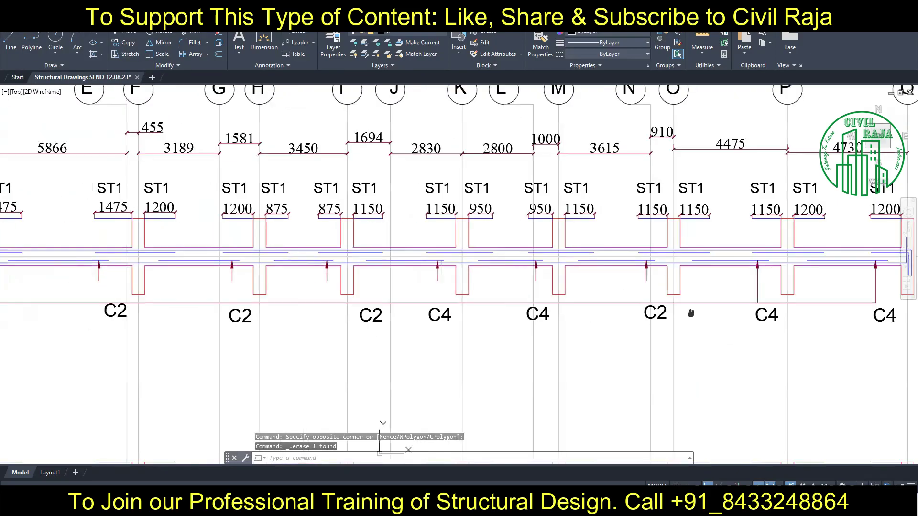
{"action": "scroll", "coordinate": [623, 287], "scroll_direction": "up", "scroll_amount": 4}
{"action": "left_click", "coordinate": [624, 297]}
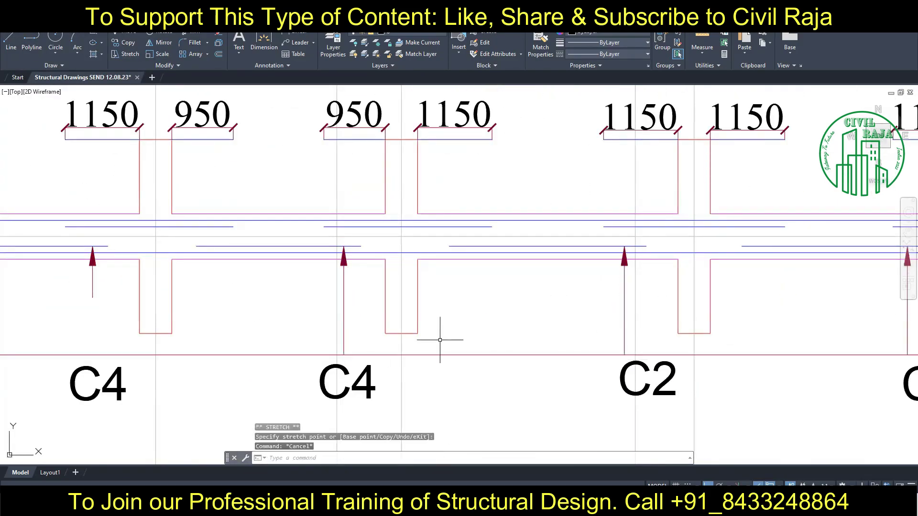
Pan toward the left columns and select the next column arrow
{"action": "scroll", "coordinate": [450, 280], "scroll_direction": "down", "scroll_amount": 2}
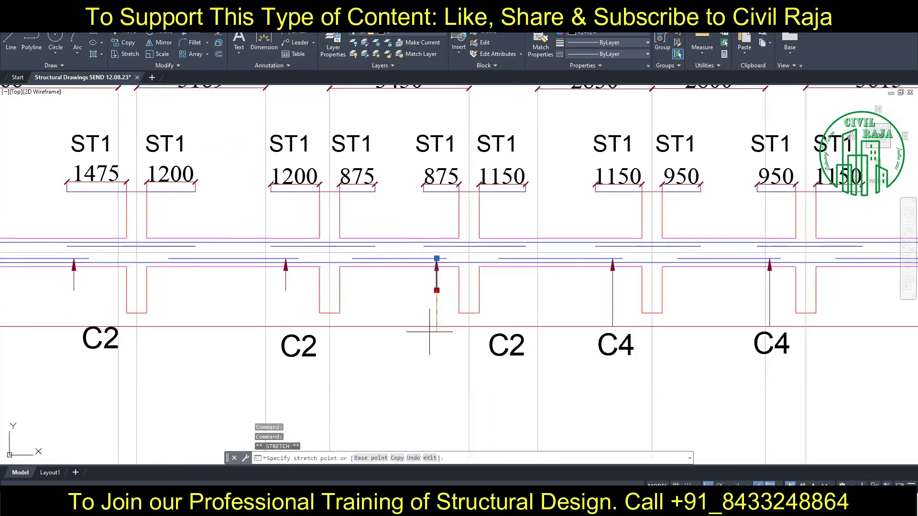
{"action": "middle_click_drag", "start_coordinate": [285, 290], "coordinate": [658, 321]}
{"action": "middle_click_drag", "start_coordinate": [215, 288], "coordinate": [470, 287]}
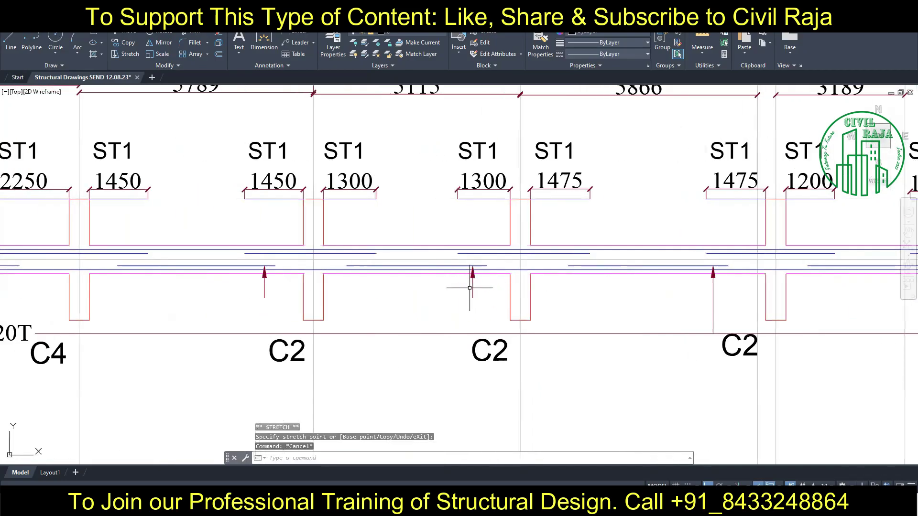
{"action": "key", "text": "Escape"}
{"action": "middle_click_drag", "start_coordinate": [264, 298], "coordinate": [556, 296]}
{"action": "left_click", "coordinate": [556, 296]}
{"action": "scroll", "coordinate": [404, 285], "scroll_direction": "down", "scroll_amount": 4}
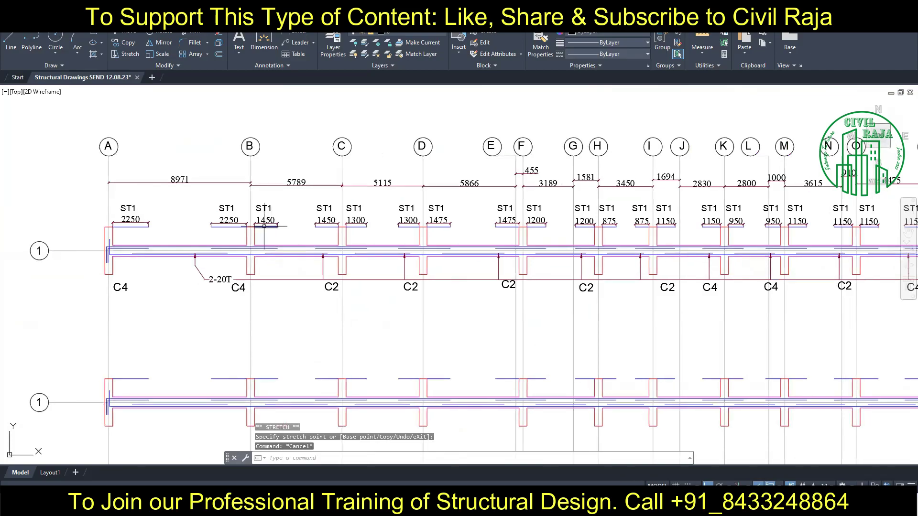
{"action": "left_click", "coordinate": [405, 32]}
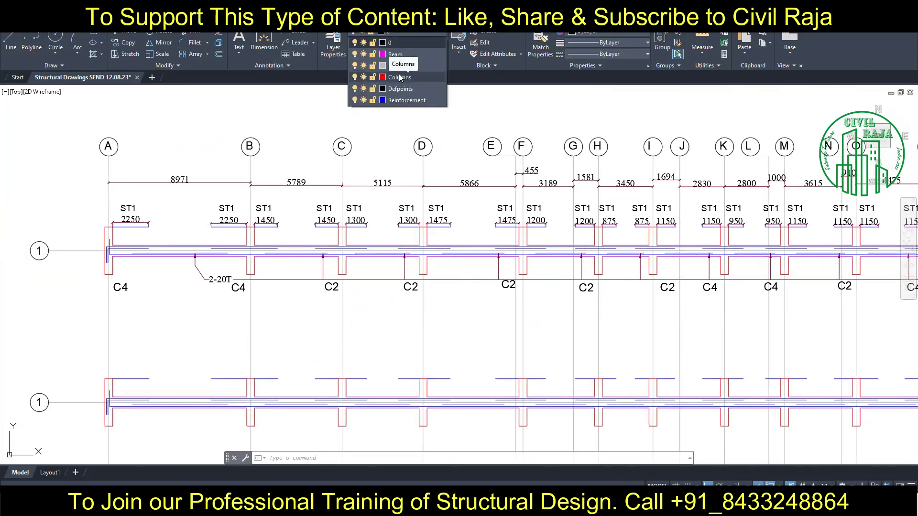
On the Columns layer, dimension the 6025, 3900 and 3450 bottom bars
{"action": "left_click", "coordinate": [400, 78]}
{"action": "scroll", "coordinate": [162, 277], "scroll_direction": "up", "scroll_amount": 4}
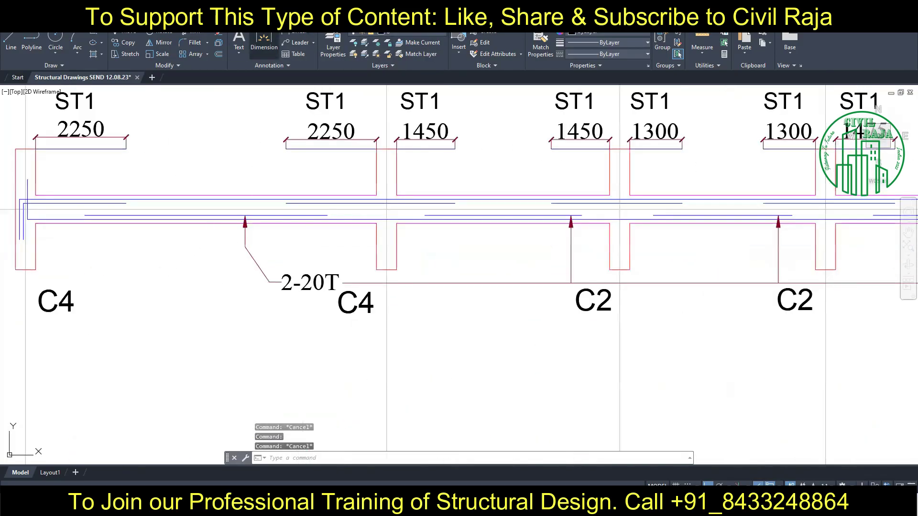
{"action": "left_click", "coordinate": [205, 215]}
{"action": "left_click", "coordinate": [205, 245]}
{"action": "left_click", "coordinate": [502, 215]}
{"action": "left_click", "coordinate": [501, 245]}
{"action": "left_click", "coordinate": [721, 216]}
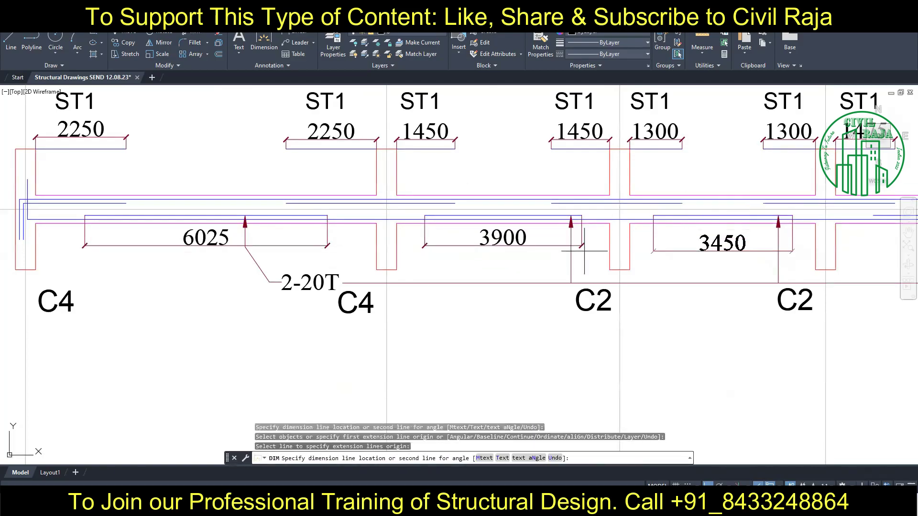
{"action": "left_click", "coordinate": [584, 247]}
Dimension the next bottom bars: 3950, 3200 and 2325
{"action": "middle_click_drag", "start_coordinate": [621, 248], "coordinate": [76, 275]}
{"action": "left_click", "coordinate": [406, 243]}
{"action": "left_click", "coordinate": [407, 273]}
{"action": "left_click", "coordinate": [630, 242]}
{"action": "left_click", "coordinate": [630, 272]}
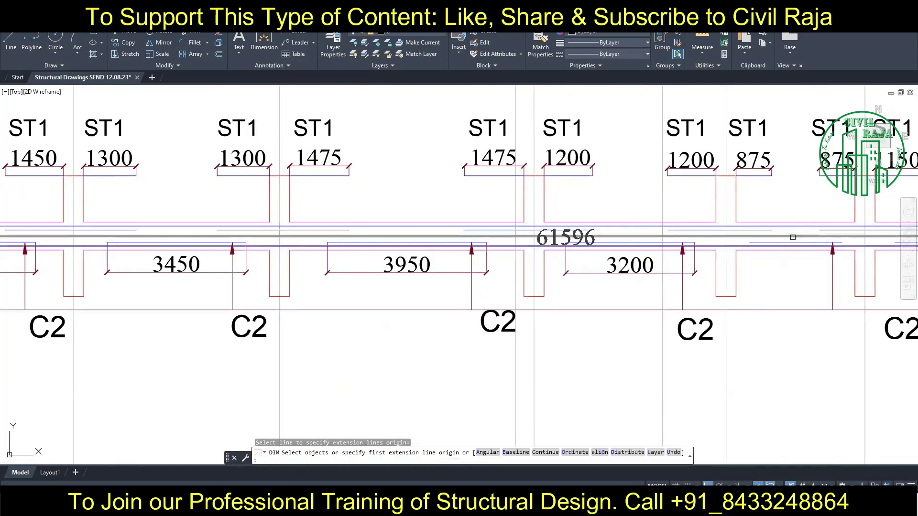
{"action": "left_click", "coordinate": [765, 274]}
Dimension the 3050, 2550 and second 3050 bottom bars
{"action": "middle_click_drag", "start_coordinate": [693, 267], "coordinate": [112, 284]}
{"action": "left_click", "coordinate": [344, 262]}
{"action": "left_click", "coordinate": [344, 292]}
{"action": "left_click", "coordinate": [512, 262]}
{"action": "left_click", "coordinate": [511, 292]}
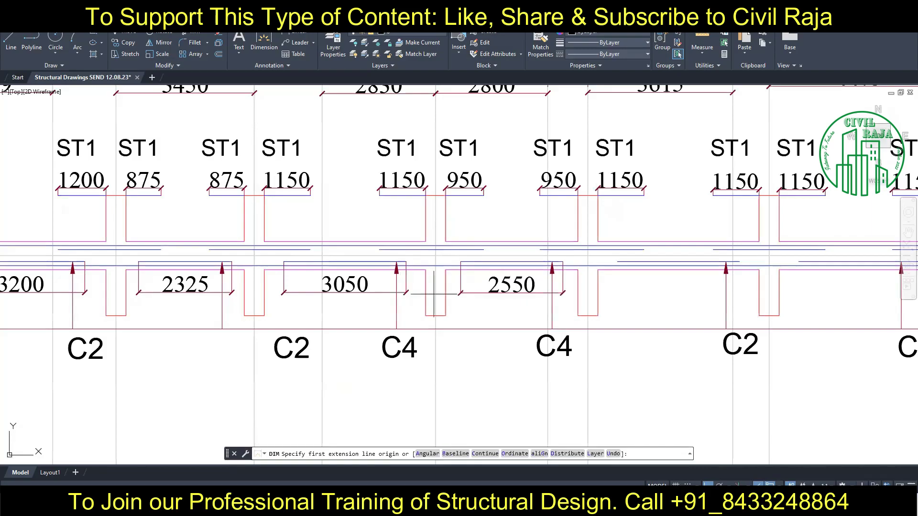
{"action": "left_click", "coordinate": [655, 261]}
{"action": "left_click", "coordinate": [656, 292]}
Dimension the last bottom bars, 3000 and 3175, below the beam
{"action": "left_click", "coordinate": [764, 262]}
{"action": "left_click", "coordinate": [765, 292]}
{"action": "scroll", "coordinate": [619, 263], "scroll_direction": "up", "scroll_amount": 3}
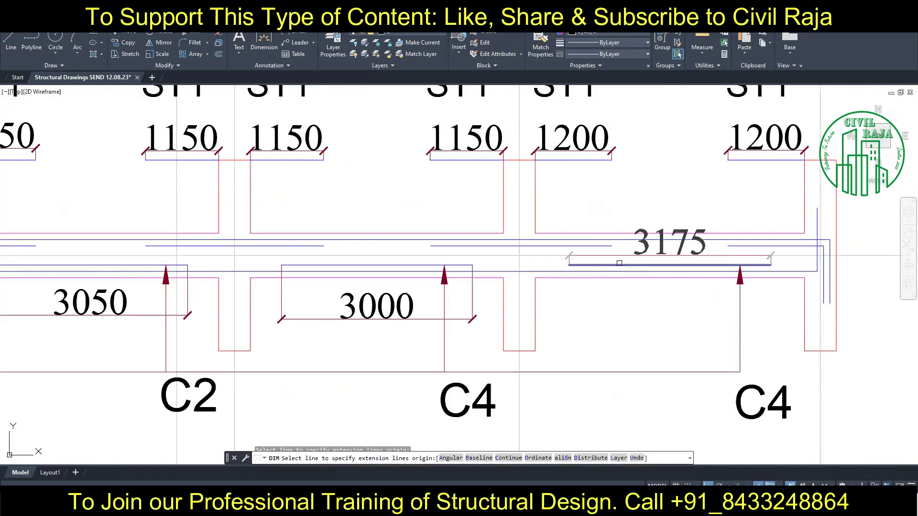
{"action": "left_click", "coordinate": [550, 311]}
{"action": "key", "text": "Escape"}
{"action": "scroll", "coordinate": [550, 310], "scroll_direction": "down", "scroll_amount": 3}
{"action": "scroll", "coordinate": [621, 286], "scroll_direction": "down", "scroll_amount": 1}
{"action": "scroll", "coordinate": [751, 273], "scroll_direction": "up", "scroll_amount": 4}
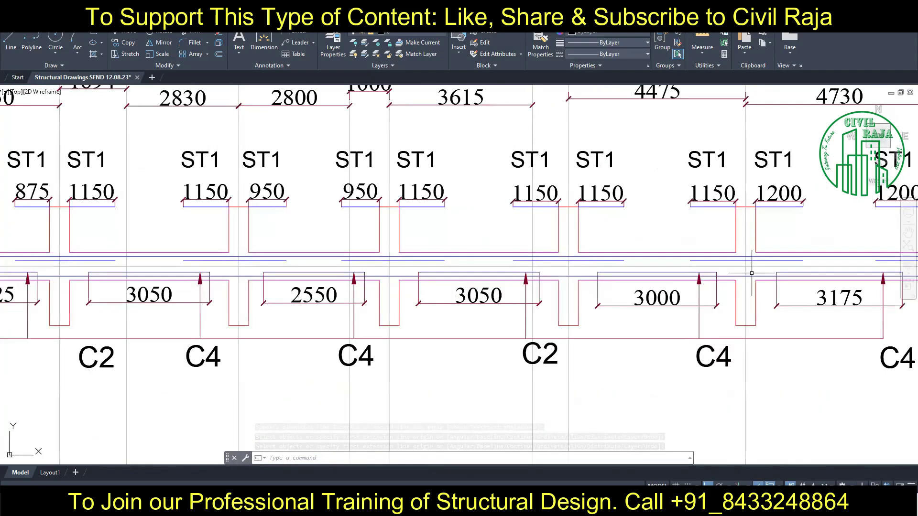
{"action": "scroll", "coordinate": [751, 273], "scroll_direction": "down", "scroll_amount": 5}
{"action": "scroll", "coordinate": [505, 224], "scroll_direction": "up", "scroll_amount": 1}
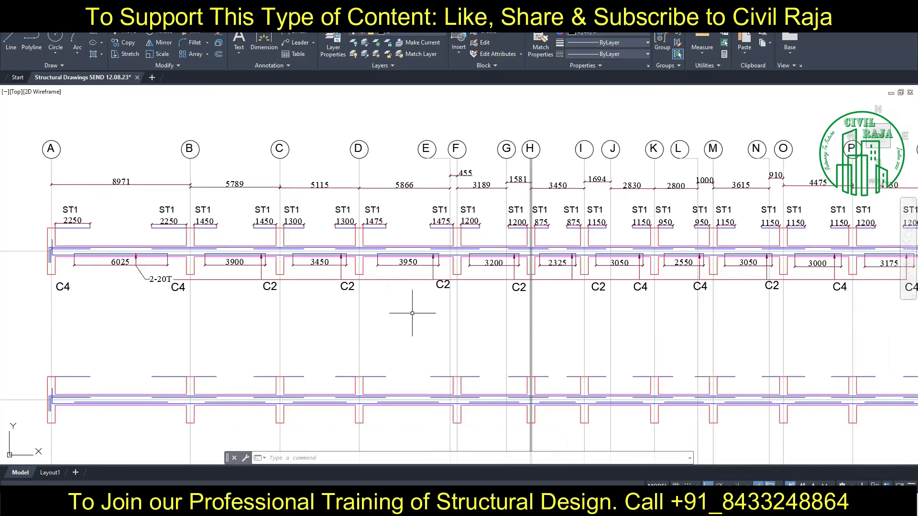
Copy the 2-20T leader to the left C4 column
{"action": "middle_click_drag", "start_coordinate": [549, 288], "coordinate": [787, 327]}
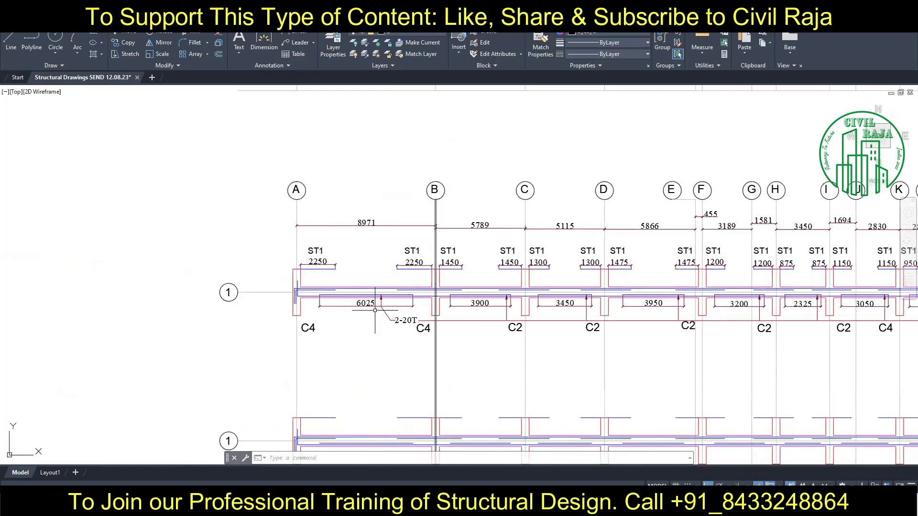
{"action": "scroll", "coordinate": [441, 235], "scroll_direction": "up", "scroll_amount": 5}
{"action": "left_click", "coordinate": [511, 340]}
{"action": "left_click", "coordinate": [123, 42]}
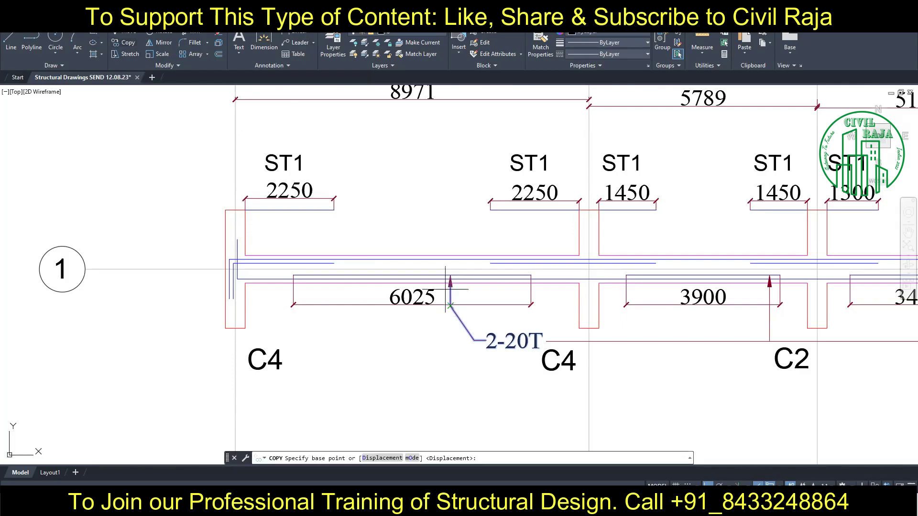
{"action": "middle_click_drag", "start_coordinate": [449, 280], "coordinate": [474, 282]}
{"action": "left_click", "coordinate": [474, 279]}
{"action": "left_click", "coordinate": [296, 281]}
{"action": "key", "text": "Escape"}
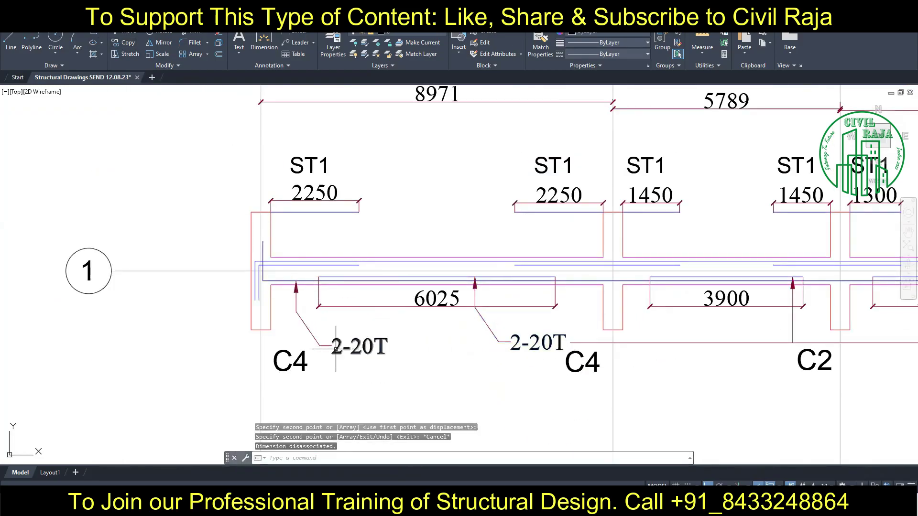
Edit the 2-20T label to read 2-20T (EXT.) and clear the leftover grips
{"action": "double_click", "coordinate": [342, 346]}
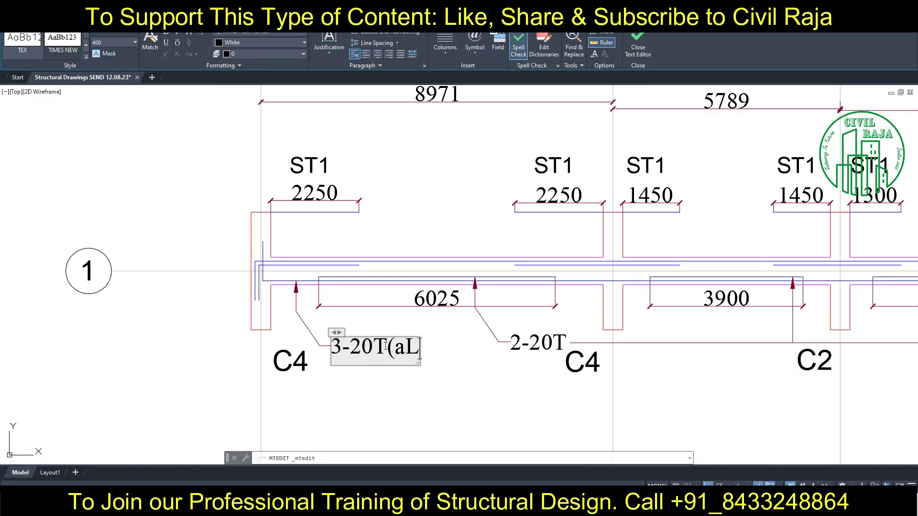
{"action": "key", "text": "BackSpace"}
{"action": "key", "text": "BackSpace"}
{"action": "type", "text": "ALTH.)"}
{"action": "left_click", "coordinate": [439, 415]}
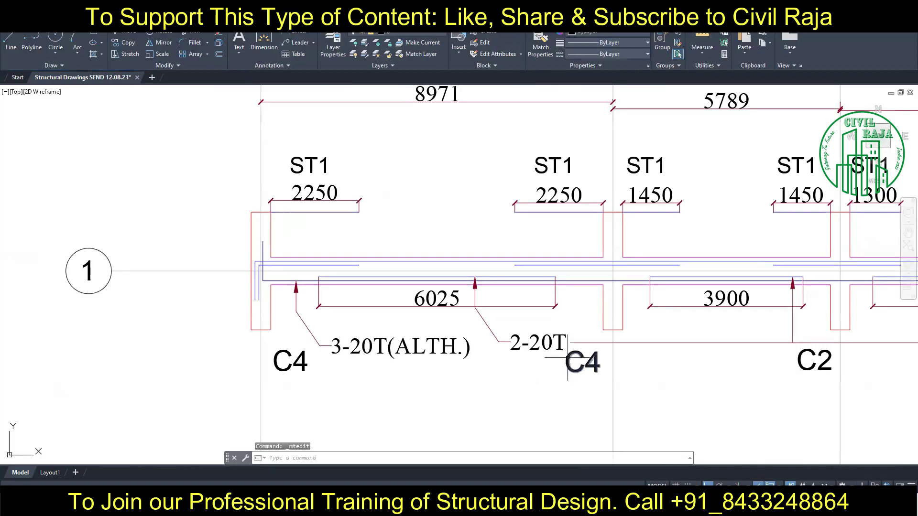
{"action": "double_click", "coordinate": [553, 345]}
{"action": "type", "text": "EXT."}
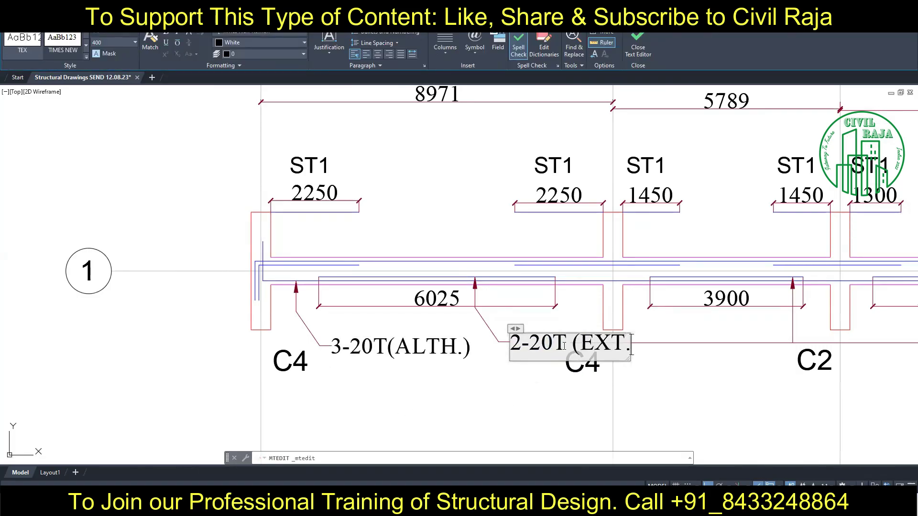
{"action": "type", "text": ")"}
{"action": "left_click", "coordinate": [664, 372]}
{"action": "left_click", "coordinate": [649, 342]}
{"action": "key", "text": "Escape"}
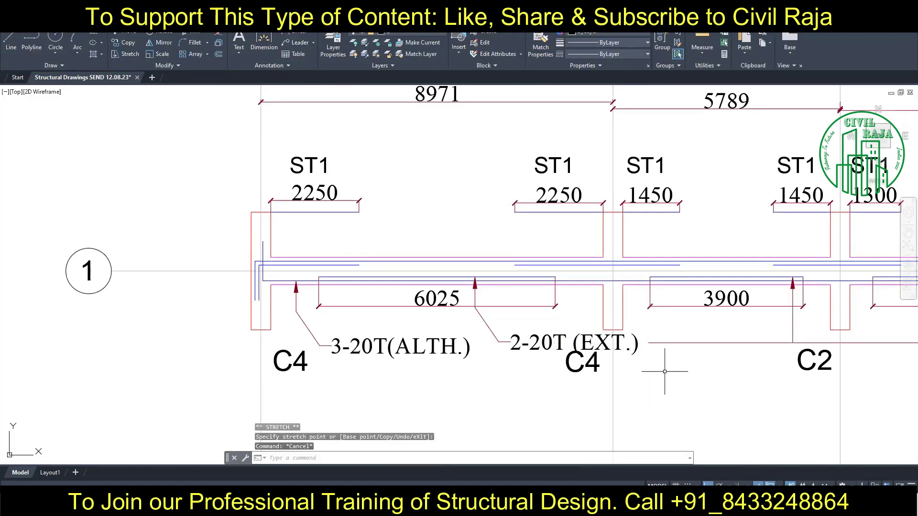
{"action": "middle_click_drag", "start_coordinate": [664, 371], "coordinate": [497, 366]}
{"action": "scroll", "coordinate": [287, 373], "scroll_direction": "down", "scroll_amount": 2}
{"action": "scroll", "coordinate": [191, 373], "scroll_direction": "down", "scroll_amount": 2}
{"action": "mouse_move", "coordinate": [579, 322]}
{"action": "middle_mouse_down"}
{"action": "mouse_move", "coordinate": [307, 325]}
{"action": "mouse_move", "coordinate": [511, 304]}
{"action": "middle_mouse_up"}
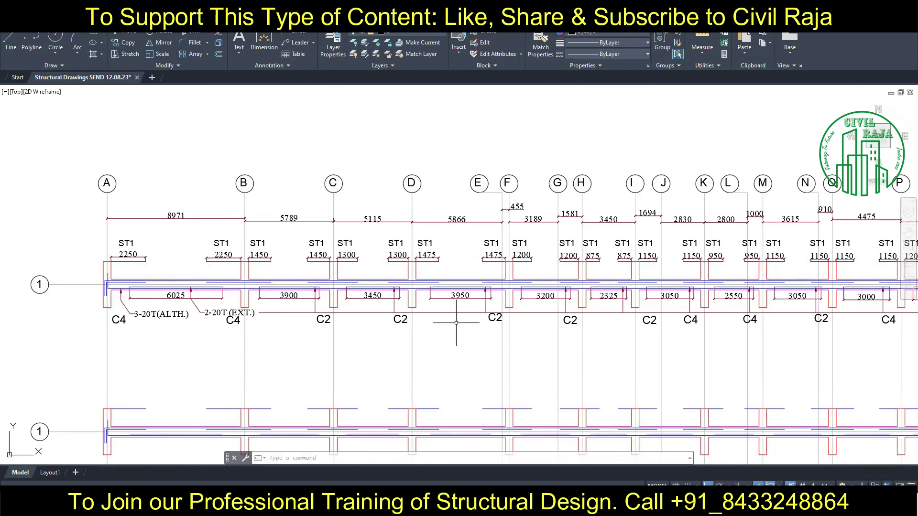
{"action": "mouse_move", "coordinate": [456, 323]}
{"action": "middle_mouse_down"}
{"action": "mouse_move", "coordinate": [365, 283]}
{"action": "mouse_move", "coordinate": [308, 322]}
{"action": "mouse_move", "coordinate": [344, 332]}
{"action": "mouse_move", "coordinate": [532, 332]}
{"action": "mouse_move", "coordinate": [271, 304]}
{"action": "middle_mouse_up"}
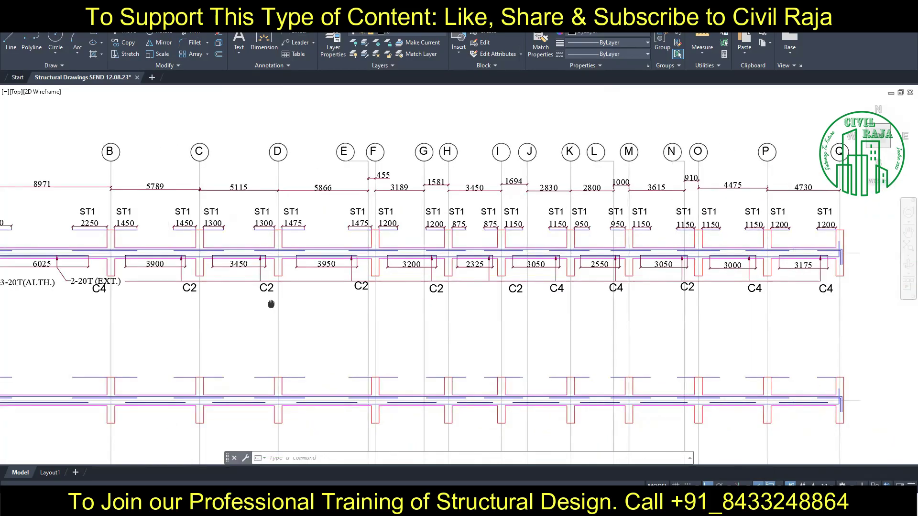
{"action": "scroll", "coordinate": [246, 270], "scroll_direction": "up", "scroll_amount": 4}
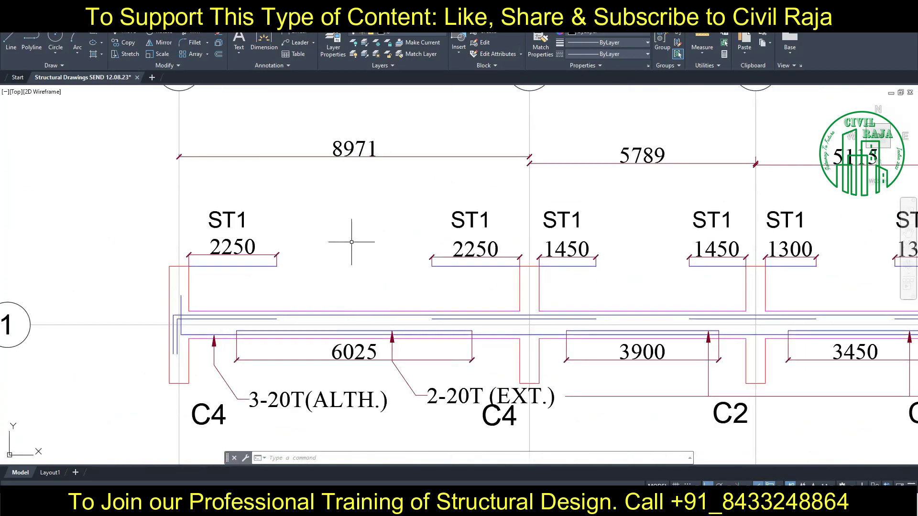
{"action": "scroll", "coordinate": [352, 241], "scroll_direction": "down", "scroll_amount": 5}
{"action": "middle_click_drag", "start_coordinate": [335, 143], "coordinate": [334, 335]}
{"action": "scroll", "coordinate": [294, 217], "scroll_direction": "up", "scroll_amount": 5}
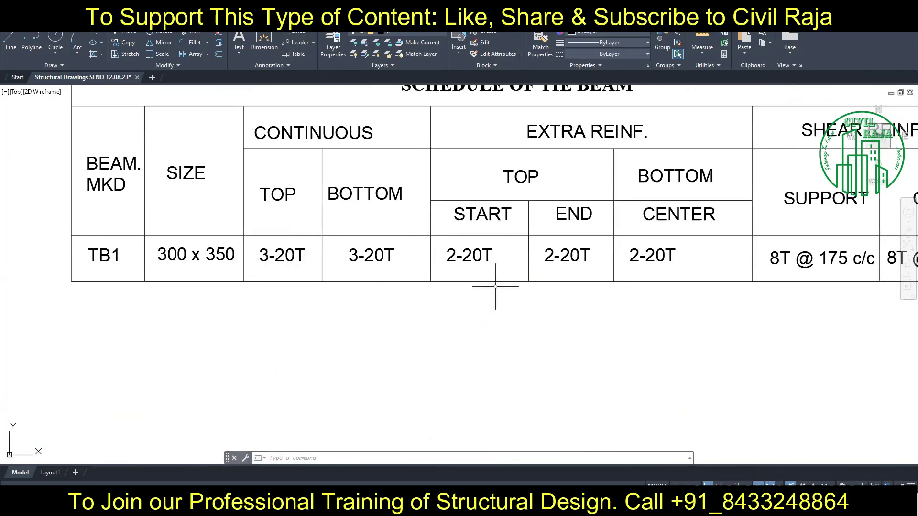
{"action": "scroll", "coordinate": [495, 286], "scroll_direction": "down", "scroll_amount": 3}
{"action": "scroll", "coordinate": [496, 286], "scroll_direction": "down", "scroll_amount": 5}
{"action": "scroll", "coordinate": [266, 333], "scroll_direction": "up", "scroll_amount": 5}
{"action": "scroll", "coordinate": [266, 333], "scroll_direction": "up", "scroll_amount": 2}
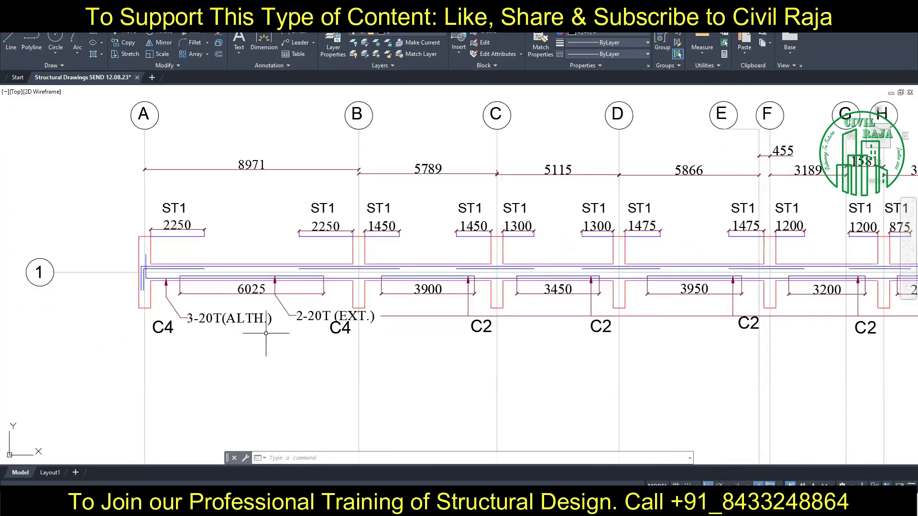
{"action": "scroll", "coordinate": [265, 333], "scroll_direction": "up", "scroll_amount": 1}
{"action": "scroll", "coordinate": [284, 290], "scroll_direction": "up", "scroll_amount": 1}
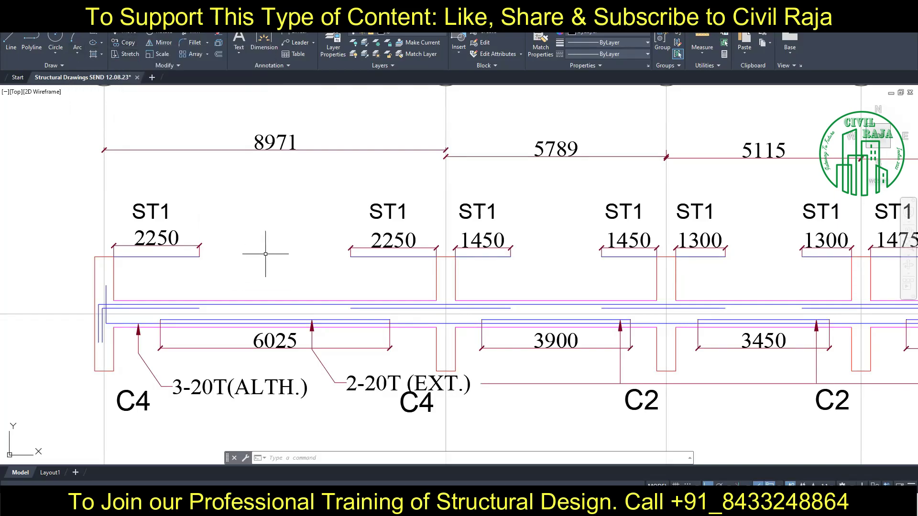
Draw a quick leader to the first span's top bar with width 400 and text 3-20T (ALTH.)
{"action": "type", "text": "qleader"}
{"action": "key", "text": "Return"}
{"action": "left_click", "coordinate": [258, 304]}
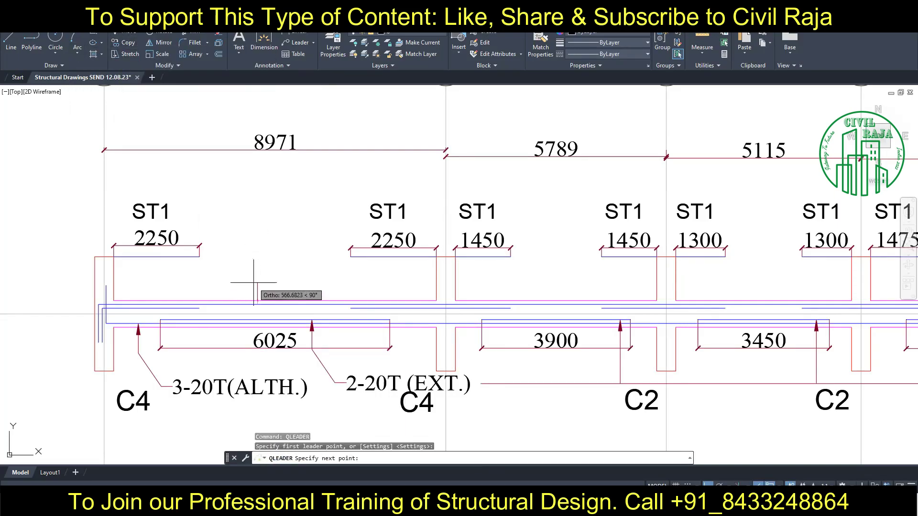
{"action": "left_click", "coordinate": [258, 284]}
{"action": "left_click", "coordinate": [286, 283]}
{"action": "type", "text": "3-20T"}
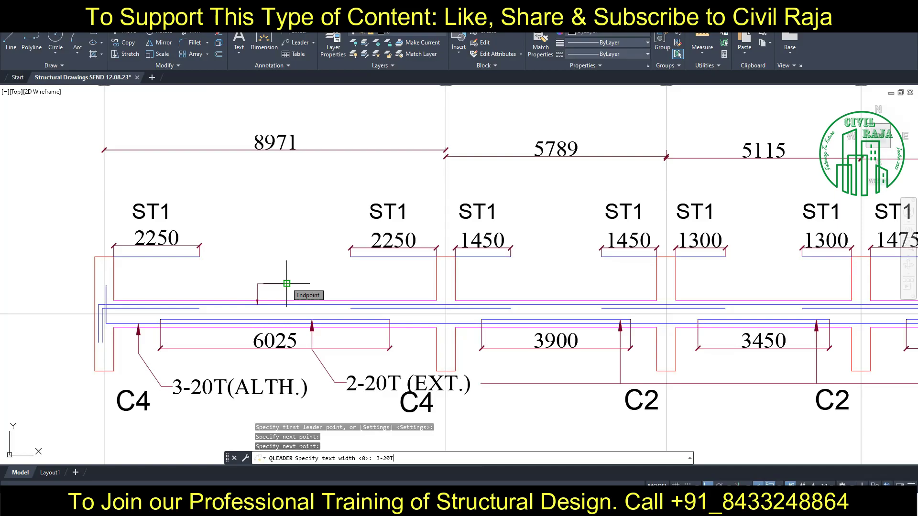
{"action": "key", "text": "space"}
{"action": "type", "text": "(AL"}
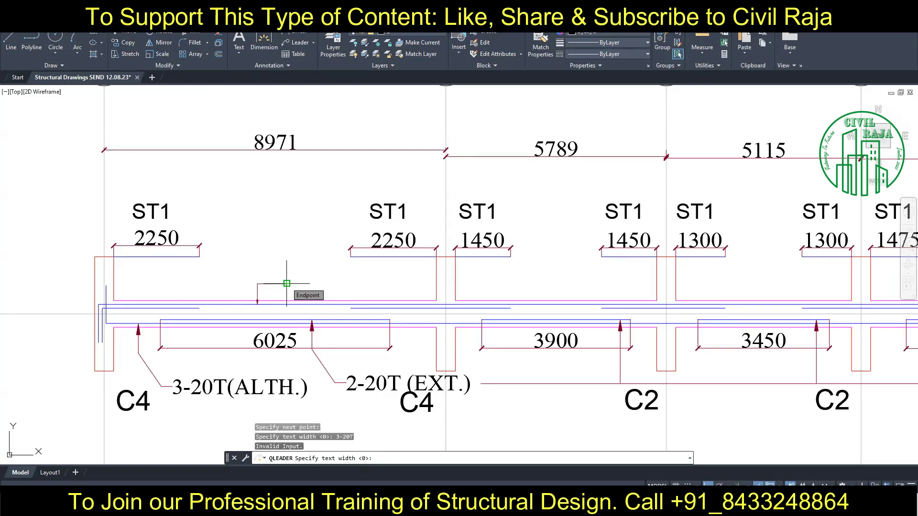
{"action": "type", "text": "00"}
{"action": "key", "text": "Return"}
{"action": "type", "text": "3-20T (ALTH.)"}
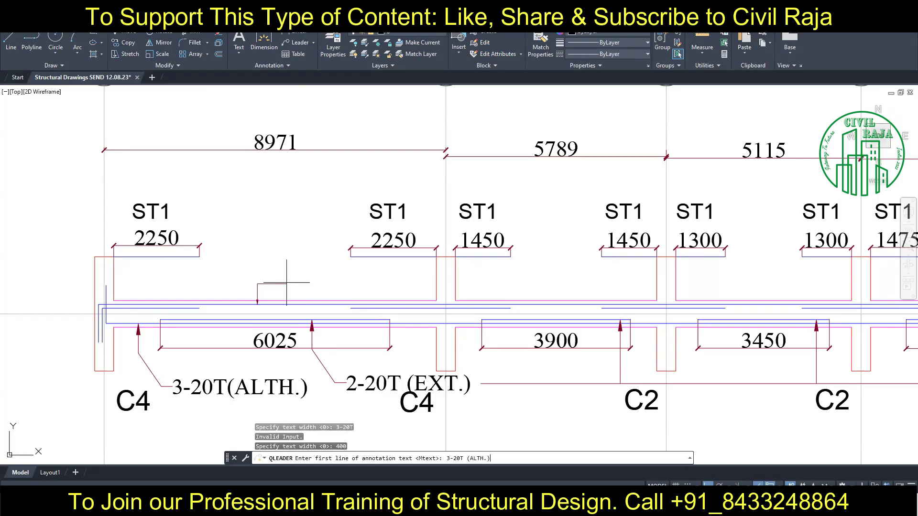
{"action": "key", "text": "Return"}
{"action": "key", "text": "Return"}
Widen the leader's text box so 3-20T (ALTH.) fits on one line
{"action": "double_click", "coordinate": [360, 319]}
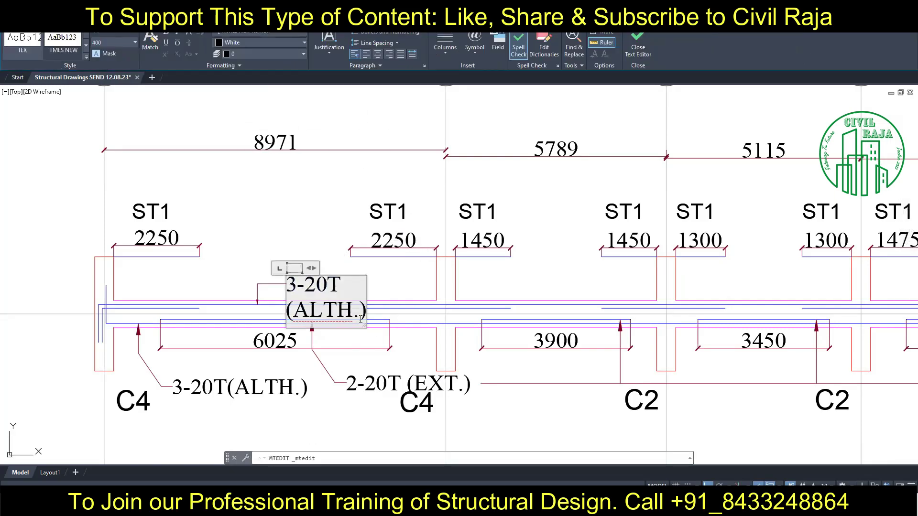
{"action": "left_click_drag", "start_coordinate": [365, 327], "coordinate": [502, 292]}
{"action": "left_click", "coordinate": [499, 283]}
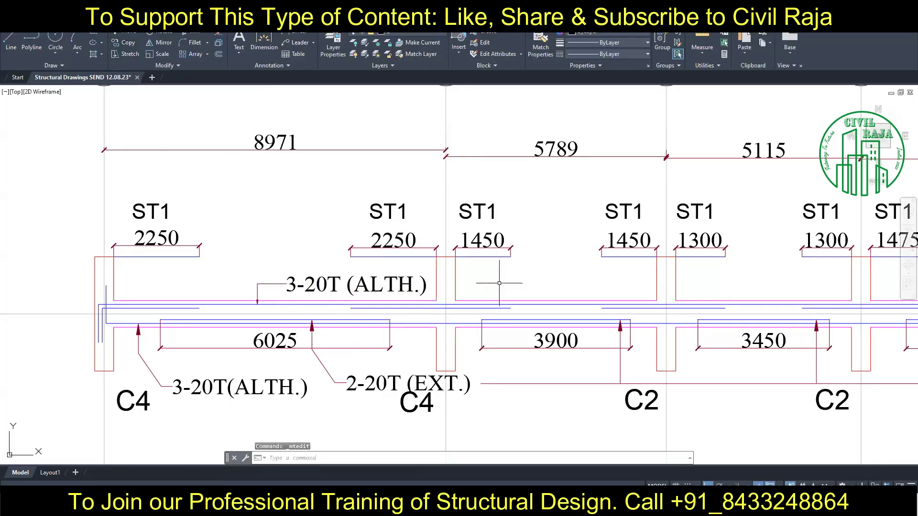
{"action": "left_click", "coordinate": [261, 280]}
{"action": "key", "text": "Escape"}
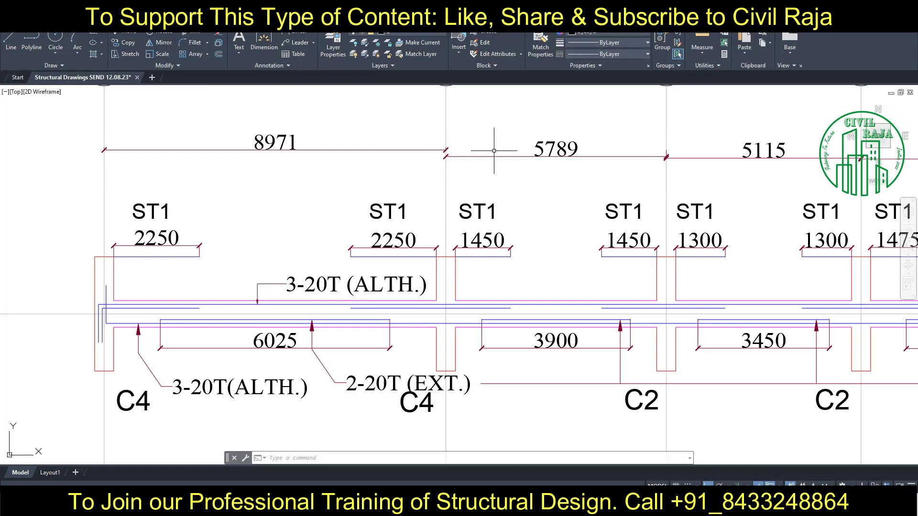
Match properties from another object onto the 3-20T leader
{"action": "left_click", "coordinate": [540, 43]}
{"action": "left_click", "coordinate": [321, 364]}
{"action": "left_click", "coordinate": [256, 293]}
{"action": "key", "text": "Return"}
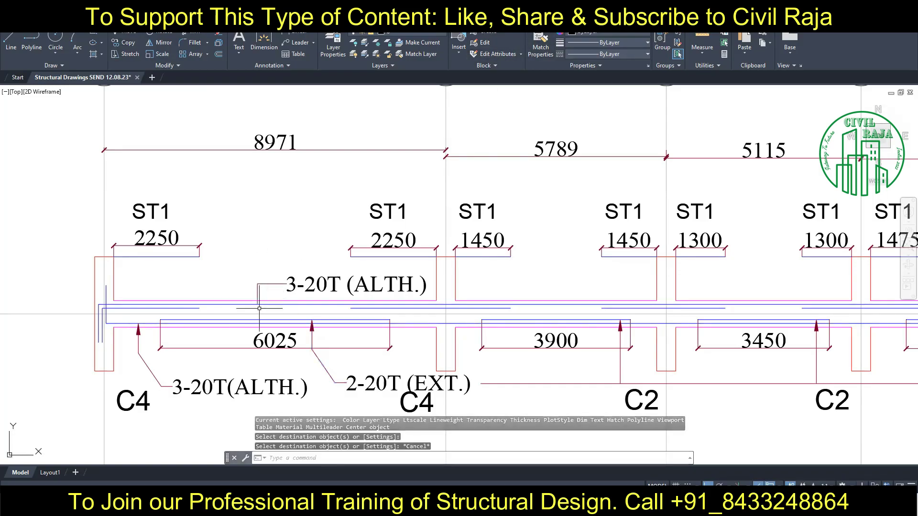
{"action": "key", "text": "Escape"}
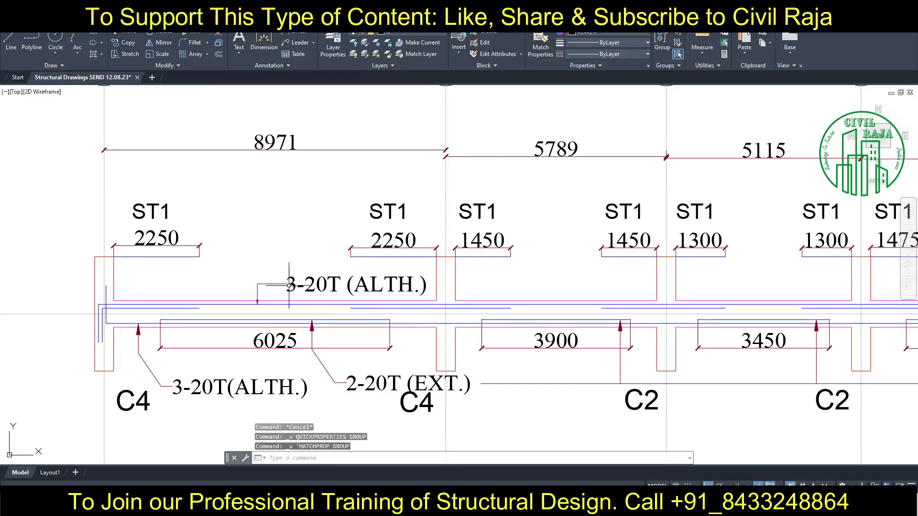
Try changing the 3-20T leader's arrow size in Quick Properties
{"action": "left_click", "coordinate": [257, 294]}
{"action": "left_click", "coordinate": [337, 263]}
{"action": "left_click", "coordinate": [245, 257]}
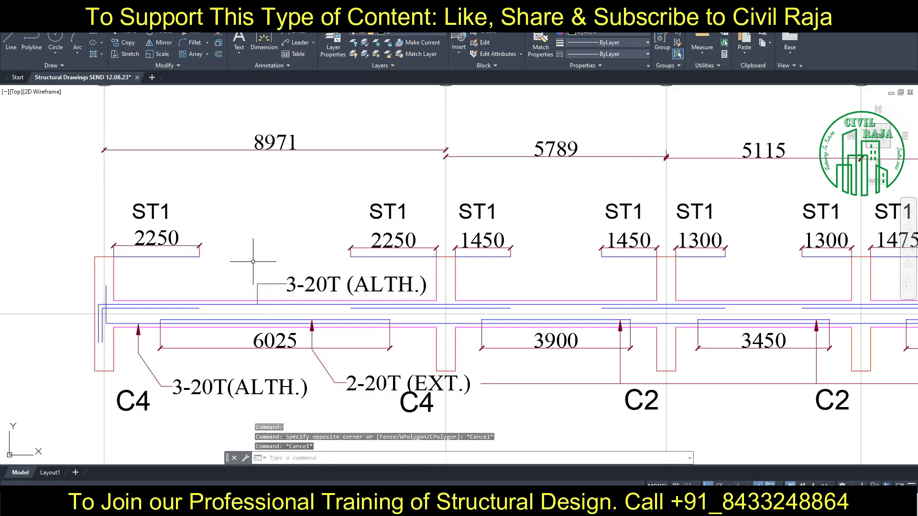
{"action": "key", "text": "Escape"}
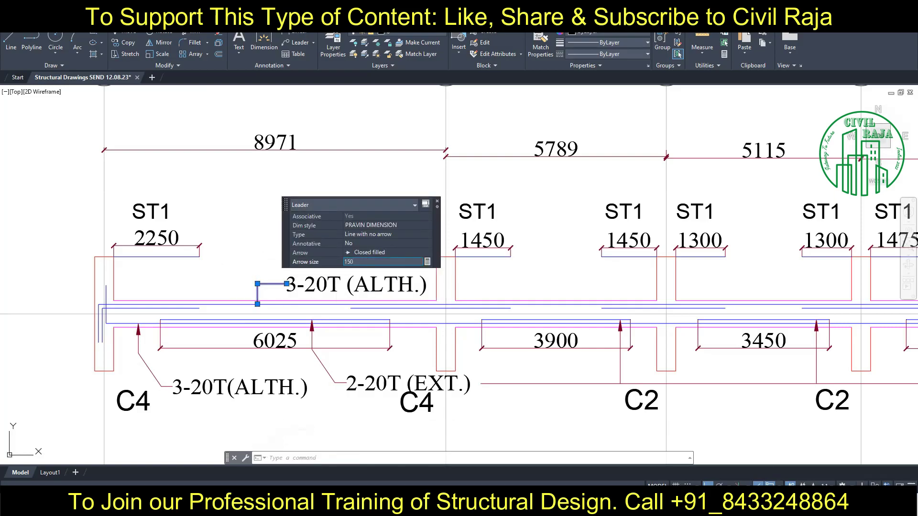
{"action": "left_click", "coordinate": [253, 257]}
{"action": "key", "text": "Escape"}
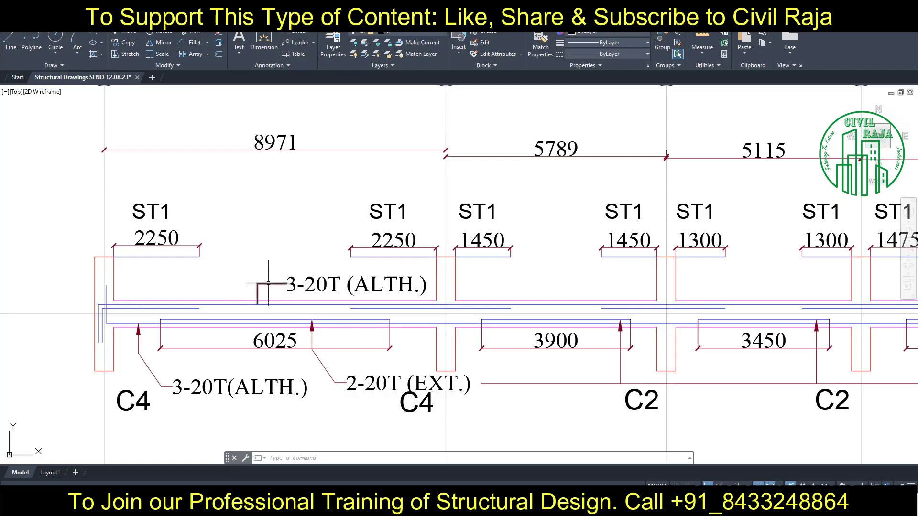
Restart QLEADER at the top bar from Recent Input, then cancel it
{"action": "right_click", "coordinate": [244, 212]}
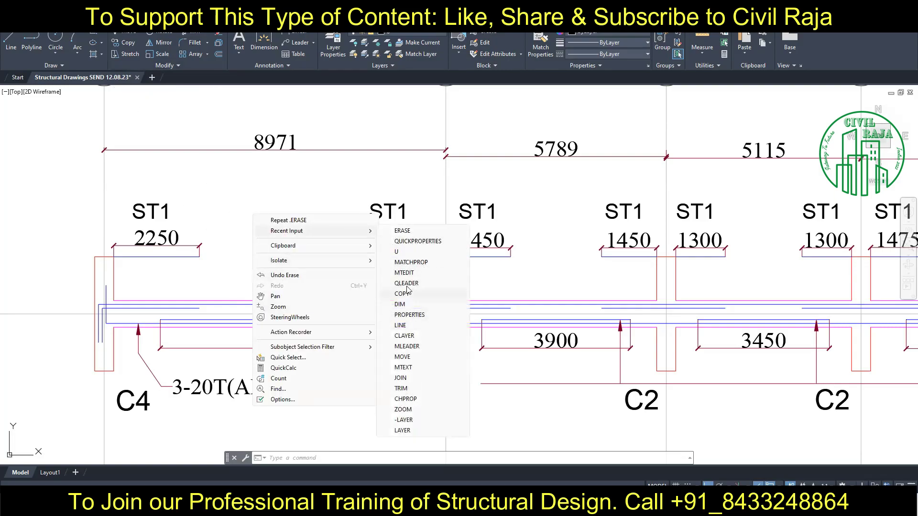
{"action": "left_click", "coordinate": [411, 228]}
{"action": "left_click", "coordinate": [264, 283]}
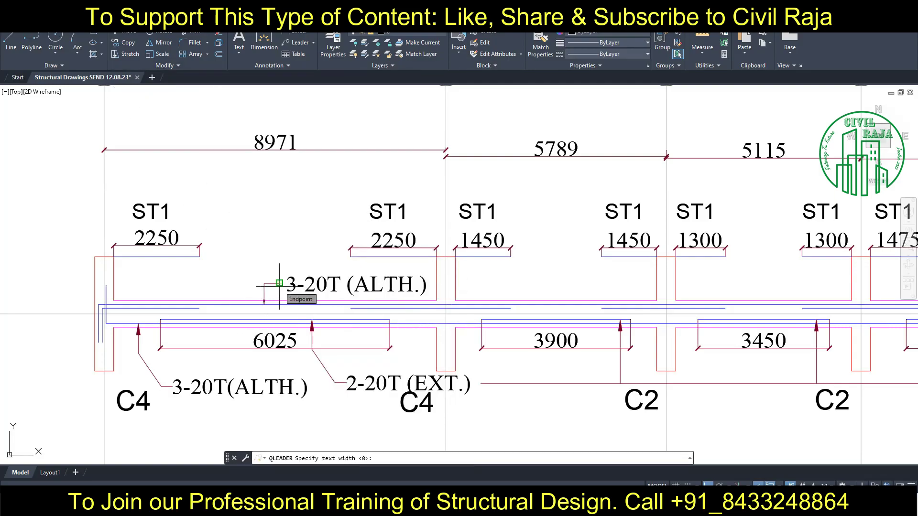
{"action": "key", "text": "Escape"}
Edit the leader's arrow size again, then undo the change
{"action": "left_click", "coordinate": [279, 283]}
{"action": "left_click", "coordinate": [361, 266]}
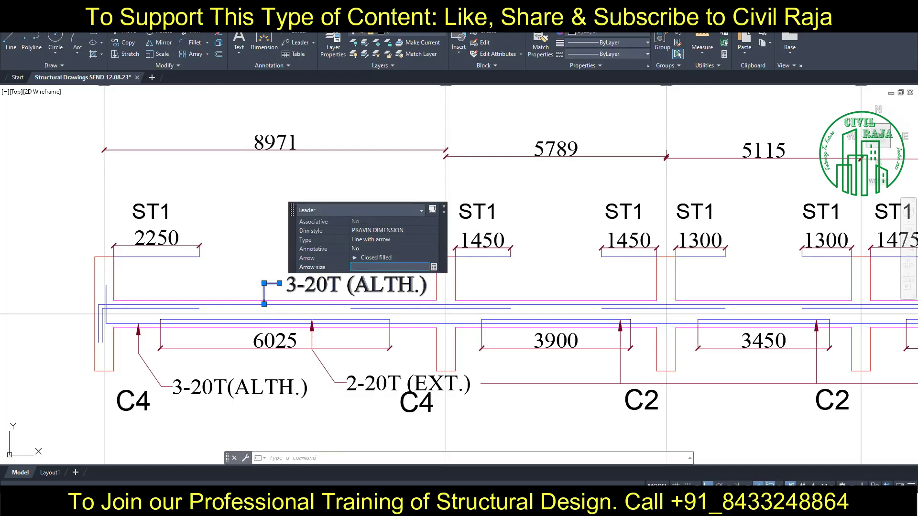
{"action": "left_click", "coordinate": [256, 209]}
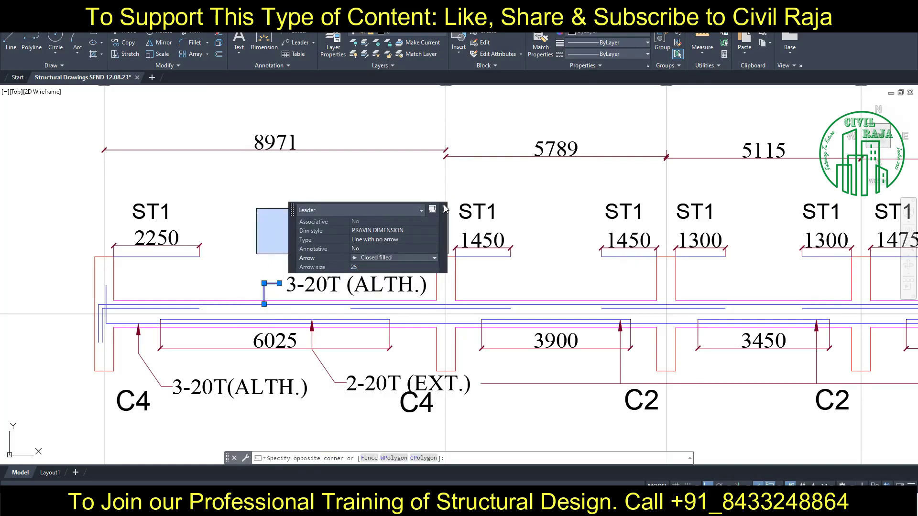
{"action": "key", "text": "Escape"}
{"action": "key", "text": "Escape"}
{"action": "scroll", "coordinate": [268, 296], "scroll_direction": "up", "scroll_amount": 5}
{"action": "key", "text": "ctrl+z"}
{"action": "key", "text": "ctrl+z"}
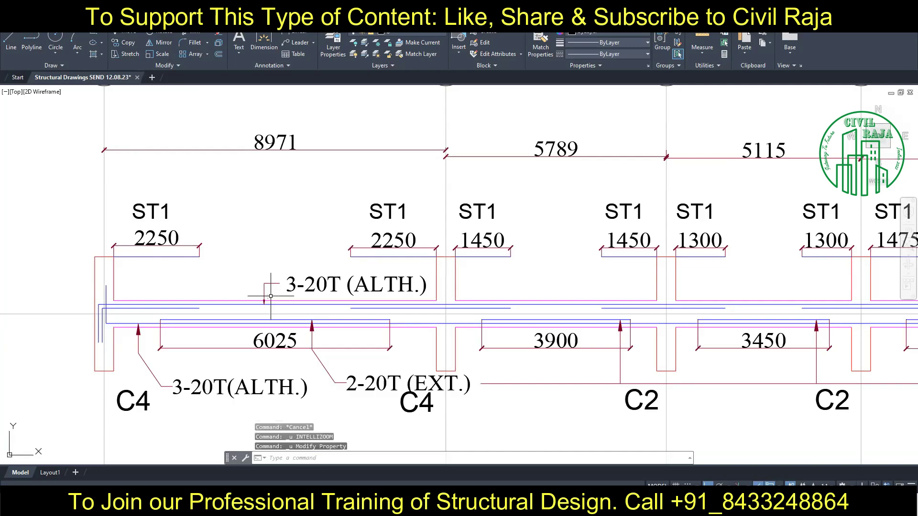
Erase the short leader under 3-20T (ALTH.) and start a new leader at the top bar
{"action": "left_click", "coordinate": [274, 295]}
{"action": "key", "text": "Delete"}
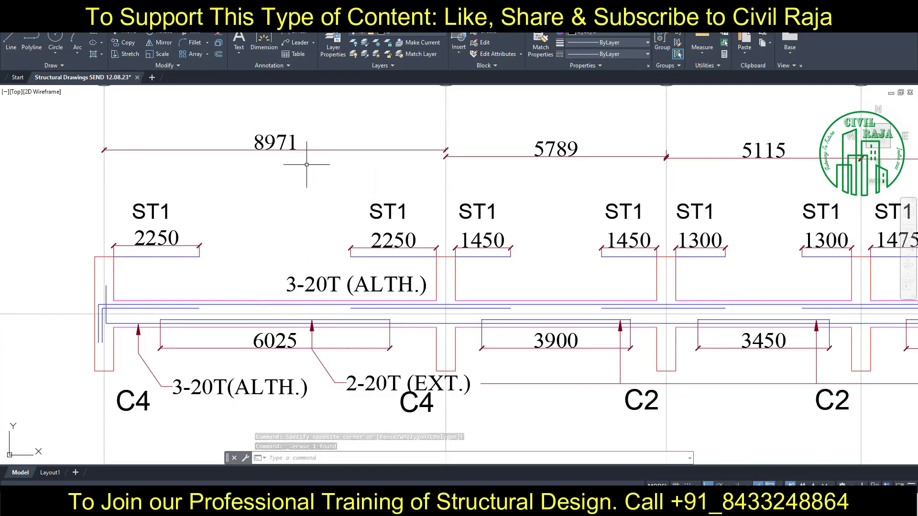
{"action": "right_click", "coordinate": [248, 386]}
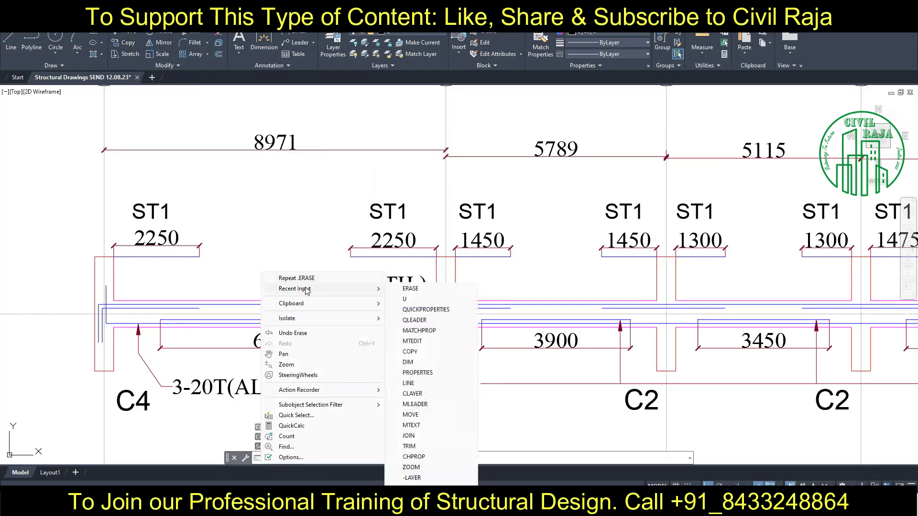
{"action": "left_click", "coordinate": [397, 352]}
{"action": "left_click", "coordinate": [273, 302]}
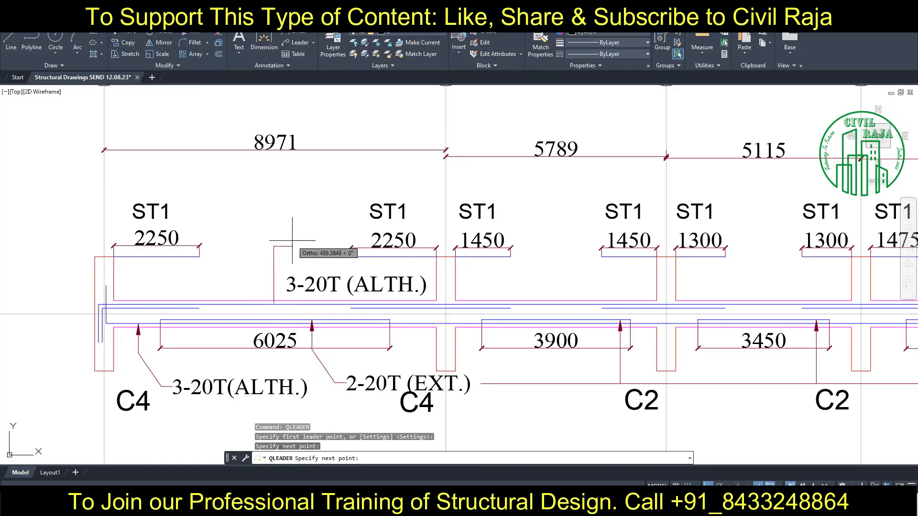
Finish the new top-bar leader and set its arrowhead size to 300
{"action": "left_click", "coordinate": [292, 240]}
{"action": "key", "text": "Return"}
{"action": "left_click", "coordinate": [273, 278]}
{"action": "left_click", "coordinate": [373, 246]}
{"action": "type", "text": "300"}
{"action": "key", "text": "Return"}
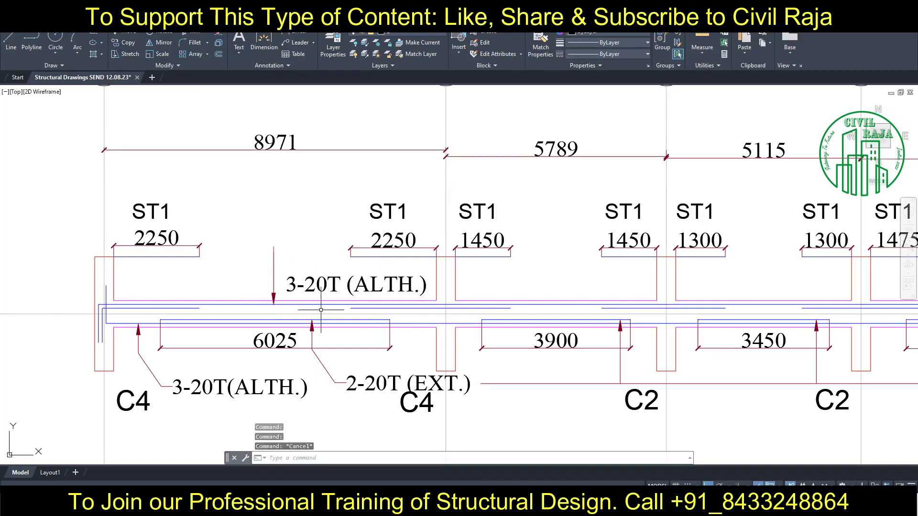
Move the 3-20T (ALTH.) label higher and extend the leader up to it
{"action": "left_click", "coordinate": [335, 285]}
{"action": "type", "text": "m"}
{"action": "key", "text": "Return"}
{"action": "left_click", "coordinate": [287, 276]}
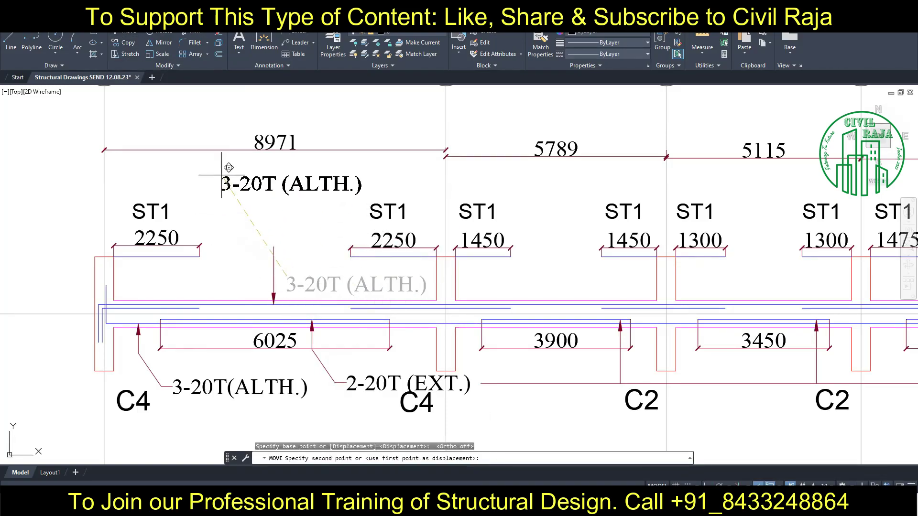
{"action": "left_click", "coordinate": [221, 167]}
{"action": "left_click", "coordinate": [273, 272]}
{"action": "left_click", "coordinate": [273, 247]}
{"action": "left_click", "coordinate": [273, 203]}
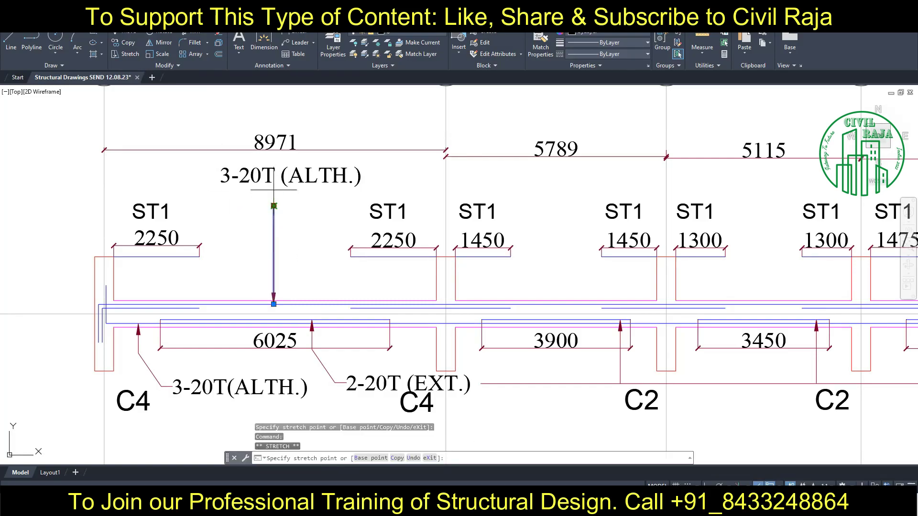
{"action": "key", "text": "Escape"}
Begin another move of the 3-20T (ALTH.) label, then cancel it
{"action": "left_click", "coordinate": [287, 176]}
{"action": "type", "text": "m"}
{"action": "key", "text": "Return"}
{"action": "left_click", "coordinate": [71, 123]}
{"action": "key", "text": "Escape"}
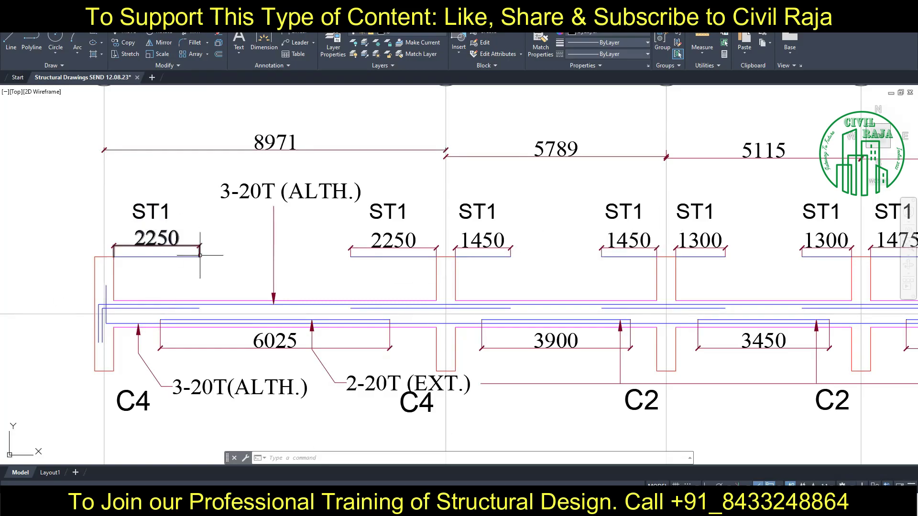
Draw an orthogonal leader up from the first span's top bar with a rightward tail
{"action": "right_click", "coordinate": [212, 283]}
{"action": "mouse_move", "coordinate": [282, 302]}
{"action": "left_click", "coordinate": [375, 321]}
{"action": "left_click", "coordinate": [184, 309]}
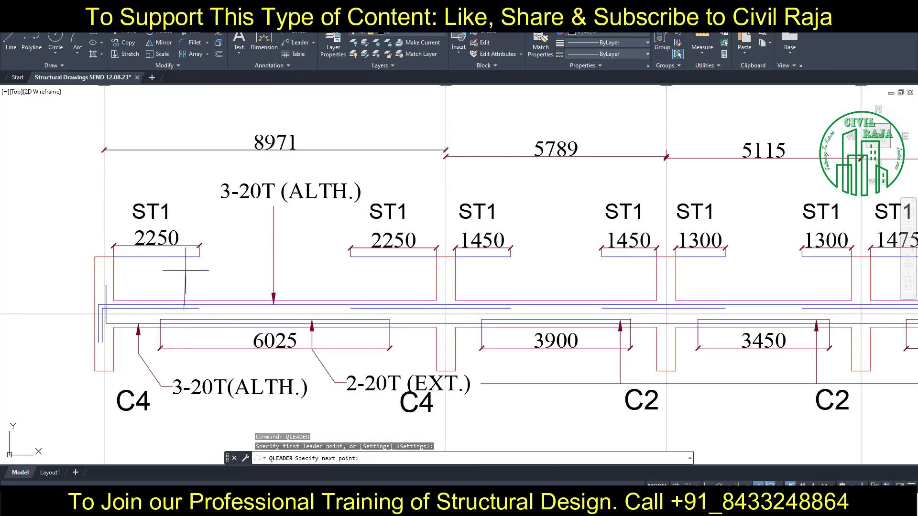
{"action": "key", "text": "F8"}
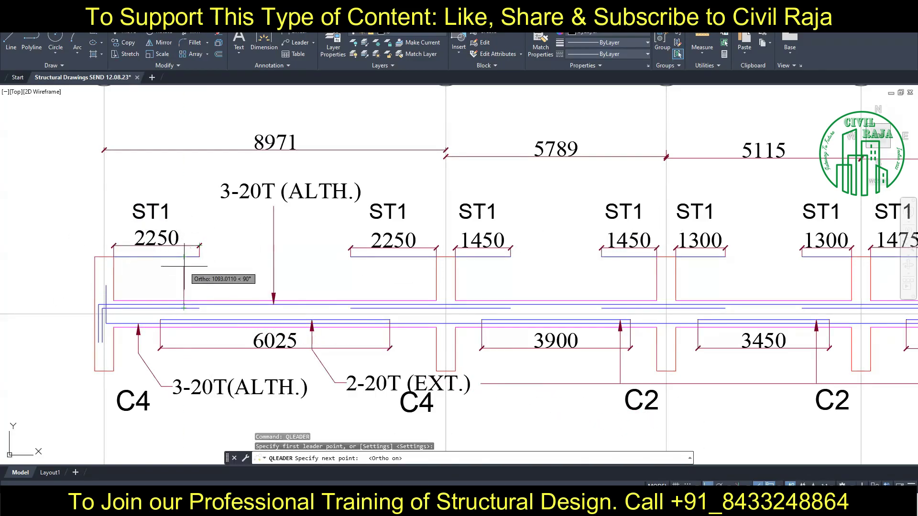
{"action": "left_click", "coordinate": [184, 272]}
{"action": "left_click", "coordinate": [286, 272]}
{"action": "key", "text": "Escape"}
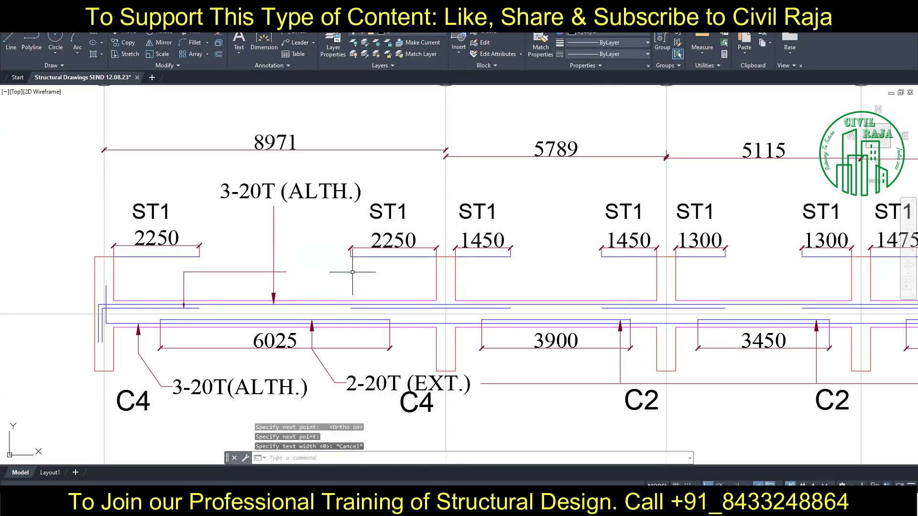
{"action": "left_click", "coordinate": [249, 271]}
{"action": "left_click", "coordinate": [286, 272]}
{"action": "key", "text": "Escape"}
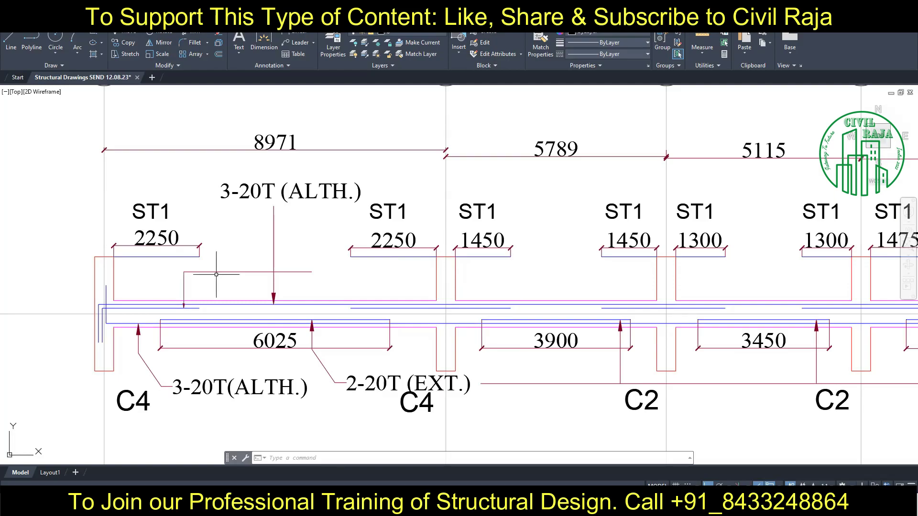
Copy the 3-20T (ALTH.) label onto the new leader and edit it to 2-20T (EXT.)
{"action": "left_click", "coordinate": [235, 184]}
{"action": "type", "text": "co"}
{"action": "key", "text": "Return"}
{"action": "left_click", "coordinate": [221, 183]}
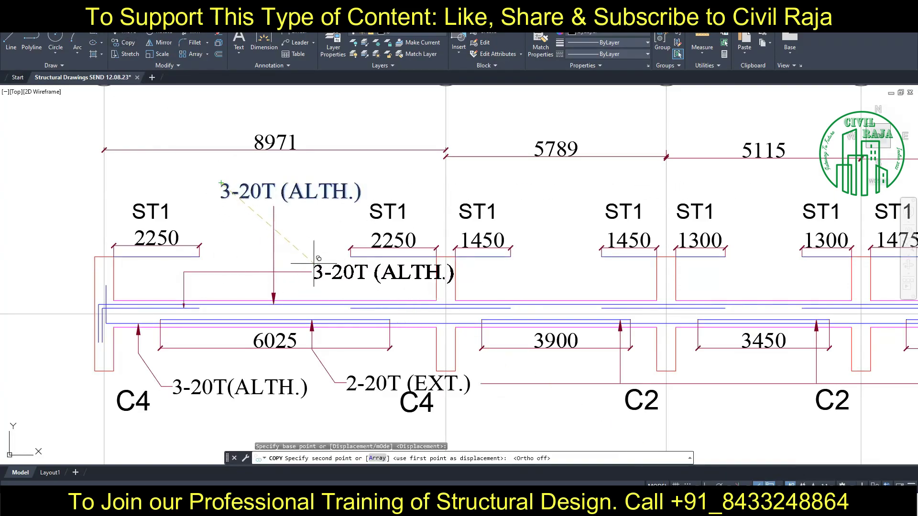
{"action": "left_click", "coordinate": [314, 263]}
{"action": "key", "text": "Escape"}
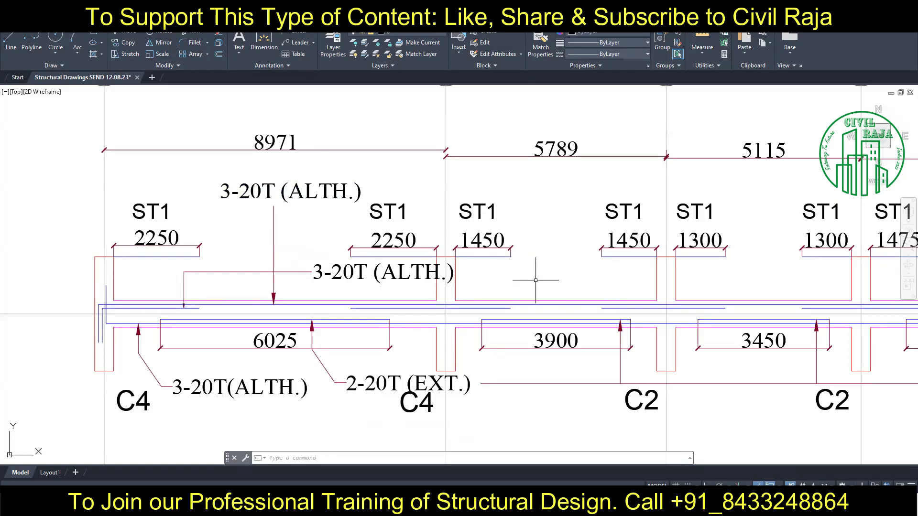
{"action": "double_click", "coordinate": [318, 269]}
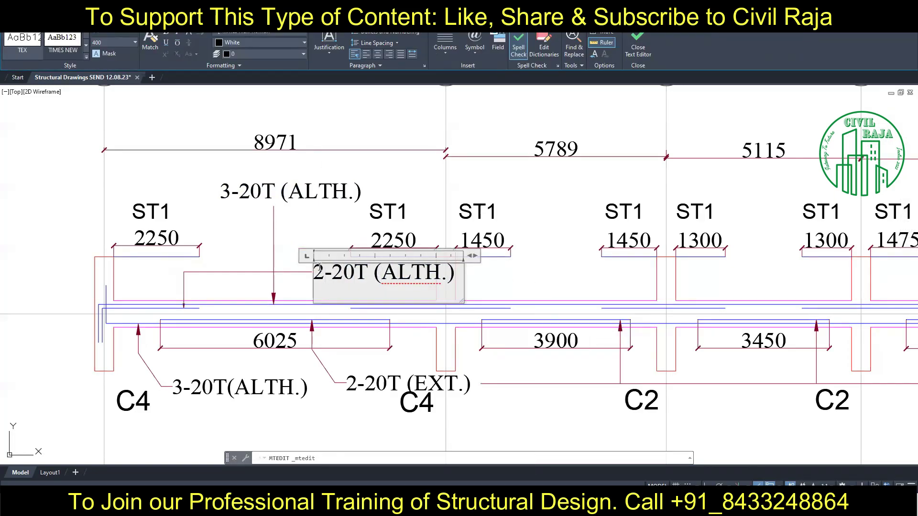
{"action": "type", "text": "EX"}
{"action": "left_click", "coordinate": [415, 186]}
{"action": "key", "text": "Escape"}
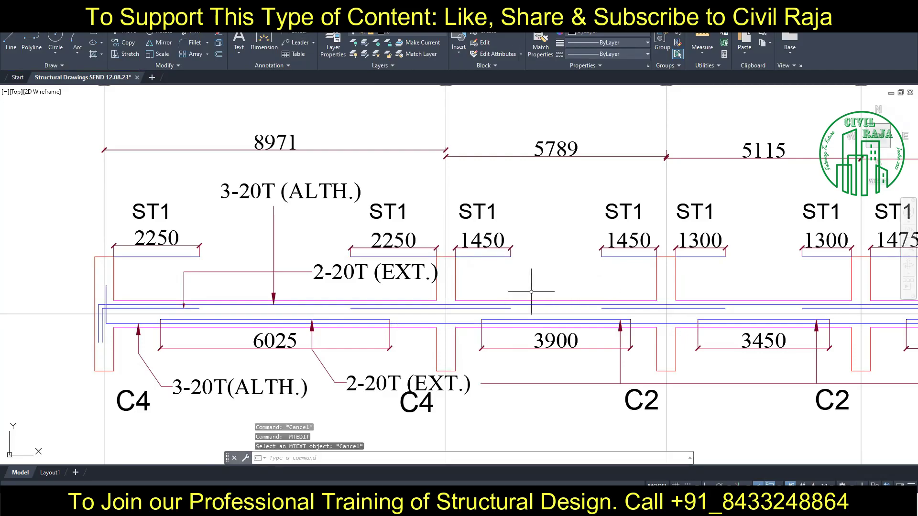
Repeat the quick leader command for the next top-bar arrow
{"action": "right_click", "coordinate": [540, 275]}
{"action": "left_click", "coordinate": [693, 311]}
{"action": "scroll", "coordinate": [693, 311], "scroll_direction": "down", "scroll_amount": 3}
Place a text-less arrow leader on a top bar further along the beam
{"action": "scroll", "coordinate": [545, 309], "scroll_direction": "up", "scroll_amount": 3}
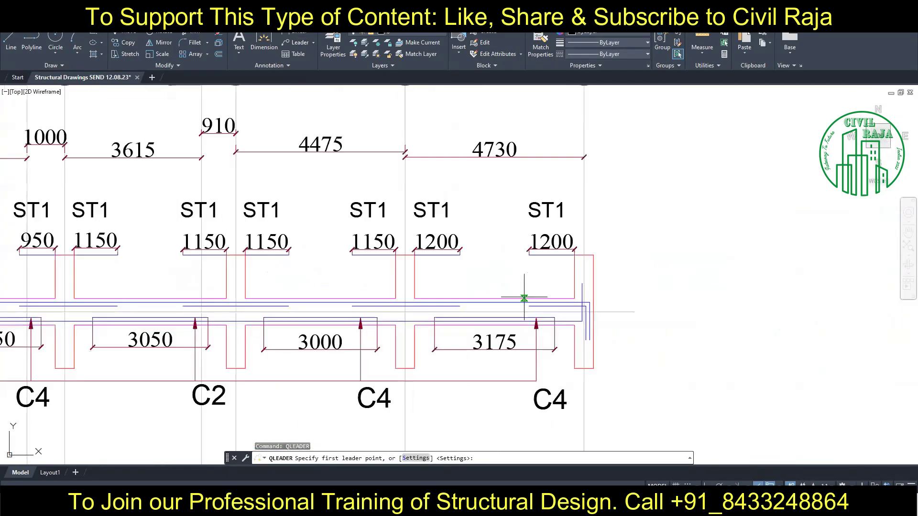
{"action": "left_click", "coordinate": [544, 306]}
{"action": "scroll", "coordinate": [552, 283], "scroll_direction": "down", "scroll_amount": 1}
{"action": "scroll", "coordinate": [589, 262], "scroll_direction": "down", "scroll_amount": 3}
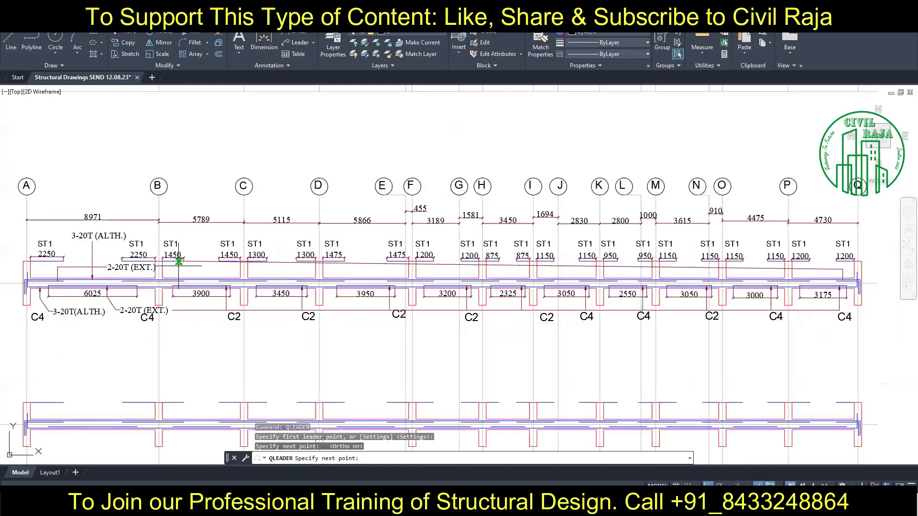
{"action": "scroll", "coordinate": [143, 269], "scroll_direction": "up", "scroll_amount": 3}
{"action": "scroll", "coordinate": [143, 269], "scroll_direction": "up", "scroll_amount": 2}
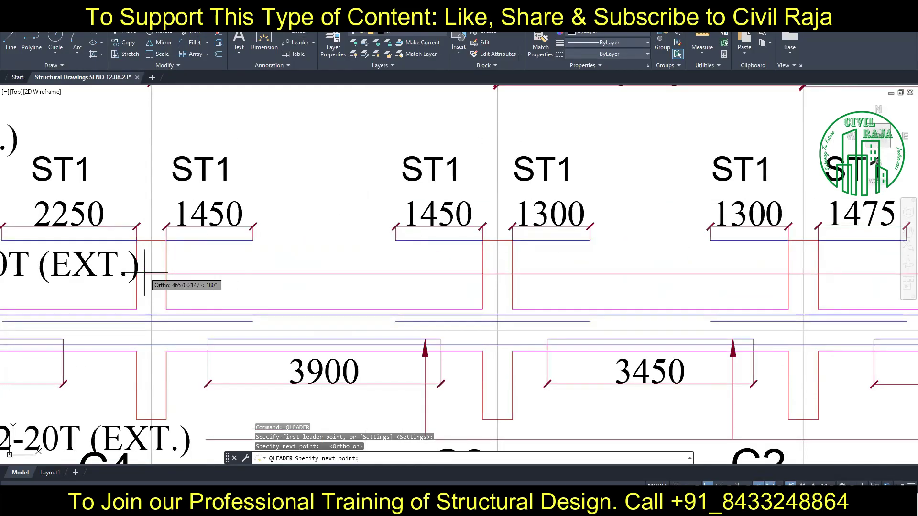
{"action": "key", "text": "Return"}
{"action": "key", "text": "Escape"}
{"action": "scroll", "coordinate": [252, 221], "scroll_direction": "down", "scroll_amount": 4}
{"action": "scroll", "coordinate": [765, 297], "scroll_direction": "up", "scroll_amount": 1}
{"action": "scroll", "coordinate": [757, 281], "scroll_direction": "up", "scroll_amount": 3}
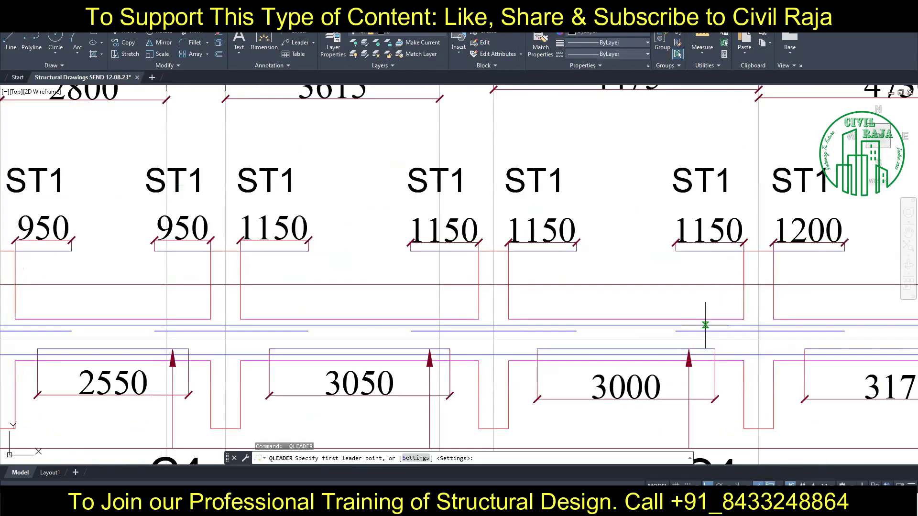
Add a second arrow leader pointing at another top bar
{"action": "key", "text": "Return"}
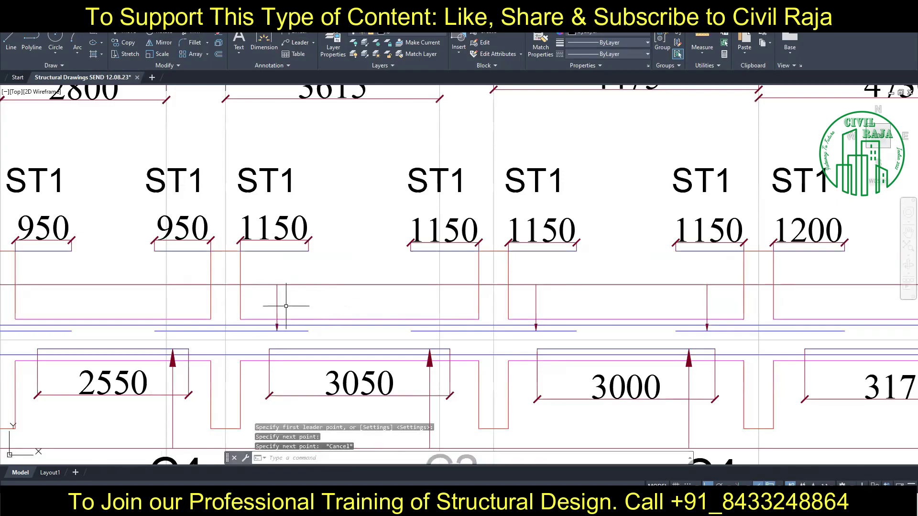
{"action": "scroll", "coordinate": [293, 303], "scroll_direction": "down", "scroll_amount": 2}
{"action": "scroll", "coordinate": [529, 320], "scroll_direction": "up", "scroll_amount": 2}
{"action": "scroll", "coordinate": [475, 303], "scroll_direction": "down", "scroll_amount": 2}
{"action": "scroll", "coordinate": [476, 366], "scroll_direction": "up", "scroll_amount": 2}
{"action": "left_click", "coordinate": [477, 365]}
{"action": "scroll", "coordinate": [476, 366], "scroll_direction": "down", "scroll_amount": 3}
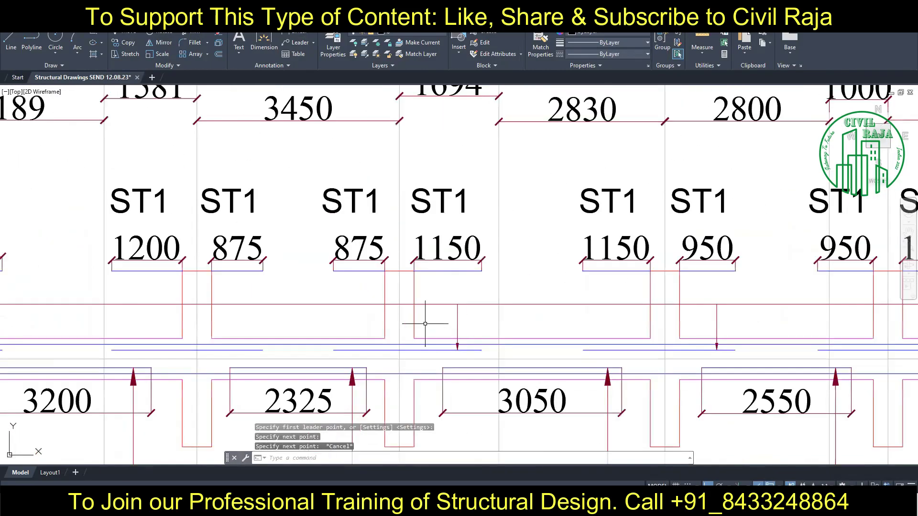
{"action": "key", "text": "Escape"}
{"action": "scroll", "coordinate": [454, 245], "scroll_direction": "down", "scroll_amount": 2}
{"action": "scroll", "coordinate": [473, 278], "scroll_direction": "up", "scroll_amount": 4}
{"action": "scroll", "coordinate": [473, 277], "scroll_direction": "down", "scroll_amount": 2}
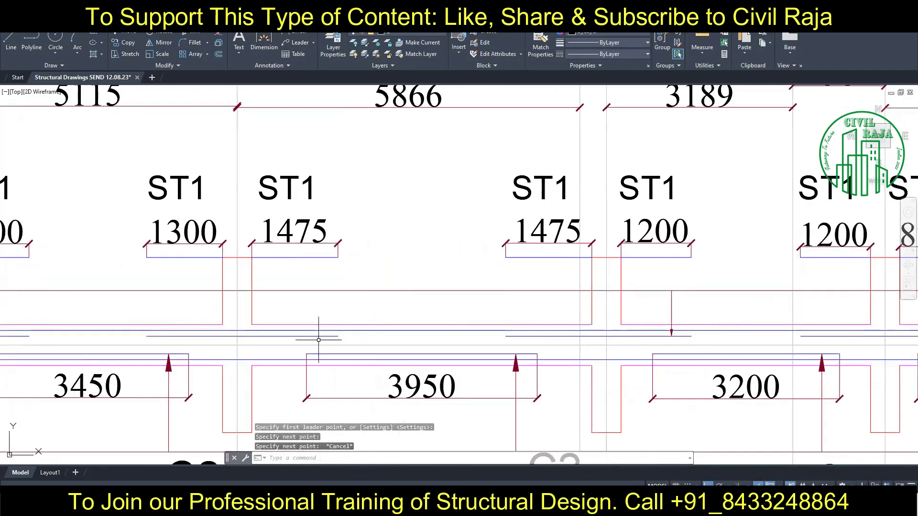
Pan to the next span and place a third top-bar arrow leader
{"action": "key", "text": "Return"}
{"action": "middle_click_drag", "start_coordinate": [317, 334], "coordinate": [600, 311]}
{"action": "left_click", "coordinate": [301, 332]}
{"action": "scroll", "coordinate": [295, 284], "scroll_direction": "down", "scroll_amount": 3}
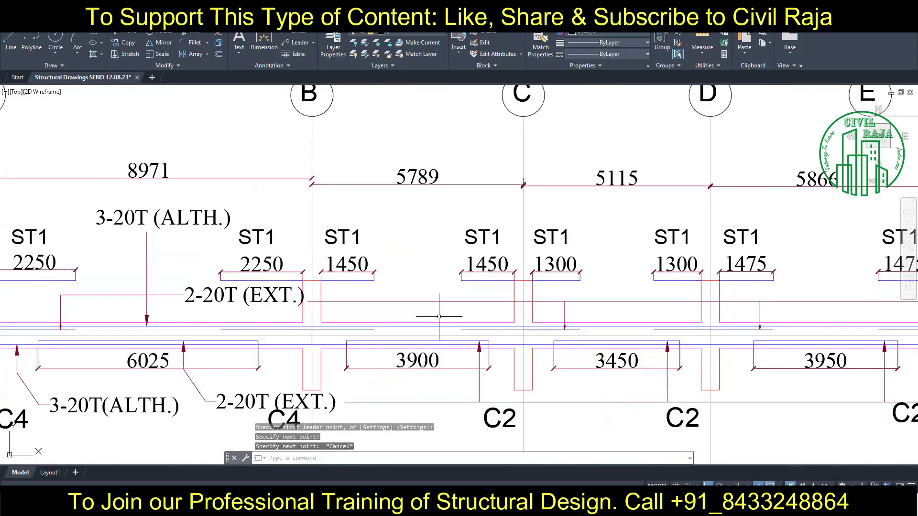
{"action": "scroll", "coordinate": [363, 327], "scroll_direction": "up", "scroll_amount": 4}
{"action": "key", "text": "Escape"}
{"action": "scroll", "coordinate": [403, 262], "scroll_direction": "down", "scroll_amount": 3}
{"action": "scroll", "coordinate": [475, 295], "scroll_direction": "down", "scroll_amount": 1}
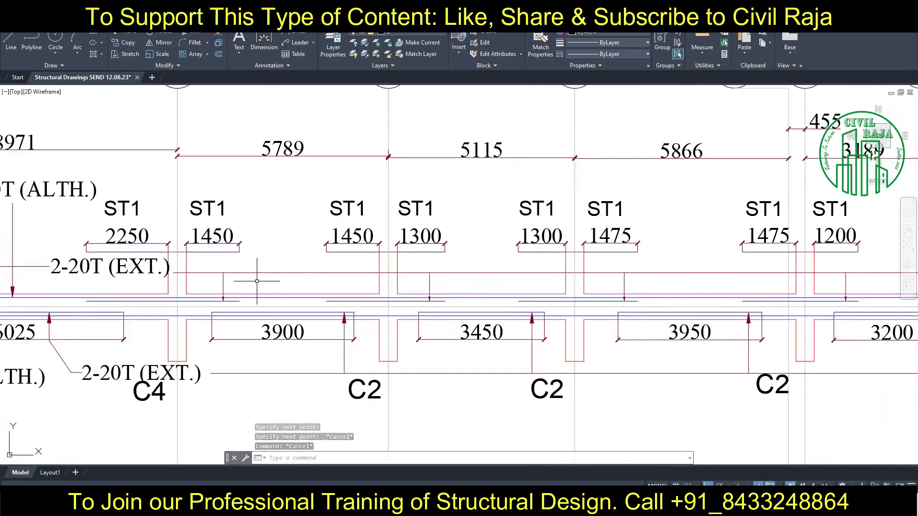
{"action": "scroll", "coordinate": [256, 281], "scroll_direction": "down", "scroll_amount": 3}
Move the C4 column mark at grid A left, under its grid line
{"action": "middle_click_drag", "start_coordinate": [195, 262], "coordinate": [184, 239]}
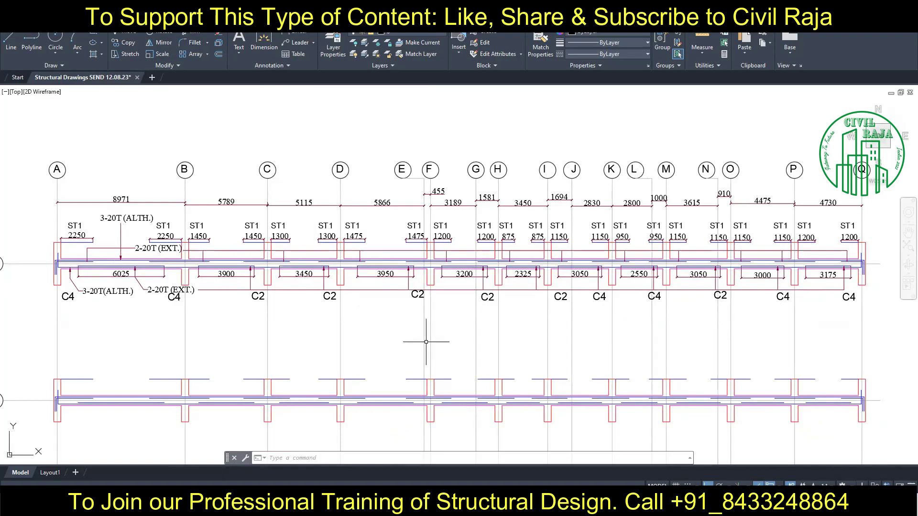
{"action": "scroll", "coordinate": [56, 292], "scroll_direction": "up", "scroll_amount": 2}
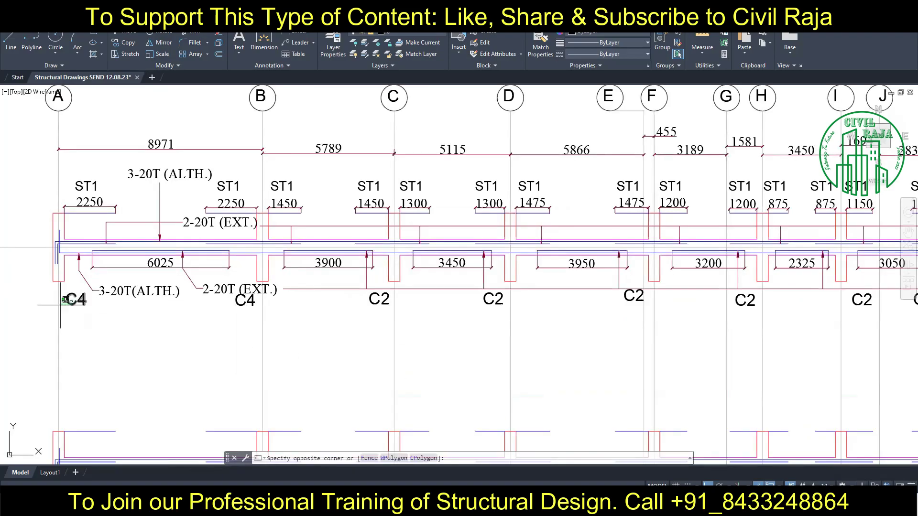
{"action": "left_click", "coordinate": [74, 298]}
{"action": "key", "text": "m"}
{"action": "key", "text": "Return"}
{"action": "left_click", "coordinate": [200, 335]}
{"action": "left_click", "coordinate": [171, 336]}
{"action": "left_click", "coordinate": [215, 365]}
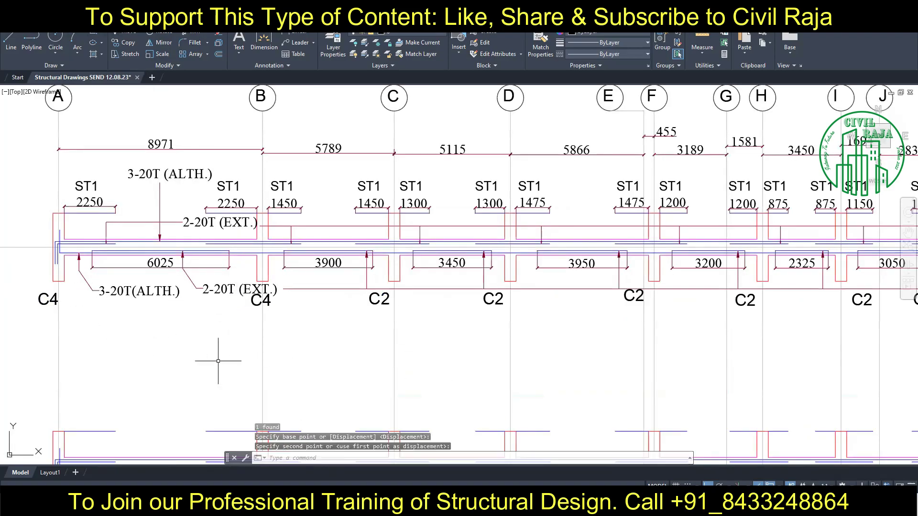
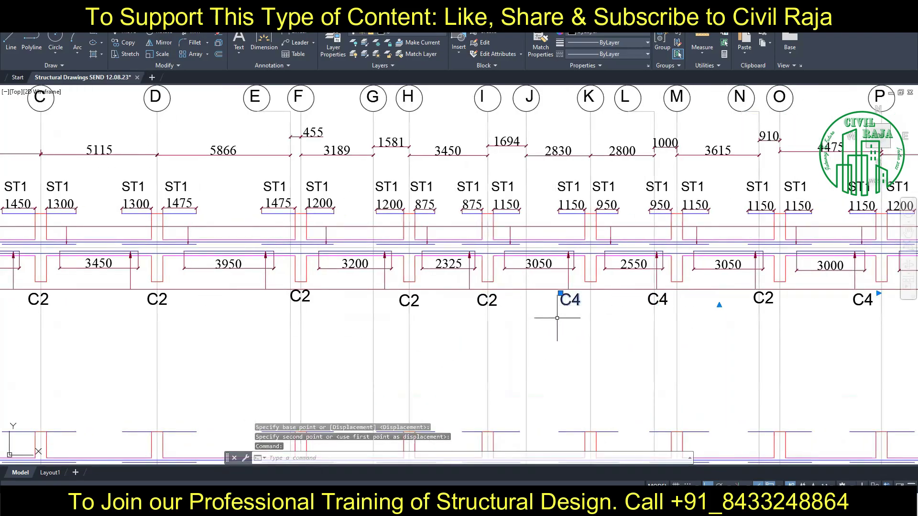
Align the C2 and C4 column labels with their grid lines along the beam
{"action": "left_click", "coordinate": [657, 300]}
{"action": "left_click", "coordinate": [652, 307]}
{"action": "left_click_drag", "start_coordinate": [762, 297], "coordinate": [778, 297]}
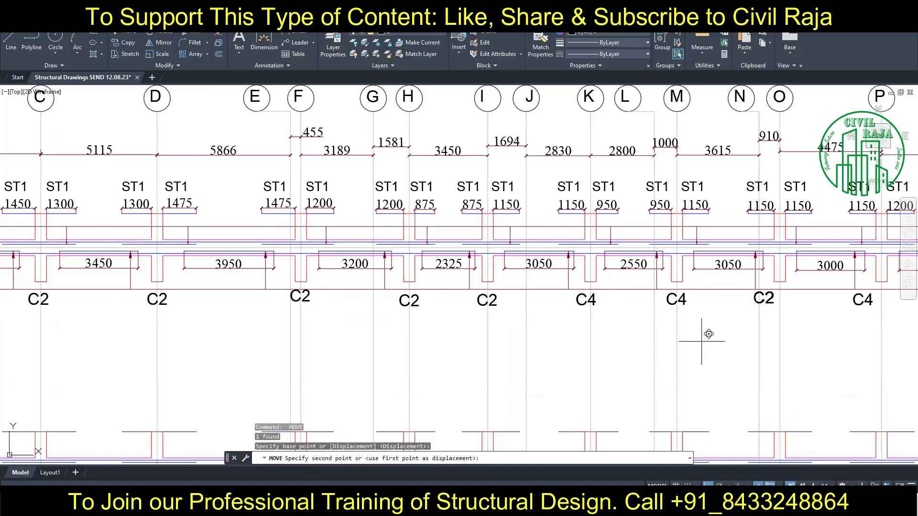
{"action": "middle_click_drag", "start_coordinate": [861, 334], "coordinate": [601, 334]}
{"action": "left_click_drag", "start_coordinate": [602, 299], "coordinate": [620, 300]}
{"action": "left_click", "coordinate": [708, 300]}
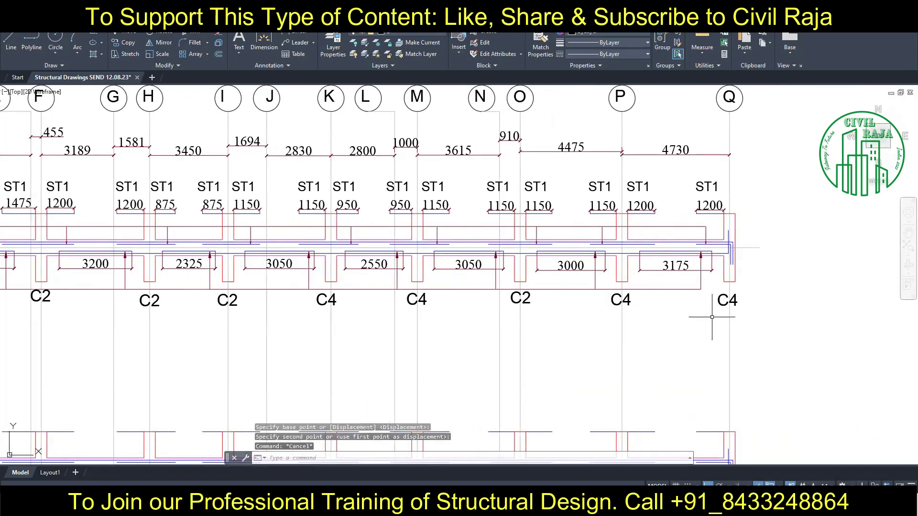
{"action": "scroll", "coordinate": [707, 307], "scroll_direction": "down", "scroll_amount": 5}
{"action": "scroll", "coordinate": [375, 285], "scroll_direction": "up", "scroll_amount": 3}
{"action": "mouse_move", "coordinate": [375, 285]}
{"action": "middle_mouse_down"}
{"action": "mouse_move", "coordinate": [370, 265]}
{"action": "mouse_move", "coordinate": [378, 327]}
{"action": "middle_mouse_up"}
Move the top spacing dimension chain slightly upward
{"action": "left_click_drag", "start_coordinate": [41, 191], "coordinate": [863, 234]}
{"action": "type", "text": "m"}
{"action": "key", "text": "Return"}
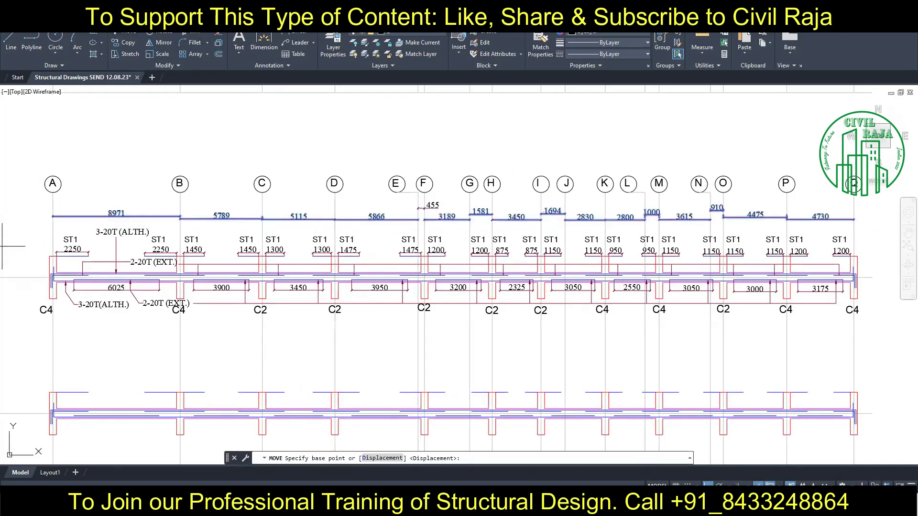
{"action": "left_click", "coordinate": [2, 246]}
{"action": "middle_click_drag", "start_coordinate": [393, 308], "coordinate": [408, 246]}
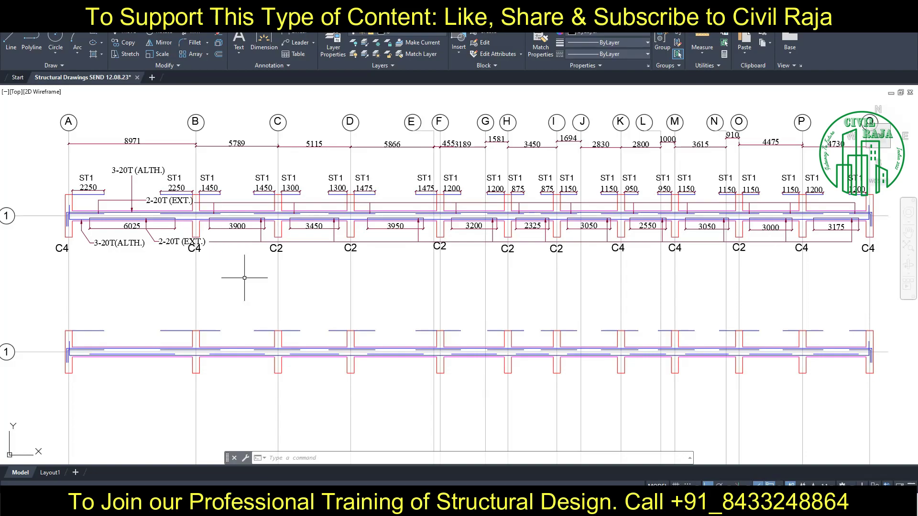
Check the TB1 row in the beam schedule to confirm its 300X350 size
{"action": "scroll", "coordinate": [244, 277], "scroll_direction": "down", "scroll_amount": 2}
{"action": "scroll", "coordinate": [250, 125], "scroll_direction": "up", "scroll_amount": 5}
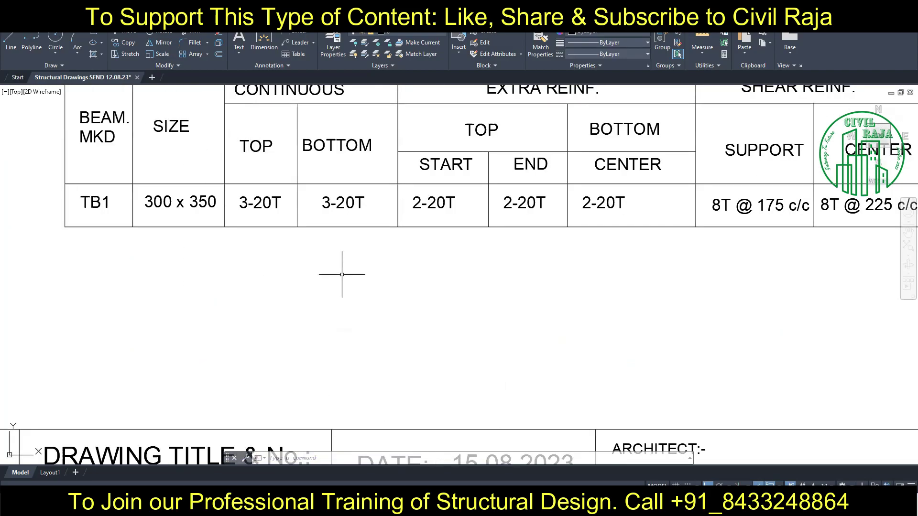
{"action": "mouse_move", "coordinate": [295, 271]}
{"action": "middle_mouse_down"}
{"action": "mouse_move", "coordinate": [258, 265]}
{"action": "mouse_move", "coordinate": [190, 178]}
{"action": "mouse_move", "coordinate": [211, 77]}
{"action": "middle_mouse_up"}
{"action": "scroll", "coordinate": [211, 277], "scroll_direction": "down", "scroll_amount": 2}
{"action": "scroll", "coordinate": [190, 178], "scroll_direction": "down", "scroll_amount": 3}
Write the text 'TB1 (300X350)' in a box below the grid 1 elevation
{"action": "type", "text": "t"}
{"action": "key", "text": "Return"}
{"action": "scroll", "coordinate": [251, 278], "scroll_direction": "up", "scroll_amount": 3}
{"action": "left_click", "coordinate": [287, 330]}
{"action": "left_click", "coordinate": [532, 366]}
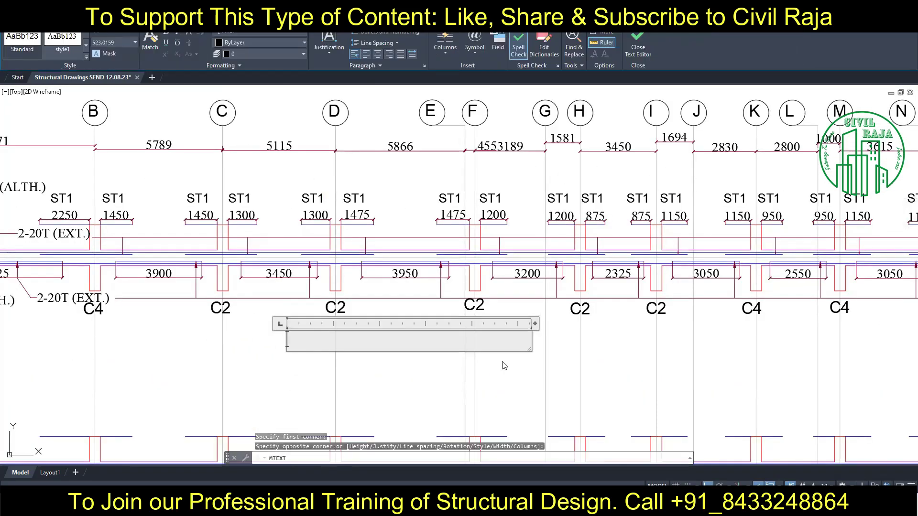
{"action": "type", "text": "TB1 (300X350"}
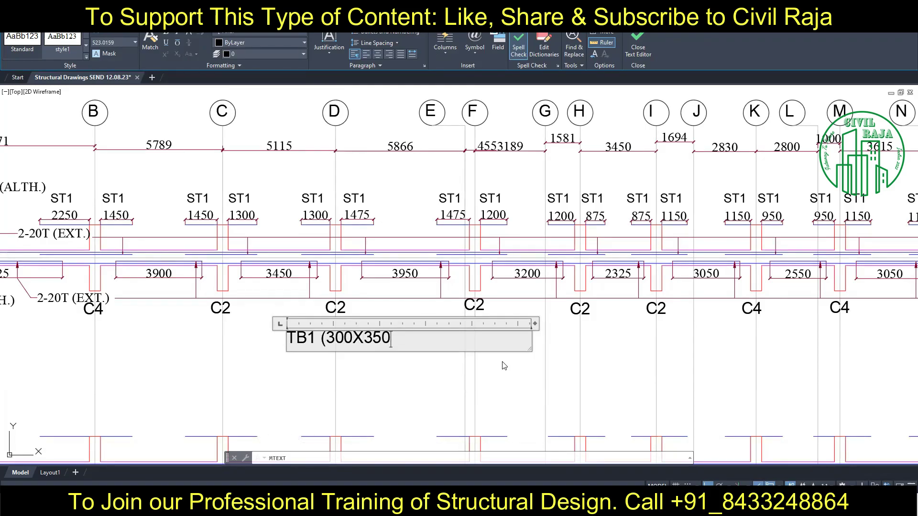
{"action": "type", "text": ")"}
{"action": "left_click", "coordinate": [503, 366]}
Shift the TB1 (300X350) label further right, centred under the beam
{"action": "scroll", "coordinate": [504, 366], "scroll_direction": "down", "scroll_amount": 3}
{"action": "scroll", "coordinate": [430, 335], "scroll_direction": "up", "scroll_amount": 2}
{"action": "scroll", "coordinate": [378, 334], "scroll_direction": "down", "scroll_amount": 1}
{"action": "middle_click_drag", "start_coordinate": [379, 336], "coordinate": [363, 322]}
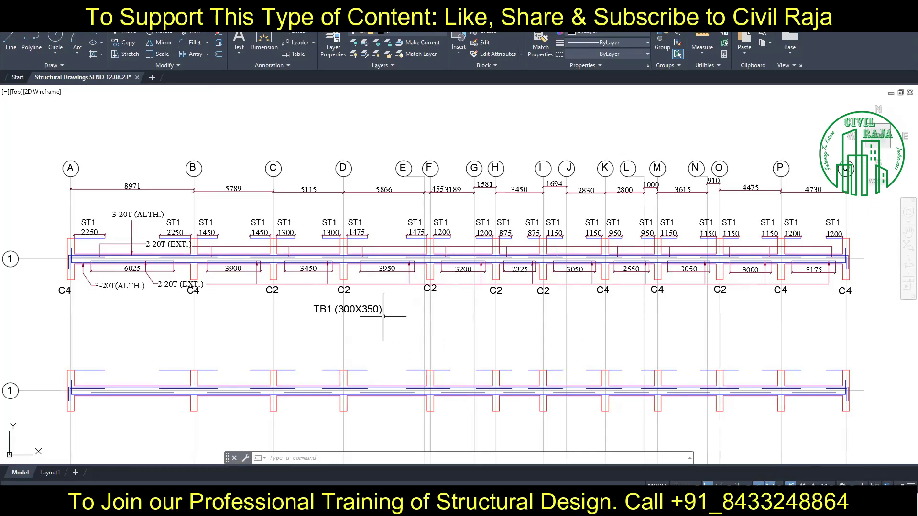
{"action": "left_click", "coordinate": [382, 316]}
{"action": "left_click", "coordinate": [125, 32]}
{"action": "left_click", "coordinate": [383, 316]}
{"action": "left_click", "coordinate": [420, 316]}
{"action": "key", "text": "Escape"}
{"action": "key", "text": "Escape"}
{"action": "middle_click_drag", "start_coordinate": [456, 319], "coordinate": [443, 317]}
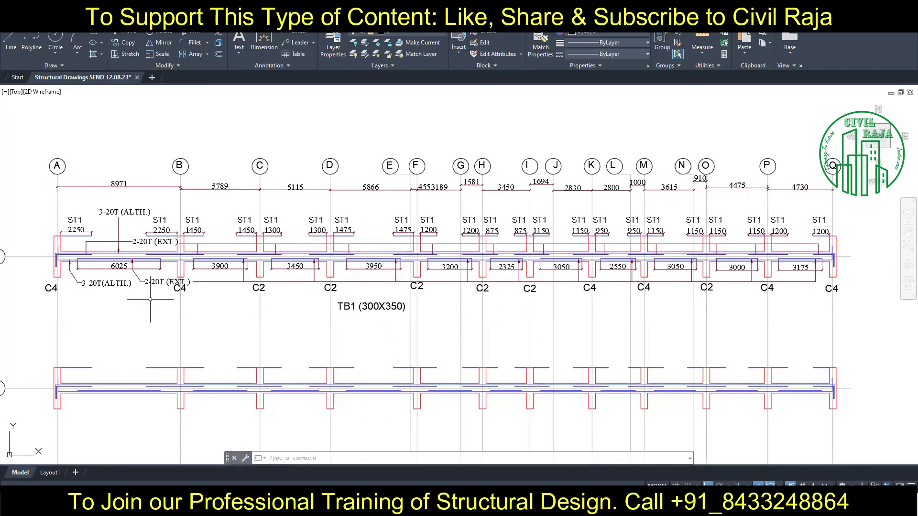
Erase the old lower beam elevation row
{"action": "scroll", "coordinate": [283, 288], "scroll_direction": "down", "scroll_amount": 1}
{"action": "scroll", "coordinate": [199, 318], "scroll_direction": "down", "scroll_amount": 2}
{"action": "left_click", "coordinate": [55, 291]}
{"action": "left_click", "coordinate": [640, 321]}
{"action": "key", "text": "Delete"}
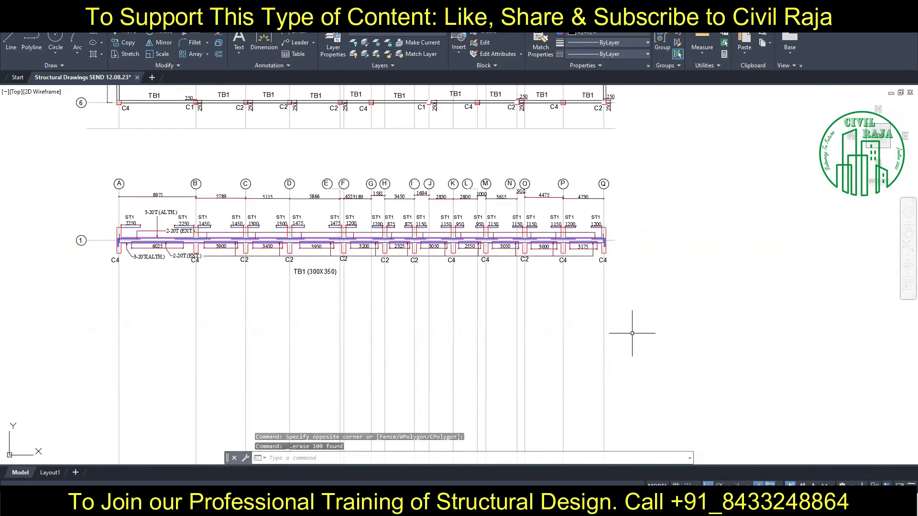
Copy the detailed TB1 elevation and place the copy directly below it
{"action": "left_click", "coordinate": [69, 201]}
{"action": "left_click", "coordinate": [664, 333]}
{"action": "left_click", "coordinate": [124, 42]}
{"action": "left_click", "coordinate": [685, 191]}
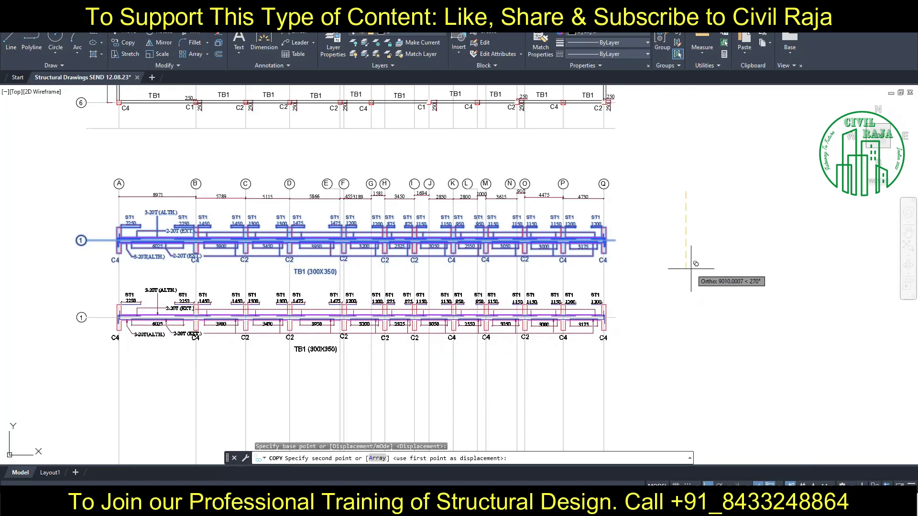
{"action": "left_click", "coordinate": [692, 263]}
{"action": "key", "text": "Escape"}
{"action": "scroll", "coordinate": [294, 368], "scroll_direction": "up", "scroll_amount": 2}
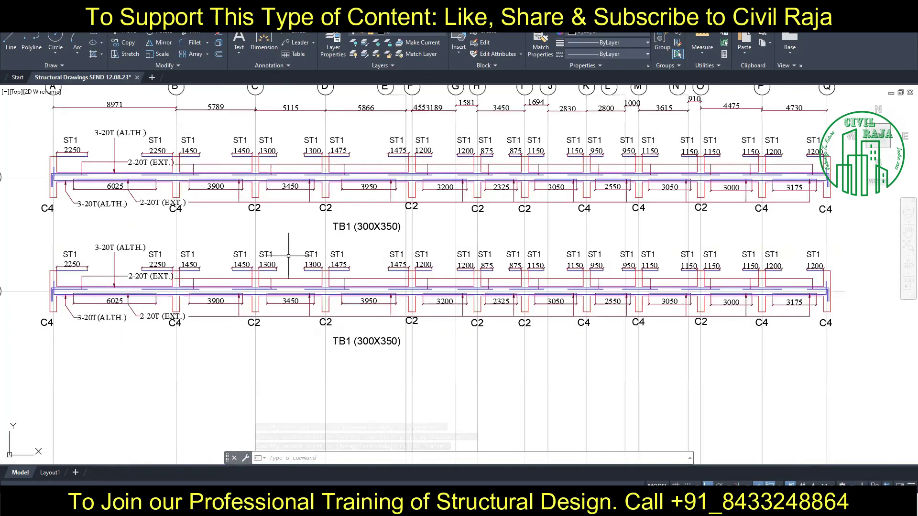
{"action": "scroll", "coordinate": [286, 309], "scroll_direction": "up", "scroll_amount": 2}
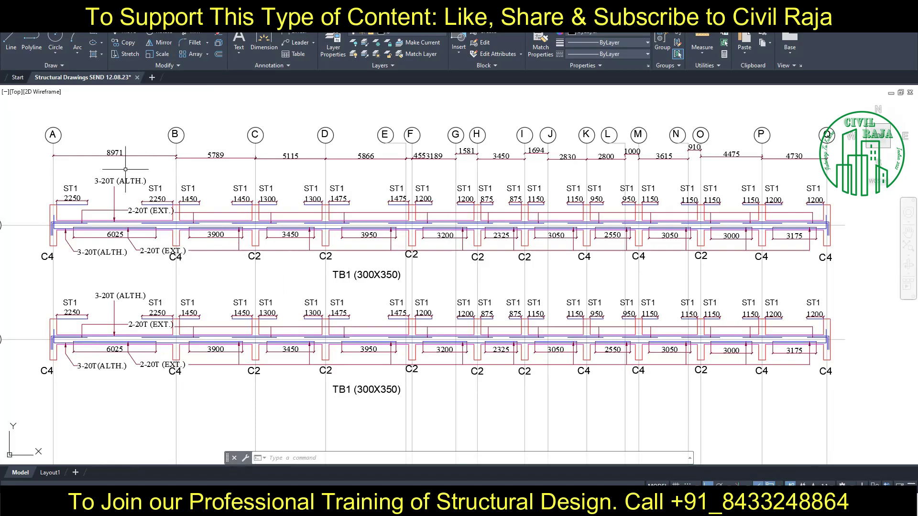
Begin copying the grid-6 beam row from the plan, then cancel
{"action": "middle_click_drag", "start_coordinate": [113, 181], "coordinate": [89, 242]}
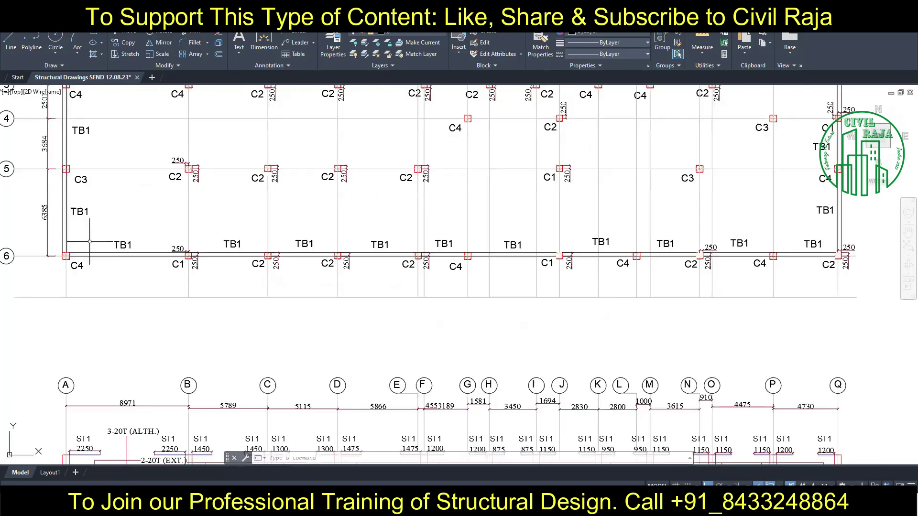
{"action": "left_click_drag", "start_coordinate": [59, 240], "coordinate": [855, 271]}
{"action": "left_click", "coordinate": [126, 43]}
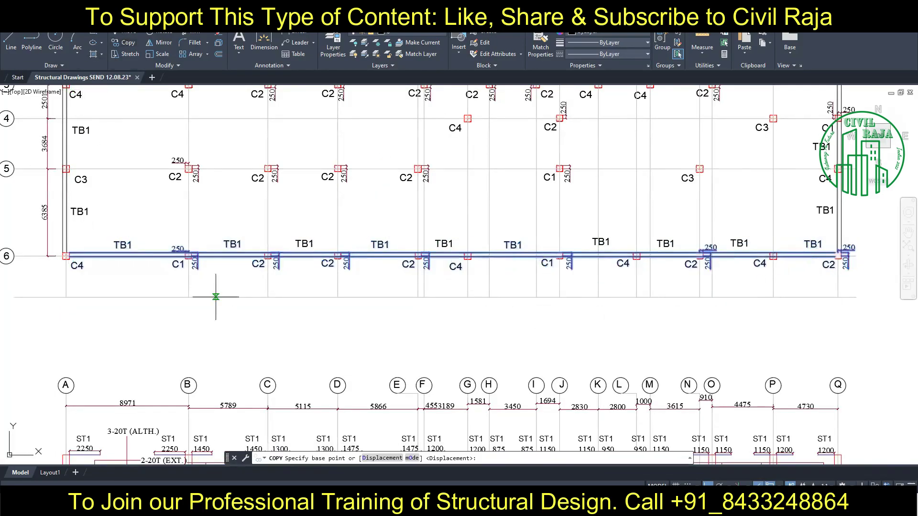
{"action": "scroll", "coordinate": [200, 268], "scroll_direction": "down", "scroll_amount": 5}
{"action": "left_click", "coordinate": [615, 205]}
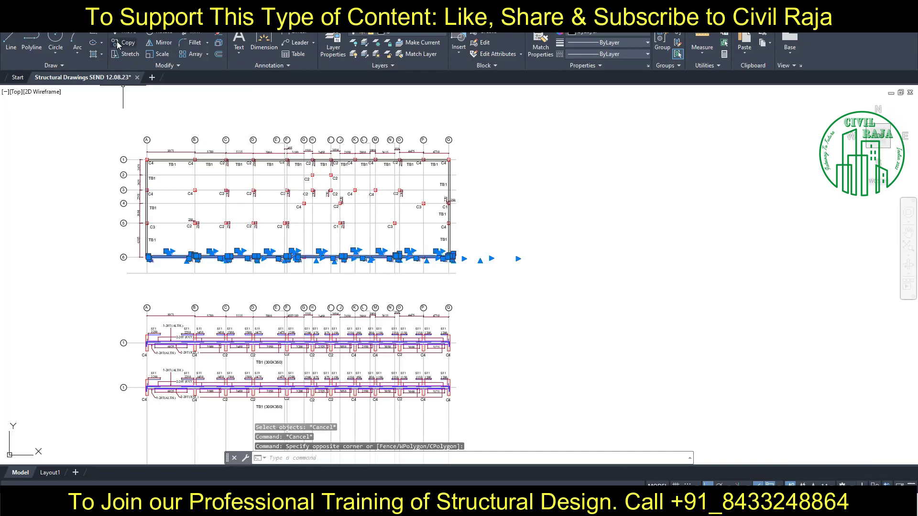
{"action": "scroll", "coordinate": [626, 335], "scroll_direction": "up", "scroll_amount": 4}
{"action": "key", "text": "Escape"}
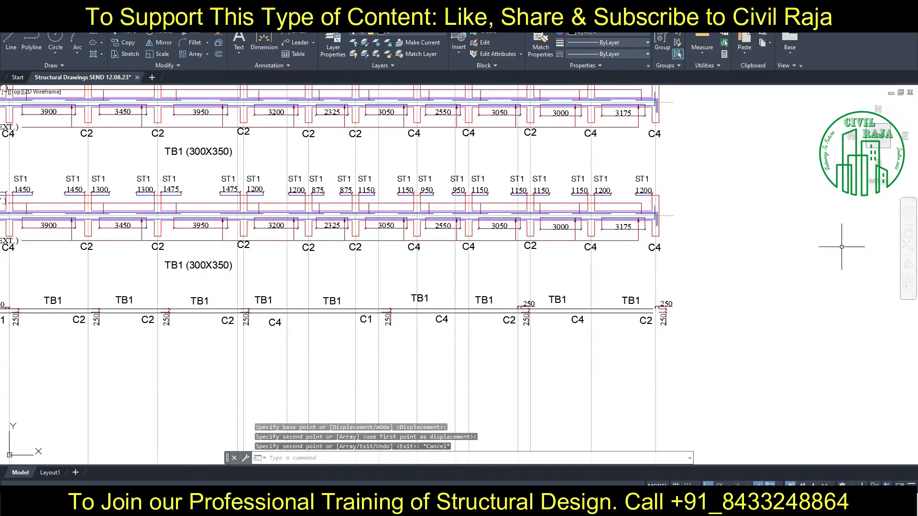
Copy the plan's column squares to a spot below the elevations
{"action": "scroll", "coordinate": [766, 279], "scroll_direction": "down", "scroll_amount": 3}
{"action": "scroll", "coordinate": [766, 279], "scroll_direction": "down", "scroll_amount": 3}
{"action": "scroll", "coordinate": [557, 322], "scroll_direction": "up", "scroll_amount": 3}
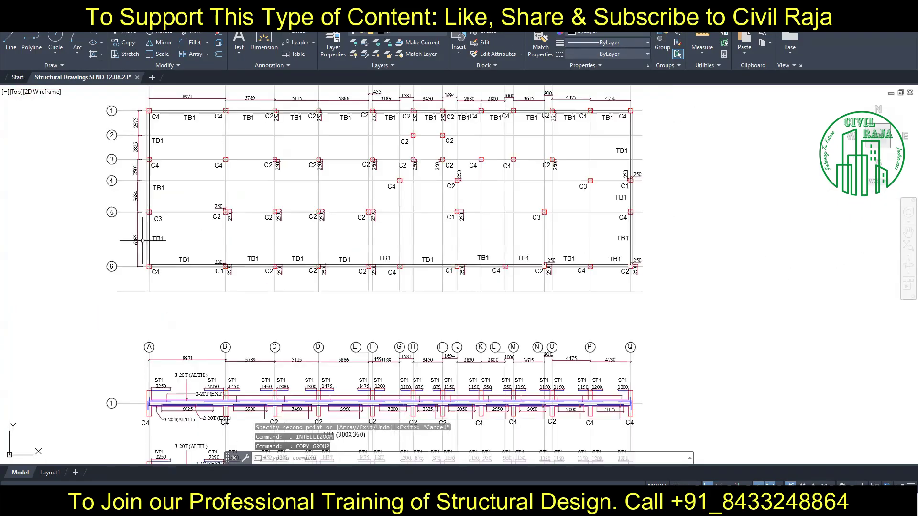
{"action": "scroll", "coordinate": [162, 279], "scroll_direction": "up", "scroll_amount": 8}
{"action": "left_click", "coordinate": [162, 279]}
{"action": "scroll", "coordinate": [239, 296], "scroll_direction": "down", "scroll_amount": 3}
{"action": "scroll", "coordinate": [215, 239], "scroll_direction": "down", "scroll_amount": 3}
{"action": "scroll", "coordinate": [167, 167], "scroll_direction": "down", "scroll_amount": 2}
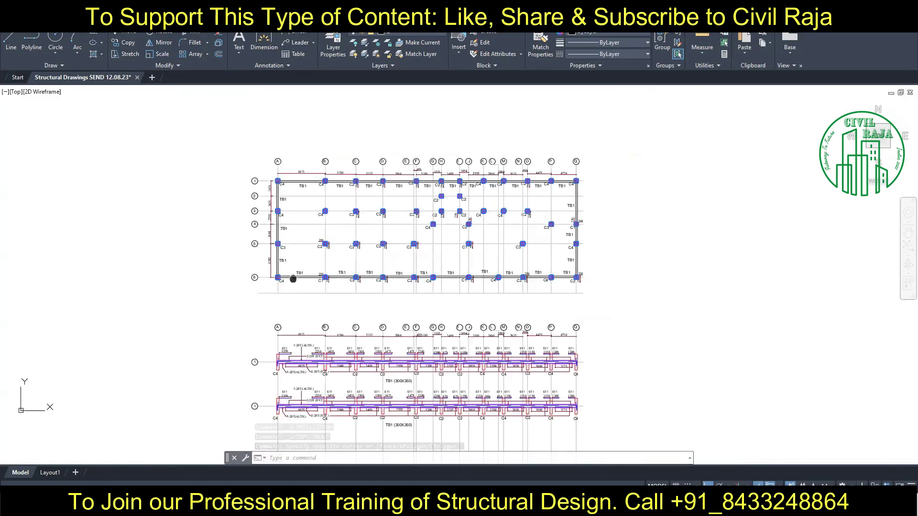
{"action": "scroll", "coordinate": [134, 105], "scroll_direction": "down", "scroll_amount": 2}
{"action": "left_click", "coordinate": [122, 42]}
{"action": "left_click", "coordinate": [637, 165]}
{"action": "middle_click_drag", "start_coordinate": [624, 340], "coordinate": [609, 178]}
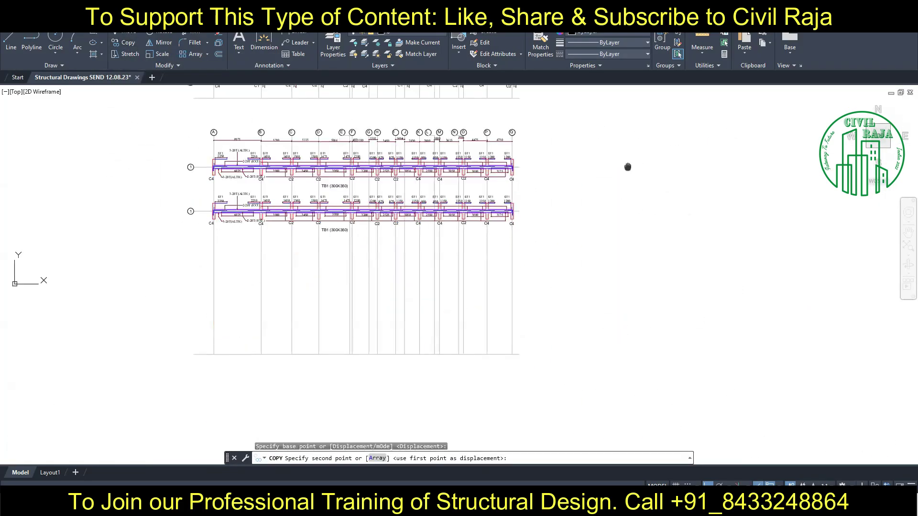
{"action": "left_click", "coordinate": [640, 285]}
{"action": "key", "text": "Escape"}
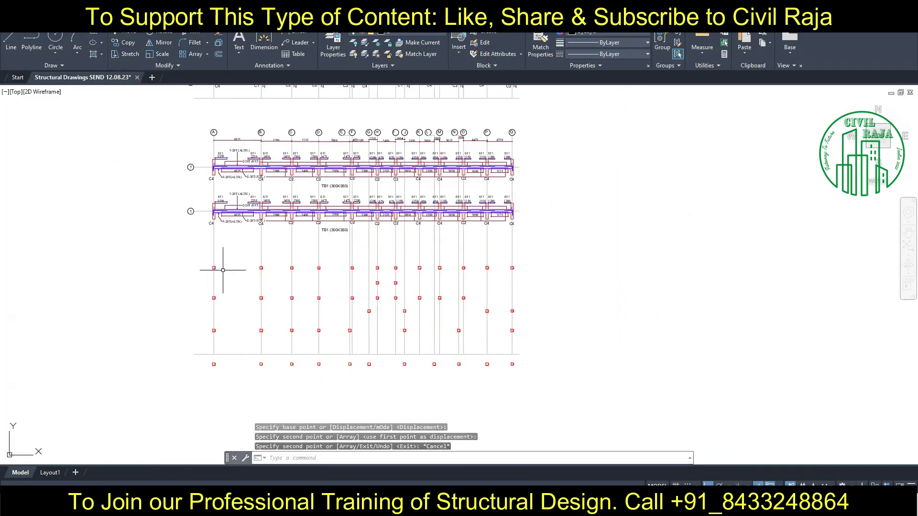
Explode the copied columns and erase all but one row of squares
{"action": "scroll", "coordinate": [223, 270], "scroll_direction": "up", "scroll_amount": 4}
{"action": "scroll", "coordinate": [272, 260], "scroll_direction": "up", "scroll_amount": 2}
{"action": "scroll", "coordinate": [272, 261], "scroll_direction": "down", "scroll_amount": 8}
{"action": "middle_click_drag", "start_coordinate": [272, 260], "coordinate": [373, 295]}
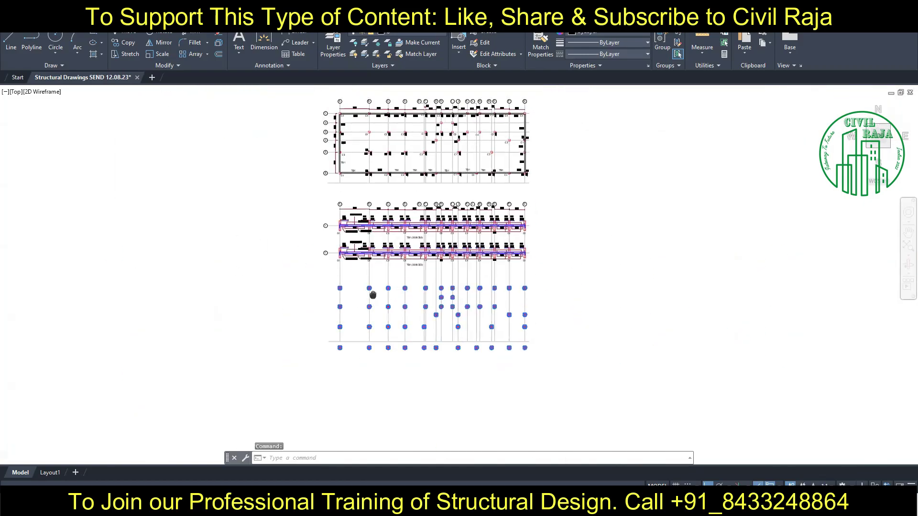
{"action": "scroll", "coordinate": [368, 268], "scroll_direction": "up", "scroll_amount": 4}
{"action": "type", "text": "ex"}
{"action": "key", "text": "Return"}
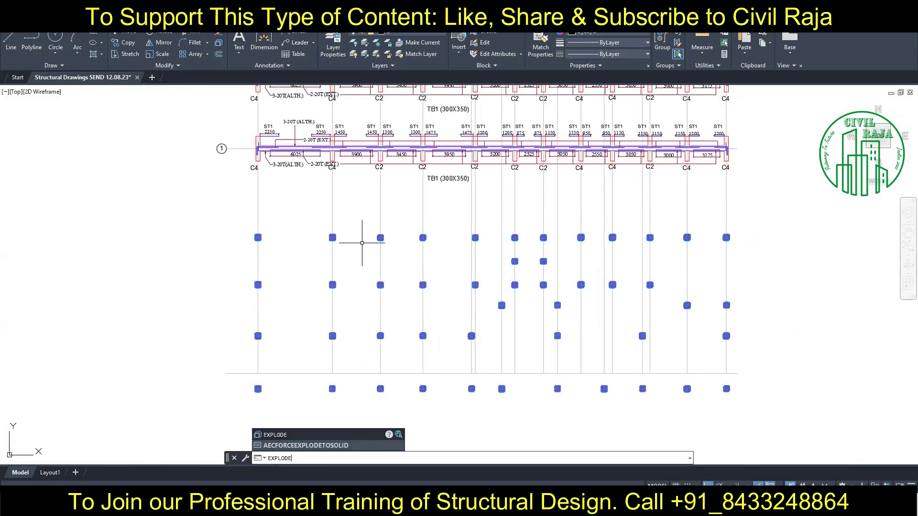
{"action": "key", "text": "Escape"}
{"action": "left_click", "coordinate": [220, 206]}
{"action": "left_click", "coordinate": [464, 349]}
{"action": "key", "text": "Delete"}
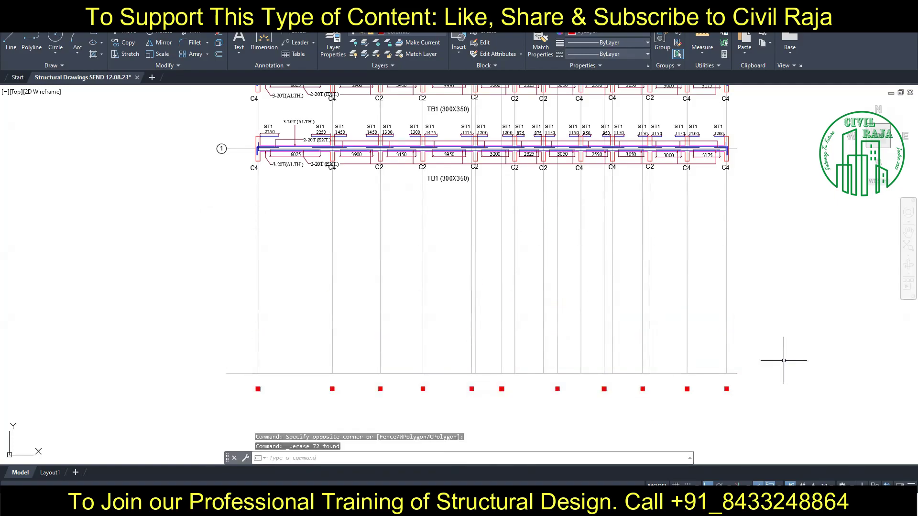
Move the remaining column squares just under the lower TB1 beam
{"action": "left_click_drag", "start_coordinate": [243, 383], "coordinate": [812, 401]}
{"action": "left_click", "coordinate": [123, 32]}
{"action": "left_click", "coordinate": [726, 389]}
{"action": "left_click", "coordinate": [726, 191]}
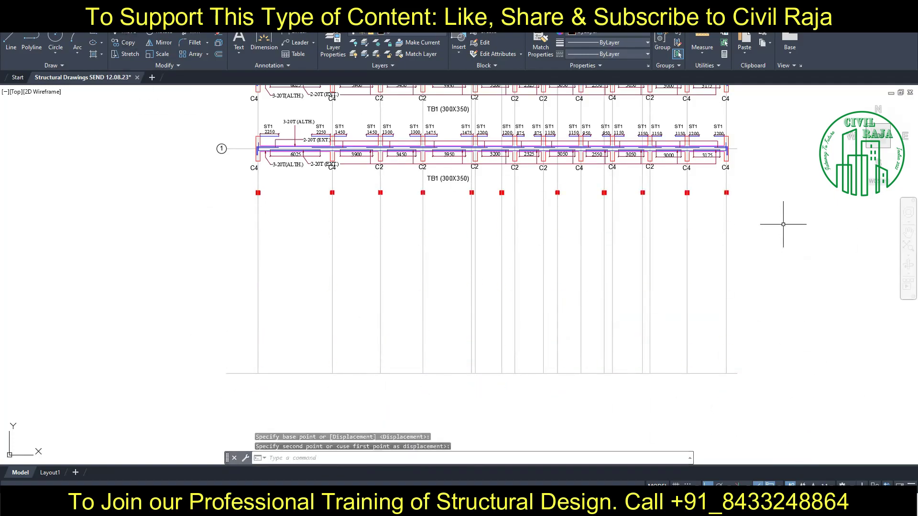
{"action": "key", "text": "Escape"}
{"action": "scroll", "coordinate": [293, 224], "scroll_direction": "up", "scroll_amount": 3}
{"action": "scroll", "coordinate": [293, 224], "scroll_direction": "up", "scroll_amount": 2}
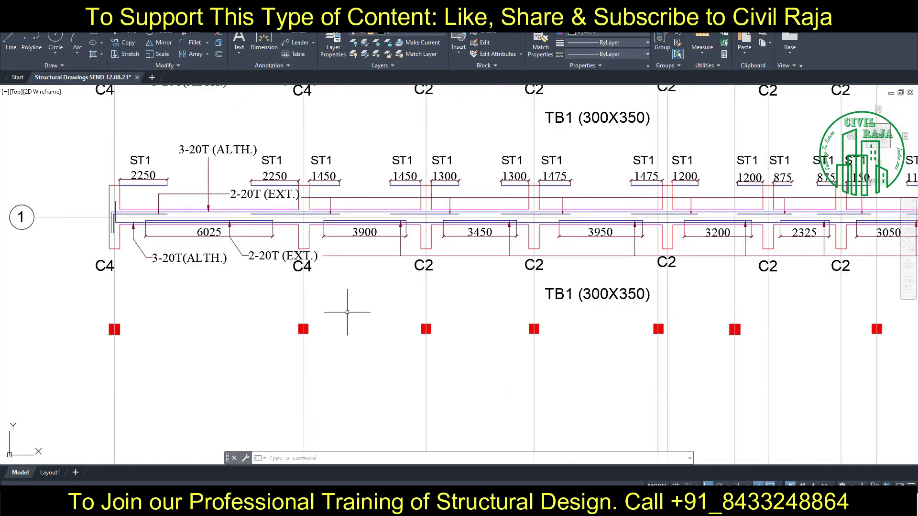
{"action": "scroll", "coordinate": [347, 313], "scroll_direction": "down", "scroll_amount": 3}
{"action": "scroll", "coordinate": [239, 168], "scroll_direction": "up", "scroll_amount": 4}
Copy the grid-6 labels C4, C1, C2, C2 beneath the column squares
{"action": "left_click_drag", "start_coordinate": [258, 267], "coordinate": [224, 242]}
{"action": "left_click_drag", "start_coordinate": [402, 267], "coordinate": [378, 239]}
{"action": "left_click_drag", "start_coordinate": [535, 267], "coordinate": [502, 239]}
{"action": "left_click_drag", "start_coordinate": [635, 268], "coordinate": [607, 239]}
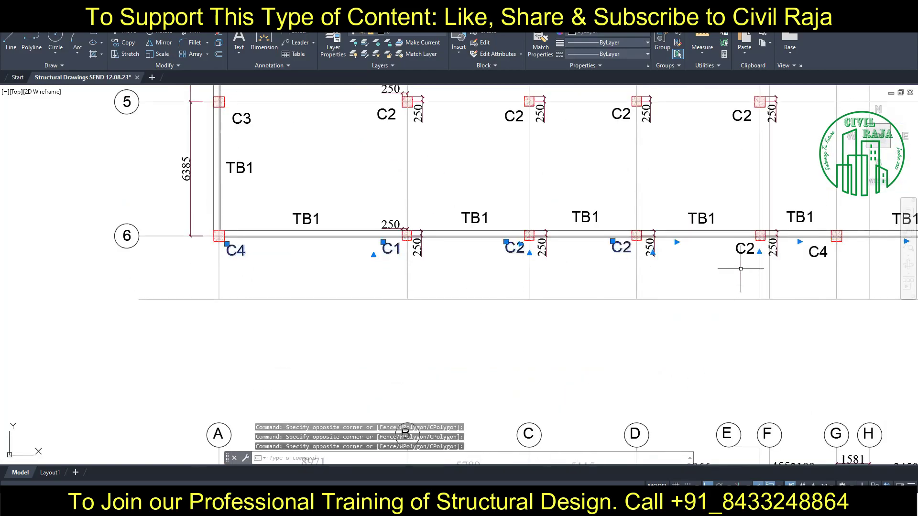
{"action": "scroll", "coordinate": [420, 308], "scroll_direction": "down", "scroll_amount": 3}
{"action": "scroll", "coordinate": [389, 308], "scroll_direction": "up", "scroll_amount": 3}
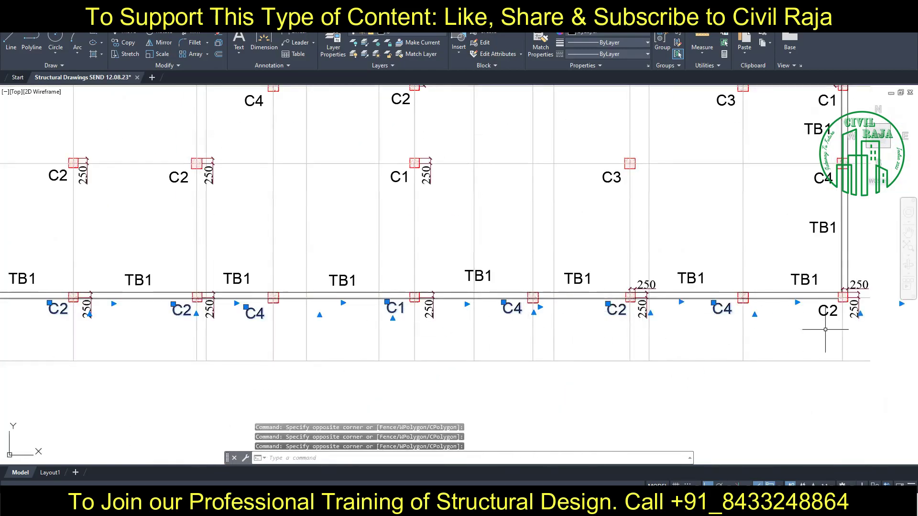
{"action": "scroll", "coordinate": [713, 328], "scroll_direction": "down", "scroll_amount": 5}
{"action": "type", "text": "co"}
{"action": "key", "text": "Return"}
{"action": "scroll", "coordinate": [632, 217], "scroll_direction": "down", "scroll_amount": 3}
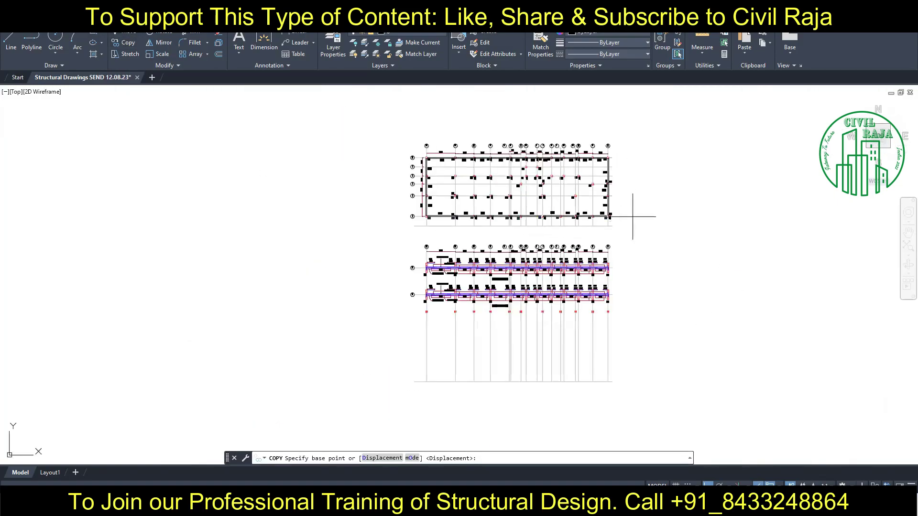
{"action": "scroll", "coordinate": [633, 216], "scroll_direction": "up", "scroll_amount": 2}
{"action": "left_click", "coordinate": [676, 328]}
{"action": "key", "text": "Escape"}
{"action": "scroll", "coordinate": [169, 317], "scroll_direction": "up", "scroll_amount": 5}
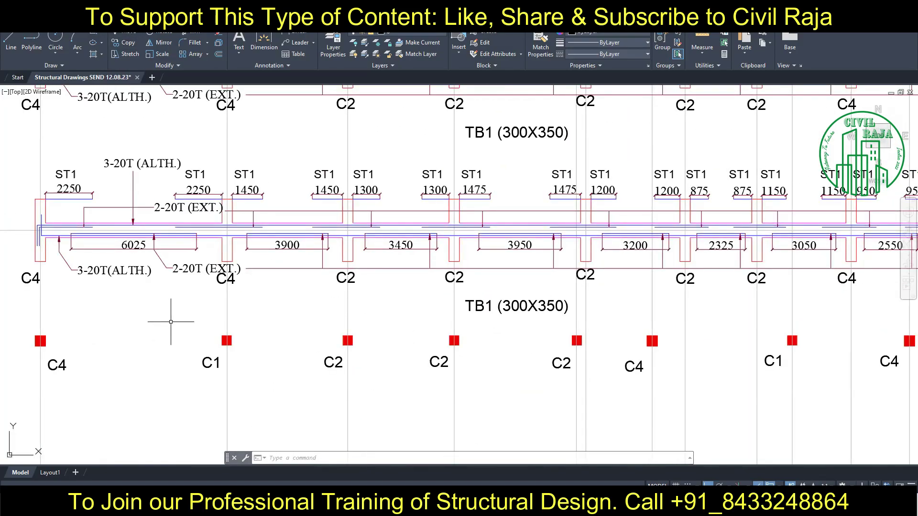
Move the 1475/1200 stirrup-zone group slightly left
{"action": "scroll", "coordinate": [624, 199], "scroll_direction": "up", "scroll_amount": 2}
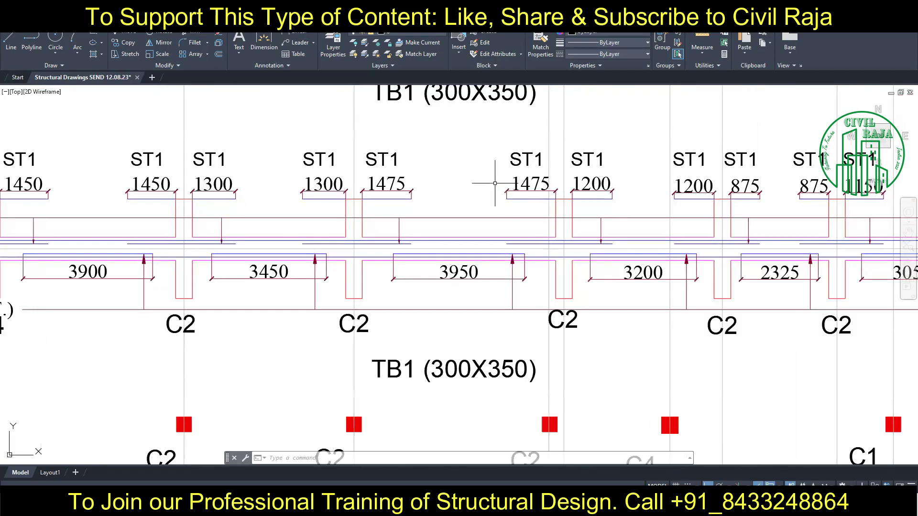
{"action": "left_click", "coordinate": [504, 172]}
{"action": "left_click", "coordinate": [625, 349]}
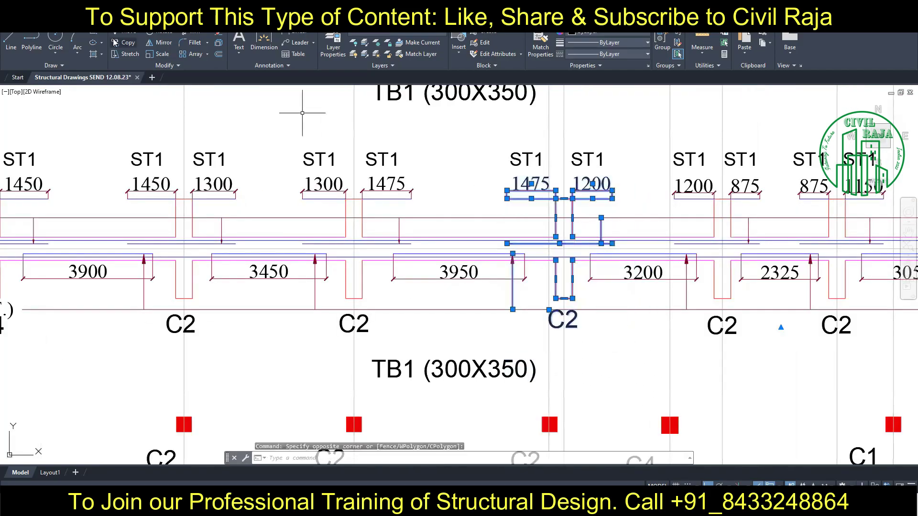
{"action": "left_click", "coordinate": [120, 31]}
{"action": "left_click", "coordinate": [569, 235]}
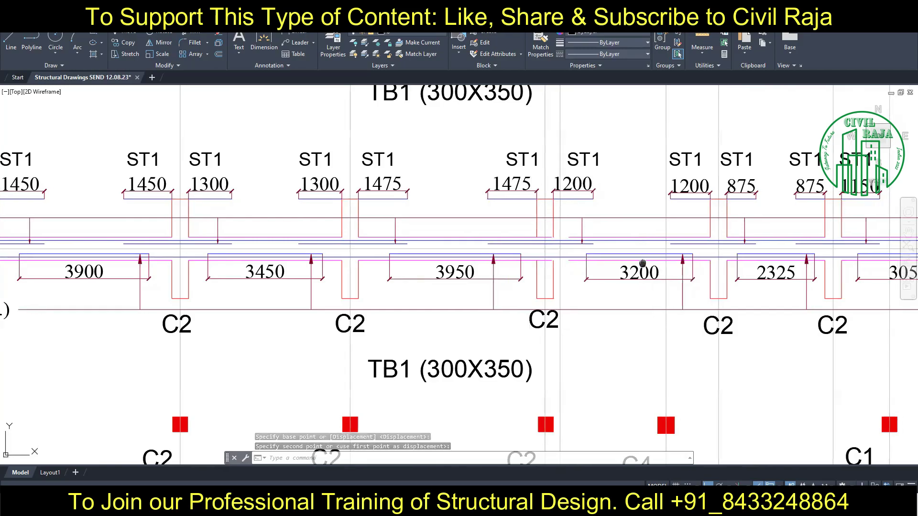
Move the 1200/875 zones and C2 column left onto their column marker
{"action": "middle_click_drag", "start_coordinate": [650, 259], "coordinate": [389, 234]}
{"action": "left_click", "coordinate": [384, 116]}
{"action": "left_click", "coordinate": [542, 363]}
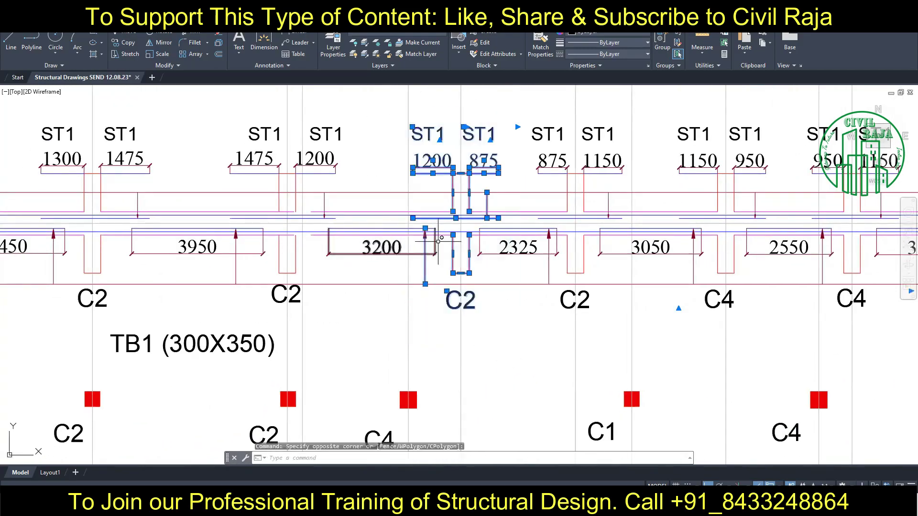
{"action": "left_click", "coordinate": [121, 30]}
{"action": "left_click", "coordinate": [461, 219]}
{"action": "left_click", "coordinate": [409, 218]}
Move the 875/1150 zones and C2 column right onto their column marker
{"action": "middle_click_drag", "start_coordinate": [576, 250], "coordinate": [481, 267]}
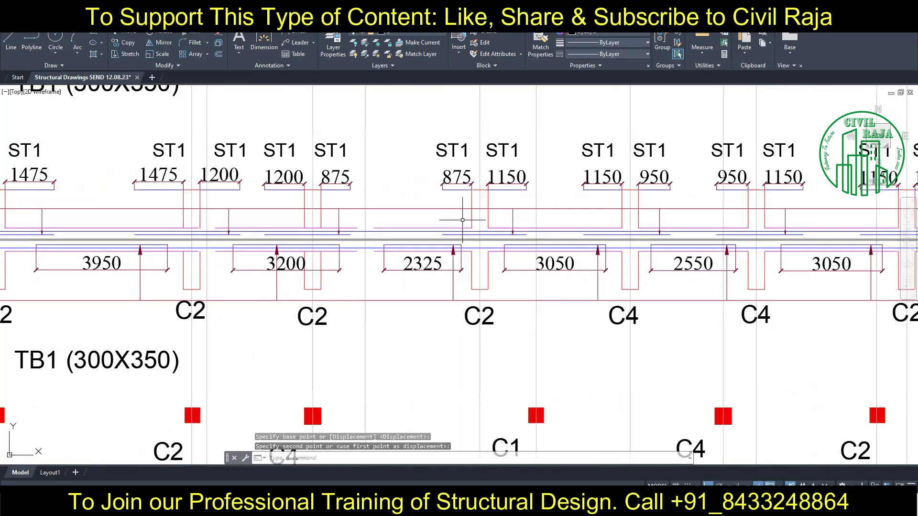
{"action": "left_click", "coordinate": [430, 138]}
{"action": "left_click", "coordinate": [531, 329]}
{"action": "left_click", "coordinate": [122, 30]}
{"action": "left_click", "coordinate": [481, 235]}
{"action": "left_click", "coordinate": [538, 235]}
Erase the surplus 1150/950 stirrup zones and C4 column section
{"action": "middle_click_drag", "start_coordinate": [537, 235], "coordinate": [494, 235]}
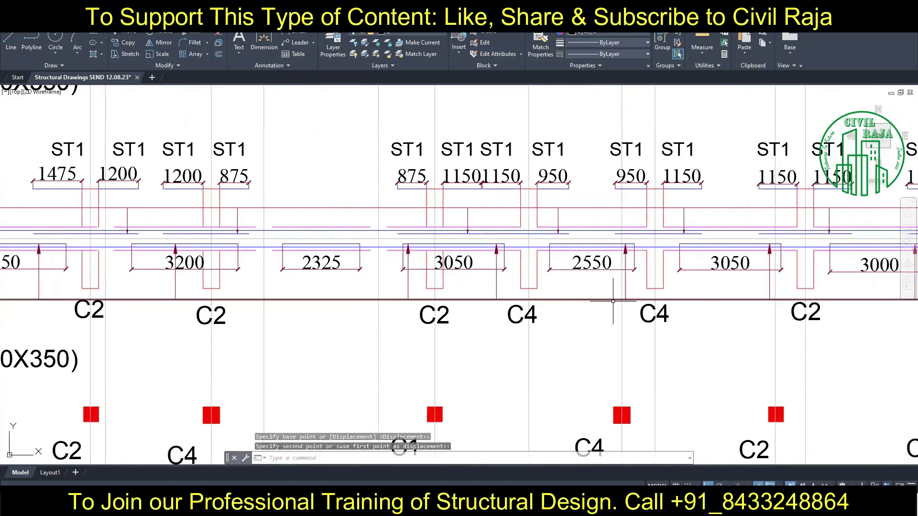
{"action": "left_click", "coordinate": [470, 123]}
{"action": "left_click", "coordinate": [570, 257]}
{"action": "key", "text": "Delete"}
{"action": "middle_click_drag", "start_coordinate": [592, 392], "coordinate": [487, 391]}
Shift the 950/1150 zone group left toward its column
{"action": "scroll", "coordinate": [471, 320], "scroll_direction": "down", "scroll_amount": 4}
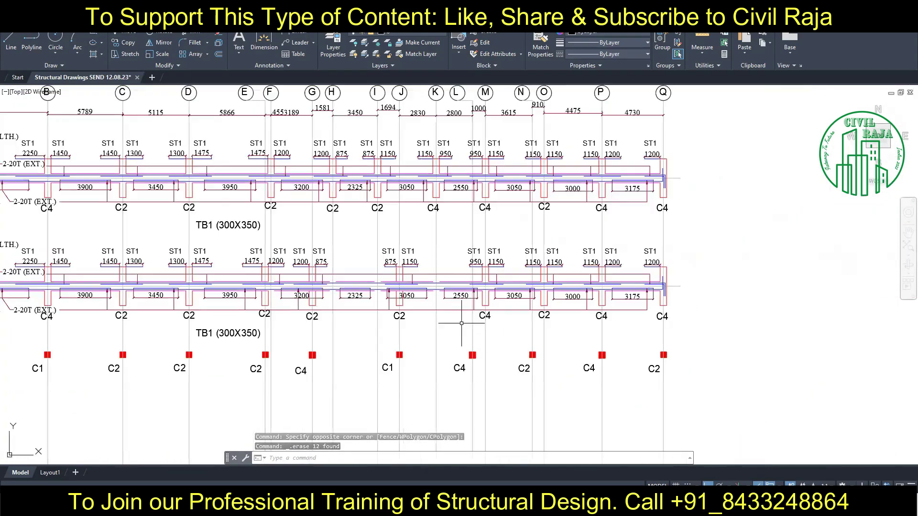
{"action": "left_click", "coordinate": [462, 239]}
{"action": "left_click", "coordinate": [531, 363]}
{"action": "left_click", "coordinate": [122, 31]}
{"action": "scroll", "coordinate": [510, 295], "scroll_direction": "up", "scroll_amount": 4}
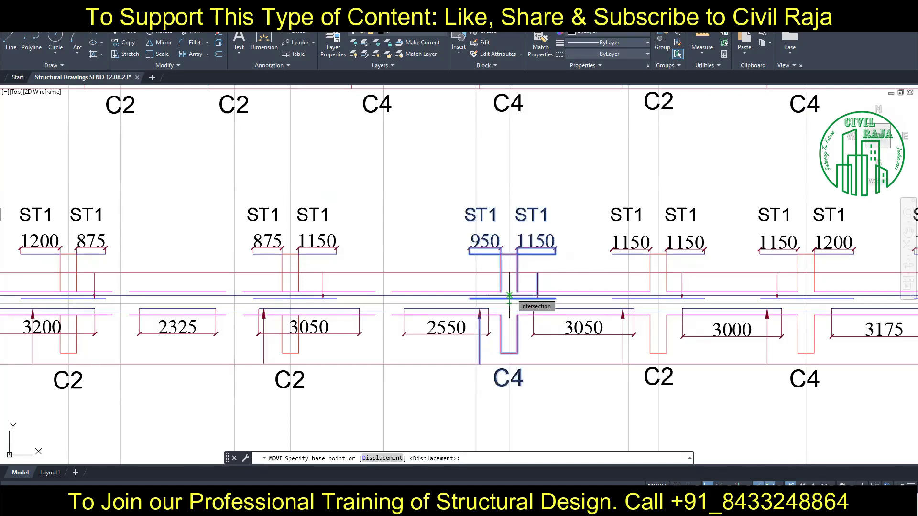
{"action": "left_click", "coordinate": [509, 295]}
{"action": "scroll", "coordinate": [509, 295], "scroll_direction": "down", "scroll_amount": 2}
{"action": "key", "text": "Escape"}
{"action": "scroll", "coordinate": [529, 303], "scroll_direction": "up", "scroll_amount": 3}
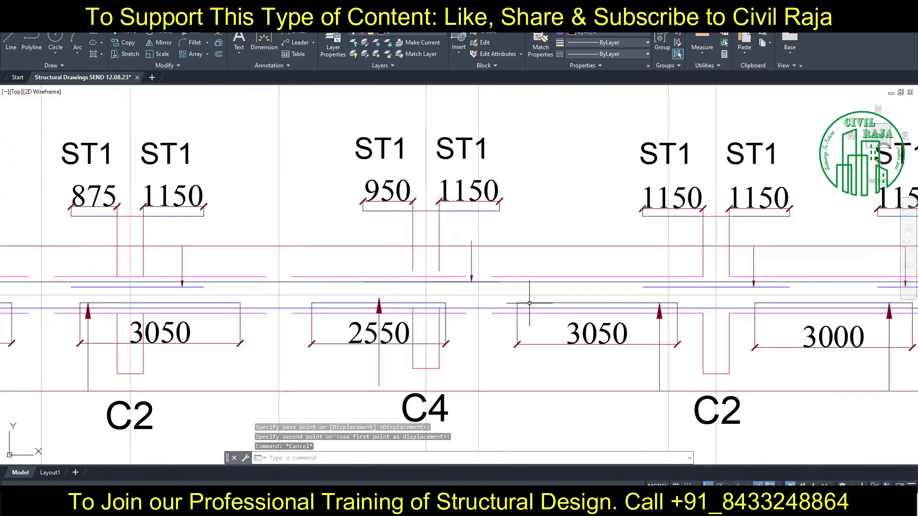
{"action": "scroll", "coordinate": [529, 303], "scroll_direction": "down", "scroll_amount": 3}
{"action": "scroll", "coordinate": [529, 303], "scroll_direction": "down", "scroll_amount": 2}
{"action": "scroll", "coordinate": [502, 317], "scroll_direction": "up", "scroll_amount": 2}
{"action": "scroll", "coordinate": [502, 317], "scroll_direction": "up", "scroll_amount": 1}
Re-select the 950/1150 zones with the C4 column and place them on their column
{"action": "key", "text": "m"}
{"action": "key", "text": "space"}
{"action": "left_click", "coordinate": [300, 166]}
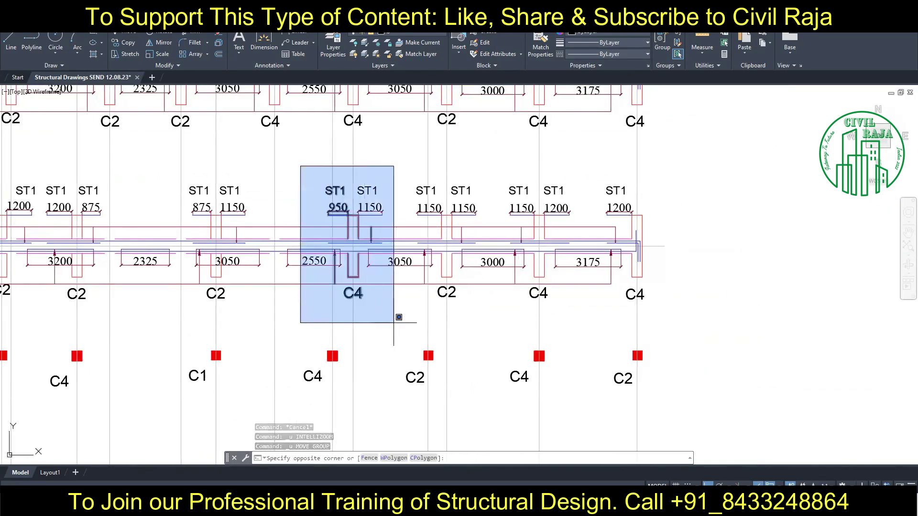
{"action": "left_click", "coordinate": [394, 322]}
{"action": "key", "text": "Return"}
{"action": "scroll", "coordinate": [344, 263], "scroll_direction": "up", "scroll_amount": 2}
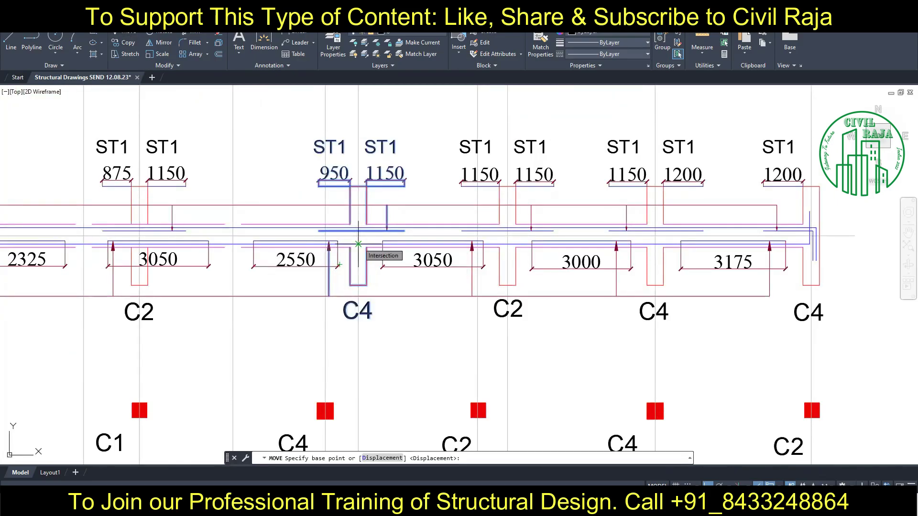
{"action": "left_click", "coordinate": [358, 244]}
Move the next C2 column group left onto its column marker
{"action": "left_click", "coordinate": [325, 244]}
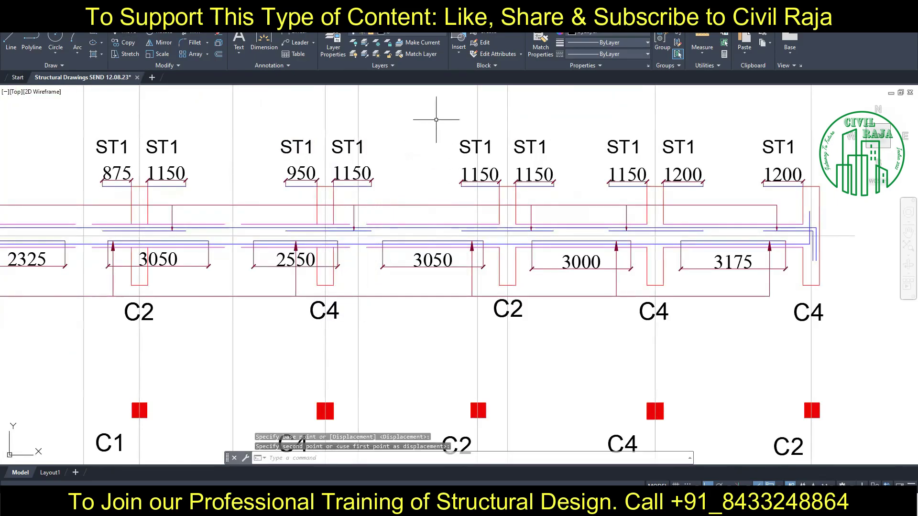
{"action": "left_click", "coordinate": [432, 122]}
{"action": "left_click", "coordinate": [593, 370]}
{"action": "key", "text": "m"}
{"action": "key", "text": "space"}
{"action": "left_click", "coordinate": [508, 244]}
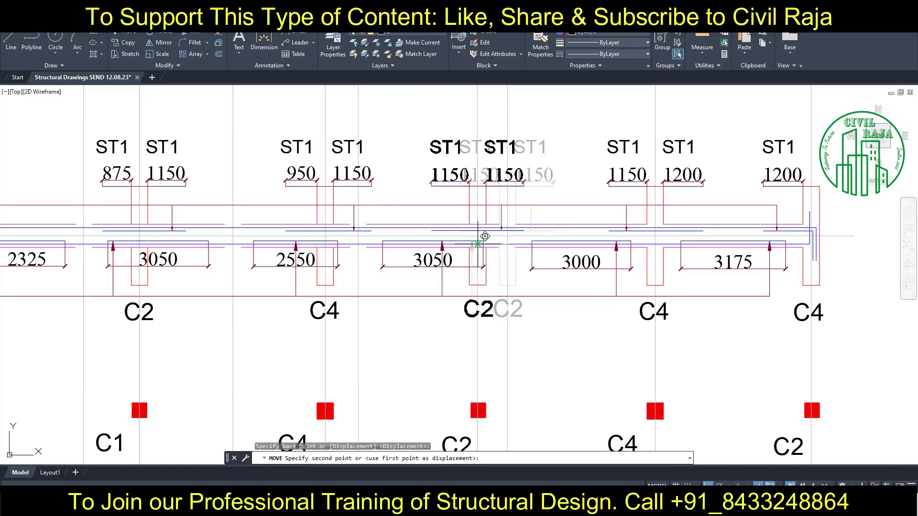
{"action": "left_click", "coordinate": [478, 244]}
Select the lower row of ST1 labels and move them upward
{"action": "scroll", "coordinate": [613, 327], "scroll_direction": "down", "scroll_amount": 2}
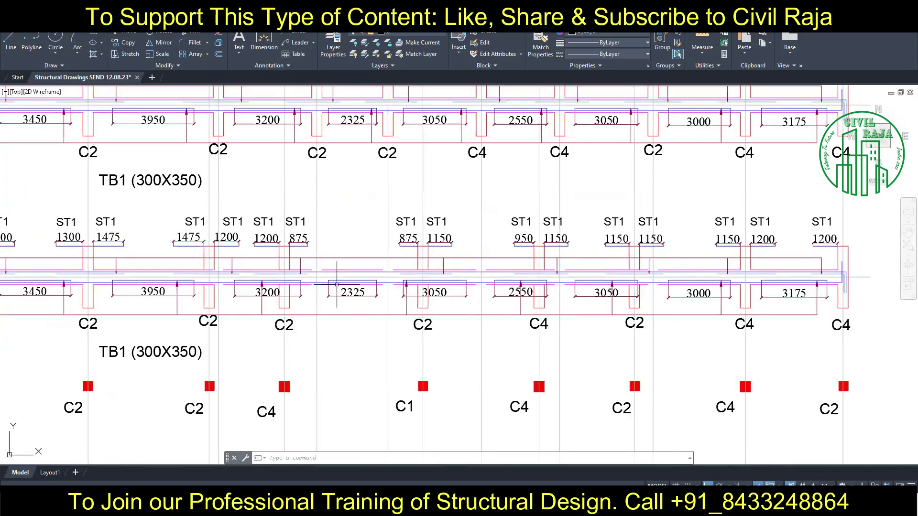
{"action": "scroll", "coordinate": [402, 301], "scroll_direction": "down", "scroll_amount": 1}
{"action": "scroll", "coordinate": [406, 323], "scroll_direction": "down", "scroll_amount": 2}
{"action": "middle_click_drag", "start_coordinate": [270, 214], "coordinate": [352, 214]}
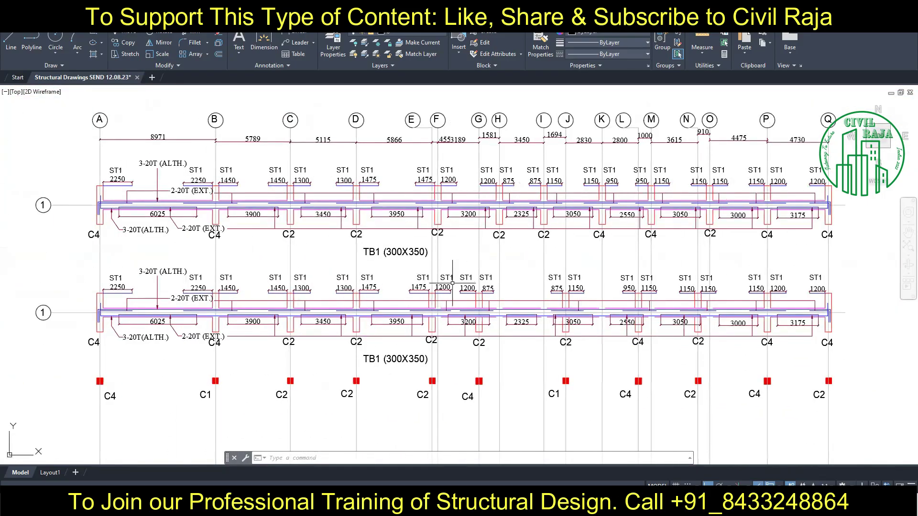
{"action": "scroll", "coordinate": [452, 283], "scroll_direction": "up", "scroll_amount": 2}
{"action": "left_click_drag", "start_coordinate": [176, 251], "coordinate": [812, 275]}
{"action": "type", "text": "m"}
{"action": "key", "text": "Return"}
{"action": "left_click", "coordinate": [866, 317]}
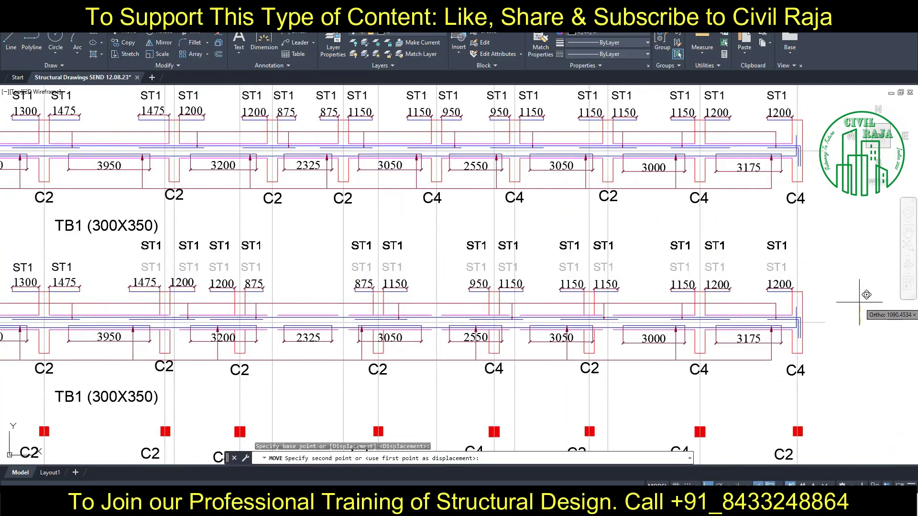
{"action": "scroll", "coordinate": [108, 279], "scroll_direction": "up", "scroll_amount": 2}
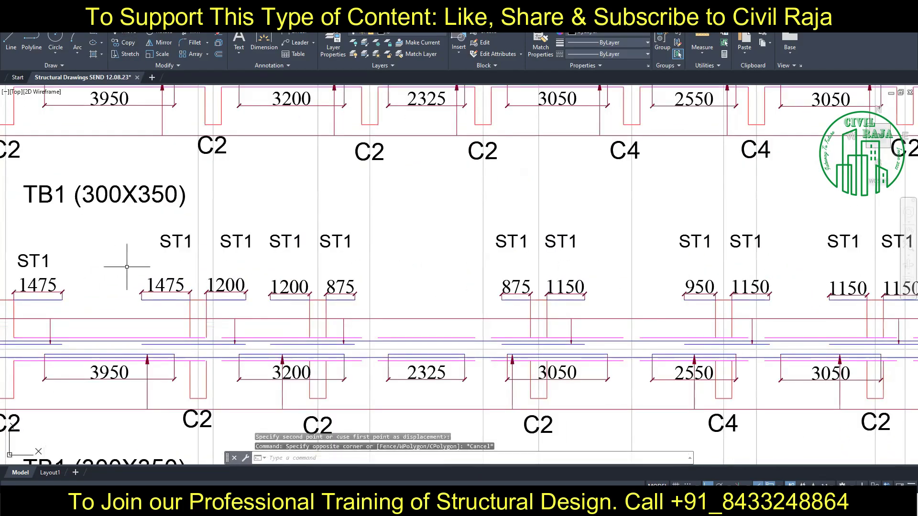
{"action": "scroll", "coordinate": [126, 267], "scroll_direction": "down", "scroll_amount": 3}
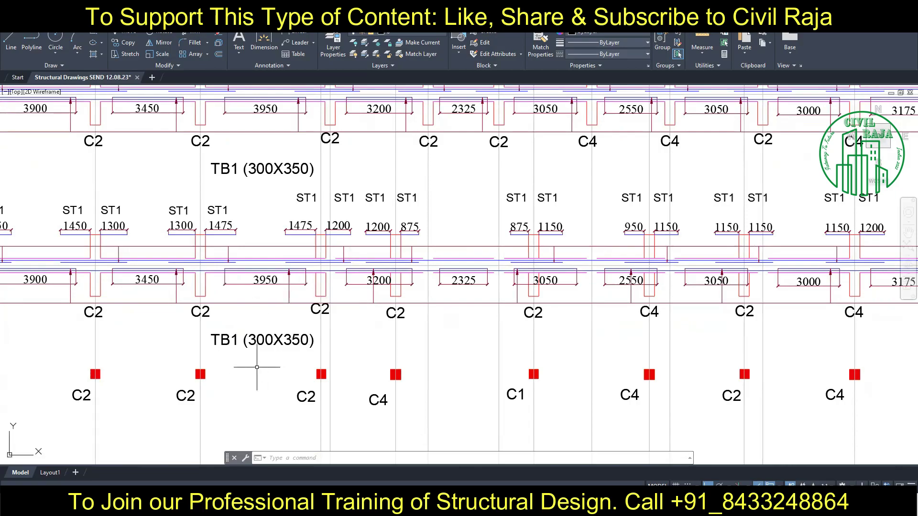
Place a trial 5891 dimension across the first bay, then cancel the unwanted dimension
{"action": "left_click", "coordinate": [264, 41]}
{"action": "scroll", "coordinate": [200, 377], "scroll_direction": "up", "scroll_amount": 2}
{"action": "left_click", "coordinate": [199, 382]}
{"action": "scroll", "coordinate": [199, 382], "scroll_direction": "up", "scroll_amount": 1}
{"action": "left_click", "coordinate": [506, 382]}
{"action": "left_click", "coordinate": [507, 369]}
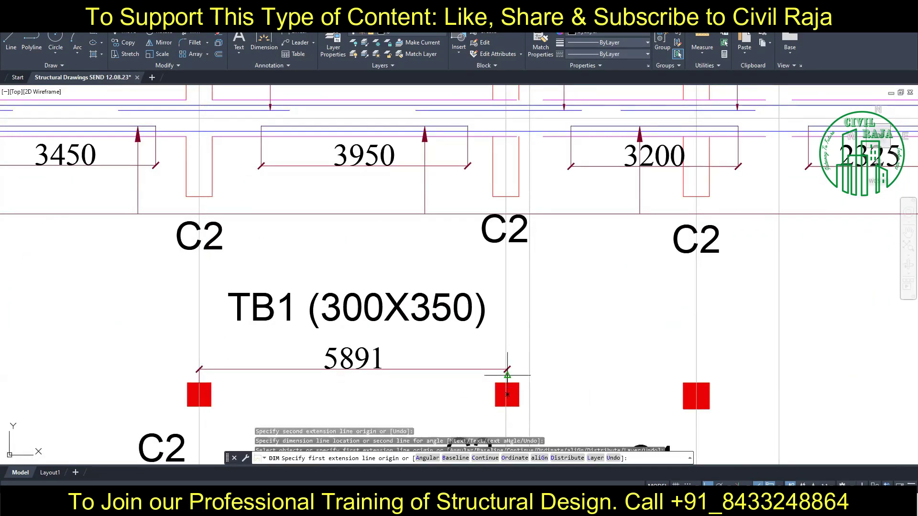
{"action": "scroll", "coordinate": [507, 375], "scroll_direction": "up", "scroll_amount": 3}
{"action": "scroll", "coordinate": [356, 317], "scroll_direction": "down", "scroll_amount": 3}
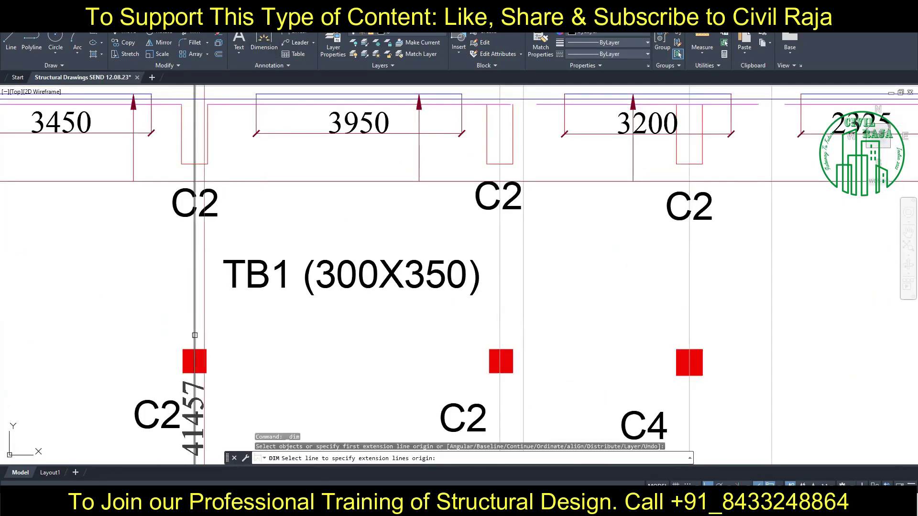
{"action": "left_click", "coordinate": [194, 335]}
{"action": "key", "text": "Escape"}
{"action": "key", "text": "Return"}
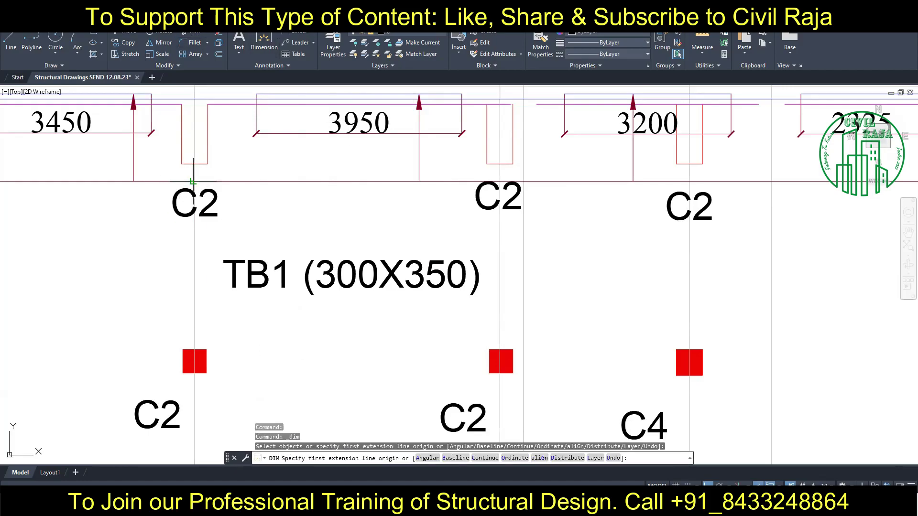
{"action": "key", "text": "Escape"}
Draw a reference line across the column markers of the second elevation
{"action": "left_click", "coordinate": [10, 43]}
{"action": "scroll", "coordinate": [296, 298], "scroll_direction": "down", "scroll_amount": 3}
{"action": "scroll", "coordinate": [296, 299], "scroll_direction": "up", "scroll_amount": 3}
{"action": "left_click", "coordinate": [295, 299]}
{"action": "scroll", "coordinate": [296, 299], "scroll_direction": "down", "scroll_amount": 3}
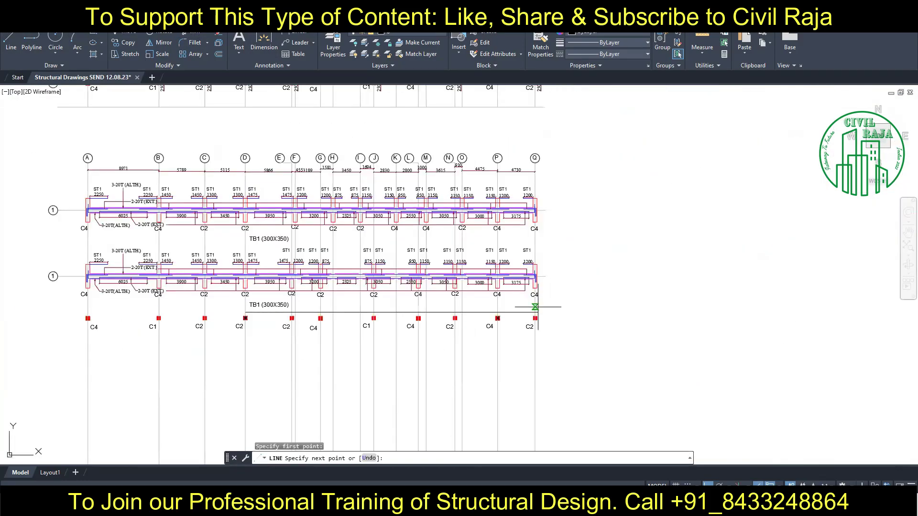
{"action": "scroll", "coordinate": [661, 303], "scroll_direction": "up", "scroll_amount": 3}
{"action": "left_click", "coordinate": [661, 303]}
{"action": "key", "text": "Escape"}
{"action": "scroll", "coordinate": [373, 354], "scroll_direction": "up", "scroll_amount": 3}
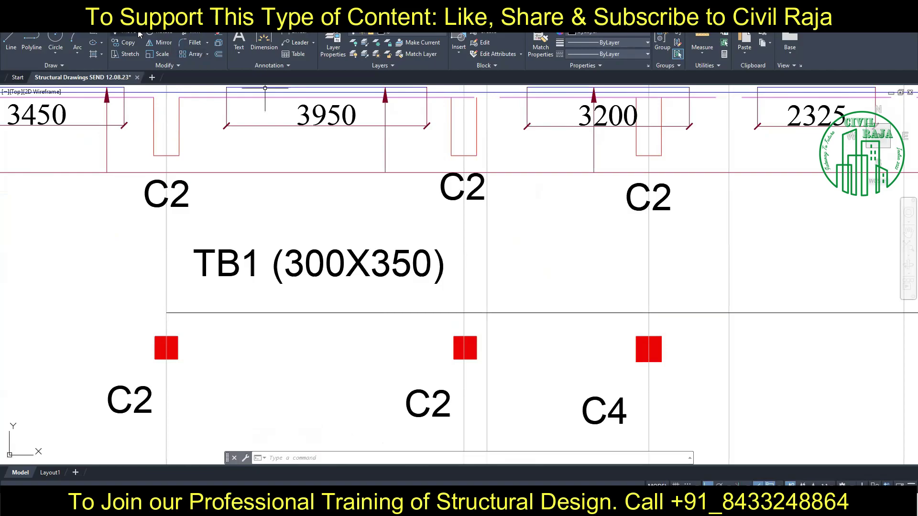
Dimension the column spacings 5866, 3644, 6725, 5631 and 4615 along the line
{"action": "left_click", "coordinate": [264, 41]}
{"action": "left_click", "coordinate": [167, 313]}
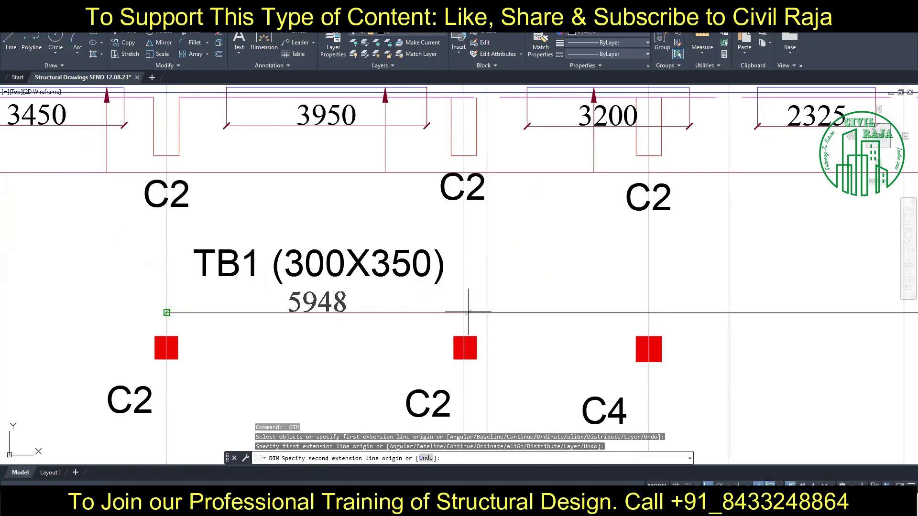
{"action": "left_click", "coordinate": [461, 312]}
{"action": "left_click", "coordinate": [461, 310]}
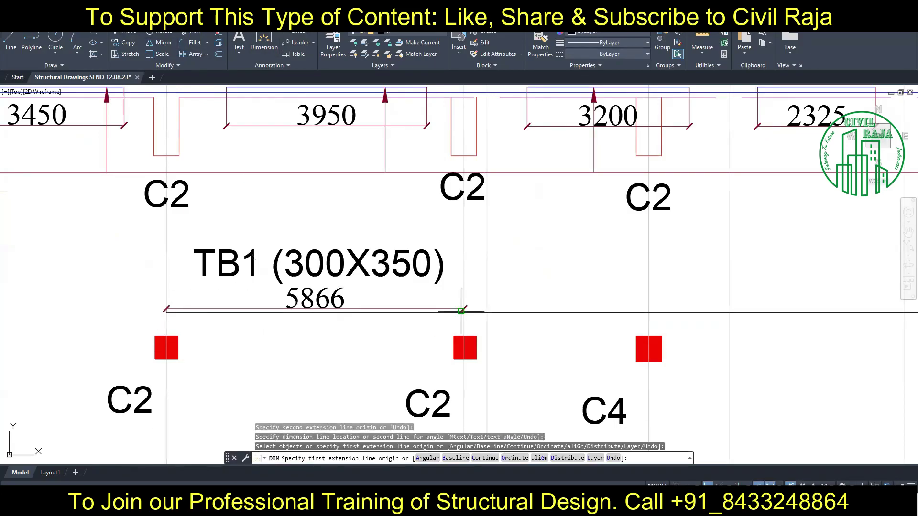
{"action": "left_click", "coordinate": [648, 311]}
{"action": "scroll", "coordinate": [322, 313], "scroll_direction": "down", "scroll_amount": 4}
{"action": "left_click", "coordinate": [583, 314]}
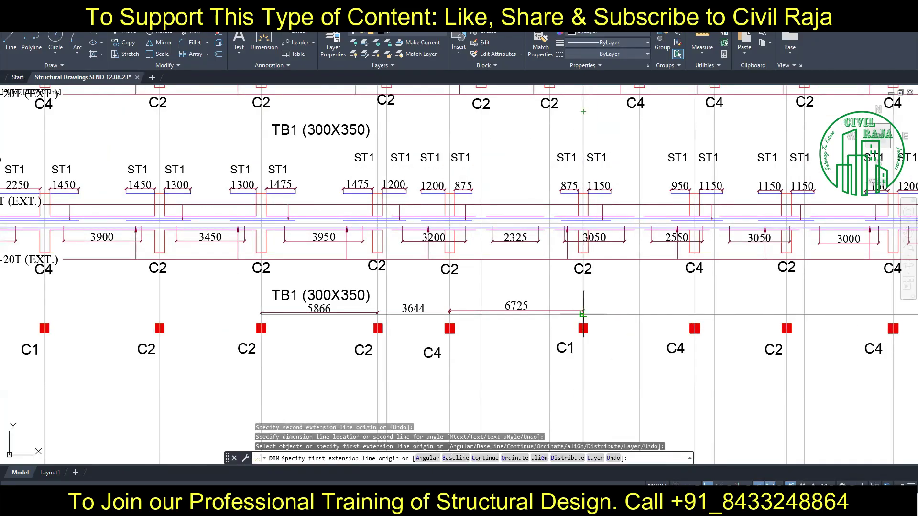
{"action": "left_click", "coordinate": [694, 314]}
{"action": "left_click", "coordinate": [695, 311]}
Add the remaining 5385 and 4730 spacings to complete the chain
{"action": "left_click", "coordinate": [787, 314]}
{"action": "scroll", "coordinate": [787, 313], "scroll_direction": "up", "scroll_amount": 2}
{"action": "left_click", "coordinate": [397, 316]}
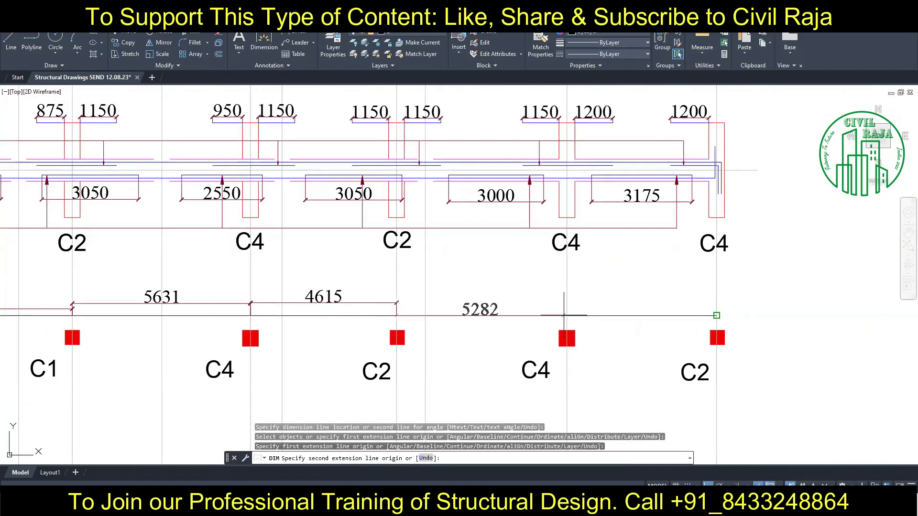
{"action": "left_click", "coordinate": [567, 316]}
{"action": "left_click", "coordinate": [566, 311]}
{"action": "left_click", "coordinate": [717, 316]}
{"action": "key", "text": "Escape"}
{"action": "scroll", "coordinate": [765, 313], "scroll_direction": "down", "scroll_amount": 3}
{"action": "middle_click_drag", "start_coordinate": [234, 303], "coordinate": [361, 302]}
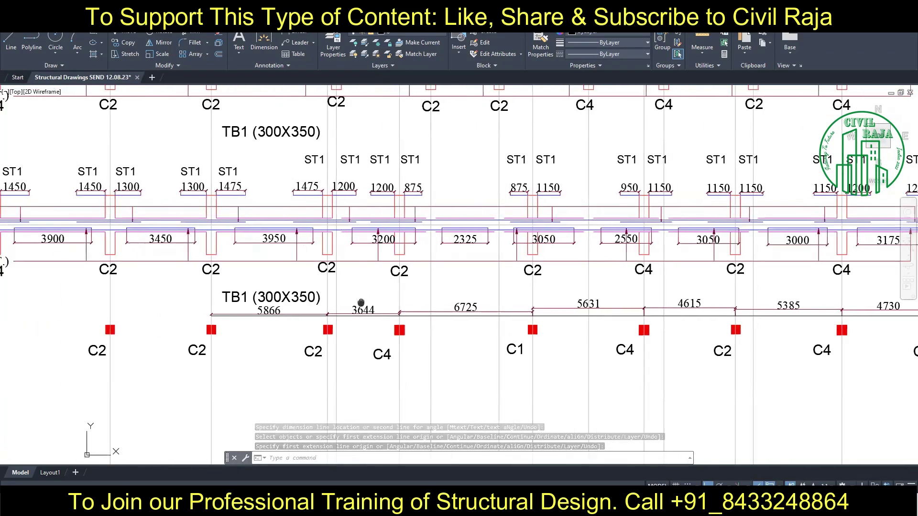
{"action": "scroll", "coordinate": [396, 304], "scroll_direction": "up", "scroll_amount": 2}
{"action": "middle_click_drag", "start_coordinate": [328, 241], "coordinate": [432, 336]}
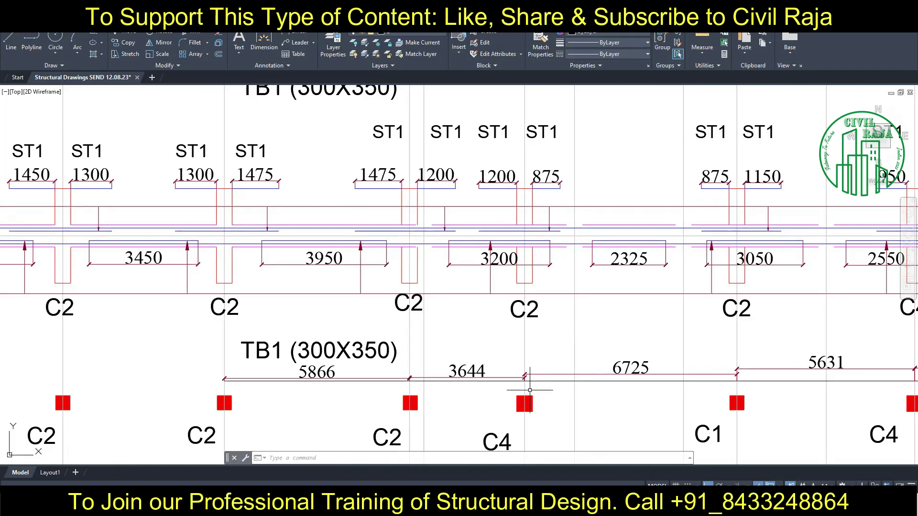
Shorten the first 1200 stirrup-zone line by 250 so it reads 950
{"action": "left_click", "coordinate": [445, 187]}
{"action": "scroll", "coordinate": [449, 191], "scroll_direction": "up", "scroll_amount": 2}
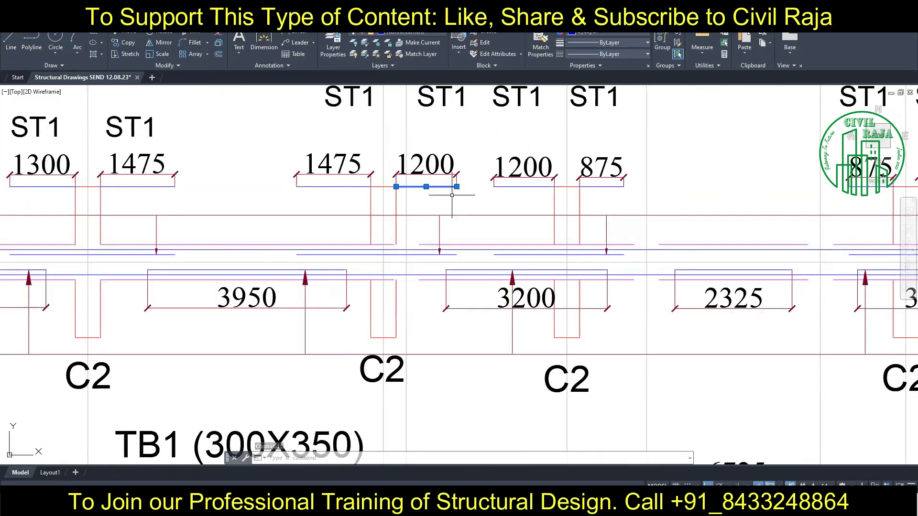
{"action": "left_click", "coordinate": [457, 187]}
{"action": "type", "text": "250"}
{"action": "key", "text": "Return"}
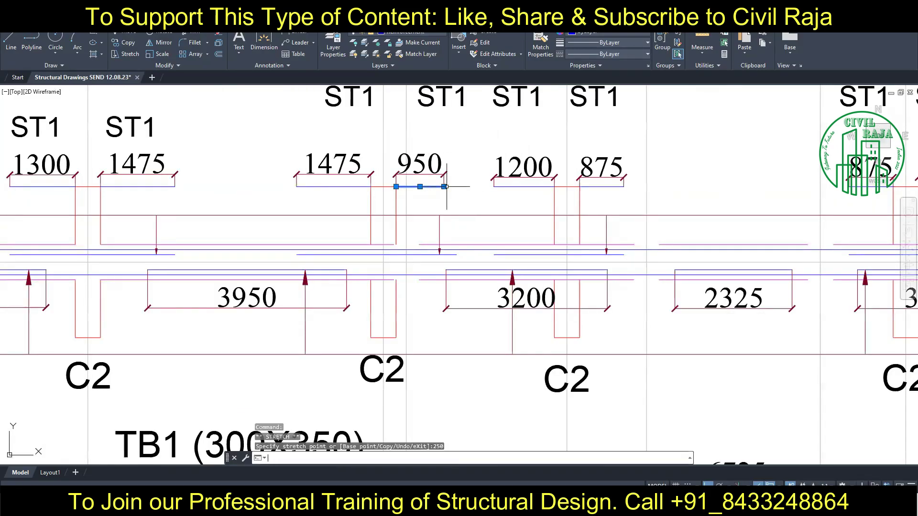
Stretch the adjacent 1200 zone line from its left end
{"action": "left_click", "coordinate": [535, 186]}
{"action": "left_click", "coordinate": [494, 186]}
{"action": "type", "text": "25"}
{"action": "key", "text": "Return"}
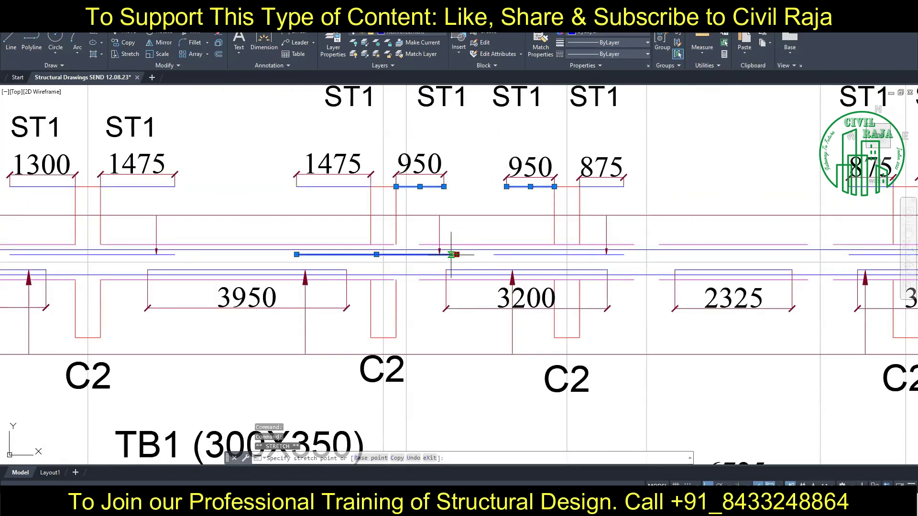
{"action": "left_click", "coordinate": [530, 254]}
{"action": "key", "text": "Escape"}
{"action": "middle_click_drag", "start_coordinate": [634, 281], "coordinate": [529, 262]}
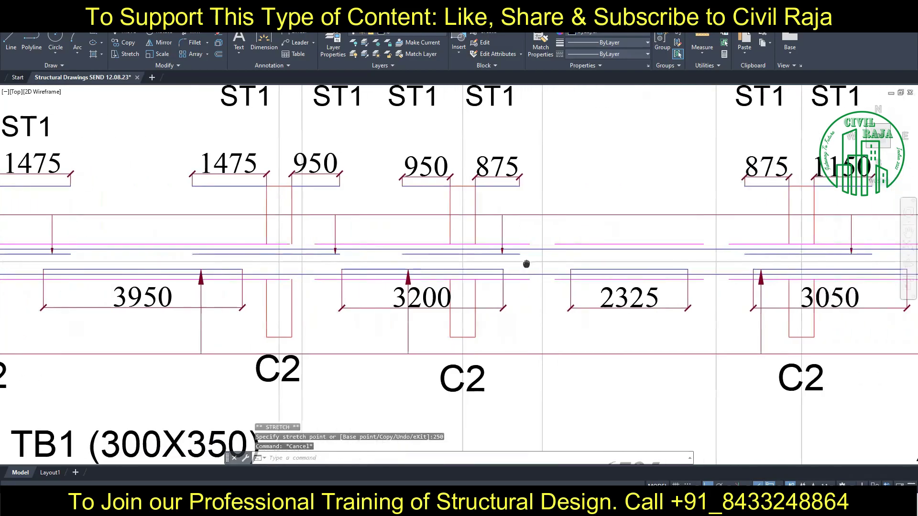
{"action": "scroll", "coordinate": [262, 260], "scroll_direction": "up", "scroll_amount": 2}
{"action": "scroll", "coordinate": [279, 226], "scroll_direction": "down", "scroll_amount": 4}
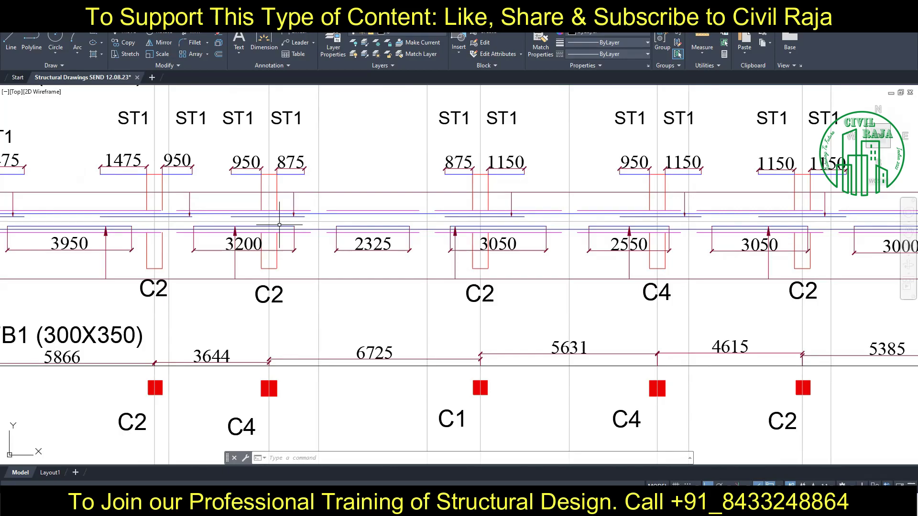
Pull the 3200 bottom bar's right end in by 750 so it reads 2450
{"action": "scroll", "coordinate": [179, 234], "scroll_direction": "up", "scroll_amount": 2}
{"action": "left_click", "coordinate": [239, 220]}
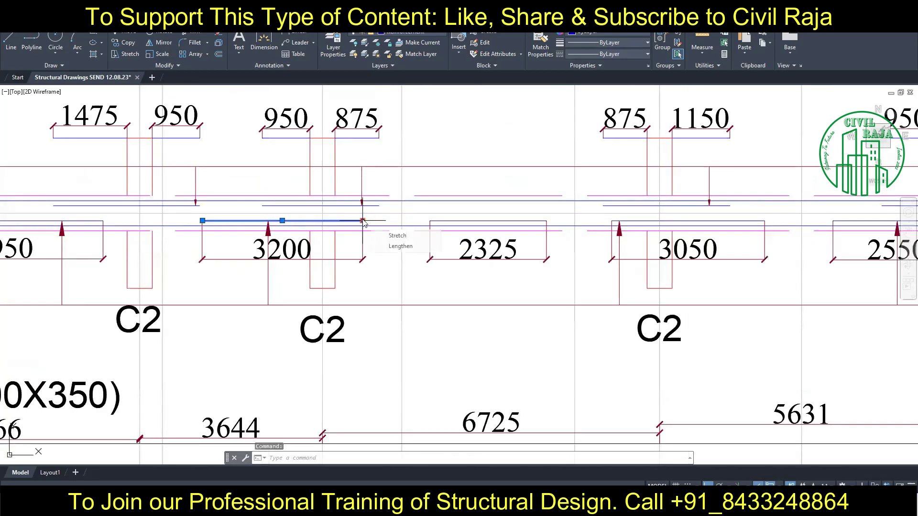
{"action": "left_click", "coordinate": [362, 221]}
{"action": "type", "text": "750"}
{"action": "key", "text": "Return"}
{"action": "key", "text": "Return"}
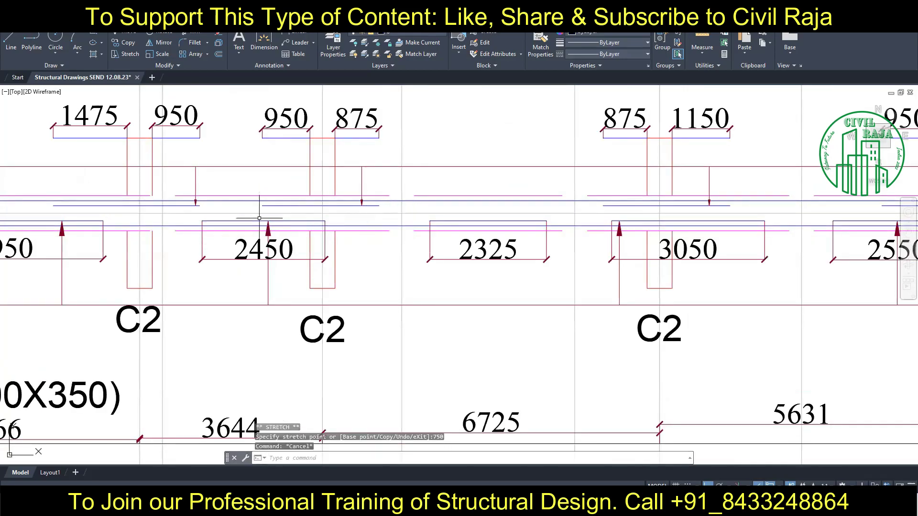
{"action": "middle_click_drag", "start_coordinate": [451, 289], "coordinate": [415, 312]}
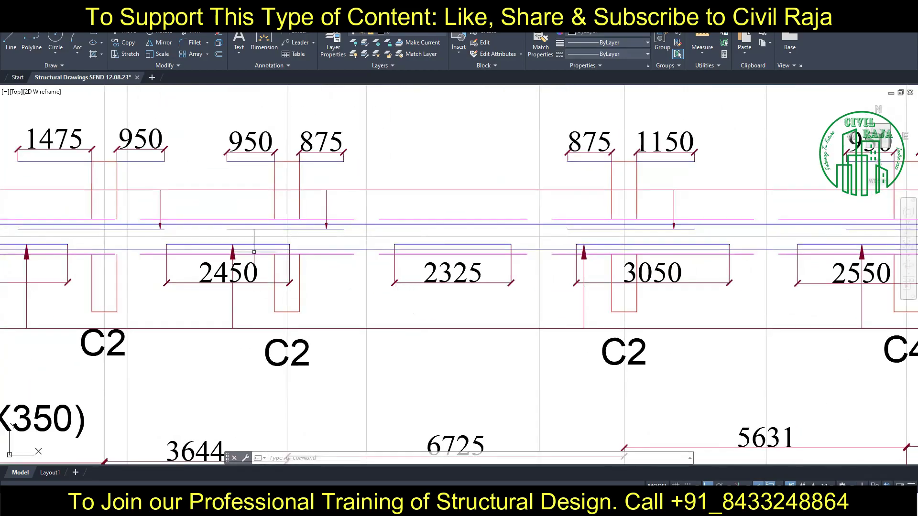
{"action": "scroll", "coordinate": [375, 318], "scroll_direction": "down", "scroll_amount": 2}
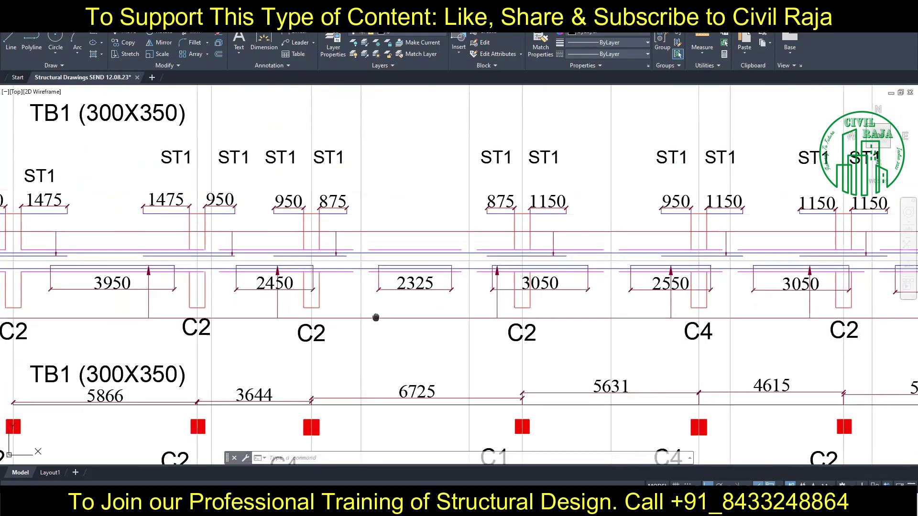
{"action": "middle_click_drag", "start_coordinate": [376, 318], "coordinate": [287, 293]}
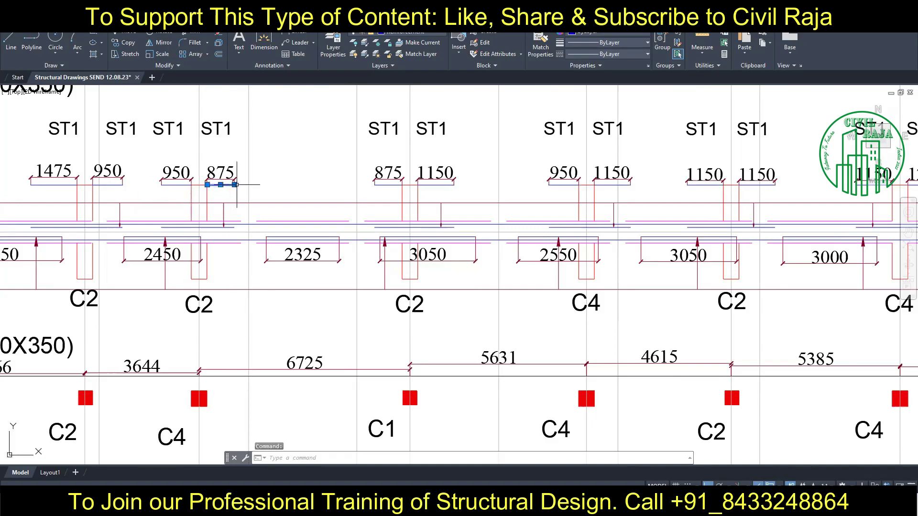
Stretch the 875 stirrup zone line by 825 so it becomes 1700
{"action": "left_click", "coordinate": [234, 184]}
{"action": "left_click", "coordinate": [389, 184]}
{"action": "left_click", "coordinate": [375, 185]}
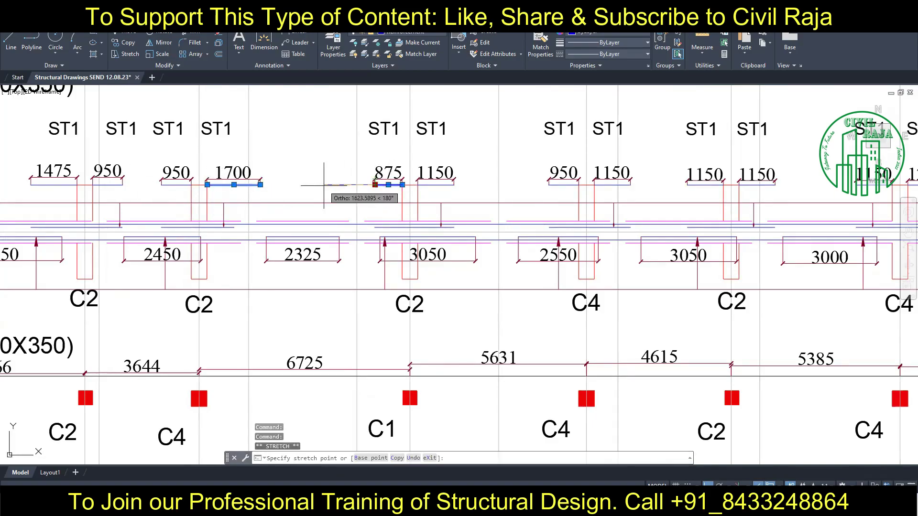
{"action": "type", "text": "825"}
{"action": "key", "text": "Return"}
{"action": "key", "text": "Escape"}
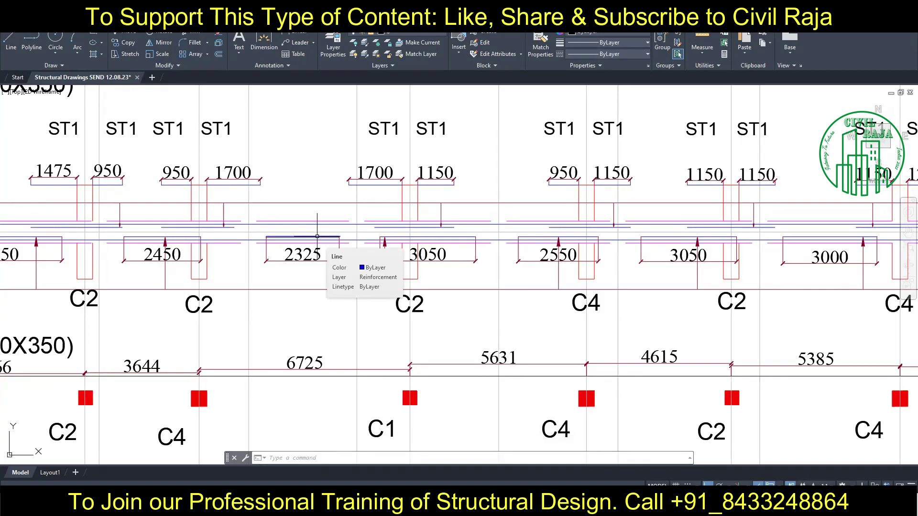
Lengthen the 2325 bottom bar by 2200 so it reads 4525
{"action": "left_click", "coordinate": [317, 236]}
{"action": "type", "text": "2200"}
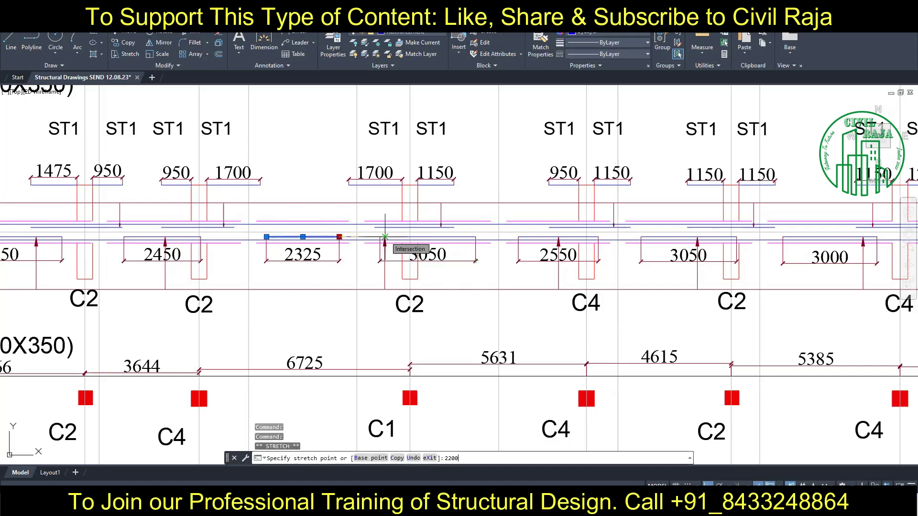
{"action": "key", "text": "Return"}
{"action": "key", "text": "Escape"}
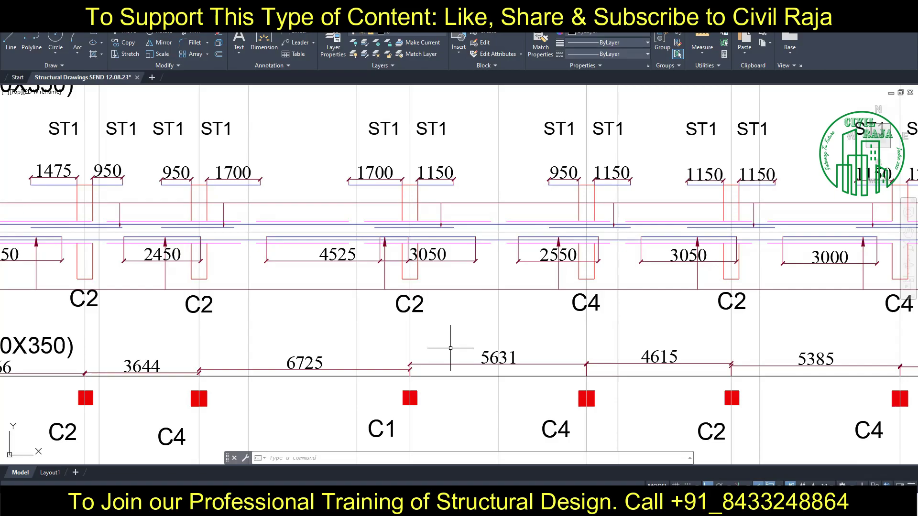
Stretch the 1150 stirrup zone line by 275 to make it 1425
{"action": "left_click", "coordinate": [435, 184]}
{"action": "left_click", "coordinate": [454, 185]}
{"action": "type", "text": "275"}
{"action": "key", "text": "Return"}
{"action": "left_click", "coordinate": [562, 189]}
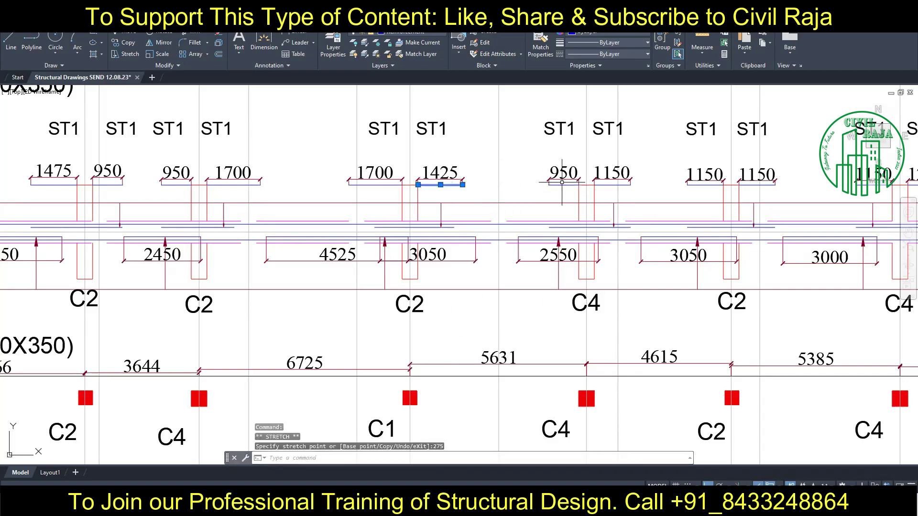
{"action": "key", "text": "Escape"}
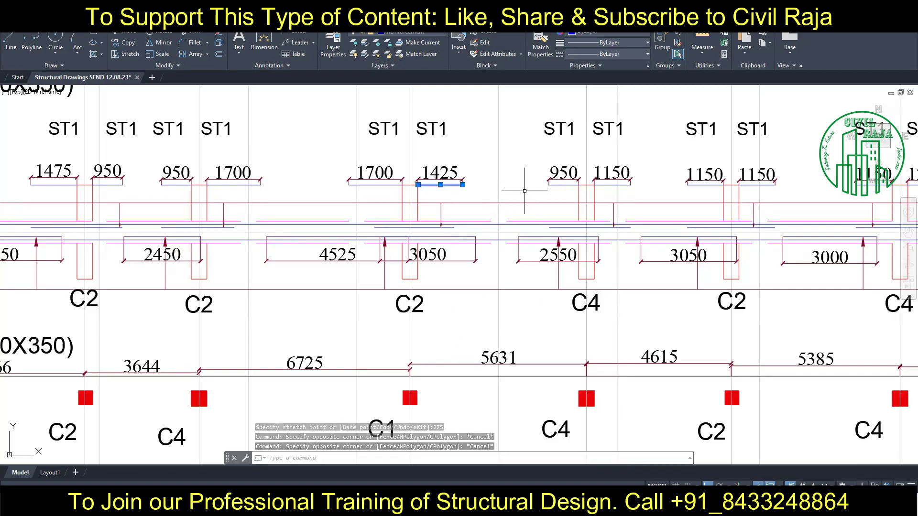
{"action": "key", "text": "Escape"}
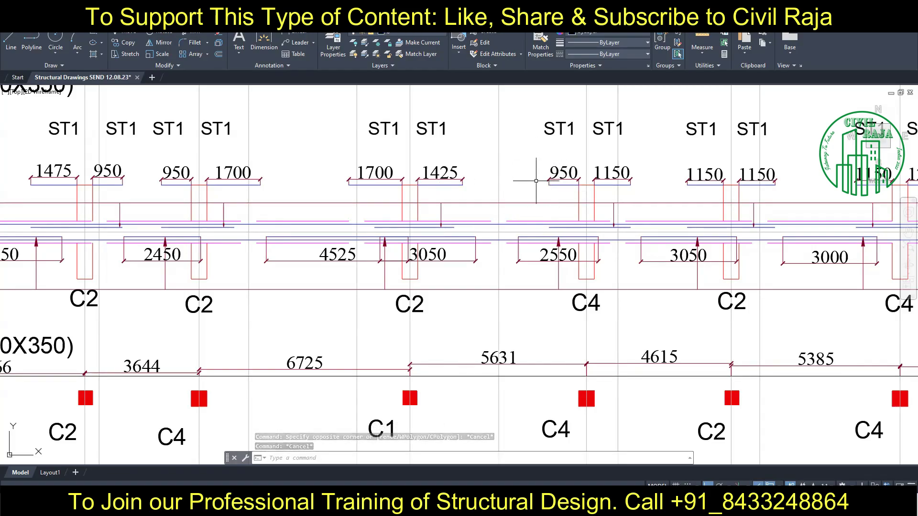
Stretch the left end of the 950 stirrup zone by 75 to 1425
{"action": "left_click", "coordinate": [565, 185]}
{"action": "left_click", "coordinate": [549, 185]}
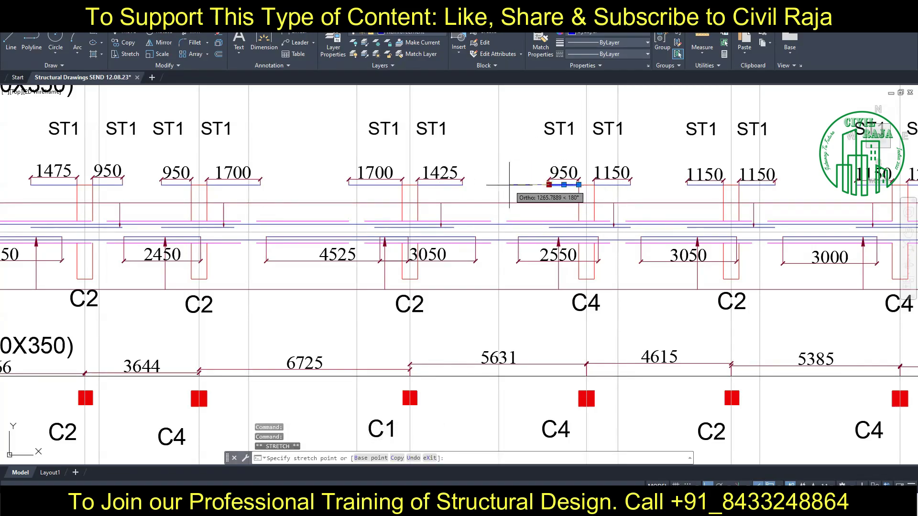
{"action": "type", "text": "475"}
{"action": "key", "text": "Return"}
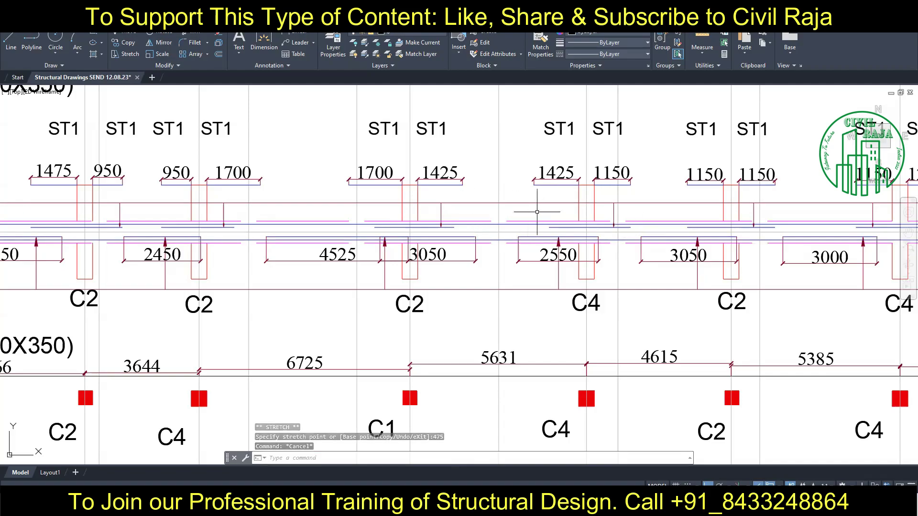
Shift the 4525 bar label box further left
{"action": "left_click", "coordinate": [310, 236]}
{"action": "left_click", "coordinate": [272, 236]}
{"action": "key", "text": "Escape"}
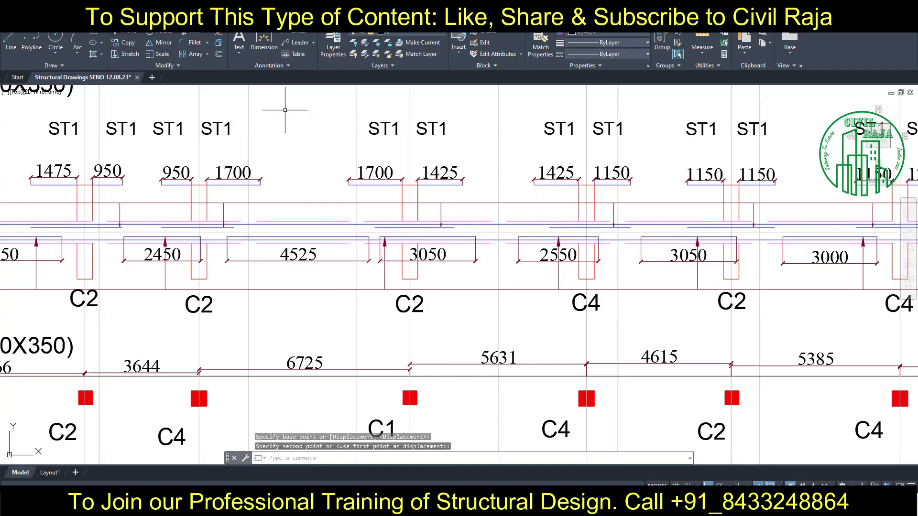
Erase the 2550 bottom bar together with its label
{"action": "left_click", "coordinate": [514, 232]}
{"action": "left_click", "coordinate": [602, 268]}
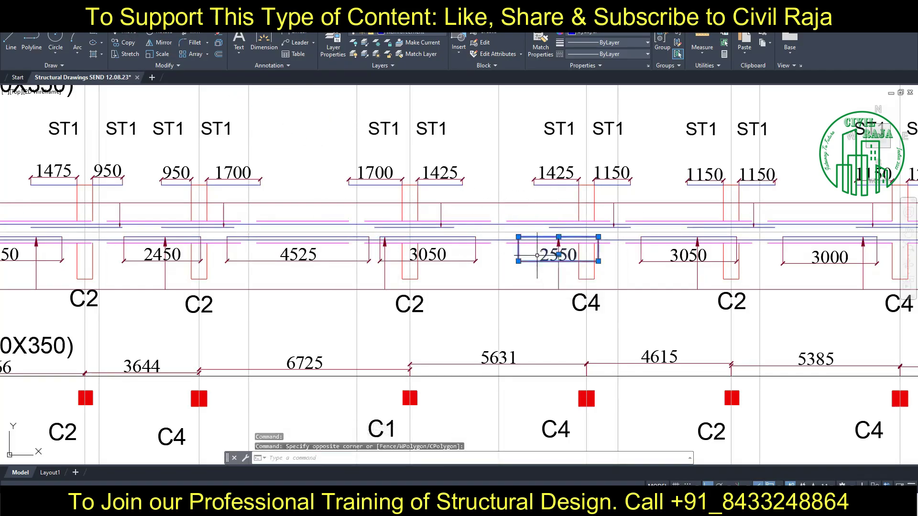
{"action": "key", "text": "Delete"}
Move the 3050 bar label box further right
{"action": "left_click", "coordinate": [449, 234]}
{"action": "key", "text": "m"}
{"action": "key", "text": "Return"}
{"action": "left_click", "coordinate": [380, 236]}
{"action": "left_click", "coordinate": [433, 237]}
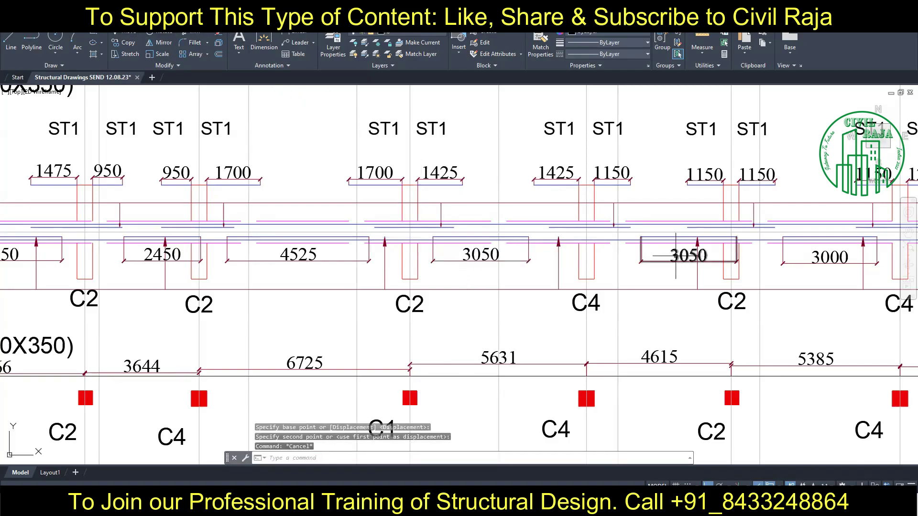
{"action": "key", "text": "Escape"}
{"action": "middle_click_drag", "start_coordinate": [647, 276], "coordinate": [384, 280]}
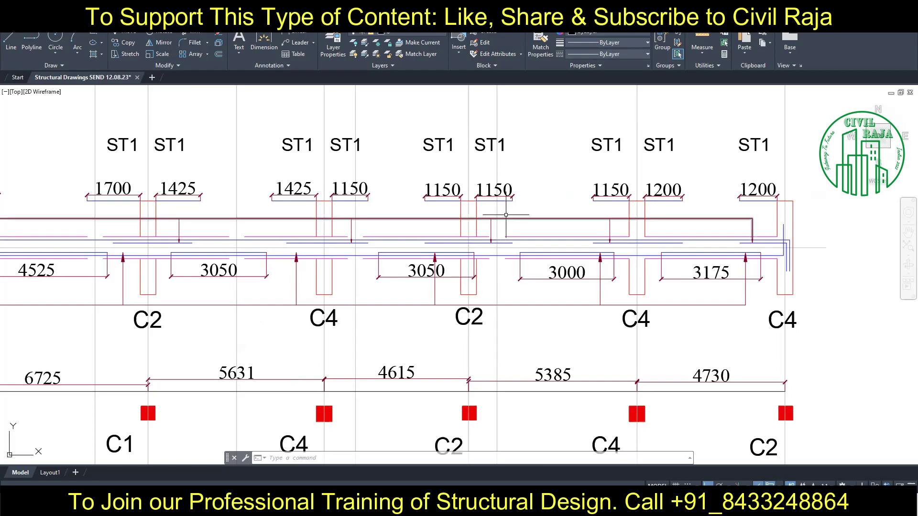
Stretch both 1150 stirrup zone lines by 200 so each becomes 1350
{"action": "left_click", "coordinate": [492, 199]}
{"action": "type", "text": "200"}
{"action": "key", "text": "Return"}
{"action": "left_click", "coordinate": [611, 200]}
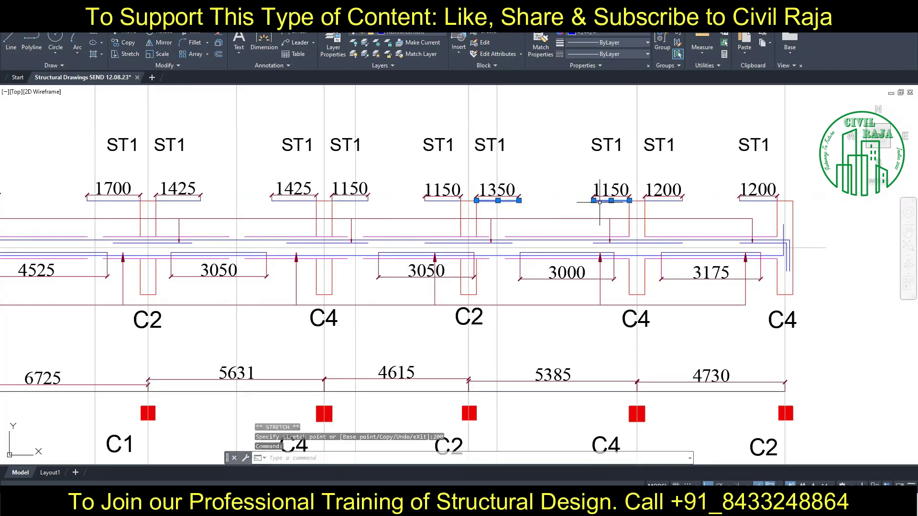
{"action": "type", "text": "200"}
{"action": "key", "text": "Return"}
{"action": "key", "text": "Escape"}
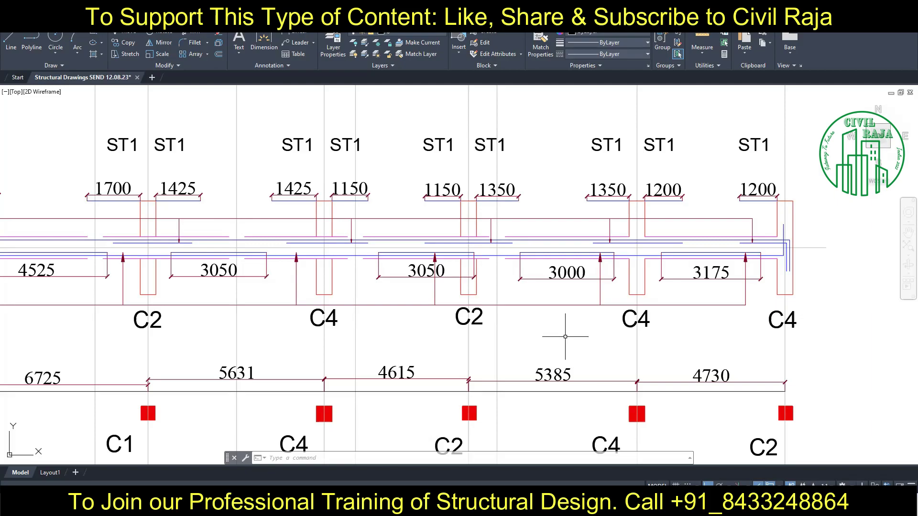
Lengthen the 3000 bottom bar to 3625 and a 3050 bar to 3100
{"action": "left_click", "coordinate": [592, 252]}
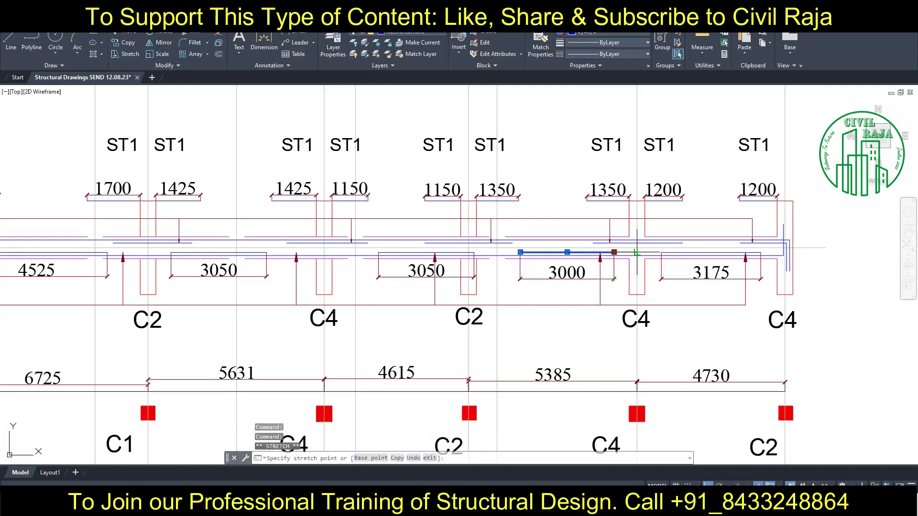
{"action": "type", "text": "625"}
{"action": "key", "text": "Return"}
{"action": "key", "text": "Escape"}
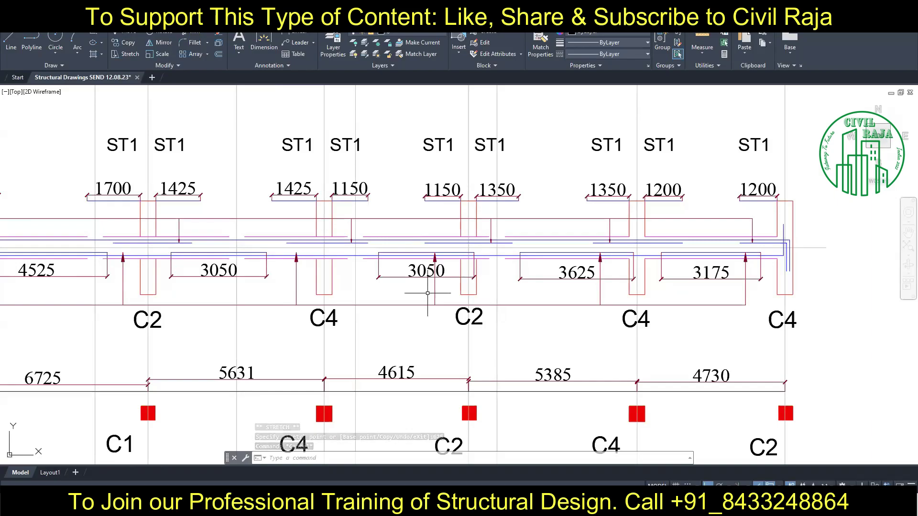
{"action": "left_click", "coordinate": [449, 252]}
{"action": "left_click", "coordinate": [473, 252]}
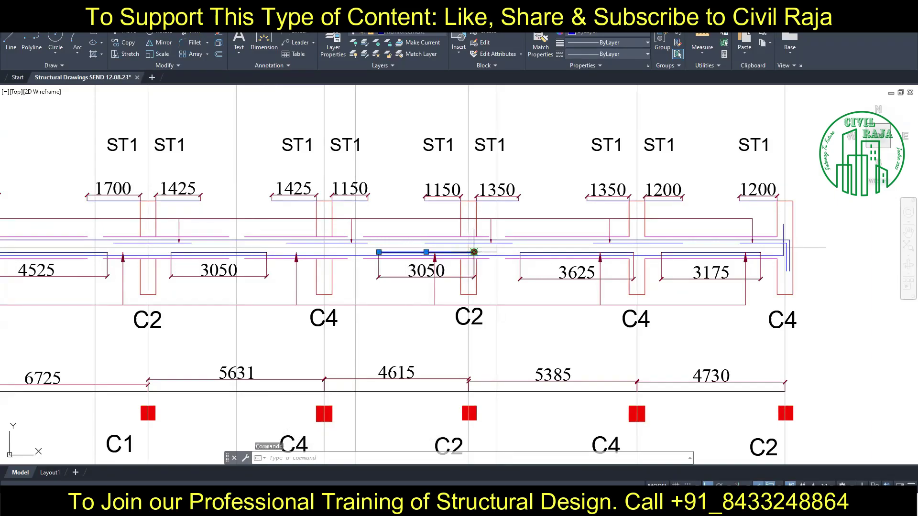
{"action": "type", "text": "50"}
{"action": "key", "text": "Return"}
{"action": "key", "text": "Escape"}
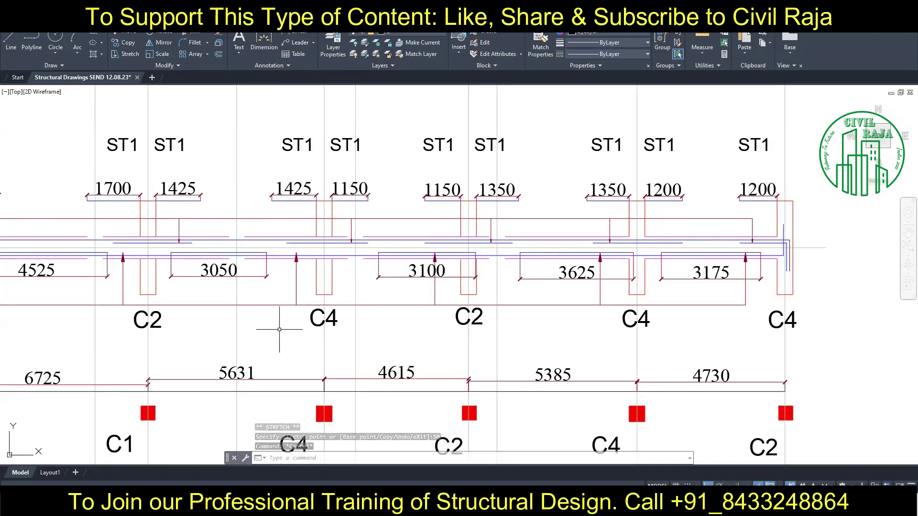
Lengthen the other 3050 bottom bar by 750 so it reads 3800
{"action": "left_click", "coordinate": [242, 252]}
{"action": "left_click", "coordinate": [266, 252]}
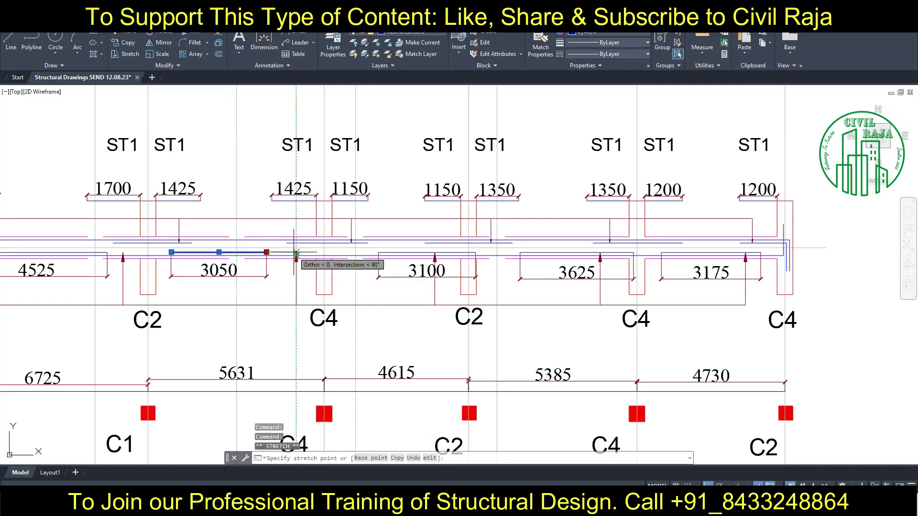
{"action": "type", "text": "750"}
{"action": "key", "text": "Return"}
{"action": "middle_click_drag", "start_coordinate": [99, 347], "coordinate": [352, 323]}
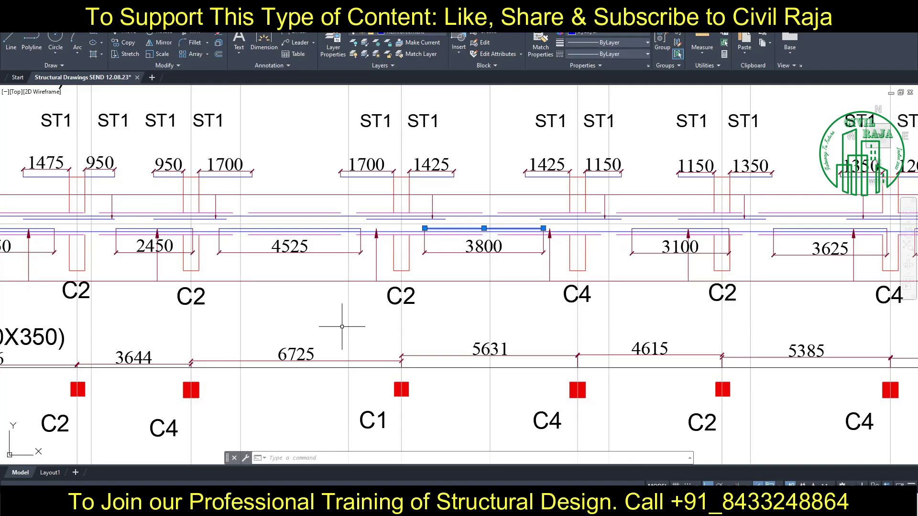
{"action": "scroll", "coordinate": [342, 326], "scroll_direction": "down", "scroll_amount": 2}
{"action": "scroll", "coordinate": [325, 327], "scroll_direction": "down", "scroll_amount": 1}
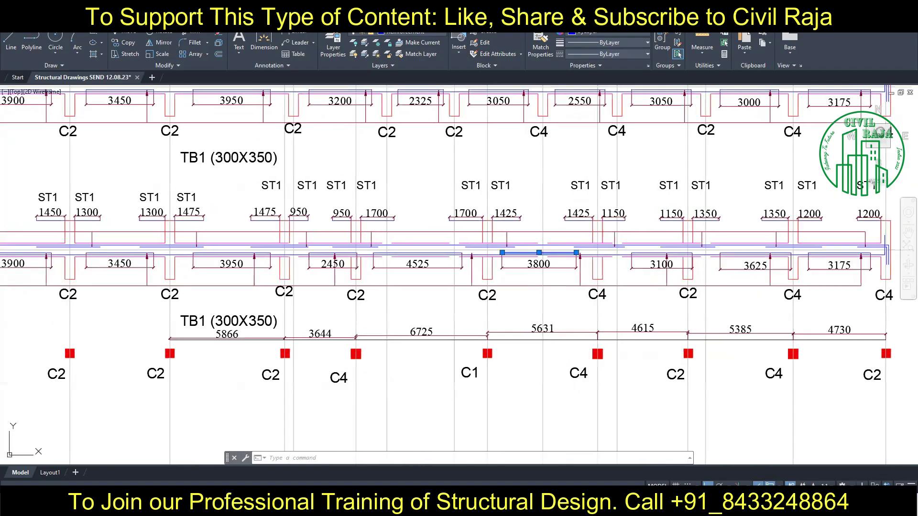
{"action": "key", "text": "Escape"}
{"action": "key", "text": "Escape"}
{"action": "key", "text": "Escape"}
{"action": "scroll", "coordinate": [273, 327], "scroll_direction": "down", "scroll_amount": 2}
{"action": "scroll", "coordinate": [254, 325], "scroll_direction": "up", "scroll_amount": 4}
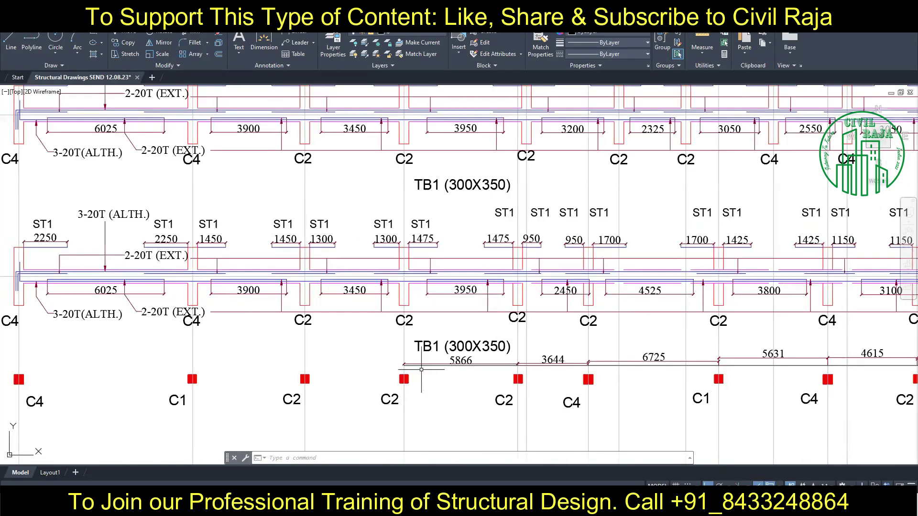
{"action": "scroll", "coordinate": [418, 301], "scroll_direction": "up", "scroll_amount": 3}
{"action": "scroll", "coordinate": [363, 301], "scroll_direction": "up", "scroll_amount": 2}
{"action": "scroll", "coordinate": [347, 297], "scroll_direction": "up", "scroll_amount": 2}
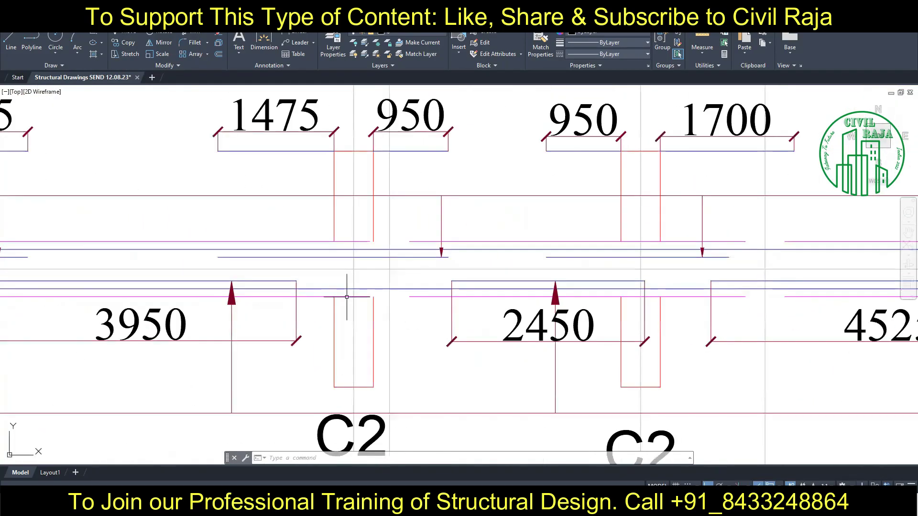
Extend the beam line to the C2 column edge and delete the stray magenta line
{"action": "left_click", "coordinate": [346, 297]}
{"action": "left_click", "coordinate": [746, 297]}
{"action": "left_click", "coordinate": [621, 297]}
{"action": "key", "text": "Escape"}
{"action": "left_click", "coordinate": [799, 297]}
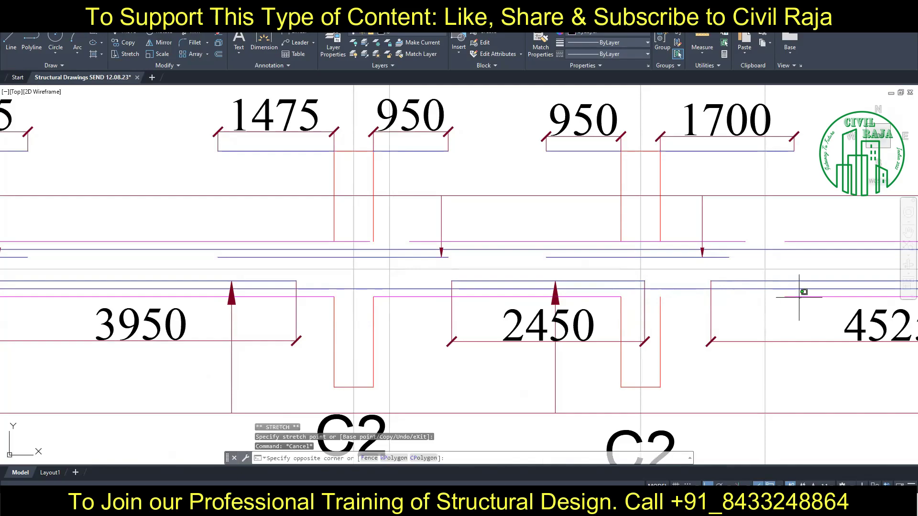
{"action": "scroll", "coordinate": [478, 297], "scroll_direction": "down", "scroll_amount": 3}
{"action": "left_click", "coordinate": [487, 301]}
{"action": "key", "text": "Delete"}
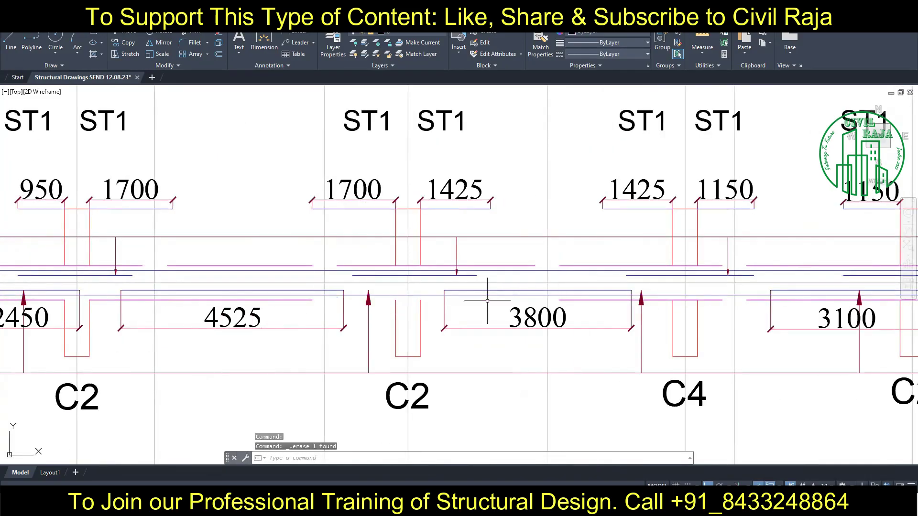
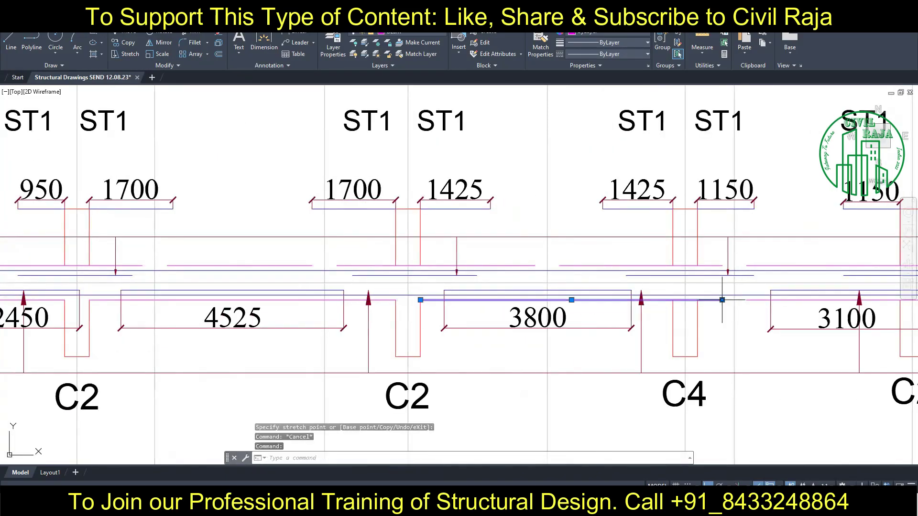
Select the extra-bar lines over the C2 support and the next support along the beam
{"action": "middle_click_drag", "start_coordinate": [698, 306], "coordinate": [351, 302]}
{"action": "left_click", "coordinate": [595, 296]}
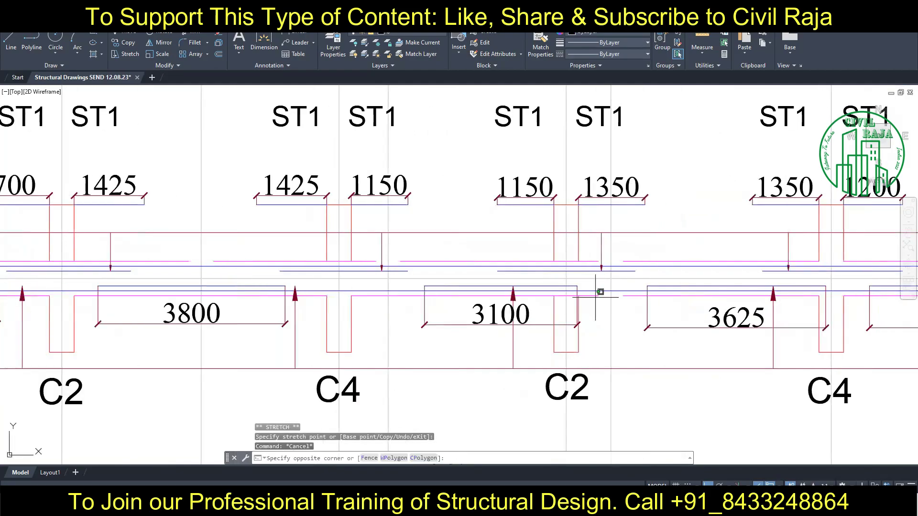
{"action": "left_click", "coordinate": [550, 301]}
{"action": "middle_click_drag", "start_coordinate": [586, 302], "coordinate": [324, 301]}
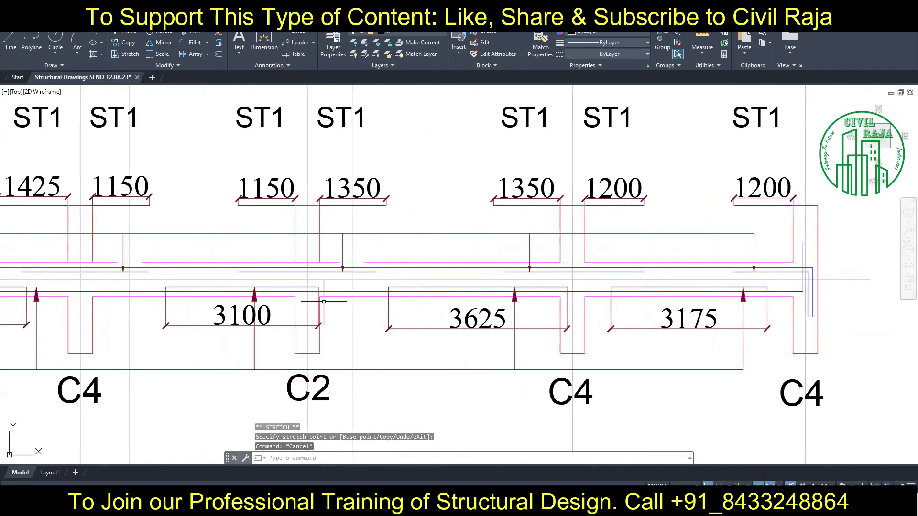
{"action": "scroll", "coordinate": [491, 295], "scroll_direction": "up", "scroll_amount": 2}
{"action": "left_click", "coordinate": [502, 289]}
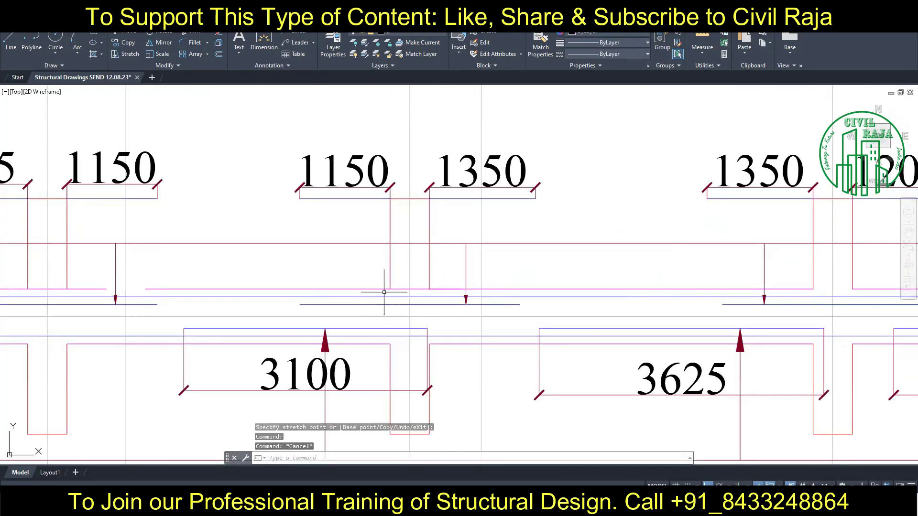
{"action": "key", "text": "Escape"}
Grip-stretch the extra-bar line over an earlier support, cancelling stray stretches
{"action": "middle_click_drag", "start_coordinate": [172, 288], "coordinate": [537, 281]}
{"action": "left_click", "coordinate": [473, 289]}
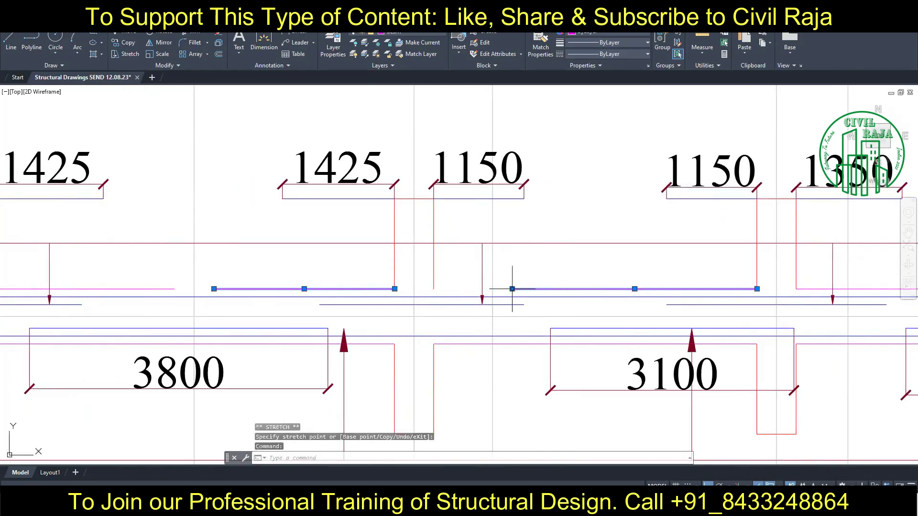
{"action": "middle_click_drag", "start_coordinate": [142, 288], "coordinate": [653, 315]}
{"action": "left_click", "coordinate": [669, 315]}
{"action": "key", "text": "Escape"}
{"action": "left_click", "coordinate": [188, 313]}
{"action": "key", "text": "Escape"}
Stretch the left and right bar lines over the next support to their zone limits
{"action": "middle_click_drag", "start_coordinate": [188, 314], "coordinate": [587, 315]}
{"action": "left_click", "coordinate": [427, 313]}
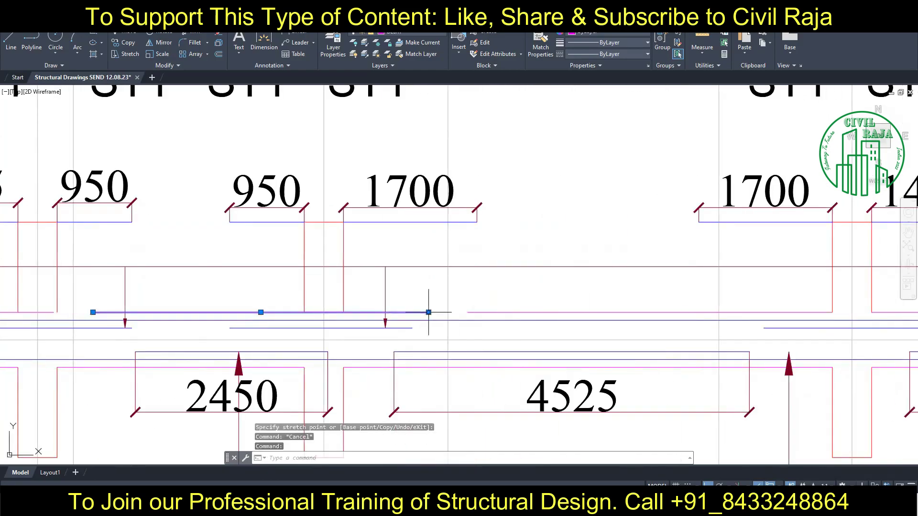
{"action": "key", "text": "Escape"}
{"action": "left_click", "coordinate": [514, 313]}
{"action": "left_click", "coordinate": [468, 312]}
{"action": "middle_click_drag", "start_coordinate": [466, 316], "coordinate": [867, 313]}
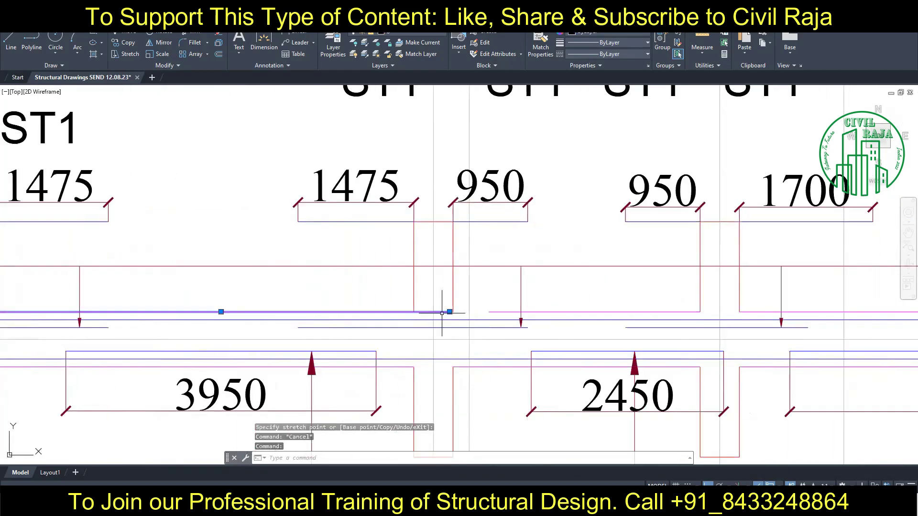
{"action": "key", "text": "Escape"}
Locate the next support along the beam and select its extra-bar line
{"action": "middle_click_drag", "start_coordinate": [356, 311], "coordinate": [461, 311]}
{"action": "scroll", "coordinate": [461, 311], "scroll_direction": "down", "scroll_amount": 5}
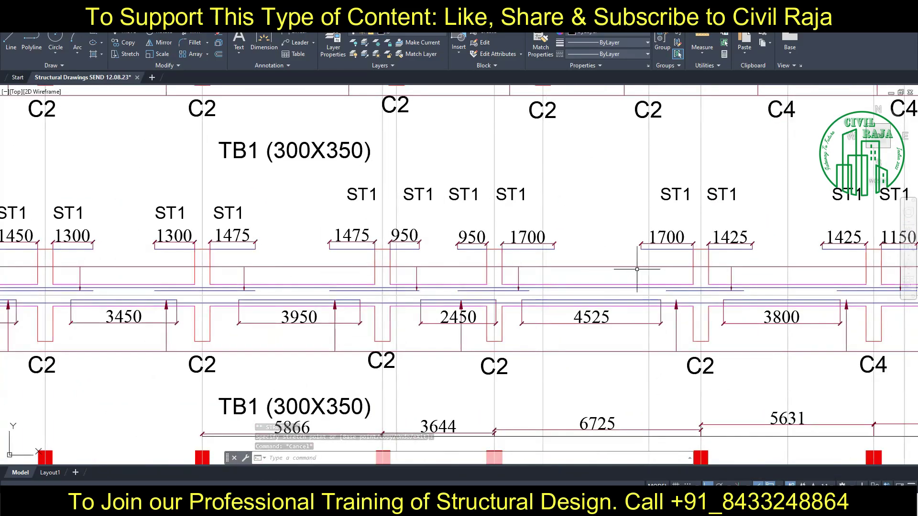
{"action": "middle_click_drag", "start_coordinate": [748, 313], "coordinate": [461, 313]}
{"action": "scroll", "coordinate": [461, 313], "scroll_direction": "up", "scroll_amount": 2}
{"action": "left_click", "coordinate": [462, 313]}
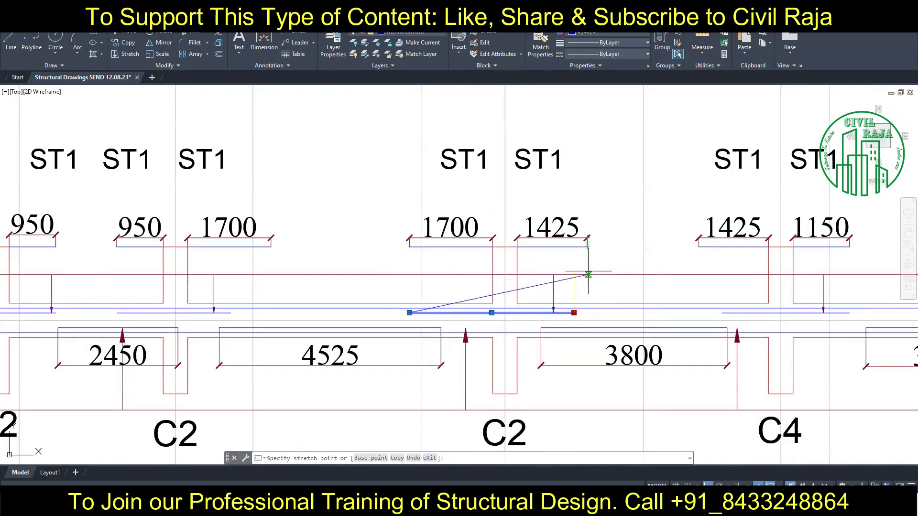
{"action": "key", "text": "Escape"}
Extend the C2 support bar's right end to the end of the 1700 zone
{"action": "middle_click_drag", "start_coordinate": [135, 277], "coordinate": [447, 277]}
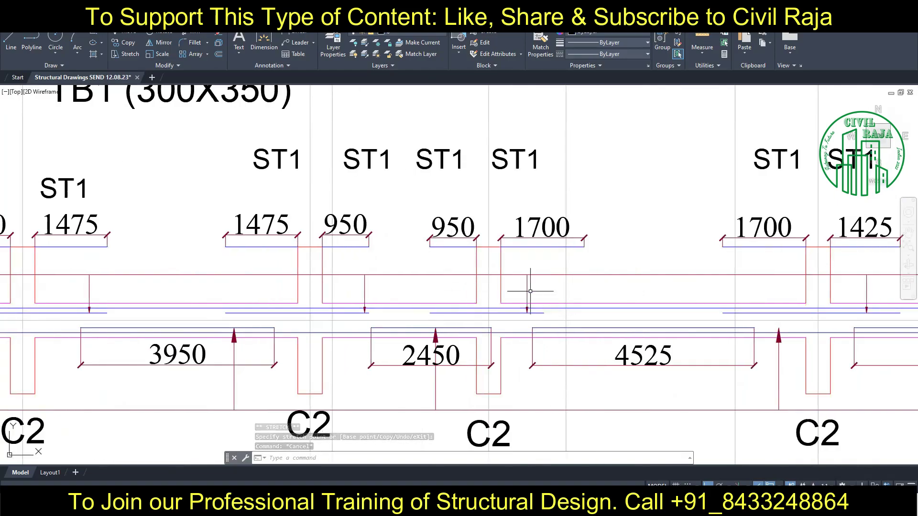
{"action": "left_click", "coordinate": [543, 313]}
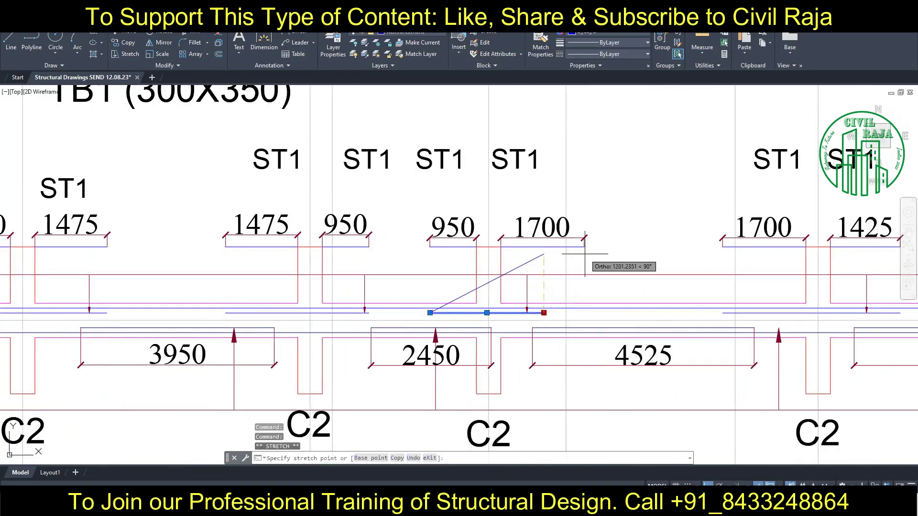
{"action": "middle_click_drag", "start_coordinate": [584, 312], "coordinate": [100, 306]}
{"action": "left_click", "coordinate": [527, 305]}
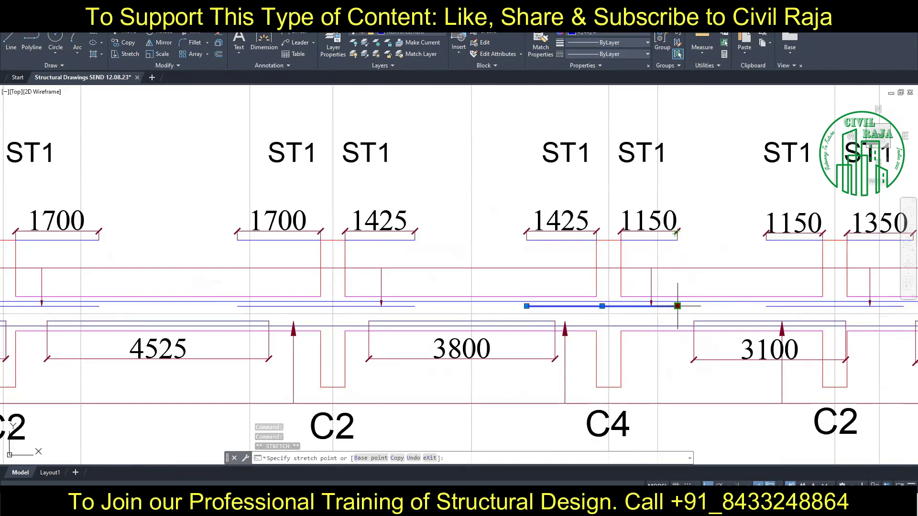
{"action": "key", "text": "Escape"}
{"action": "key", "text": "Escape"}
Stretch the next support's bar line to its new end and review the reworked beam
{"action": "middle_click_drag", "start_coordinate": [697, 304], "coordinate": [296, 305]}
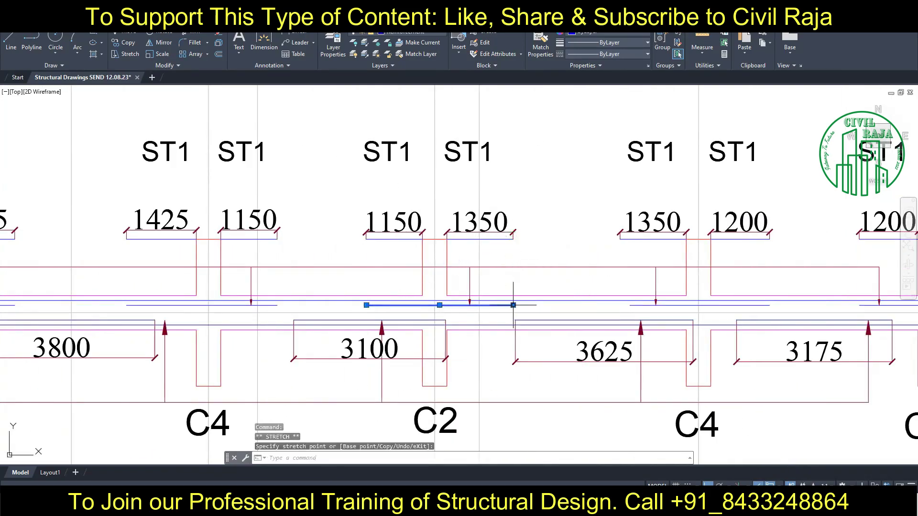
{"action": "left_click", "coordinate": [699, 305]}
{"action": "left_click", "coordinate": [629, 305]}
{"action": "left_click", "coordinate": [758, 305]}
{"action": "middle_click_drag", "start_coordinate": [664, 306], "coordinate": [424, 306]}
{"action": "scroll", "coordinate": [424, 306], "scroll_direction": "down", "scroll_amount": 3}
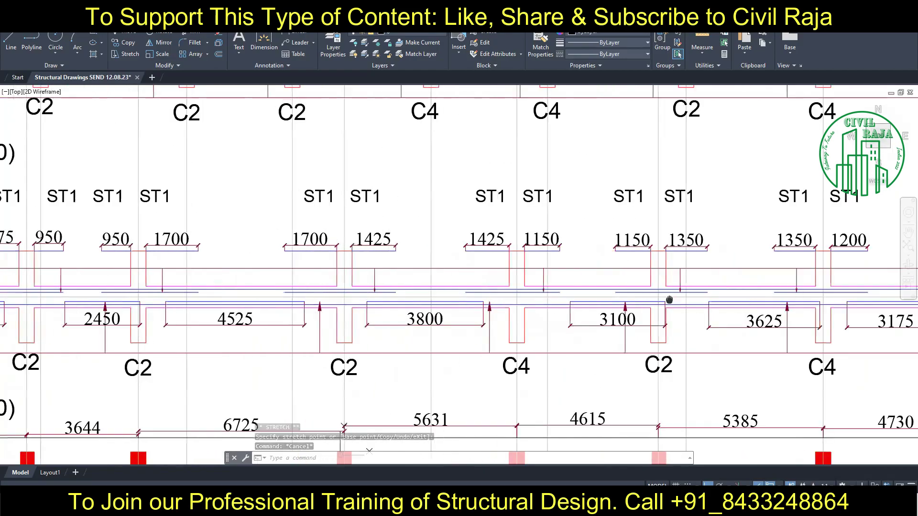
{"action": "scroll", "coordinate": [665, 301], "scroll_direction": "up", "scroll_amount": 3}
Select the 3950 span dimension and start a move, then cancel it
{"action": "middle_click_drag", "start_coordinate": [665, 301], "coordinate": [747, 302]}
{"action": "scroll", "coordinate": [320, 306], "scroll_direction": "up", "scroll_amount": 2}
{"action": "left_click", "coordinate": [445, 287]}
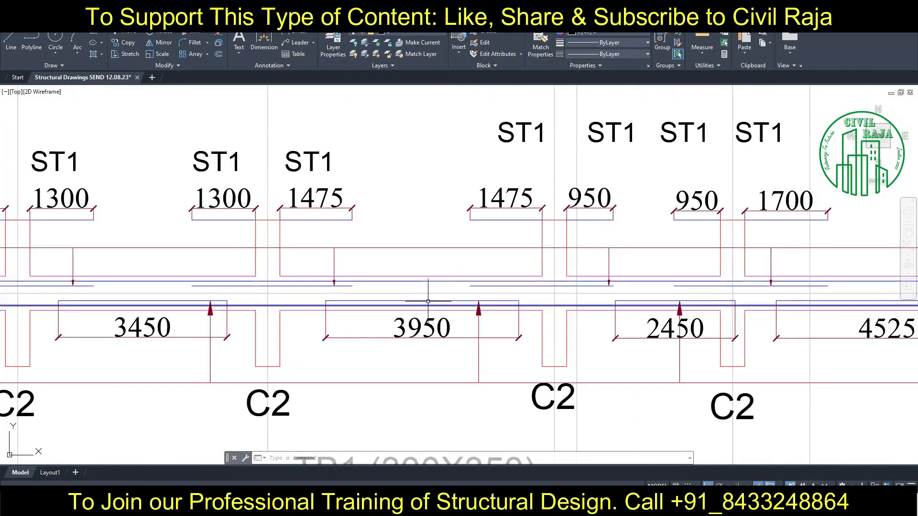
{"action": "left_click", "coordinate": [421, 302]}
{"action": "type", "text": "m"}
{"action": "key", "text": "Return"}
{"action": "left_click", "coordinate": [420, 301]}
{"action": "key", "text": "Escape"}
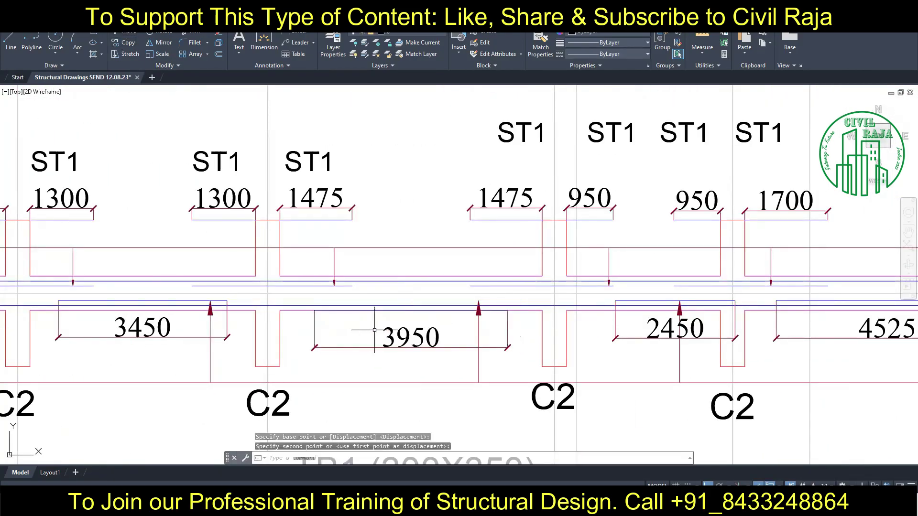
Move the 2450 span dimension to the column edge
{"action": "mouse_move", "coordinate": [323, 327]}
{"action": "middle_mouse_down"}
{"action": "mouse_move", "coordinate": [410, 336]}
{"action": "mouse_move", "coordinate": [410, 259]}
{"action": "middle_mouse_up"}
{"action": "scroll", "coordinate": [410, 335], "scroll_direction": "down", "scroll_amount": 2}
{"action": "middle_click_drag", "start_coordinate": [510, 170], "coordinate": [470, 247]}
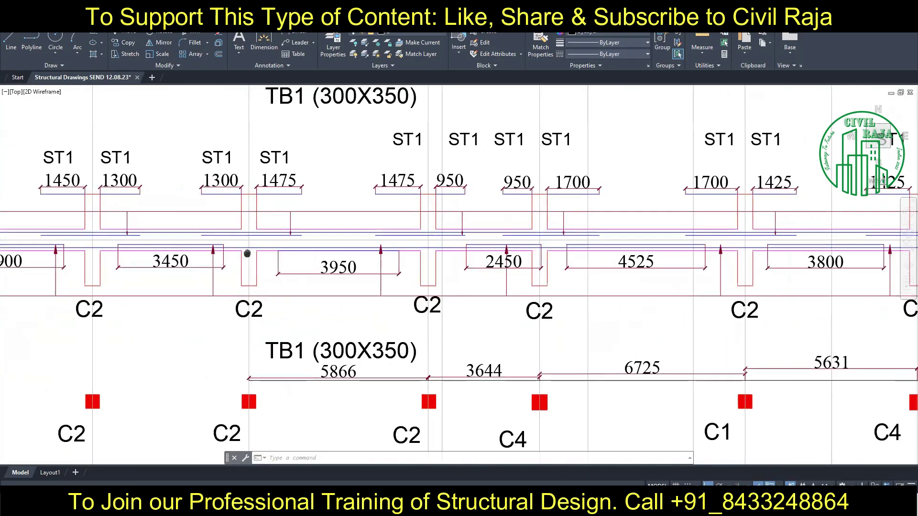
{"action": "scroll", "coordinate": [470, 247], "scroll_direction": "up", "scroll_amount": 2}
{"action": "scroll", "coordinate": [470, 248], "scroll_direction": "up", "scroll_amount": 2}
{"action": "left_click", "coordinate": [526, 294]}
{"action": "type", "text": "m"}
{"action": "key", "text": "Return"}
{"action": "left_click", "coordinate": [461, 294]}
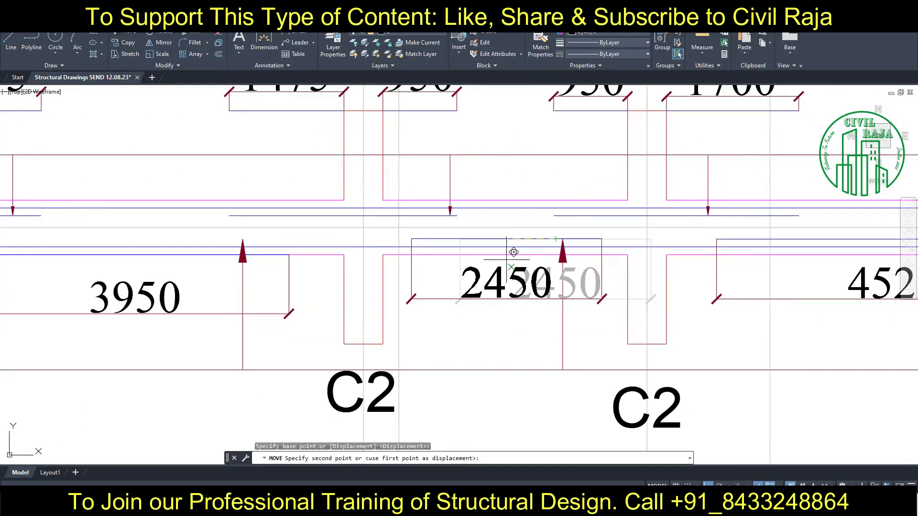
{"action": "left_click", "coordinate": [415, 309]}
Move the 4525 span dimension slightly lower
{"action": "middle_click_drag", "start_coordinate": [401, 298], "coordinate": [137, 299]}
{"action": "left_click", "coordinate": [443, 257]}
{"action": "left_click", "coordinate": [116, 36]}
{"action": "left_click", "coordinate": [399, 263]}
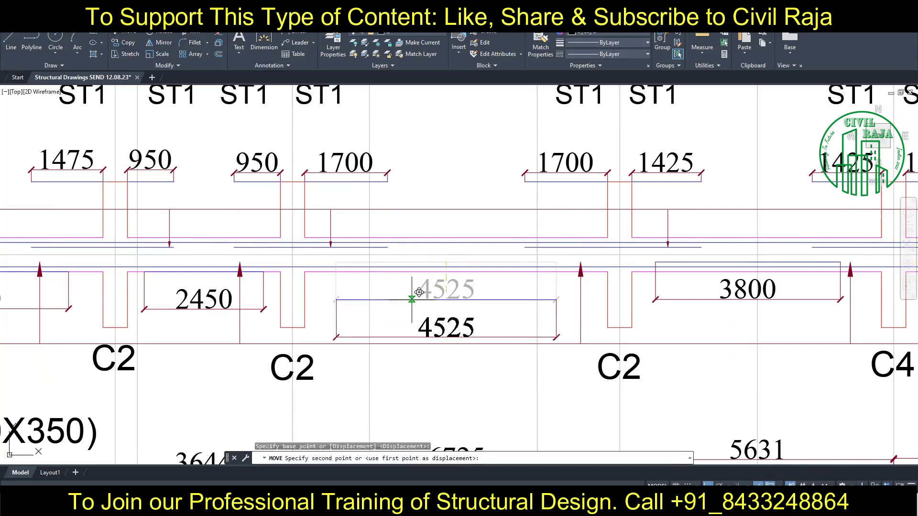
{"action": "key", "text": "Escape"}
Reposition the 3800 and 3100 span dimensions with MOVE
{"action": "middle_click_drag", "start_coordinate": [727, 301], "coordinate": [430, 314]}
{"action": "left_click", "coordinate": [430, 314]}
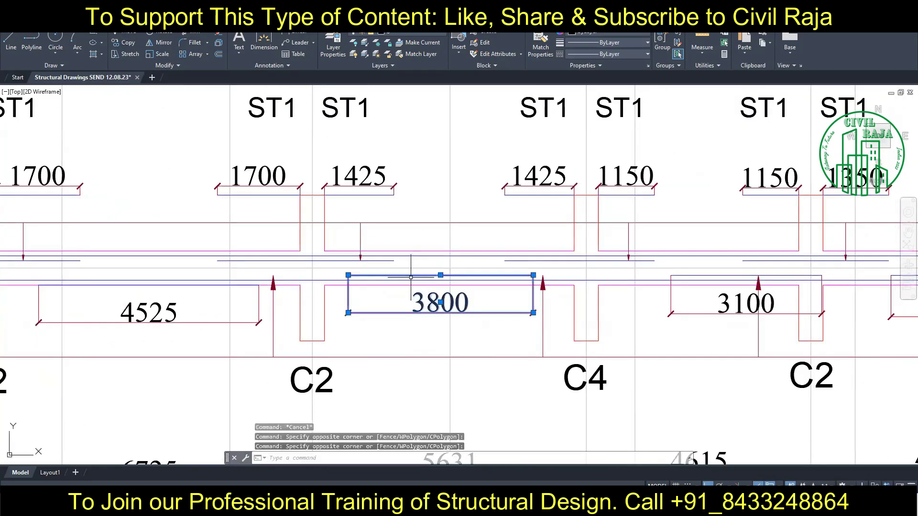
{"action": "type", "text": "m"}
{"action": "key", "text": "Return"}
{"action": "left_click", "coordinate": [440, 276]}
{"action": "mouse_move", "coordinate": [715, 306]}
{"action": "middle_mouse_down"}
{"action": "mouse_move", "coordinate": [564, 306]}
{"action": "mouse_move", "coordinate": [264, 282]}
{"action": "middle_mouse_up"}
{"action": "type", "text": "m"}
{"action": "key", "text": "Return"}
{"action": "left_click", "coordinate": [594, 276]}
{"action": "left_click", "coordinate": [553, 278]}
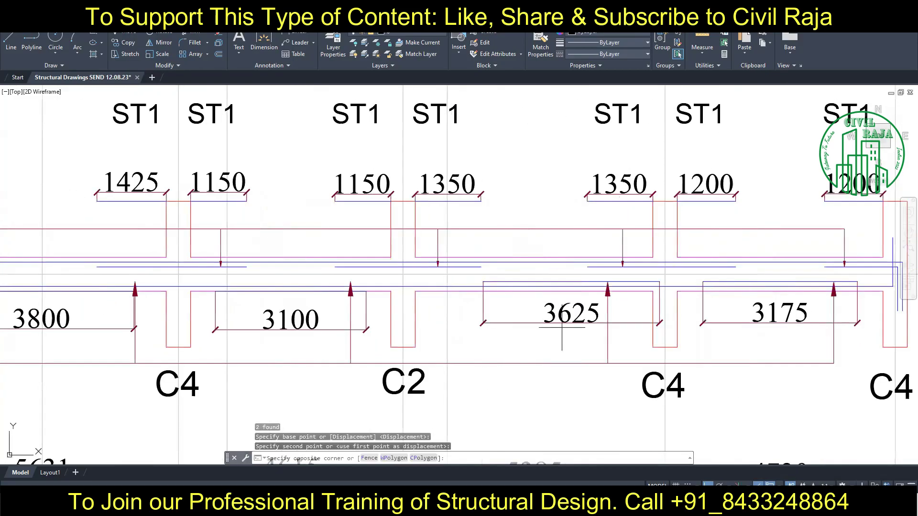
Move the 3625 span dimension slightly left
{"action": "left_click", "coordinate": [571, 325]}
{"action": "key", "text": "m"}
{"action": "key", "text": "Return"}
{"action": "left_click", "coordinate": [483, 334]}
{"action": "left_click", "coordinate": [446, 334]}
Select all six span dimensions: 3625, 3100, 3800, 4525, 3950 and 2450
{"action": "middle_click_drag", "start_coordinate": [598, 325], "coordinate": [629, 307]}
{"action": "left_click", "coordinate": [537, 293]}
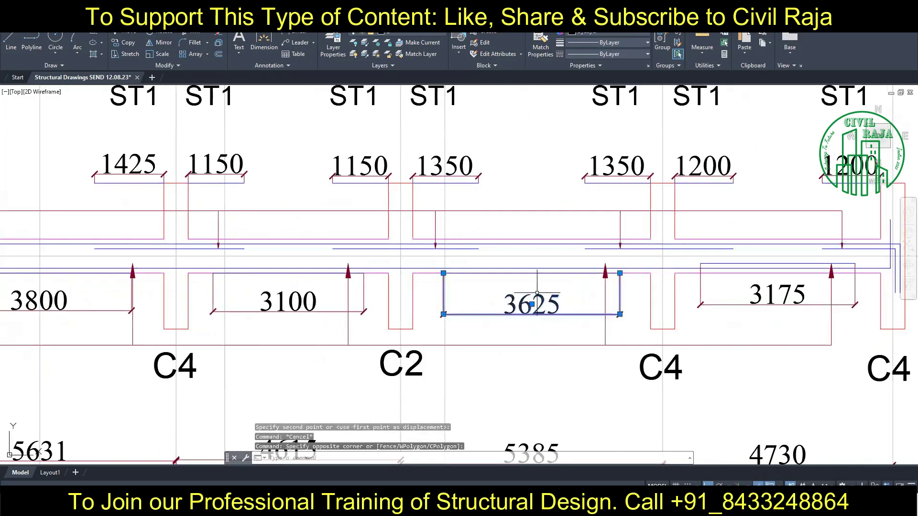
{"action": "left_click", "coordinate": [295, 272]}
{"action": "middle_click_drag", "start_coordinate": [295, 272], "coordinate": [698, 272]}
{"action": "left_click", "coordinate": [430, 273]}
{"action": "middle_click_drag", "start_coordinate": [143, 286], "coordinate": [426, 286]}
{"action": "left_click", "coordinate": [325, 310]}
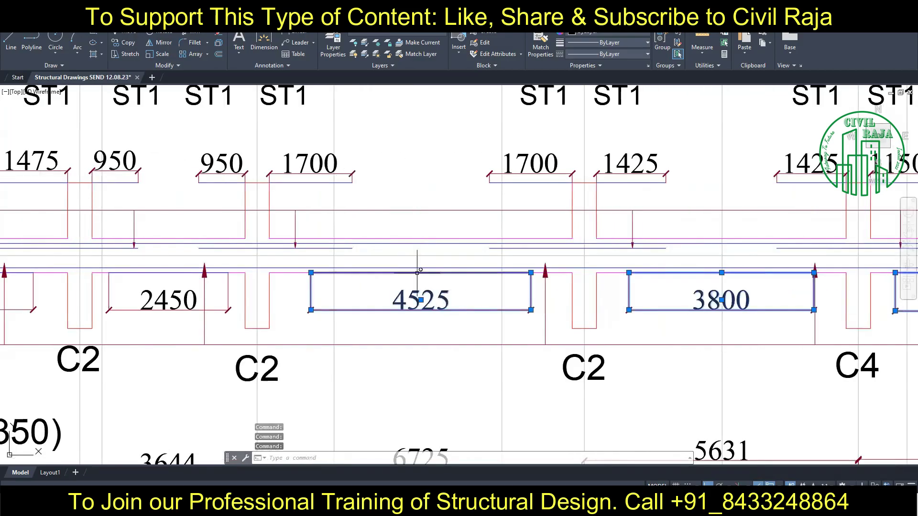
{"action": "middle_click_drag", "start_coordinate": [162, 306], "coordinate": [448, 306]}
{"action": "middle_click_drag", "start_coordinate": [280, 301], "coordinate": [437, 301]}
{"action": "left_click", "coordinate": [379, 298]}
{"action": "middle_click_drag", "start_coordinate": [335, 301], "coordinate": [372, 301]}
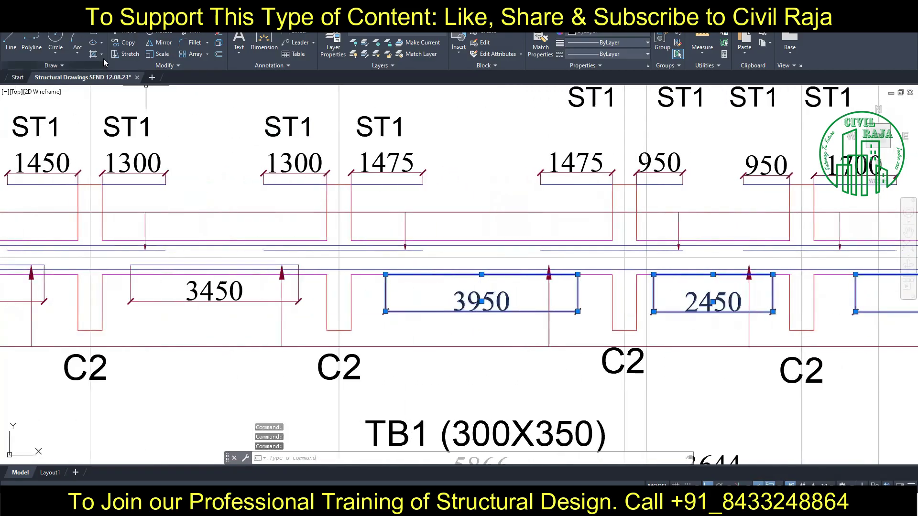
Move the selected span dimensions 20 units up
{"action": "key", "text": "m"}
{"action": "key", "text": "Return"}
{"action": "left_click", "coordinate": [472, 187]}
{"action": "type", "text": "20"}
{"action": "key", "text": "Return"}
Erase the old column labels under the new TB1 beam
{"action": "scroll", "coordinate": [472, 163], "scroll_direction": "down", "scroll_amount": 3}
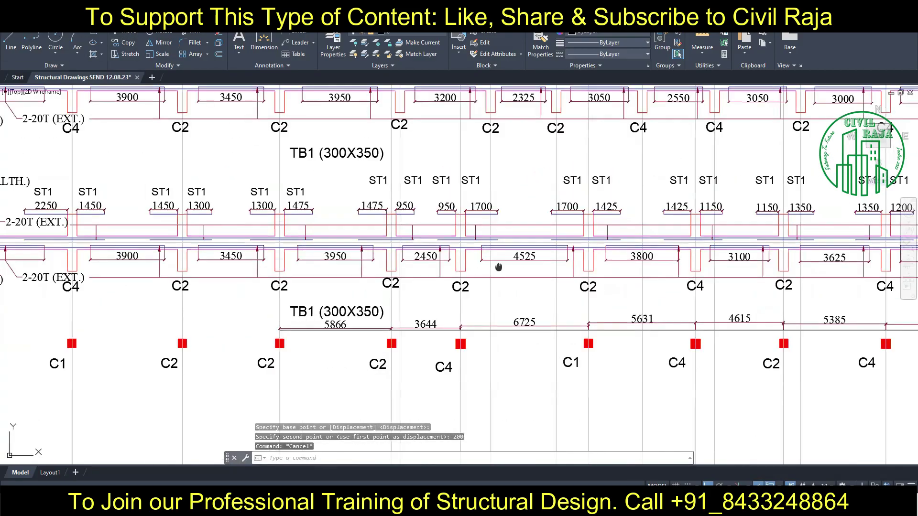
{"action": "scroll", "coordinate": [497, 262], "scroll_direction": "down", "scroll_amount": 2}
{"action": "scroll", "coordinate": [130, 281], "scroll_direction": "up", "scroll_amount": 5}
{"action": "left_click", "coordinate": [130, 281]}
{"action": "scroll", "coordinate": [130, 281], "scroll_direction": "down", "scroll_amount": 3}
{"action": "scroll", "coordinate": [525, 315], "scroll_direction": "down", "scroll_amount": 2}
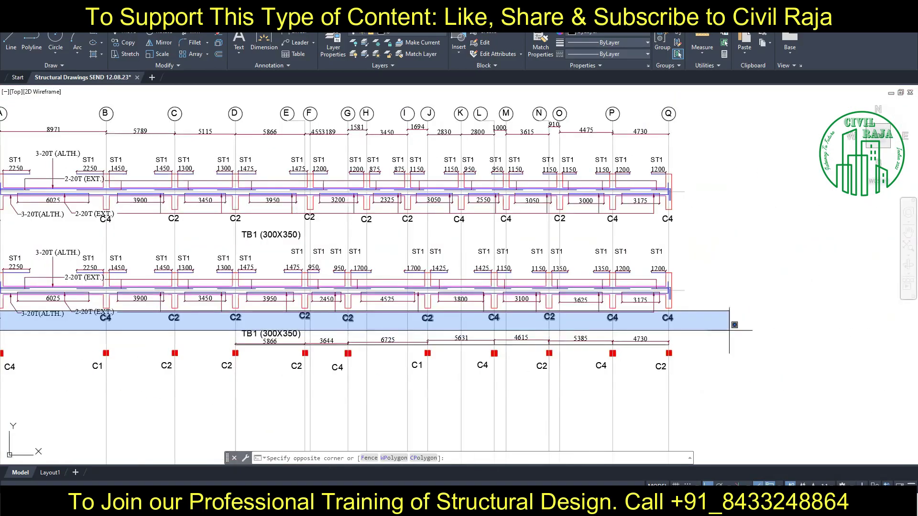
{"action": "left_click", "coordinate": [729, 326]}
{"action": "key", "text": "Delete"}
Move the column labels from the grid below to just under the new beam
{"action": "scroll", "coordinate": [330, 293], "scroll_direction": "up", "scroll_amount": 4}
{"action": "scroll", "coordinate": [330, 293], "scroll_direction": "down", "scroll_amount": 3}
{"action": "left_click_drag", "start_coordinate": [327, 303], "coordinate": [528, 322]}
{"action": "scroll", "coordinate": [528, 322], "scroll_direction": "up", "scroll_amount": 3}
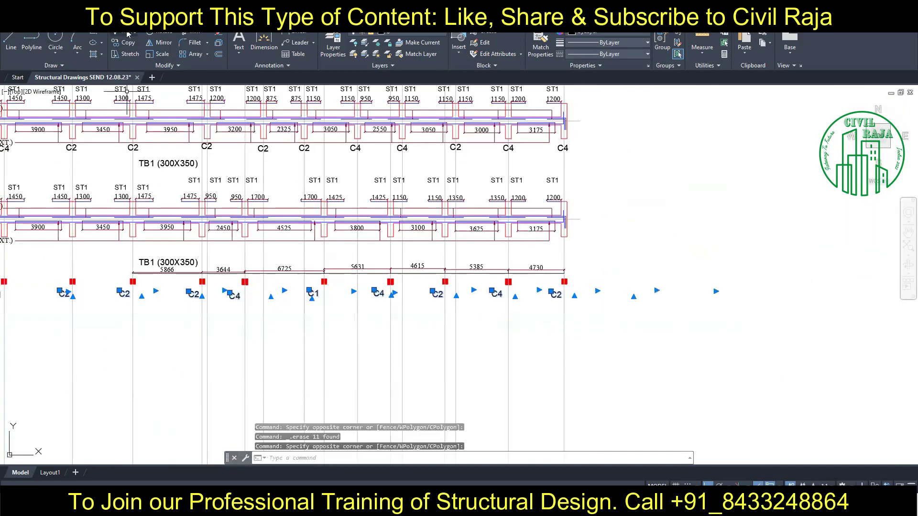
{"action": "key", "text": "m"}
{"action": "key", "text": "Return"}
{"action": "left_click", "coordinate": [645, 368]}
{"action": "left_click", "coordinate": [646, 316]}
Reposition the C4 and following column labels onto their gridlines along the beam
{"action": "scroll", "coordinate": [419, 317], "scroll_direction": "up", "scroll_amount": 3}
{"action": "scroll", "coordinate": [440, 327], "scroll_direction": "up", "scroll_amount": 2}
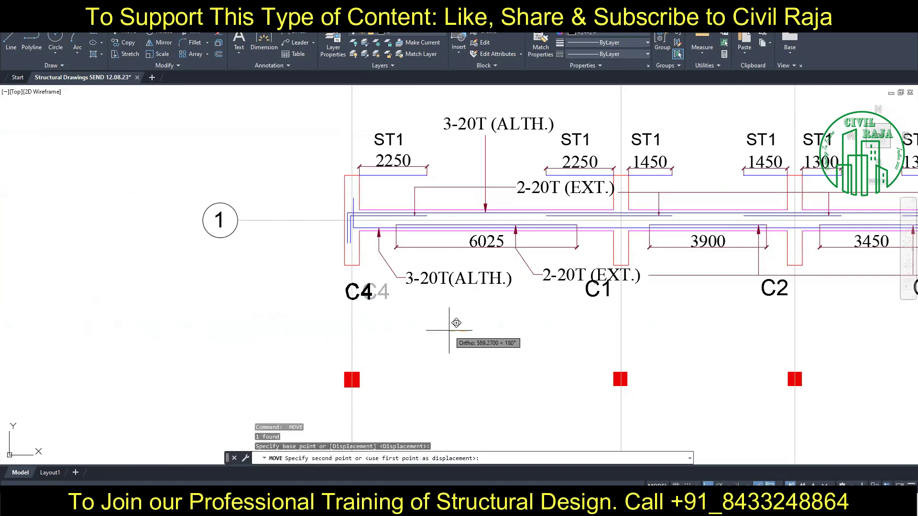
{"action": "mouse_move", "coordinate": [553, 333]}
{"action": "middle_mouse_down"}
{"action": "mouse_move", "coordinate": [618, 320]}
{"action": "mouse_move", "coordinate": [110, 324]}
{"action": "middle_mouse_up"}
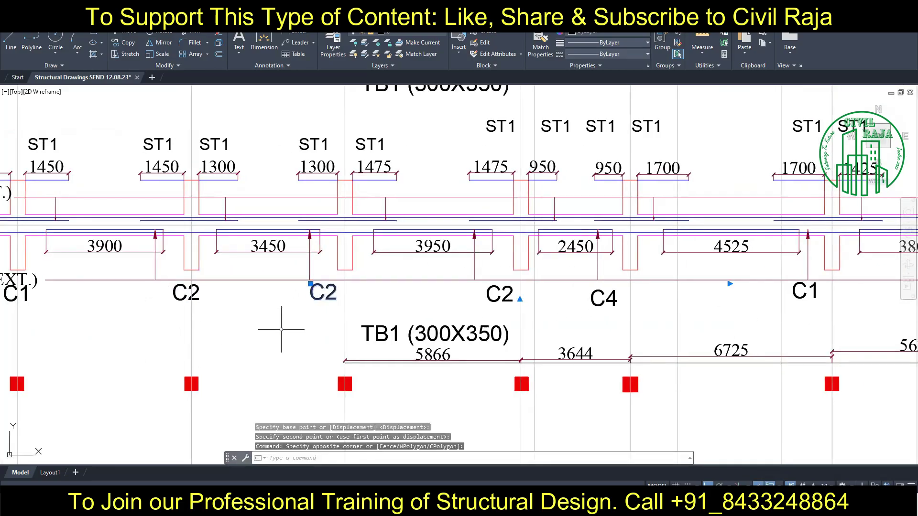
{"action": "left_click", "coordinate": [594, 308]}
{"action": "middle_click_drag", "start_coordinate": [594, 307], "coordinate": [286, 307]}
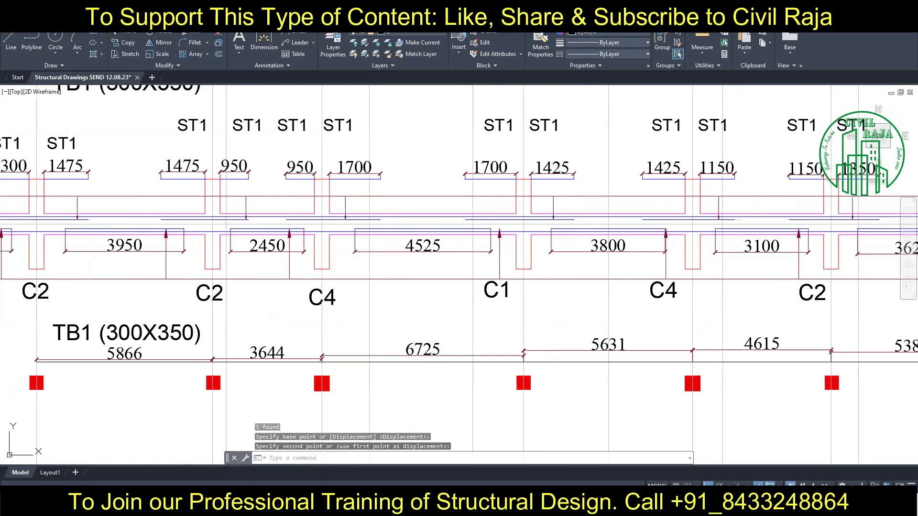
{"action": "left_click", "coordinate": [430, 307]}
{"action": "left_click", "coordinate": [662, 291]}
{"action": "key", "text": "m"}
{"action": "key", "text": "Return"}
{"action": "left_click", "coordinate": [623, 308]}
{"action": "middle_click_drag", "start_coordinate": [794, 308], "coordinate": [210, 325]}
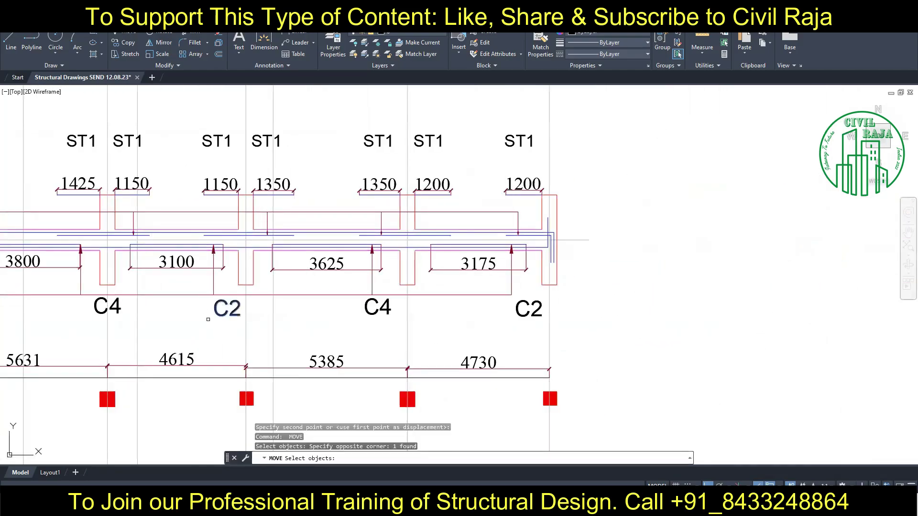
{"action": "left_click", "coordinate": [339, 321]}
{"action": "key", "text": "Escape"}
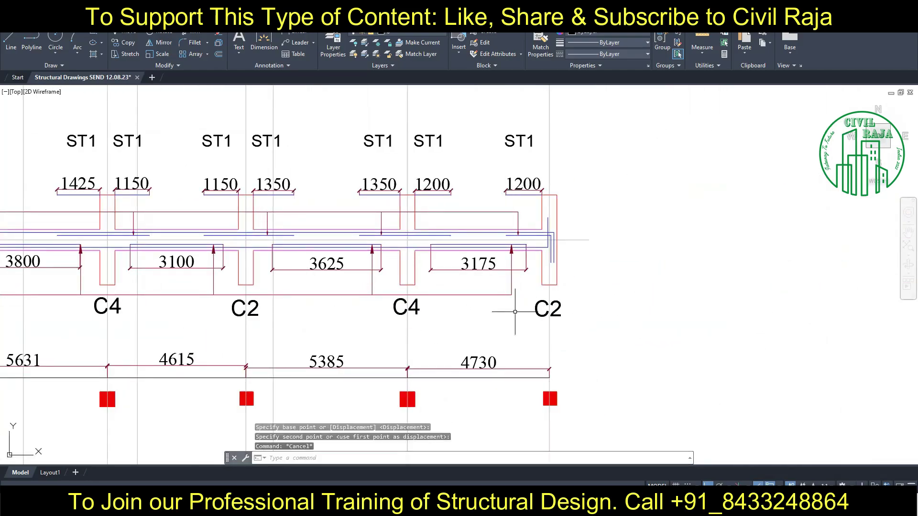
Place the C4 label and clear the lower beam's bottom dimension row
{"action": "scroll", "coordinate": [506, 311], "scroll_direction": "down", "scroll_amount": 5}
{"action": "middle_click_drag", "start_coordinate": [33, 330], "coordinate": [165, 330]}
{"action": "left_click_drag", "start_coordinate": [164, 331], "coordinate": [874, 390]}
{"action": "key", "text": "Escape"}
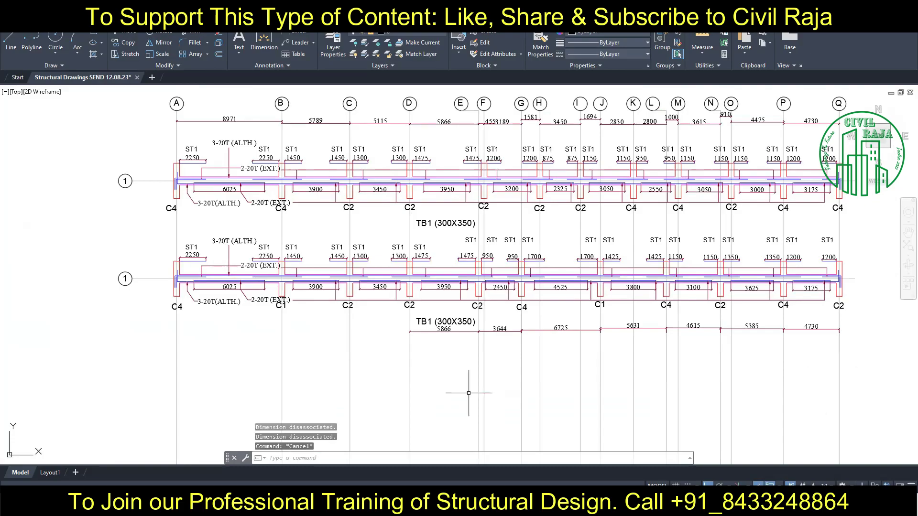
{"action": "left_click", "coordinate": [396, 323]}
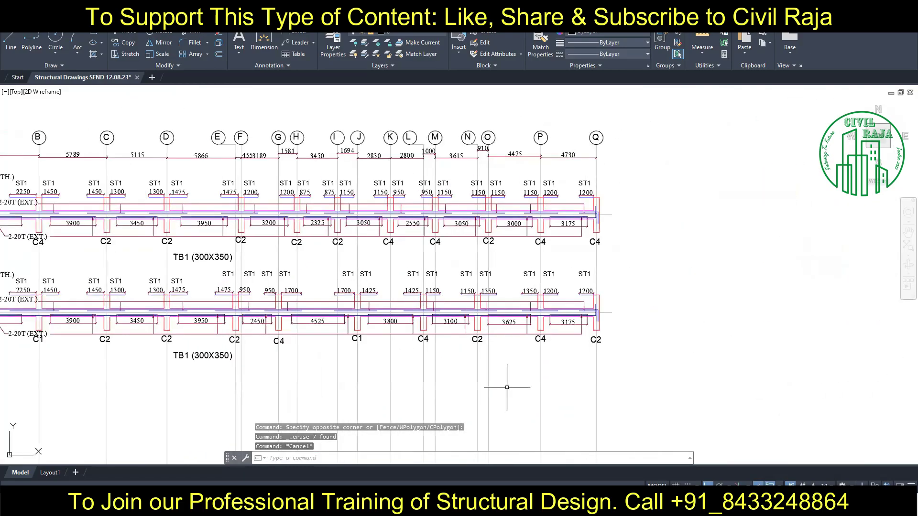
{"action": "scroll", "coordinate": [502, 379], "scroll_direction": "down", "scroll_amount": 2}
{"action": "scroll", "coordinate": [27, 264], "scroll_direction": "up", "scroll_amount": 2}
Shift the whole lower beam drawing slightly down
{"action": "left_click_drag", "start_coordinate": [28, 264], "coordinate": [815, 377]}
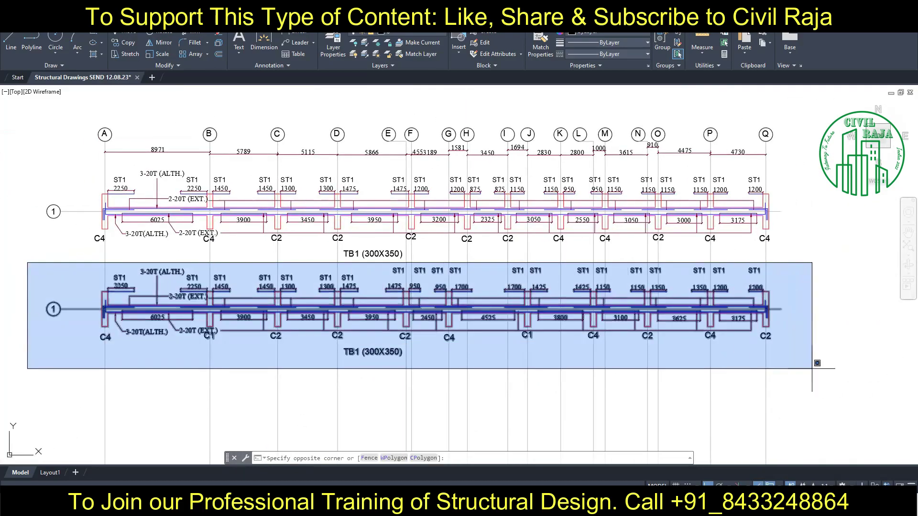
{"action": "left_click_drag", "start_coordinate": [713, 270], "coordinate": [713, 288]}
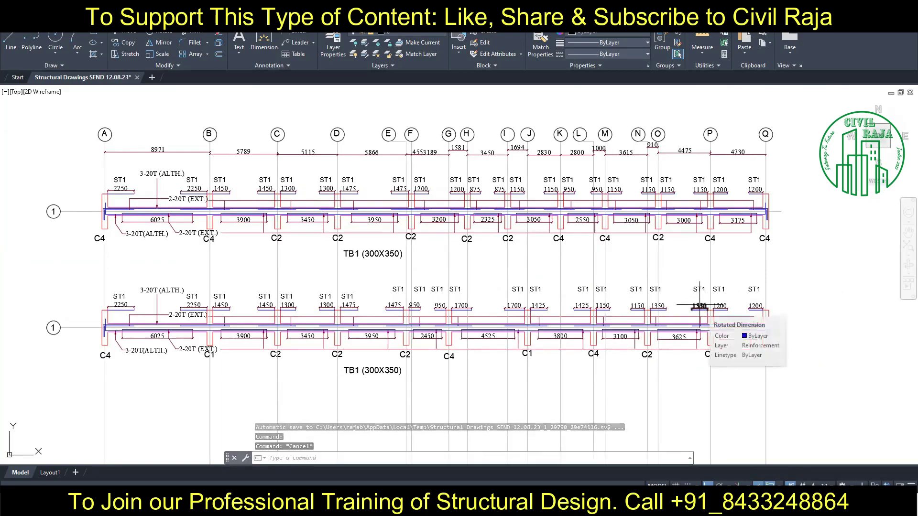
{"action": "scroll", "coordinate": [713, 289], "scroll_direction": "down", "scroll_amount": 3}
{"action": "scroll", "coordinate": [713, 289], "scroll_direction": "down", "scroll_amount": 3}
Give the vertical grid lines a linetype scale of 100 so they show dashed
{"action": "left_click_drag", "start_coordinate": [769, 380], "coordinate": [330, 192]}
{"action": "type", "text": "mo"}
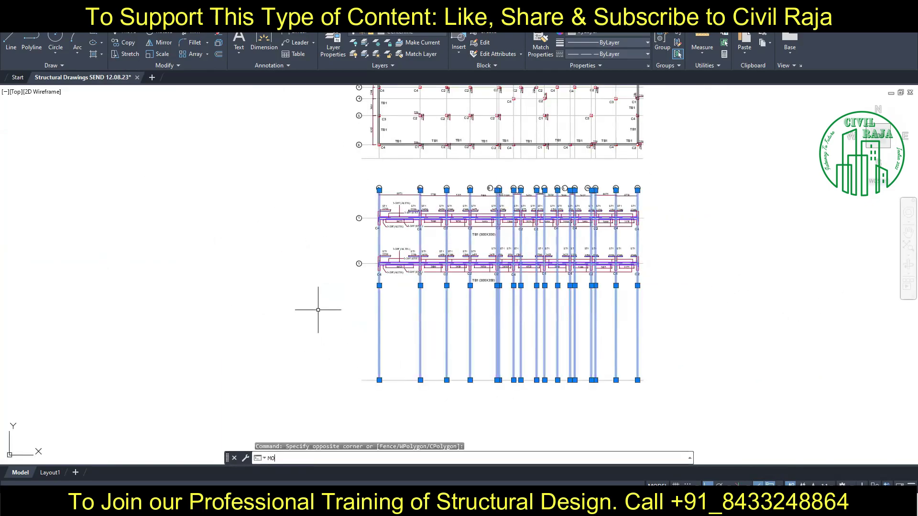
{"action": "key", "text": "Return"}
{"action": "left_click", "coordinate": [151, 83]}
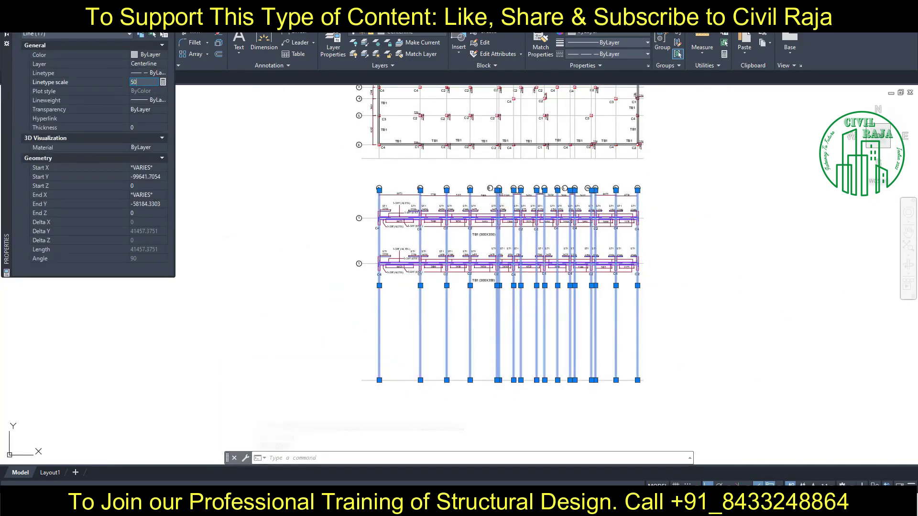
{"action": "type", "text": "100"}
{"action": "key", "text": "Return"}
{"action": "scroll", "coordinate": [582, 334], "scroll_direction": "up", "scroll_amount": 2}
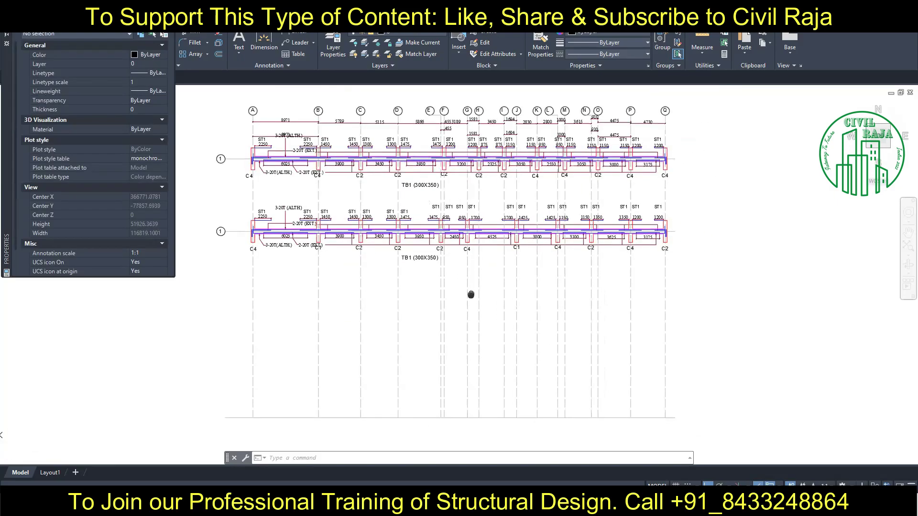
{"action": "scroll", "coordinate": [433, 272], "scroll_direction": "down", "scroll_amount": 2}
{"action": "key", "text": "ctrl+1"}
{"action": "key", "text": "Escape"}
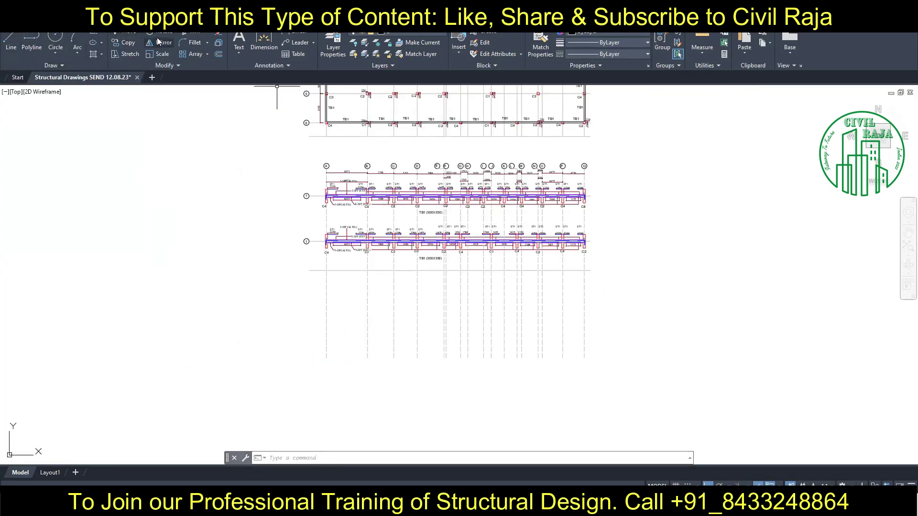
Move the lower beam's ST1 stirrup labels down
{"action": "scroll", "coordinate": [338, 272], "scroll_direction": "up", "scroll_amount": 1}
{"action": "scroll", "coordinate": [371, 323], "scroll_direction": "up", "scroll_amount": 3}
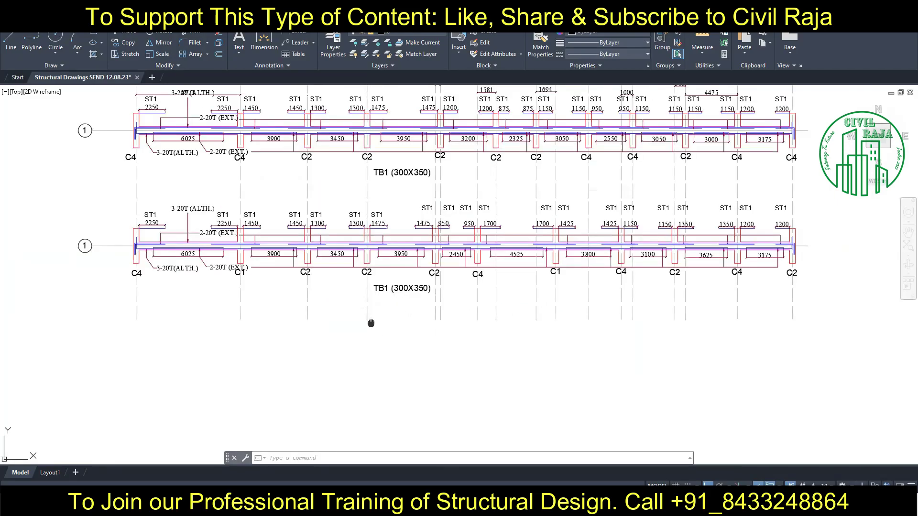
{"action": "scroll", "coordinate": [371, 323], "scroll_direction": "down", "scroll_amount": 2}
{"action": "middle_click_drag", "start_coordinate": [371, 323], "coordinate": [252, 346]}
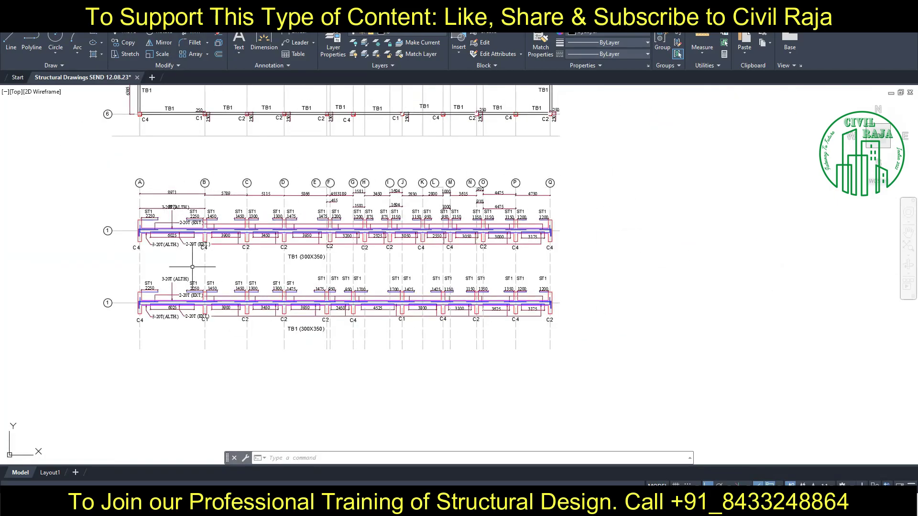
{"action": "scroll", "coordinate": [192, 267], "scroll_direction": "up", "scroll_amount": 2}
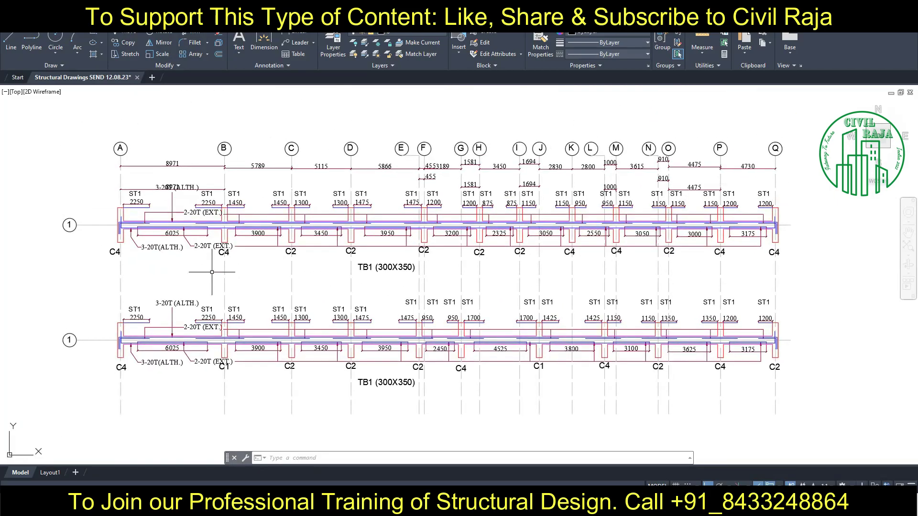
{"action": "left_click_drag", "start_coordinate": [401, 289], "coordinate": [794, 313]}
{"action": "type", "text": "m"}
{"action": "key", "text": "Return"}
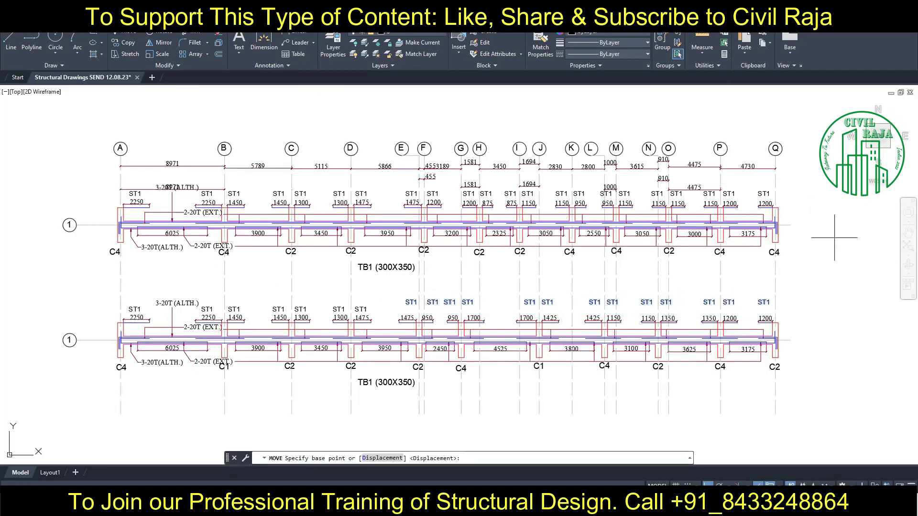
Move one lower ST1 label into its new grid bay
{"action": "left_click", "coordinate": [797, 255]}
{"action": "scroll", "coordinate": [704, 339], "scroll_direction": "up", "scroll_amount": 2}
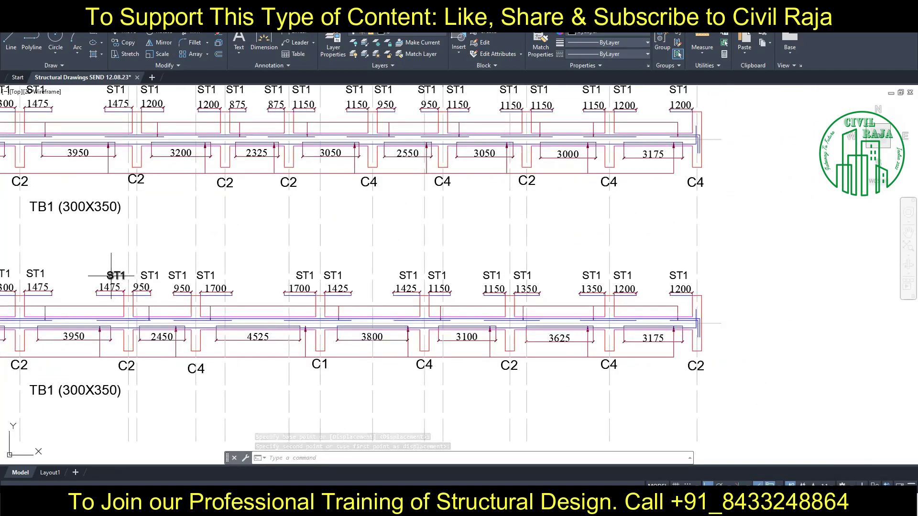
{"action": "left_click", "coordinate": [150, 275]}
{"action": "type", "text": "m"}
{"action": "key", "text": "Return"}
{"action": "left_click", "coordinate": [257, 225]}
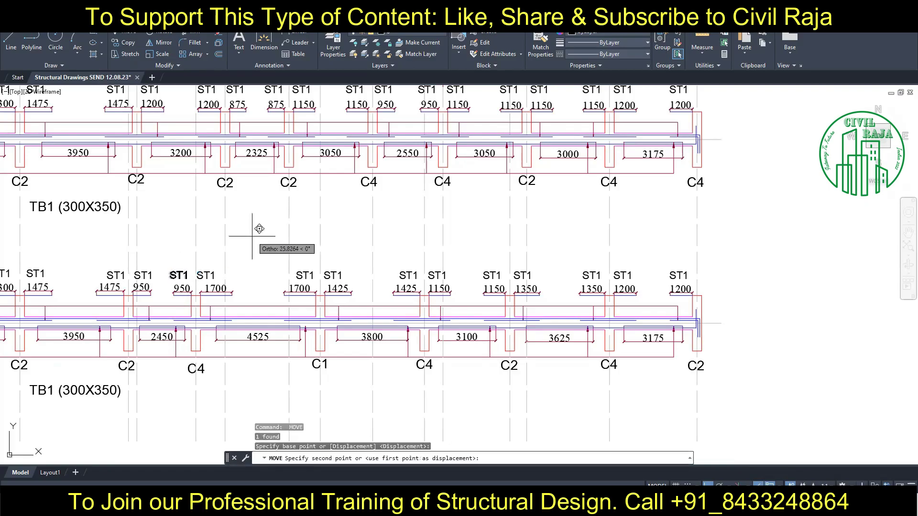
{"action": "left_click", "coordinate": [328, 271]}
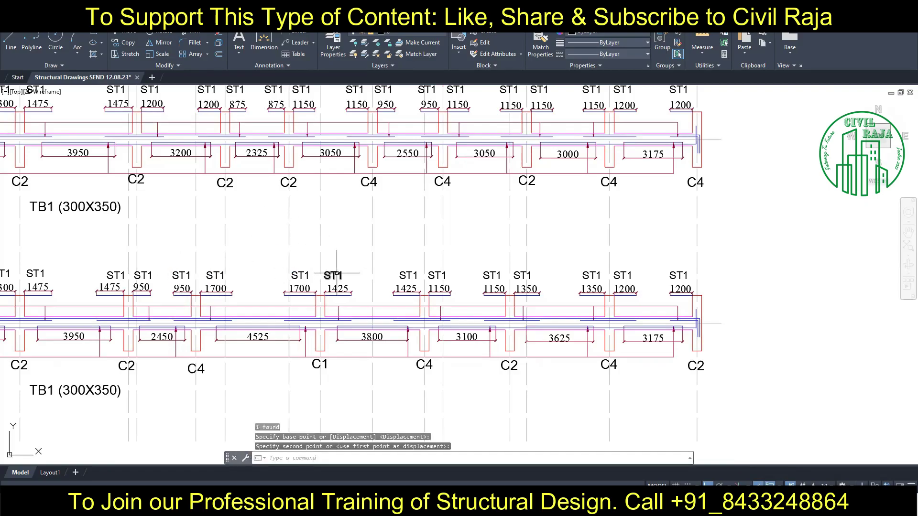
{"action": "left_click", "coordinate": [338, 239]}
{"action": "key", "text": "Escape"}
{"action": "key", "text": "Escape"}
Try moving another ST1 label, cancel, and re-centre the beam drawings
{"action": "left_click", "coordinate": [492, 275]}
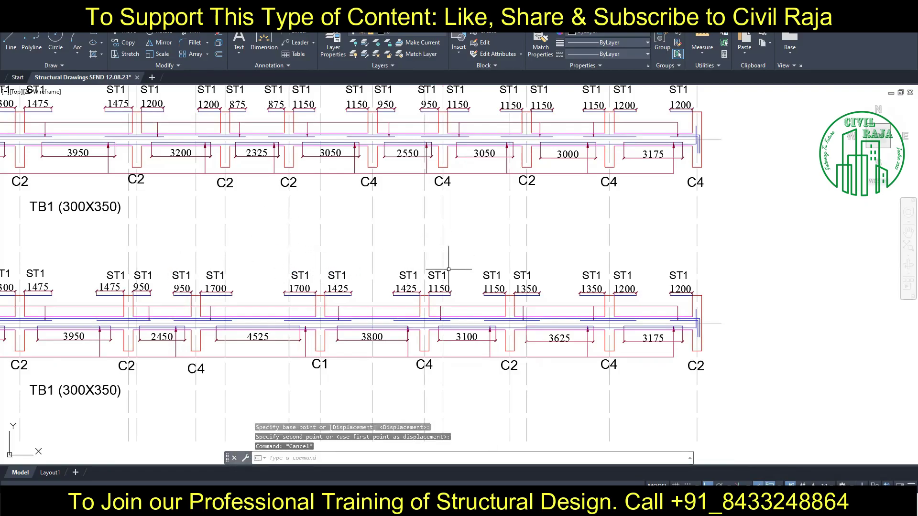
{"action": "type", "text": "m"}
{"action": "key", "text": "Return"}
{"action": "left_click", "coordinate": [458, 223]}
{"action": "key", "text": "Escape"}
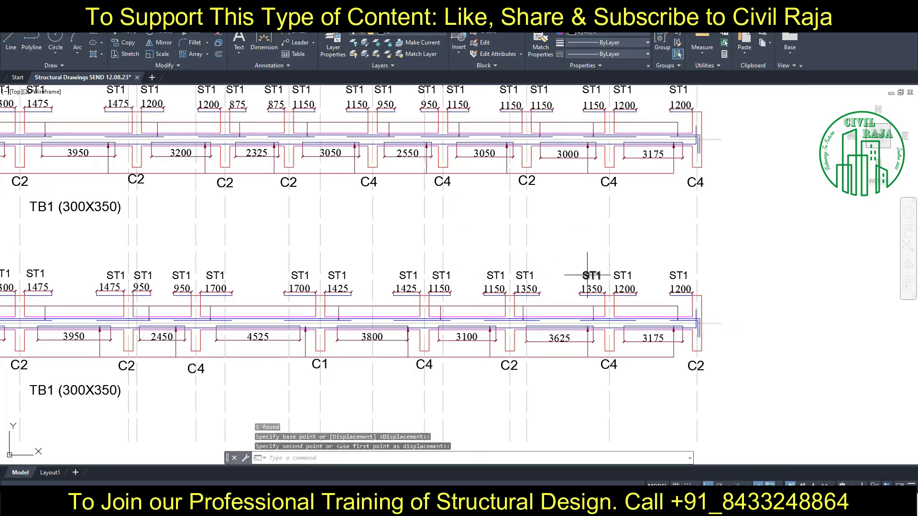
{"action": "scroll", "coordinate": [703, 251], "scroll_direction": "down", "scroll_amount": 2}
{"action": "middle_click_drag", "start_coordinate": [428, 250], "coordinate": [451, 256]}
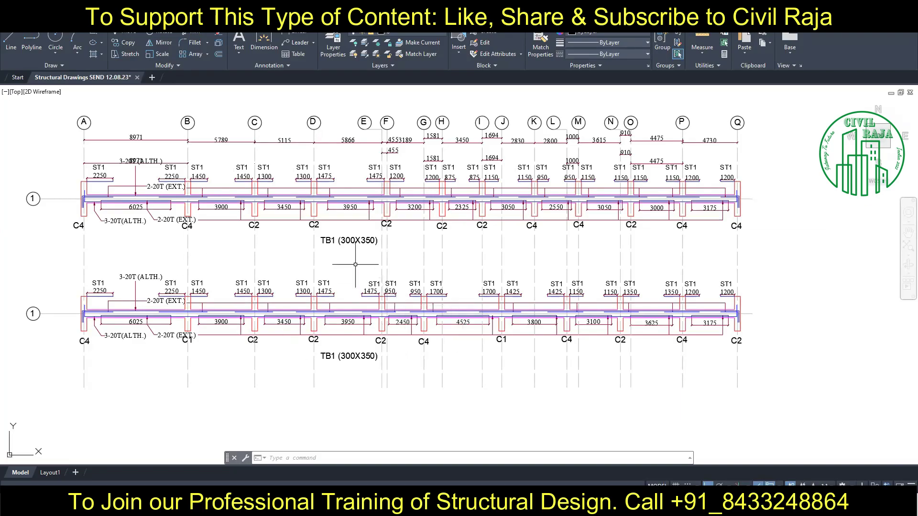
{"action": "middle_click_drag", "start_coordinate": [356, 265], "coordinate": [390, 294]}
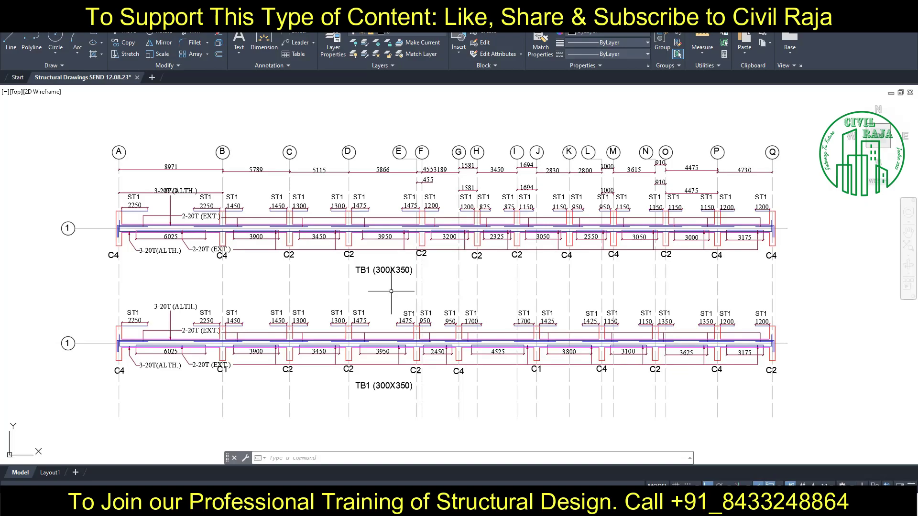
{"action": "scroll", "coordinate": [391, 290], "scroll_direction": "down", "scroll_amount": 2}
{"action": "scroll", "coordinate": [229, 183], "scroll_direction": "down", "scroll_amount": 3}
Draw two vertical reference lines left of the column plan and beam elevations
{"action": "left_click", "coordinate": [173, 131]}
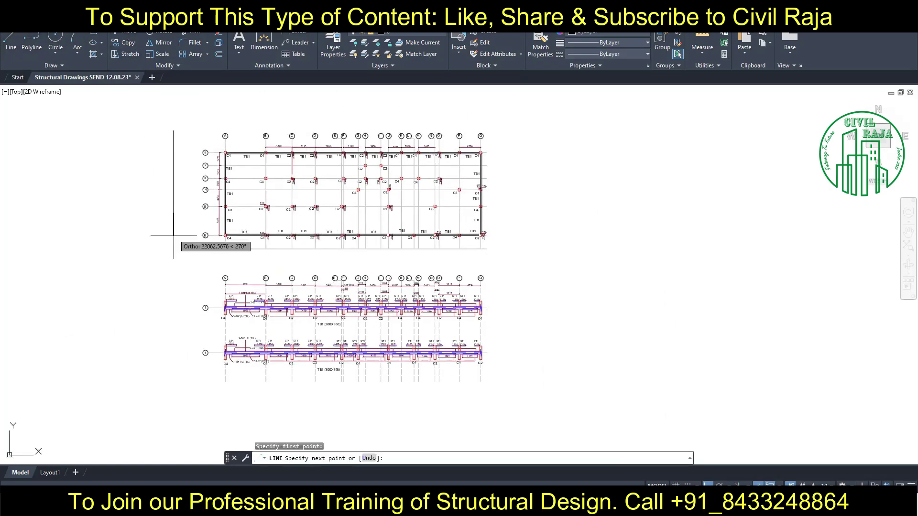
{"action": "left_click", "coordinate": [173, 250]}
{"action": "key", "text": "Return"}
{"action": "key", "text": "Return"}
{"action": "left_click", "coordinate": [170, 276]}
{"action": "left_click", "coordinate": [170, 383]}
{"action": "key", "text": "Escape"}
Dimension the left vertical line, showing its 26391 length
{"action": "left_click", "coordinate": [264, 40]}
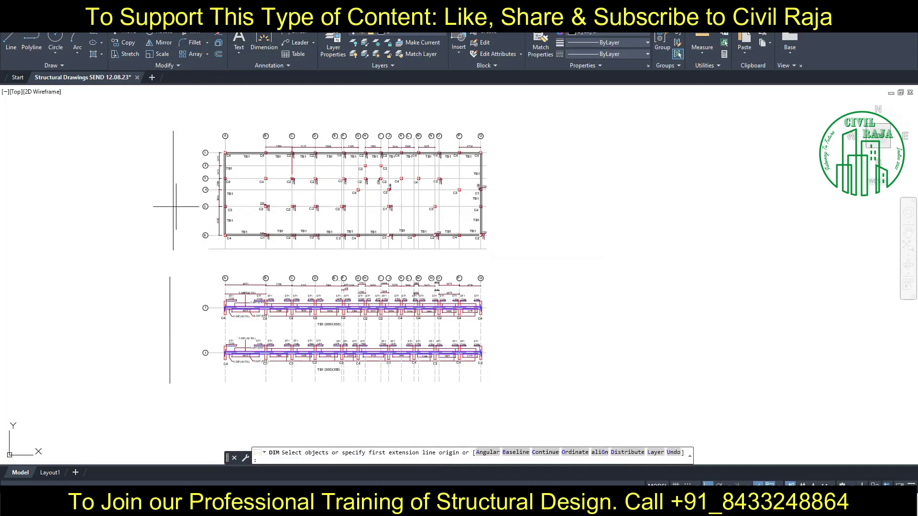
{"action": "left_click", "coordinate": [173, 192]}
{"action": "left_click", "coordinate": [159, 191]}
{"action": "scroll", "coordinate": [130, 205], "scroll_direction": "up", "scroll_amount": 5}
{"action": "scroll", "coordinate": [197, 219], "scroll_direction": "down", "scroll_amount": 5}
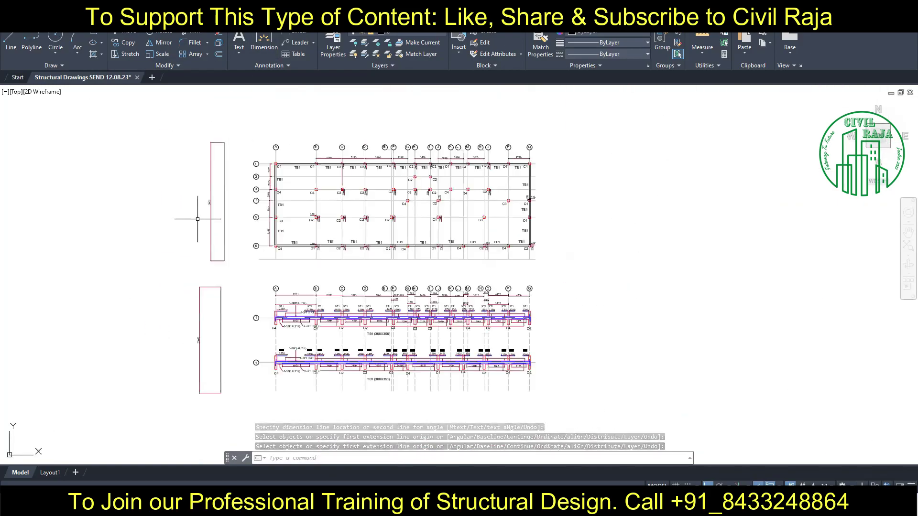
{"action": "scroll", "coordinate": [163, 344], "scroll_direction": "up", "scroll_amount": 5}
{"action": "scroll", "coordinate": [151, 279], "scroll_direction": "down", "scroll_amount": 3}
{"action": "scroll", "coordinate": [144, 266], "scroll_direction": "down", "scroll_amount": 3}
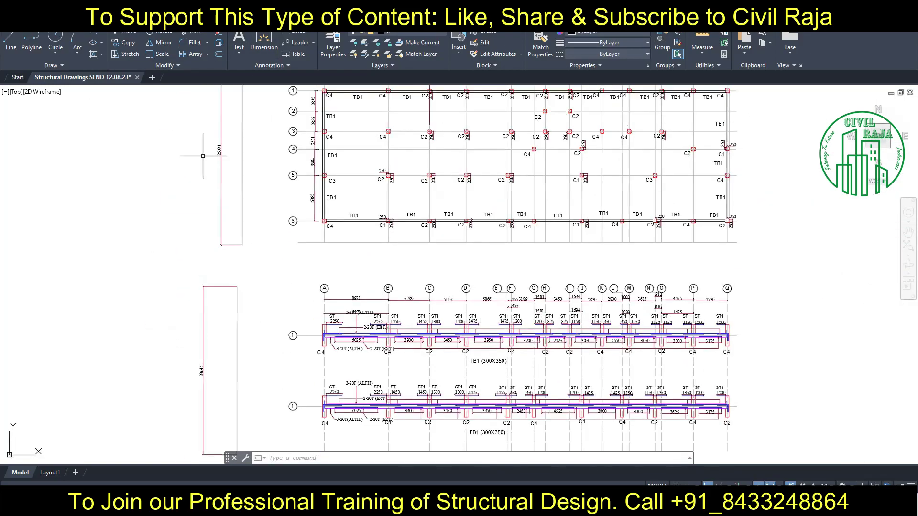
{"action": "scroll", "coordinate": [163, 258], "scroll_direction": "up", "scroll_amount": 3}
{"action": "scroll", "coordinate": [174, 245], "scroll_direction": "up", "scroll_amount": 4}
{"action": "scroll", "coordinate": [174, 245], "scroll_direction": "down", "scroll_amount": 5}
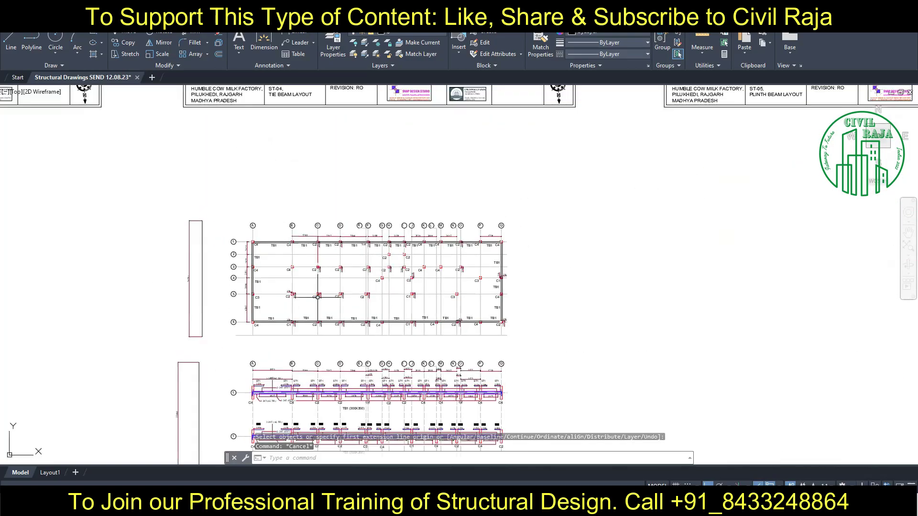
{"action": "scroll", "coordinate": [804, 175], "scroll_direction": "up", "scroll_amount": 3}
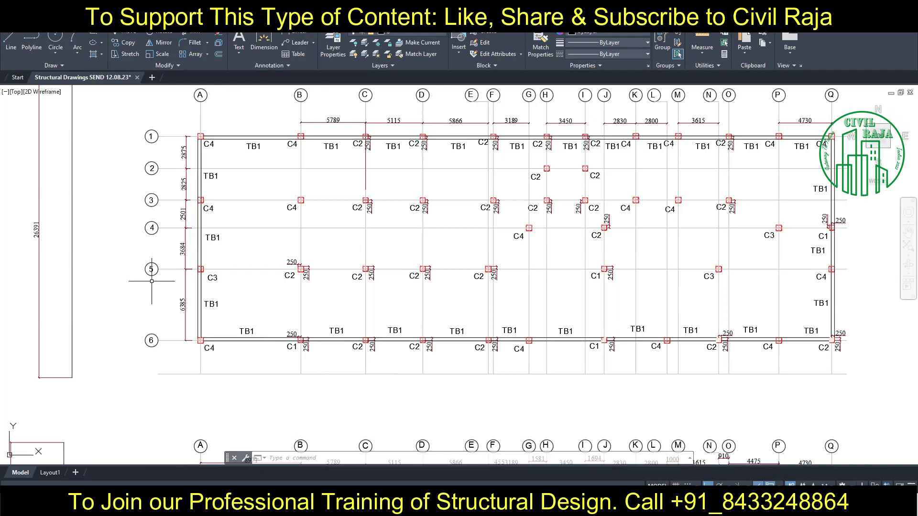
Select the six horizontal grid lines for copying, then cancel the copy
{"action": "middle_click_drag", "start_coordinate": [146, 356], "coordinate": [403, 362]}
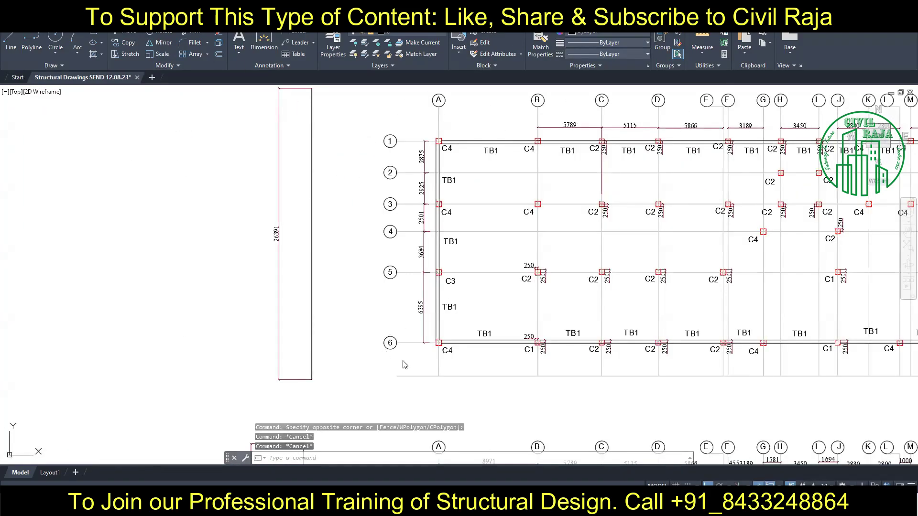
{"action": "left_click", "coordinate": [404, 362]}
{"action": "left_click", "coordinate": [377, 122]}
{"action": "left_click", "coordinate": [196, 139]}
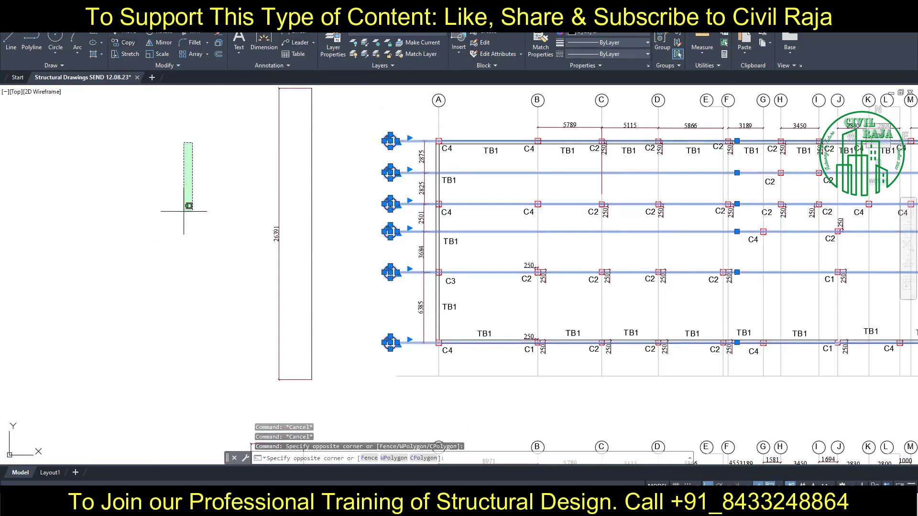
{"action": "left_click", "coordinate": [184, 210]}
{"action": "left_click", "coordinate": [124, 42]}
{"action": "left_click", "coordinate": [198, 136]}
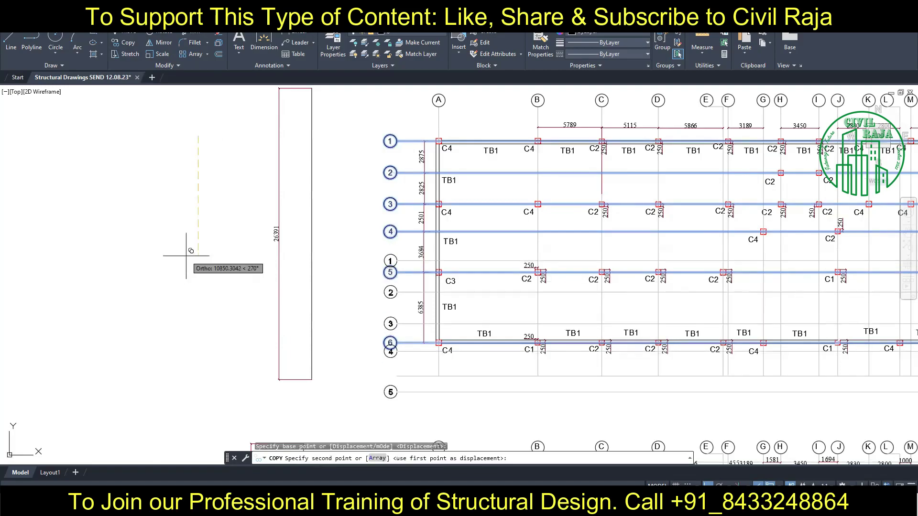
{"action": "key", "text": "Escape"}
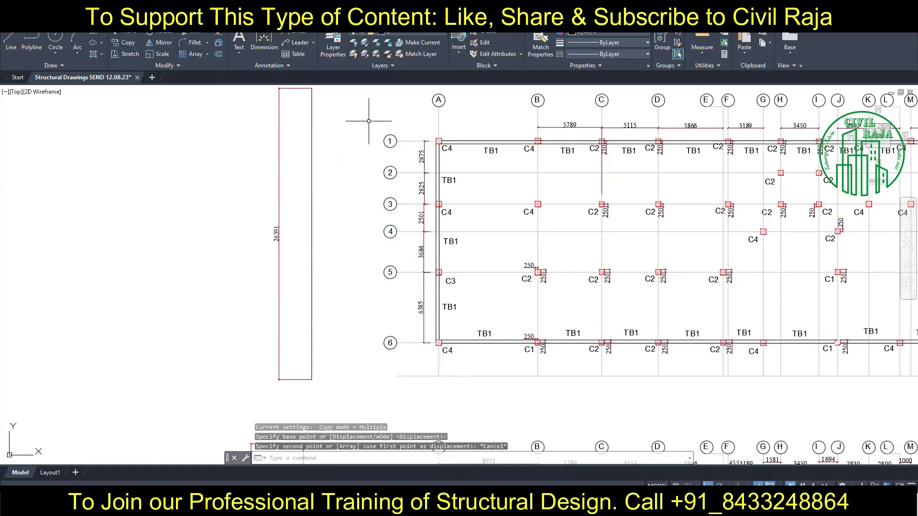
Rotate the grid lines, labels and dimensions to vertical and move them right
{"action": "left_click", "coordinate": [368, 121]}
{"action": "left_click", "coordinate": [477, 399]}
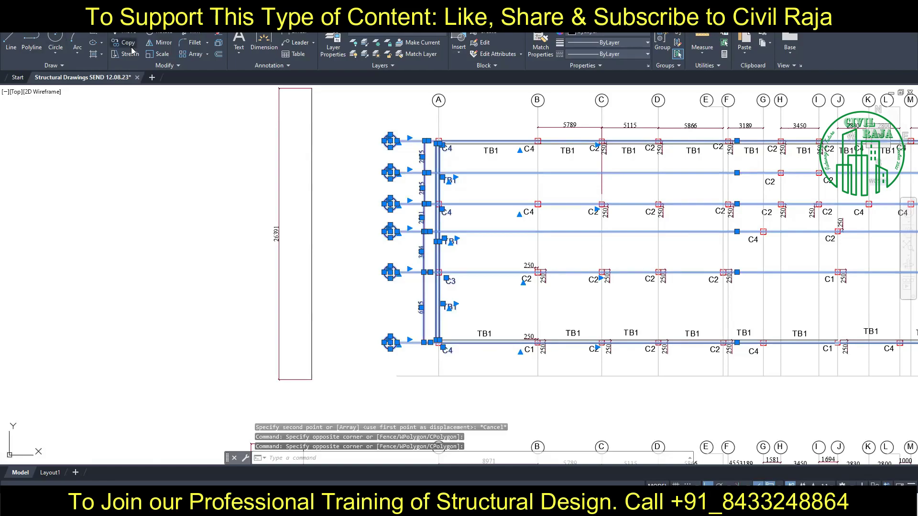
{"action": "scroll", "coordinate": [164, 322], "scroll_direction": "down", "scroll_amount": 5}
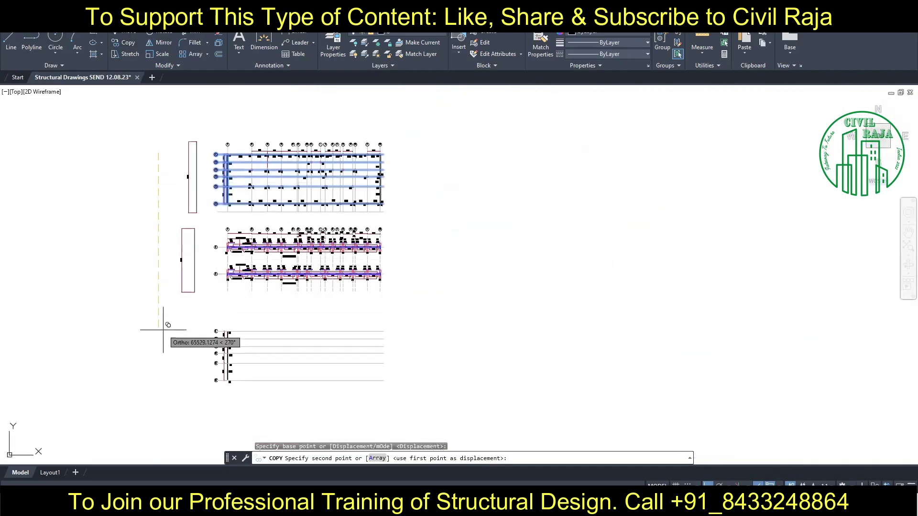
{"action": "left_click", "coordinate": [164, 34]}
{"action": "left_click", "coordinate": [228, 332]}
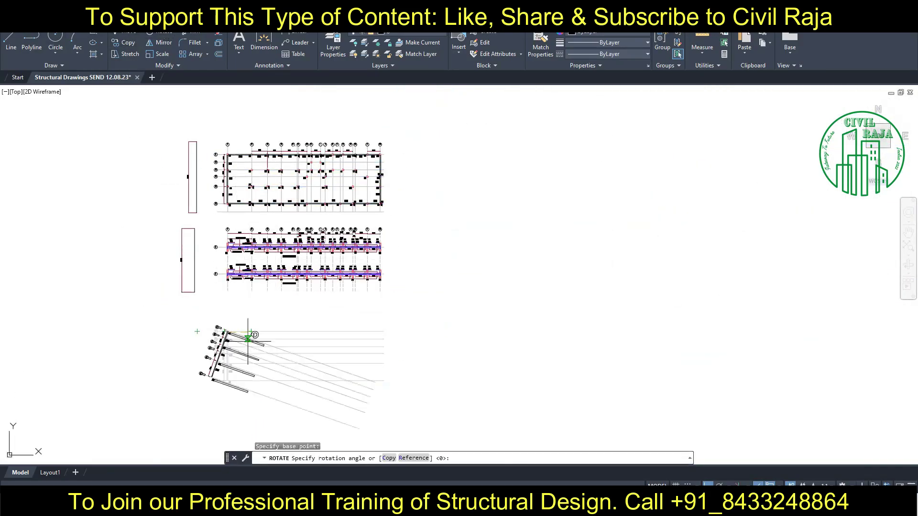
{"action": "left_click", "coordinate": [186, 414]}
{"action": "left_click", "coordinate": [254, 359]}
{"action": "left_click", "coordinate": [170, 308]}
{"action": "type", "text": "m"}
{"action": "key", "text": "Return"}
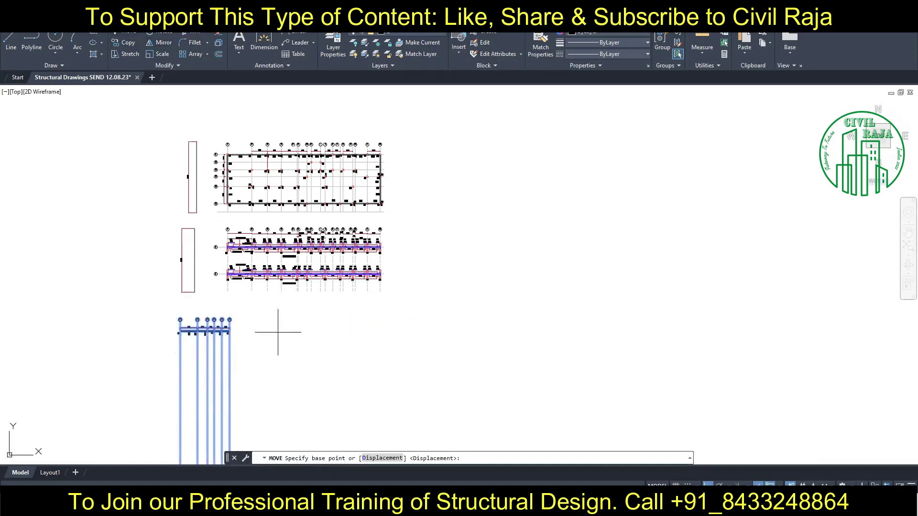
{"action": "left_click", "coordinate": [277, 333]}
{"action": "left_click", "coordinate": [340, 332]}
Erase the earlier rotated grid lines
{"action": "scroll", "coordinate": [261, 281], "scroll_direction": "up", "scroll_amount": 5}
{"action": "scroll", "coordinate": [262, 280], "scroll_direction": "up", "scroll_amount": 3}
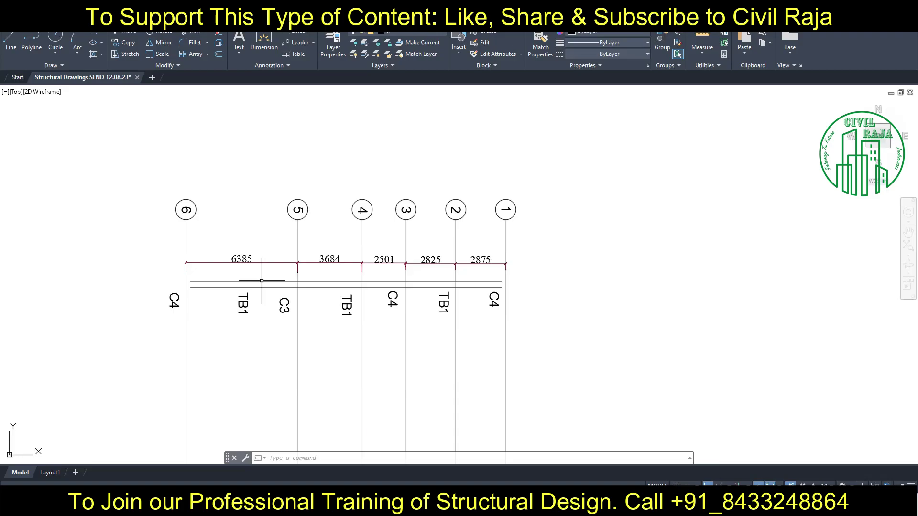
{"action": "left_click", "coordinate": [559, 363]}
{"action": "left_click", "coordinate": [180, 184]}
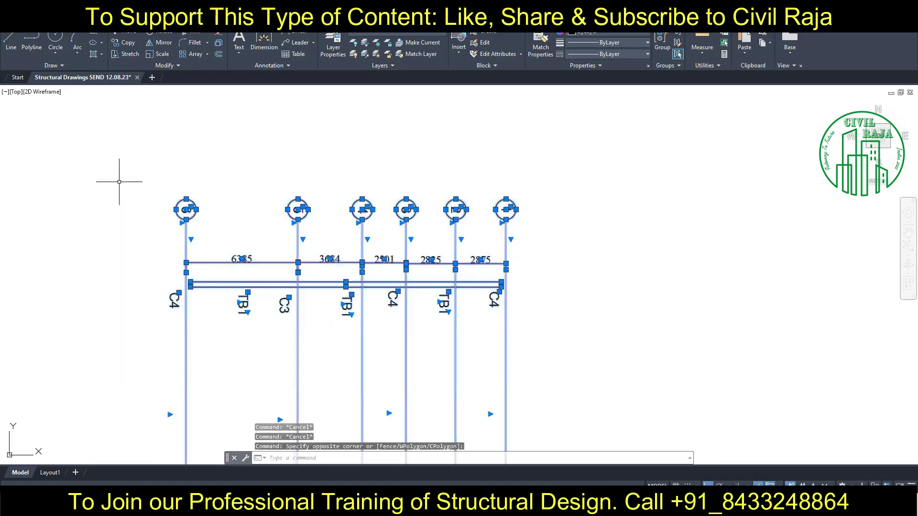
{"action": "key", "text": "Delete"}
{"action": "scroll", "coordinate": [281, 303], "scroll_direction": "down", "scroll_amount": 5}
{"action": "scroll", "coordinate": [220, 153], "scroll_direction": "up", "scroll_amount": 3}
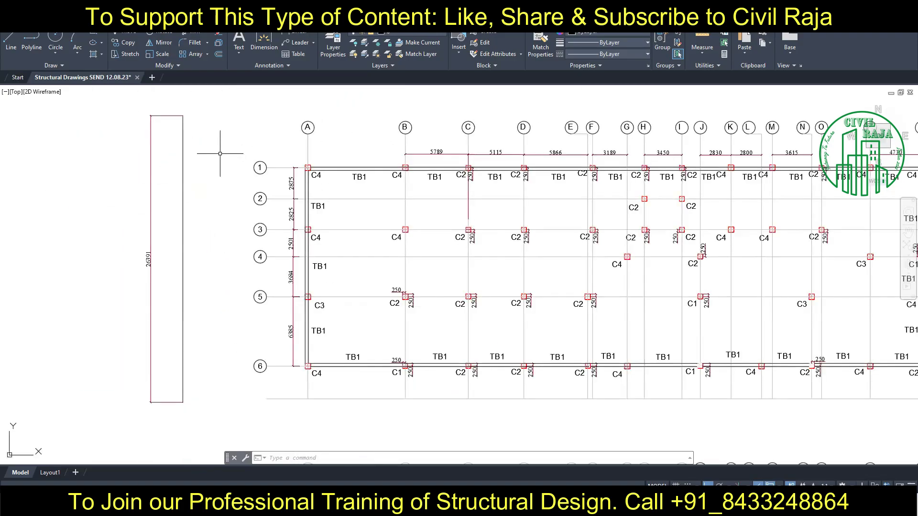
{"action": "scroll", "coordinate": [310, 165], "scroll_direction": "up", "scroll_amount": 8}
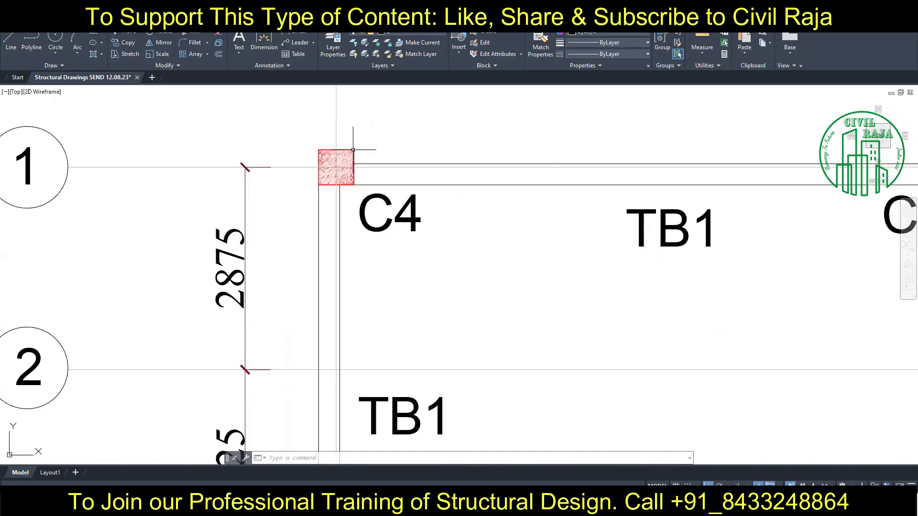
Inspect the actions for column C4 at grid A1, then deselect it
{"action": "left_click", "coordinate": [336, 168]}
{"action": "right_click", "coordinate": [335, 162]}
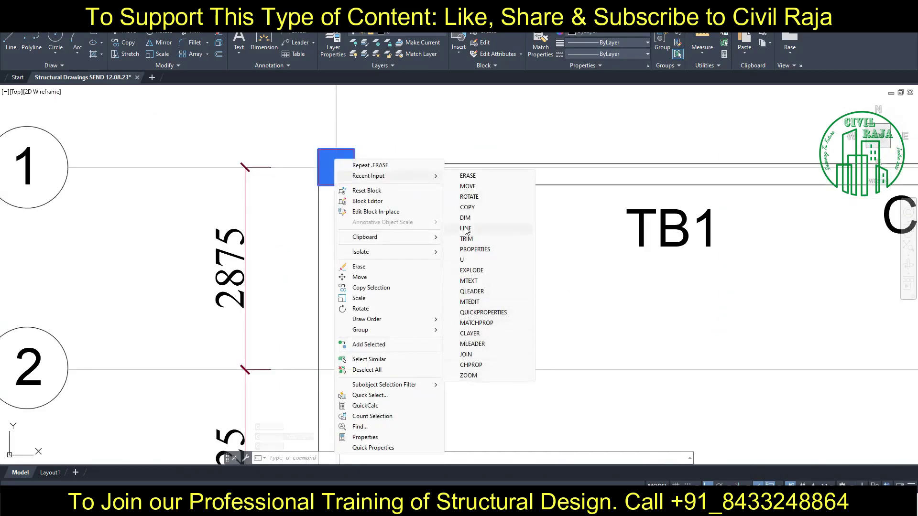
{"action": "key", "text": "Escape"}
{"action": "scroll", "coordinate": [334, 165], "scroll_direction": "down", "scroll_amount": 3}
{"action": "scroll", "coordinate": [344, 161], "scroll_direction": "down", "scroll_amount": 5}
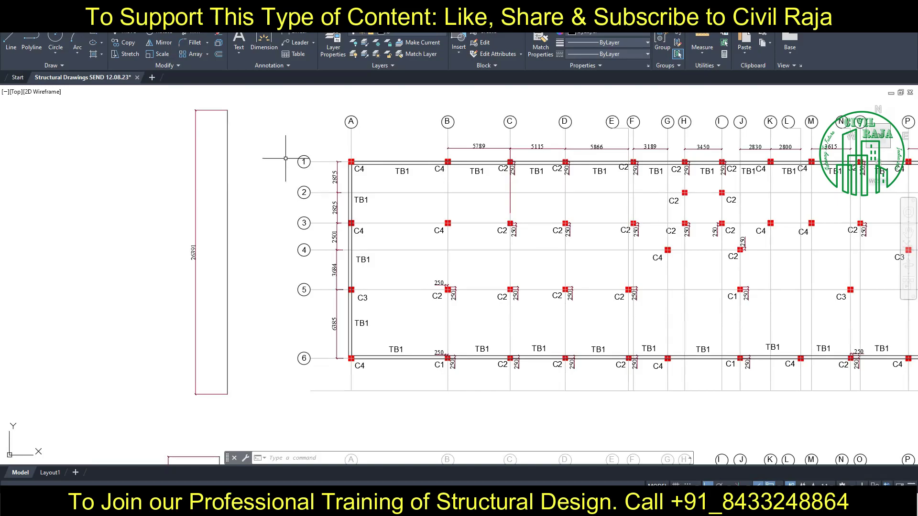
Copy grid line A with its columns, gridlines 1–6 and dimensions below the floor plan
{"action": "left_click", "coordinate": [458, 447]}
{"action": "left_click", "coordinate": [253, 147]}
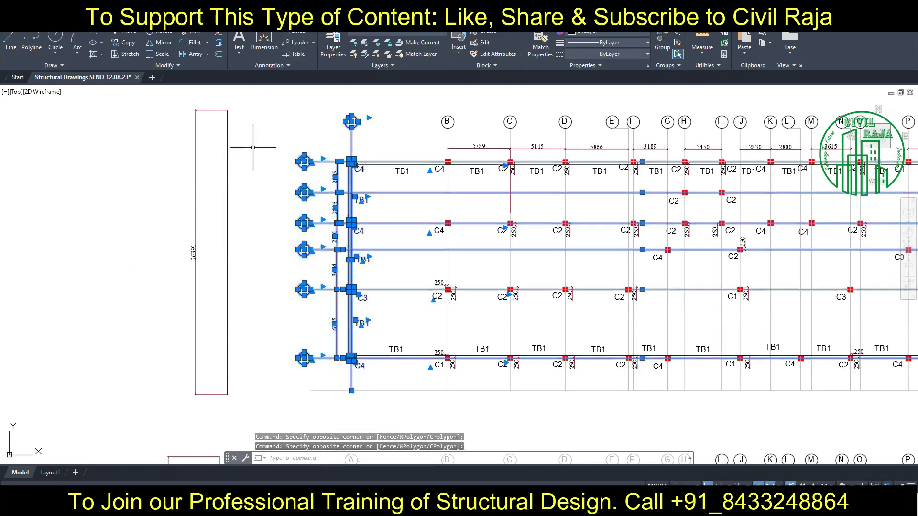
{"action": "type", "text": "co"}
{"action": "key", "text": "Return"}
{"action": "left_click", "coordinate": [252, 311]}
{"action": "scroll", "coordinate": [252, 312], "scroll_direction": "down", "scroll_amount": 8}
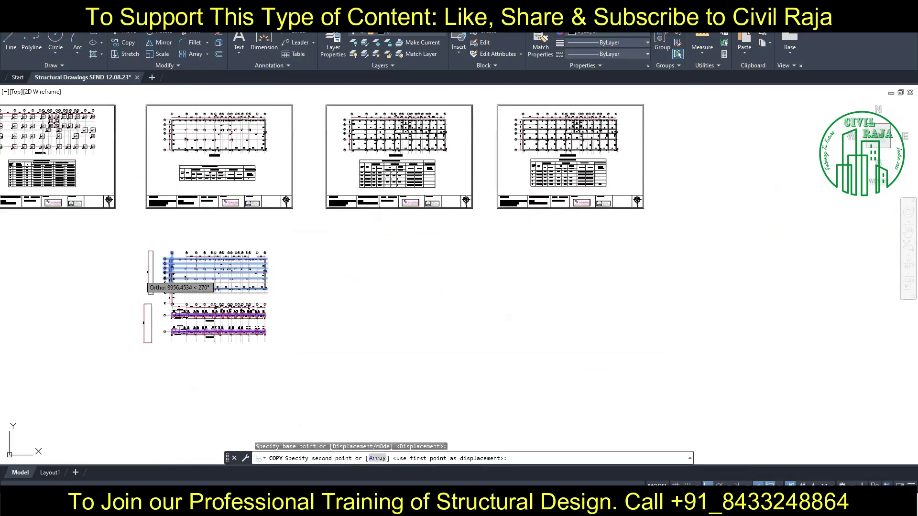
{"action": "left_click", "coordinate": [161, 285]}
{"action": "key", "text": "Escape"}
{"action": "scroll", "coordinate": [214, 334], "scroll_direction": "up", "scroll_amount": 8}
Rotate the copied grid 270° so bubbles sit on top, and move it into place
{"action": "left_click", "coordinate": [334, 354]}
{"action": "left_click", "coordinate": [192, 138]}
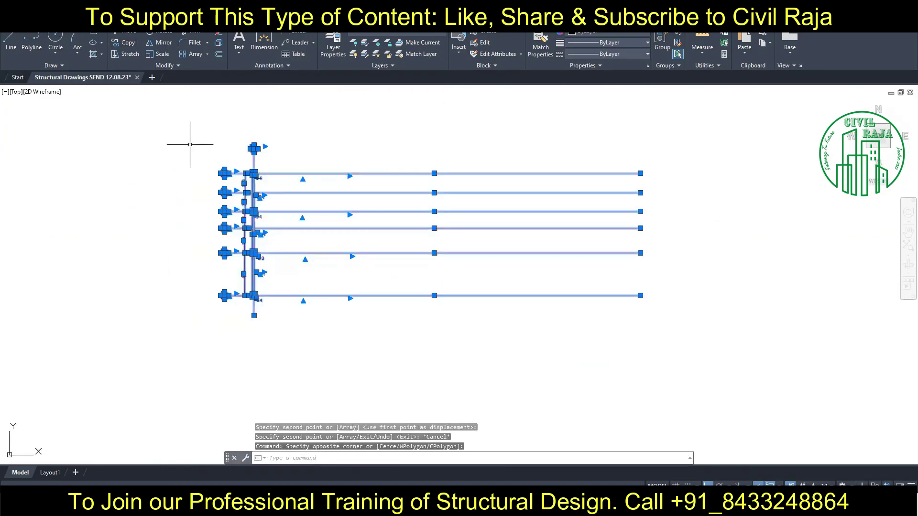
{"action": "left_click", "coordinate": [160, 31]}
{"action": "left_click", "coordinate": [293, 172]}
{"action": "key", "text": "Return"}
{"action": "scroll", "coordinate": [297, 311], "scroll_direction": "up", "scroll_amount": 3}
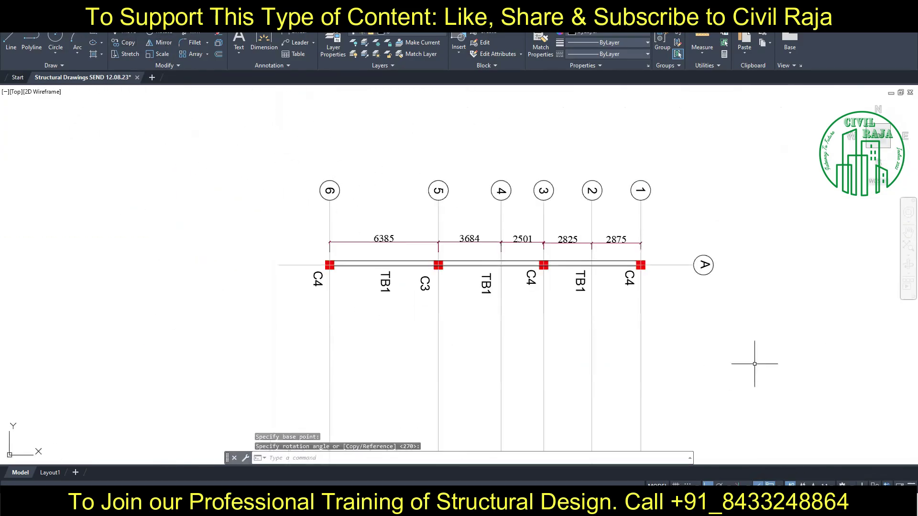
{"action": "type", "text": "m"}
{"action": "key", "text": "Return"}
{"action": "left_click", "coordinate": [359, 280]}
{"action": "left_click", "coordinate": [317, 263]}
Match the new grid lines to an existing beam-elevation grid line's dashed centreline style
{"action": "scroll", "coordinate": [246, 224], "scroll_direction": "up", "scroll_amount": 5}
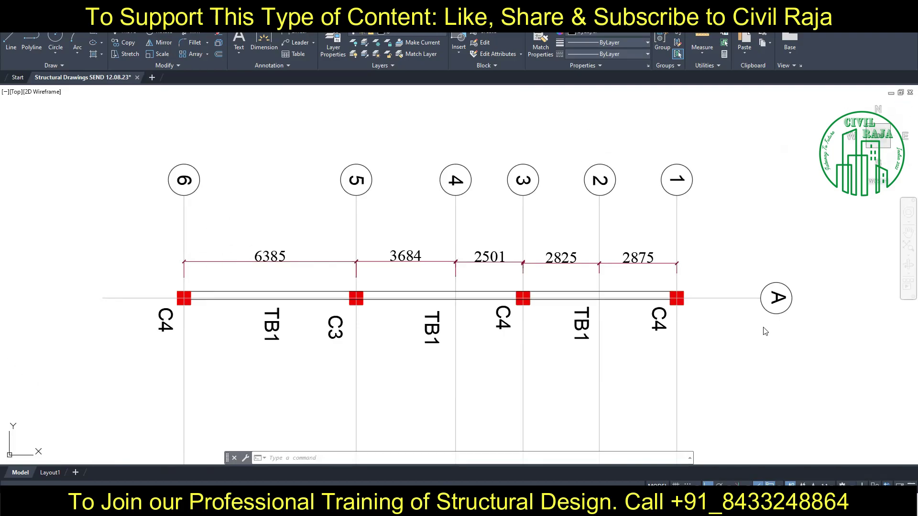
{"action": "key", "text": "Escape"}
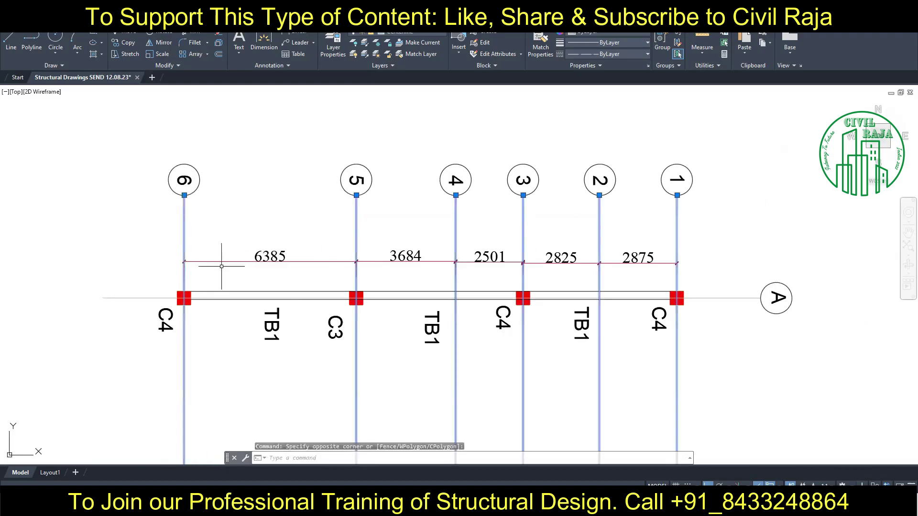
{"action": "scroll", "coordinate": [222, 263], "scroll_direction": "down", "scroll_amount": 4}
{"action": "left_click", "coordinate": [540, 45]}
{"action": "left_click", "coordinate": [273, 134]}
{"action": "left_click", "coordinate": [483, 354]}
{"action": "left_click", "coordinate": [199, 384]}
{"action": "scroll", "coordinate": [221, 254], "scroll_direction": "up", "scroll_amount": 3}
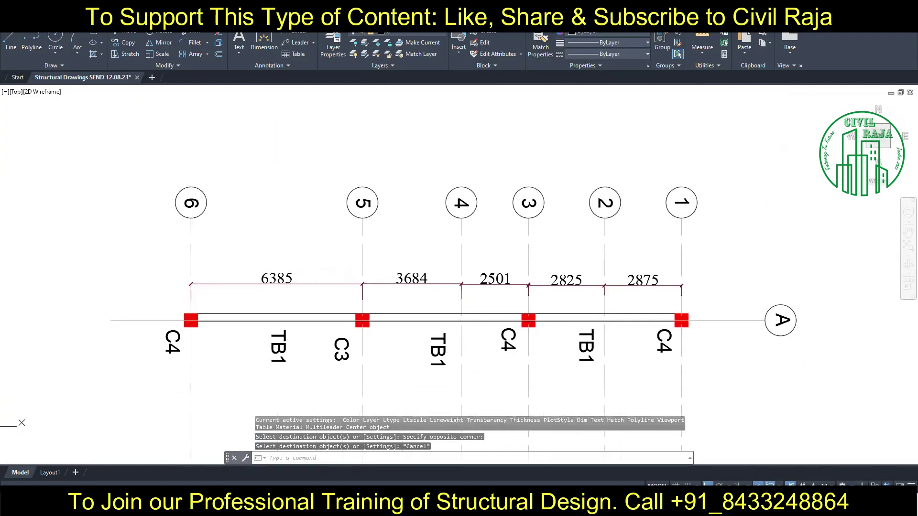
{"action": "key", "text": "Return"}
Copy the C4 column end with its ST1 2250 zone under grid 6
{"action": "scroll", "coordinate": [345, 325], "scroll_direction": "down", "scroll_amount": 2}
{"action": "scroll", "coordinate": [245, 204], "scroll_direction": "up", "scroll_amount": 3}
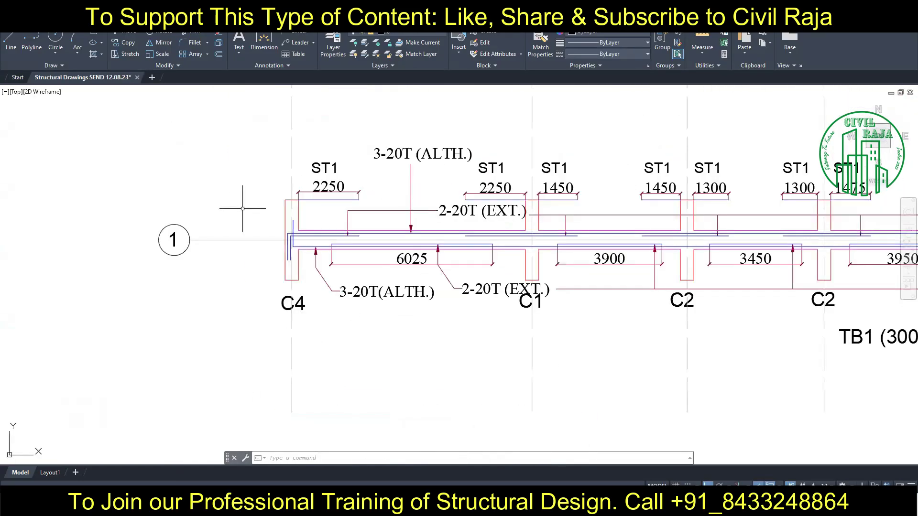
{"action": "scroll", "coordinate": [272, 160], "scroll_direction": "up", "scroll_amount": 2}
{"action": "left_click", "coordinate": [274, 165]}
{"action": "key", "text": "Escape"}
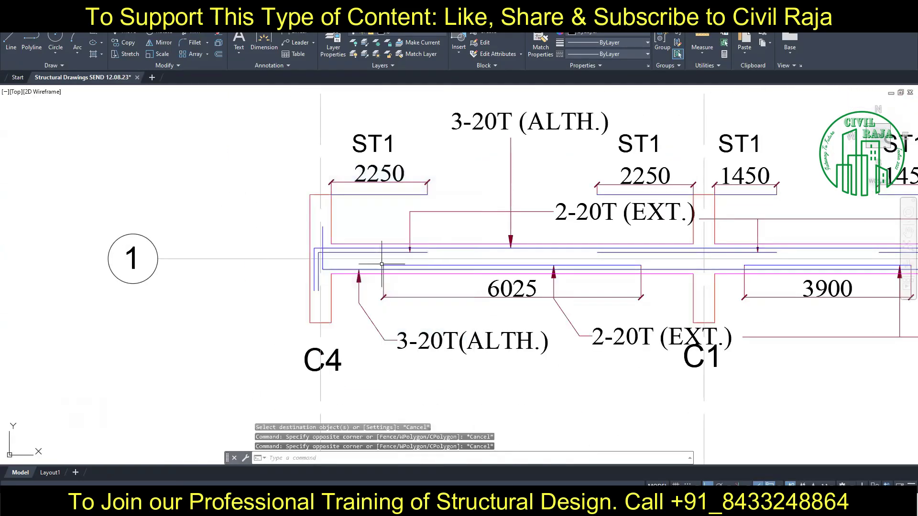
{"action": "left_click", "coordinate": [270, 99]}
{"action": "left_click", "coordinate": [471, 409]}
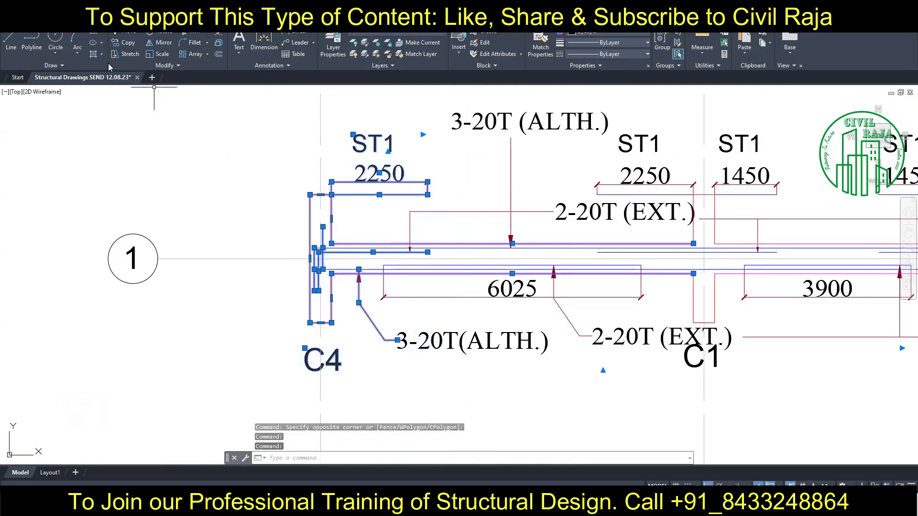
{"action": "left_click", "coordinate": [125, 43]}
{"action": "scroll", "coordinate": [308, 234], "scroll_direction": "up", "scroll_amount": 5}
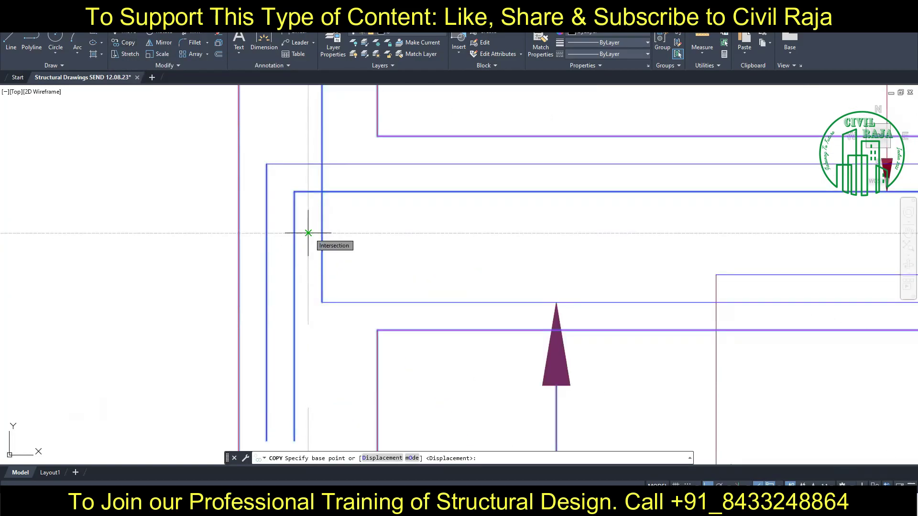
{"action": "left_click", "coordinate": [308, 233]}
{"action": "scroll", "coordinate": [308, 233], "scroll_direction": "down", "scroll_amount": 8}
{"action": "scroll", "coordinate": [334, 268], "scroll_direction": "up", "scroll_amount": 3}
{"action": "key", "text": "Escape"}
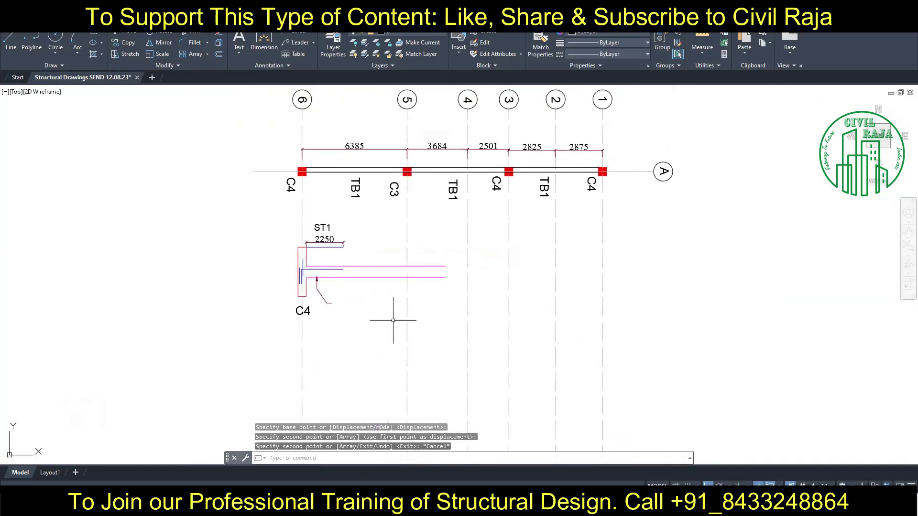
Stretch the copied end's top bar line to the right
{"action": "scroll", "coordinate": [395, 261], "scroll_direction": "up", "scroll_amount": 2}
{"action": "left_click", "coordinate": [449, 269]}
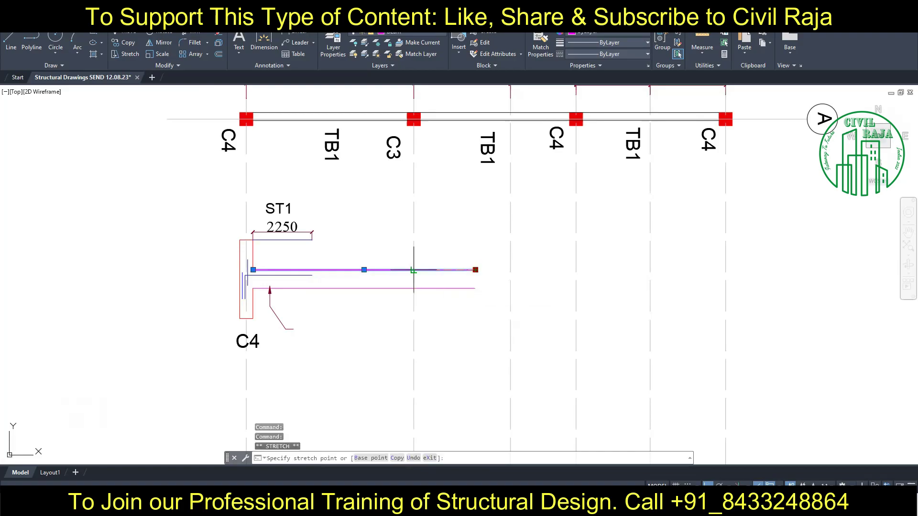
{"action": "scroll", "coordinate": [414, 270], "scroll_direction": "up", "scroll_amount": 4}
{"action": "middle_click_drag", "start_coordinate": [381, 273], "coordinate": [529, 348]}
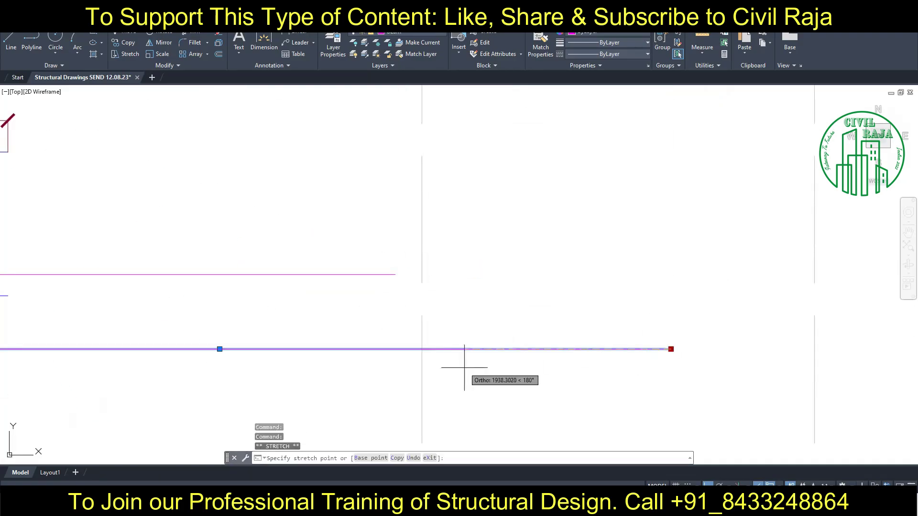
{"action": "key", "text": "Escape"}
{"action": "scroll", "coordinate": [395, 337], "scroll_direction": "down", "scroll_amount": 5}
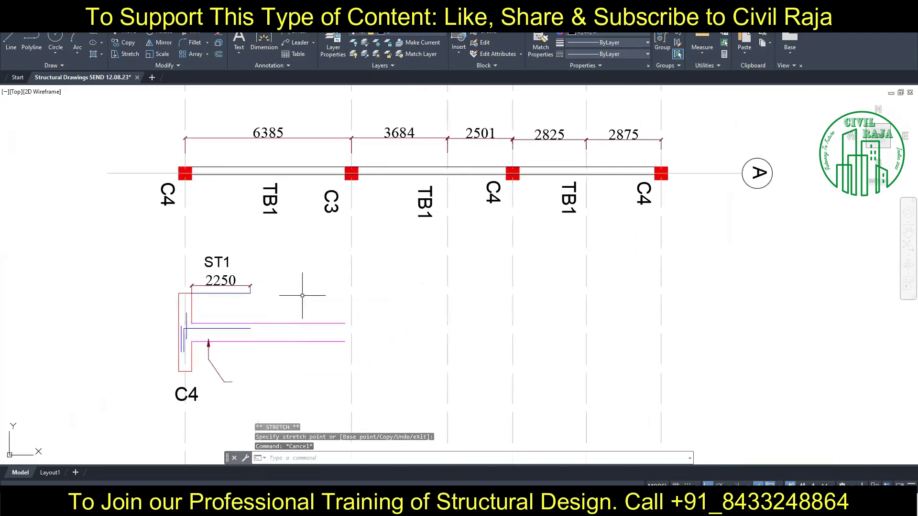
{"action": "scroll", "coordinate": [303, 303], "scroll_direction": "up", "scroll_amount": 4}
Copy the ST1/C1 support detail to grid 5 of the new elevation
{"action": "left_click_drag", "start_coordinate": [358, 149], "coordinate": [496, 444]}
{"action": "type", "text": "co"}
{"action": "key", "text": "Return"}
{"action": "left_click", "coordinate": [381, 286]}
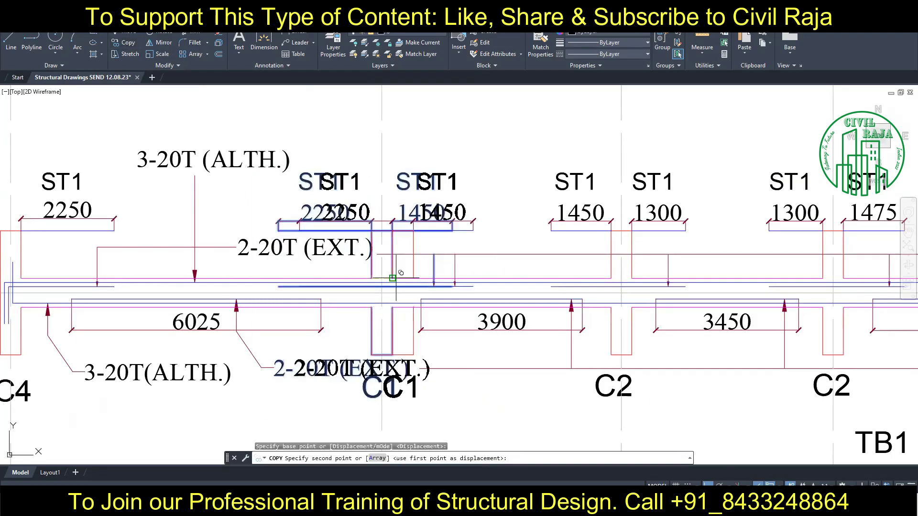
{"action": "mouse_move", "coordinate": [430, 286]}
{"action": "middle_mouse_down"}
{"action": "mouse_move", "coordinate": [478, 334]}
{"action": "mouse_move", "coordinate": [408, 303]}
{"action": "middle_mouse_up"}
{"action": "left_click", "coordinate": [353, 326]}
{"action": "key", "text": "Escape"}
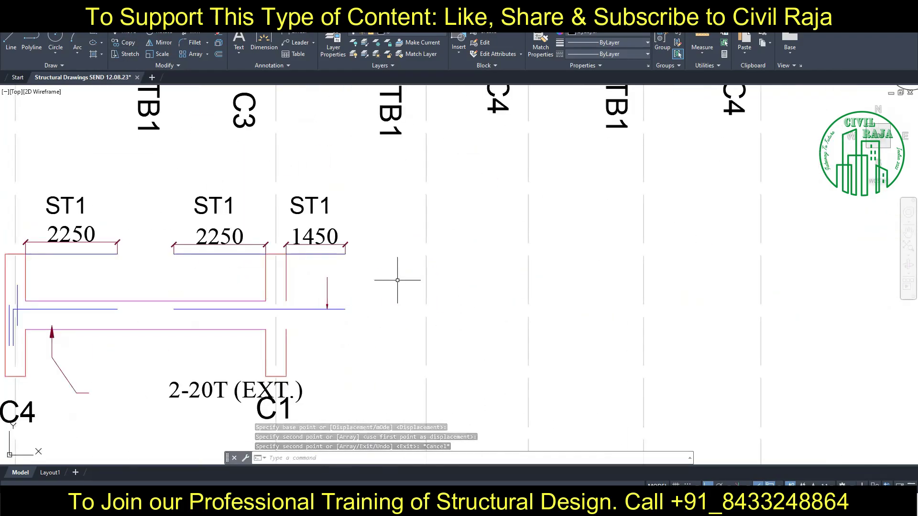
{"action": "scroll", "coordinate": [397, 280], "scroll_direction": "down", "scroll_amount": 2}
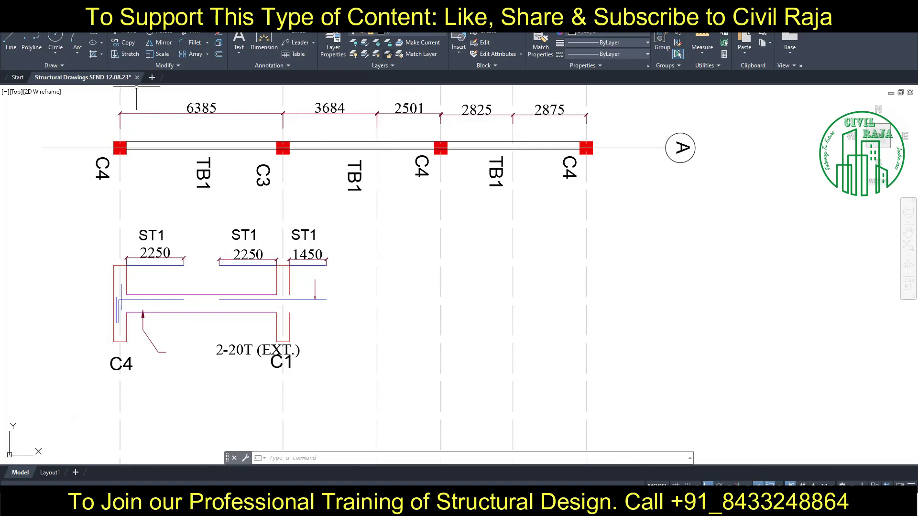
Draw a long horizontal line across the new supports
{"action": "left_click", "coordinate": [11, 43]}
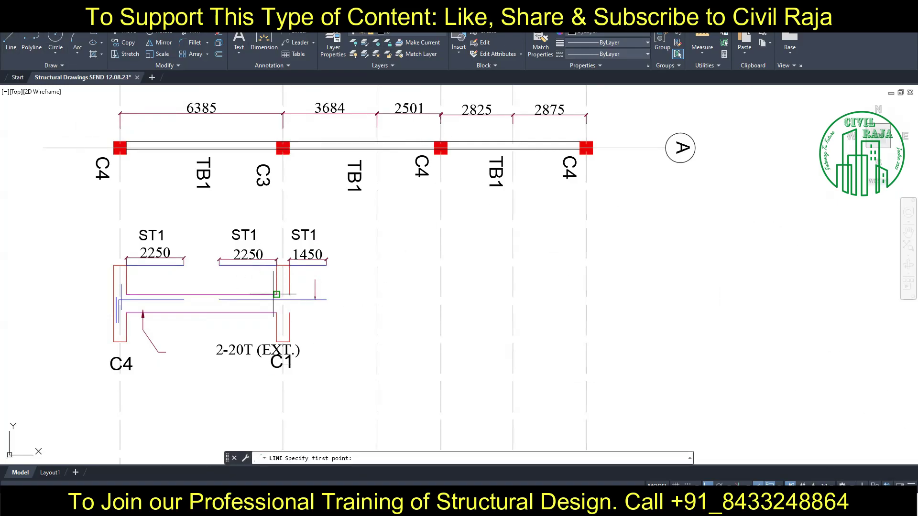
{"action": "left_click", "coordinate": [745, 294]}
{"action": "left_click", "coordinate": [326, 294]}
{"action": "key", "text": "Escape"}
{"action": "left_click", "coordinate": [213, 191]}
Copy the ST1/C1 support detail to grids 3 and 1
{"action": "left_click", "coordinate": [346, 408]}
{"action": "left_click", "coordinate": [122, 43]}
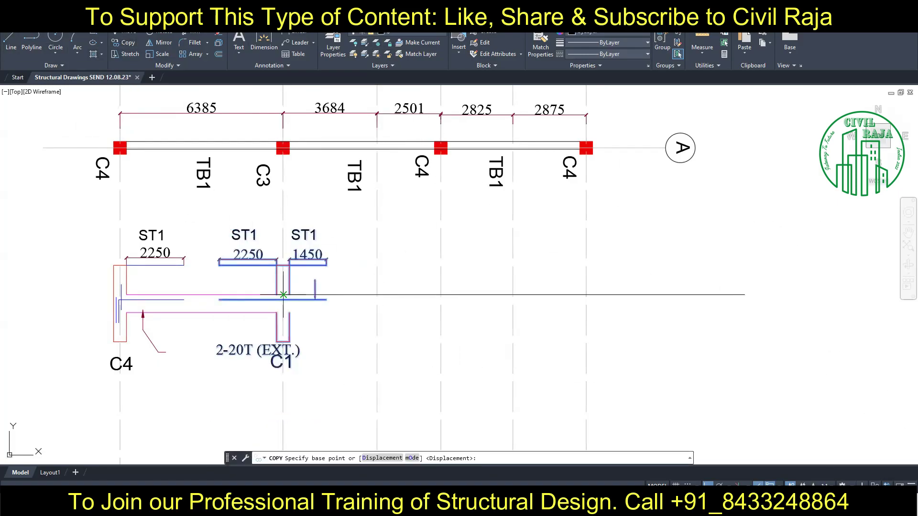
{"action": "left_click", "coordinate": [282, 294]}
{"action": "left_click", "coordinate": [440, 294]}
{"action": "left_click", "coordinate": [586, 295]}
{"action": "key", "text": "Escape"}
Put the long line on the magenta bar layer and draw the continuous top bar
{"action": "left_click_drag", "start_coordinate": [683, 306], "coordinate": [663, 279]}
{"action": "left_click", "coordinate": [397, 31]}
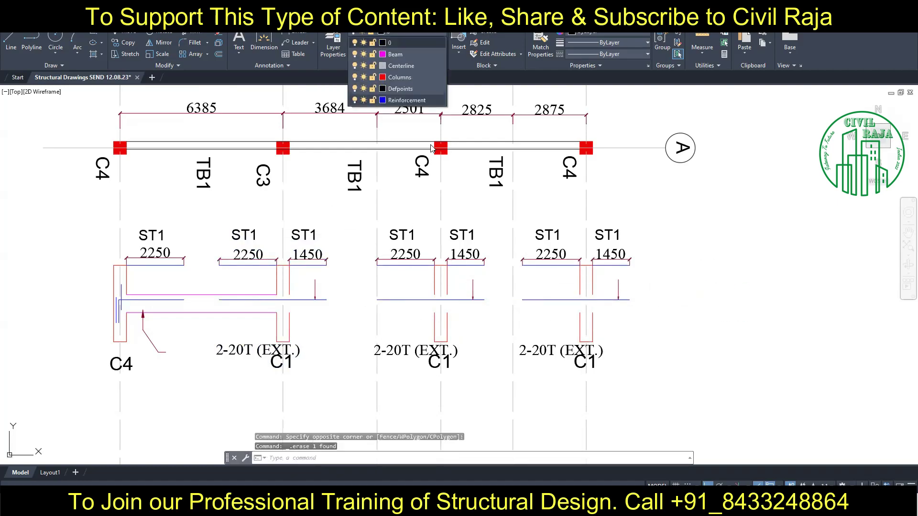
{"action": "left_click", "coordinate": [396, 81]}
{"action": "scroll", "coordinate": [283, 296], "scroll_direction": "up", "scroll_amount": 2}
{"action": "left_click", "coordinate": [10, 43]}
{"action": "left_click", "coordinate": [292, 296]}
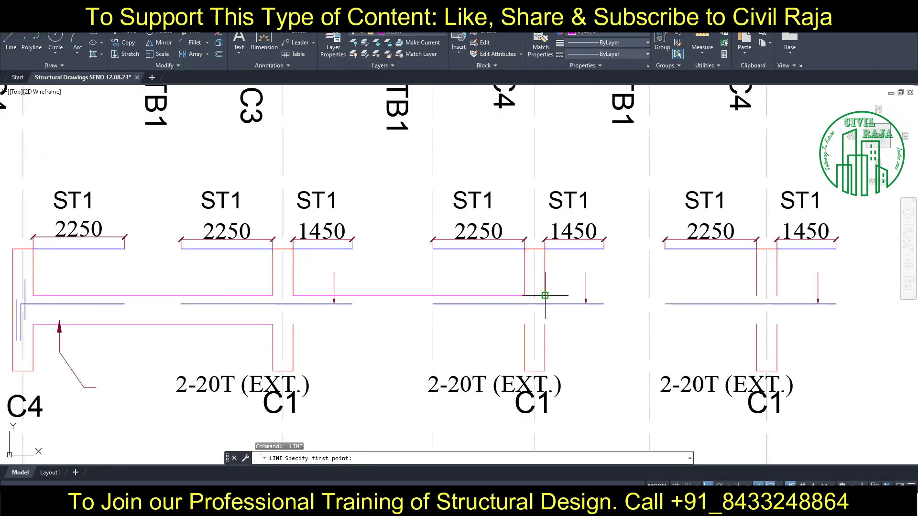
{"action": "left_click", "coordinate": [756, 296]}
{"action": "key", "text": "Escape"}
Erase the extra right-hand ST1 1450 zone
{"action": "left_click", "coordinate": [781, 329]}
{"action": "key", "text": "Escape"}
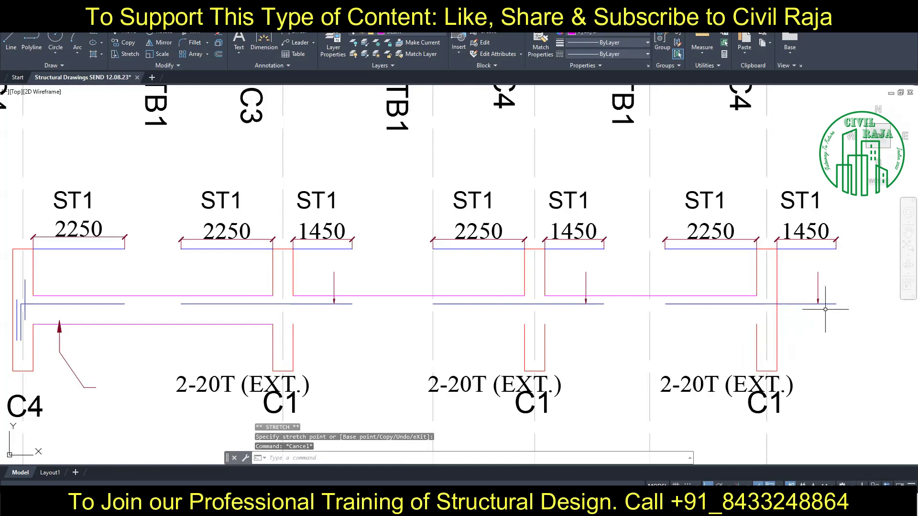
{"action": "left_click", "coordinate": [771, 184]}
{"action": "left_click", "coordinate": [841, 256]}
{"action": "key", "text": "Delete"}
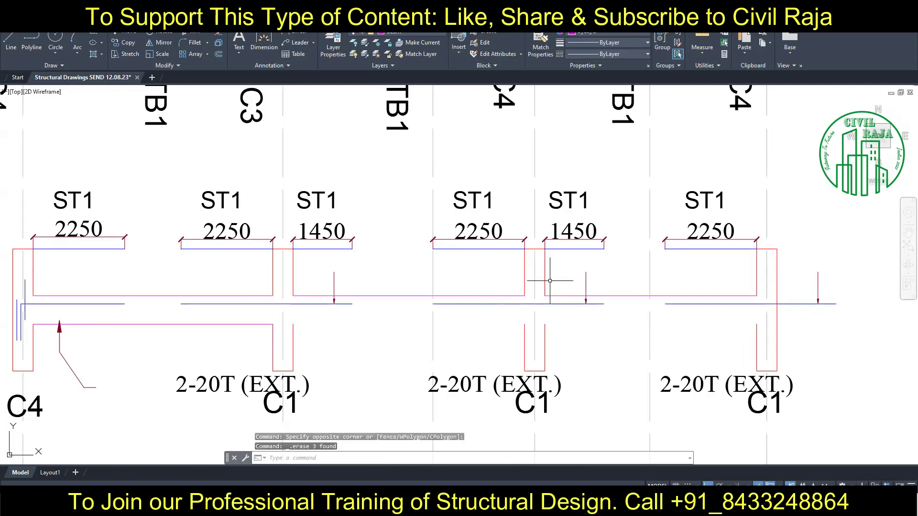
{"action": "scroll", "coordinate": [405, 263], "scroll_direction": "down", "scroll_amount": 3}
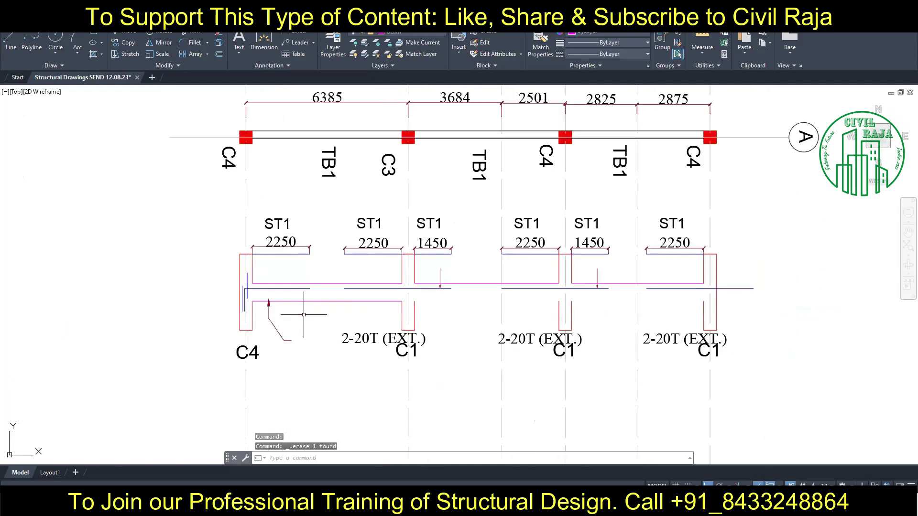
Rename the new beam's three C1 column labels to C3, C4 and C4
{"action": "double_click", "coordinate": [315, 344]}
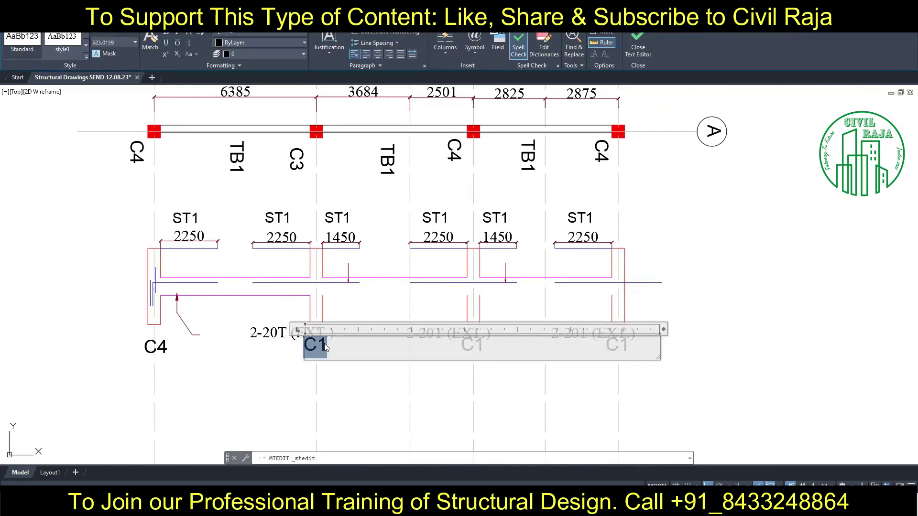
{"action": "type", "text": "C3"}
{"action": "left_click", "coordinate": [446, 276]}
{"action": "double_click", "coordinate": [473, 345]}
{"action": "type", "text": "C4"}
{"action": "left_click", "coordinate": [483, 381]}
{"action": "double_click", "coordinate": [616, 344]}
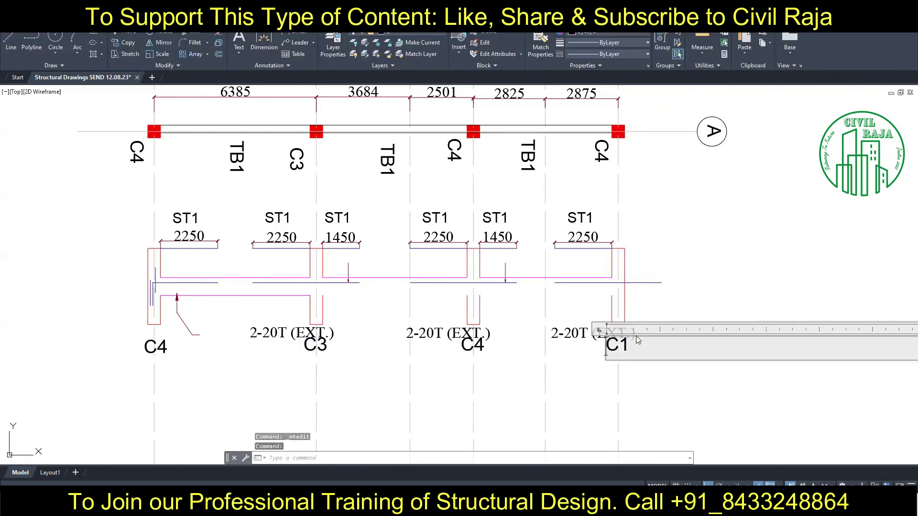
{"action": "type", "text": "C4"}
{"action": "left_click", "coordinate": [663, 377]}
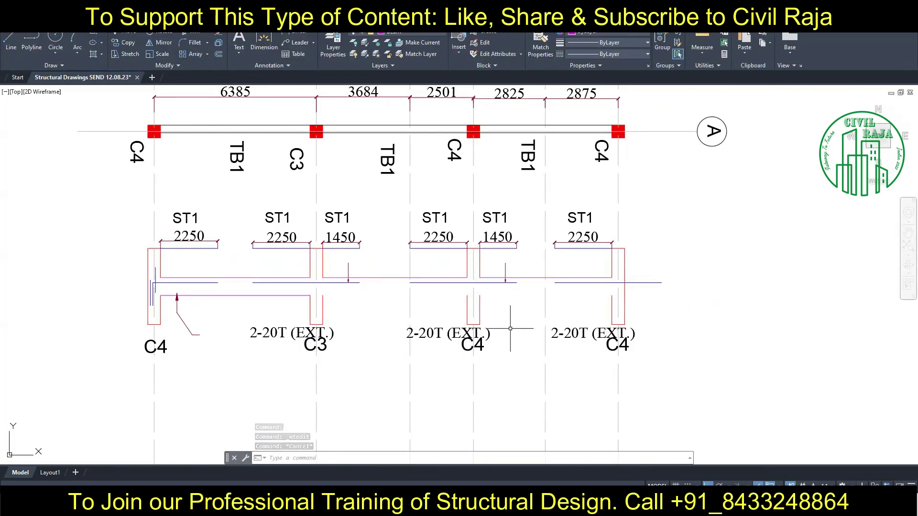
Make Reinforcement the current layer and draw a blue bar to the right column
{"action": "left_click", "coordinate": [396, 32]}
{"action": "left_click", "coordinate": [402, 89]}
{"action": "scroll", "coordinate": [150, 293], "scroll_direction": "up", "scroll_amount": 5}
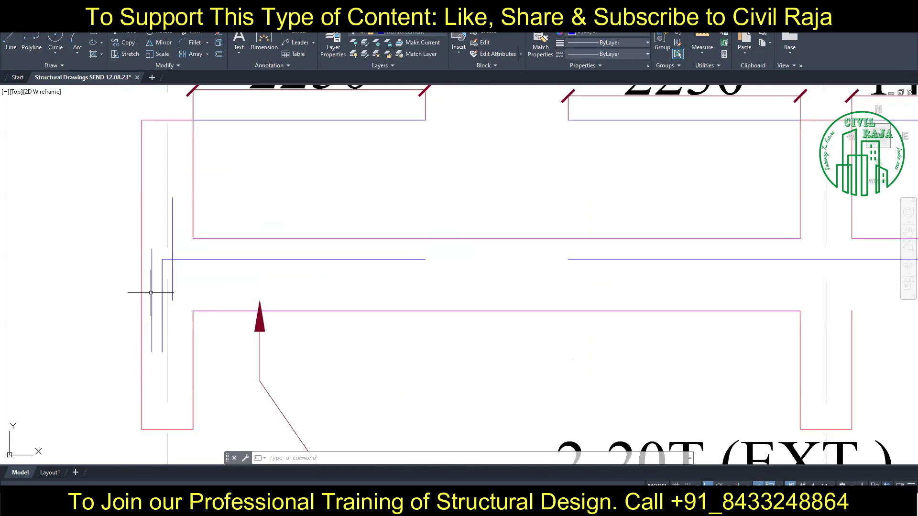
{"action": "key", "text": "l"}
{"action": "key", "text": "Return"}
{"action": "left_click", "coordinate": [168, 280]}
{"action": "scroll", "coordinate": [308, 291], "scroll_direction": "down", "scroll_amount": 3}
{"action": "scroll", "coordinate": [815, 286], "scroll_direction": "up", "scroll_amount": 2}
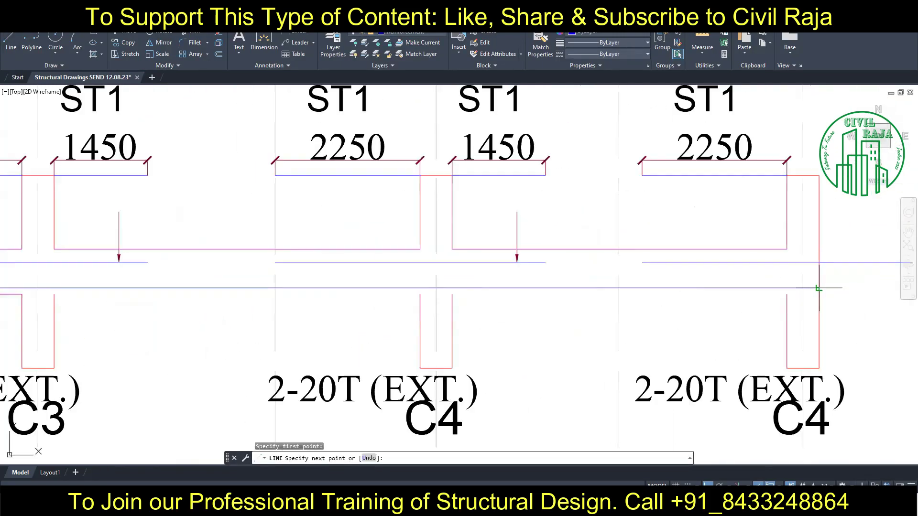
{"action": "left_click", "coordinate": [810, 287]}
{"action": "key", "text": "Escape"}
Stretch the blue bar's right end out to the right column
{"action": "key", "text": "l"}
{"action": "key", "text": "Return"}
{"action": "left_click", "coordinate": [799, 287]}
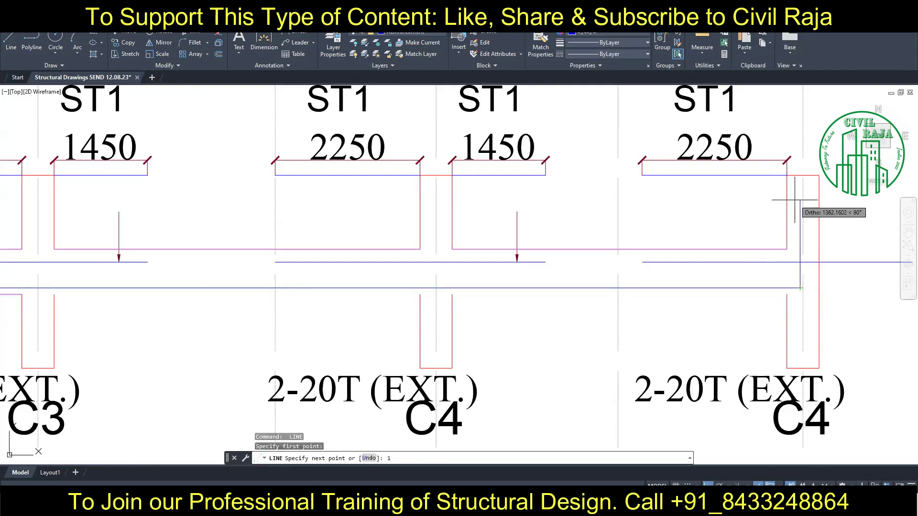
{"action": "key", "text": "Escape"}
{"action": "scroll", "coordinate": [796, 200], "scroll_direction": "down", "scroll_amount": 3}
{"action": "scroll", "coordinate": [158, 272], "scroll_direction": "up", "scroll_amount": 3}
{"action": "scroll", "coordinate": [181, 287], "scroll_direction": "down", "scroll_amount": 3}
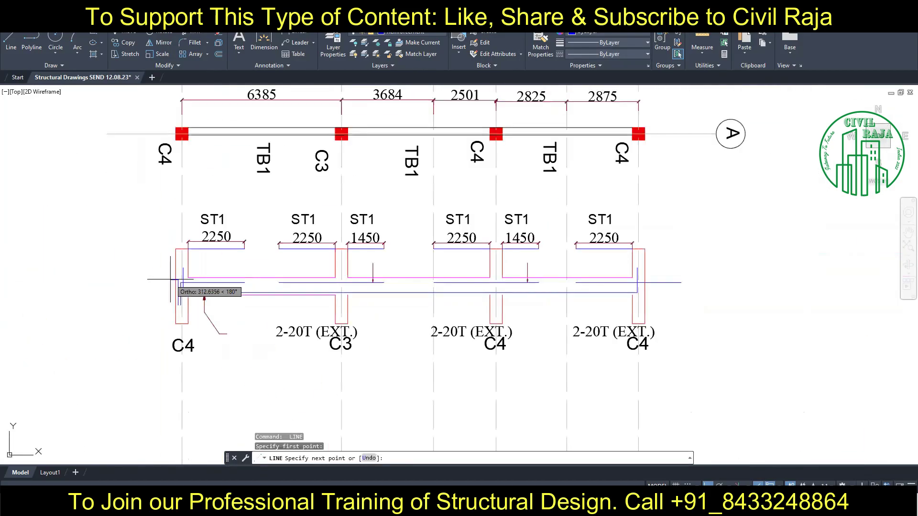
{"action": "scroll", "coordinate": [650, 308], "scroll_direction": "up", "scroll_amount": 3}
{"action": "left_click", "coordinate": [650, 307]}
{"action": "left_click", "coordinate": [650, 308]}
{"action": "left_click", "coordinate": [640, 308]}
{"action": "type", "text": "100"}
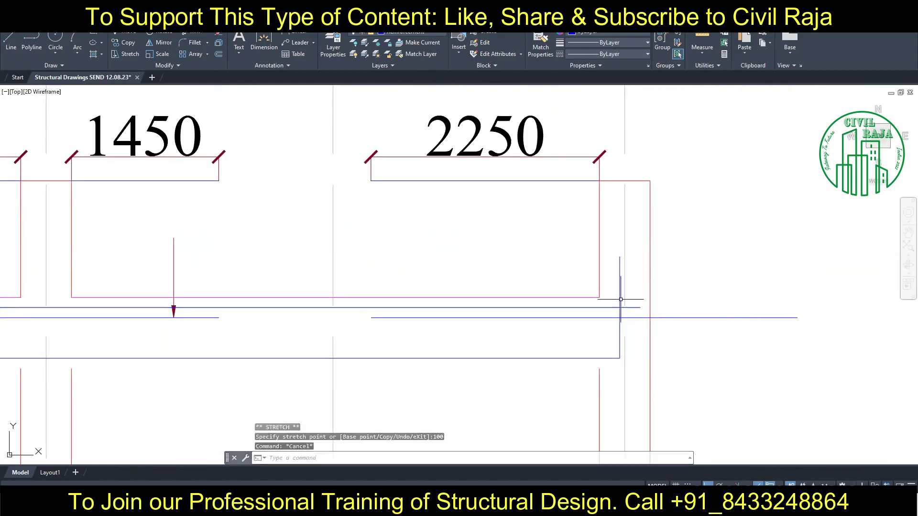
Draw a 1000-long downward bend from the bar end
{"action": "key", "text": "l"}
{"action": "key", "text": "Return"}
{"action": "type", "text": "1000"}
{"action": "key", "text": "Return"}
{"action": "key", "text": "Escape"}
{"action": "middle_click_drag", "start_coordinate": [681, 342], "coordinate": [692, 289]}
Draw the 900-long vertical anchorage line at the right-end C4 column
{"action": "left_click", "coordinate": [807, 265]}
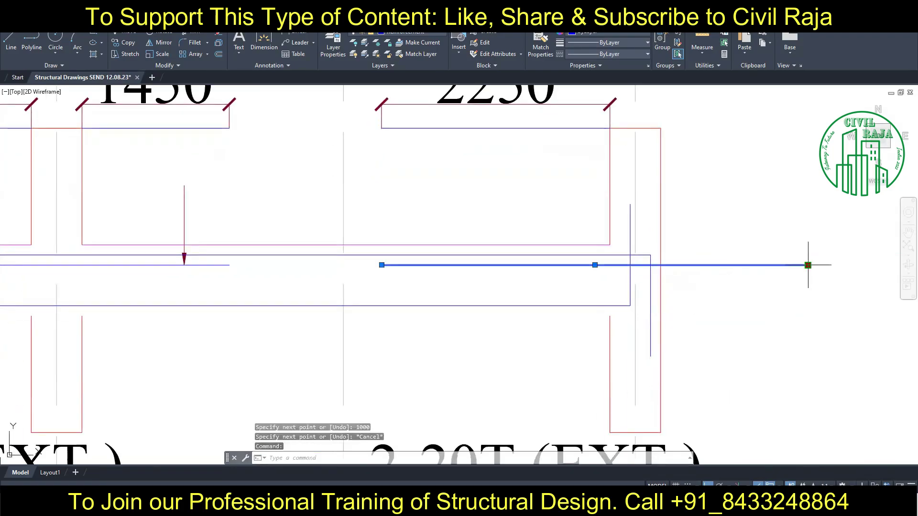
{"action": "type", "text": "100"}
{"action": "key", "text": "Escape"}
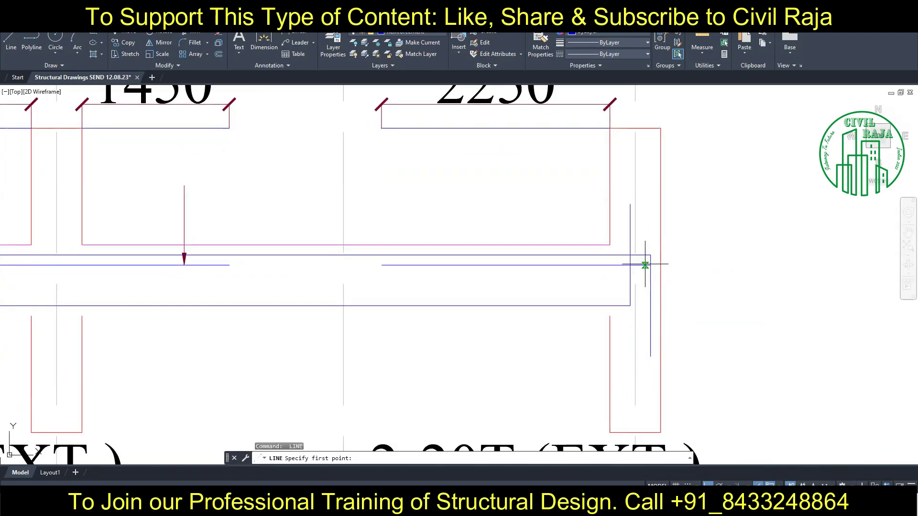
{"action": "key", "text": "Escape"}
{"action": "left_click", "coordinate": [586, 263]}
{"action": "left_click", "coordinate": [11, 42]}
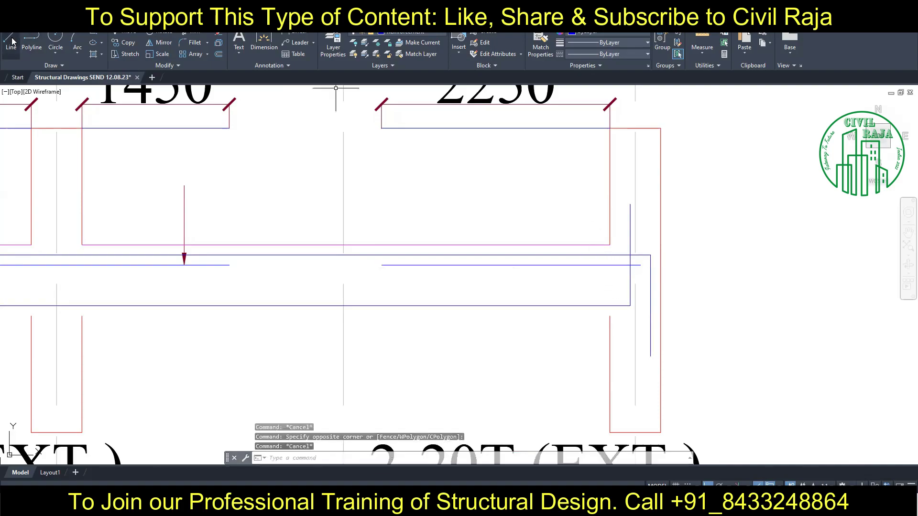
{"action": "left_click", "coordinate": [640, 264]}
{"action": "key", "text": "Return"}
{"action": "key", "text": "Escape"}
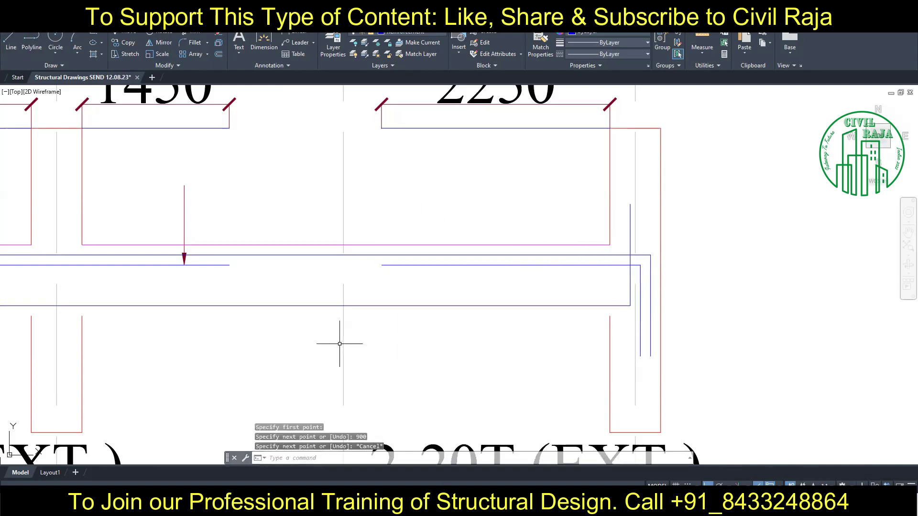
Bring the whole new beam into view and select a 2-20T (EXT.) label
{"action": "scroll", "coordinate": [340, 344], "scroll_direction": "down", "scroll_amount": 3}
{"action": "middle_click_drag", "start_coordinate": [223, 371], "coordinate": [380, 329]}
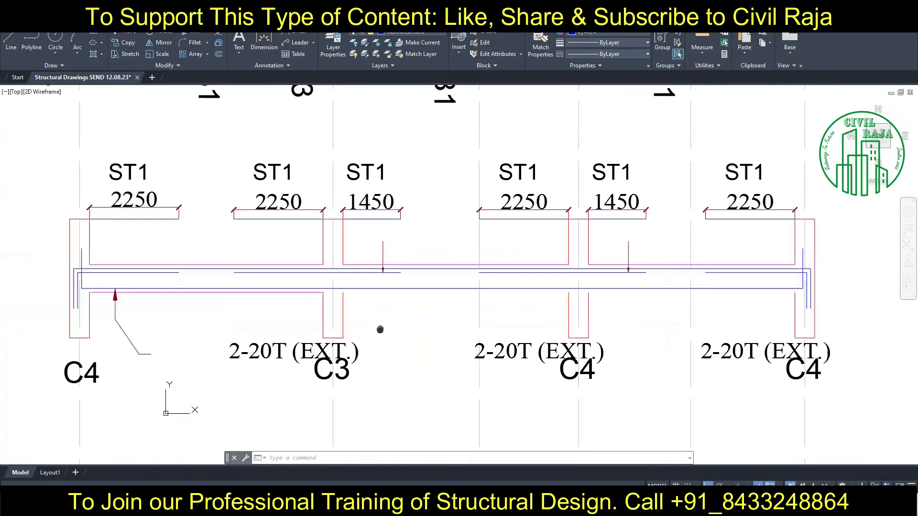
{"action": "scroll", "coordinate": [126, 291], "scroll_direction": "up", "scroll_amount": 2}
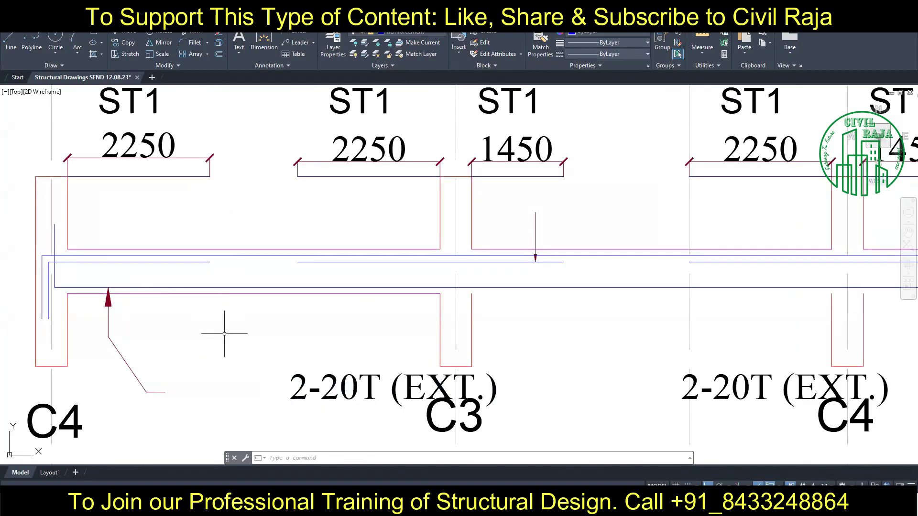
{"action": "scroll", "coordinate": [10, 311], "scroll_direction": "up", "scroll_amount": 1}
{"action": "scroll", "coordinate": [134, 352], "scroll_direction": "down", "scroll_amount": 3}
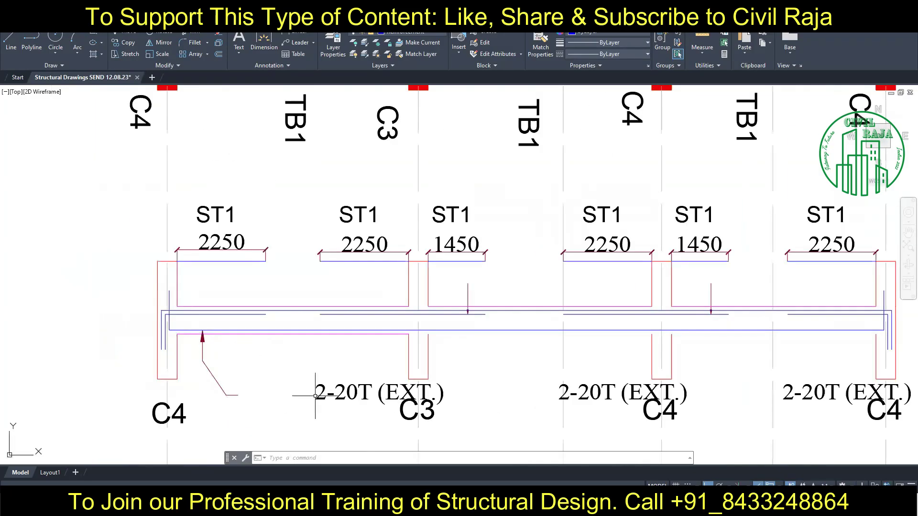
{"action": "left_click", "coordinate": [334, 391]}
Copy the 3-20T(ALTH.) leader label onto the new beam's left end
{"action": "key", "text": "Escape"}
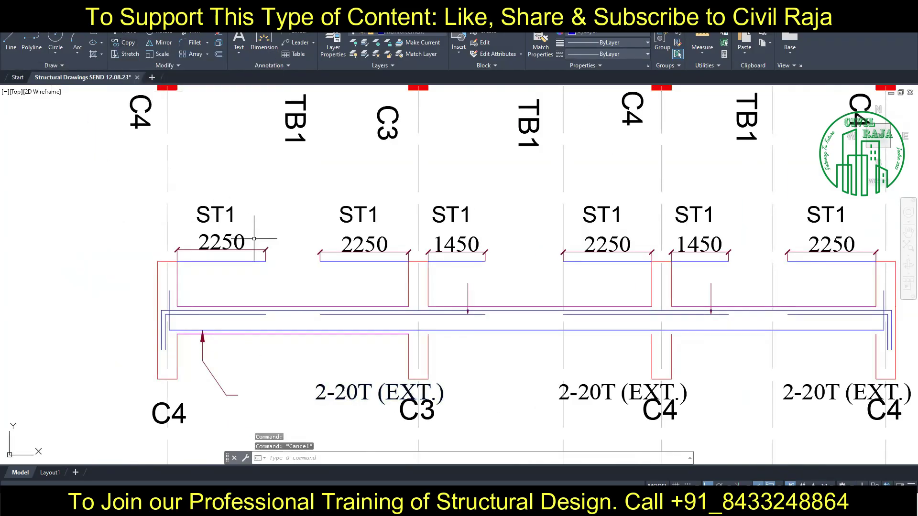
{"action": "left_click", "coordinate": [123, 42]}
{"action": "scroll", "coordinate": [223, 287], "scroll_direction": "down", "scroll_amount": 5}
{"action": "scroll", "coordinate": [223, 338], "scroll_direction": "up", "scroll_amount": 5}
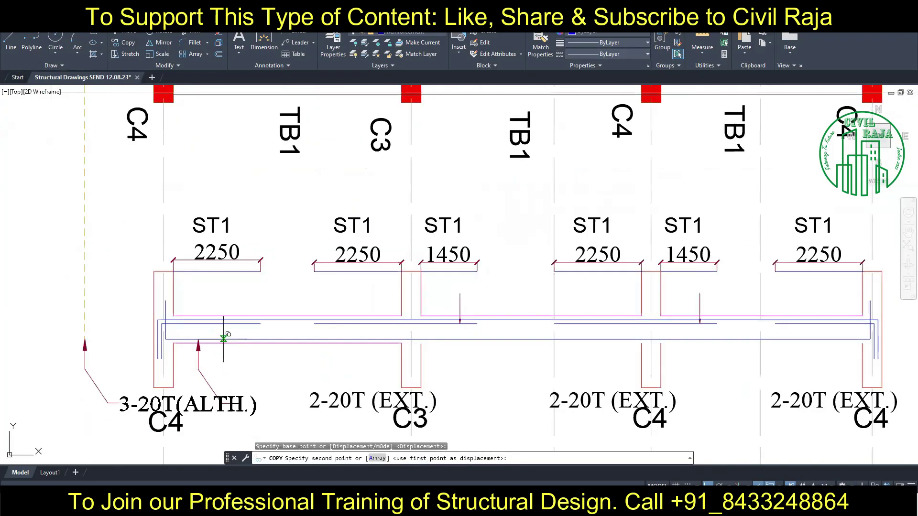
{"action": "left_click", "coordinate": [198, 339]}
{"action": "key", "text": "Escape"}
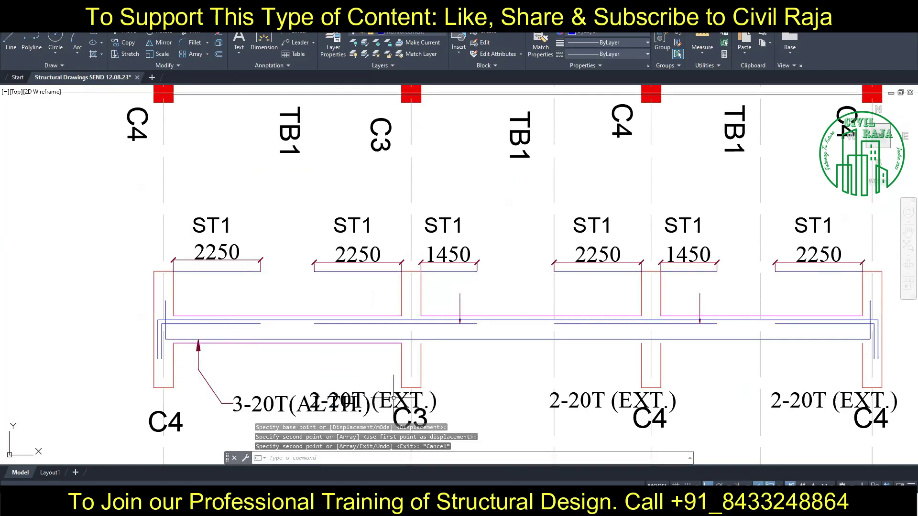
Erase the three 2-20T (EXT.) labels from the new beam
{"action": "left_click", "coordinate": [394, 398]}
{"action": "key", "text": "Delete"}
{"action": "left_click", "coordinate": [613, 400]}
{"action": "key", "text": "Delete"}
{"action": "left_click", "coordinate": [834, 400]}
{"action": "key", "text": "Delete"}
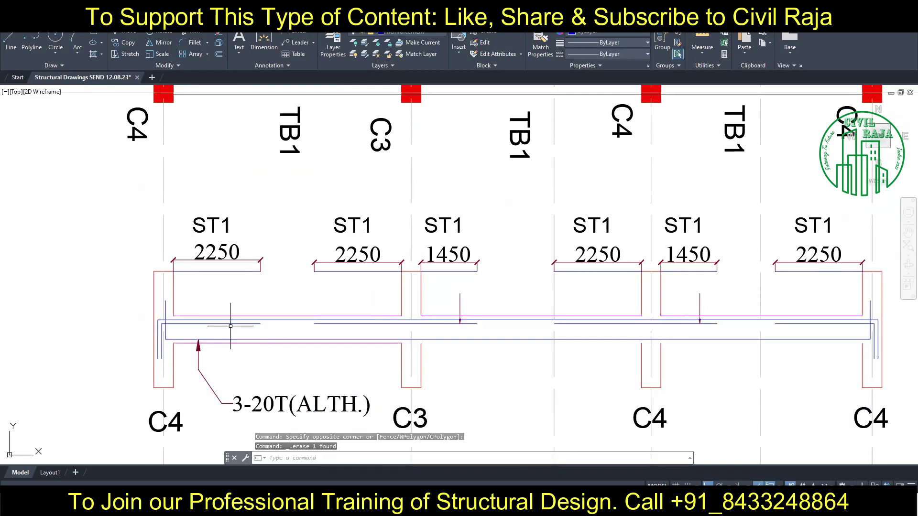
{"action": "scroll", "coordinate": [230, 326], "scroll_direction": "down", "scroll_amount": 2}
{"action": "middle_click_drag", "start_coordinate": [230, 326], "coordinate": [278, 244]}
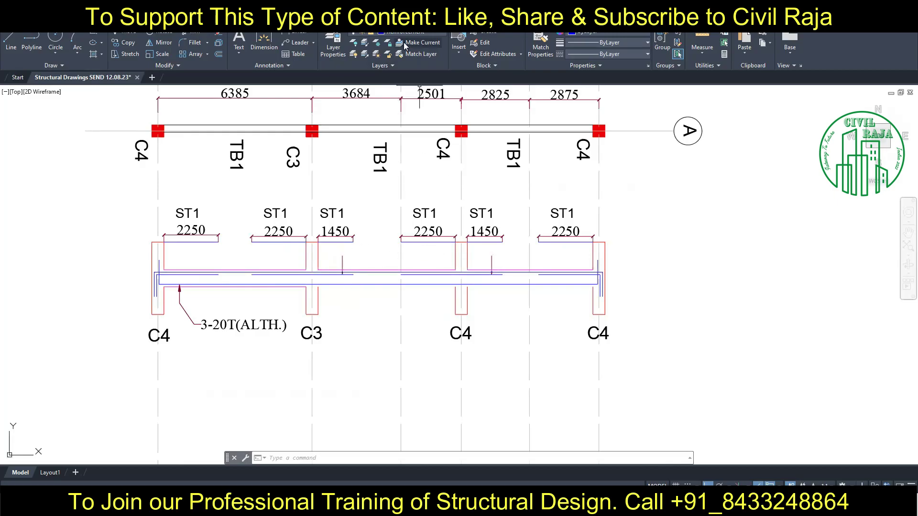
Select the beam lines for copying, then cancel the COPY command
{"action": "left_click", "coordinate": [364, 266]}
{"action": "type", "text": "co"}
{"action": "key", "text": "Return"}
{"action": "scroll", "coordinate": [328, 257], "scroll_direction": "up", "scroll_amount": 2}
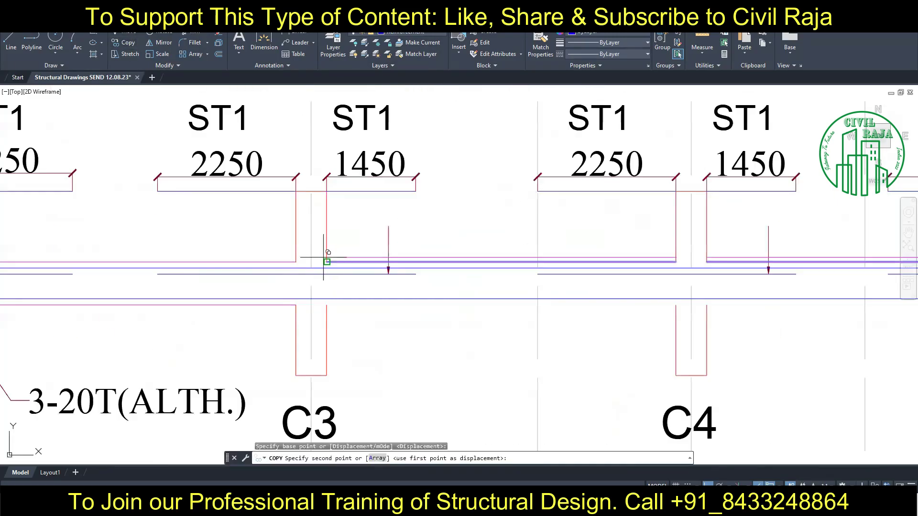
{"action": "key", "text": "Escape"}
{"action": "scroll", "coordinate": [240, 305], "scroll_direction": "down", "scroll_amount": 1}
{"action": "scroll", "coordinate": [377, 339], "scroll_direction": "down", "scroll_amount": 2}
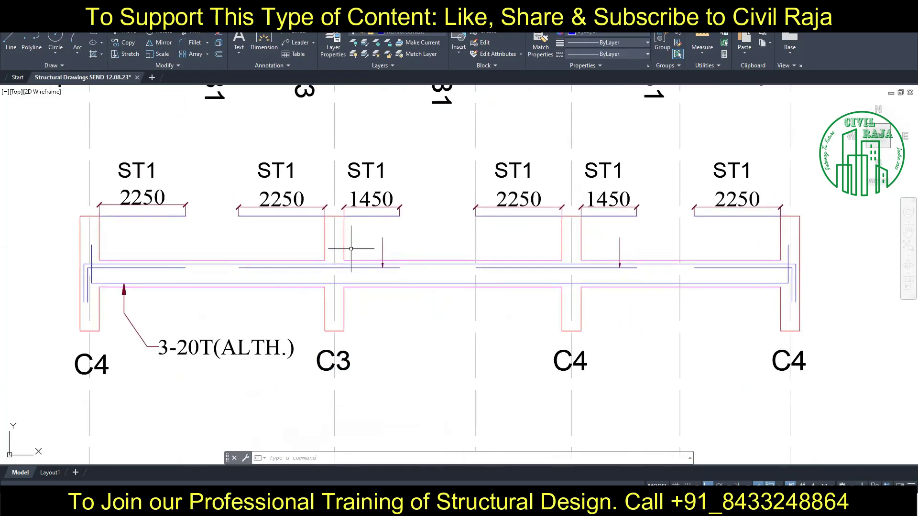
Draw a reference line beneath the beam's columns
{"action": "key", "text": "l"}
{"action": "key", "text": "Return"}
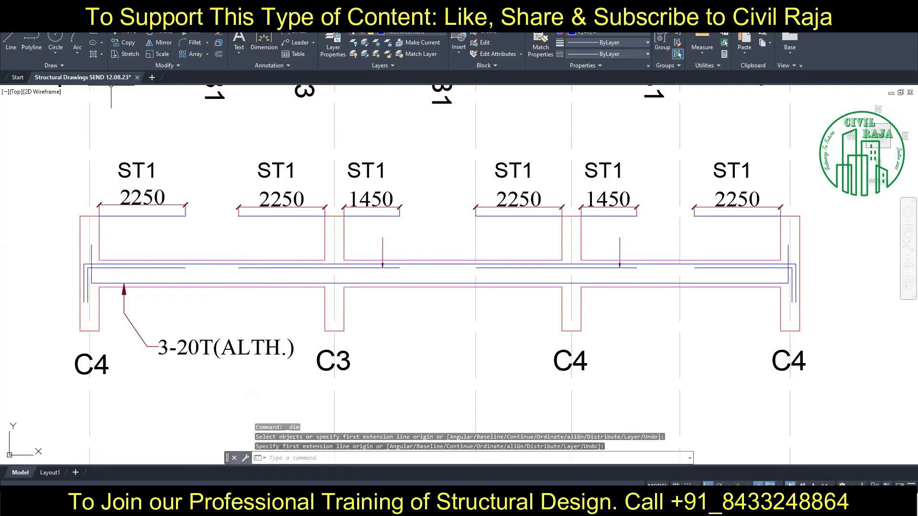
{"action": "left_click", "coordinate": [28, 397]}
{"action": "left_click", "coordinate": [880, 407]}
{"action": "key", "text": "Escape"}
Dimension the grid spans between columns, adding the 6185 and 5700 span dimensions
{"action": "type", "text": "dim"}
{"action": "key", "text": "Return"}
{"action": "left_click", "coordinate": [89, 397]}
{"action": "left_click", "coordinate": [334, 398]}
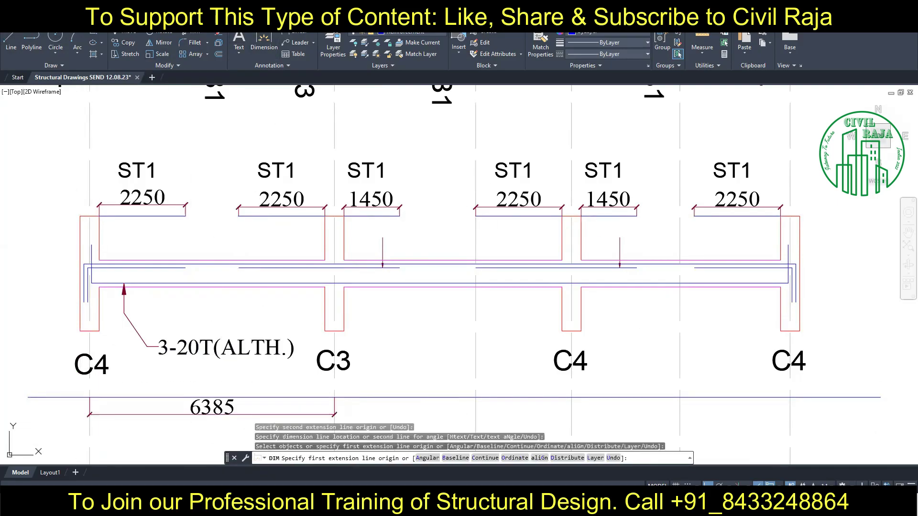
{"action": "left_click", "coordinate": [565, 417]}
{"action": "left_click", "coordinate": [571, 398]}
{"action": "left_click", "coordinate": [790, 397]}
{"action": "left_click", "coordinate": [784, 418]}
{"action": "key", "text": "Escape"}
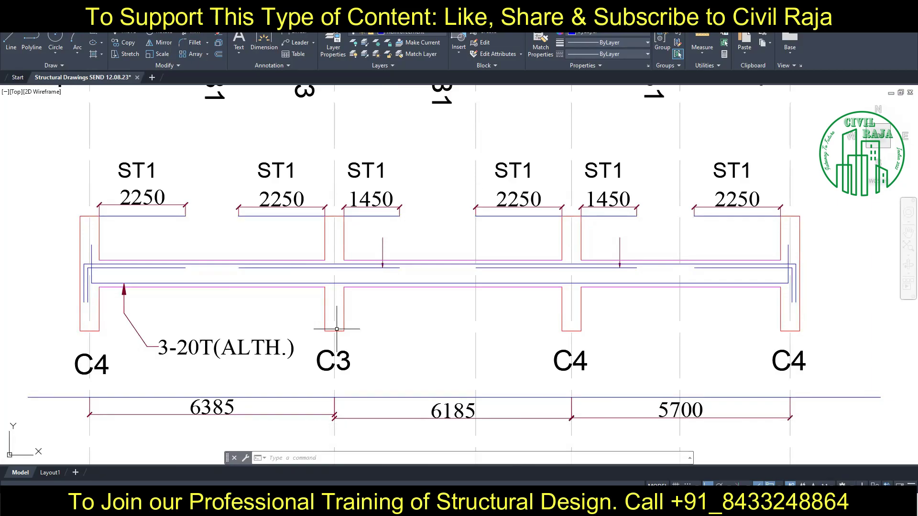
Shorten the first two ST1 stirrup zones by 650 to 1600 each
{"action": "type", "text": "650"}
{"action": "key", "text": "Return"}
{"action": "left_click", "coordinate": [282, 216]}
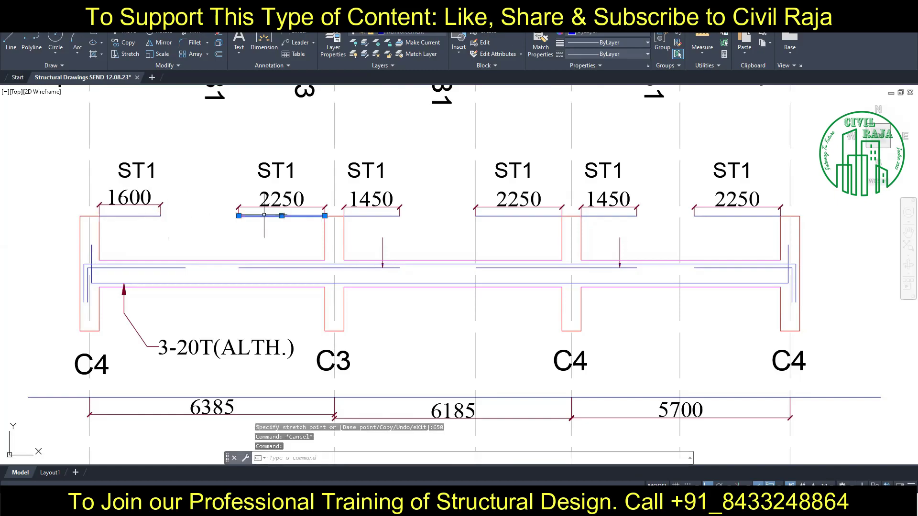
{"action": "left_click", "coordinate": [238, 216]}
{"action": "type", "text": "650"}
{"action": "key", "text": "Return"}
{"action": "key", "text": "Escape"}
Pull the blue bar ends back to match the shortened zones
{"action": "left_click", "coordinate": [171, 267]}
{"action": "left_click", "coordinate": [185, 268]}
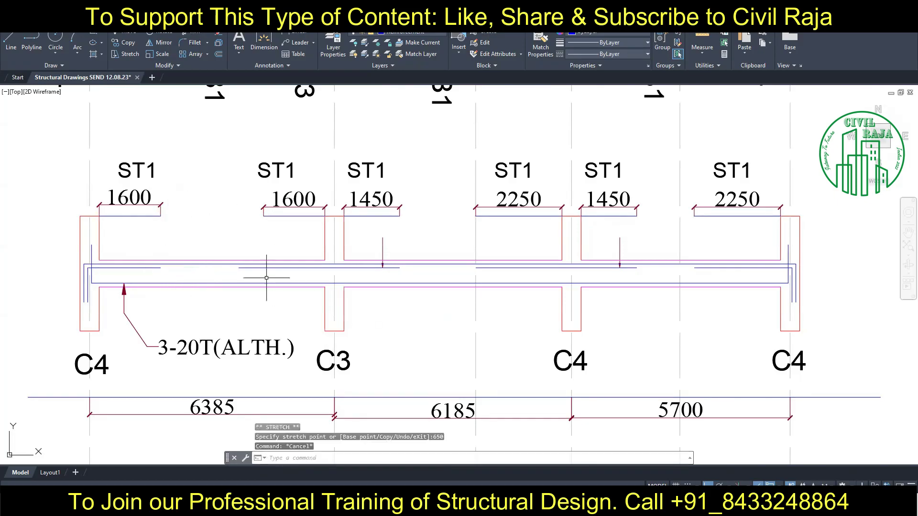
{"action": "left_click", "coordinate": [306, 268]}
{"action": "left_click", "coordinate": [238, 268]}
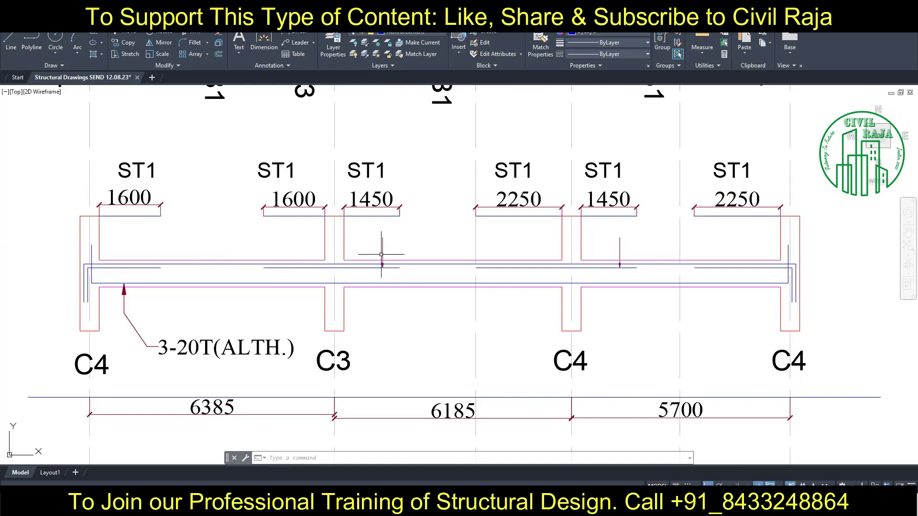
Lengthen the middle 1450 stirrup zone by 100 to 1550
{"action": "left_click", "coordinate": [381, 216]}
{"action": "left_click", "coordinate": [399, 216]}
{"action": "type", "text": "100"}
{"action": "key", "text": "Return"}
{"action": "key", "text": "Escape"}
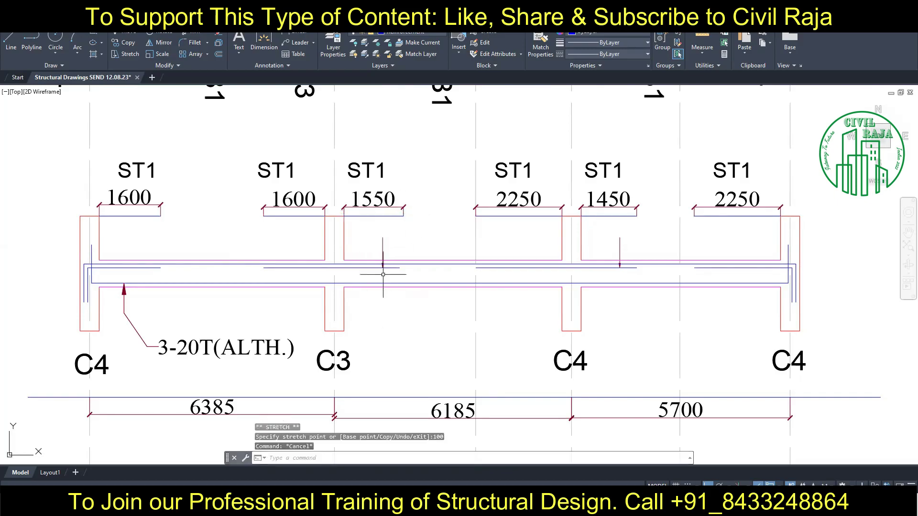
{"action": "left_click", "coordinate": [358, 268]}
Shorten the 2250 stirrup zone by 700 to 1550
{"action": "left_click", "coordinate": [497, 216]}
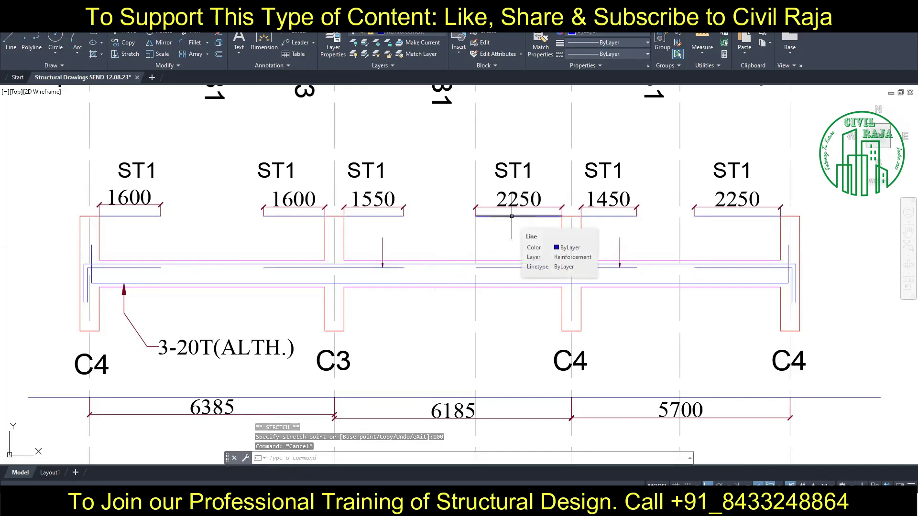
{"action": "type", "text": "700"}
{"action": "key", "text": "Return"}
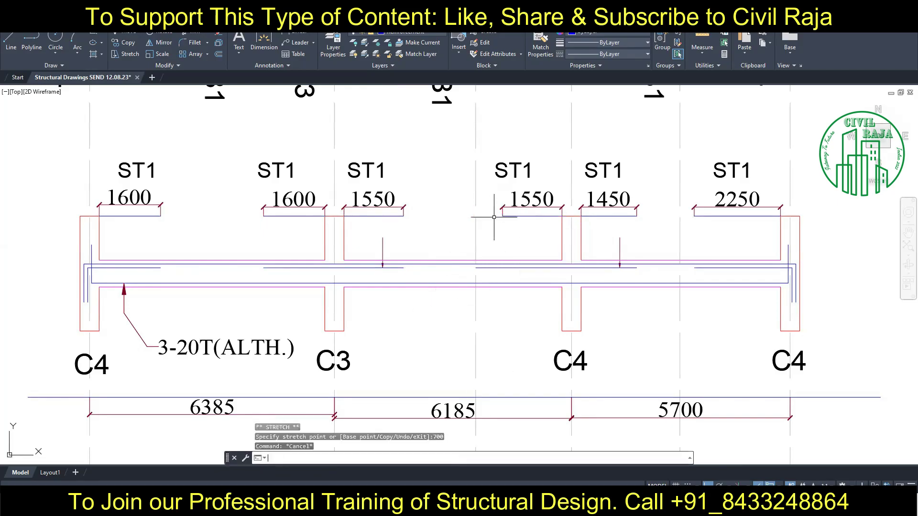
{"action": "key", "text": "Escape"}
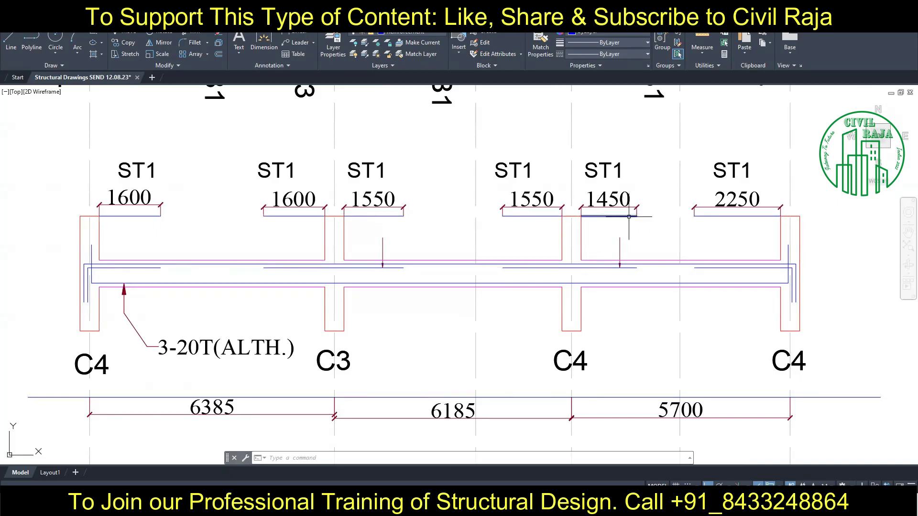
Shorten the right-end ST1 zone bar by 800, from 2250 to 1450
{"action": "left_click", "coordinate": [735, 216]}
{"action": "left_click", "coordinate": [695, 216]}
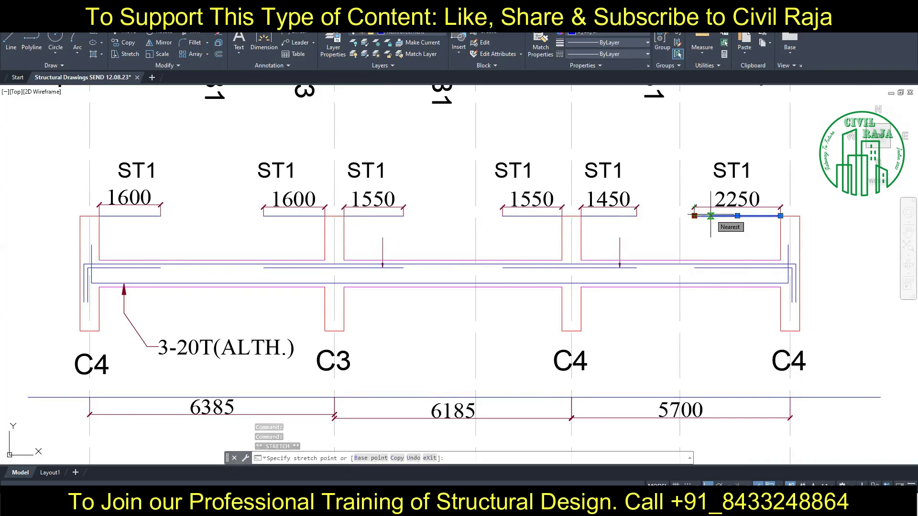
{"action": "type", "text": "800"}
{"action": "key", "text": "Return"}
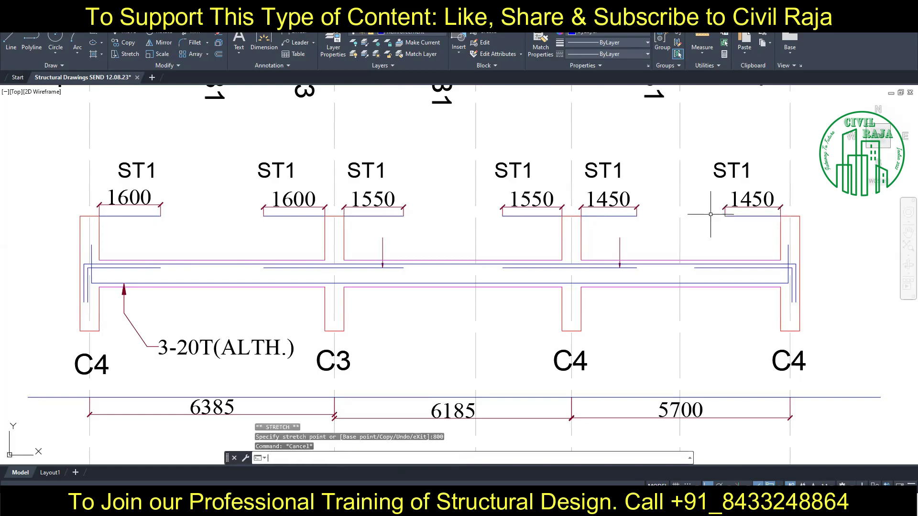
{"action": "key", "text": "Escape"}
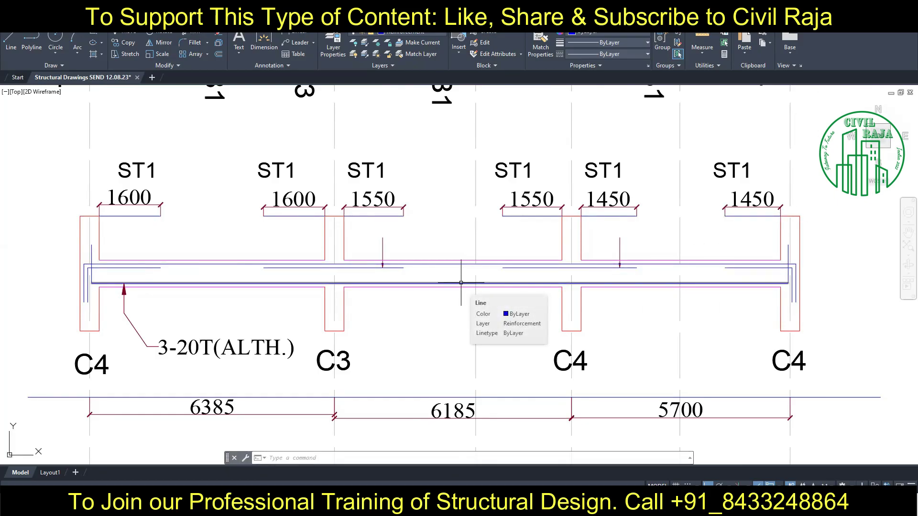
{"action": "left_click", "coordinate": [11, 37]}
{"action": "left_click", "coordinate": [138, 302]}
Finish the 4300 left-span extra bar and draw the 4150 middle-span bar
{"action": "type", "text": "00"}
{"action": "key", "text": "Return"}
{"action": "key", "text": "Escape"}
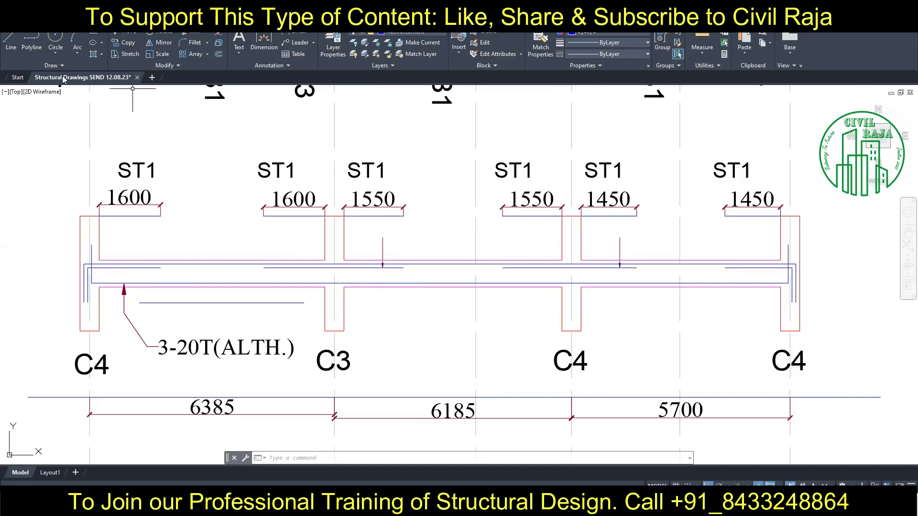
{"action": "key", "text": "Return"}
{"action": "left_click", "coordinate": [375, 298]}
{"action": "type", "text": "4150"}
{"action": "key", "text": "Return"}
{"action": "key", "text": "Escape"}
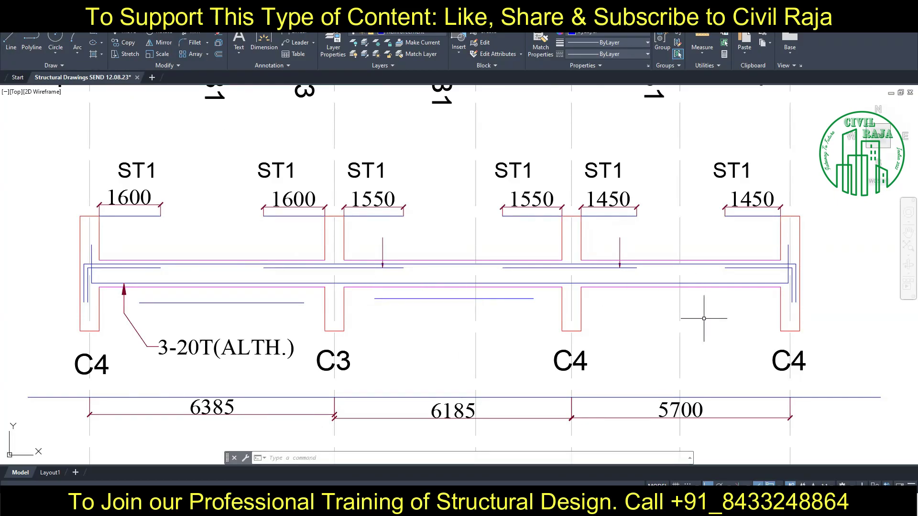
Draw the 3850 extra bottom bar in the right span
{"action": "left_click", "coordinate": [13, 38]}
{"action": "left_click", "coordinate": [617, 309]}
{"action": "type", "text": "50"}
{"action": "key", "text": "Return"}
{"action": "key", "text": "Escape"}
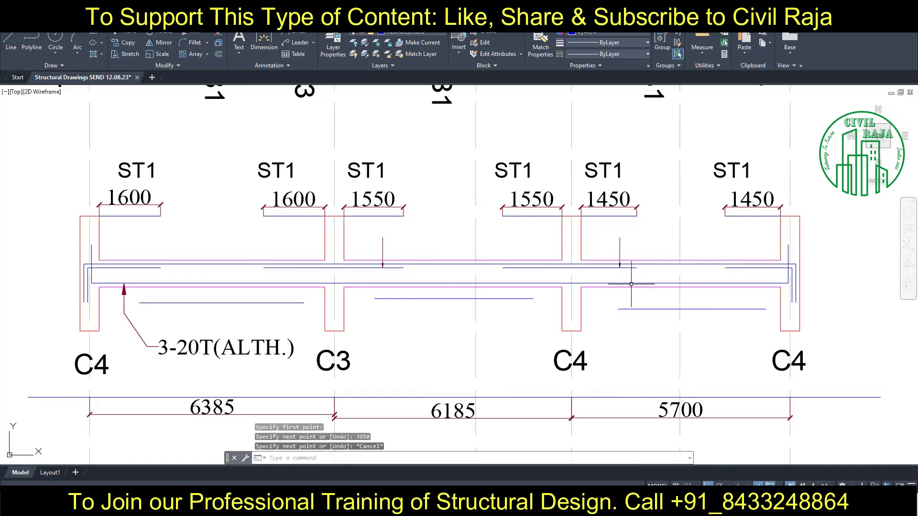
Move the right, middle and left extra bars up to bar level
{"action": "left_click", "coordinate": [630, 309]}
{"action": "type", "text": "m"}
{"action": "key", "text": "Return"}
{"action": "left_click", "coordinate": [691, 309]}
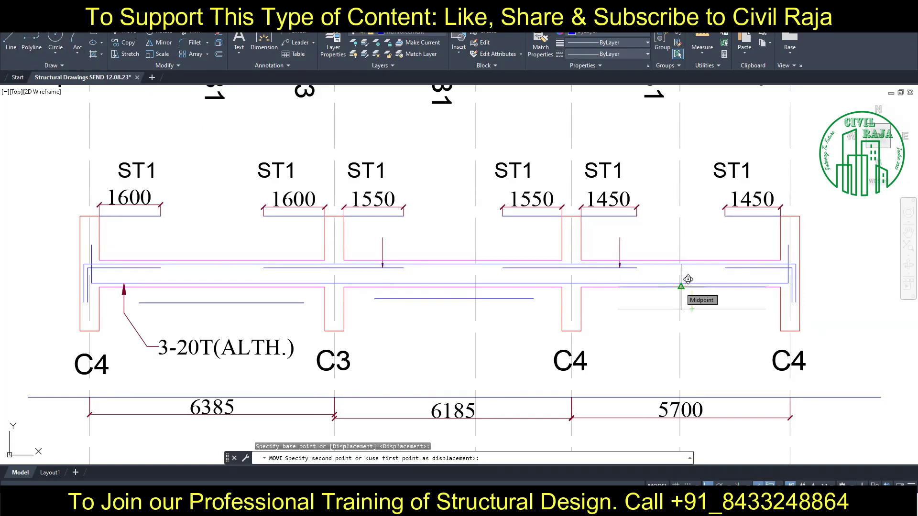
{"action": "left_click", "coordinate": [681, 287]}
{"action": "left_click", "coordinate": [464, 300]}
{"action": "left_click", "coordinate": [221, 303]}
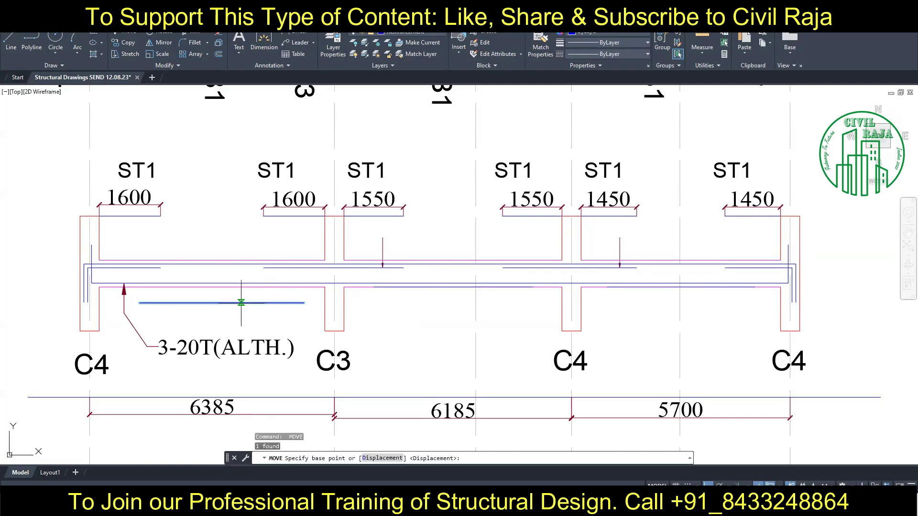
{"action": "key", "text": "m"}
{"action": "key", "text": "Return"}
{"action": "left_click", "coordinate": [198, 287]}
Shift all three extra bottom bars up by 200 into the beam
{"action": "left_click", "coordinate": [631, 283]}
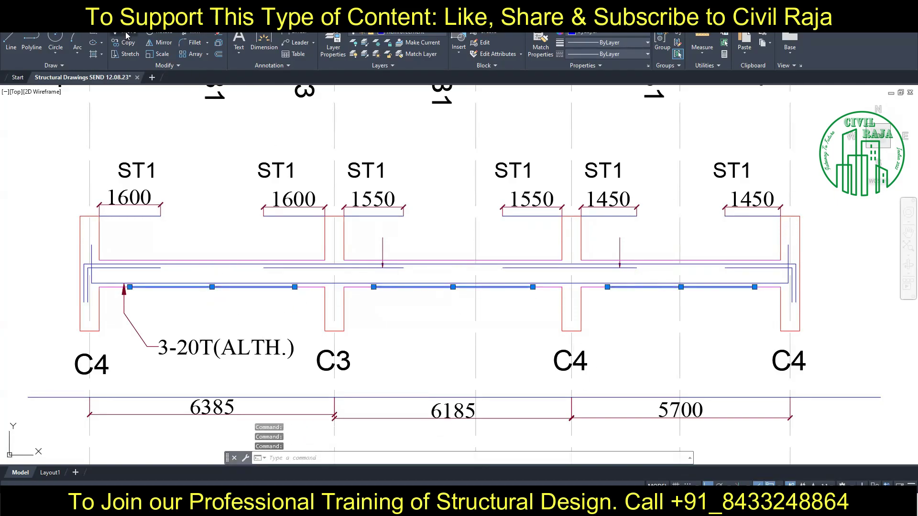
{"action": "key", "text": "m"}
{"action": "key", "text": "Return"}
{"action": "left_click", "coordinate": [846, 306]}
{"action": "type", "text": "200"}
{"action": "key", "text": "Return"}
{"action": "key", "text": "Escape"}
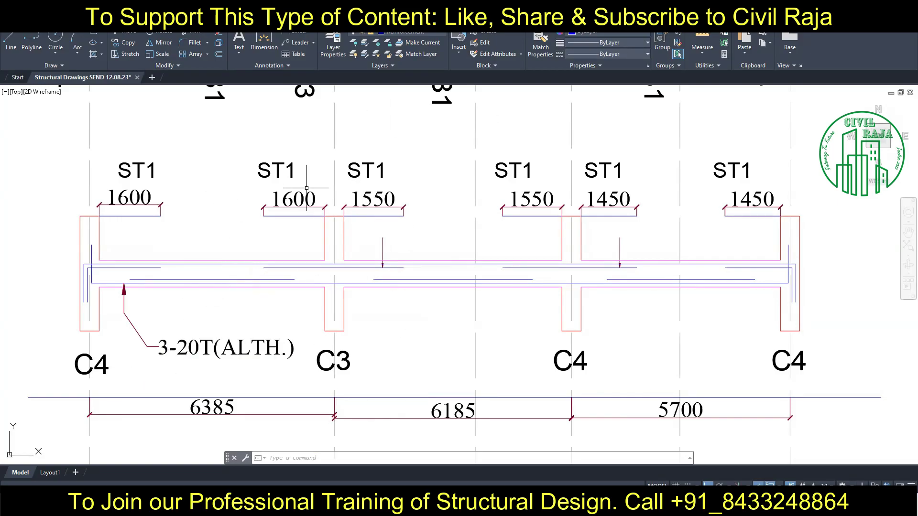
Copy the original beam's 2-20T (EXT.) leader onto the grid A beam's middle span bottom bar
{"action": "scroll", "coordinate": [416, 228], "scroll_direction": "down", "scroll_amount": 5}
{"action": "scroll", "coordinate": [302, 170], "scroll_direction": "up", "scroll_amount": 5}
{"action": "left_click", "coordinate": [302, 170]}
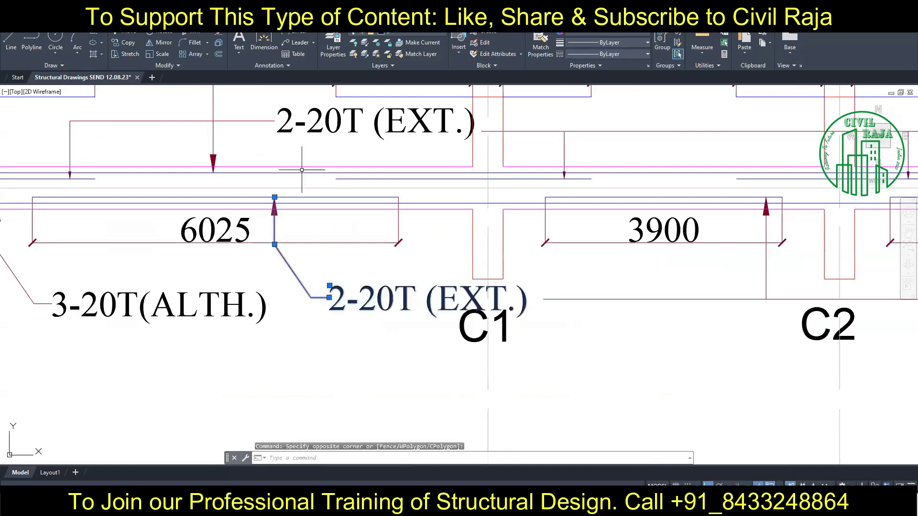
{"action": "left_click", "coordinate": [120, 44]}
{"action": "left_click", "coordinate": [708, 191]}
{"action": "scroll", "coordinate": [708, 191], "scroll_direction": "down", "scroll_amount": 5}
{"action": "scroll", "coordinate": [569, 273], "scroll_direction": "up", "scroll_amount": 5}
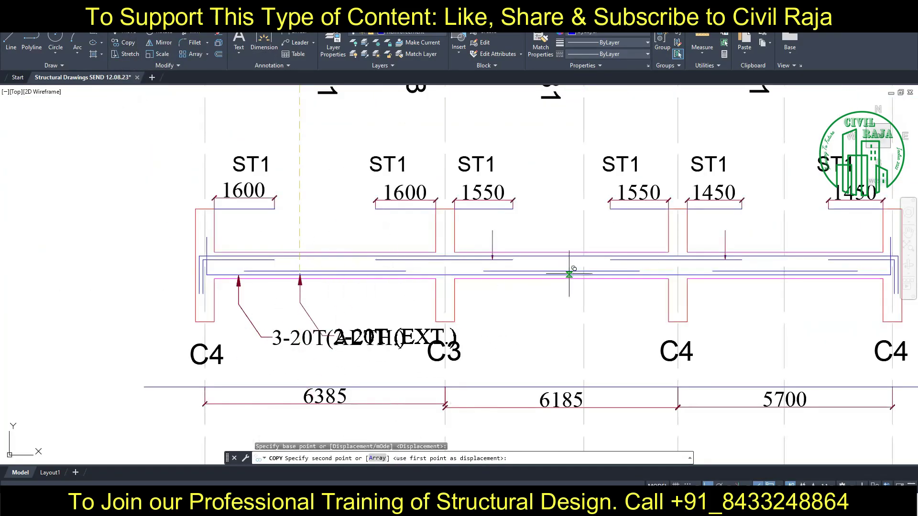
{"action": "left_click", "coordinate": [539, 271]}
{"action": "key", "text": "Escape"}
{"action": "middle_click_drag", "start_coordinate": [539, 271], "coordinate": [439, 255]}
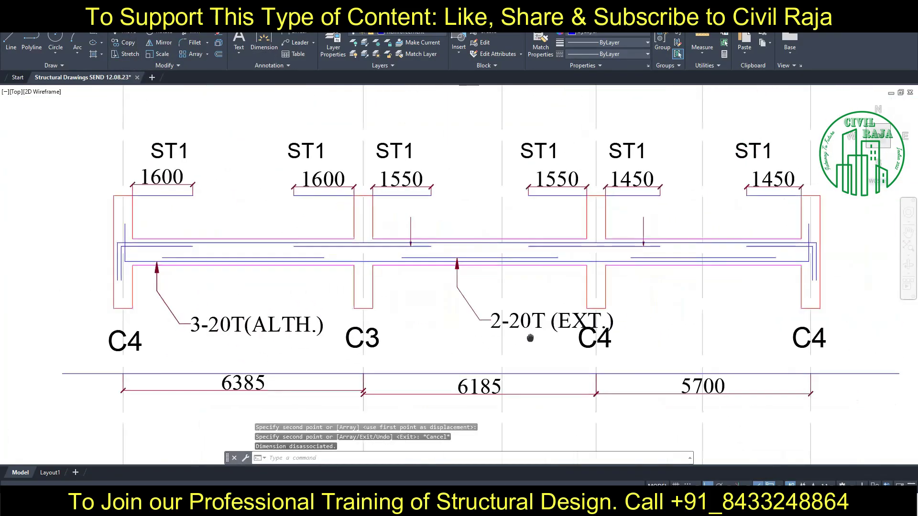
{"action": "key", "text": "Escape"}
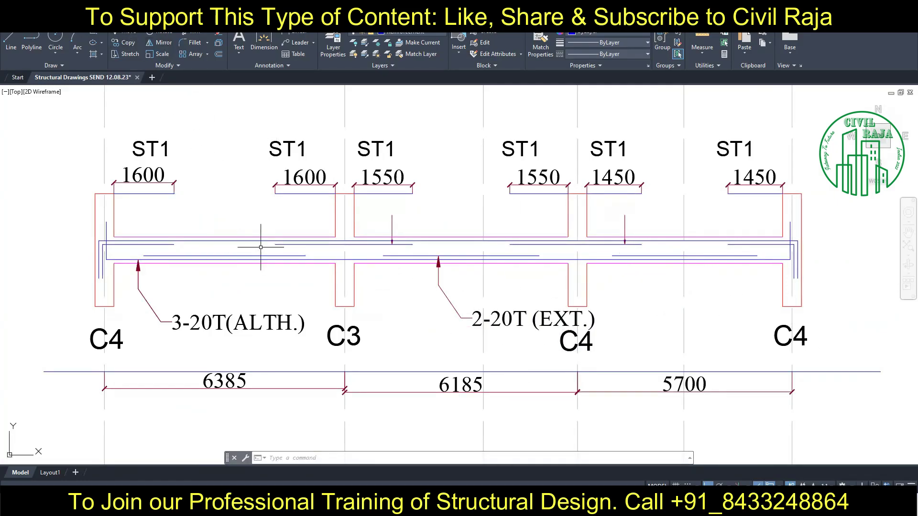
{"action": "type", "text": "QL"}
Draw a leader from the left span extra bar to the 2-20T (EXT.) label
{"action": "key", "text": "Return"}
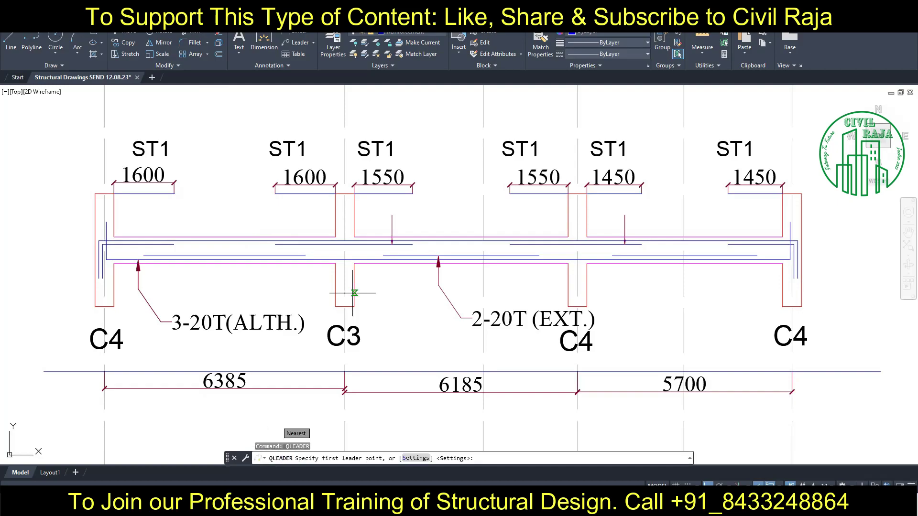
{"action": "left_click", "coordinate": [277, 255]}
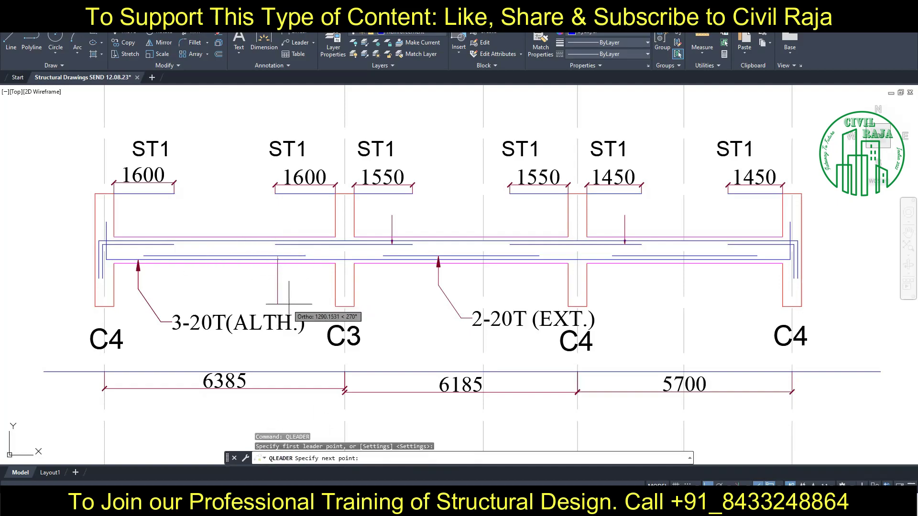
{"action": "left_click", "coordinate": [304, 314]}
{"action": "left_click", "coordinate": [459, 317]}
{"action": "key", "text": "Escape"}
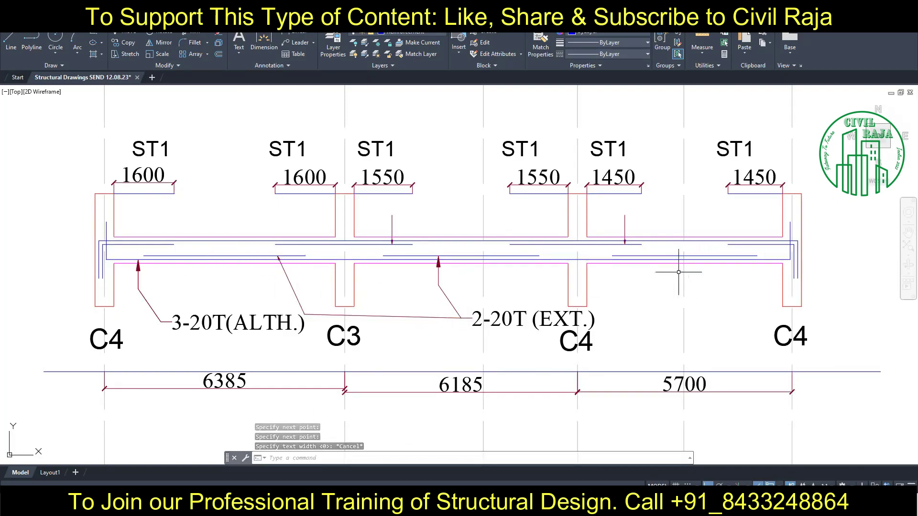
{"action": "left_click", "coordinate": [297, 256]}
{"action": "key", "text": "Escape"}
{"action": "right_click", "coordinate": [395, 352]}
{"action": "left_click", "coordinate": [411, 354]}
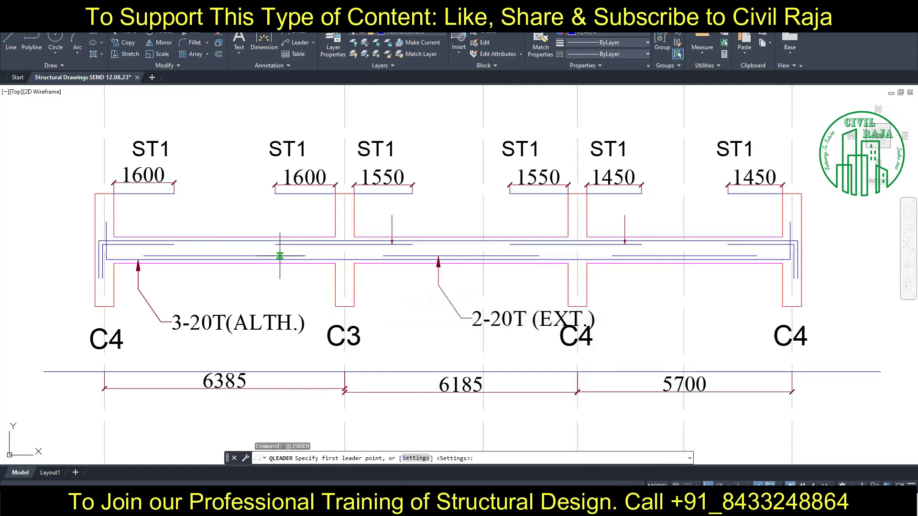
{"action": "left_click", "coordinate": [279, 256]}
{"action": "left_click", "coordinate": [460, 317]}
{"action": "key", "text": "Escape"}
Draw a right-span leader, then delete it as misdrawn
{"action": "key", "text": "Return"}
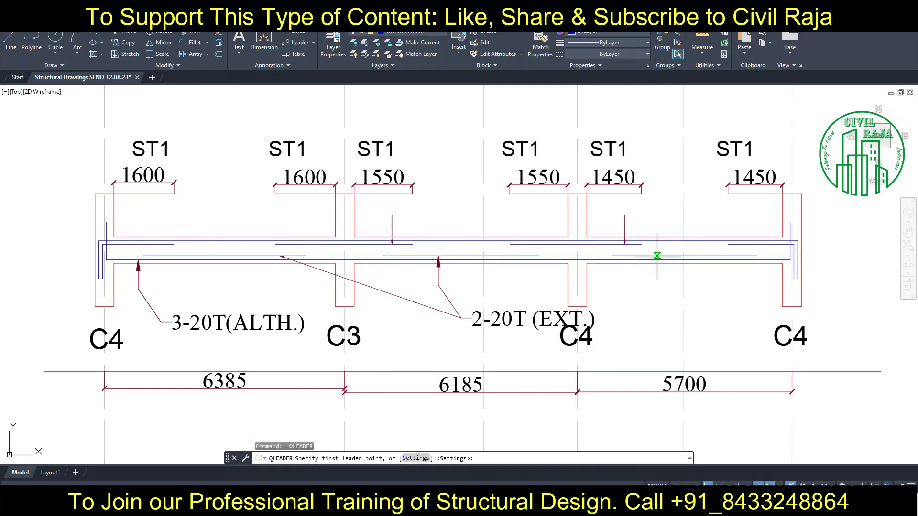
{"action": "left_click", "coordinate": [657, 256]}
{"action": "left_click", "coordinate": [657, 317]}
{"action": "left_click", "coordinate": [594, 311]}
{"action": "key", "text": "Escape"}
{"action": "left_click", "coordinate": [626, 314]}
{"action": "left_click", "coordinate": [595, 311]}
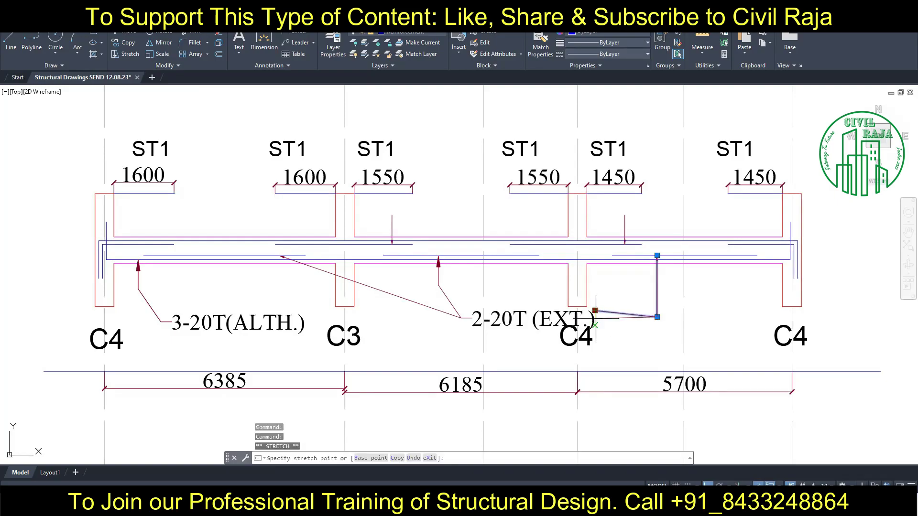
{"action": "key", "text": "Escape"}
{"action": "key", "text": "Escape"}
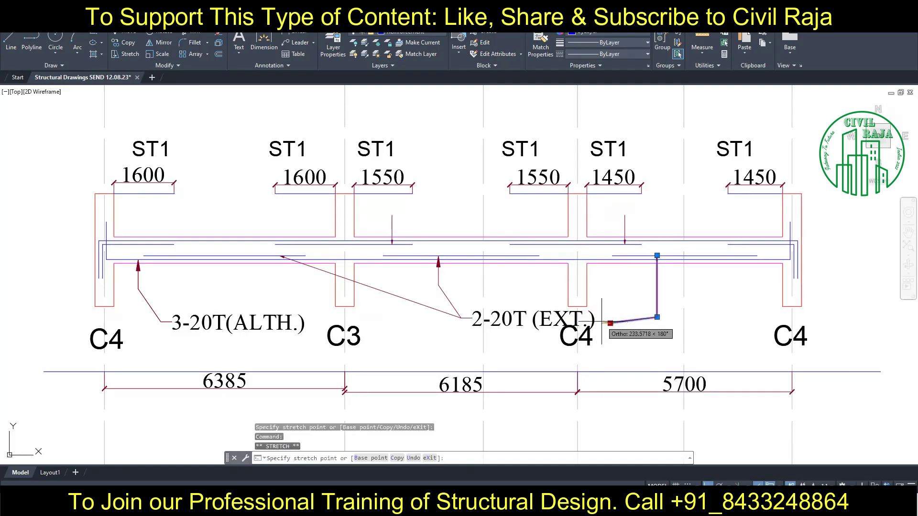
{"action": "left_click_drag", "start_coordinate": [673, 347], "coordinate": [593, 298]}
{"action": "key", "text": "Delete"}
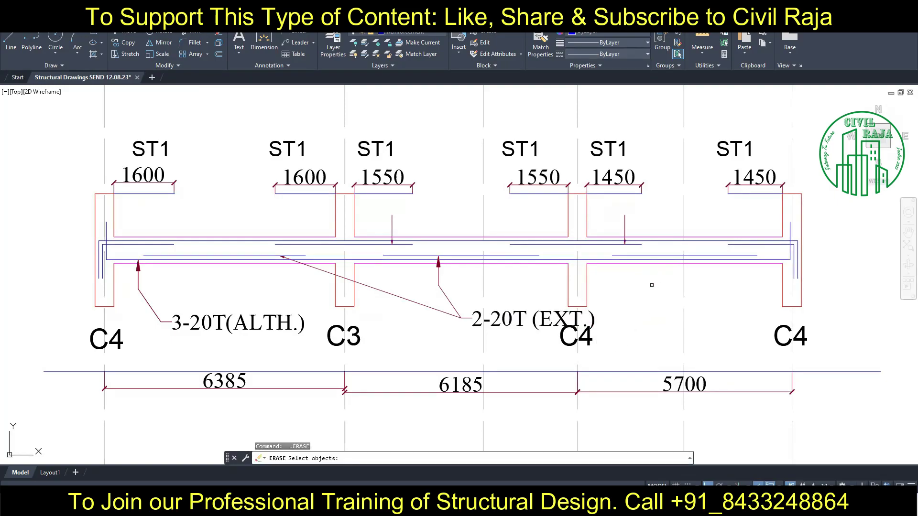
Redraw the right-span leader straight down, then across to the 2-20T (EXT.) label
{"action": "right_click", "coordinate": [651, 353]}
{"action": "left_click", "coordinate": [812, 306]}
{"action": "left_click", "coordinate": [727, 256]}
{"action": "left_click", "coordinate": [727, 319]}
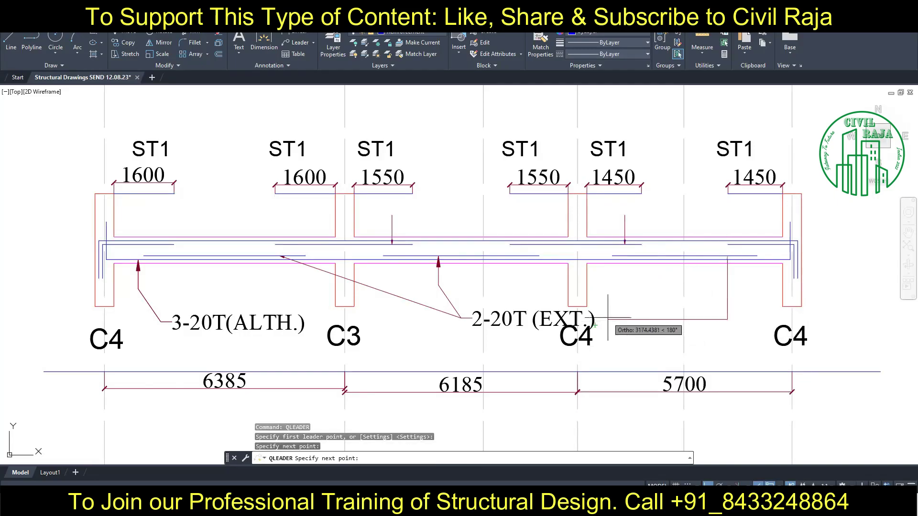
{"action": "left_click", "coordinate": [607, 319]}
{"action": "key", "text": "Escape"}
Inspect the right and left leaders' properties, checking arrow size
{"action": "double_click", "coordinate": [727, 287]}
{"action": "left_click", "coordinate": [791, 254]}
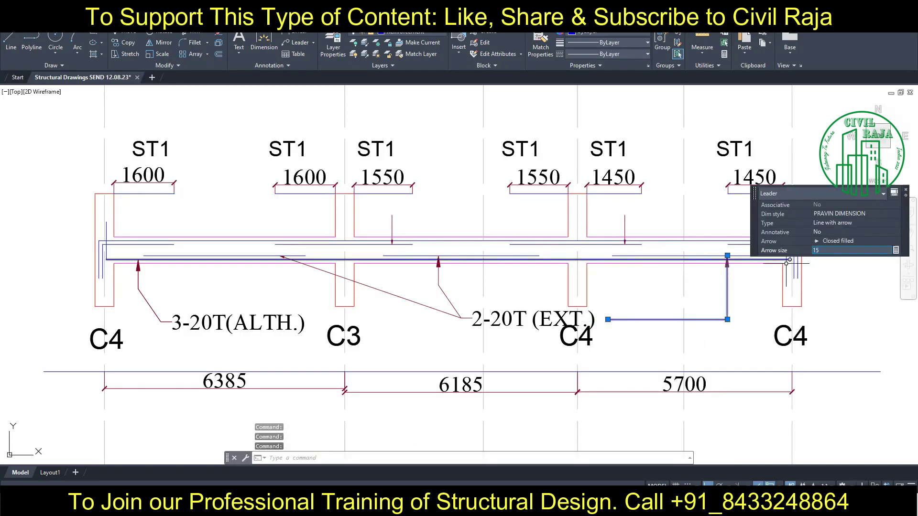
{"action": "key", "text": "Escape"}
{"action": "left_click", "coordinate": [396, 296]}
{"action": "left_click", "coordinate": [405, 340]}
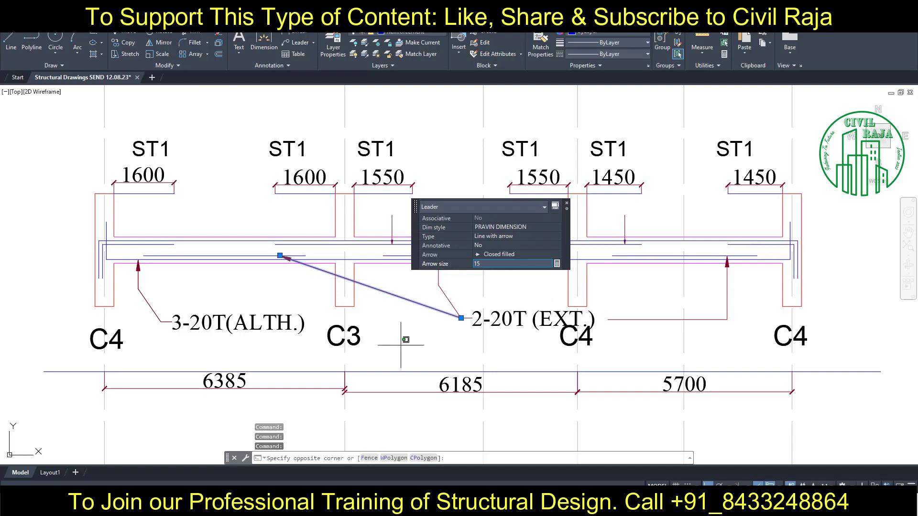
{"action": "key", "text": "Escape"}
{"action": "key", "text": "Escape"}
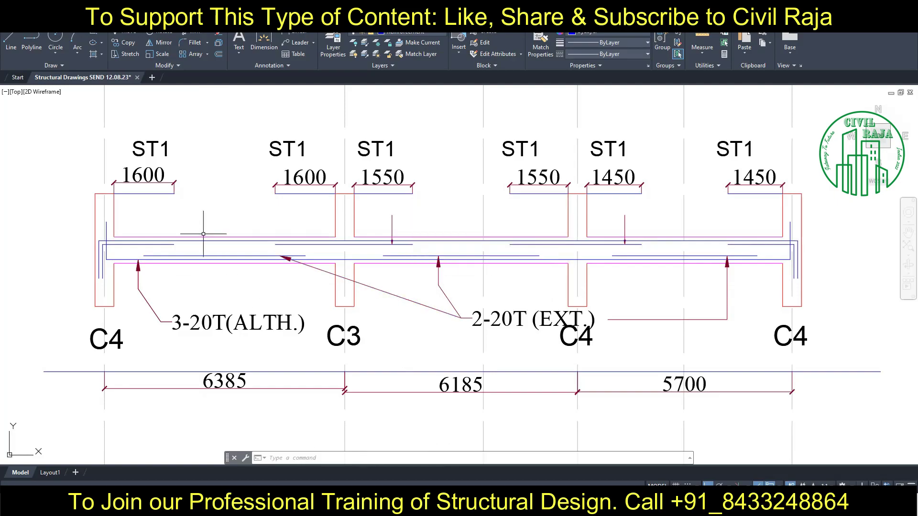
Select the upper 3-20T (ALTH.) leader and start copying it, then cancel
{"action": "scroll", "coordinate": [200, 234], "scroll_direction": "down", "scroll_amount": 2}
{"action": "scroll", "coordinate": [246, 277], "scroll_direction": "down", "scroll_amount": 5}
{"action": "scroll", "coordinate": [287, 215], "scroll_direction": "up", "scroll_amount": 7}
{"action": "left_click", "coordinate": [369, 201]}
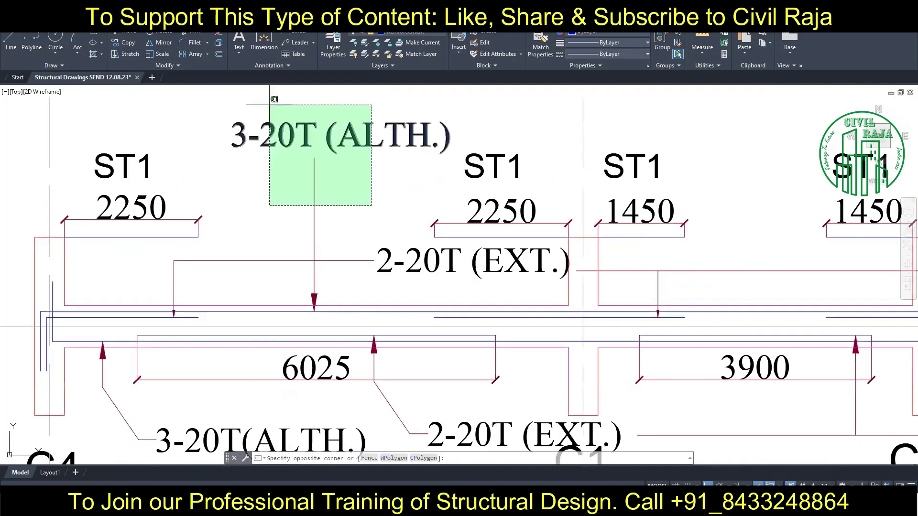
{"action": "left_click", "coordinate": [266, 99]}
{"action": "left_click", "coordinate": [128, 42]}
{"action": "left_click", "coordinate": [314, 311]}
{"action": "scroll", "coordinate": [317, 263], "scroll_direction": "down", "scroll_amount": 3}
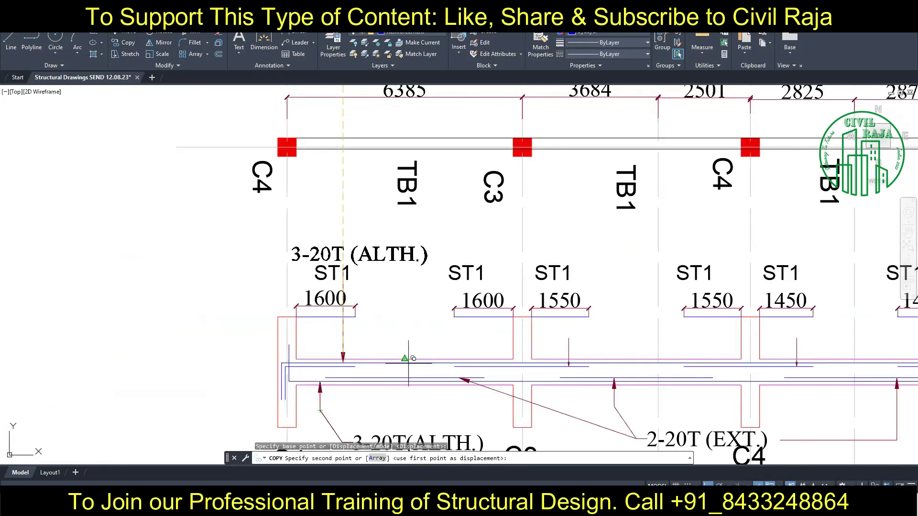
{"action": "scroll", "coordinate": [355, 376], "scroll_direction": "up", "scroll_amount": 6}
{"action": "key", "text": "Escape"}
{"action": "scroll", "coordinate": [356, 375], "scroll_direction": "down", "scroll_amount": 5}
{"action": "scroll", "coordinate": [287, 239], "scroll_direction": "up", "scroll_amount": 2}
Copy the upper 2-20T (EXT.) leader over the new beam's top bars
{"action": "left_click", "coordinate": [334, 270]}
{"action": "left_click", "coordinate": [217, 248]}
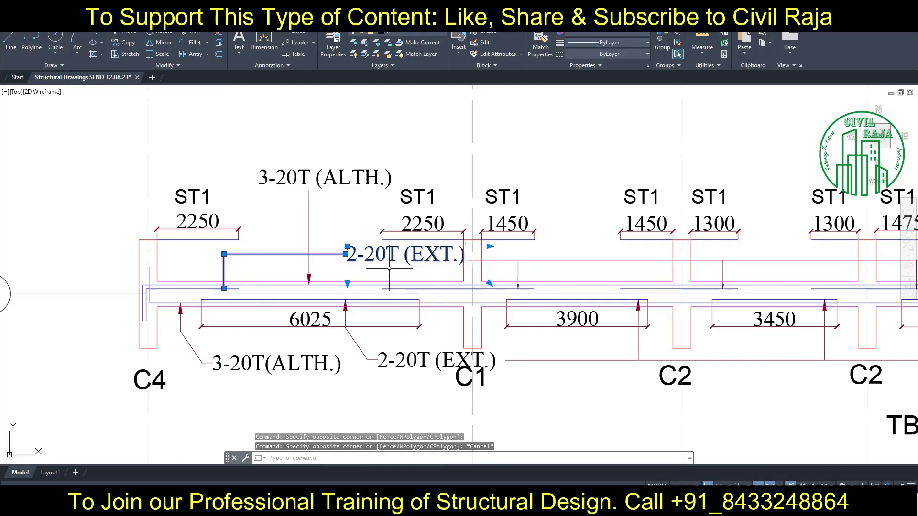
{"action": "left_click", "coordinate": [125, 42]}
{"action": "scroll", "coordinate": [232, 288], "scroll_direction": "down", "scroll_amount": 5}
{"action": "scroll", "coordinate": [252, 260], "scroll_direction": "up", "scroll_amount": 6}
{"action": "left_click", "coordinate": [252, 260]}
{"action": "scroll", "coordinate": [252, 260], "scroll_direction": "down", "scroll_amount": 3}
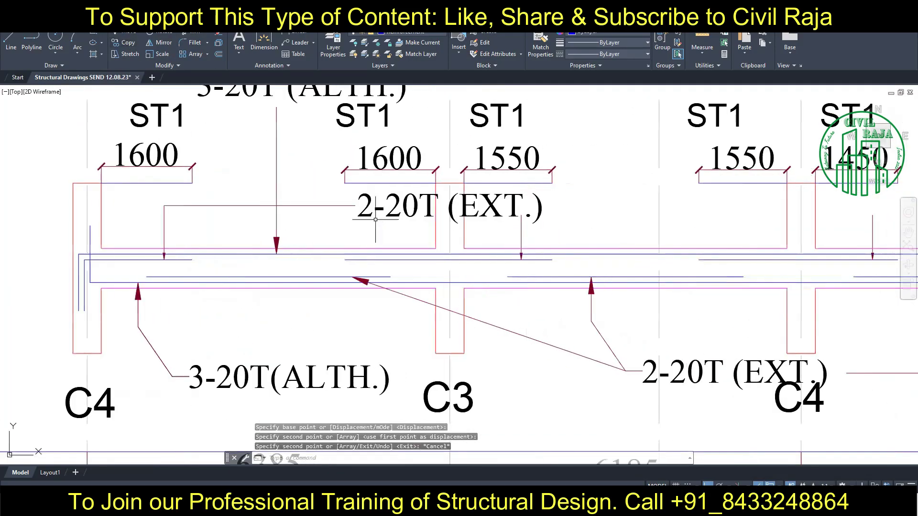
{"action": "key", "text": "Escape"}
Reposition the copied 2-20T (EXT.) label text up and to the left
{"action": "left_click", "coordinate": [528, 214]}
{"action": "left_click_drag", "start_coordinate": [528, 214], "coordinate": [726, 230]}
{"action": "key", "text": "Escape"}
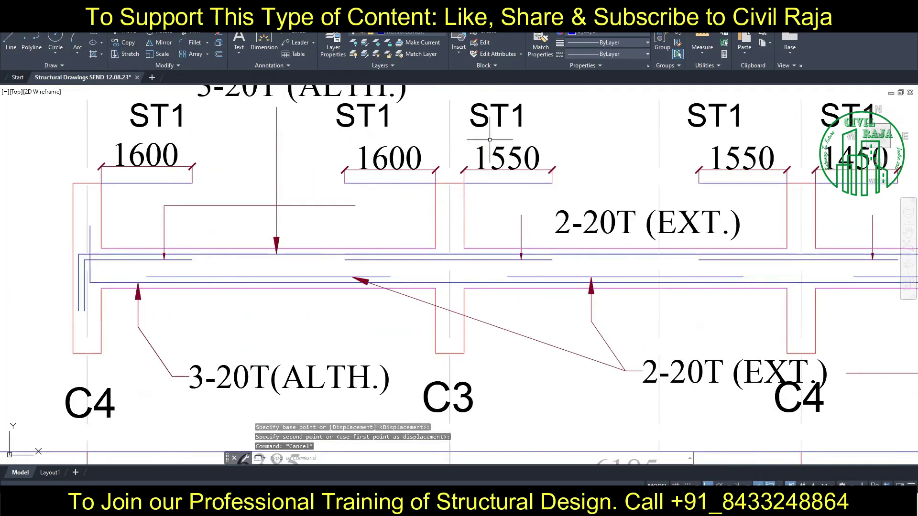
{"action": "left_click_drag", "start_coordinate": [564, 243], "coordinate": [509, 227]}
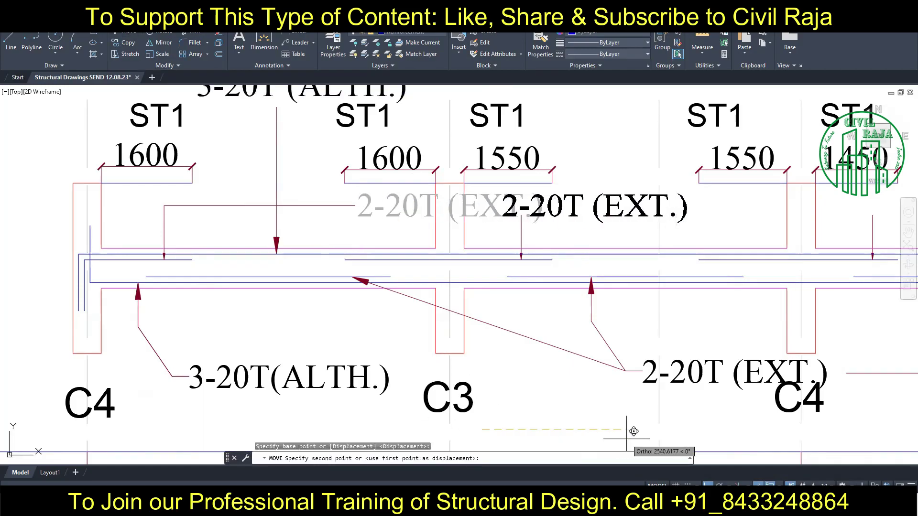
Stretch the leader's top line to the 2-20T (EXT.) text and level it horizontally
{"action": "left_click", "coordinate": [311, 205]}
{"action": "left_click", "coordinate": [354, 206]}
{"action": "left_click", "coordinate": [499, 194]}
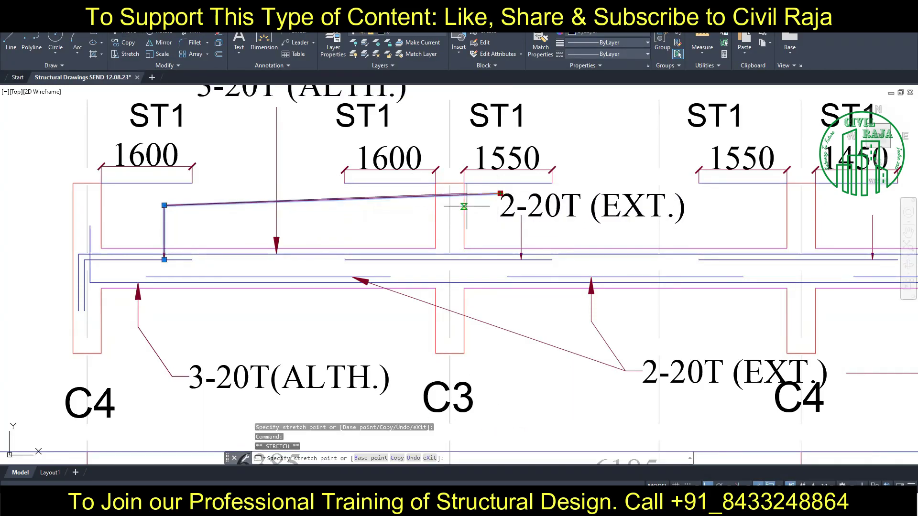
{"action": "key", "text": "Escape"}
{"action": "left_click", "coordinate": [346, 199]}
{"action": "left_click", "coordinate": [499, 193]}
{"action": "left_click", "coordinate": [479, 206]}
{"action": "key", "text": "Escape"}
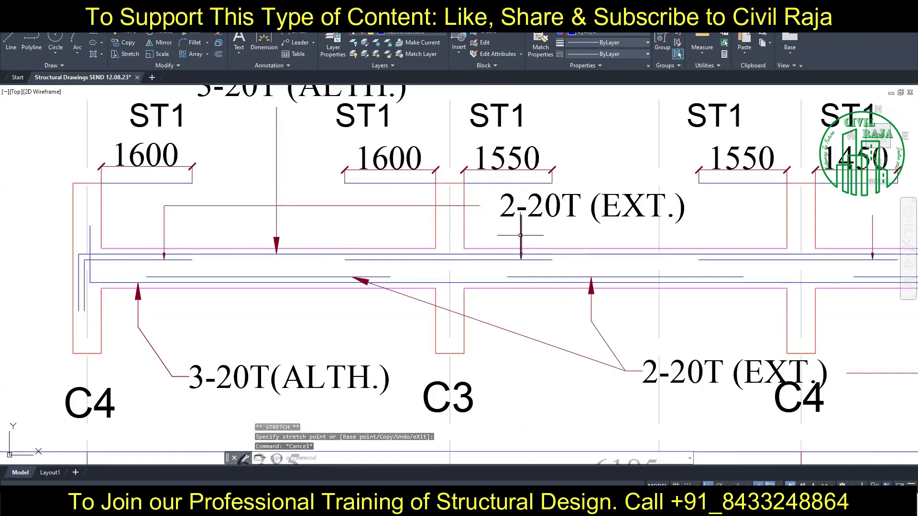
Attempt to copy the vertical leader drop line, then cancel
{"action": "left_click", "coordinate": [521, 235]}
{"action": "left_click", "coordinate": [126, 42]}
{"action": "left_click", "coordinate": [521, 260]}
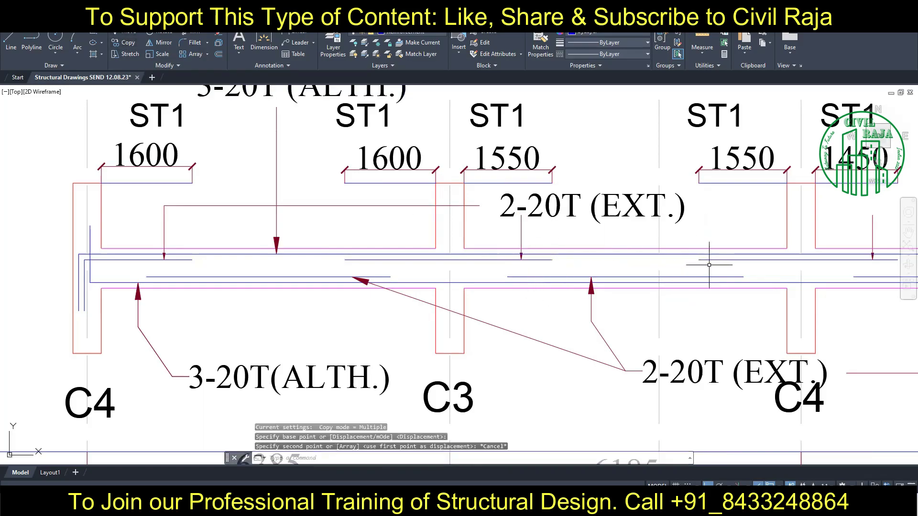
{"action": "key", "text": "Escape"}
{"action": "scroll", "coordinate": [525, 268], "scroll_direction": "down", "scroll_amount": 3}
{"action": "left_click", "coordinate": [497, 228]}
{"action": "key", "text": "Escape"}
Draw a new leader from a top extra bar up to the 2-20T (EXT.) line
{"action": "right_click", "coordinate": [531, 215]}
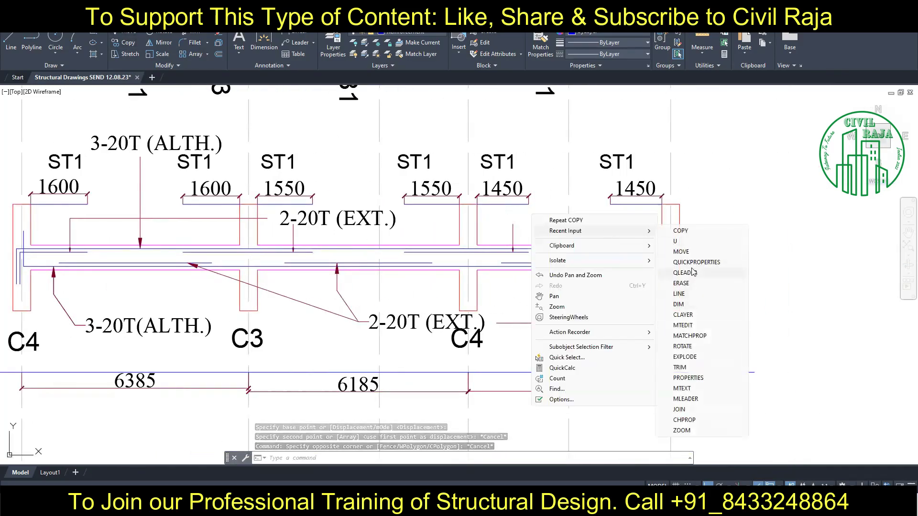
{"action": "left_click", "coordinate": [679, 188]}
{"action": "left_click", "coordinate": [628, 249]}
{"action": "left_click", "coordinate": [629, 215]}
{"action": "left_click", "coordinate": [406, 215]}
{"action": "key", "text": "Escape"}
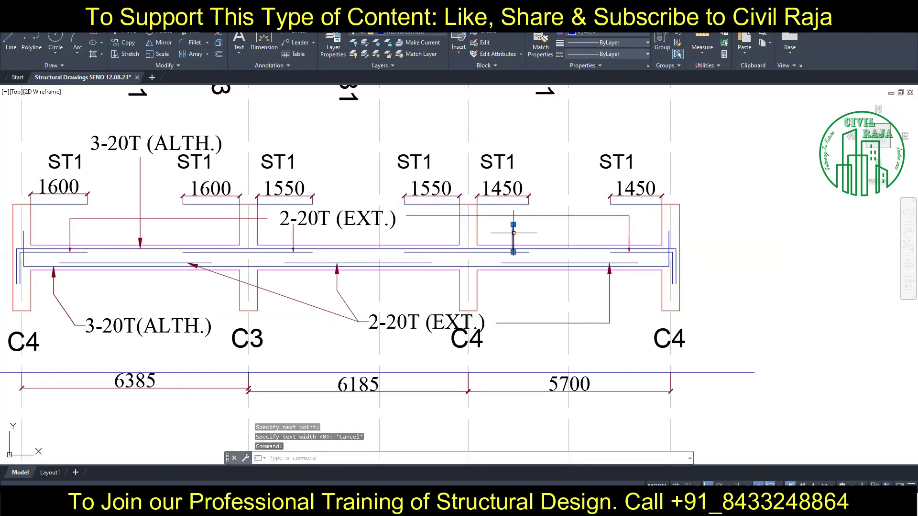
Set the top leaders' arrow size to 6 for consistent arrowheads
{"action": "left_click", "coordinate": [629, 234]}
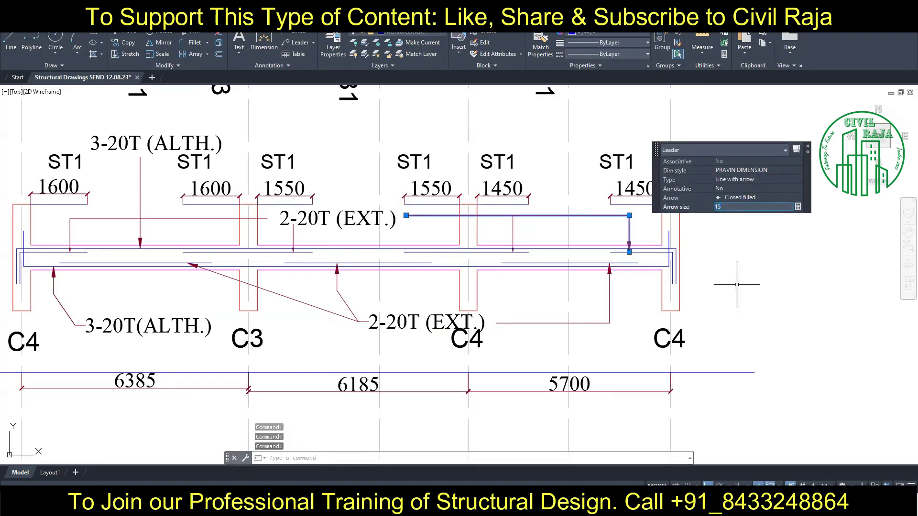
{"action": "key", "text": "Return"}
{"action": "key", "text": "Escape"}
{"action": "left_click", "coordinate": [513, 234]}
{"action": "key", "text": "Escape"}
{"action": "left_click", "coordinate": [293, 239]}
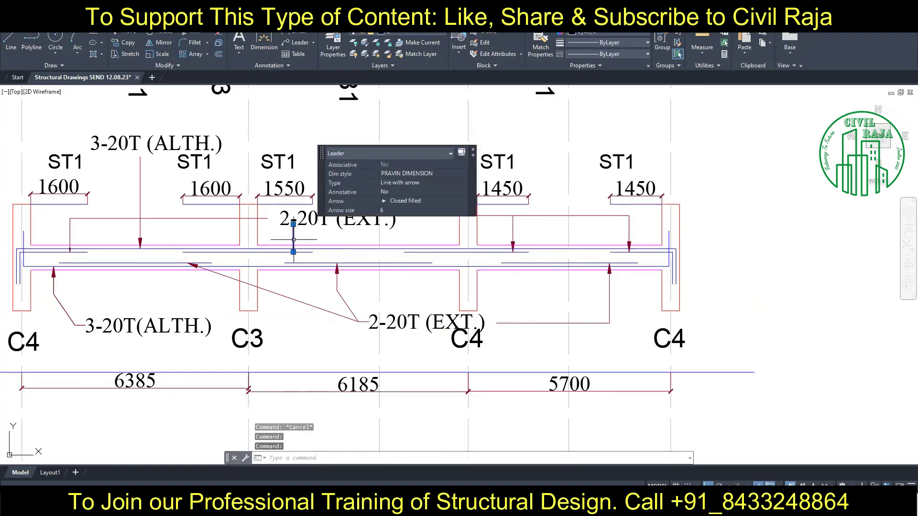
{"action": "key", "text": "Return"}
{"action": "key", "text": "Escape"}
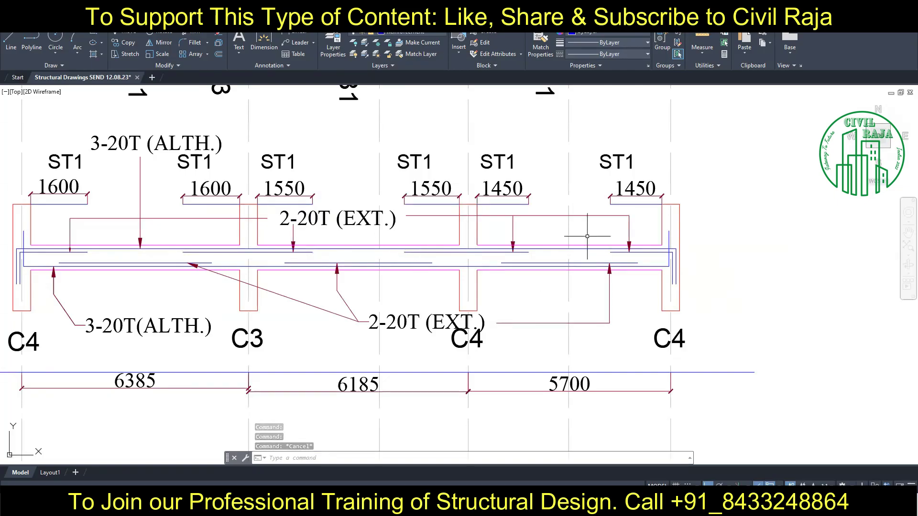
{"action": "left_click", "coordinate": [157, 218]}
Finish the left leader's arrow size 15, then erase the old plan strip above the beam
{"action": "key", "text": "Return"}
{"action": "key", "text": "Escape"}
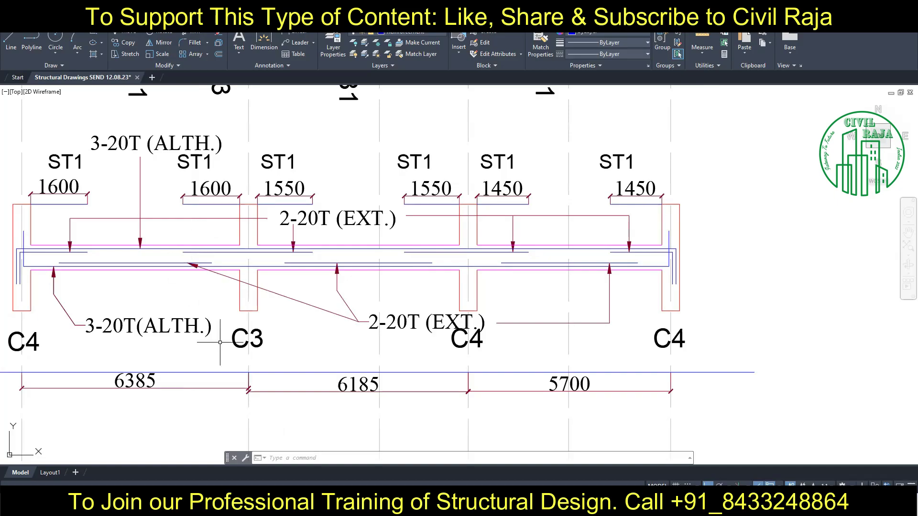
{"action": "scroll", "coordinate": [219, 342], "scroll_direction": "down", "scroll_amount": 2}
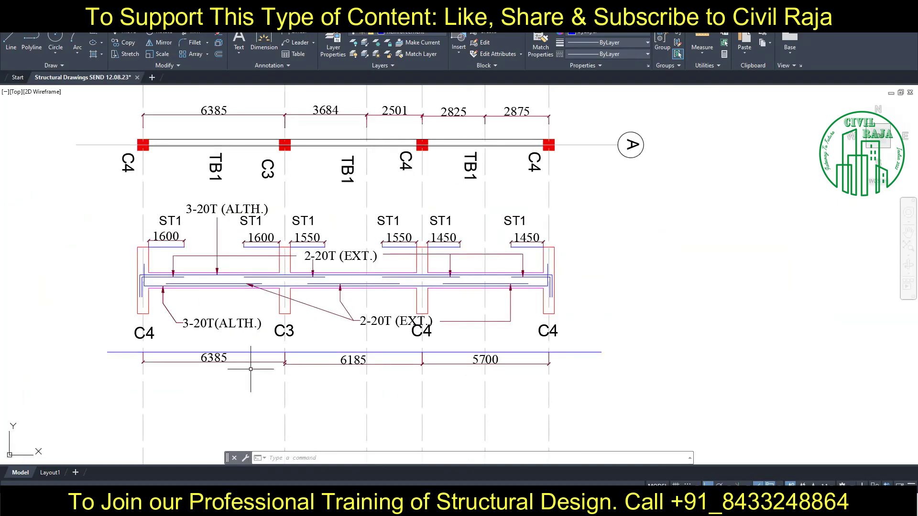
{"action": "middle_click_drag", "start_coordinate": [250, 369], "coordinate": [241, 422]}
{"action": "left_click", "coordinate": [52, 180]}
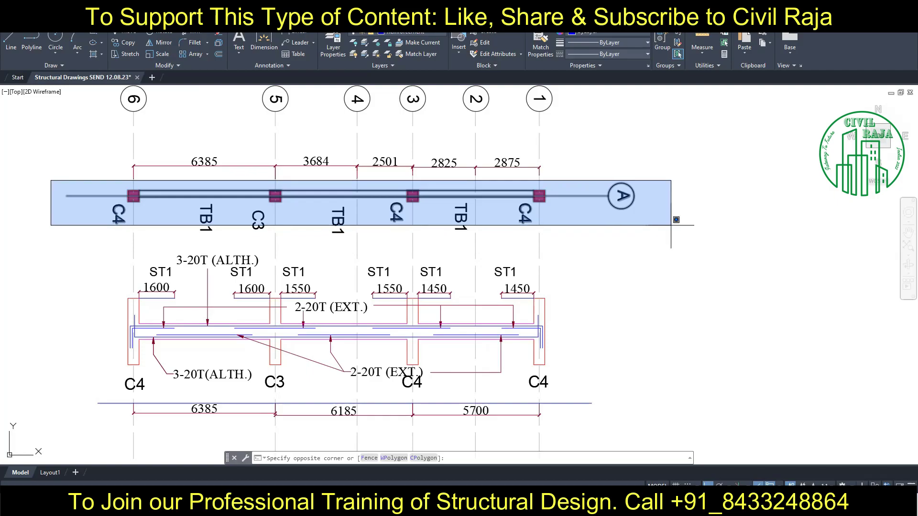
{"action": "left_click", "coordinate": [671, 224]}
{"action": "key", "text": "Delete"}
{"action": "key", "text": "Escape"}
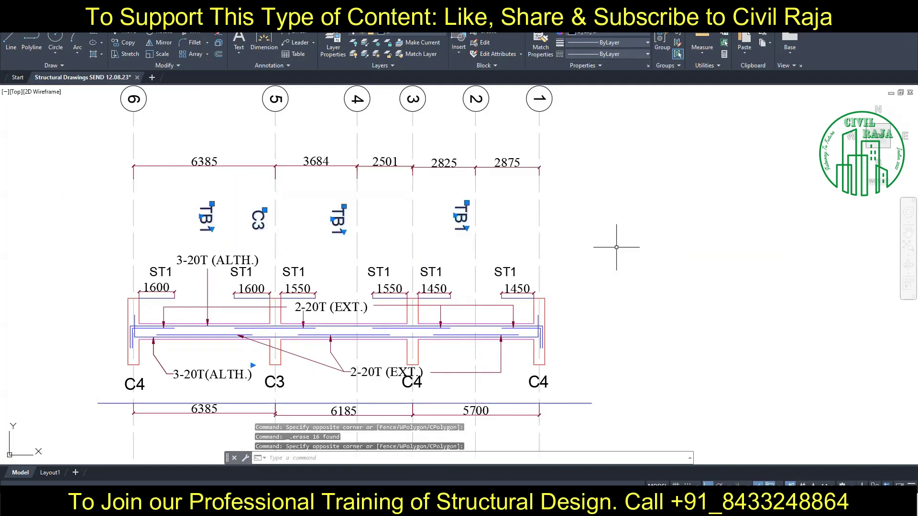
Grip-stretch grid line 1 so it ends at the beam end
{"action": "middle_click_drag", "start_coordinate": [617, 248], "coordinate": [334, 144]}
{"action": "left_click", "coordinate": [159, 282]}
{"action": "left_click", "coordinate": [113, 228]}
{"action": "scroll", "coordinate": [221, 255], "scroll_direction": "up", "scroll_amount": 5}
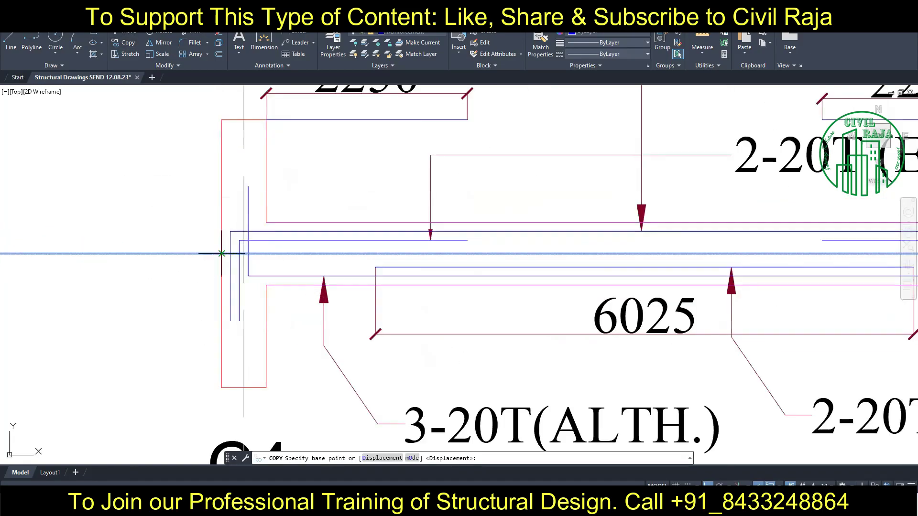
{"action": "scroll", "coordinate": [168, 274], "scroll_direction": "down", "scroll_amount": 8}
{"action": "left_click", "coordinate": [660, 270]}
{"action": "left_click", "coordinate": [355, 270]}
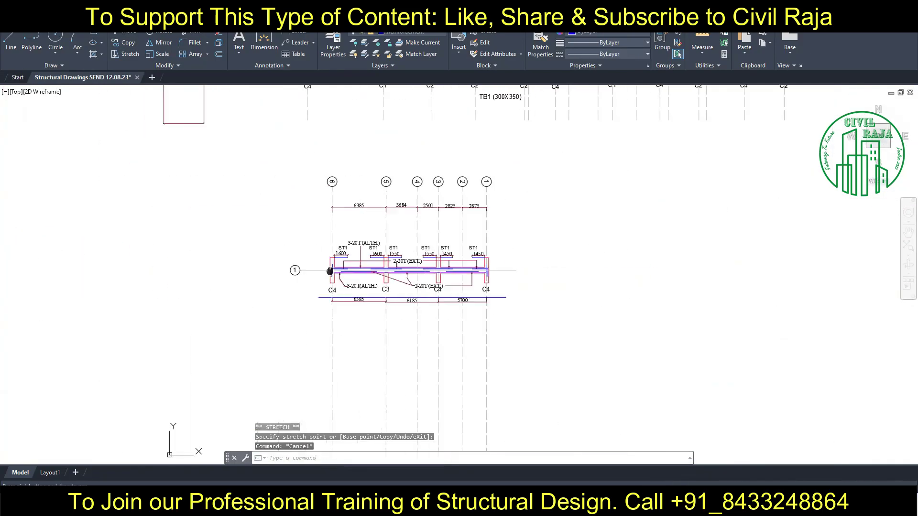
{"action": "key", "text": "Escape"}
Move the beam drawing lower with MOVE
{"action": "scroll", "coordinate": [191, 324], "scroll_direction": "up", "scroll_amount": 4}
{"action": "scroll", "coordinate": [183, 316], "scroll_direction": "down", "scroll_amount": 2}
{"action": "scroll", "coordinate": [176, 216], "scroll_direction": "down", "scroll_amount": 3}
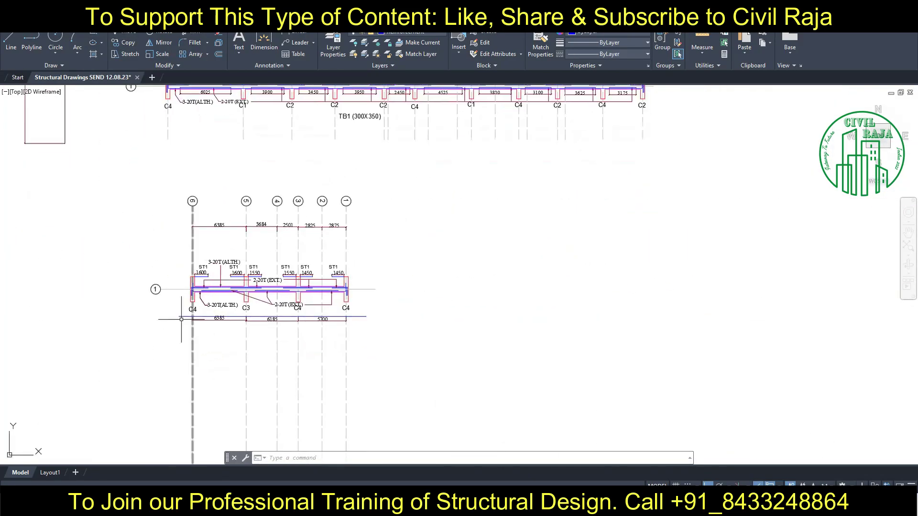
{"action": "scroll", "coordinate": [267, 267], "scroll_direction": "up", "scroll_amount": 4}
{"action": "key", "text": "m"}
{"action": "left_click", "coordinate": [62, 184]}
{"action": "left_click", "coordinate": [217, 369]}
Copy the TB1 (300X350) label to sit beneath the new beam
{"action": "scroll", "coordinate": [217, 370], "scroll_direction": "down", "scroll_amount": 3}
{"action": "scroll", "coordinate": [383, 277], "scroll_direction": "up", "scroll_amount": 3}
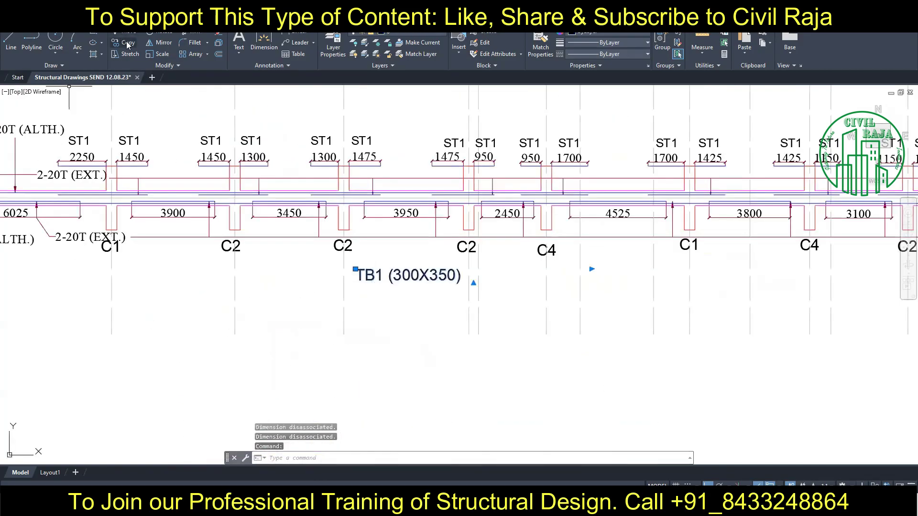
{"action": "left_click", "coordinate": [406, 395]}
{"action": "type", "text": "co"}
{"action": "key", "text": "Return"}
{"action": "scroll", "coordinate": [266, 368], "scroll_direction": "down", "scroll_amount": 4}
{"action": "scroll", "coordinate": [379, 307], "scroll_direction": "up", "scroll_amount": 6}
{"action": "left_click", "coordinate": [343, 308]}
{"action": "key", "text": "Escape"}
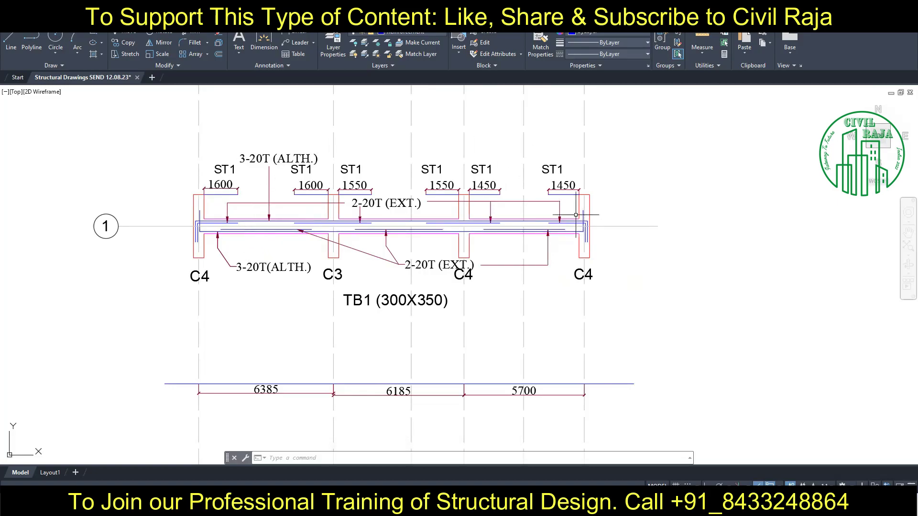
Match properties from a grid line using MA
{"action": "type", "text": "ma"}
{"action": "key", "text": "Return"}
{"action": "left_click", "coordinate": [198, 348]}
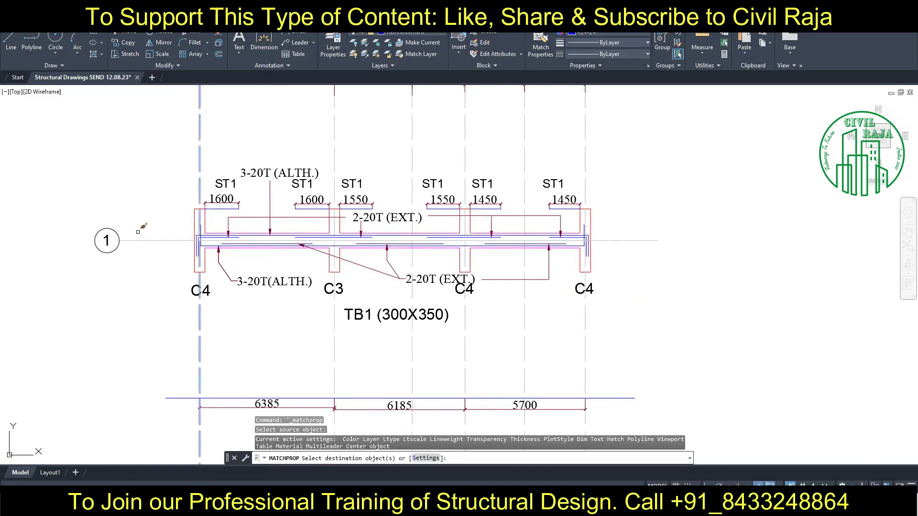
{"action": "scroll", "coordinate": [162, 233], "scroll_direction": "down", "scroll_amount": 3}
{"action": "scroll", "coordinate": [199, 304], "scroll_direction": "up", "scroll_amount": 3}
{"action": "key", "text": "Escape"}
Change the second grid bubble's number to 6
{"action": "scroll", "coordinate": [199, 305], "scroll_direction": "down", "scroll_amount": 3}
{"action": "scroll", "coordinate": [266, 308], "scroll_direction": "down", "scroll_amount": 3}
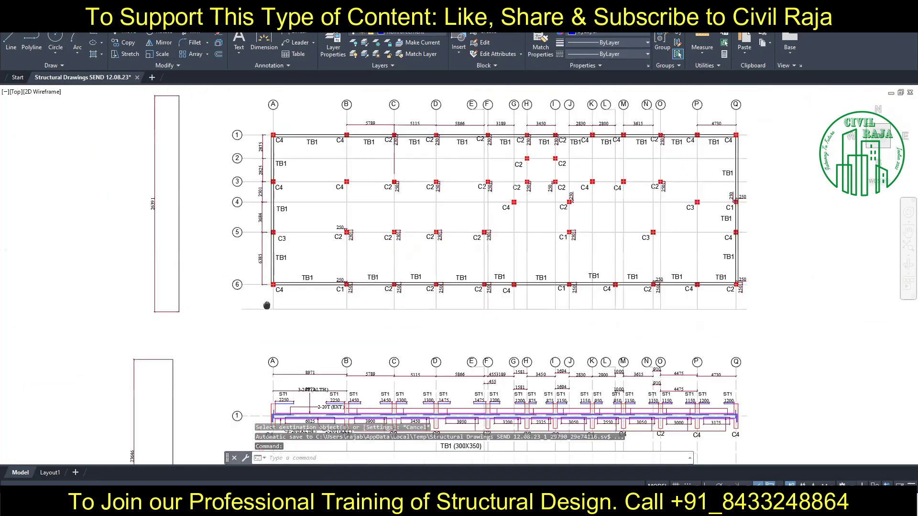
{"action": "scroll", "coordinate": [311, 236], "scroll_direction": "up", "scroll_amount": 2}
{"action": "scroll", "coordinate": [240, 325], "scroll_direction": "up", "scroll_amount": 3}
{"action": "double_click", "coordinate": [239, 325]}
{"action": "type", "text": "6"}
{"action": "key", "text": "Escape"}
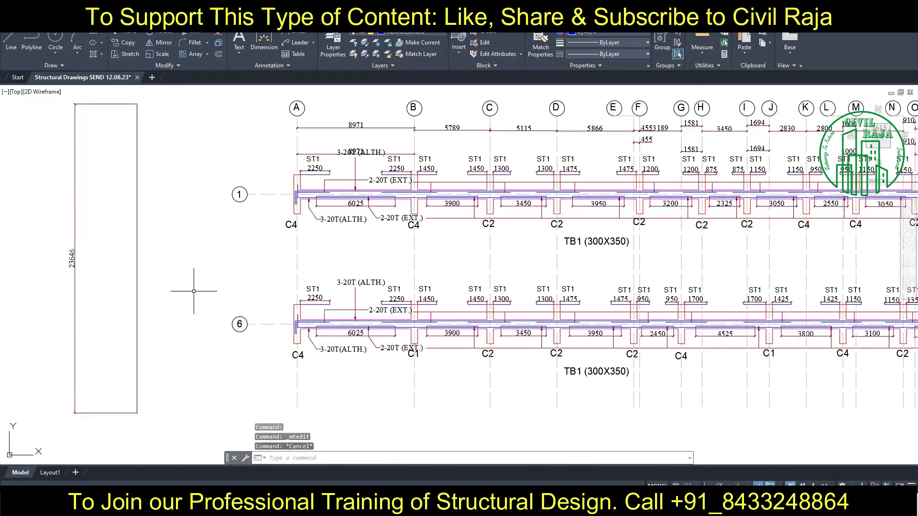
{"action": "scroll", "coordinate": [209, 338], "scroll_direction": "down", "scroll_amount": 3}
{"action": "scroll", "coordinate": [231, 392], "scroll_direction": "up", "scroll_amount": 3}
Relabel the beam's grid bubble as A and erase the old bubble numbers
{"action": "double_click", "coordinate": [194, 364]}
{"action": "type", "text": "A"}
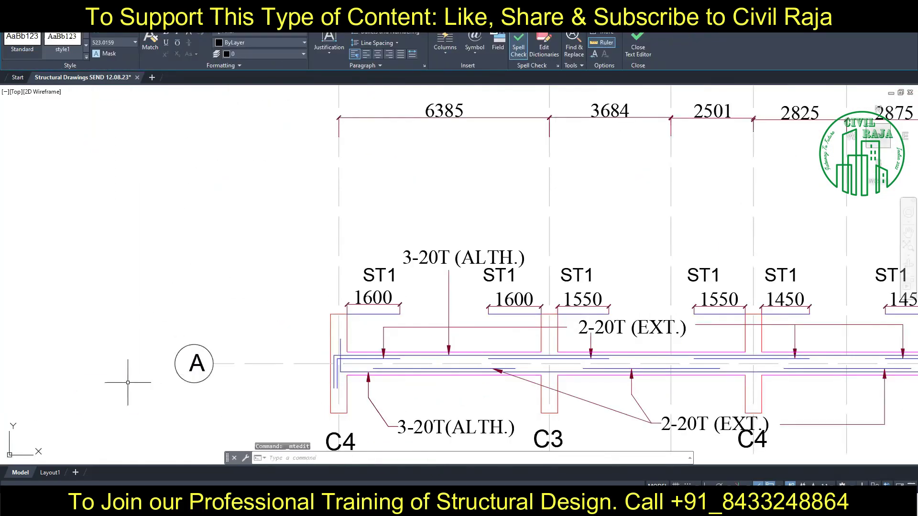
{"action": "scroll", "coordinate": [213, 226], "scroll_direction": "down", "scroll_amount": 1}
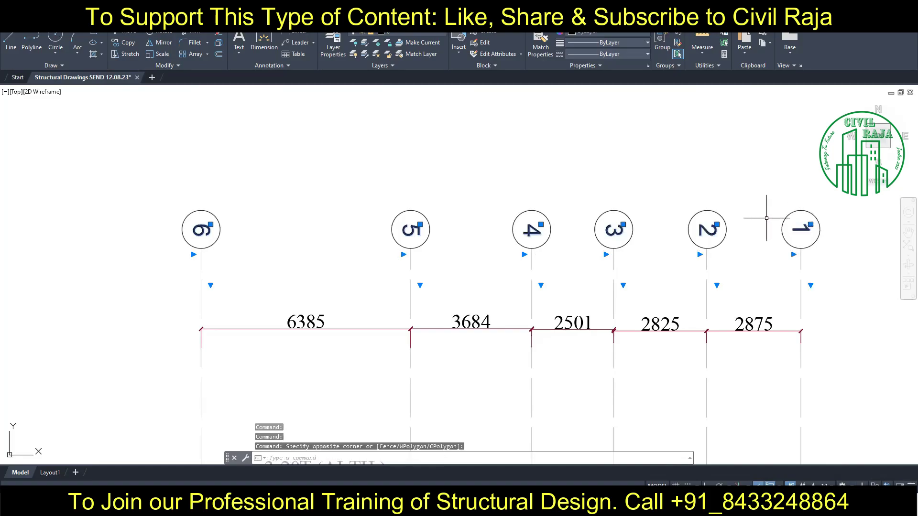
{"action": "key", "text": "Delete"}
{"action": "scroll", "coordinate": [215, 289], "scroll_direction": "down", "scroll_amount": 2}
{"action": "scroll", "coordinate": [205, 199], "scroll_direction": "up", "scroll_amount": 3}
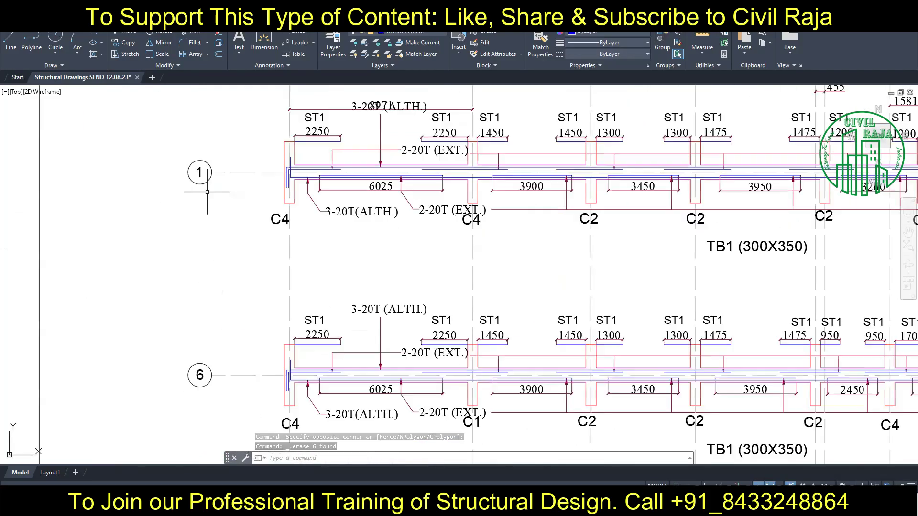
{"action": "left_click", "coordinate": [127, 43]}
{"action": "scroll", "coordinate": [287, 239], "scroll_direction": "down", "scroll_amount": 3}
{"action": "scroll", "coordinate": [231, 317], "scroll_direction": "up", "scroll_amount": 3}
{"action": "key", "text": "Escape"}
Change grid bubble 1's number to 6
{"action": "scroll", "coordinate": [208, 181], "scroll_direction": "up", "scroll_amount": 2}
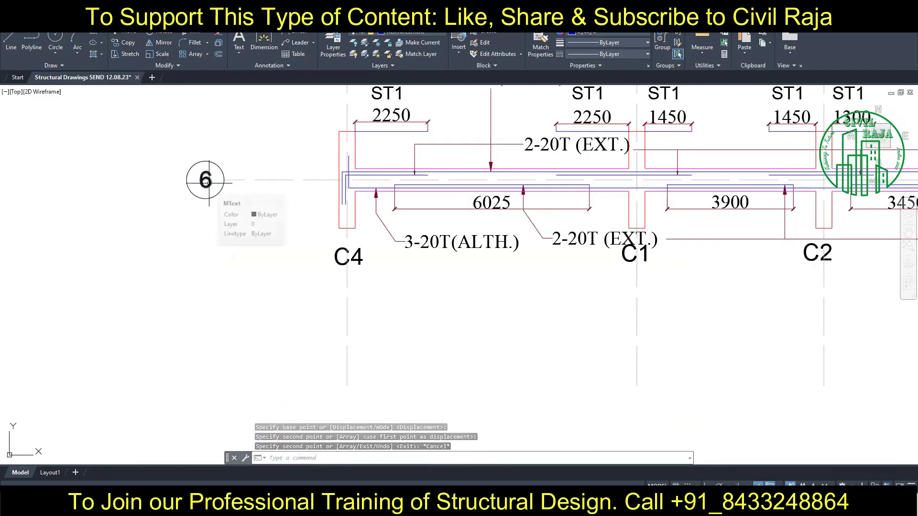
{"action": "scroll", "coordinate": [209, 182], "scroll_direction": "down", "scroll_amount": 3}
{"action": "scroll", "coordinate": [235, 154], "scroll_direction": "down", "scroll_amount": 2}
{"action": "scroll", "coordinate": [243, 211], "scroll_direction": "up", "scroll_amount": 3}
{"action": "scroll", "coordinate": [248, 204], "scroll_direction": "up", "scroll_amount": 2}
{"action": "left_click", "coordinate": [237, 223]}
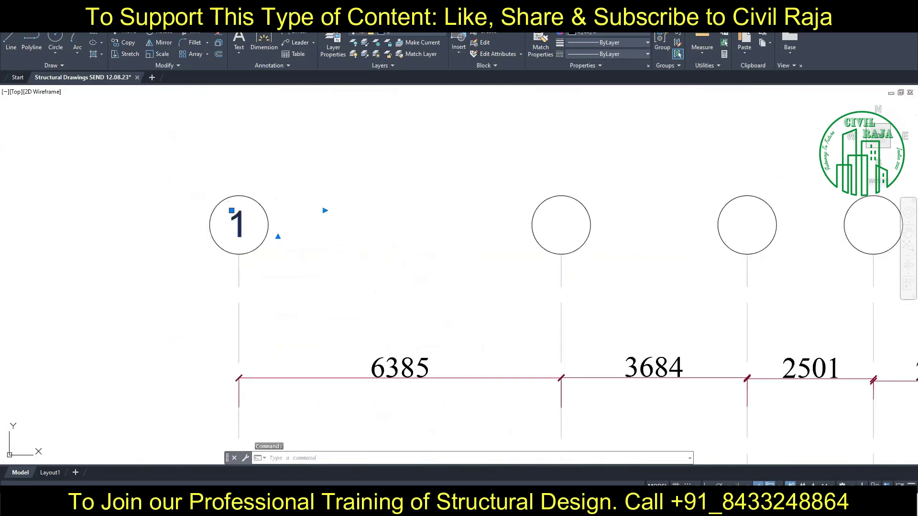
{"action": "double_click", "coordinate": [236, 222]}
{"action": "type", "text": "6"}
{"action": "left_click", "coordinate": [197, 252]}
Copy the 6 label into the four empty grid bubbles
{"action": "left_click", "coordinate": [128, 43]}
{"action": "left_click", "coordinate": [239, 253]}
{"action": "left_click", "coordinate": [561, 254]}
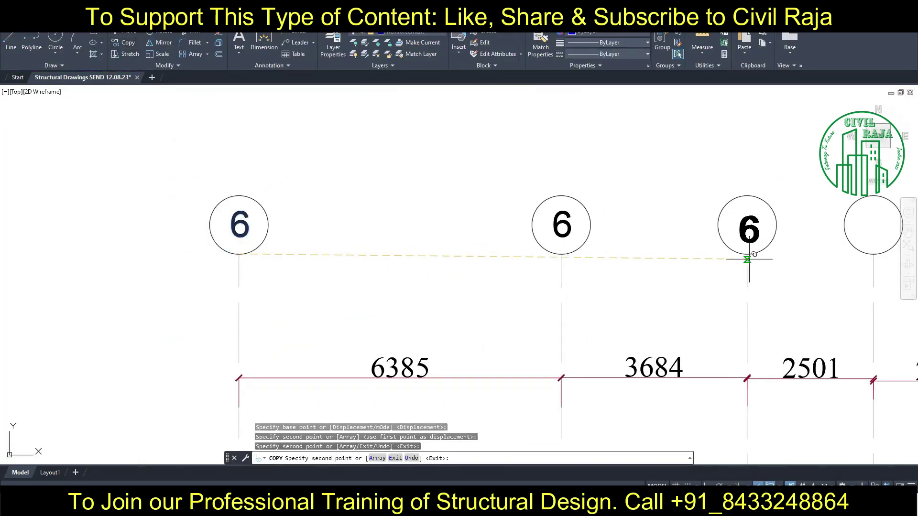
{"action": "left_click", "coordinate": [747, 259]}
{"action": "left_click", "coordinate": [335, 253]}
{"action": "left_click", "coordinate": [477, 254]}
{"action": "left_click", "coordinate": [622, 254]}
{"action": "scroll", "coordinate": [530, 210], "scroll_direction": "down", "scroll_amount": 4}
Renumber the remaining bubbles 5, 4, 3, 2 and 1
{"action": "double_click", "coordinate": [332, 216]}
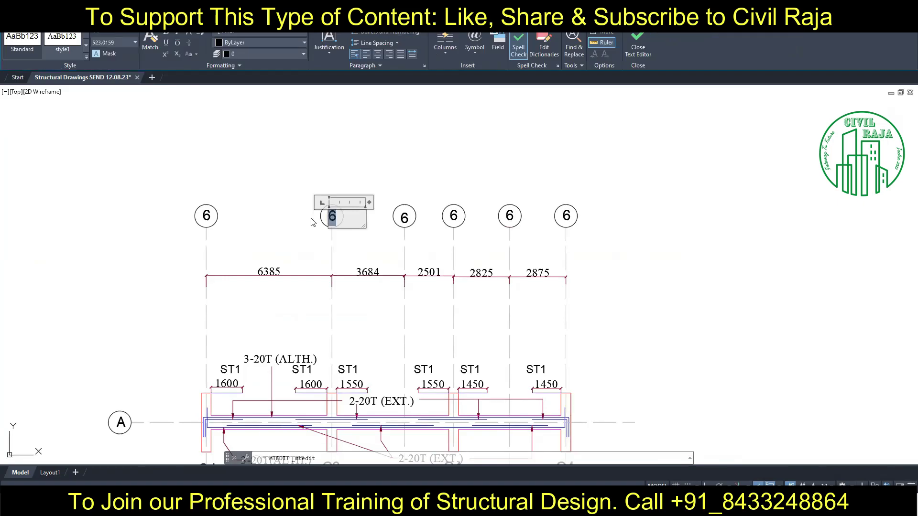
{"action": "type", "text": "5"}
{"action": "double_click", "coordinate": [404, 218]}
{"action": "type", "text": "4"}
{"action": "double_click", "coordinate": [453, 216]}
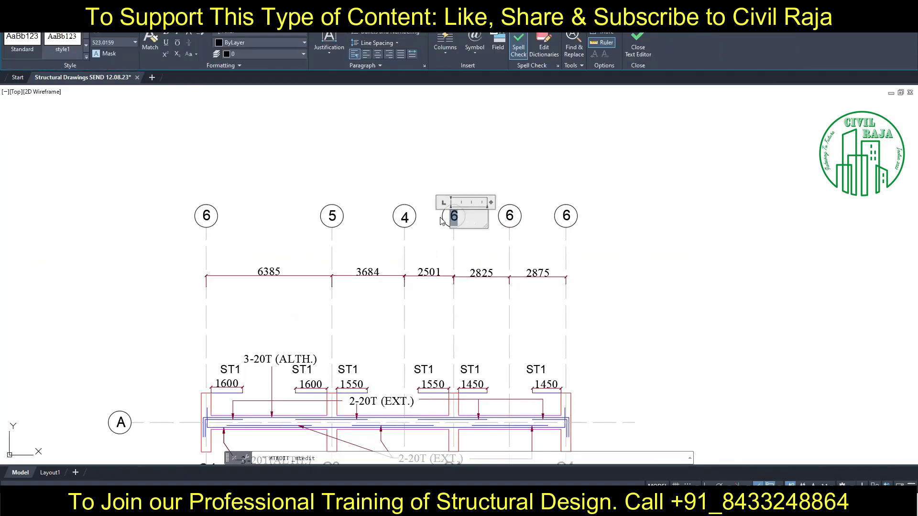
{"action": "type", "text": "3"}
{"action": "double_click", "coordinate": [510, 216]}
{"action": "type", "text": "2"}
{"action": "double_click", "coordinate": [566, 216]}
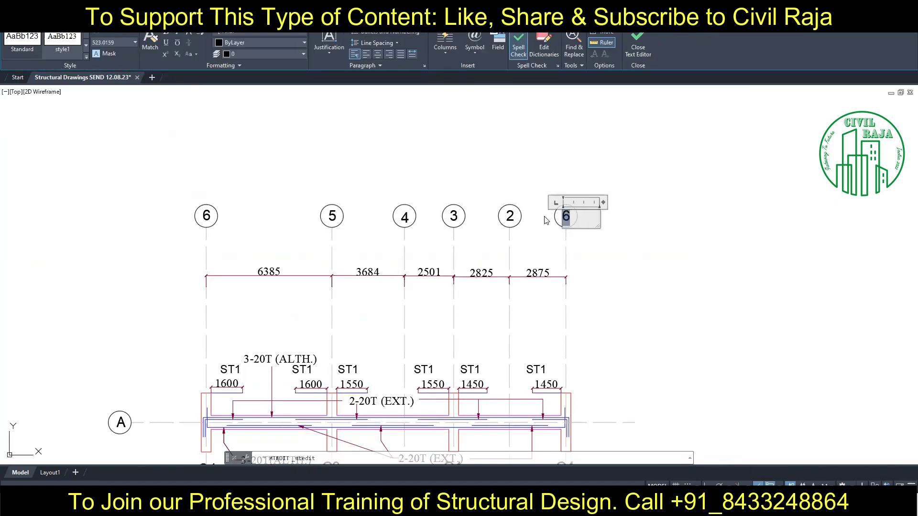
{"action": "type", "text": "1"}
{"action": "left_click", "coordinate": [311, 181]}
{"action": "scroll", "coordinate": [311, 168], "scroll_direction": "down", "scroll_amount": 3}
{"action": "left_click_drag", "start_coordinate": [181, 253], "coordinate": [573, 335]}
{"action": "key", "text": "m"}
{"action": "key", "text": "Return"}
{"action": "left_click", "coordinate": [121, 281]}
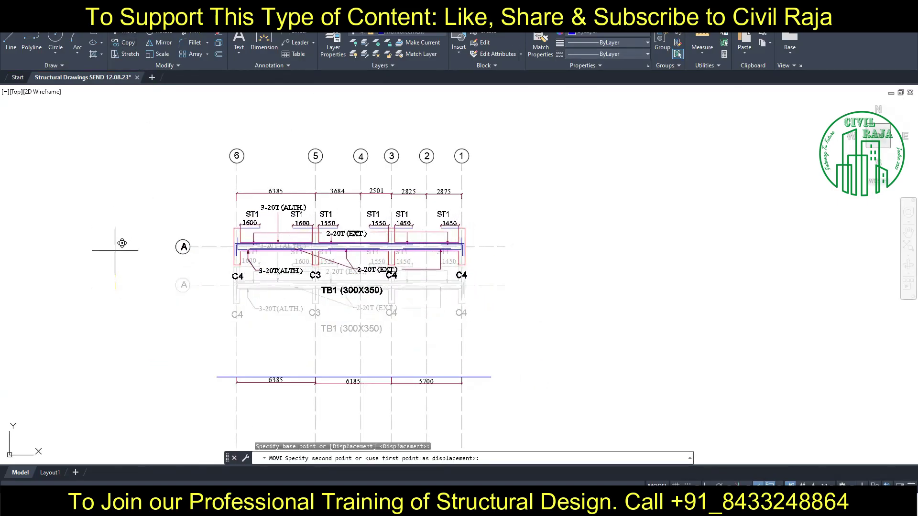
{"action": "key", "text": "Escape"}
{"action": "left_click", "coordinate": [139, 243]}
{"action": "key", "text": "Escape"}
{"action": "left_click", "coordinate": [139, 228]}
{"action": "key", "text": "Escape"}
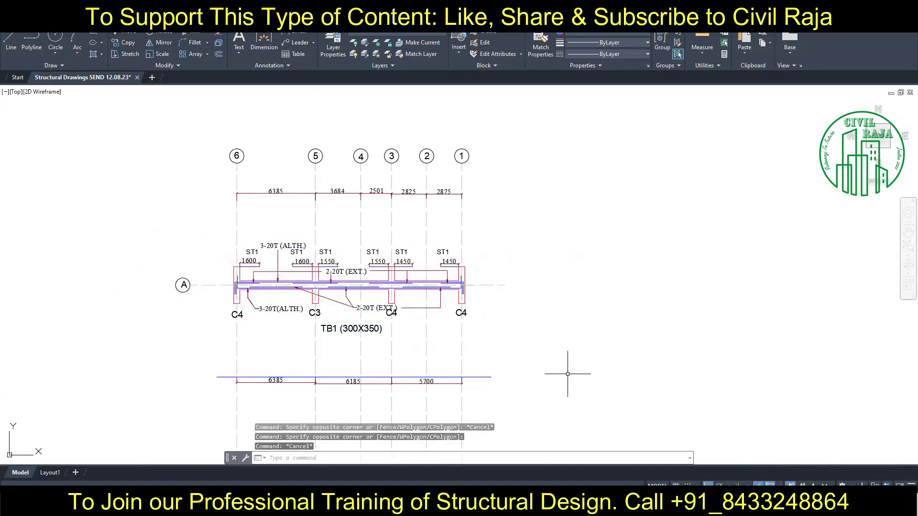
{"action": "left_click_drag", "start_coordinate": [567, 374], "coordinate": [182, 210]}
{"action": "key", "text": "Escape"}
{"action": "left_click_drag", "start_coordinate": [139, 262], "coordinate": [501, 327]}
{"action": "key", "text": "m"}
{"action": "key", "text": "Return"}
{"action": "left_click", "coordinate": [122, 334]}
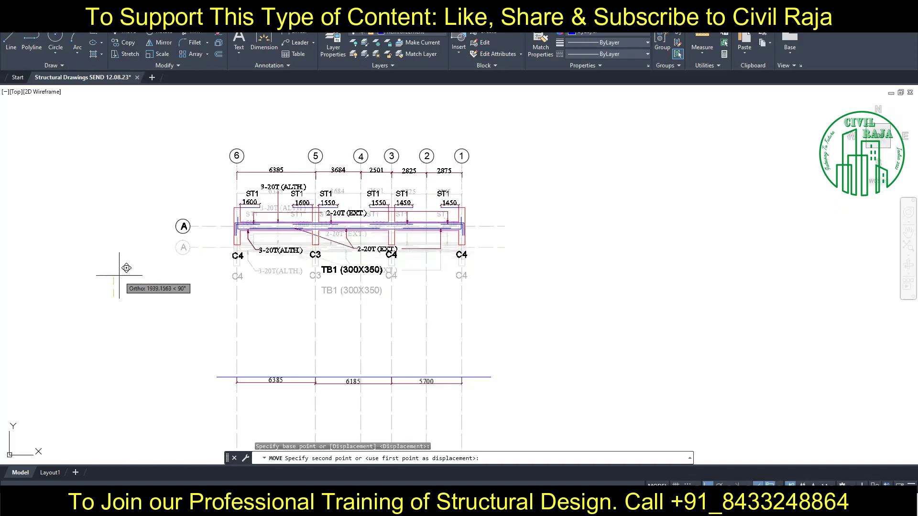
{"action": "left_click", "coordinate": [120, 280]}
{"action": "key", "text": "Escape"}
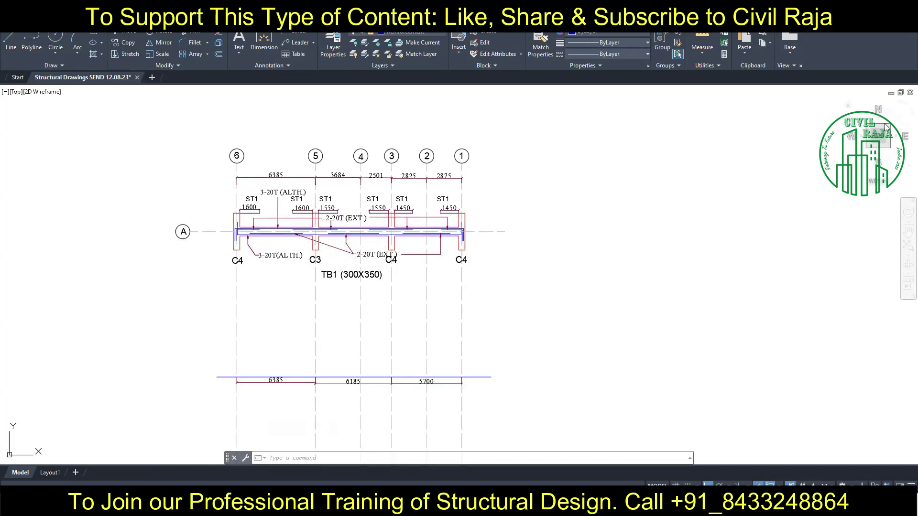
{"action": "scroll", "coordinate": [502, 304], "scroll_direction": "down", "scroll_amount": 6}
{"action": "scroll", "coordinate": [379, 267], "scroll_direction": "up", "scroll_amount": 4}
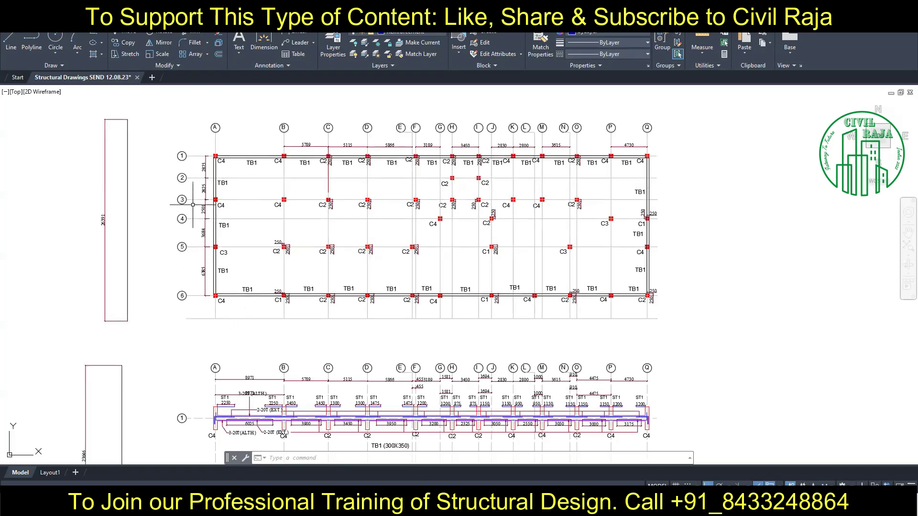
Copy the whole TB1 beam detail to a spot below the original
{"action": "scroll", "coordinate": [665, 250], "scroll_direction": "down", "scroll_amount": 5}
{"action": "scroll", "coordinate": [419, 296], "scroll_direction": "up", "scroll_amount": 5}
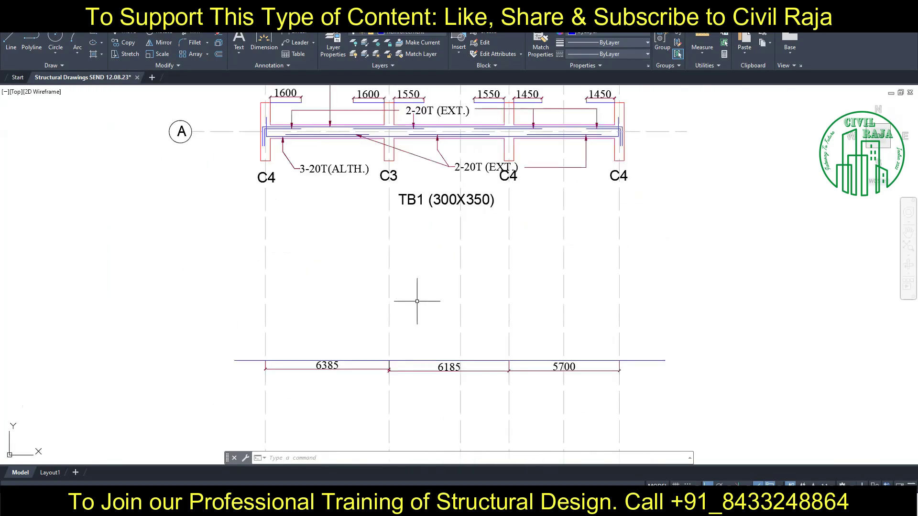
{"action": "left_click", "coordinate": [230, 205]}
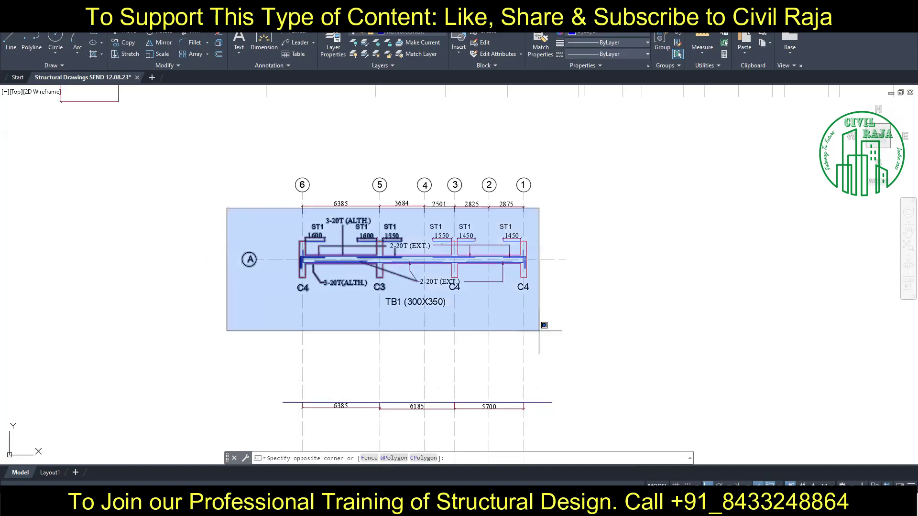
{"action": "left_click", "coordinate": [566, 354]}
{"action": "left_click", "coordinate": [123, 42]}
{"action": "left_click", "coordinate": [153, 191]}
{"action": "left_click", "coordinate": [156, 291]}
{"action": "key", "text": "Escape"}
Move the 6385/6185/5700 grid dimension row beneath the copied beam
{"action": "left_click_drag", "start_coordinate": [235, 293], "coordinate": [529, 327]}
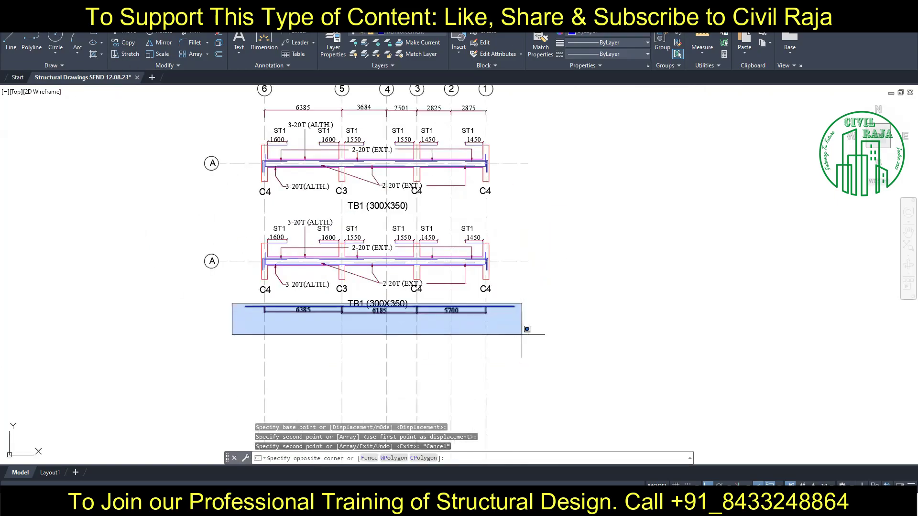
{"action": "key", "text": "m"}
{"action": "key", "text": "Return"}
{"action": "left_click", "coordinate": [92, 235]}
{"action": "left_click", "coordinate": [93, 254]}
{"action": "key", "text": "Escape"}
{"action": "scroll", "coordinate": [221, 215], "scroll_direction": "up", "scroll_amount": 3}
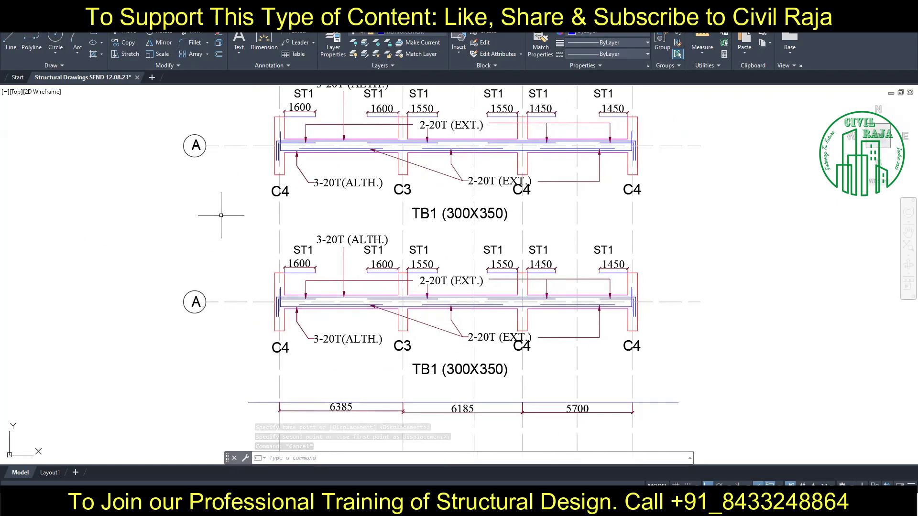
{"action": "middle_click_drag", "start_coordinate": [221, 215], "coordinate": [193, 288]}
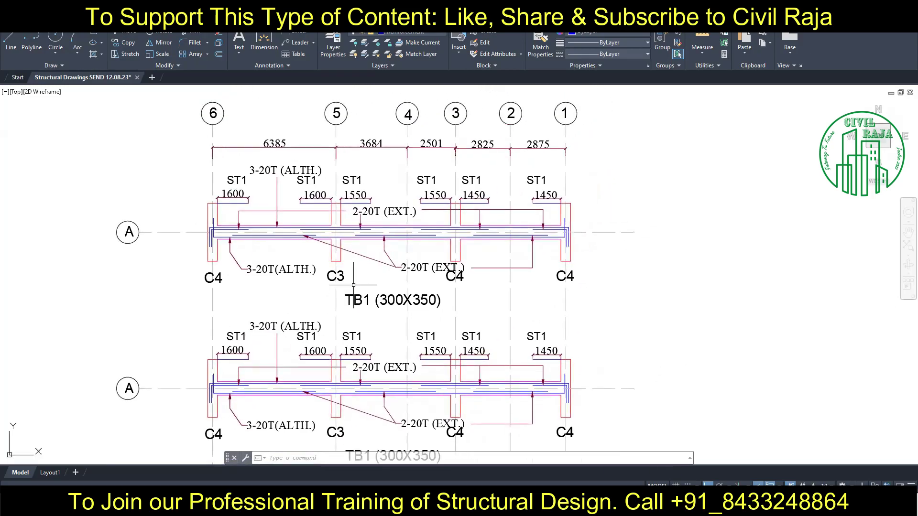
{"action": "middle_click_drag", "start_coordinate": [181, 273], "coordinate": [115, 187]}
{"action": "scroll", "coordinate": [416, 372], "scroll_direction": "down", "scroll_amount": 2}
Stretch the middle span dimension's right end onto grid 4
{"action": "left_click", "coordinate": [415, 373]}
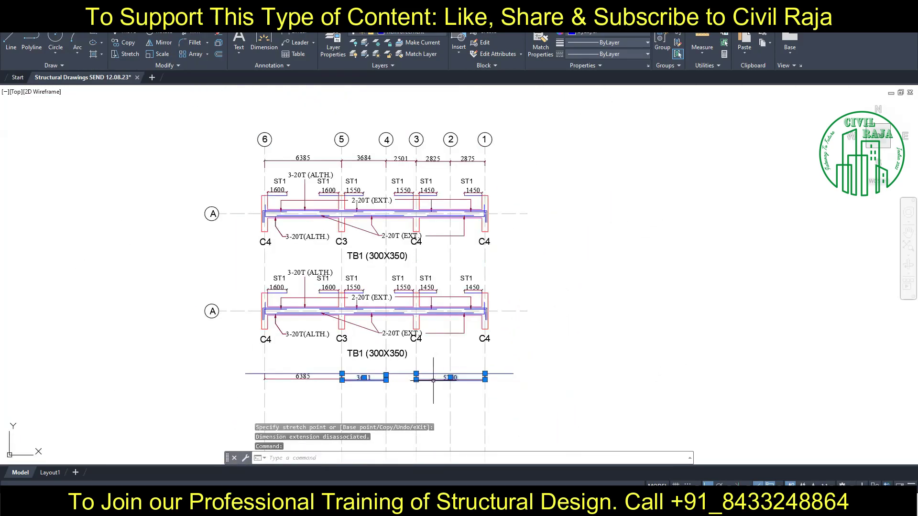
{"action": "left_click", "coordinate": [386, 374]}
{"action": "key", "text": "Escape"}
{"action": "scroll", "coordinate": [359, 291], "scroll_direction": "up", "scroll_amount": 2}
Move the ST1 1550 and 1450 stirrup zones further left
{"action": "left_click", "coordinate": [500, 368]}
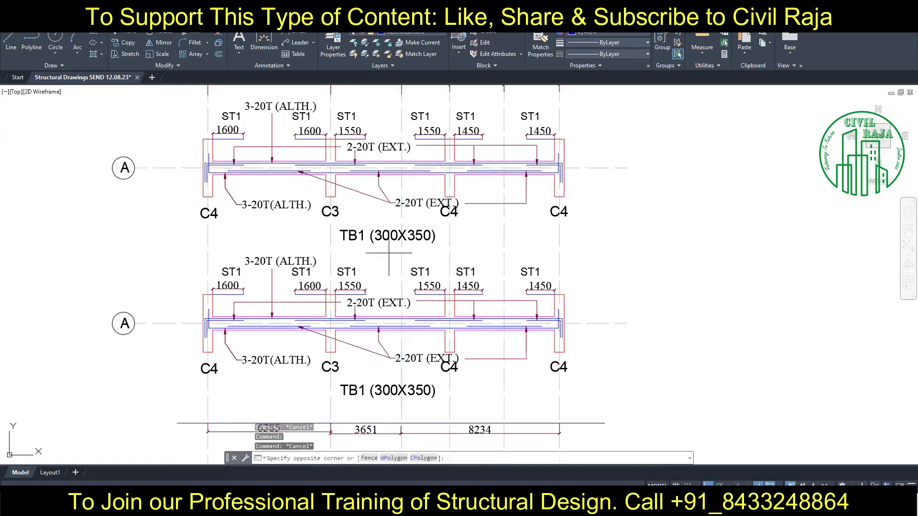
{"action": "left_click", "coordinate": [432, 275]}
{"action": "left_click", "coordinate": [128, 31]}
{"action": "left_click", "coordinate": [430, 291]}
{"action": "scroll", "coordinate": [382, 291], "scroll_direction": "up", "scroll_amount": 2}
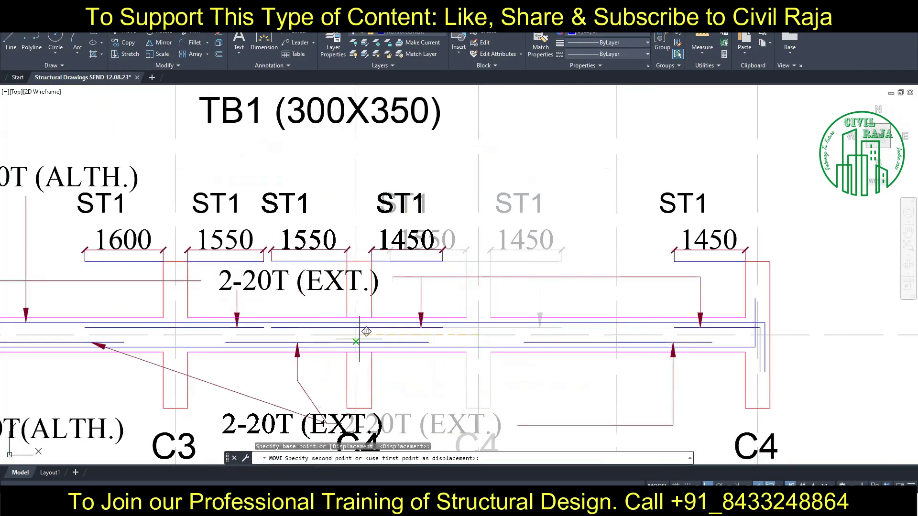
{"action": "left_click", "coordinate": [382, 291]}
{"action": "key", "text": "Escape"}
Erase the lower beam's 2-20T (EXT.) leader, including its diagonal line
{"action": "middle_click_drag", "start_coordinate": [356, 281], "coordinate": [395, 290]}
{"action": "left_click", "coordinate": [380, 326]}
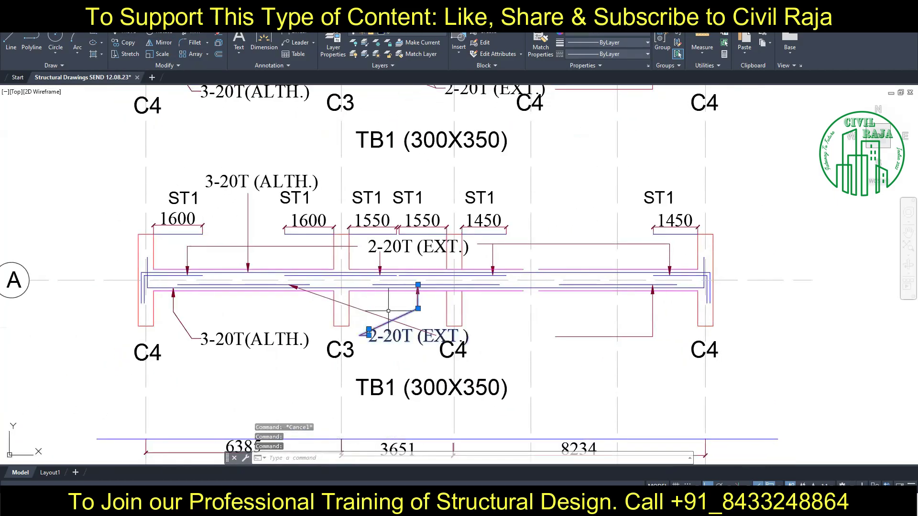
{"action": "key", "text": "Delete"}
{"action": "left_click", "coordinate": [591, 337]}
{"action": "key", "text": "Delete"}
{"action": "left_click", "coordinate": [380, 321]}
{"action": "key", "text": "Delete"}
{"action": "scroll", "coordinate": [401, 306], "scroll_direction": "up", "scroll_amount": 2}
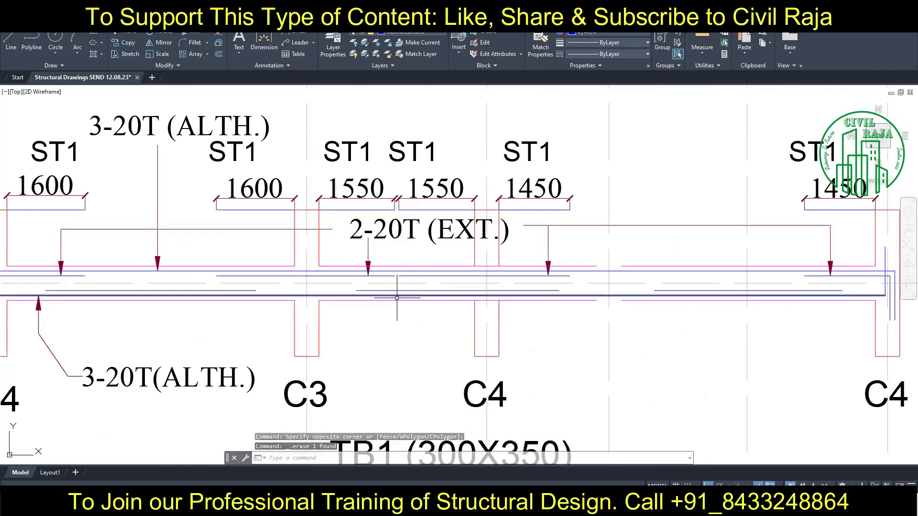
{"action": "scroll", "coordinate": [430, 330], "scroll_direction": "down", "scroll_amount": 2}
{"action": "middle_click_drag", "start_coordinate": [406, 325], "coordinate": [406, 341]}
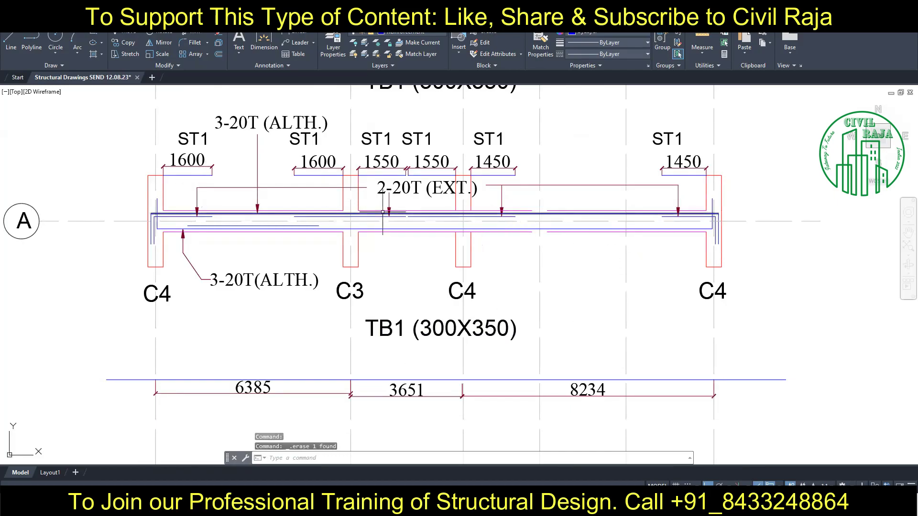
Shorten both 1550 stirrup zones by 600 to 950
{"action": "right_click", "coordinate": [380, 243]}
{"action": "key", "text": "Escape"}
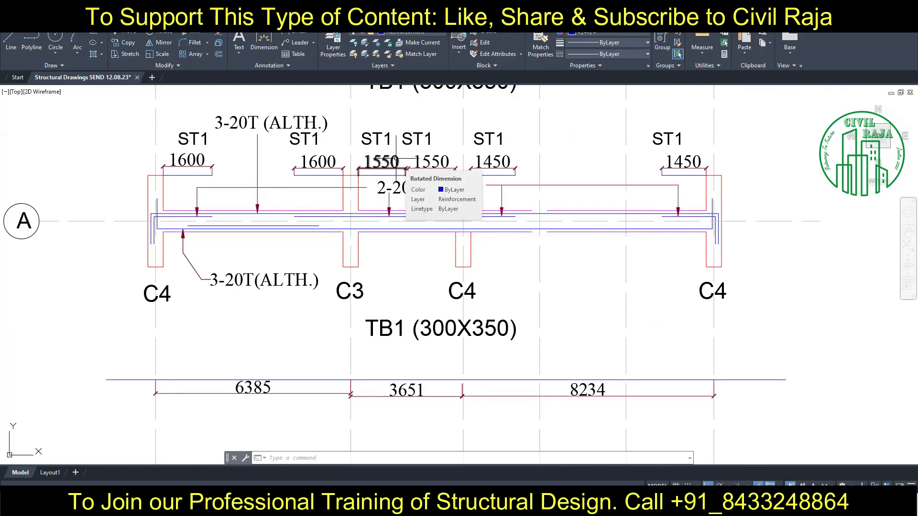
{"action": "type", "text": "600"}
{"action": "key", "text": "Return"}
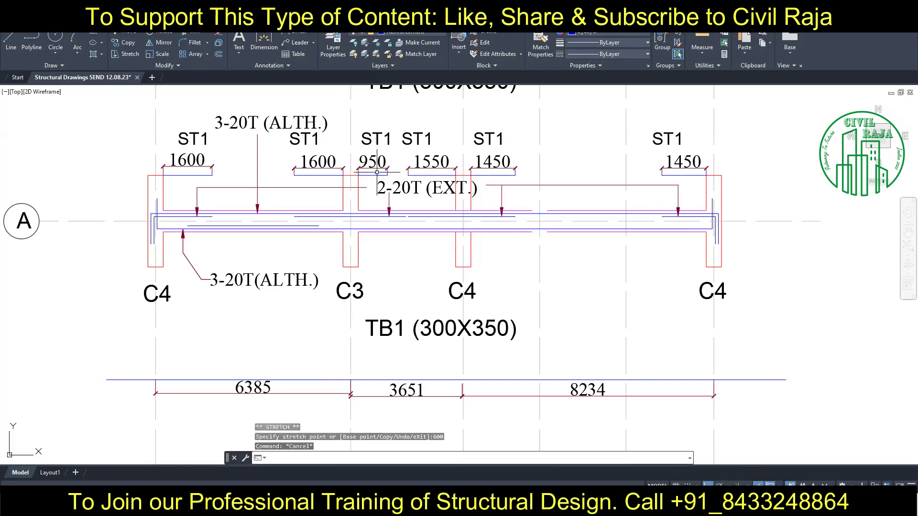
{"action": "key", "text": "Escape"}
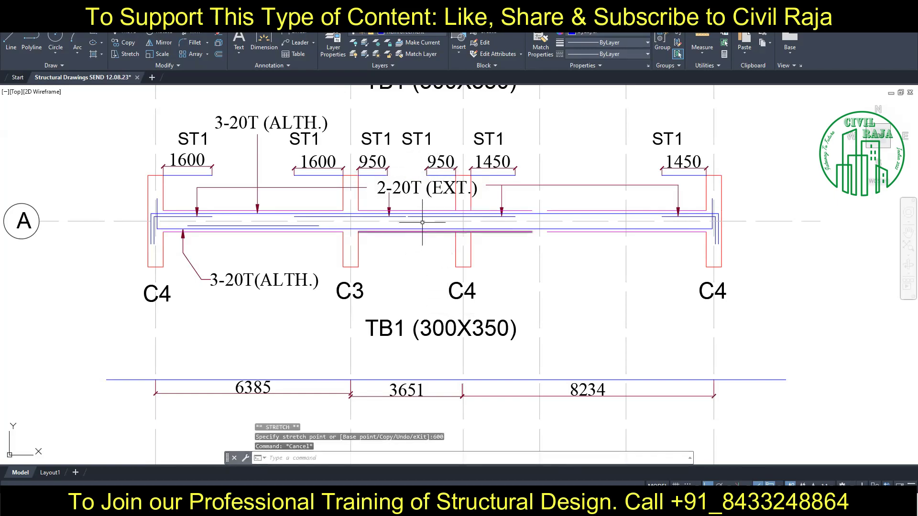
Reposition the 2-20T leader arrow with MOVE
{"action": "left_click", "coordinate": [422, 216]}
{"action": "key", "text": "Escape"}
{"action": "left_click", "coordinate": [401, 216]}
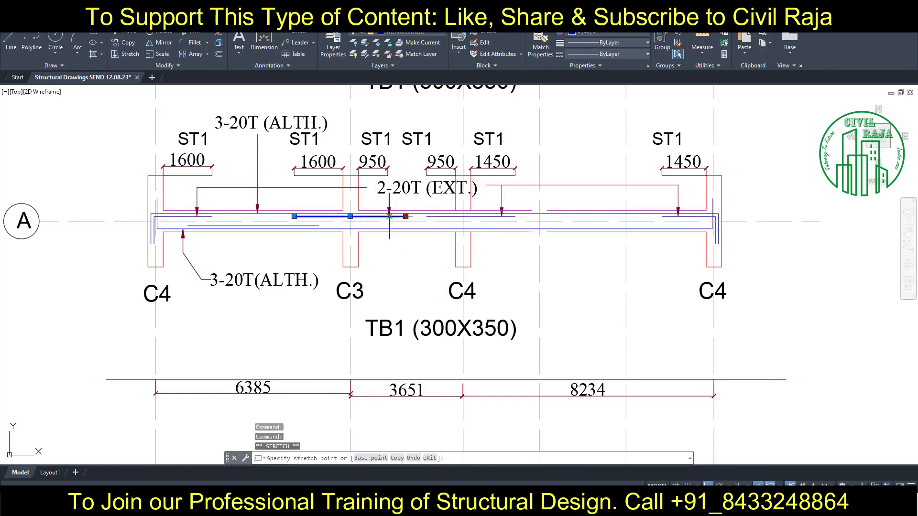
{"action": "key", "text": "Escape"}
{"action": "key", "text": "Escape"}
{"action": "scroll", "coordinate": [394, 191], "scroll_direction": "up", "scroll_amount": 2}
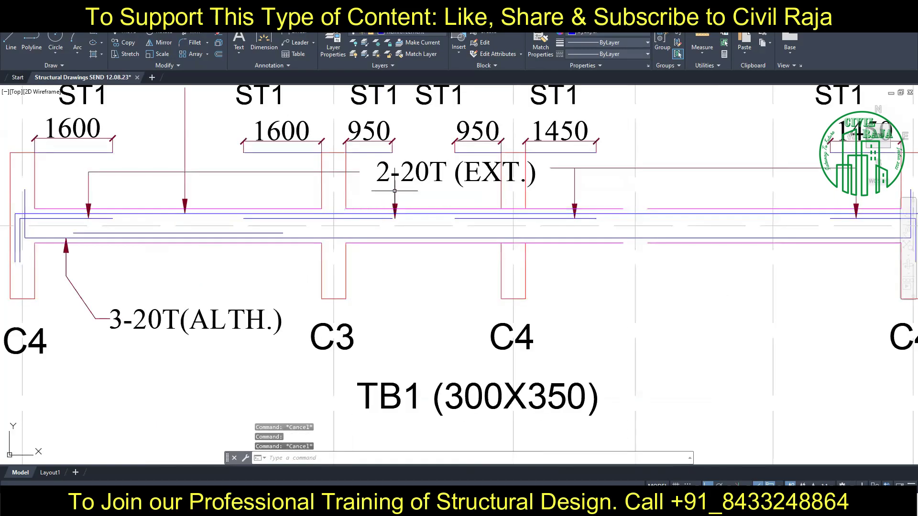
{"action": "type", "text": "m"}
{"action": "key", "text": "Return"}
{"action": "left_click", "coordinate": [395, 217]}
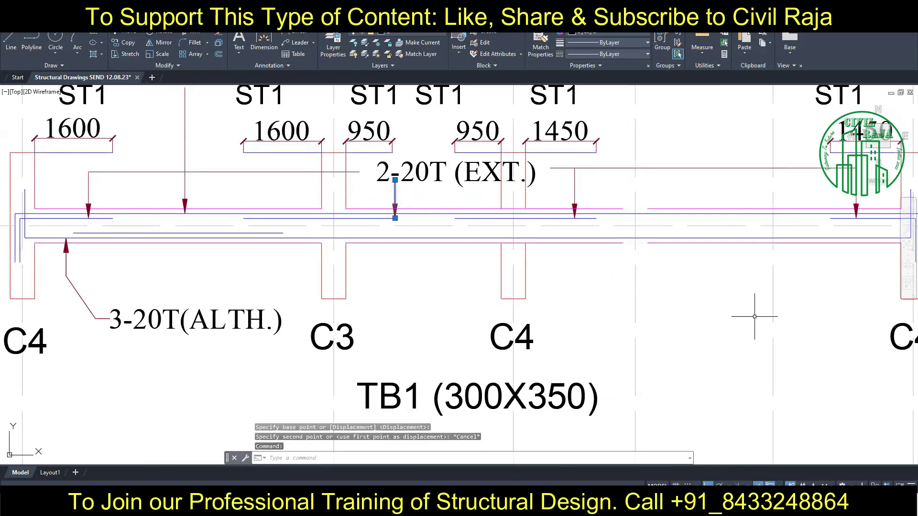
{"action": "key", "text": "Escape"}
Lengthen both 1450 stirrup zones by 625 to 2075
{"action": "scroll", "coordinate": [363, 327], "scroll_direction": "down", "scroll_amount": 2}
{"action": "scroll", "coordinate": [489, 272], "scroll_direction": "down", "scroll_amount": 1}
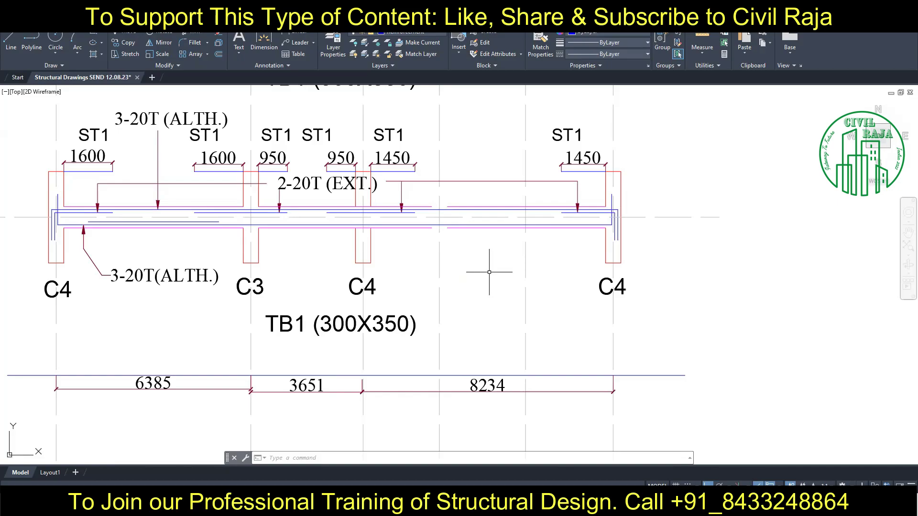
{"action": "left_click", "coordinate": [415, 171]}
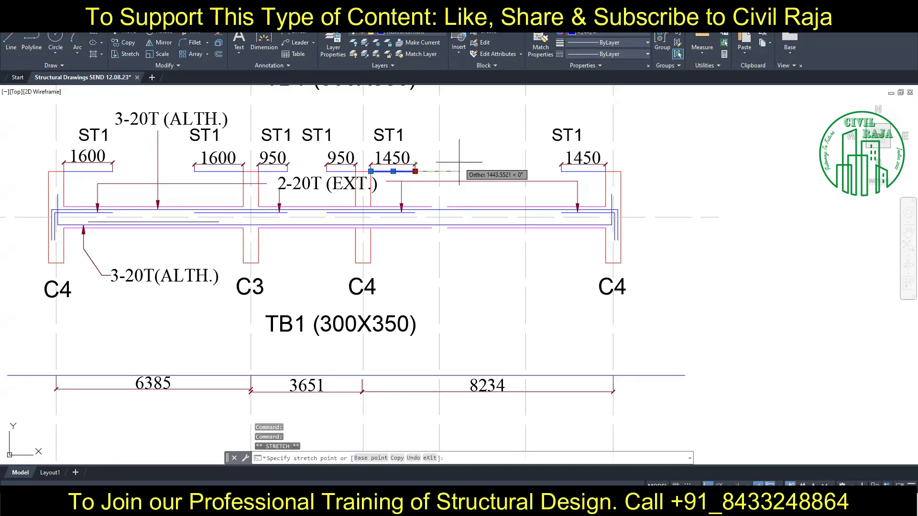
{"action": "type", "text": "625"}
{"action": "key", "text": "Return"}
{"action": "left_click", "coordinate": [583, 171]}
{"action": "left_click", "coordinate": [561, 171]}
{"action": "type", "text": "625"}
{"action": "key", "text": "Return"}
{"action": "key", "text": "Escape"}
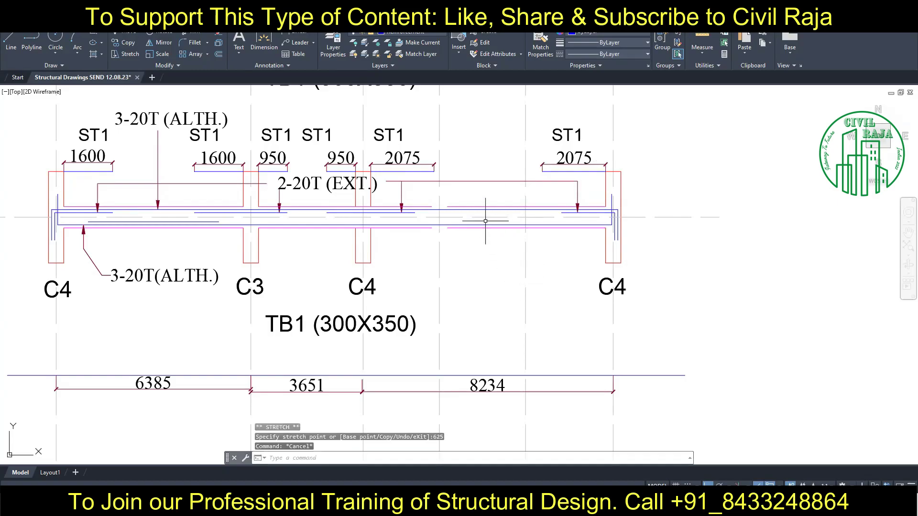
Select and check the top bar line near grid 4
{"action": "left_click", "coordinate": [447, 207]}
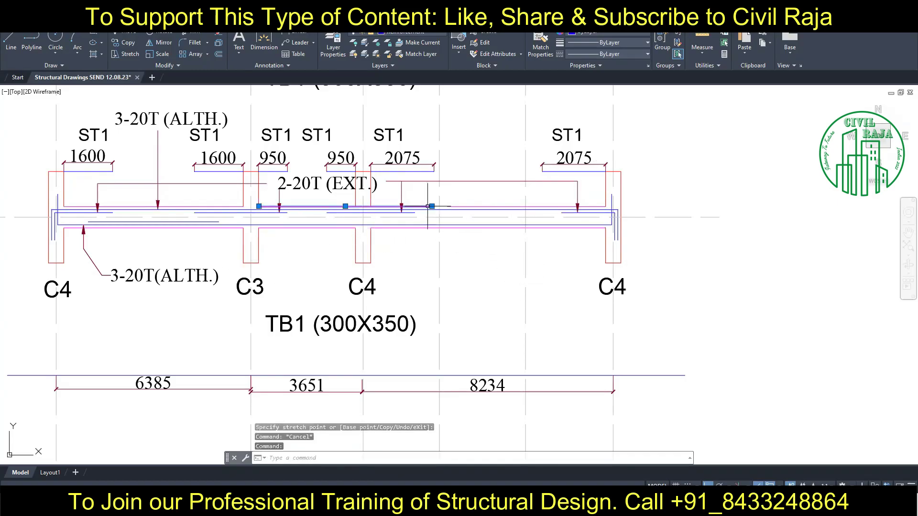
{"action": "key", "text": "Escape"}
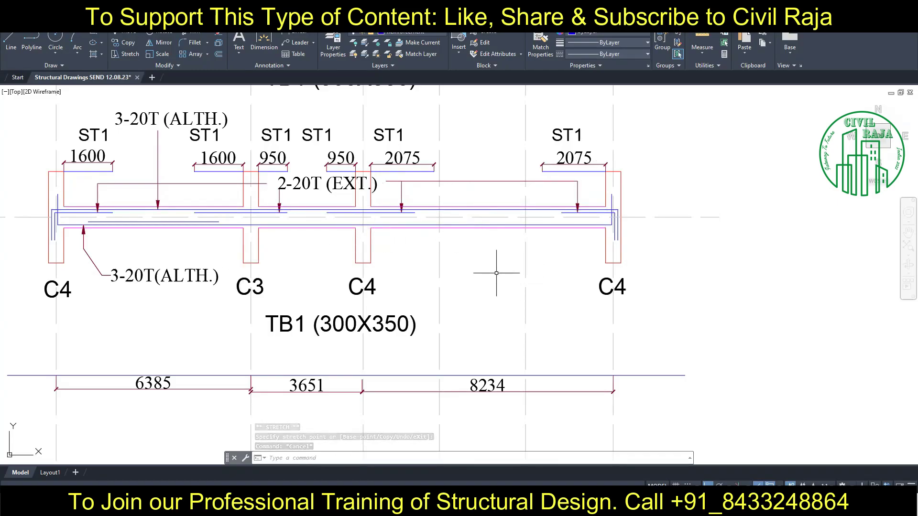
{"action": "right_click", "coordinate": [319, 237]}
{"action": "key", "text": "Escape"}
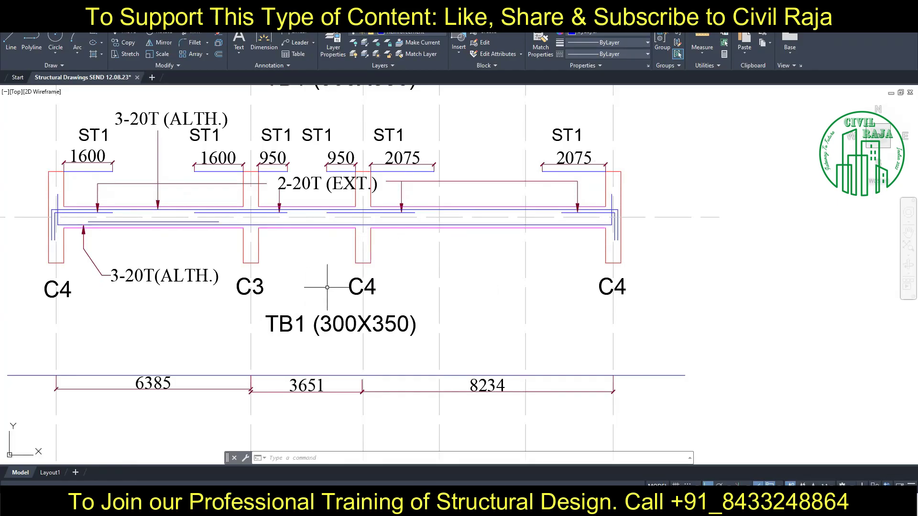
Draw the extra bottom bars of 2450 and 5550 length
{"action": "left_click", "coordinate": [11, 40]}
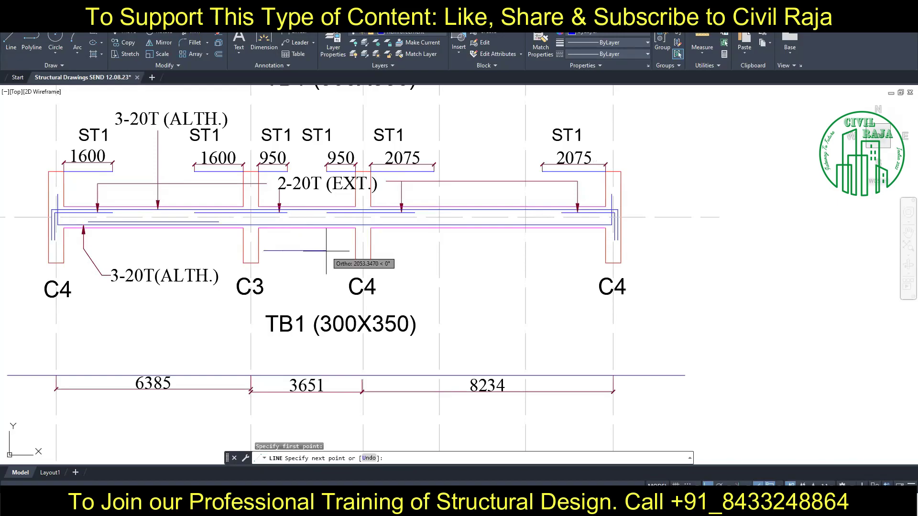
{"action": "left_click", "coordinate": [338, 250]}
{"action": "type", "text": "2450"}
{"action": "key", "text": "Return"}
{"action": "key", "text": "Escape"}
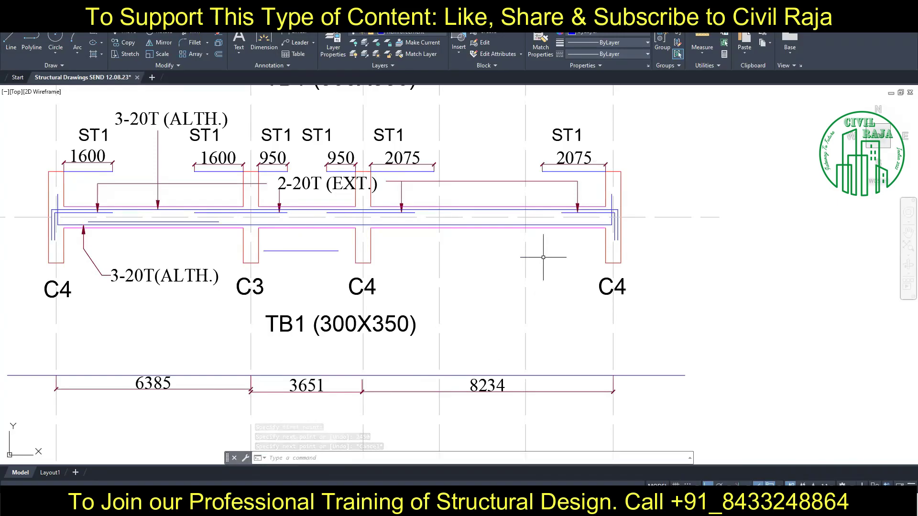
{"action": "key", "text": "Return"}
{"action": "left_click", "coordinate": [419, 267]}
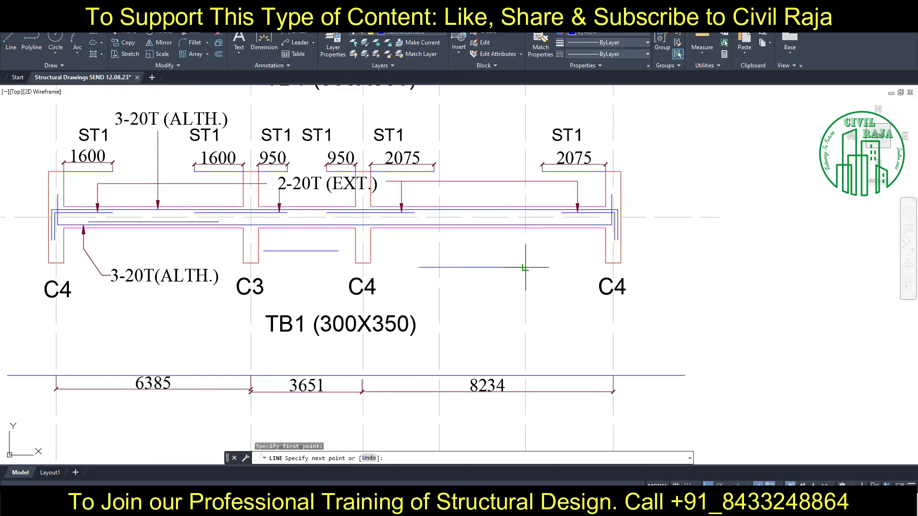
{"action": "type", "text": "5550"}
{"action": "key", "text": "Return"}
{"action": "key", "text": "Escape"}
Shift the 5550 extra bar by 200
{"action": "left_click", "coordinate": [458, 267]}
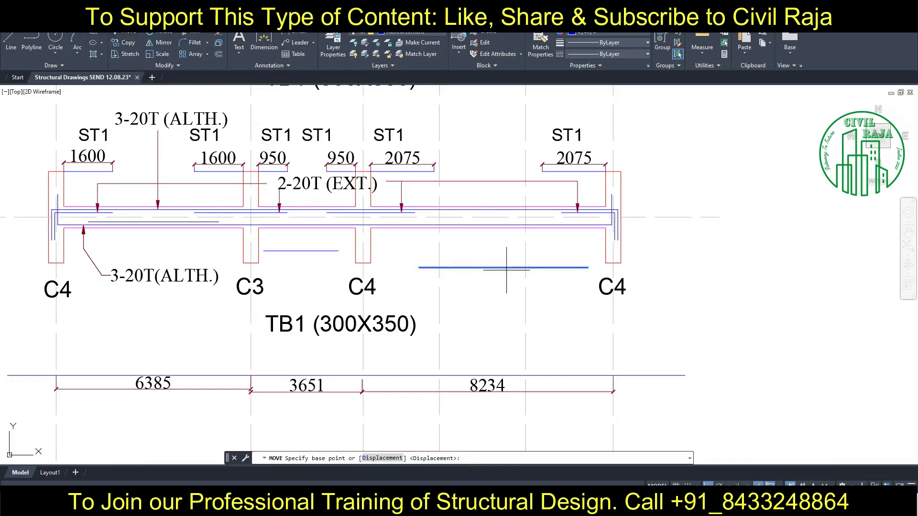
{"action": "type", "text": "m"}
{"action": "key", "text": "Return"}
{"action": "left_click", "coordinate": [330, 261]}
{"action": "type", "text": "200"}
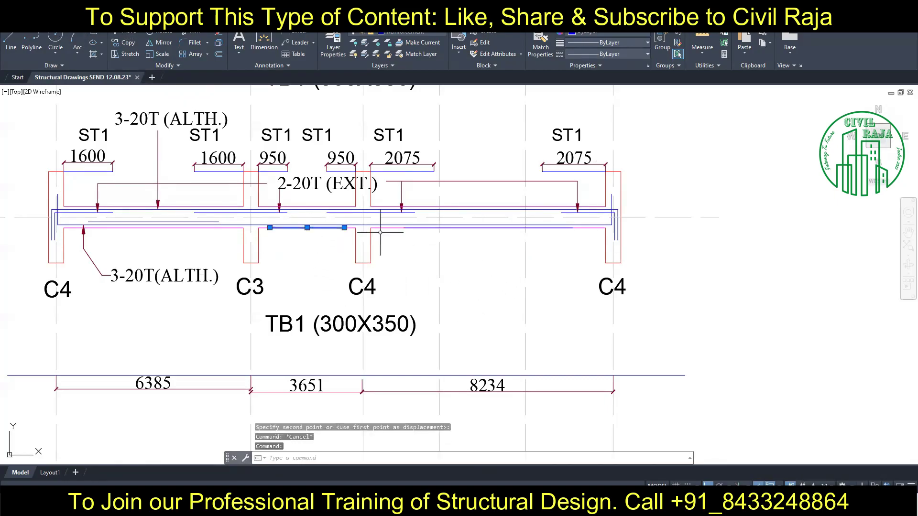
{"action": "key", "text": "Return"}
{"action": "key", "text": "Escape"}
{"action": "middle_click_drag", "start_coordinate": [345, 283], "coordinate": [435, 311]}
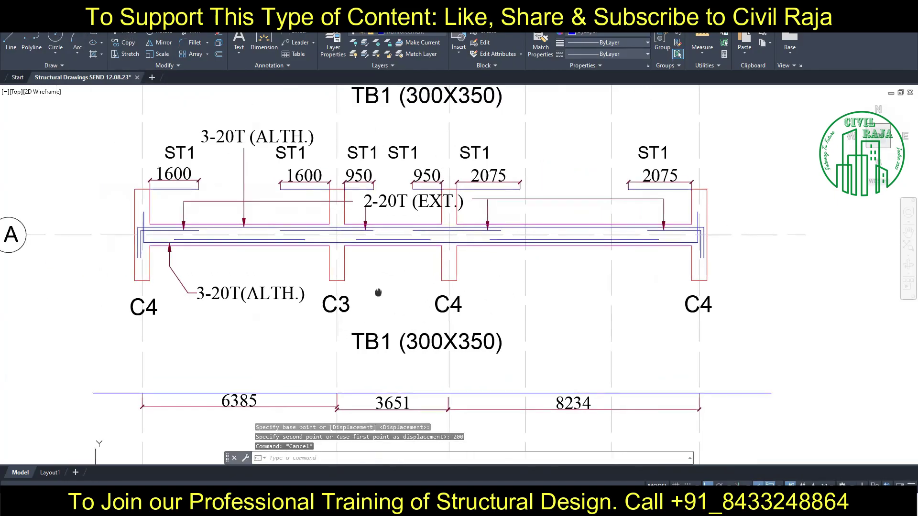
Add a leader from the extra bar labelled 2-20T (EXT.)
{"action": "right_click", "coordinate": [400, 318]}
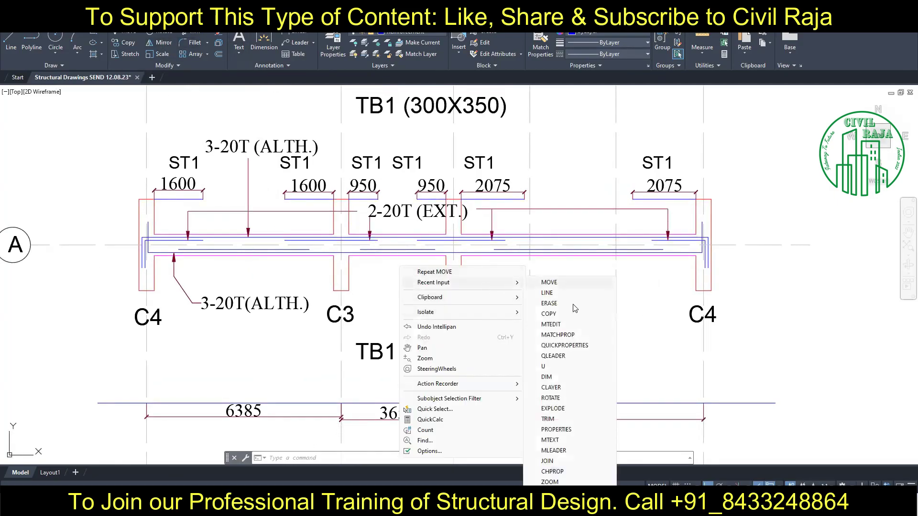
{"action": "left_click", "coordinate": [617, 363]}
{"action": "left_click", "coordinate": [647, 250]}
{"action": "left_click", "coordinate": [647, 294]}
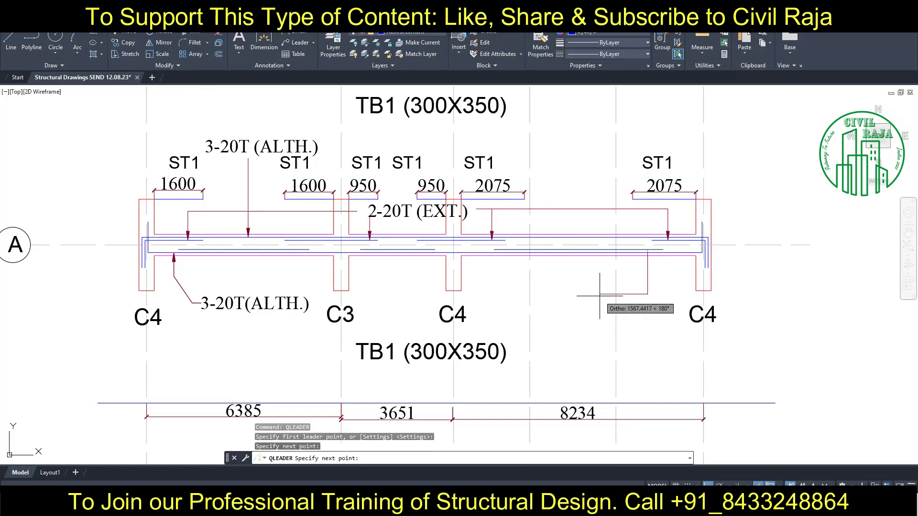
{"action": "left_click", "coordinate": [599, 296]}
{"action": "key", "text": "Return"}
{"action": "key", "text": "Return"}
{"action": "type", "text": "2-20T"}
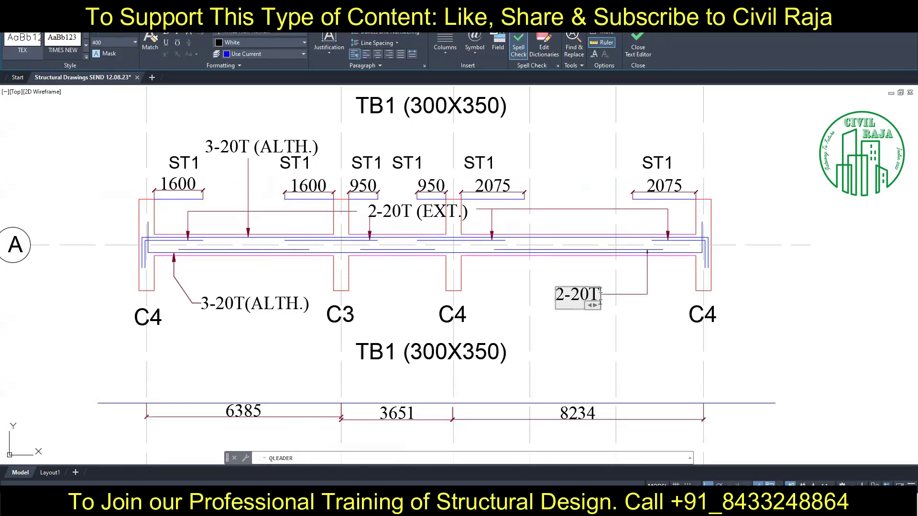
{"action": "type", "text": " (EXT.)"}
{"action": "left_click", "coordinate": [588, 363]}
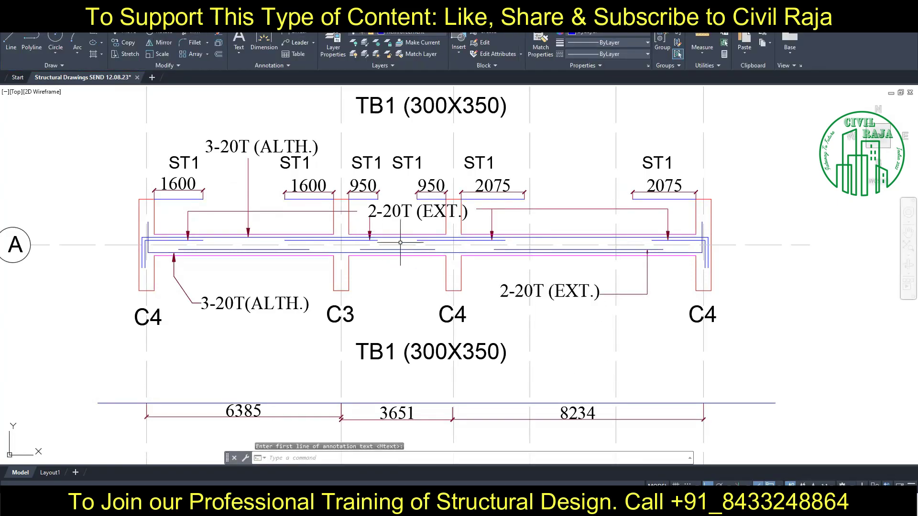
Add another leader line reaching a second bottom extra bar
{"action": "right_click", "coordinate": [528, 281]}
{"action": "left_click", "coordinate": [544, 289]}
{"action": "left_click", "coordinate": [412, 265]}
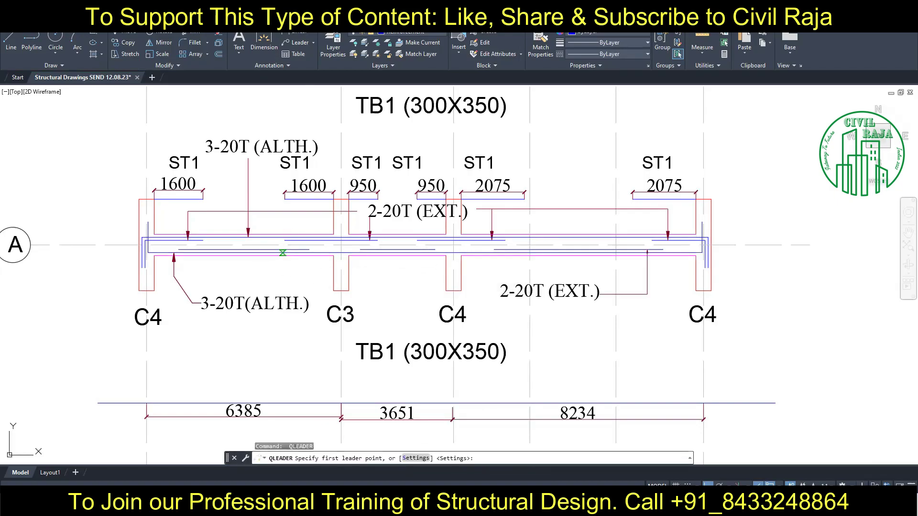
{"action": "left_click", "coordinate": [292, 283]}
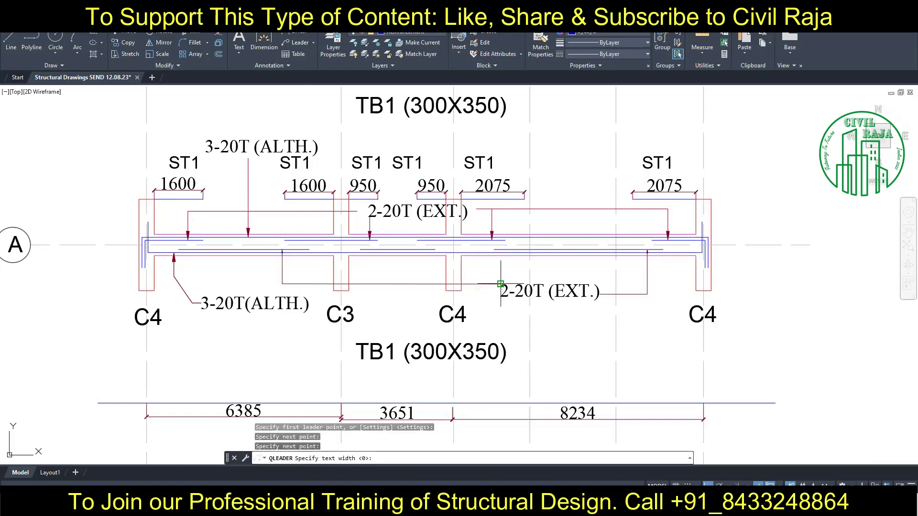
{"action": "key", "text": "Escape"}
{"action": "key", "text": "Escape"}
{"action": "key", "text": "Escape"}
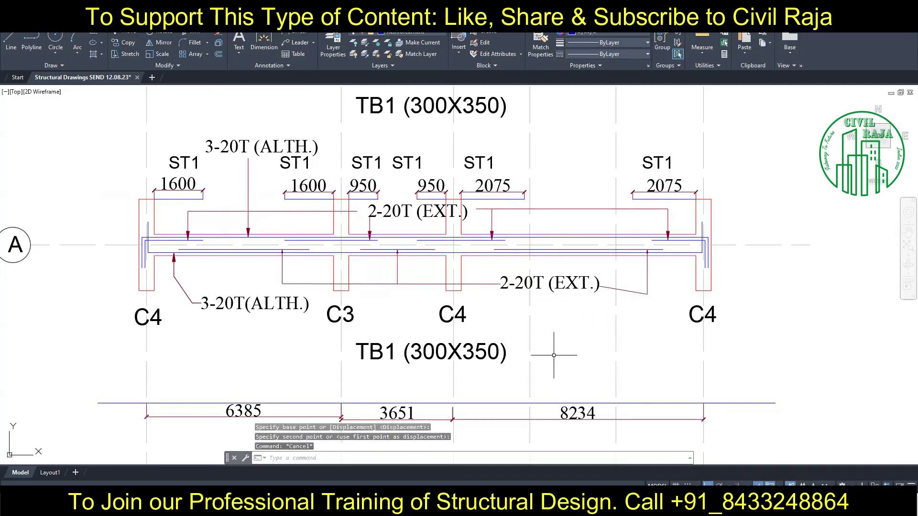
Set the leaders' arrow size to 15 in Quick Properties
{"action": "left_click", "coordinate": [645, 293]}
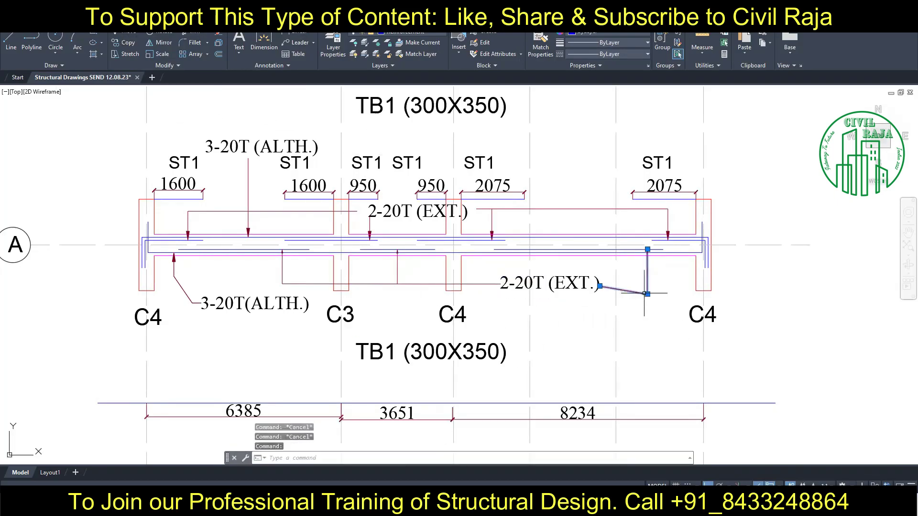
{"action": "left_click", "coordinate": [397, 271]}
{"action": "left_click", "coordinate": [487, 243]}
{"action": "key", "text": "Escape"}
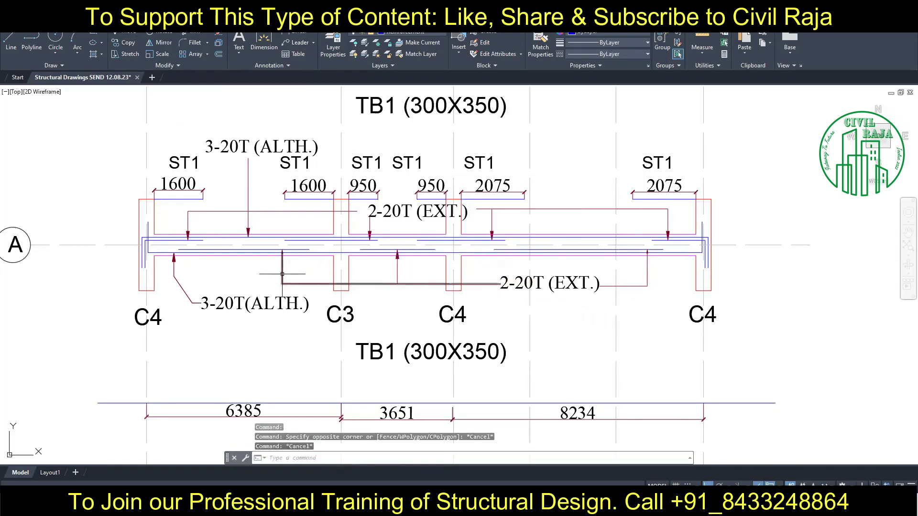
{"action": "left_click", "coordinate": [282, 272]}
{"action": "left_click", "coordinate": [377, 244]}
{"action": "key", "text": "Return"}
{"action": "key", "text": "Escape"}
{"action": "left_click", "coordinate": [648, 268]}
{"action": "left_click", "coordinate": [740, 238]}
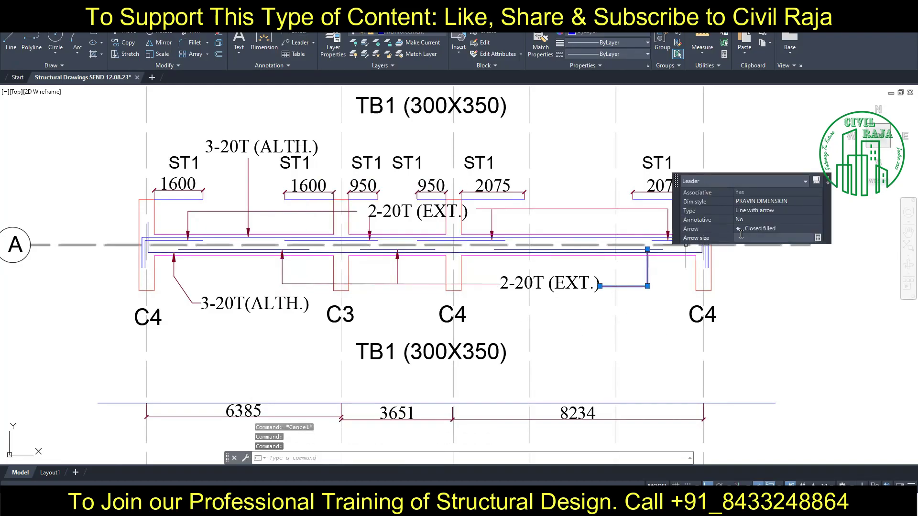
{"action": "key", "text": "Return"}
{"action": "left_click", "coordinate": [568, 312]}
{"action": "key", "text": "Escape"}
{"action": "key", "text": "Escape"}
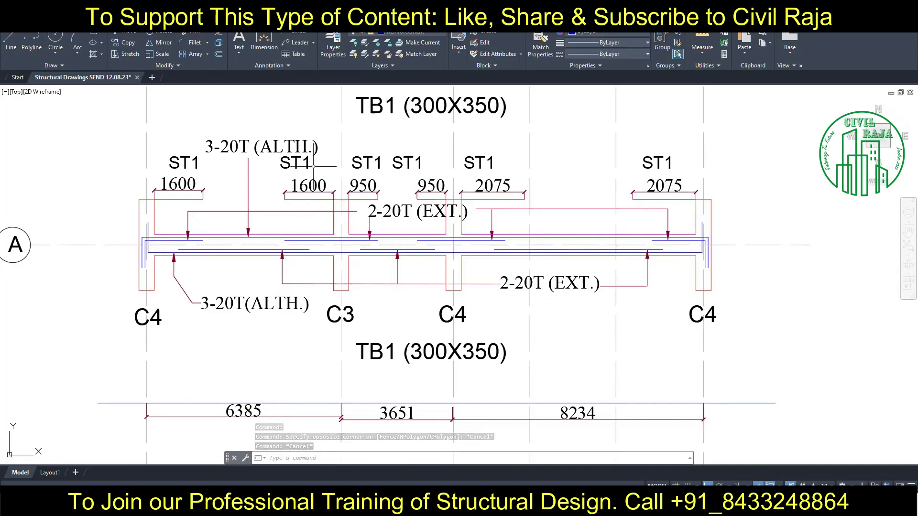
Move the two ST1 stirrup labels so each sits over its stirrup zone
{"action": "left_click", "coordinate": [366, 162]}
{"action": "type", "text": "m"}
{"action": "key", "text": "Return"}
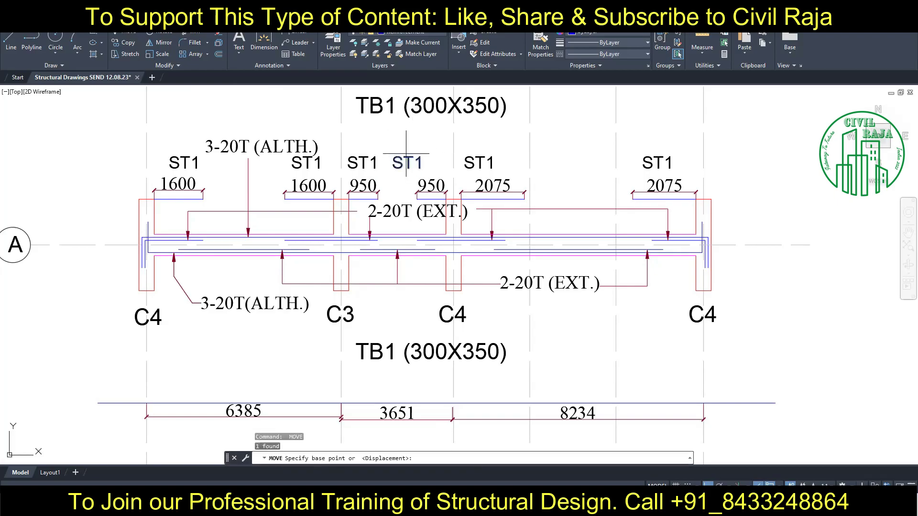
{"action": "left_click", "coordinate": [407, 153]}
{"action": "left_click", "coordinate": [429, 154]}
{"action": "left_click", "coordinate": [492, 153]}
{"action": "left_click", "coordinate": [657, 163]}
{"action": "type", "text": "m"}
{"action": "left_click", "coordinate": [655, 133]}
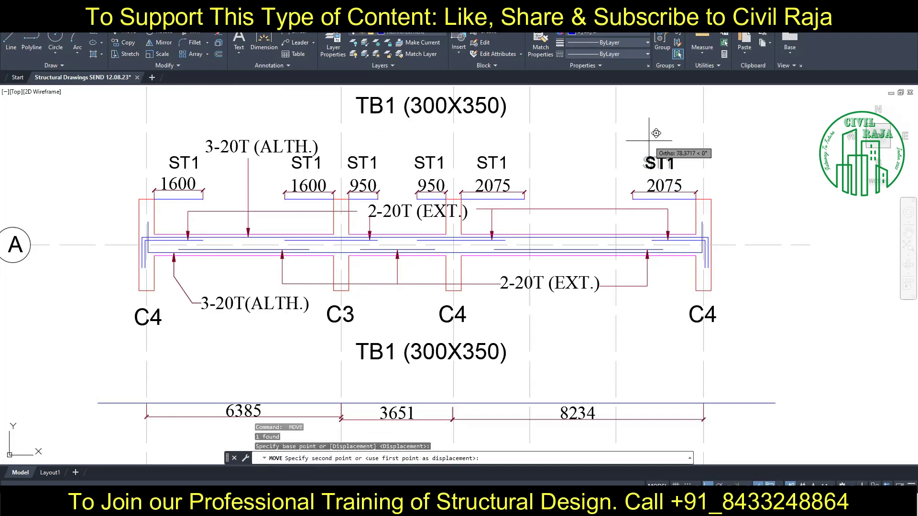
Select the whole beam elevation and begin moving it from a base point
{"action": "scroll", "coordinate": [247, 218], "scroll_direction": "down", "scroll_amount": 2}
{"action": "left_click_drag", "start_coordinate": [67, 165], "coordinate": [583, 335]}
{"action": "type", "text": "m"}
{"action": "key", "text": "Return"}
{"action": "left_click", "coordinate": [80, 112]}
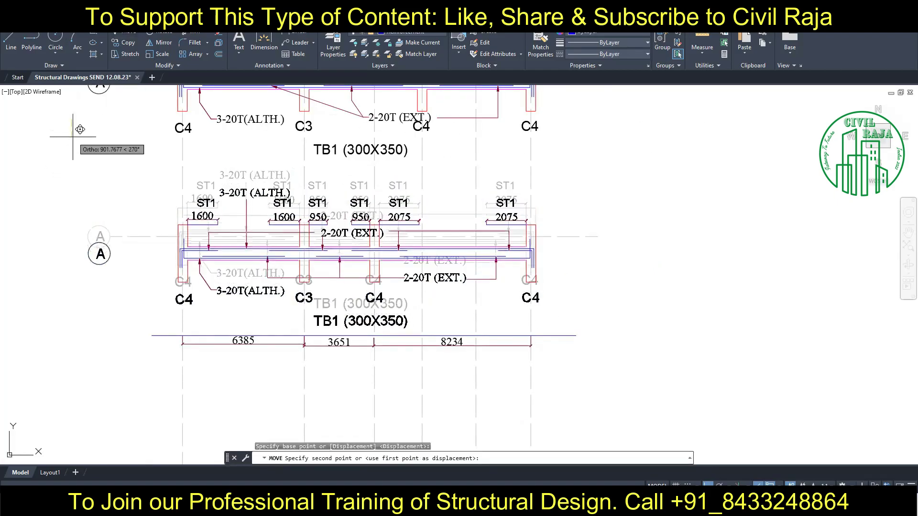
Delete the old span dimension row and draw a horizontal line beneath the beam
{"action": "left_click_drag", "start_coordinate": [153, 330], "coordinate": [757, 389]}
{"action": "key", "text": "Delete"}
{"action": "left_click", "coordinate": [182, 358]}
{"action": "left_click", "coordinate": [590, 358]}
{"action": "key", "text": "Escape"}
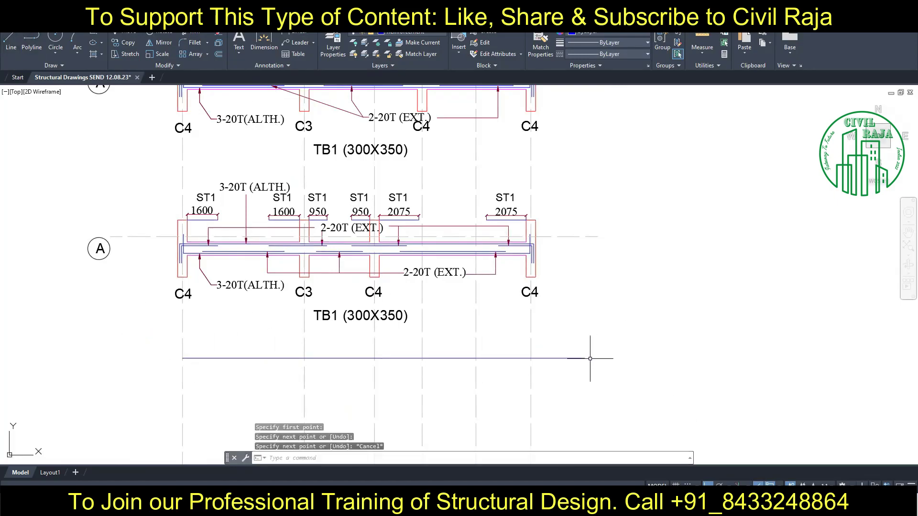
{"action": "key", "text": "Escape"}
{"action": "left_click", "coordinate": [351, 358]}
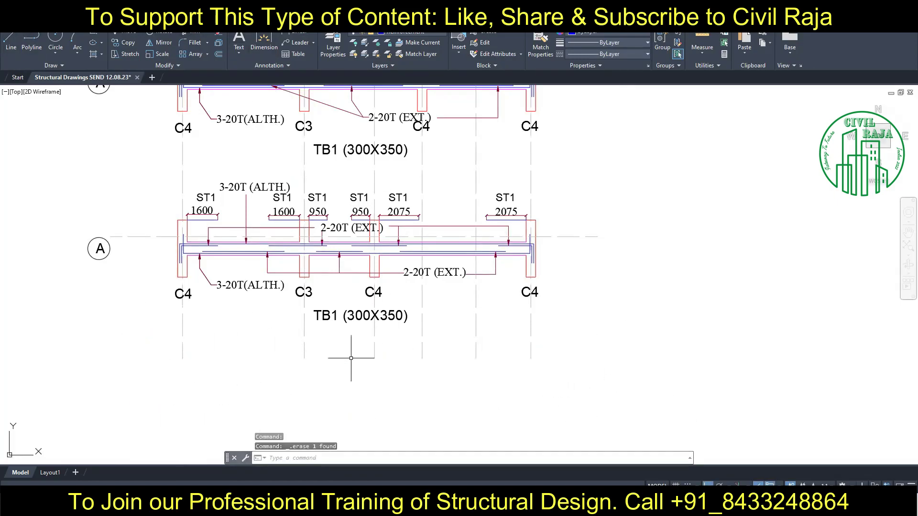
Move the lower beam drawings slightly higher up
{"action": "scroll", "coordinate": [449, 375], "scroll_direction": "down", "scroll_amount": 4}
{"action": "left_click", "coordinate": [286, 202]}
{"action": "scroll", "coordinate": [507, 282], "scroll_direction": "down", "scroll_amount": 3}
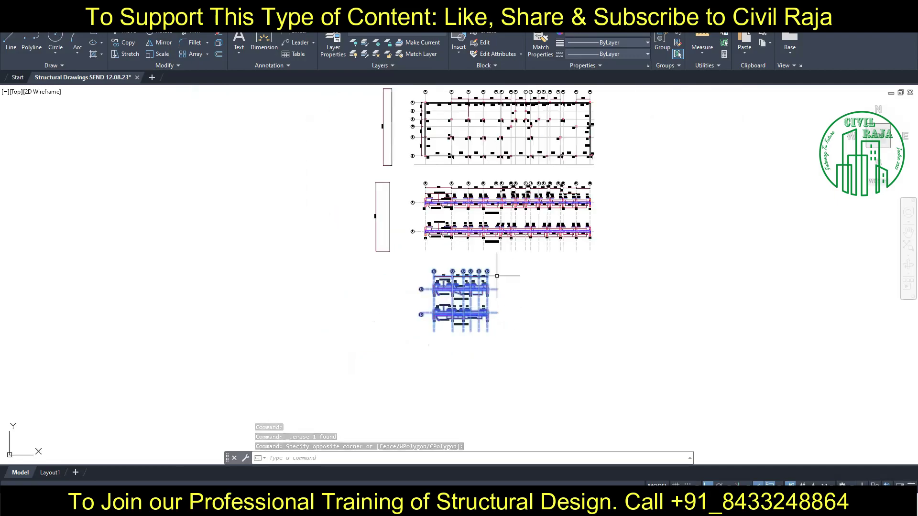
{"action": "key", "text": "m"}
{"action": "key", "text": "space"}
{"action": "left_click", "coordinate": [342, 369]}
{"action": "left_click", "coordinate": [338, 352]}
{"action": "key", "text": "Escape"}
Select the lower beam elevation together with its grid bubbles and spans
{"action": "scroll", "coordinate": [342, 269], "scroll_direction": "up", "scroll_amount": 3}
{"action": "middle_click_drag", "start_coordinate": [549, 280], "coordinate": [457, 263]}
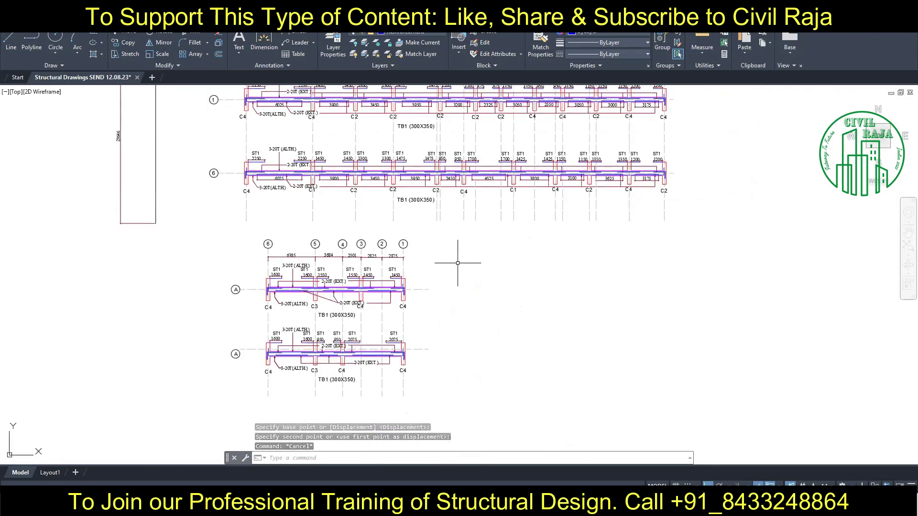
{"action": "scroll", "coordinate": [335, 353], "scroll_direction": "up", "scroll_amount": 2}
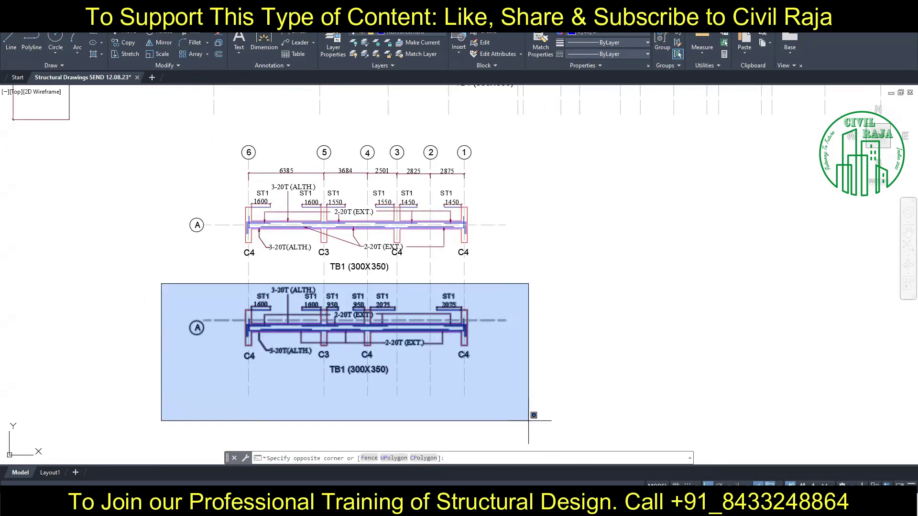
{"action": "mouse_move", "coordinate": [158, 288]}
{"action": "left_mouse_down"}
{"action": "mouse_move", "coordinate": [530, 410]}
{"action": "mouse_move", "coordinate": [213, 380]}
{"action": "left_mouse_up"}
{"action": "left_click", "coordinate": [125, 33]}
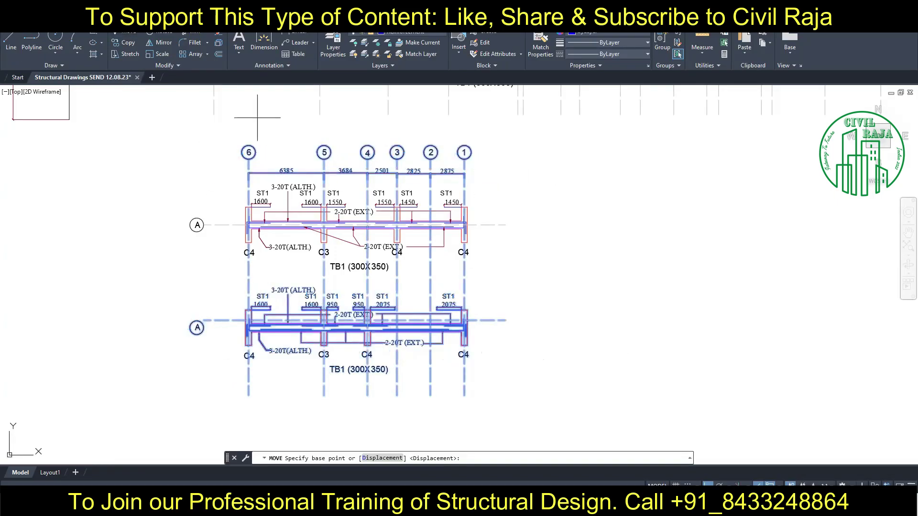
{"action": "key", "text": "Escape"}
{"action": "left_click_drag", "start_coordinate": [190, 282], "coordinate": [549, 430]}
{"action": "left_click_drag", "start_coordinate": [230, 129], "coordinate": [545, 206]}
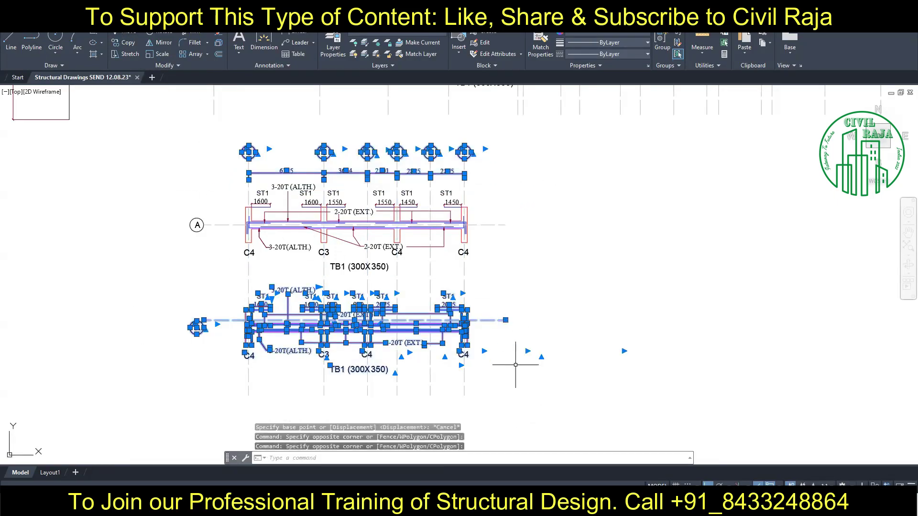
Copy the selection to the right, undo it, then clear the old span dimensions
{"action": "type", "text": "co"}
{"action": "key", "text": "Return"}
{"action": "left_click", "coordinate": [294, 151]}
{"action": "left_click", "coordinate": [595, 151]}
{"action": "key", "text": "Escape"}
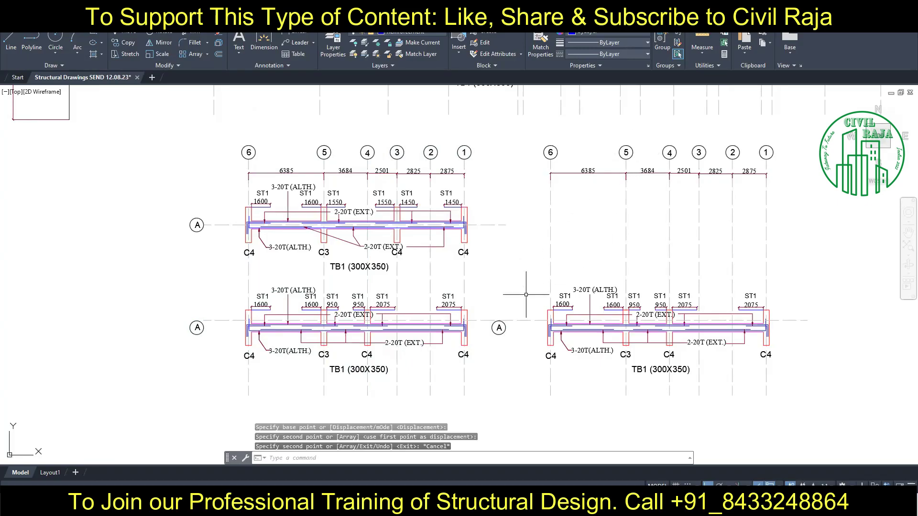
{"action": "key", "text": "ctrl+z"}
{"action": "key", "text": "ctrl+z"}
{"action": "key", "text": "ctrl+z"}
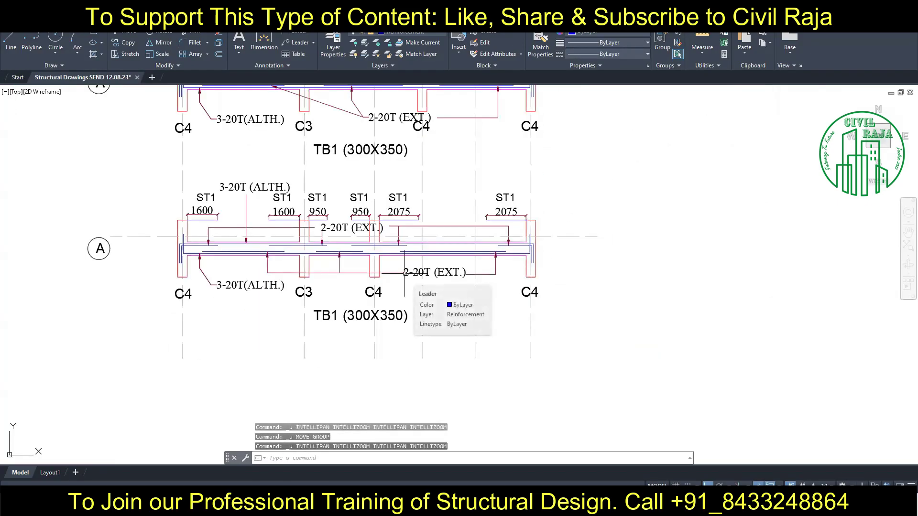
{"action": "key", "text": "ctrl+z"}
{"action": "key", "text": "ctrl+z"}
{"action": "key", "text": "ctrl+z"}
{"action": "key", "text": "ctrl+z"}
{"action": "key", "text": "ctrl+z"}
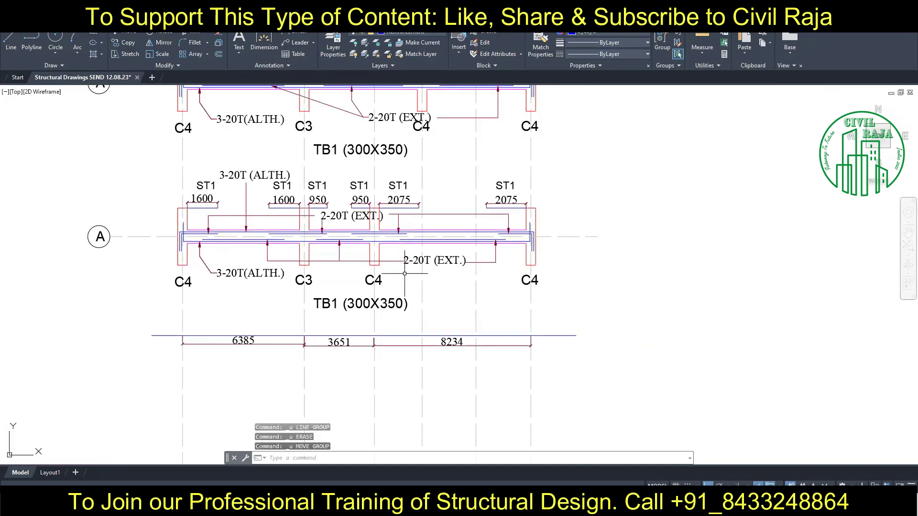
{"action": "left_click", "coordinate": [153, 300]}
{"action": "left_click", "coordinate": [623, 404]}
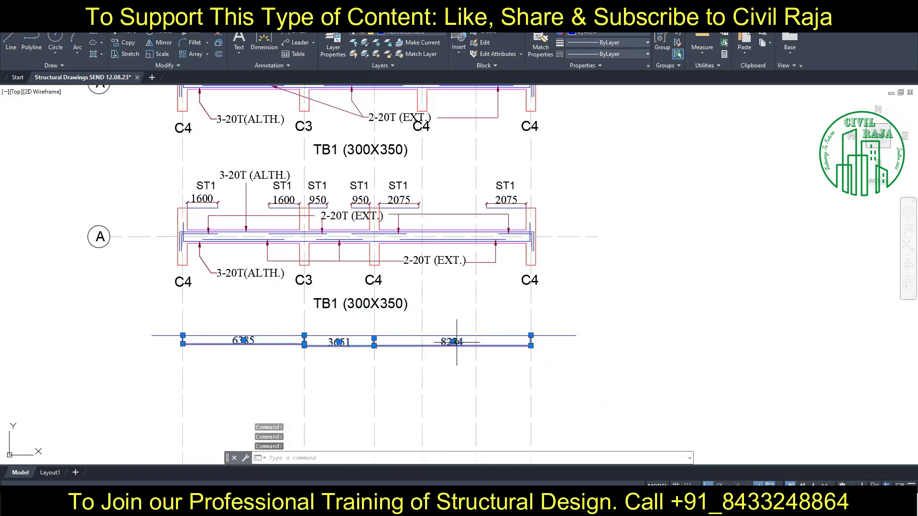
{"action": "key", "text": "Escape"}
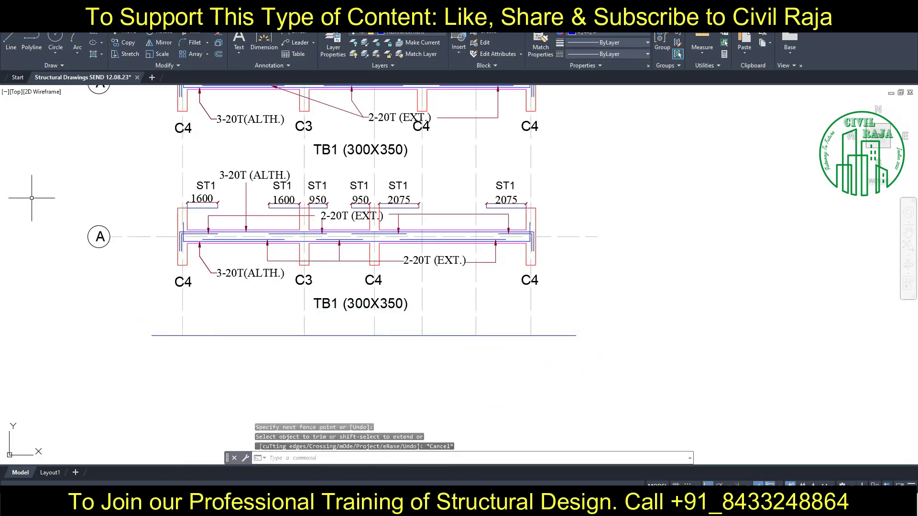
Copy the redrawn beam with its grid bubbles and spans to the right
{"action": "left_click", "coordinate": [31, 197]}
{"action": "left_click", "coordinate": [642, 375]}
{"action": "scroll", "coordinate": [417, 196], "scroll_direction": "up", "scroll_amount": 4}
{"action": "left_click", "coordinate": [213, 180]}
{"action": "left_click", "coordinate": [759, 246]}
{"action": "scroll", "coordinate": [489, 400], "scroll_direction": "down", "scroll_amount": 5}
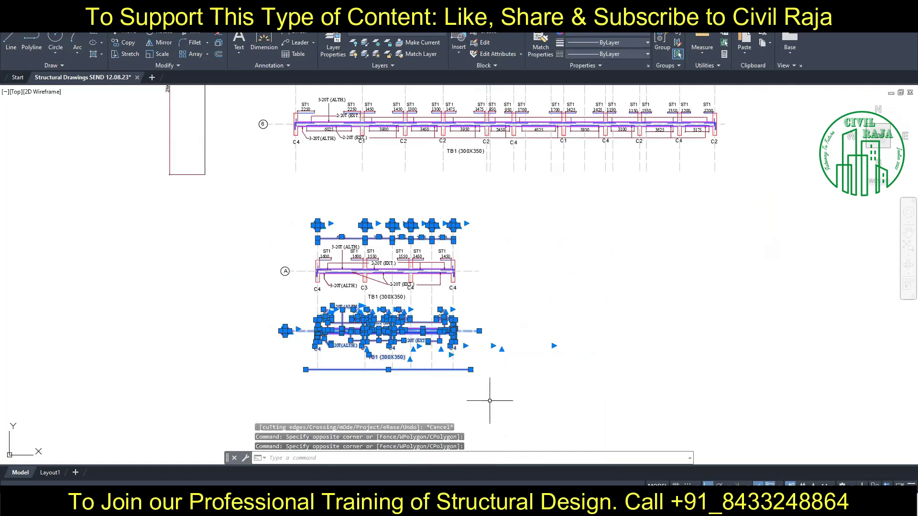
{"action": "left_click", "coordinate": [124, 43]}
{"action": "left_click", "coordinate": [318, 225]}
{"action": "left_click", "coordinate": [552, 225]}
{"action": "key", "text": "Escape"}
Move the right-hand beam copy up into the upper row beside the original
{"action": "middle_click_drag", "start_coordinate": [504, 289], "coordinate": [413, 262]}
{"action": "left_click", "coordinate": [413, 262]}
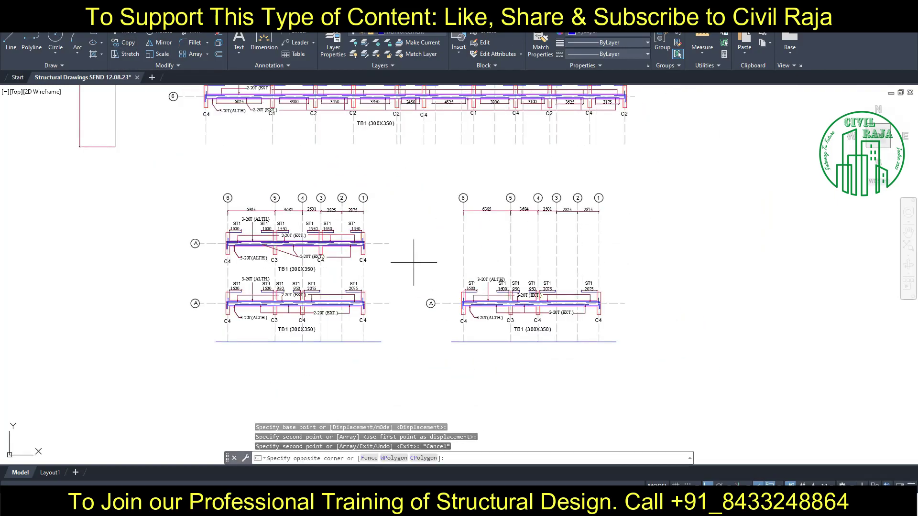
{"action": "left_click", "coordinate": [696, 338]}
{"action": "type", "text": "m"}
{"action": "key", "text": "Return"}
{"action": "left_click", "coordinate": [721, 352]}
{"action": "key", "text": "Escape"}
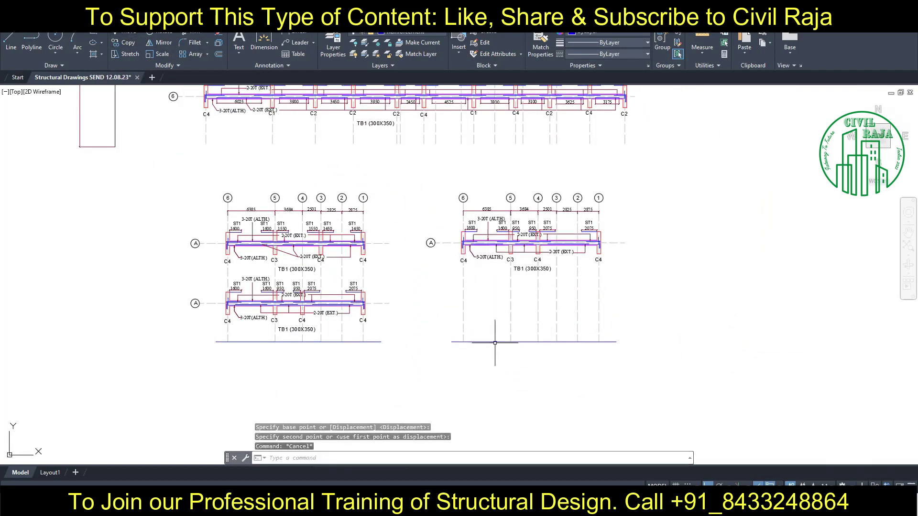
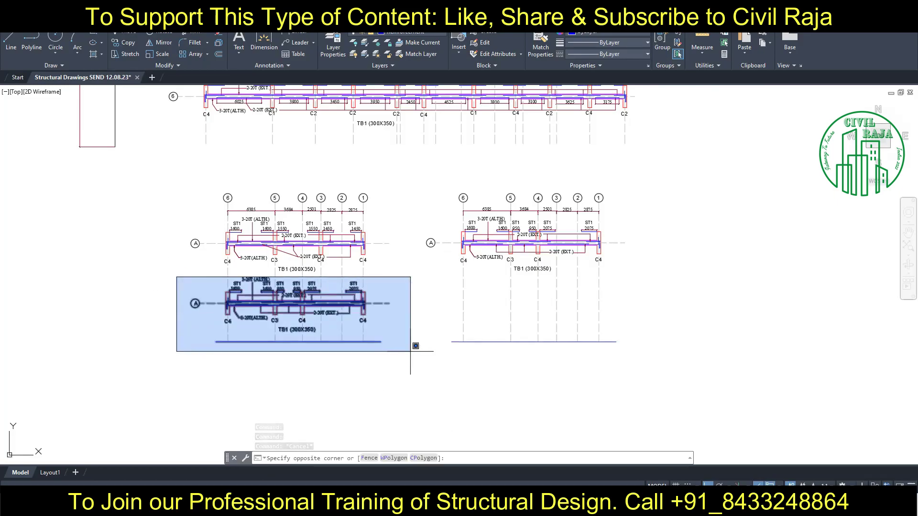
Erase the duplicate lower-left TB1 beam detail and move the blue line higher up
{"action": "left_click", "coordinate": [404, 346]}
{"action": "key", "text": "Delete"}
{"action": "left_click", "coordinate": [492, 342]}
{"action": "type", "text": "m"}
{"action": "key", "text": "Return"}
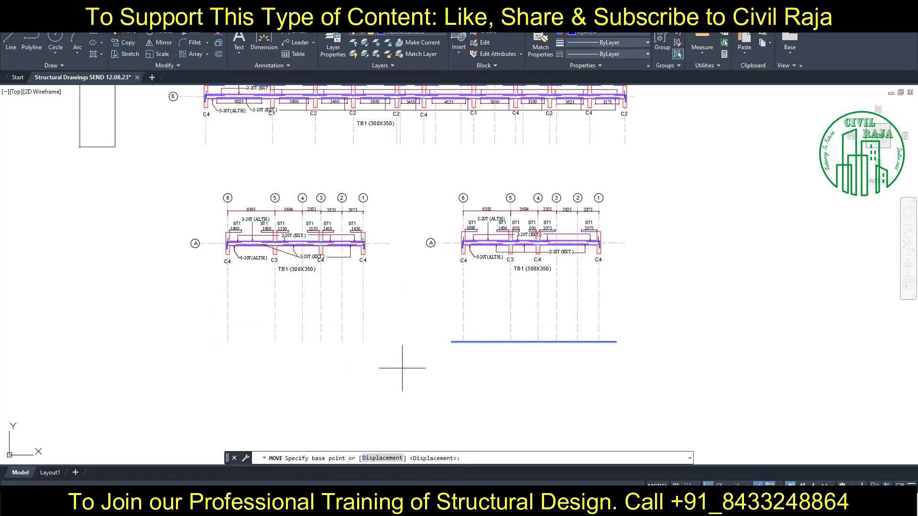
{"action": "left_click", "coordinate": [404, 365]}
{"action": "left_click", "coordinate": [390, 302]}
{"action": "key", "text": "Escape"}
Shift the blue line under the left detail, then delete it
{"action": "left_click", "coordinate": [526, 278]}
{"action": "type", "text": "m"}
{"action": "key", "text": "Return"}
{"action": "left_click", "coordinate": [481, 281]}
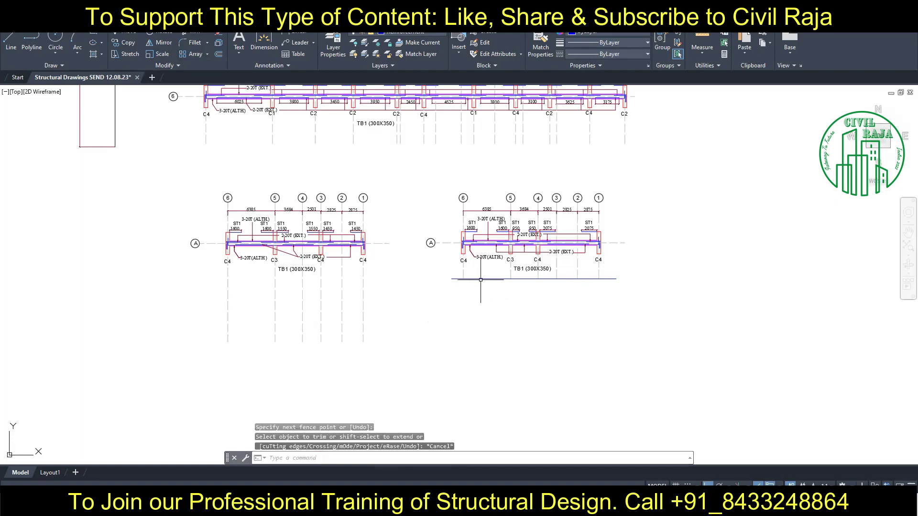
{"action": "left_click", "coordinate": [249, 280]}
{"action": "key", "text": "Escape"}
{"action": "left_click", "coordinate": [379, 279]}
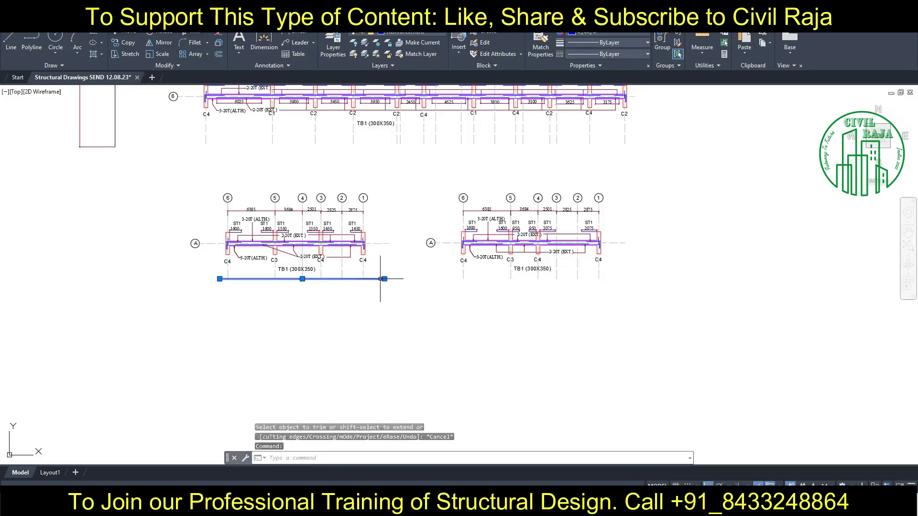
{"action": "key", "text": "Delete"}
Window-select the lower beam elevations and move them to the right of the column plan
{"action": "middle_click_drag", "start_coordinate": [303, 262], "coordinate": [303, 265]}
{"action": "scroll", "coordinate": [303, 266], "scroll_direction": "down", "scroll_amount": 5}
{"action": "scroll", "coordinate": [334, 239], "scroll_direction": "up", "scroll_amount": 3}
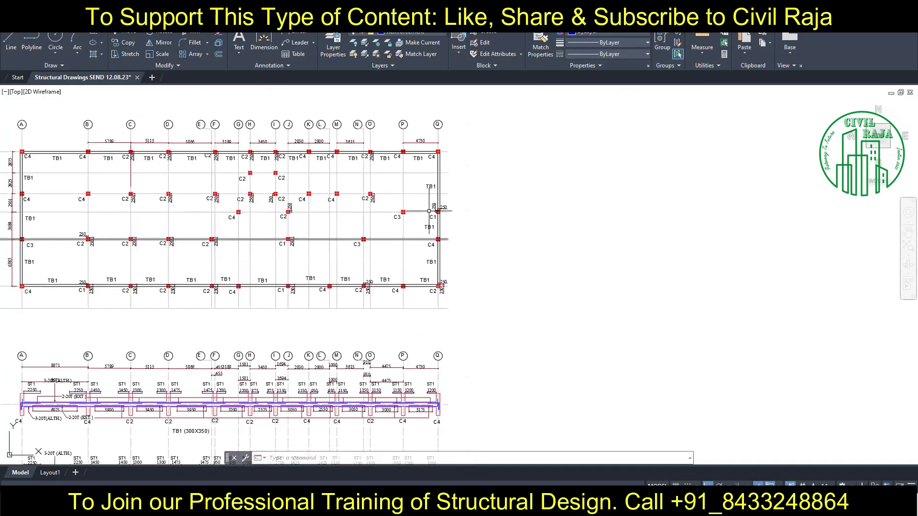
{"action": "scroll", "coordinate": [369, 312], "scroll_direction": "down", "scroll_amount": 3}
{"action": "scroll", "coordinate": [340, 352], "scroll_direction": "up", "scroll_amount": 6}
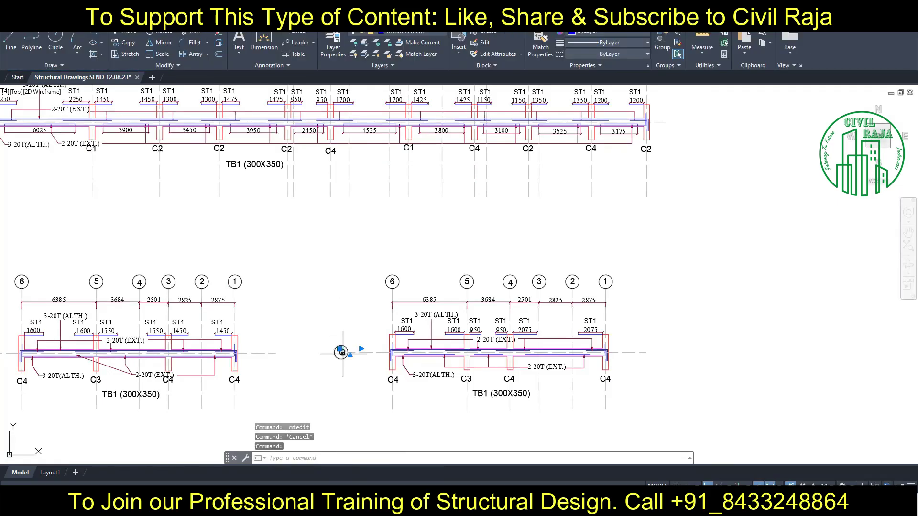
{"action": "type", "text": "m"}
{"action": "key", "text": "Return"}
{"action": "scroll", "coordinate": [308, 379], "scroll_direction": "up", "scroll_amount": 4}
{"action": "left_click", "coordinate": [464, 379]}
{"action": "scroll", "coordinate": [385, 374], "scroll_direction": "down", "scroll_amount": 4}
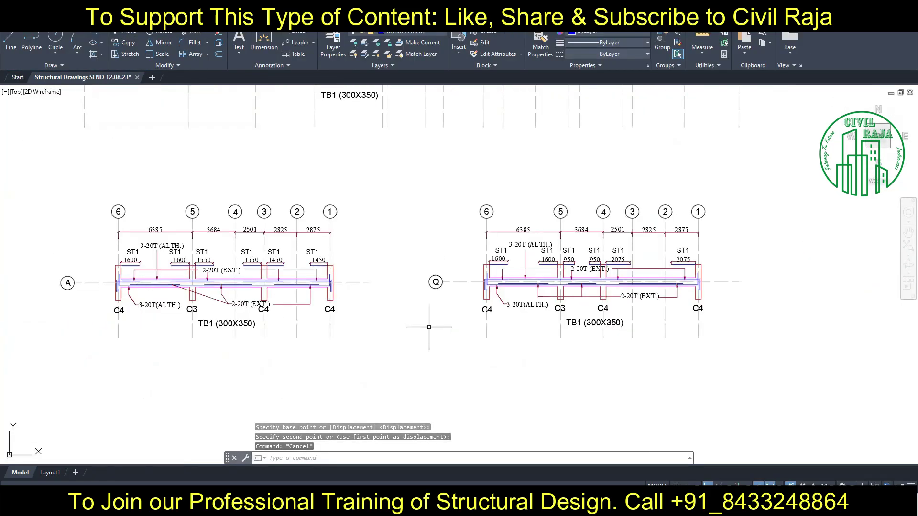
{"action": "scroll", "coordinate": [426, 371], "scroll_direction": "down", "scroll_amount": 3}
{"action": "left_click", "coordinate": [293, 223]}
{"action": "left_click", "coordinate": [481, 341]}
{"action": "type", "text": "m"}
{"action": "key", "text": "Return"}
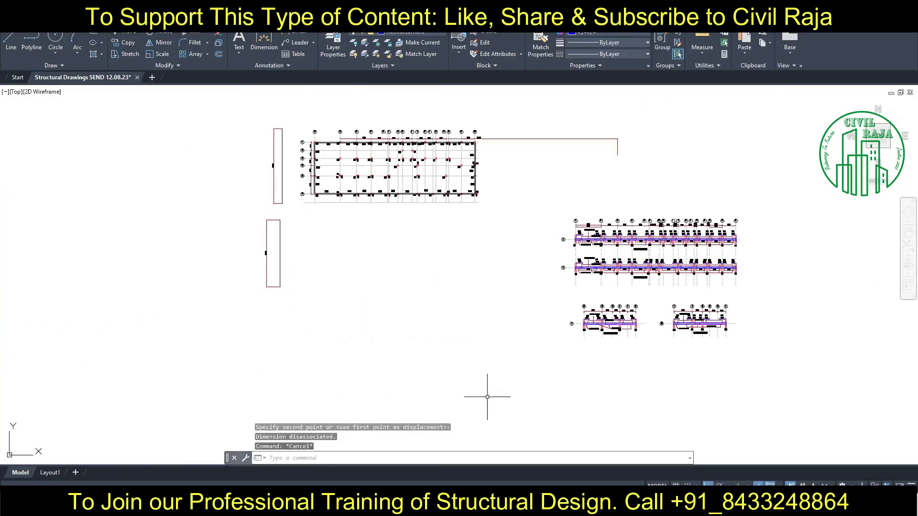
{"action": "left_click", "coordinate": [369, 328]}
Clear the selection and zoom around to review the repositioned beam elevations
{"action": "scroll", "coordinate": [408, 196], "scroll_direction": "up", "scroll_amount": 4}
{"action": "scroll", "coordinate": [423, 234], "scroll_direction": "down", "scroll_amount": 2}
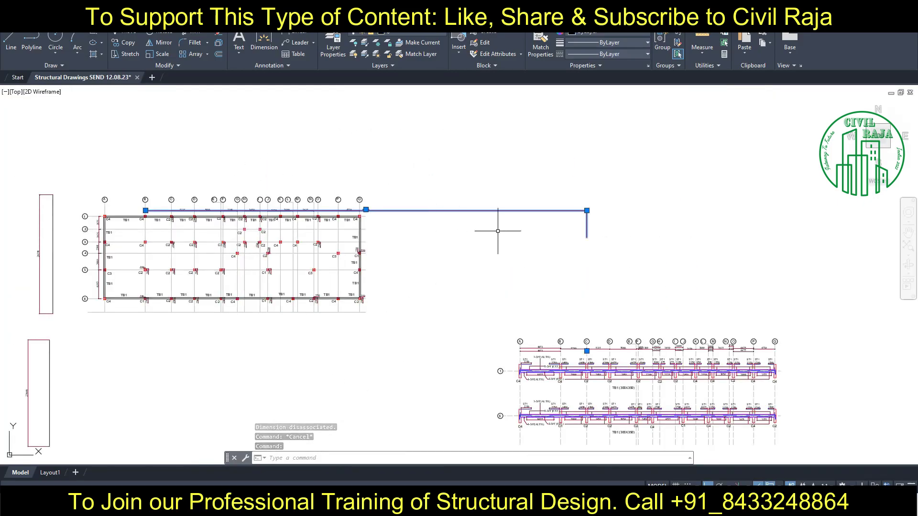
{"action": "key", "text": "Escape"}
{"action": "scroll", "coordinate": [358, 285], "scroll_direction": "down", "scroll_amount": 1}
{"action": "scroll", "coordinate": [330, 270], "scroll_direction": "up", "scroll_amount": 3}
{"action": "scroll", "coordinate": [335, 287], "scroll_direction": "down", "scroll_amount": 3}
{"action": "scroll", "coordinate": [273, 258], "scroll_direction": "up", "scroll_amount": 3}
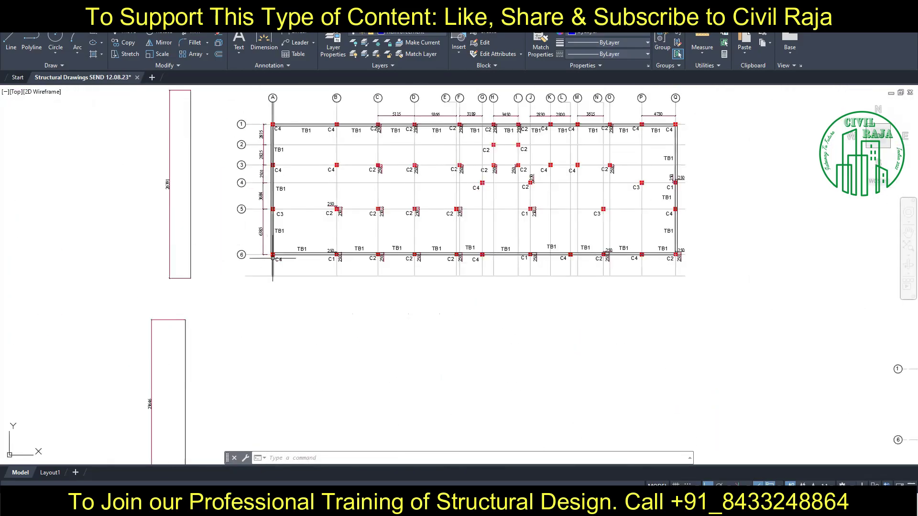
{"action": "scroll", "coordinate": [273, 258], "scroll_direction": "down", "scroll_amount": 1}
{"action": "scroll", "coordinate": [263, 223], "scroll_direction": "down", "scroll_amount": 3}
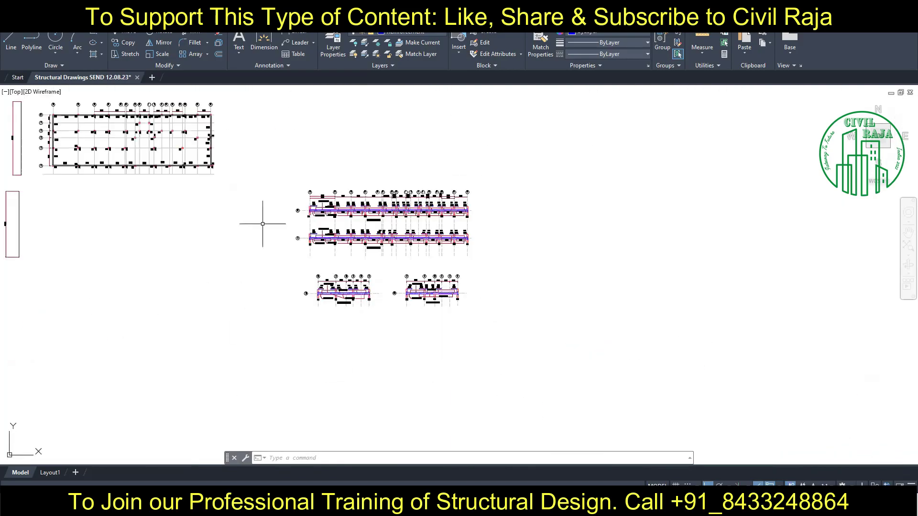
{"action": "scroll", "coordinate": [335, 296], "scroll_direction": "up", "scroll_amount": 2}
{"action": "scroll", "coordinate": [430, 328], "scroll_direction": "down", "scroll_amount": 2}
{"action": "scroll", "coordinate": [270, 309], "scroll_direction": "up", "scroll_amount": 3}
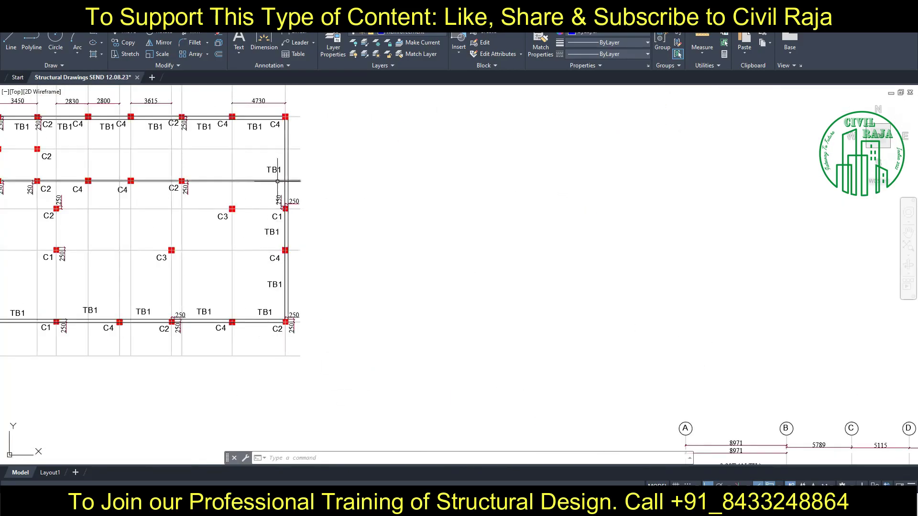
{"action": "scroll", "coordinate": [277, 181], "scroll_direction": "down", "scroll_amount": 3}
Change the Q-line TB1 elevation's C3 column label to C4 and edit the adjacent label
{"action": "scroll", "coordinate": [537, 365], "scroll_direction": "up", "scroll_amount": 4}
{"action": "double_click", "coordinate": [285, 295]}
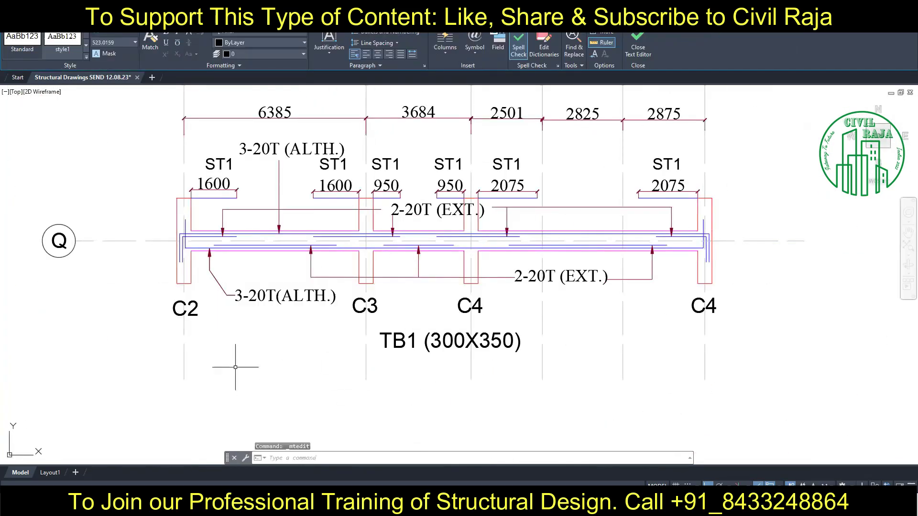
{"action": "left_click", "coordinate": [365, 306]}
{"action": "type", "text": "C4"}
{"action": "key", "text": "Return"}
{"action": "left_click", "coordinate": [469, 305]}
{"action": "type", "text": "1"}
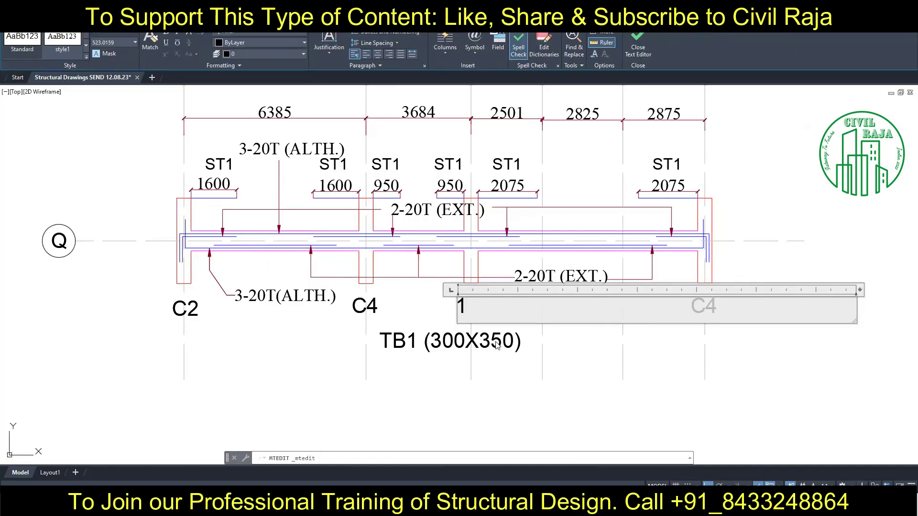
{"action": "left_click", "coordinate": [497, 345]}
Pan and zoom to bring the sheet frames and the long TB1 elevations into view
{"action": "scroll", "coordinate": [497, 345], "scroll_direction": "down", "scroll_amount": 4}
{"action": "scroll", "coordinate": [335, 310], "scroll_direction": "down", "scroll_amount": 3}
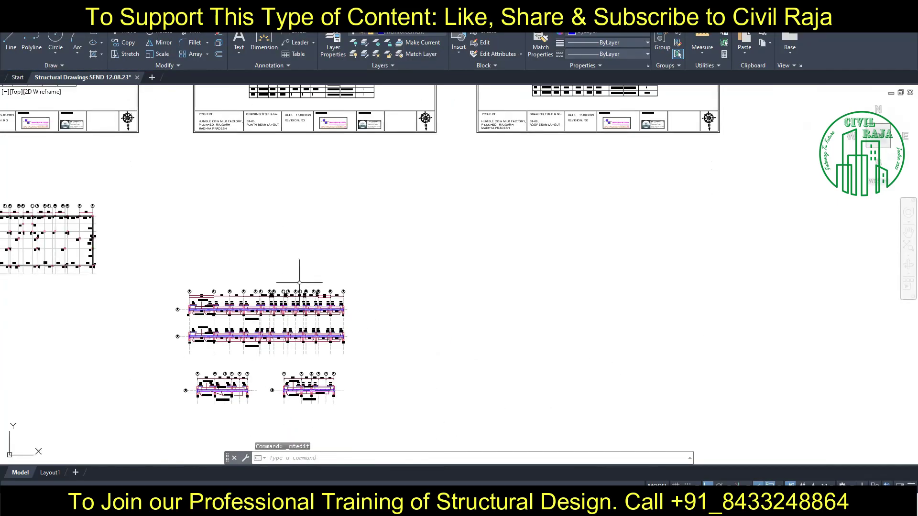
{"action": "middle_click_drag", "start_coordinate": [215, 229], "coordinate": [278, 280]}
{"action": "scroll", "coordinate": [279, 280], "scroll_direction": "up", "scroll_amount": 5}
{"action": "scroll", "coordinate": [199, 241], "scroll_direction": "down", "scroll_amount": 5}
{"action": "scroll", "coordinate": [497, 311], "scroll_direction": "up", "scroll_amount": 6}
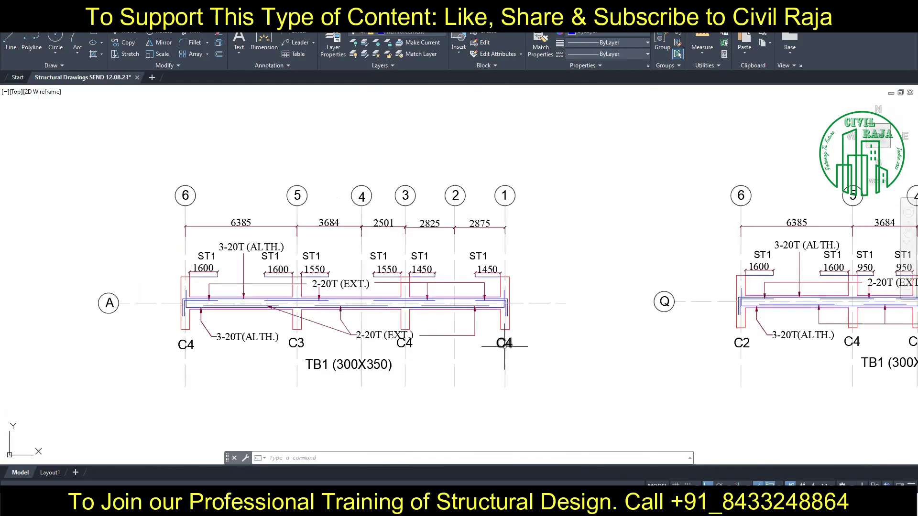
{"action": "mouse_move", "coordinate": [382, 144]}
{"action": "middle_mouse_down"}
{"action": "mouse_move", "coordinate": [352, 241]}
{"action": "mouse_move", "coordinate": [353, 273]}
{"action": "middle_mouse_up"}
{"action": "scroll", "coordinate": [404, 309], "scroll_direction": "down", "scroll_amount": 4}
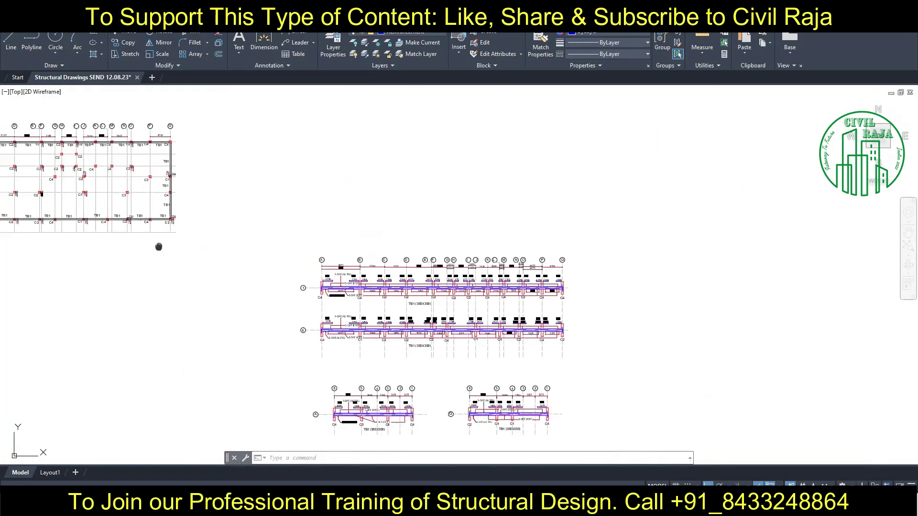
{"action": "middle_click_drag", "start_coordinate": [334, 201], "coordinate": [436, 258]}
{"action": "scroll", "coordinate": [437, 252], "scroll_direction": "up", "scroll_amount": 5}
{"action": "scroll", "coordinate": [610, 254], "scroll_direction": "down", "scroll_amount": 5}
{"action": "scroll", "coordinate": [409, 345], "scroll_direction": "up", "scroll_amount": 5}
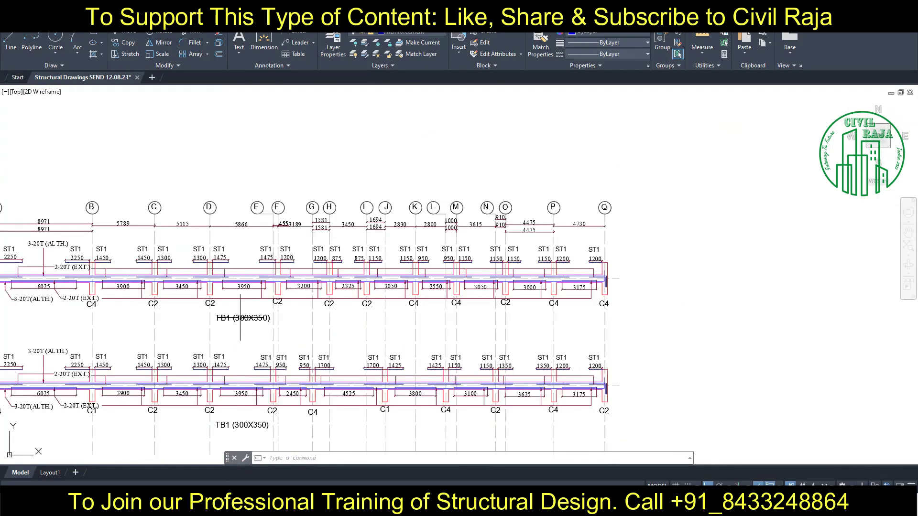
{"action": "scroll", "coordinate": [409, 345], "scroll_direction": "down", "scroll_amount": 1}
{"action": "middle_click_drag", "start_coordinate": [409, 345], "coordinate": [390, 312]}
{"action": "scroll", "coordinate": [389, 313], "scroll_direction": "down", "scroll_amount": 4}
{"action": "scroll", "coordinate": [334, 239], "scroll_direction": "down", "scroll_amount": 2}
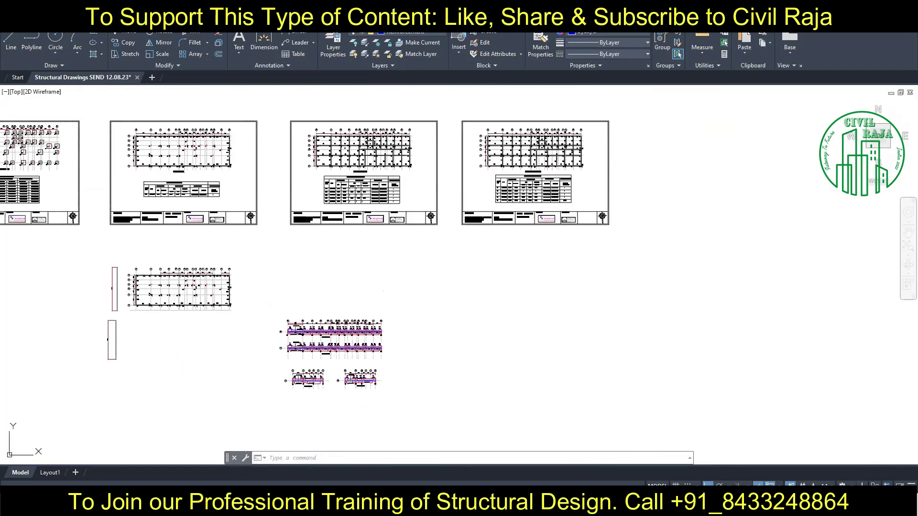
{"action": "scroll", "coordinate": [277, 195], "scroll_direction": "up", "scroll_amount": 5}
Copy the ST-05 plinth beam sheet frame, Ortho off, so it encloses the TB1 beam elevations
{"action": "scroll", "coordinate": [621, 268], "scroll_direction": "down", "scroll_amount": 1}
{"action": "left_click", "coordinate": [736, 310]}
{"action": "left_click", "coordinate": [287, 89]}
{"action": "scroll", "coordinate": [287, 89], "scroll_direction": "down", "scroll_amount": 3}
{"action": "type", "text": "co"}
{"action": "key", "text": "Return"}
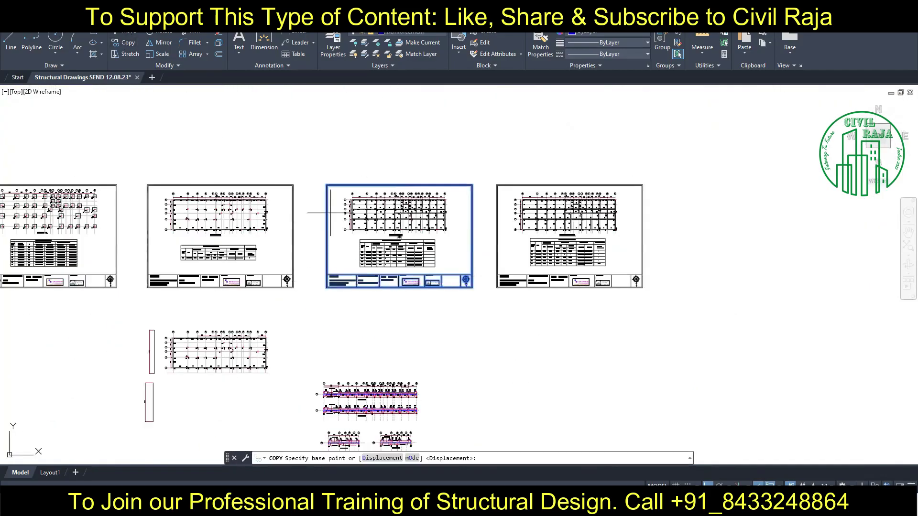
{"action": "left_click", "coordinate": [318, 290]}
{"action": "key", "text": "F8"}
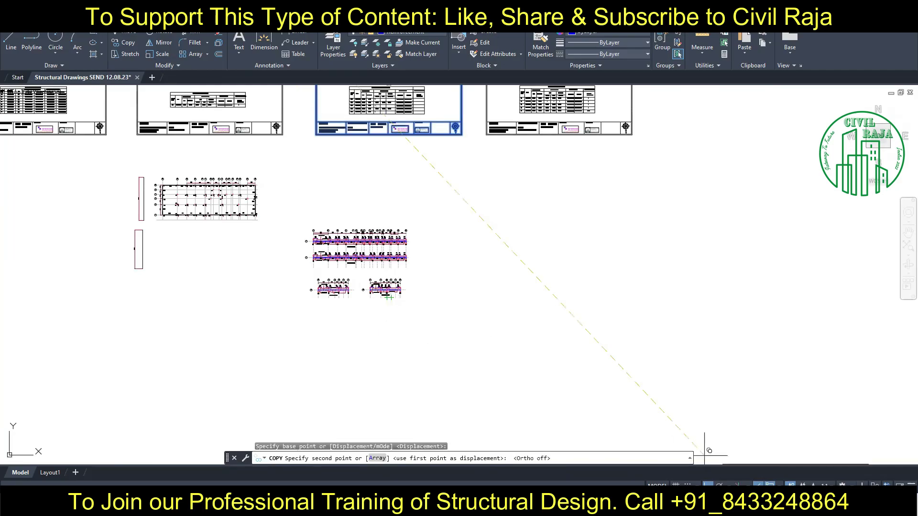
{"action": "left_click", "coordinate": [277, 211]}
{"action": "key", "text": "Escape"}
{"action": "scroll", "coordinate": [336, 286], "scroll_direction": "up", "scroll_amount": 2}
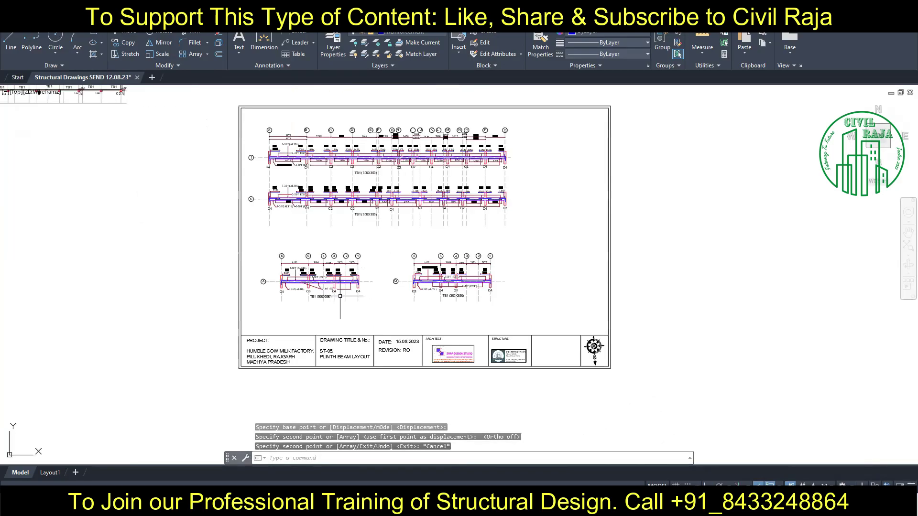
{"action": "scroll", "coordinate": [336, 287], "scroll_direction": "up", "scroll_amount": 2}
{"action": "scroll", "coordinate": [337, 277], "scroll_direction": "down", "scroll_amount": 3}
{"action": "scroll", "coordinate": [375, 266], "scroll_direction": "up", "scroll_amount": 2}
{"action": "scroll", "coordinate": [414, 266], "scroll_direction": "down", "scroll_amount": 2}
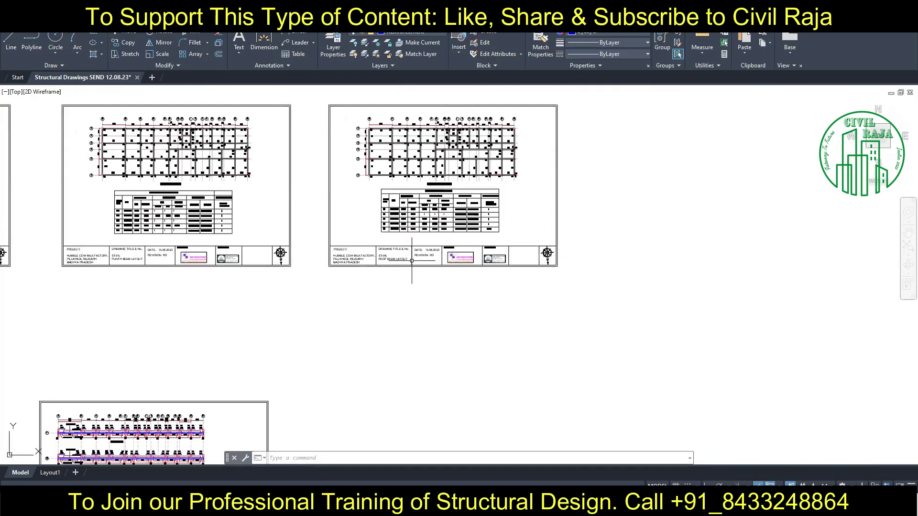
{"action": "scroll", "coordinate": [339, 231], "scroll_direction": "down", "scroll_amount": 2}
{"action": "scroll", "coordinate": [276, 386], "scroll_direction": "up", "scroll_amount": 6}
{"action": "scroll", "coordinate": [275, 386], "scroll_direction": "up", "scroll_amount": 2}
Renumber the copied sheet ST-07 and change its title to TIE BEAM ELEVATION & SECTION
{"action": "double_click", "coordinate": [289, 359]}
{"action": "key", "text": "Delete"}
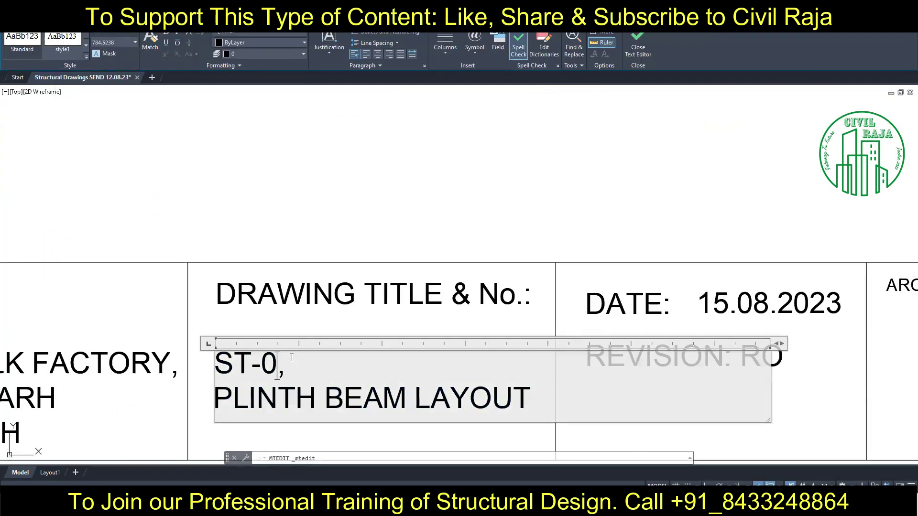
{"action": "type", "text": "7"}
{"action": "key", "text": "BackSpace"}
{"action": "key", "text": "BackSpace"}
{"action": "key", "text": "BackSpace"}
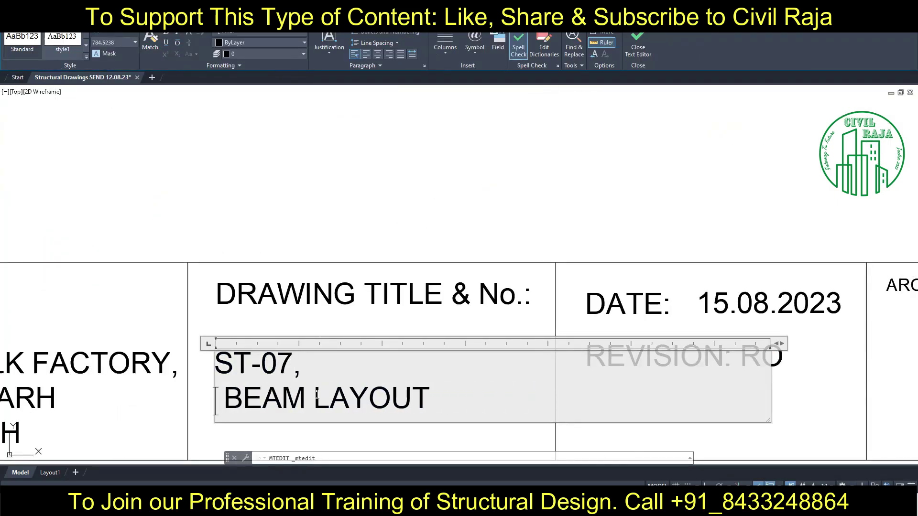
{"action": "type", "text": "TIE"}
{"action": "key", "text": "BackSpace"}
{"action": "key", "text": "BackSpace"}
{"action": "key", "text": "BackSpace"}
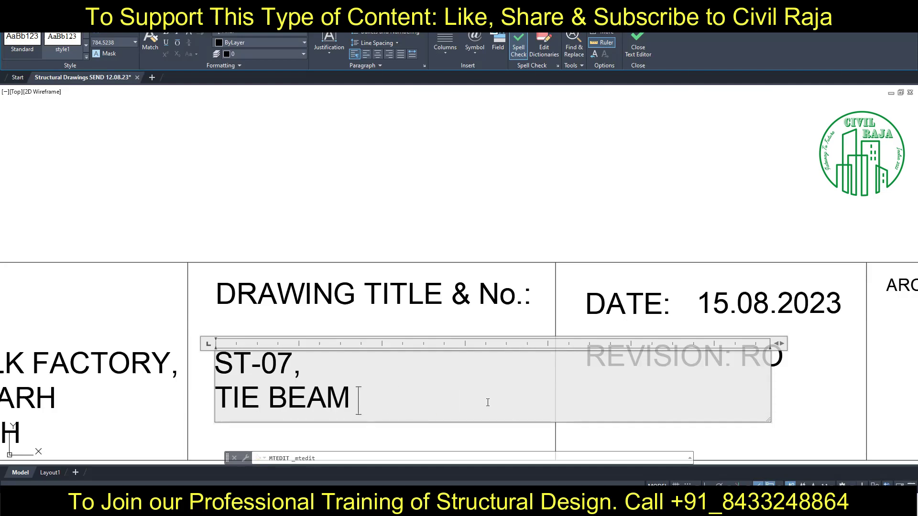
{"action": "type", "text": "ELEVATION"}
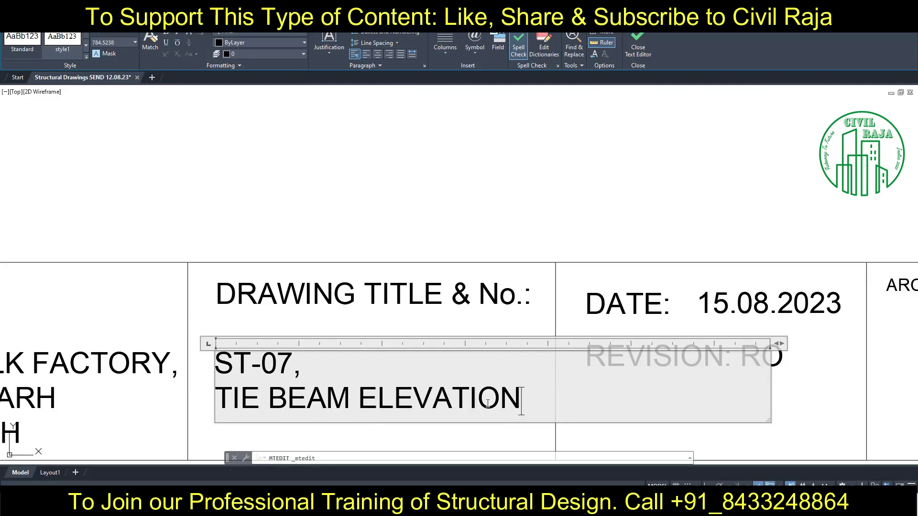
{"action": "key", "text": "Return"}
{"action": "type", "text": "&     SECTION"}
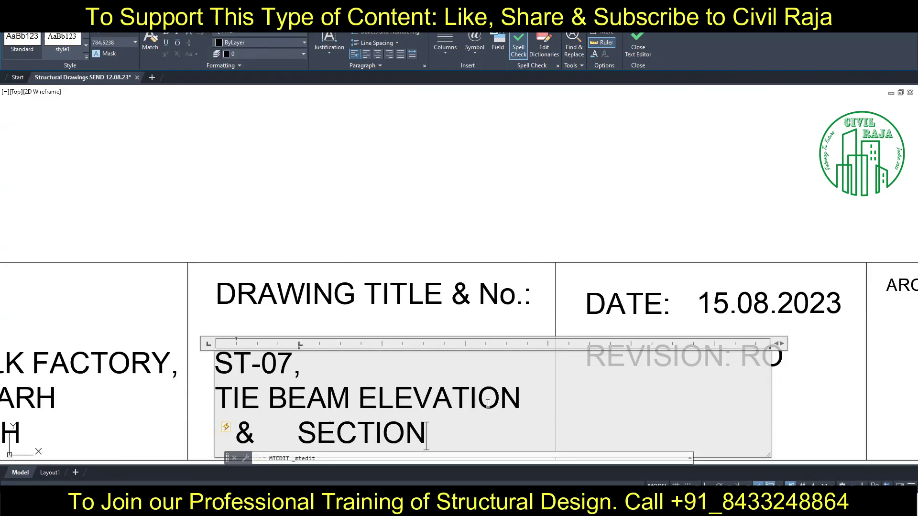
{"action": "left_click", "coordinate": [281, 189]}
{"action": "scroll", "coordinate": [281, 189], "scroll_direction": "down", "scroll_amount": 5}
{"action": "scroll", "coordinate": [278, 263], "scroll_direction": "down", "scroll_amount": 5}
Pan across the row of sheets and turn on Ortho before aligning ST-07
{"action": "middle_click_drag", "start_coordinate": [294, 313], "coordinate": [269, 318]}
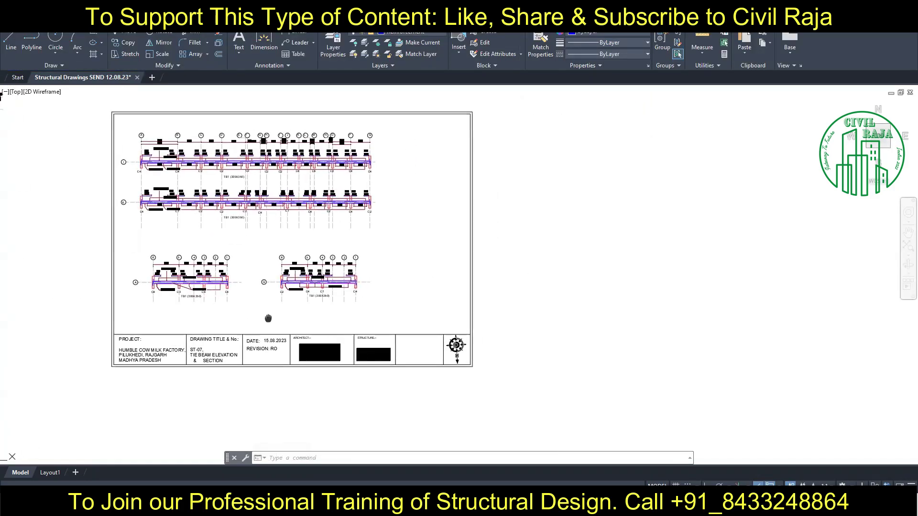
{"action": "scroll", "coordinate": [268, 318], "scroll_direction": "up", "scroll_amount": 5}
{"action": "scroll", "coordinate": [245, 242], "scroll_direction": "down", "scroll_amount": 7}
{"action": "middle_click_drag", "start_coordinate": [246, 242], "coordinate": [284, 263]}
{"action": "scroll", "coordinate": [285, 263], "scroll_direction": "up", "scroll_amount": 4}
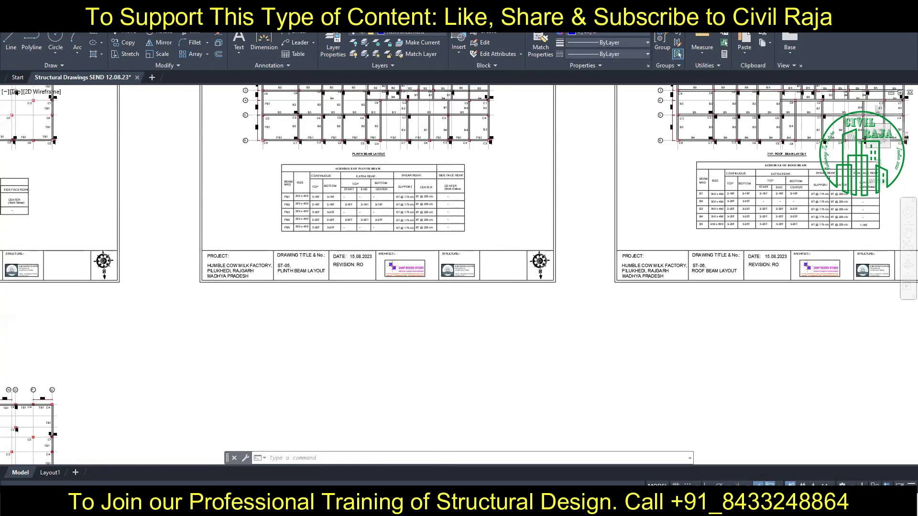
{"action": "middle_click_drag", "start_coordinate": [16, 92], "coordinate": [237, 214]}
{"action": "scroll", "coordinate": [236, 214], "scroll_direction": "up", "scroll_amount": 3}
{"action": "scroll", "coordinate": [286, 205], "scroll_direction": "up", "scroll_amount": 2}
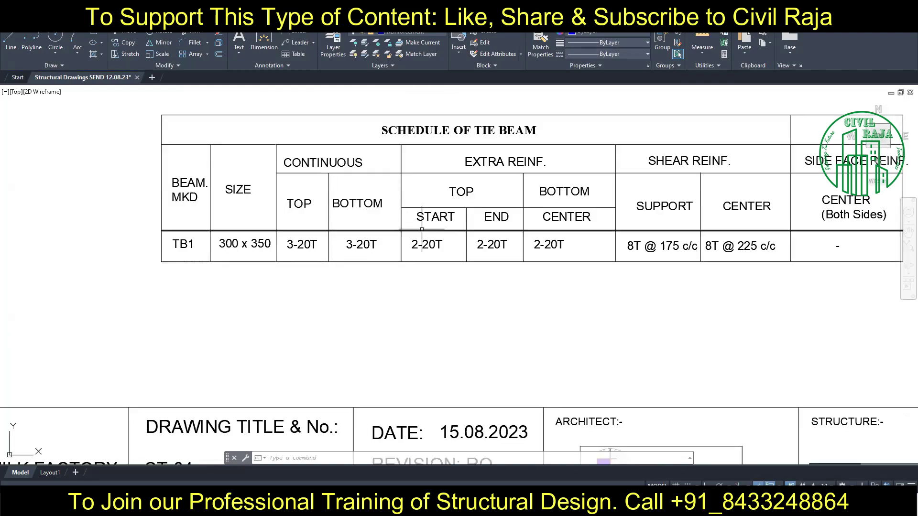
{"action": "scroll", "coordinate": [204, 290], "scroll_direction": "down", "scroll_amount": 5}
{"action": "left_click", "coordinate": [271, 215]}
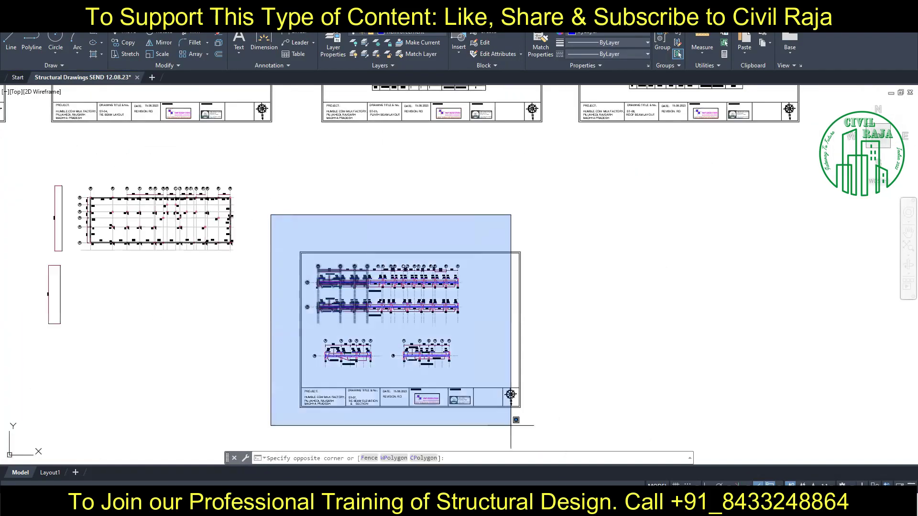
{"action": "key", "text": "Escape"}
{"action": "scroll", "coordinate": [409, 303], "scroll_direction": "down", "scroll_amount": 3}
{"action": "left_click", "coordinate": [8, 38]}
{"action": "scroll", "coordinate": [491, 358], "scroll_direction": "up", "scroll_amount": 5}
{"action": "scroll", "coordinate": [665, 446], "scroll_direction": "down", "scroll_amount": 3}
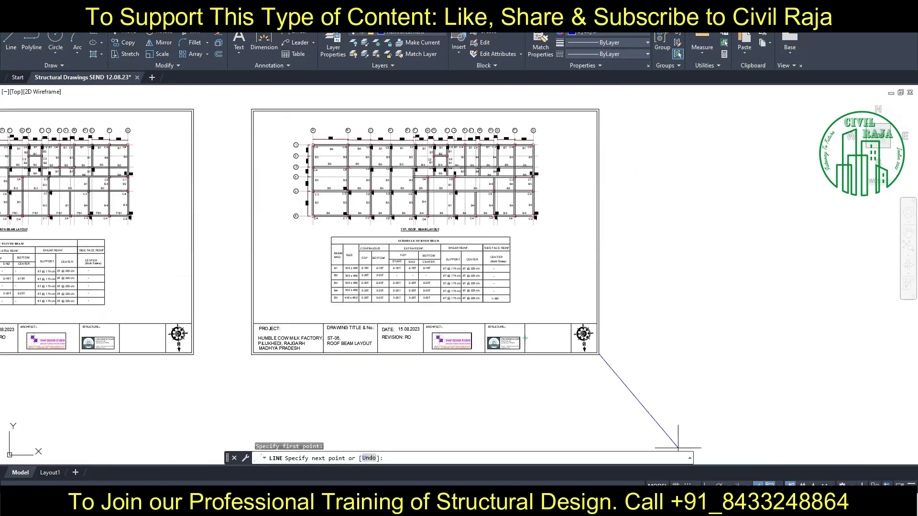
{"action": "left_click", "coordinate": [392, 360]}
{"action": "key", "text": "F8"}
{"action": "key", "text": "Escape"}
{"action": "scroll", "coordinate": [516, 369], "scroll_direction": "down", "scroll_amount": 3}
Move the ST-07 sheet to the row's end after ST-06 and erase the blue guide line
{"action": "left_click", "coordinate": [342, 330]}
{"action": "left_click", "coordinate": [129, 31]}
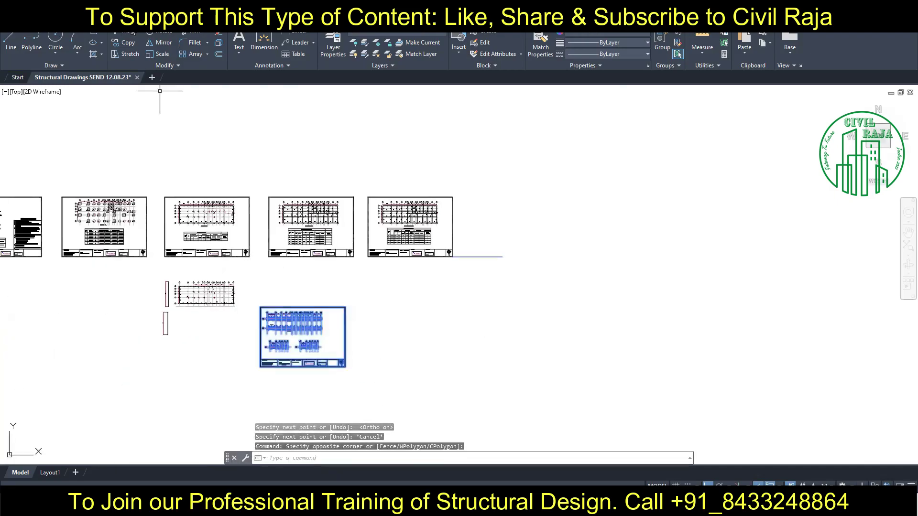
{"action": "scroll", "coordinate": [311, 344], "scroll_direction": "up", "scroll_amount": 3}
{"action": "left_click", "coordinate": [196, 379]}
{"action": "middle_click_drag", "start_coordinate": [413, 204], "coordinate": [287, 334]}
{"action": "left_click", "coordinate": [410, 334]}
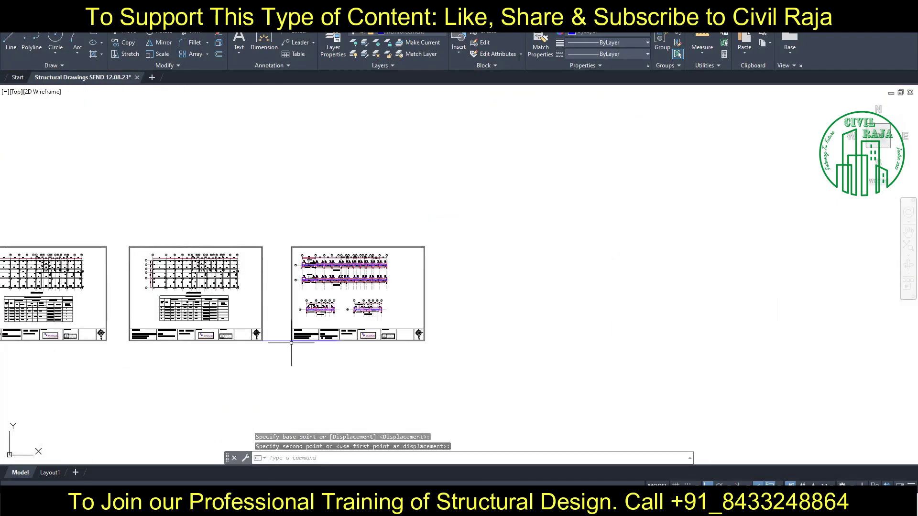
{"action": "left_click", "coordinate": [287, 334]}
{"action": "key", "text": "Delete"}
{"action": "scroll", "coordinate": [511, 287], "scroll_direction": "up", "scroll_amount": 4}
{"action": "scroll", "coordinate": [511, 286], "scroll_direction": "up", "scroll_amount": 2}
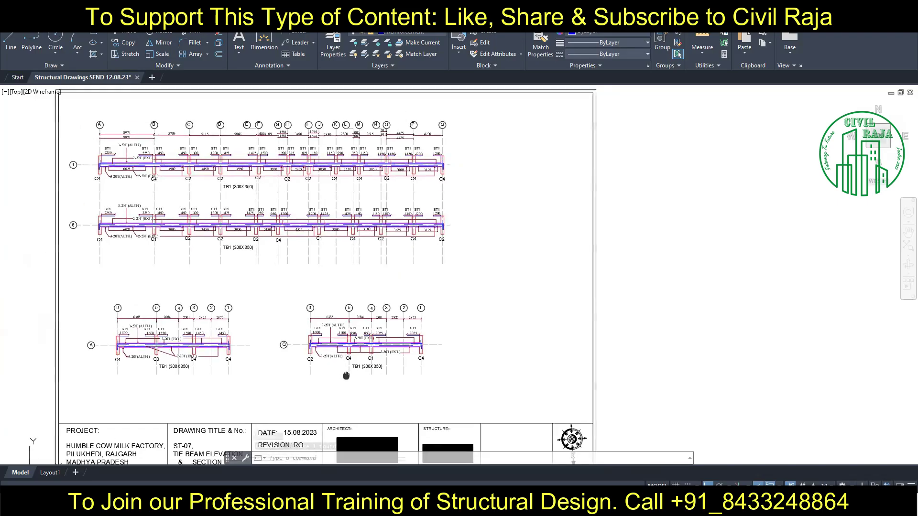
Open Structural Drawing Ram Mandir 14.08.23.dwg from the Project 17 GFC Ram Mandir Delhi folder
{"action": "middle_click_drag", "start_coordinate": [519, 359], "coordinate": [532, 335]}
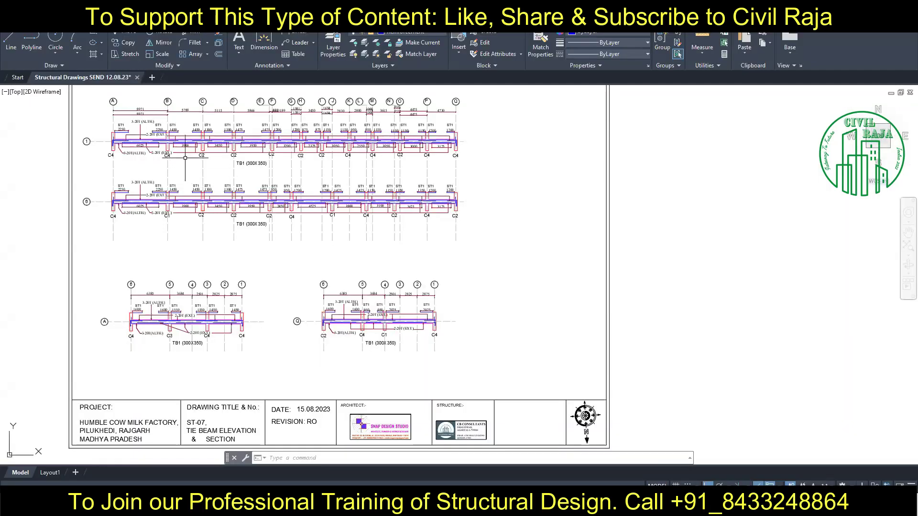
{"action": "left_click", "coordinate": [17, 77]}
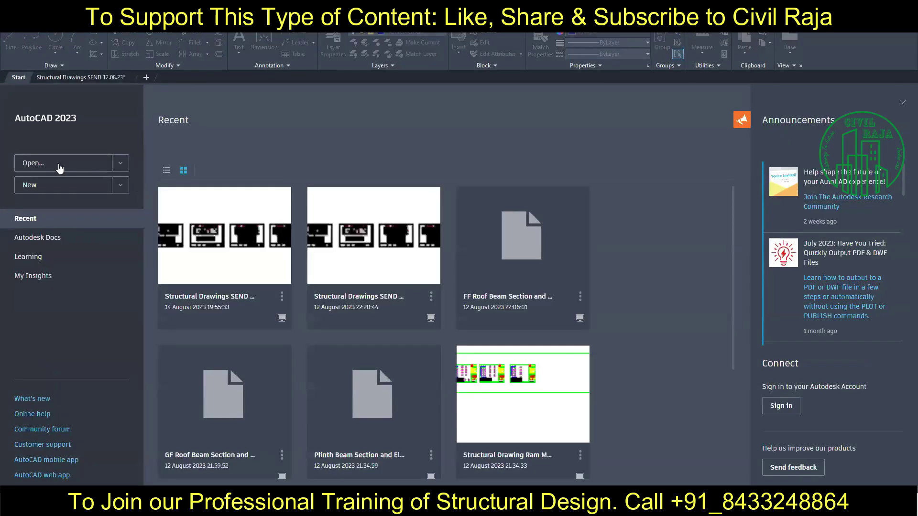
{"action": "left_click", "coordinate": [63, 163]}
{"action": "left_click", "coordinate": [426, 148]}
{"action": "left_click", "coordinate": [397, 184]}
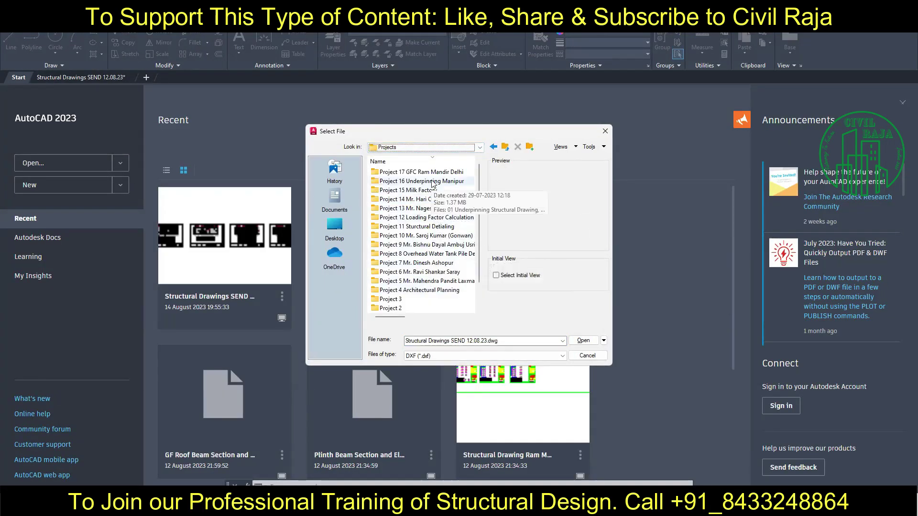
{"action": "double_click", "coordinate": [401, 199]}
{"action": "left_click", "coordinate": [562, 356]}
{"action": "left_click", "coordinate": [430, 363]}
{"action": "left_click", "coordinate": [423, 184]}
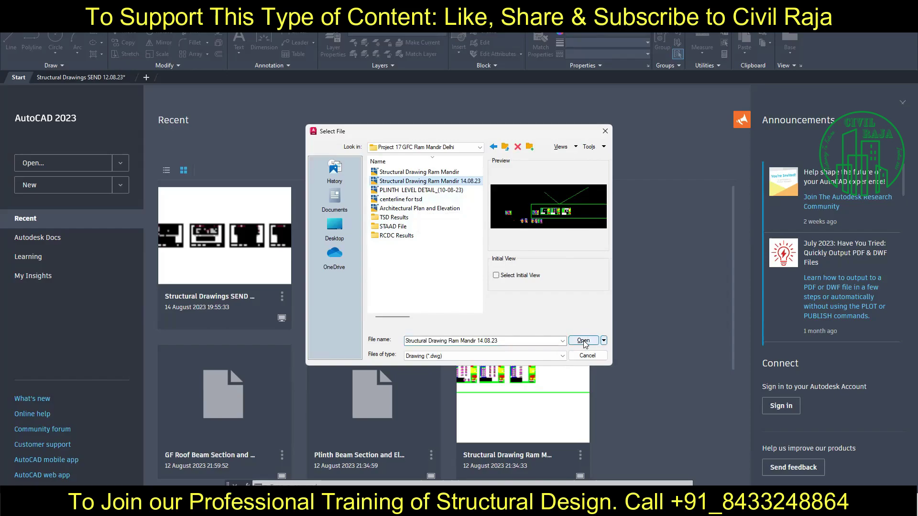
{"action": "left_click", "coordinate": [583, 341]}
{"action": "left_click", "coordinate": [402, 260]}
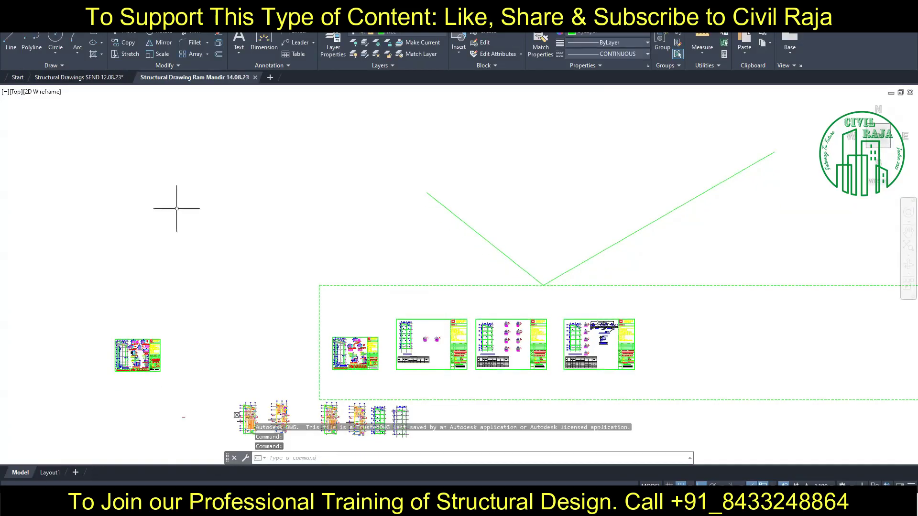
Window-select both Section of B1 details and return to the Structural Drawings SEND drawing
{"action": "scroll", "coordinate": [425, 348], "scroll_direction": "up", "scroll_amount": 10}
{"action": "scroll", "coordinate": [143, 276], "scroll_direction": "down", "scroll_amount": 3}
{"action": "scroll", "coordinate": [381, 324], "scroll_direction": "down", "scroll_amount": 2}
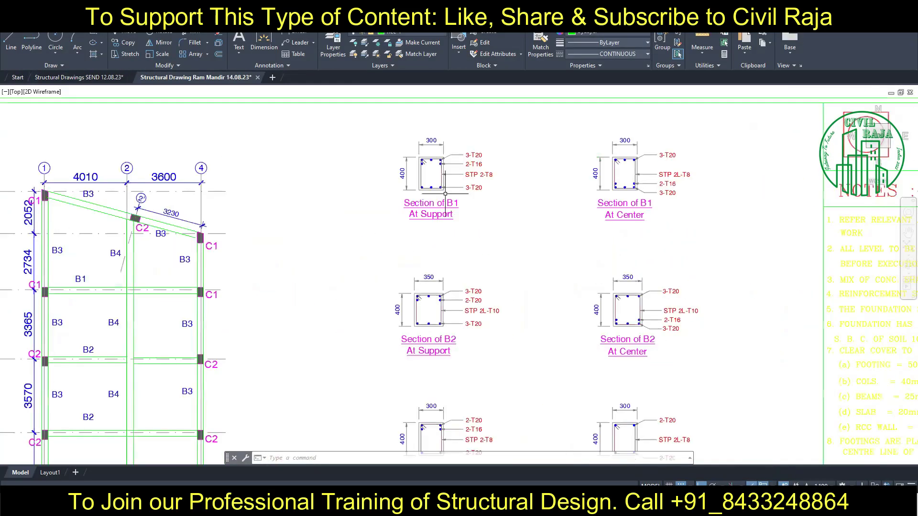
{"action": "scroll", "coordinate": [274, 252], "scroll_direction": "up", "scroll_amount": 4}
{"action": "scroll", "coordinate": [243, 257], "scroll_direction": "down", "scroll_amount": 2}
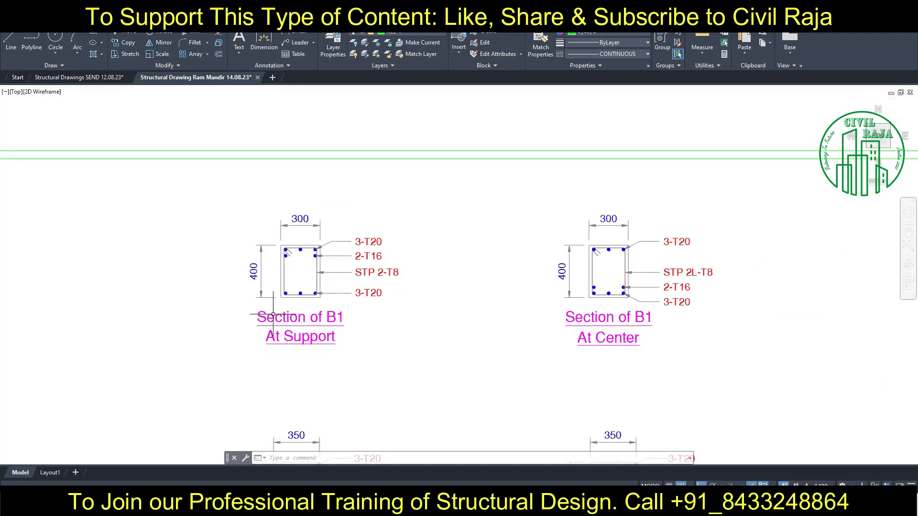
{"action": "left_click", "coordinate": [212, 194]}
{"action": "left_click", "coordinate": [799, 425]}
{"action": "left_click", "coordinate": [100, 77]}
Paste the two copied B1 sections into the Structural Drawings SEND drawing
{"action": "scroll", "coordinate": [502, 280], "scroll_direction": "down", "scroll_amount": 3}
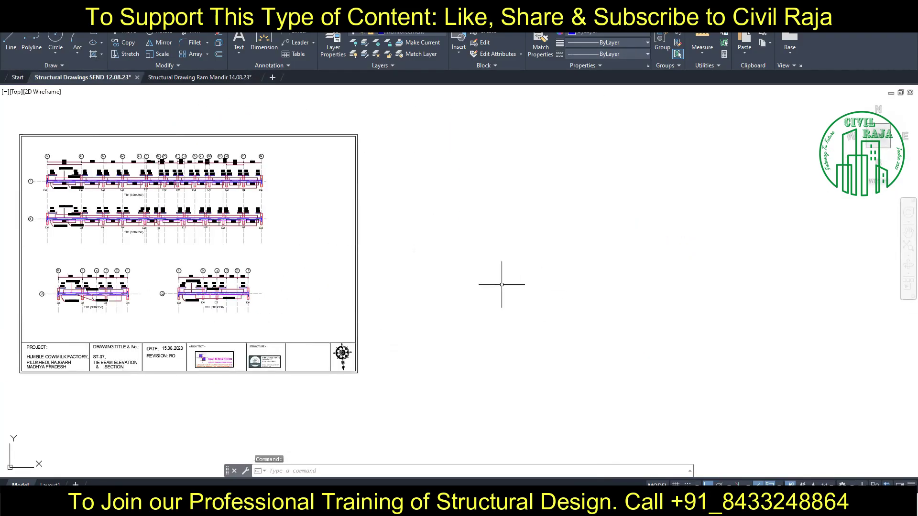
{"action": "key", "text": "ctrl+v"}
{"action": "scroll", "coordinate": [405, 238], "scroll_direction": "down", "scroll_amount": 5}
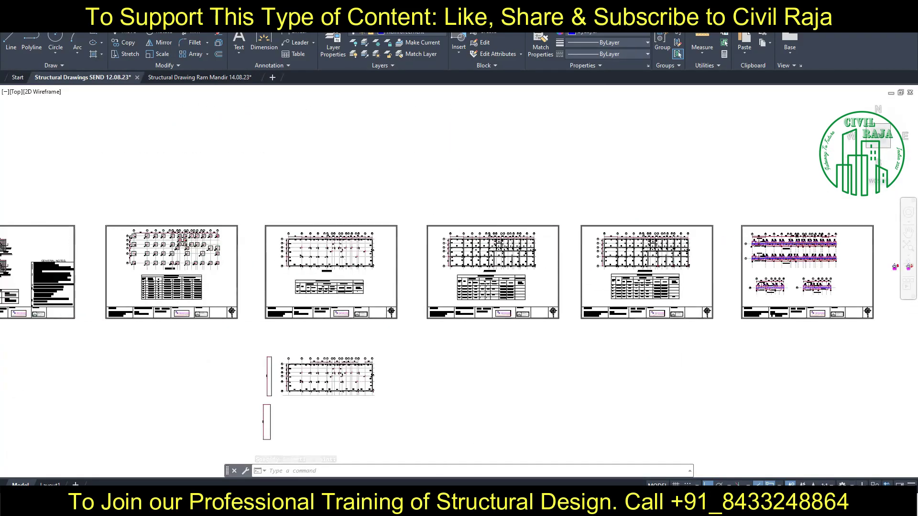
{"action": "scroll", "coordinate": [459, 286], "scroll_direction": "up", "scroll_amount": 10}
{"action": "scroll", "coordinate": [430, 277], "scroll_direction": "down", "scroll_amount": 2}
{"action": "scroll", "coordinate": [459, 287], "scroll_direction": "down", "scroll_amount": 3}
{"action": "scroll", "coordinate": [456, 293], "scroll_direction": "up", "scroll_amount": 4}
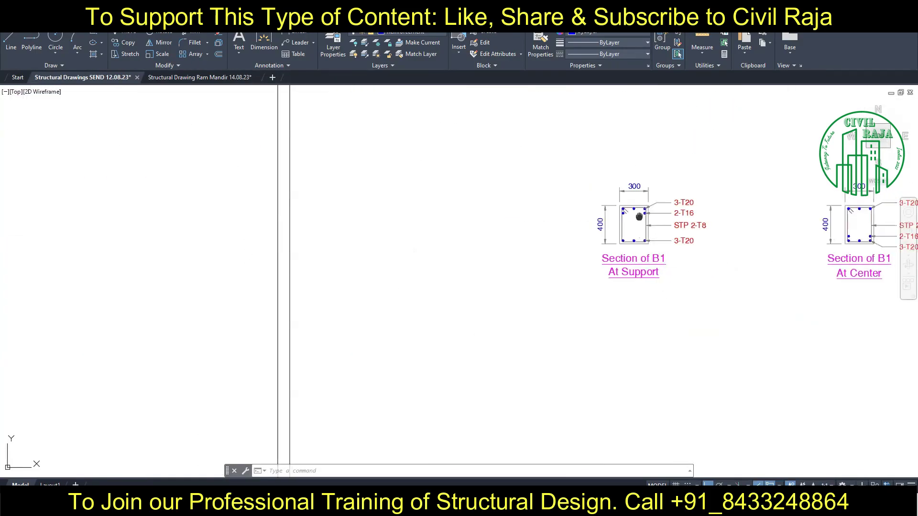
{"action": "scroll", "coordinate": [456, 293], "scroll_direction": "up", "scroll_amount": 3}
Edit the 400 depth dimension text on the pasted sections
{"action": "double_click", "coordinate": [457, 293]}
{"action": "type", "text": "350"}
{"action": "key", "text": "ctrl+Return"}
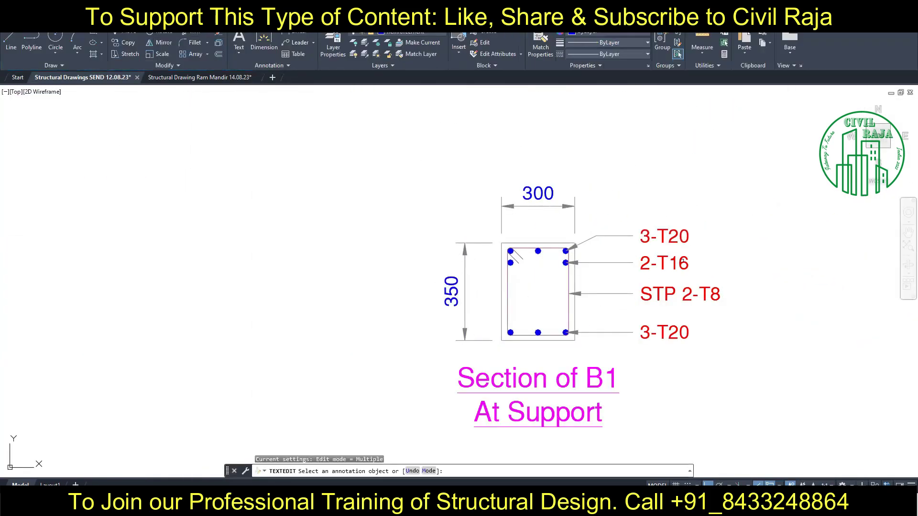
{"action": "key", "text": "Escape"}
{"action": "scroll", "coordinate": [675, 256], "scroll_direction": "down", "scroll_amount": 5}
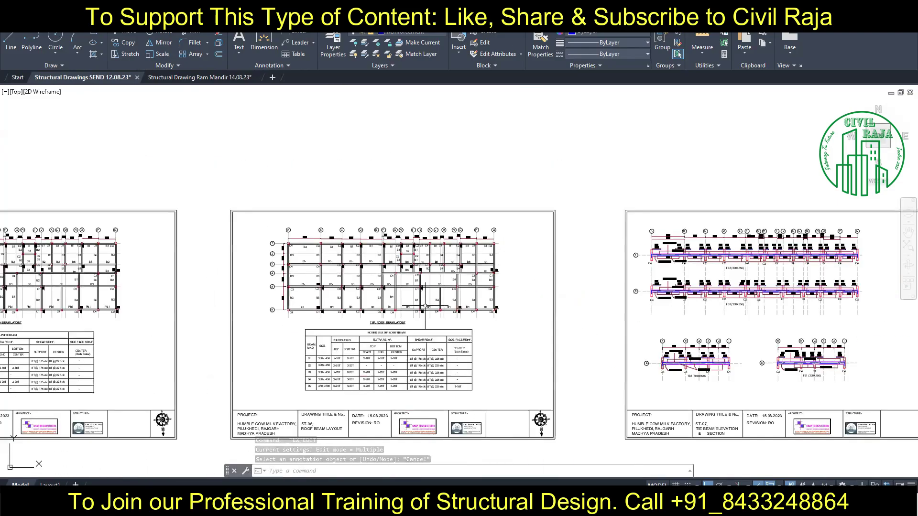
{"action": "scroll", "coordinate": [362, 380], "scroll_direction": "up", "scroll_amount": 6}
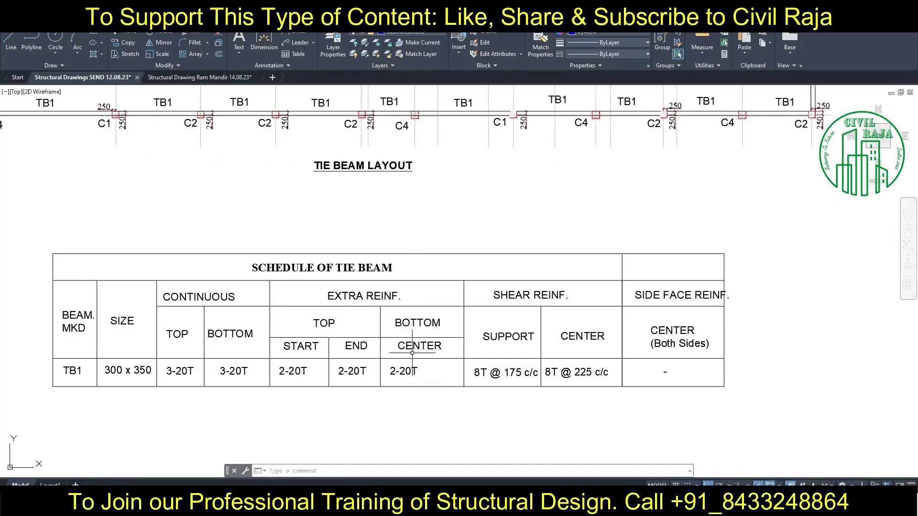
{"action": "scroll", "coordinate": [133, 288], "scroll_direction": "down", "scroll_amount": 5}
{"action": "scroll", "coordinate": [652, 256], "scroll_direction": "up", "scroll_amount": 3}
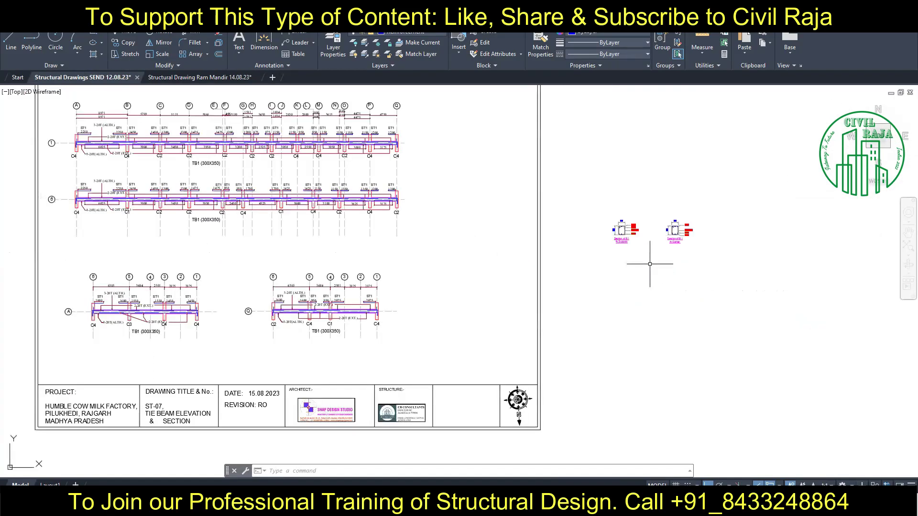
{"action": "scroll", "coordinate": [432, 239], "scroll_direction": "up", "scroll_amount": 5}
Change the side-bar labels on both sections from 2-T16 to 2-T20
{"action": "left_click", "coordinate": [432, 239]}
{"action": "double_click", "coordinate": [465, 239]}
{"action": "type", "text": "2-T"}
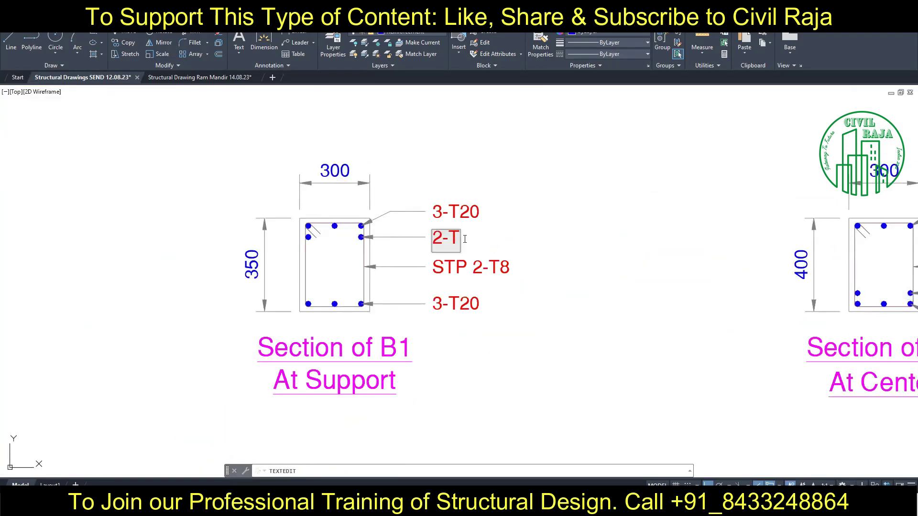
{"action": "type", "text": "20"}
{"action": "key", "text": "Return"}
{"action": "scroll", "coordinate": [313, 294], "scroll_direction": "down", "scroll_amount": 4}
{"action": "scroll", "coordinate": [387, 305], "scroll_direction": "up", "scroll_amount": 2}
{"action": "left_click", "coordinate": [715, 289]}
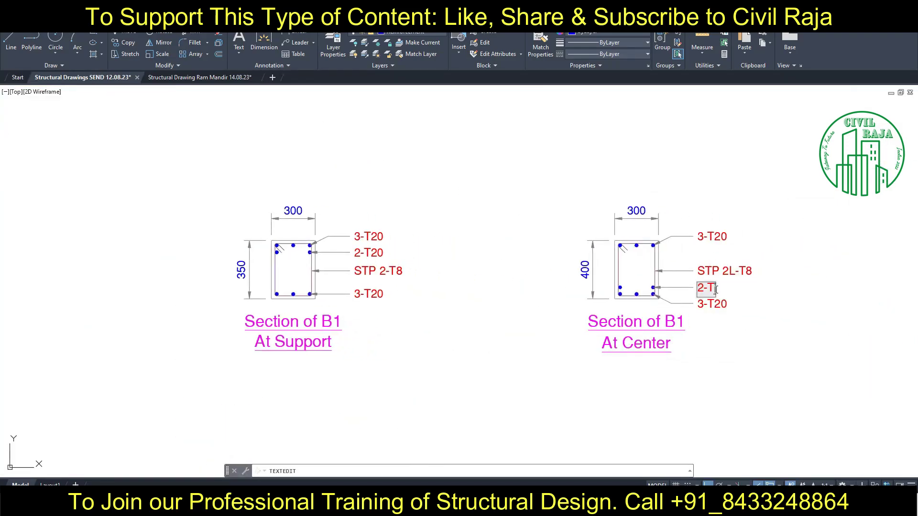
{"action": "type", "text": "20"}
{"action": "key", "text": "Return"}
Rename both section titles from Section of B1 to Section of TB1
{"action": "left_click", "coordinate": [322, 319]}
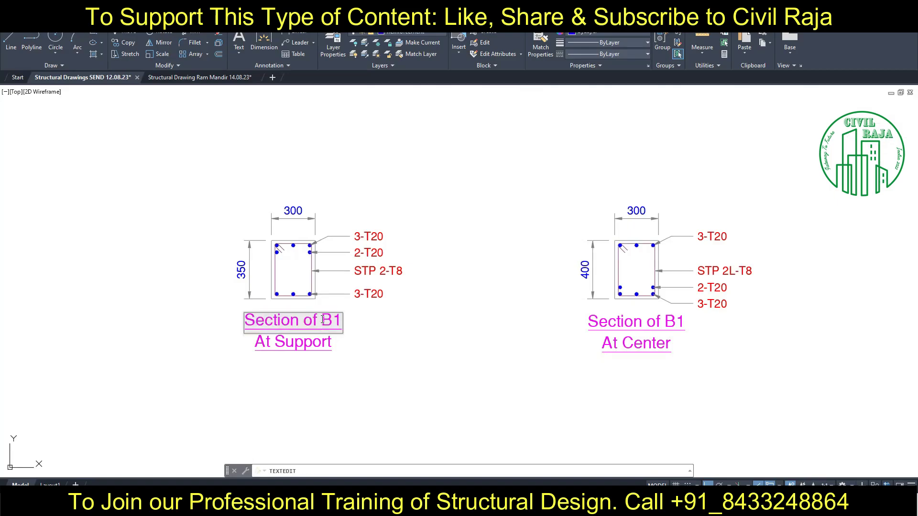
{"action": "type", "text": "T"}
{"action": "key", "text": "Return"}
{"action": "left_click", "coordinate": [663, 321]}
{"action": "type", "text": "T"}
{"action": "key", "text": "Escape"}
{"action": "left_click", "coordinate": [593, 269]}
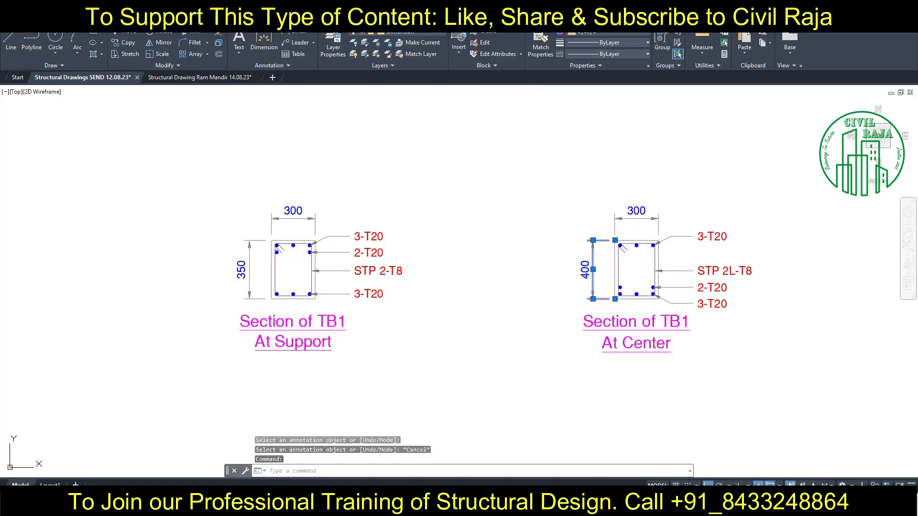
Change the center section's 400 depth dimension to 350
{"action": "double_click", "coordinate": [584, 269]}
{"action": "type", "text": "350"}
{"action": "key", "text": "Escape"}
{"action": "left_click", "coordinate": [440, 383]}
{"action": "type", "text": "BLOCL"}
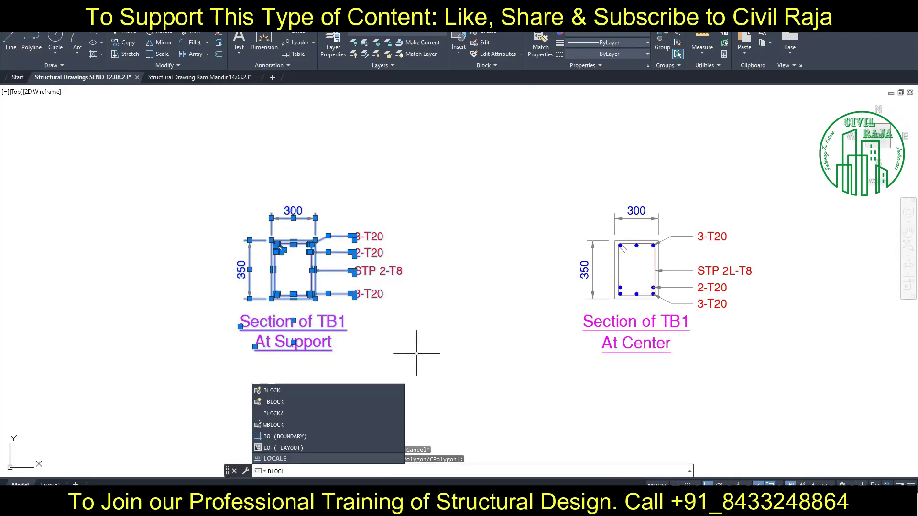
Turn the support section and the center section into blocks
{"action": "key", "text": "Return"}
{"action": "type", "text": "STB1"}
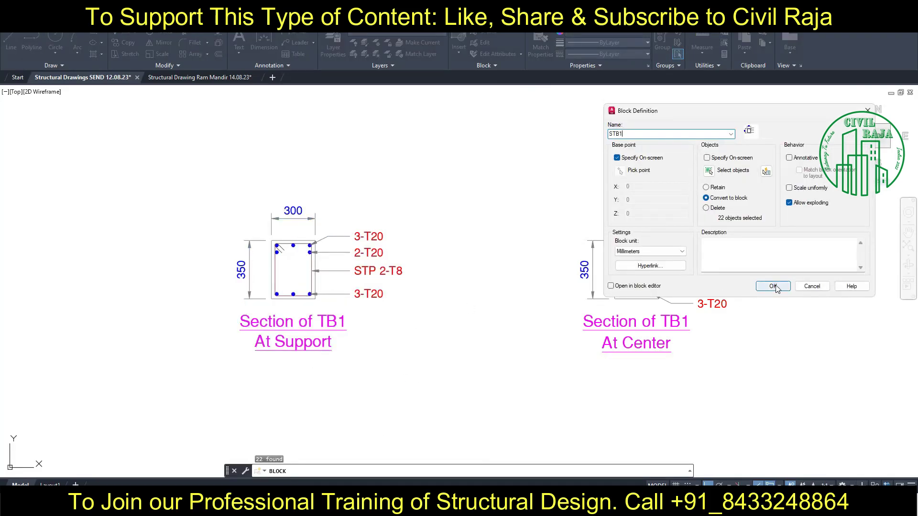
{"action": "left_click", "coordinate": [773, 285]}
{"action": "left_click", "coordinate": [561, 192]}
{"action": "left_click", "coordinate": [790, 387]}
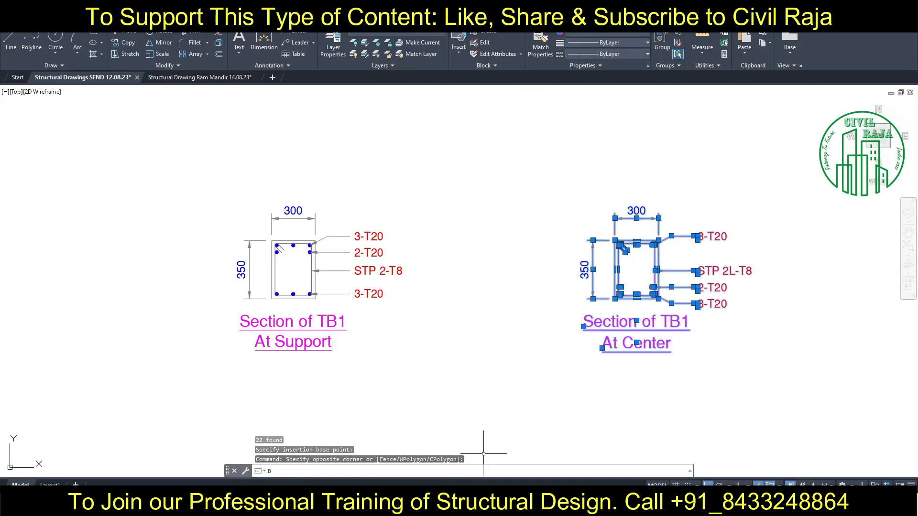
{"action": "key", "text": "Return"}
{"action": "key", "text": "Escape"}
{"action": "left_click_drag", "start_coordinate": [567, 176], "coordinate": [794, 399]}
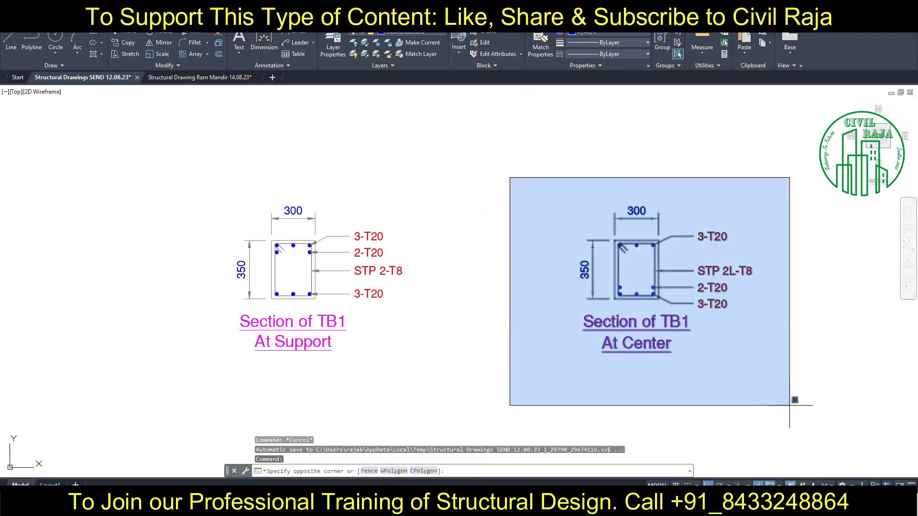
{"action": "right_click", "coordinate": [531, 90]}
{"action": "left_click", "coordinate": [545, 94]}
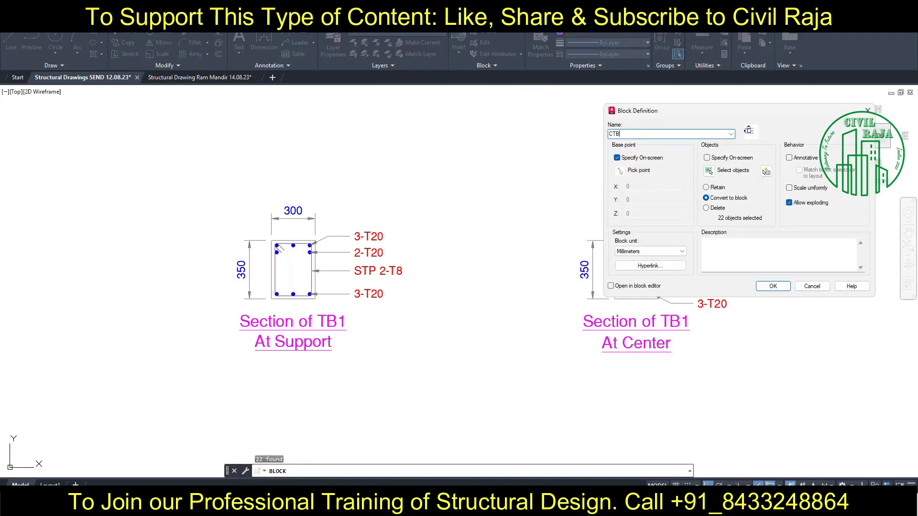
{"action": "left_click", "coordinate": [767, 287]}
Move the support section block beside the ST-07 elevations
{"action": "scroll", "coordinate": [478, 234], "scroll_direction": "down", "scroll_amount": 3}
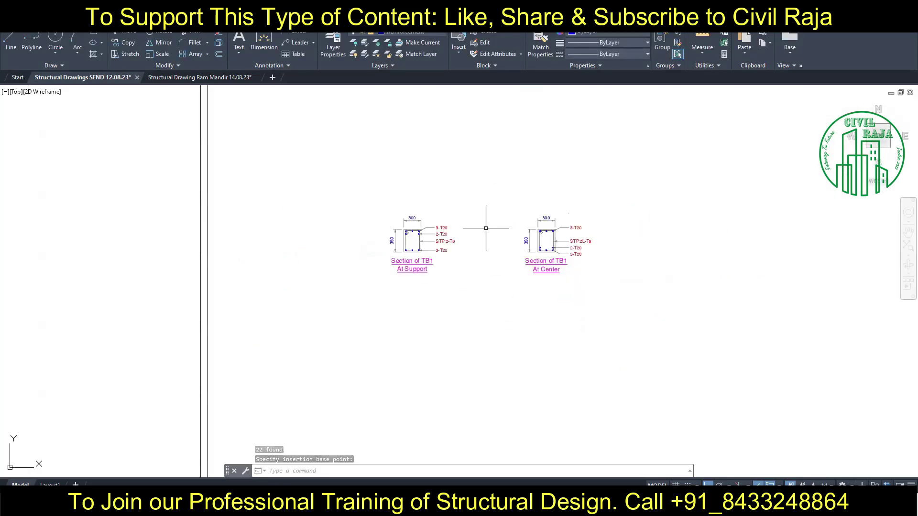
{"action": "scroll", "coordinate": [531, 258], "scroll_direction": "down", "scroll_amount": 2}
{"action": "left_click", "coordinate": [450, 232]}
{"action": "left_click", "coordinate": [504, 280]}
{"action": "type", "text": "m"}
{"action": "key", "text": "Return"}
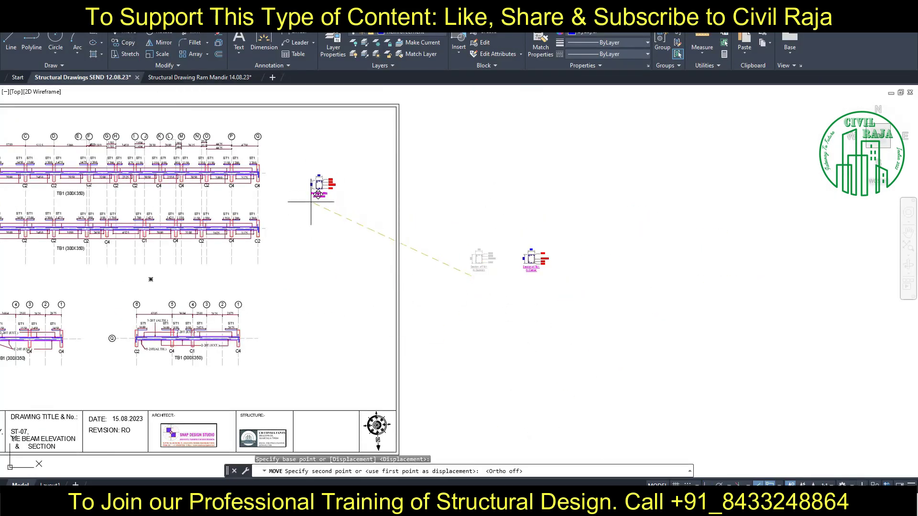
{"action": "left_click", "coordinate": [311, 200]}
{"action": "left_click", "coordinate": [532, 262]}
{"action": "key", "text": "Return"}
{"action": "key", "text": "Escape"}
Reselect the support section, trial-scale it by 5, then undo
{"action": "scroll", "coordinate": [294, 172], "scroll_direction": "up", "scroll_amount": 5}
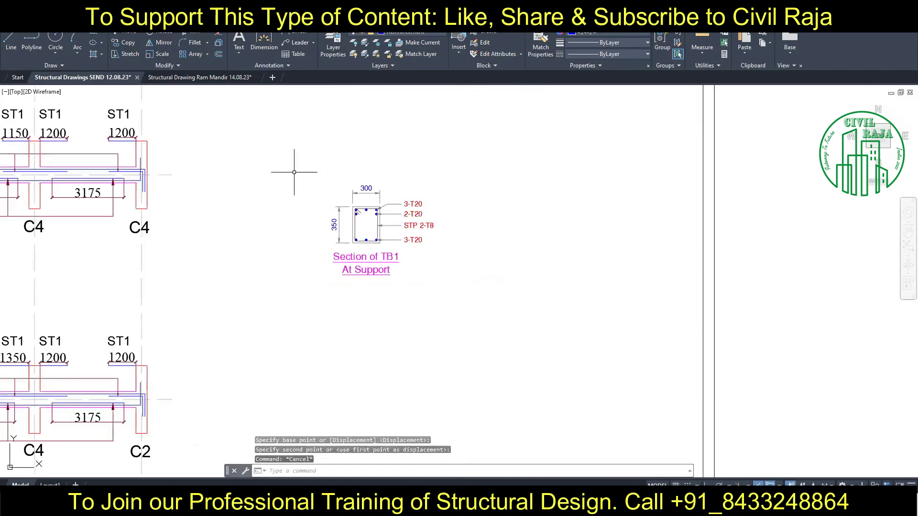
{"action": "left_click", "coordinate": [294, 172]}
{"action": "left_click", "coordinate": [534, 361]}
{"action": "scroll", "coordinate": [455, 176], "scroll_direction": "down", "scroll_amount": 3}
{"action": "scroll", "coordinate": [459, 187], "scroll_direction": "down", "scroll_amount": 2}
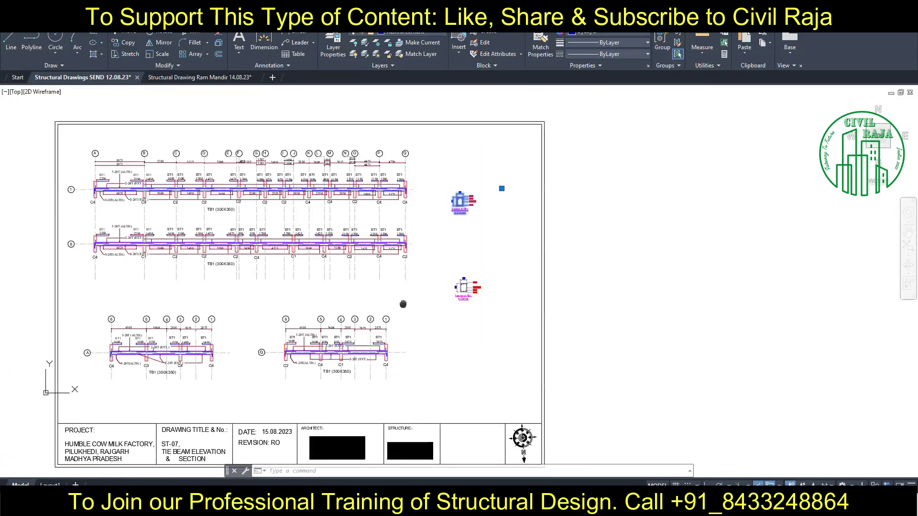
{"action": "scroll", "coordinate": [476, 200], "scroll_direction": "up", "scroll_amount": 2}
{"action": "scroll", "coordinate": [476, 200], "scroll_direction": "up", "scroll_amount": 4}
{"action": "left_click", "coordinate": [162, 54]}
{"action": "left_click", "coordinate": [291, 227]}
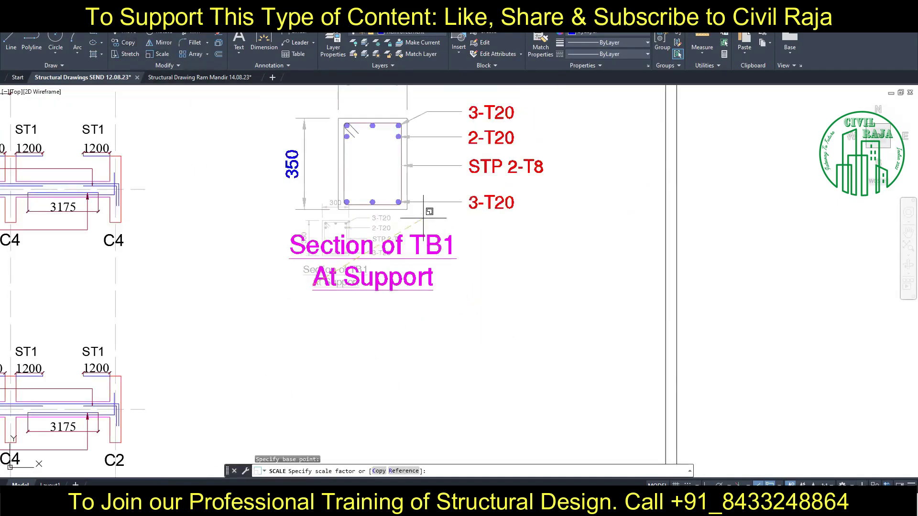
{"action": "scroll", "coordinate": [378, 248], "scroll_direction": "down", "scroll_amount": 4}
{"action": "type", "text": "5"}
{"action": "key", "text": "Return"}
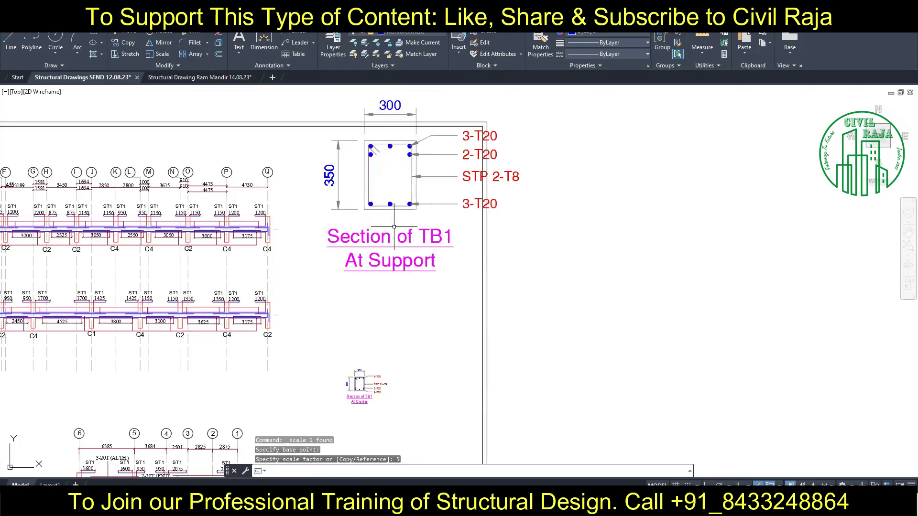
{"action": "key", "text": "ctrl+z"}
Trial-scale the support section by 4, then undo it
{"action": "scroll", "coordinate": [287, 200], "scroll_direction": "up", "scroll_amount": 3}
{"action": "left_click_drag", "start_coordinate": [411, 291], "coordinate": [314, 197]}
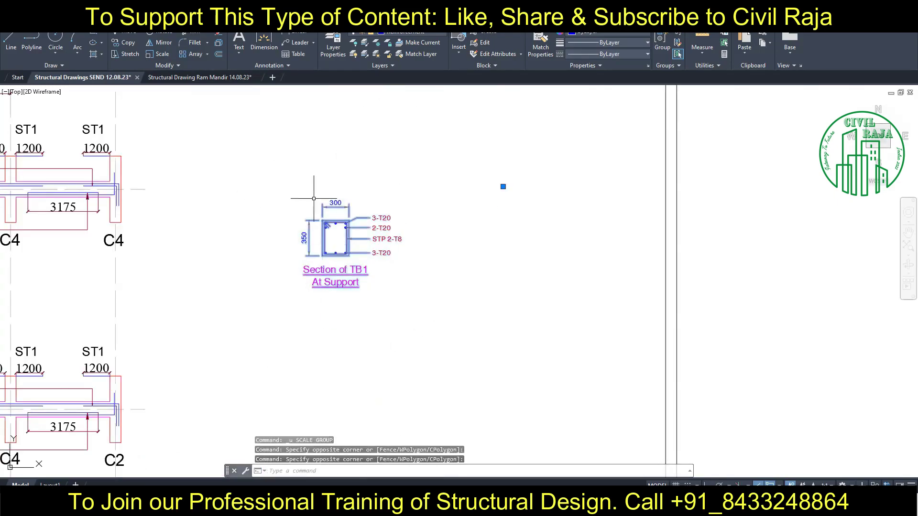
{"action": "left_click", "coordinate": [162, 54]}
{"action": "left_click", "coordinate": [335, 237]}
{"action": "scroll", "coordinate": [341, 391], "scroll_direction": "down", "scroll_amount": 4}
{"action": "type", "text": "4"}
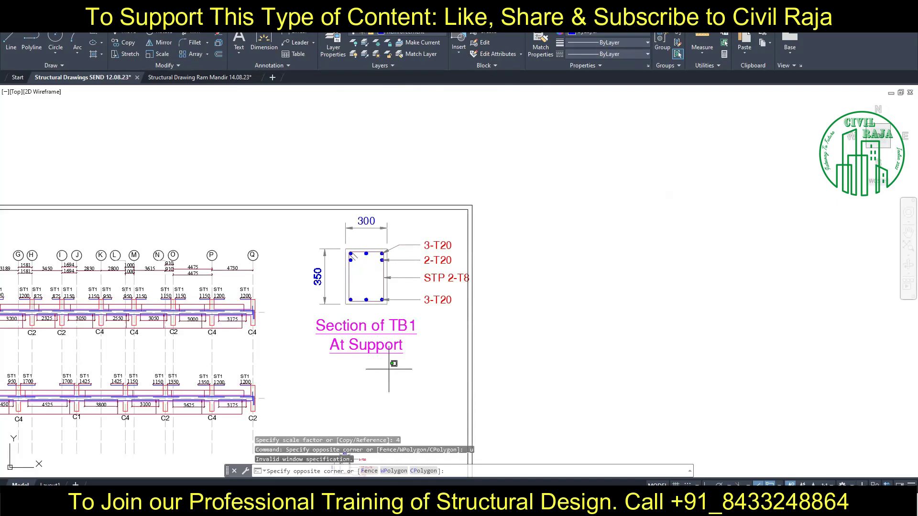
{"action": "key", "text": "ctrl+z"}
Scale both the support and center sections by a factor of 3
{"action": "left_click", "coordinate": [162, 54]}
{"action": "left_click", "coordinate": [323, 255]}
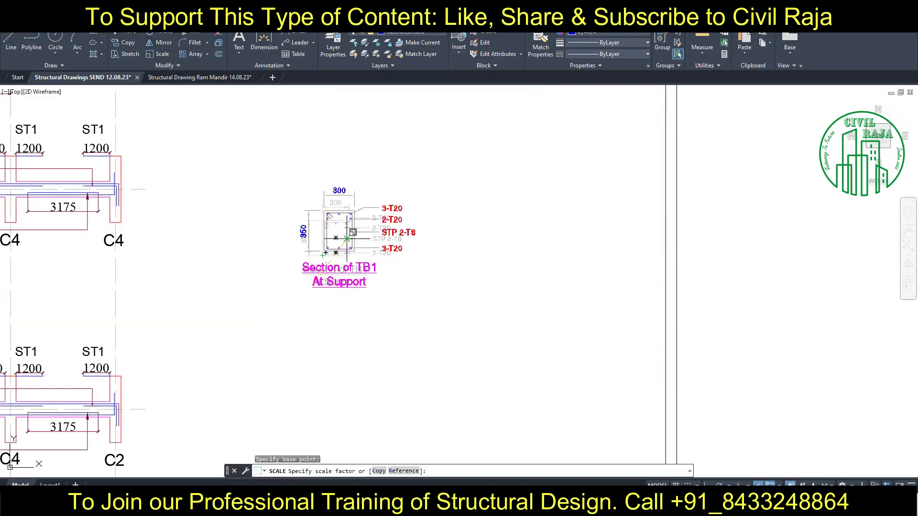
{"action": "scroll", "coordinate": [353, 232], "scroll_direction": "down", "scroll_amount": 3}
{"action": "type", "text": "3"}
{"action": "key", "text": "Return"}
{"action": "left_click", "coordinate": [162, 54]}
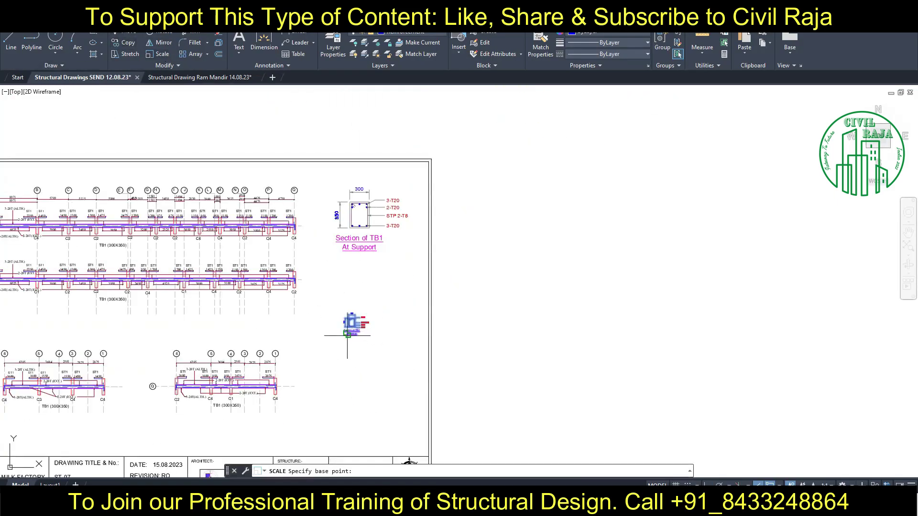
{"action": "left_click", "coordinate": [347, 334]}
{"action": "type", "text": "3"}
{"action": "key", "text": "Return"}
Erase the leftover unneeded drawing from the sheet
{"action": "scroll", "coordinate": [380, 379], "scroll_direction": "down", "scroll_amount": 3}
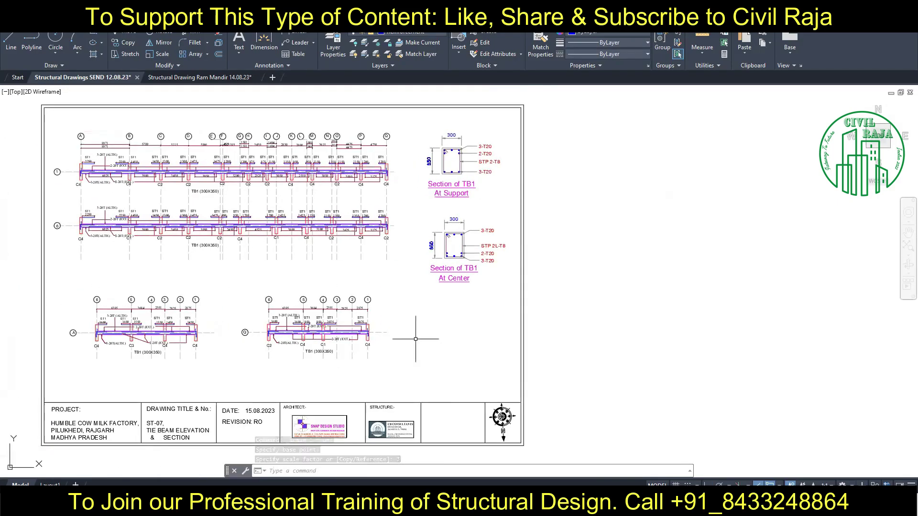
{"action": "scroll", "coordinate": [419, 328], "scroll_direction": "down", "scroll_amount": 5}
{"action": "scroll", "coordinate": [144, 365], "scroll_direction": "up", "scroll_amount": 3}
{"action": "key", "text": "Escape"}
{"action": "left_click_drag", "start_coordinate": [153, 246], "coordinate": [449, 385]}
{"action": "key", "text": "Delete"}
{"action": "scroll", "coordinate": [491, 328], "scroll_direction": "down", "scroll_amount": 2}
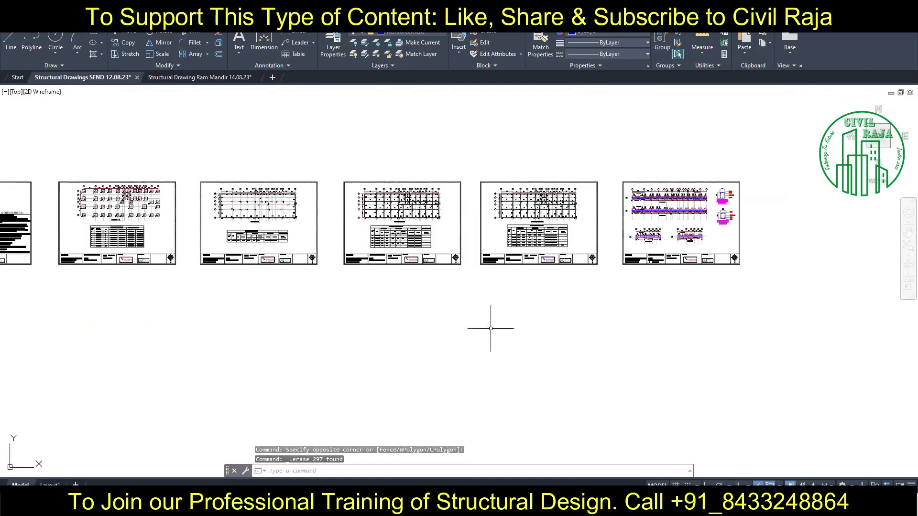
{"action": "scroll", "coordinate": [683, 239], "scroll_direction": "up", "scroll_amount": 2}
{"action": "scroll", "coordinate": [684, 239], "scroll_direction": "up", "scroll_amount": 4}
{"action": "scroll", "coordinate": [382, 369], "scroll_direction": "down", "scroll_amount": 1}
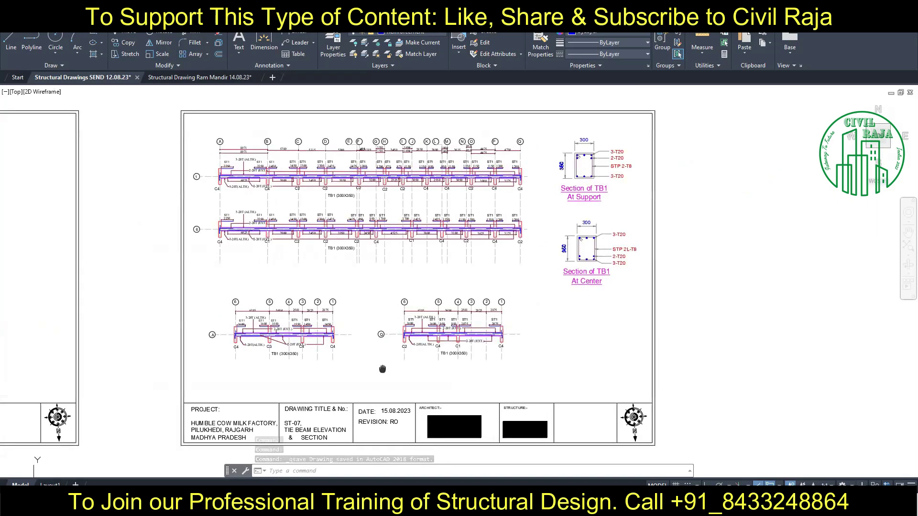